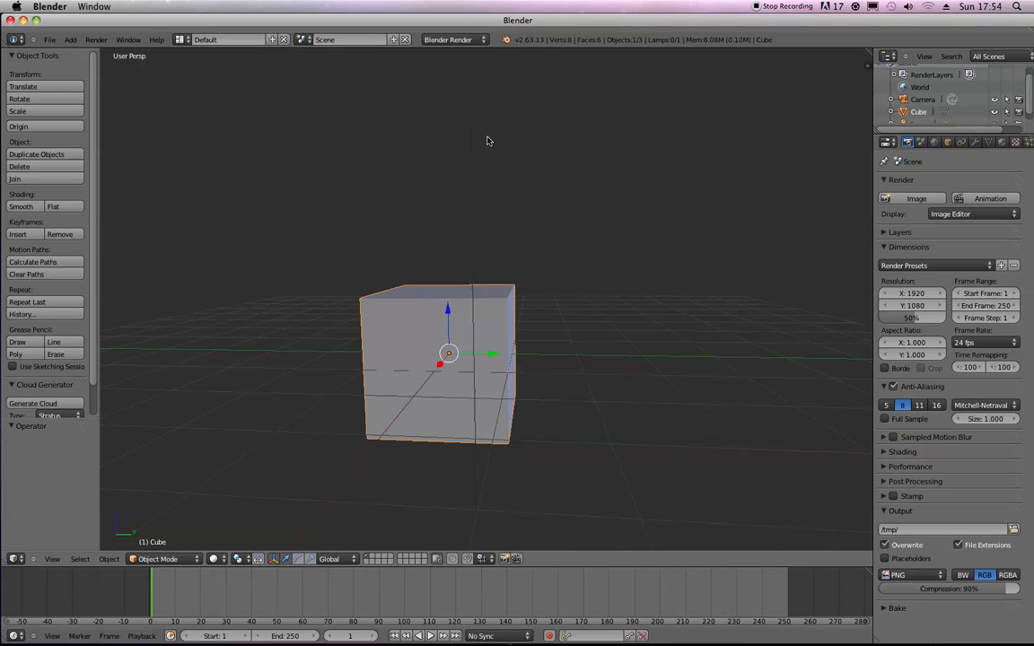
- Find the Toggle Fullscreen command and switch the whole window to full screen
key(space)
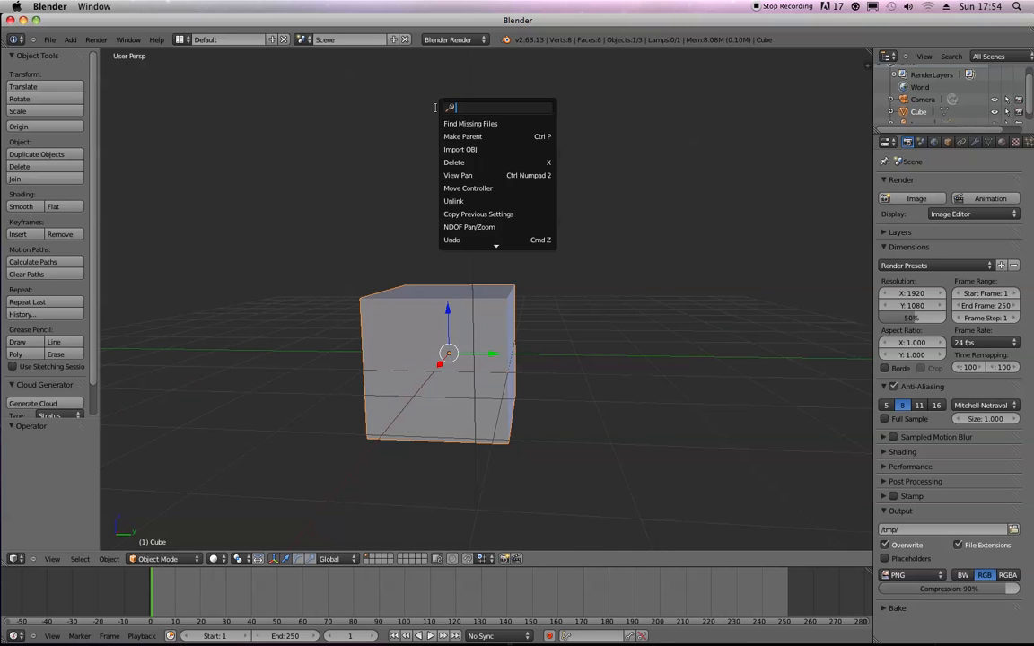
text(fu)
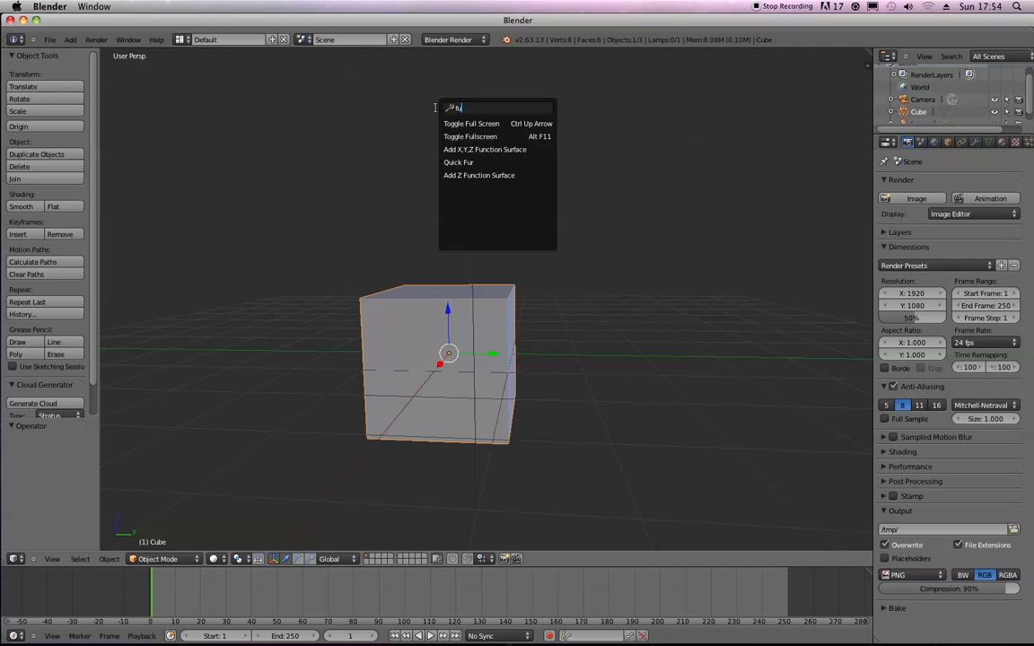
key(Down)
key(Return)
- Delete the default cube from the scene
middle_drag(493, 211, 482, 255)
key(x)
click(482, 256)
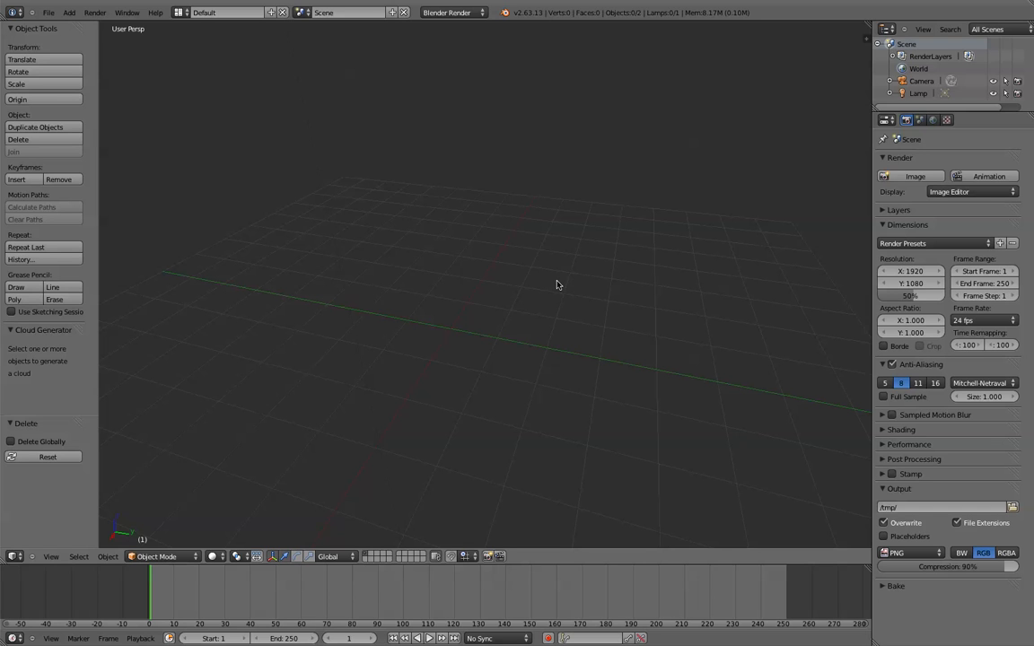
- In the top view, place the 3D cursor near the grid centre and add a mesh circle there
key(KP_7)
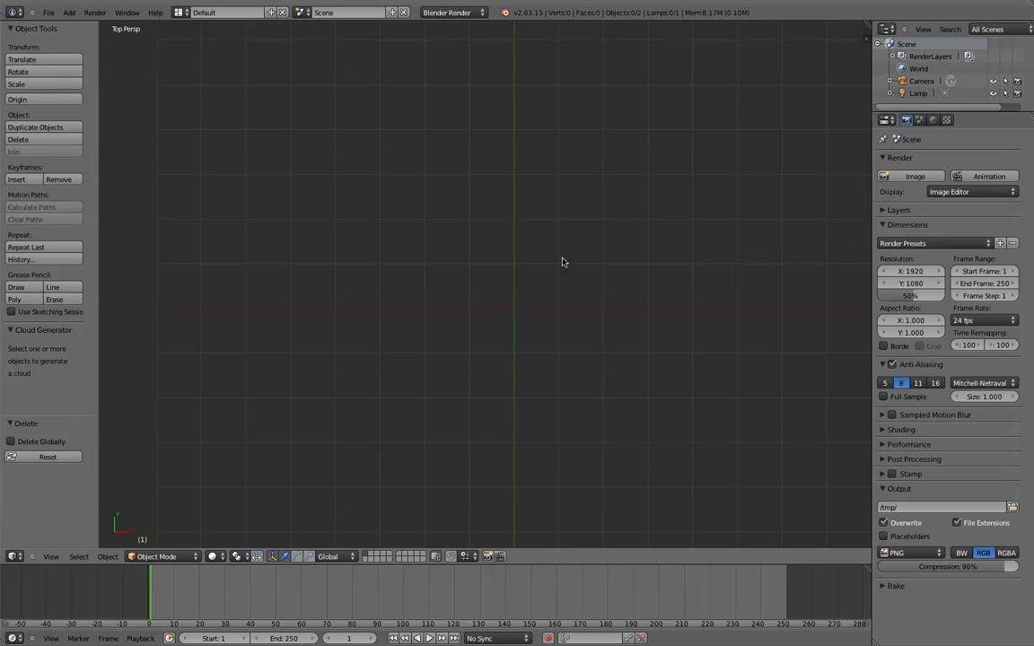
click(509, 314)
click(513, 311)
key(shift+a)
mouse_move(490, 318)
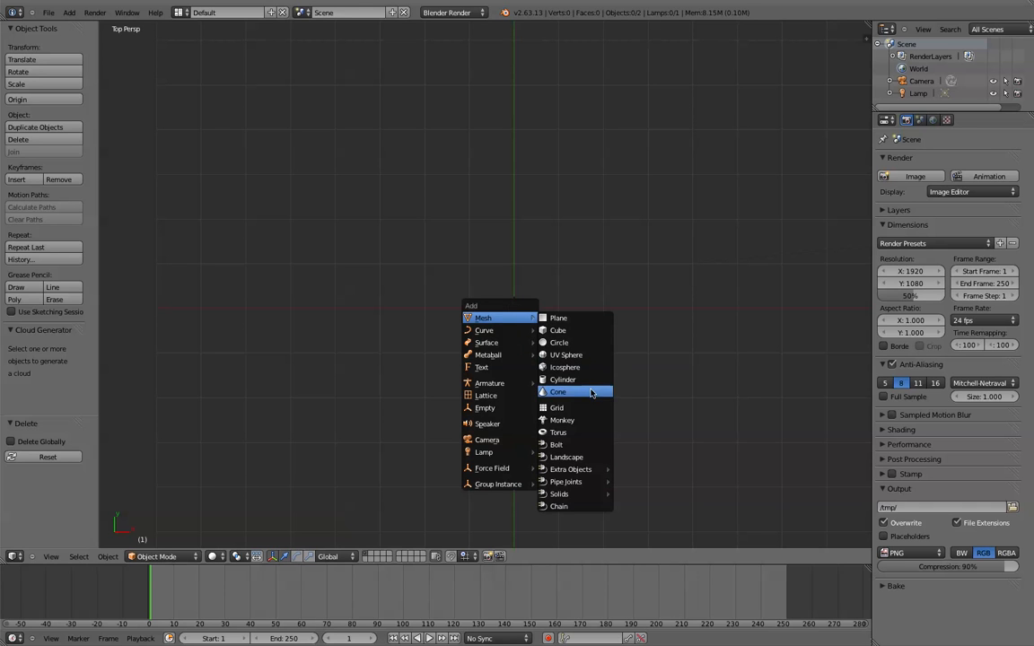
click(592, 342)
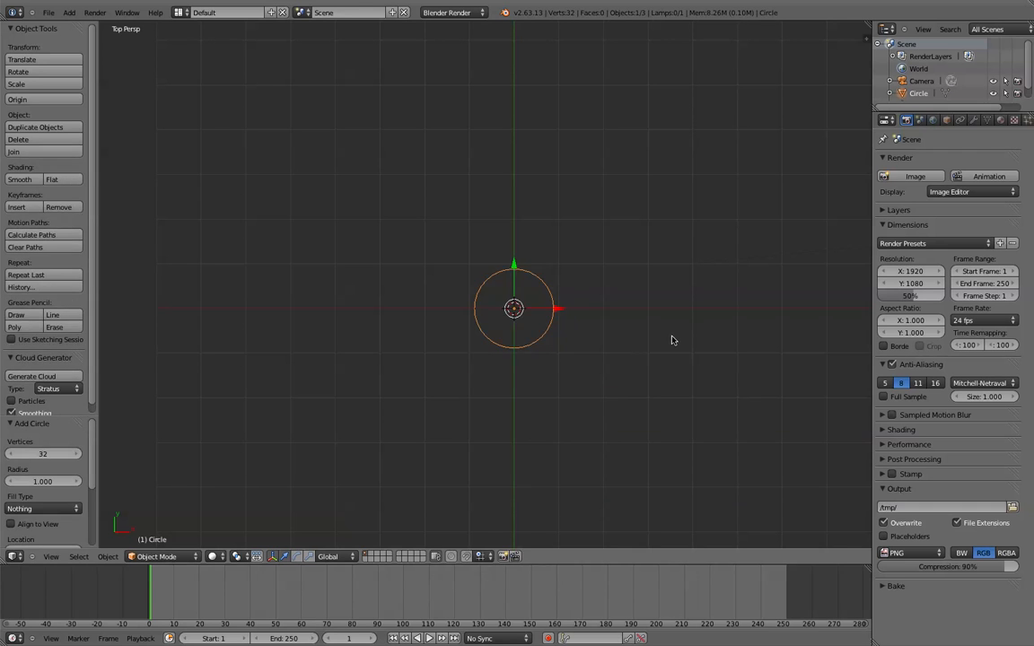
- Extrude the circle's outline and scale it inward to about 0.089, forming a disc with a small central hole, and return to Object Mode
key(Tab)
scroll(561, 300, up, 4)
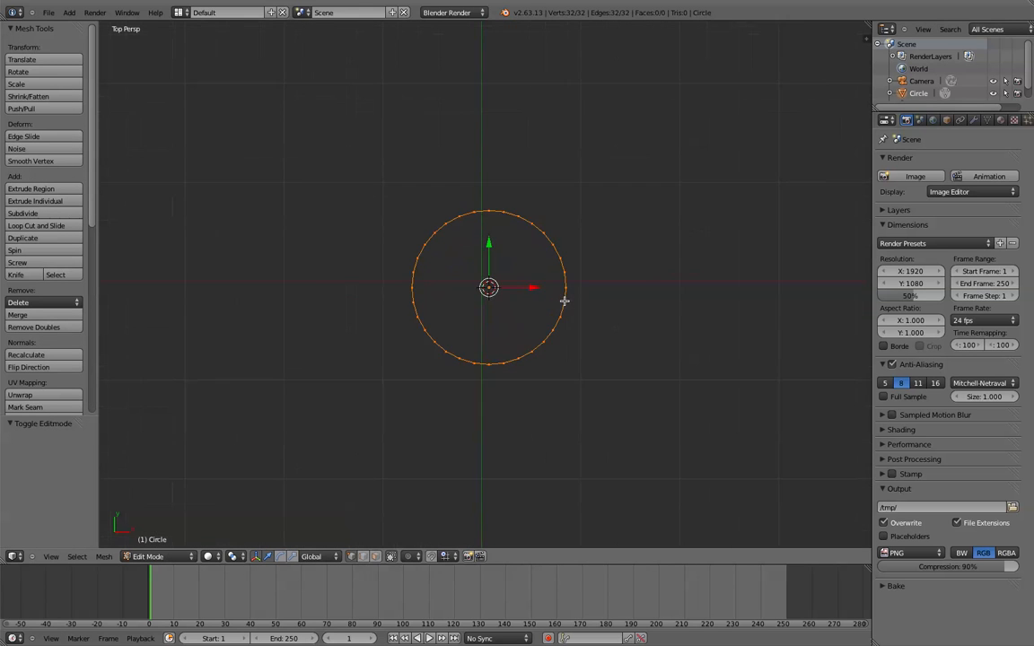
scroll(560, 294, up, 2)
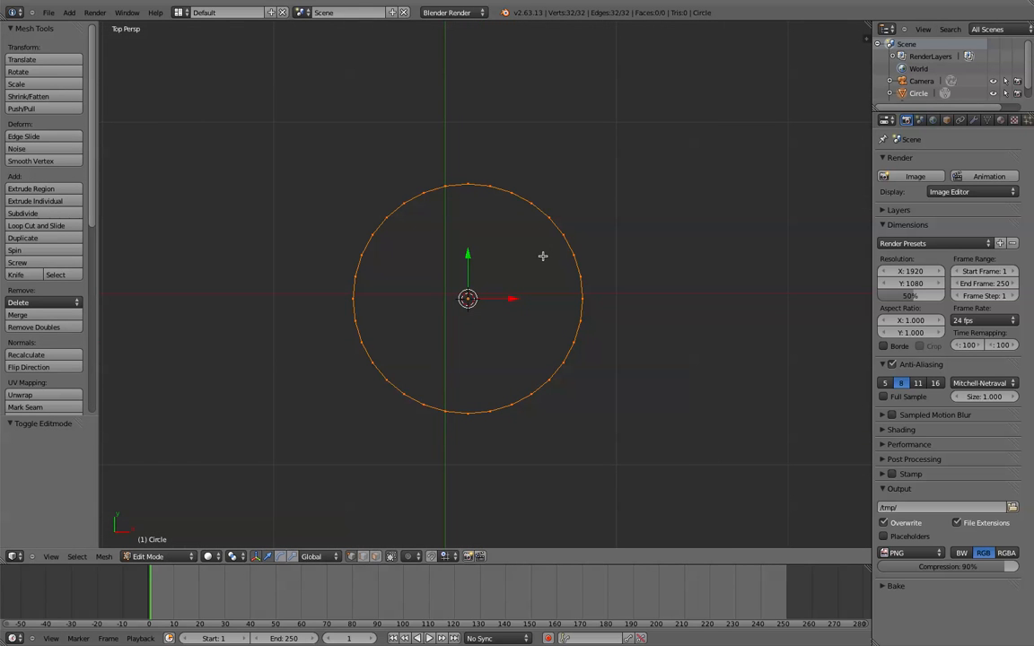
key(e)
key(Escape)
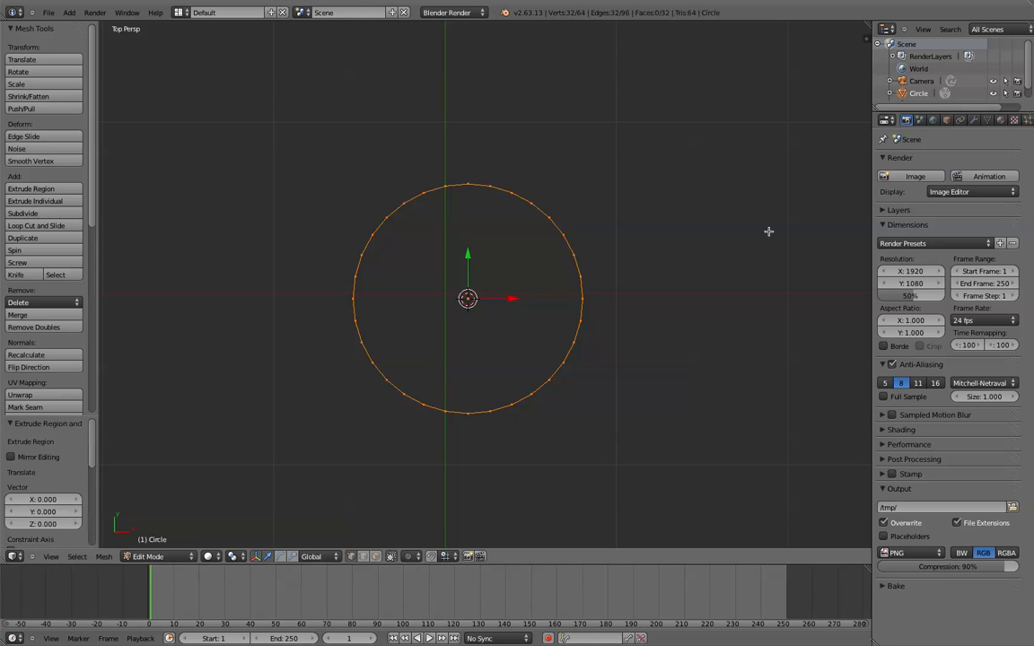
key(s)
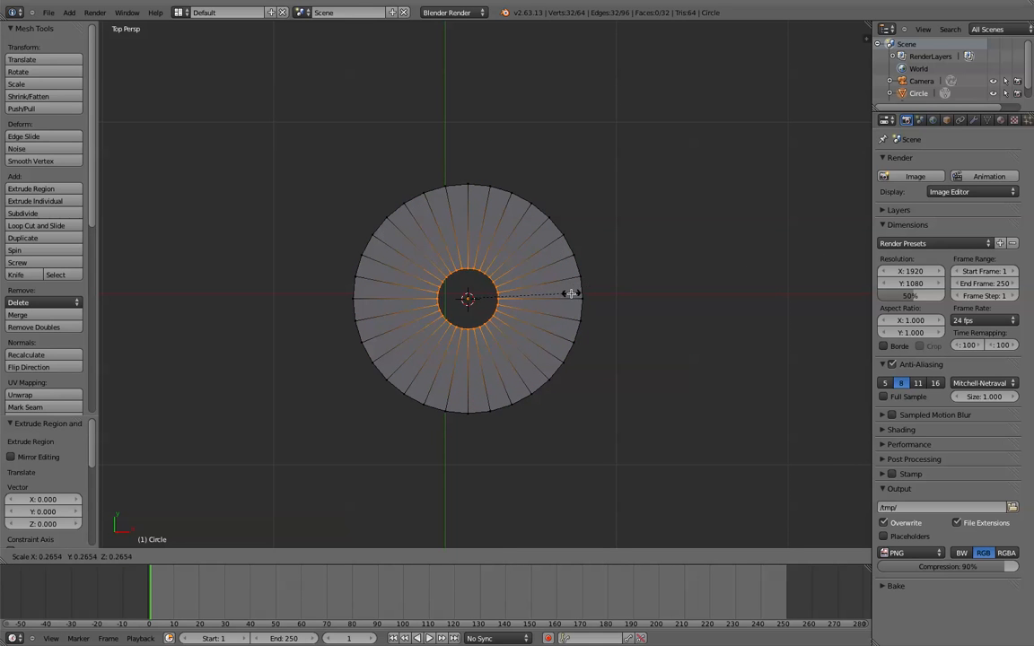
click(501, 291)
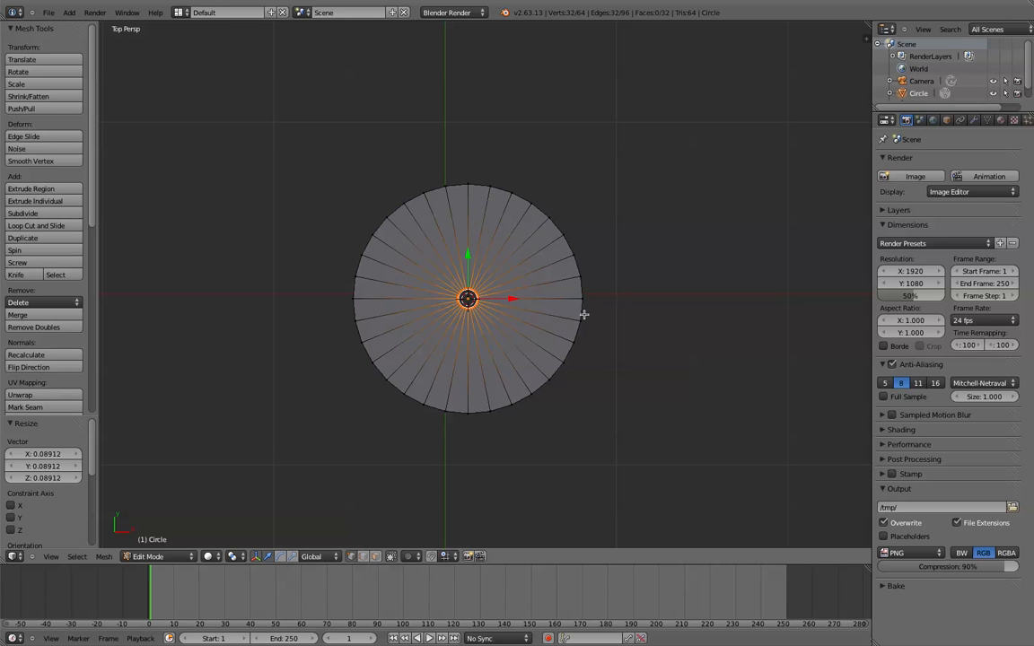
shift+middle_drag(594, 290, 582, 260)
key(Tab)
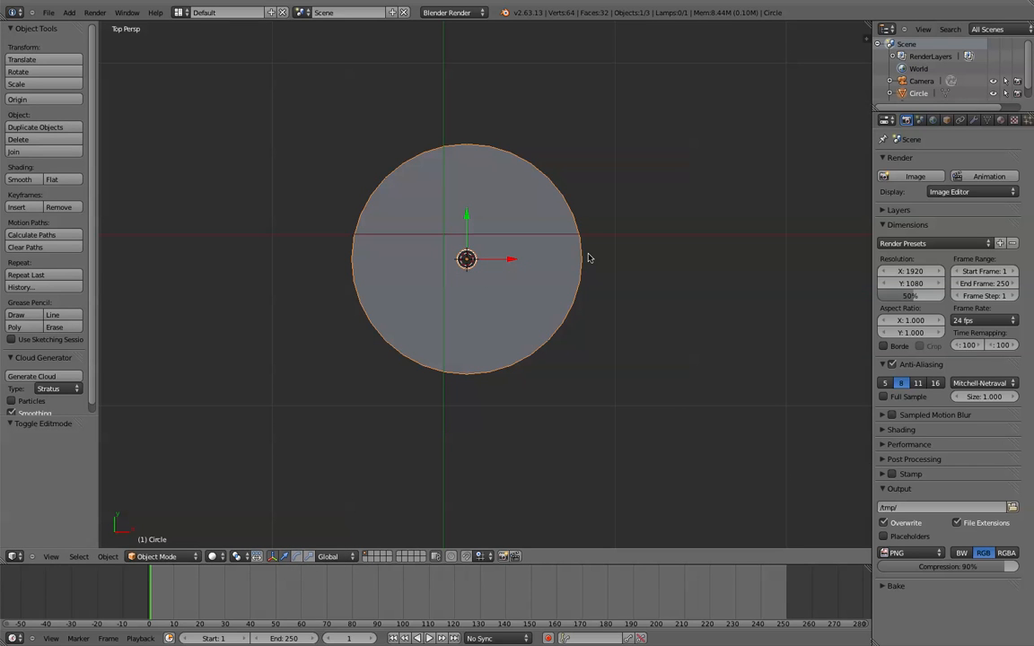
- In the orthographic right view, move the disc onto the grid origin, about 0.074 in Y and 1.212 in Z
key(KP_3)
key(KP_5)
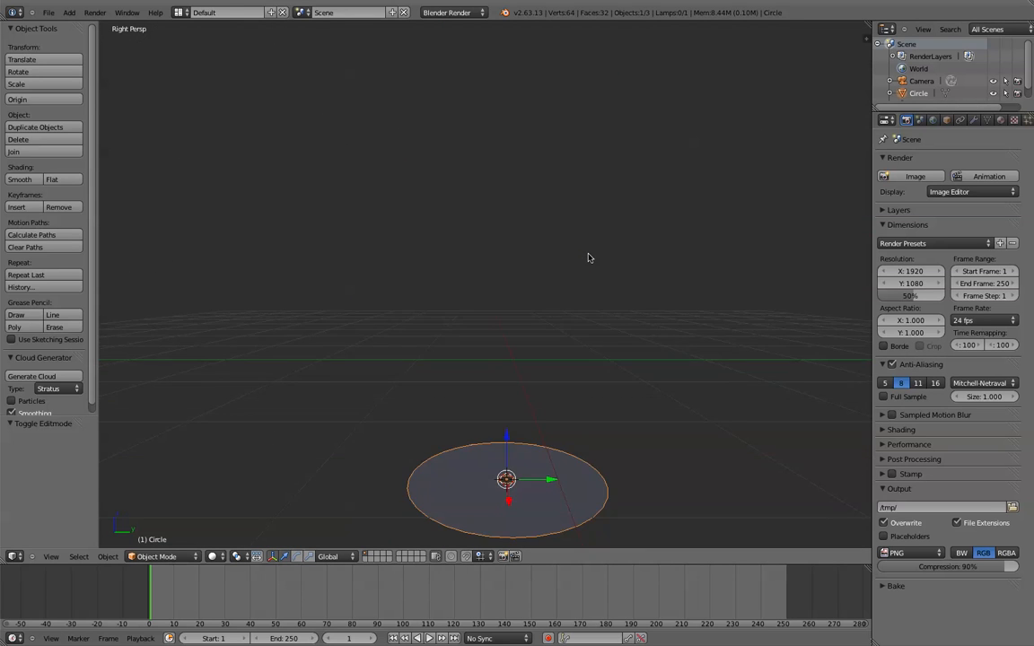
shift+middle_drag(533, 362, 540, 213)
scroll(528, 246, up, 1)
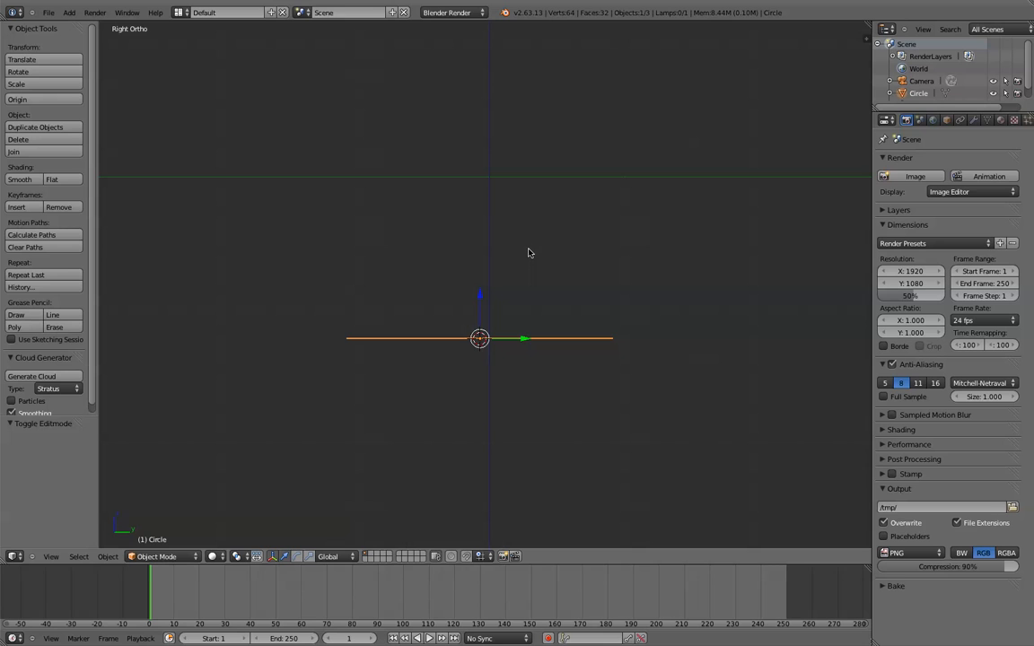
key(g)
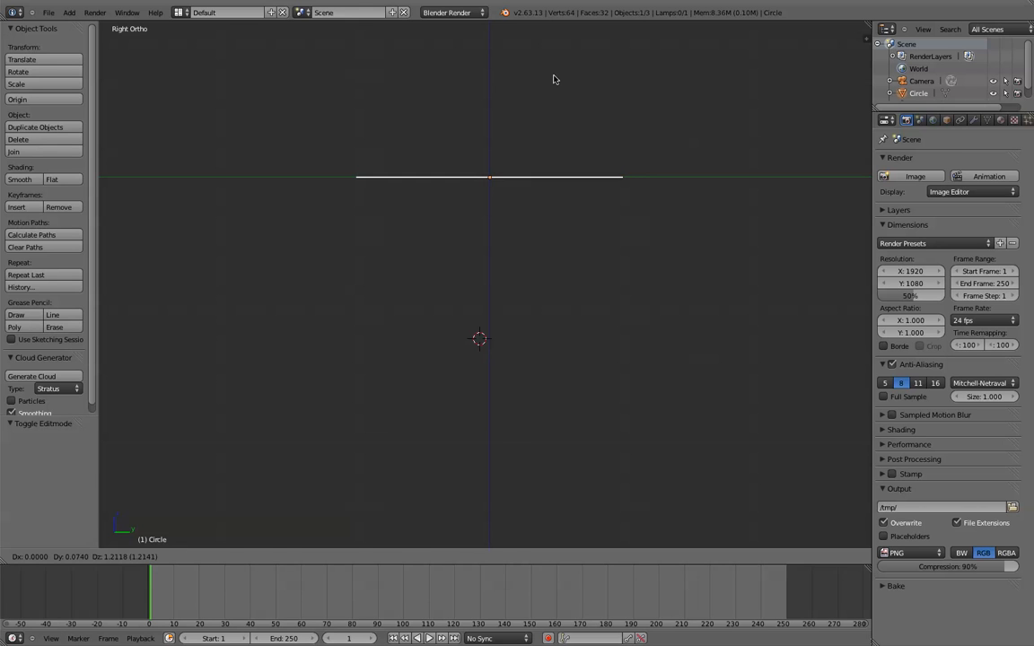
click(554, 79)
- In the top view, move the disc about -0.081 along X to centre it on the Y axis line
scroll(556, 194, down, 2)
shift+middle_drag(556, 194, 527, 308)
scroll(525, 309, up, 3)
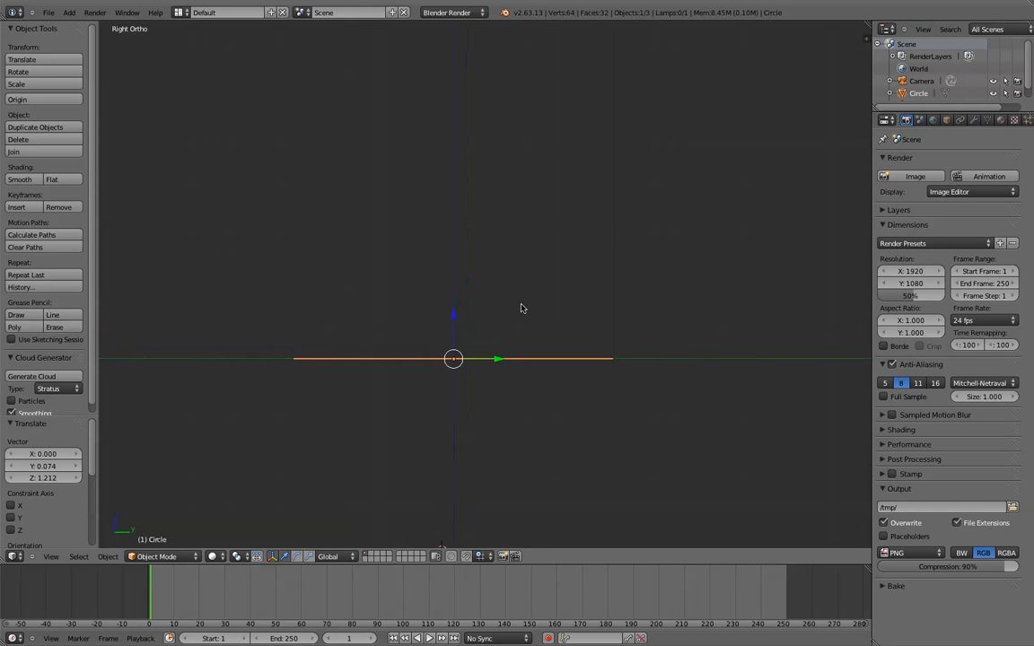
key(KP_7)
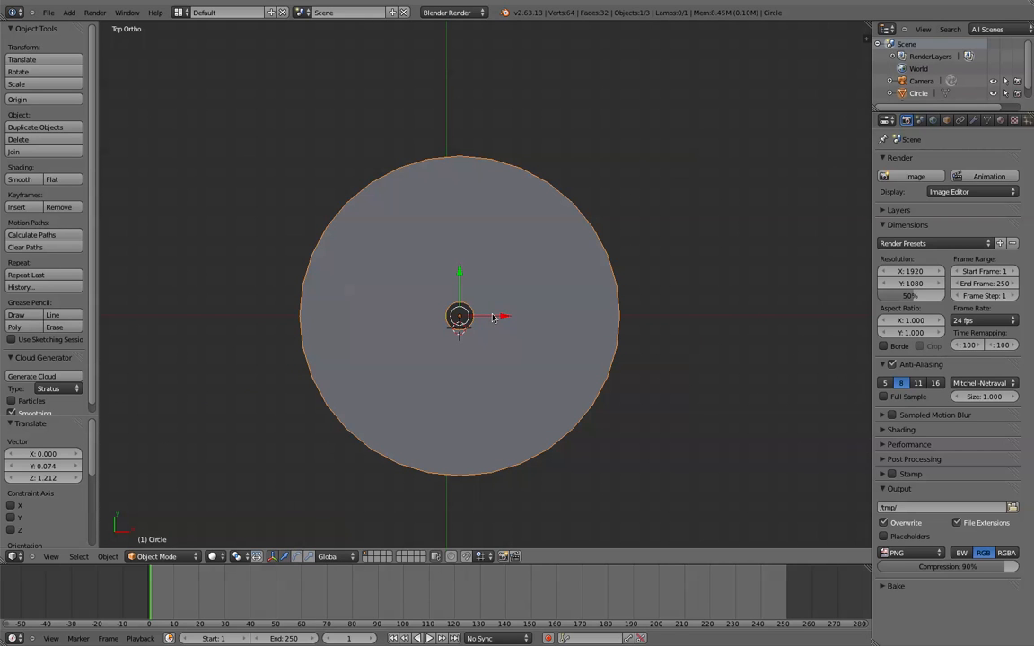
key(g)
key(x)
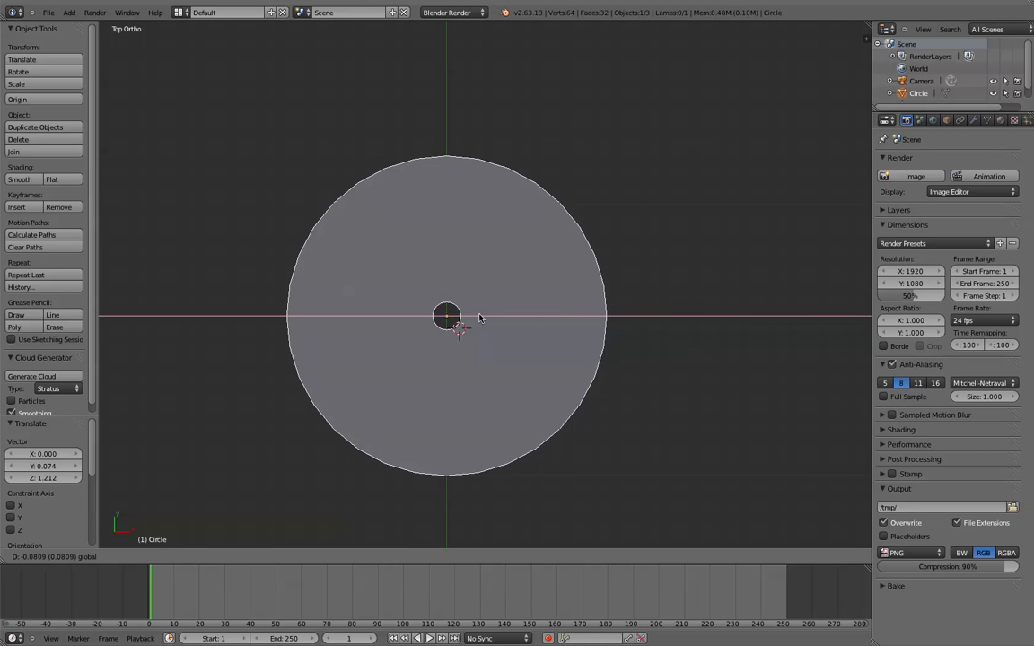
click(481, 319)
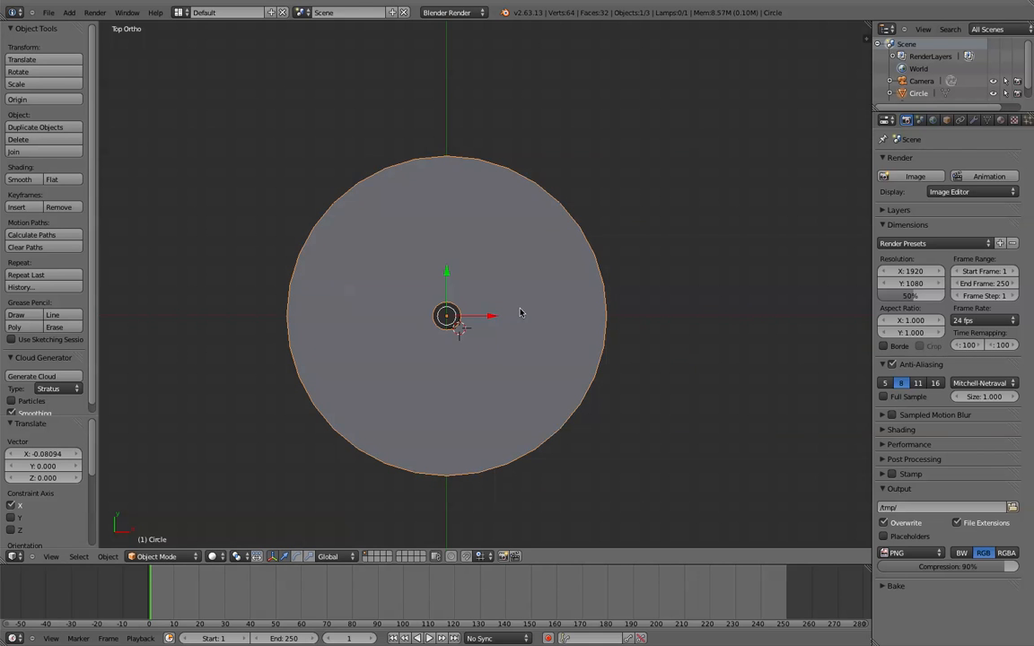
- Add 13 evenly spaced concentric loop cuts to the disc without sliding them, and clear the selection
key(Tab)
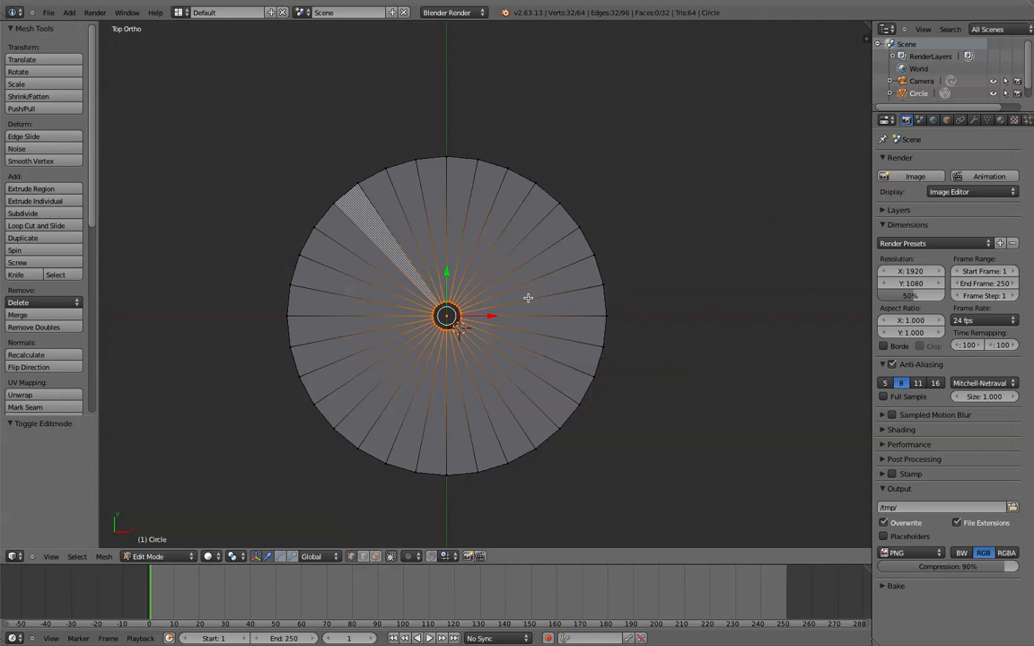
key(ctrl+r)
scroll(529, 293, up, 5)
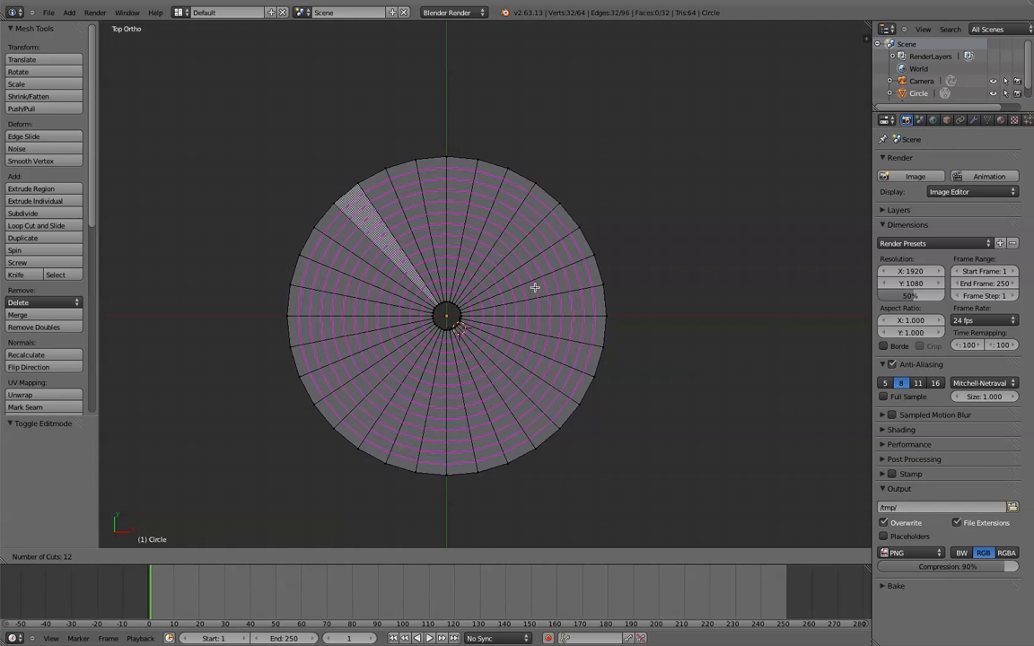
click(534, 287)
right_click(533, 286)
key(a)
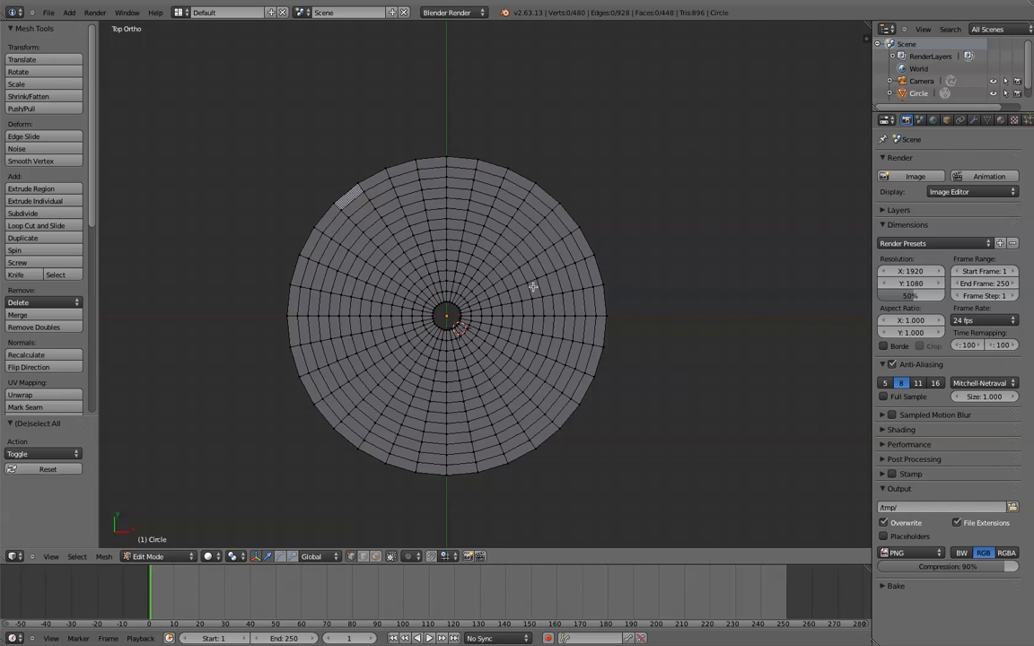
- Show the disc in wireframe and select the innermost ring of vertices with Circle Select
key(z)
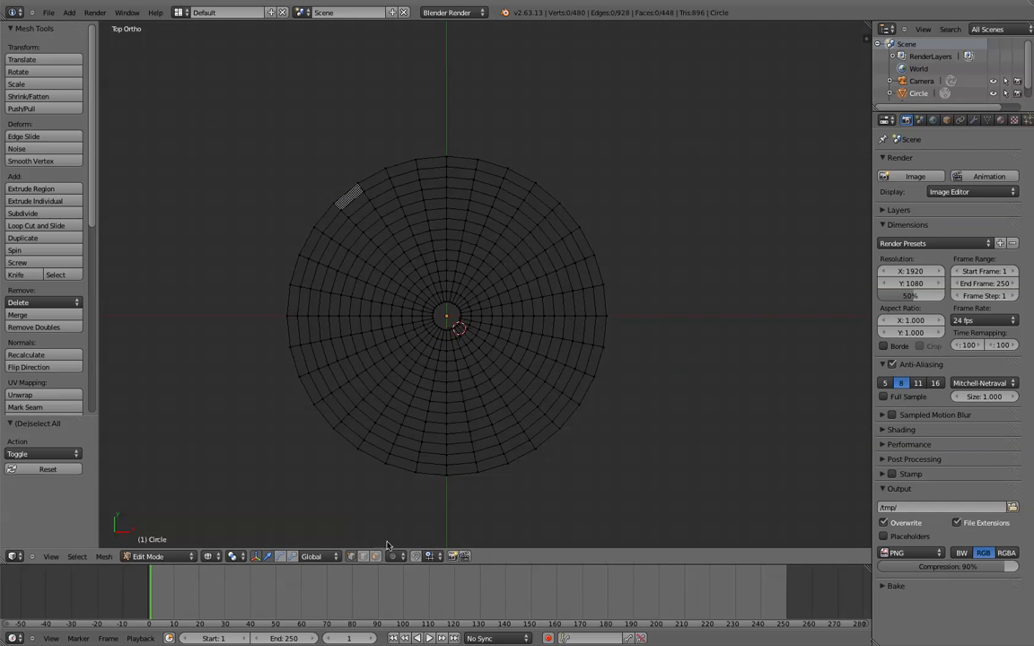
key(c)
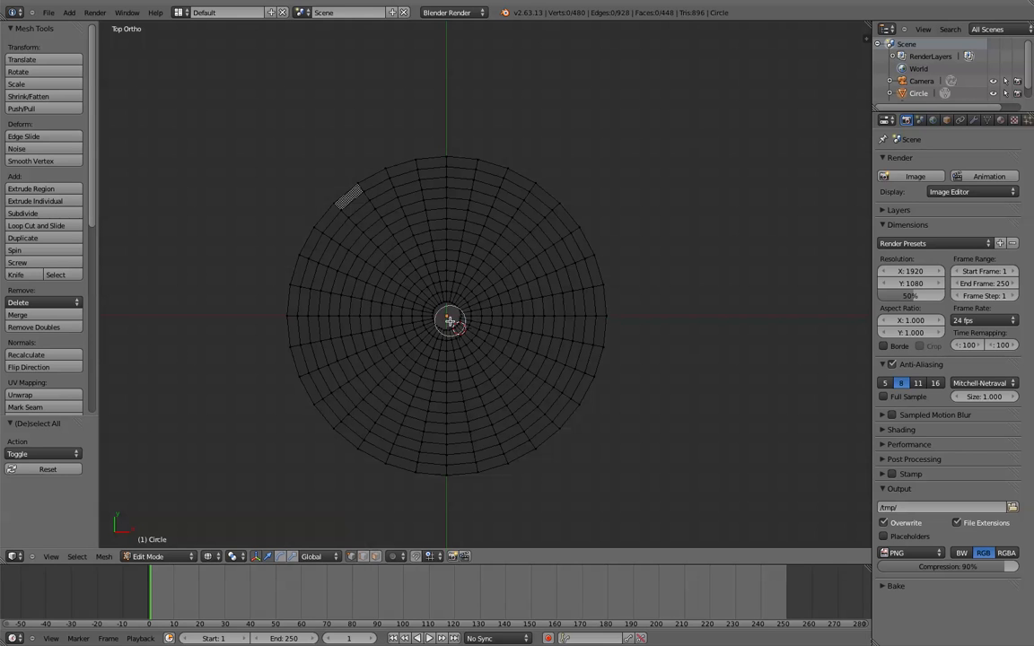
click(450, 316)
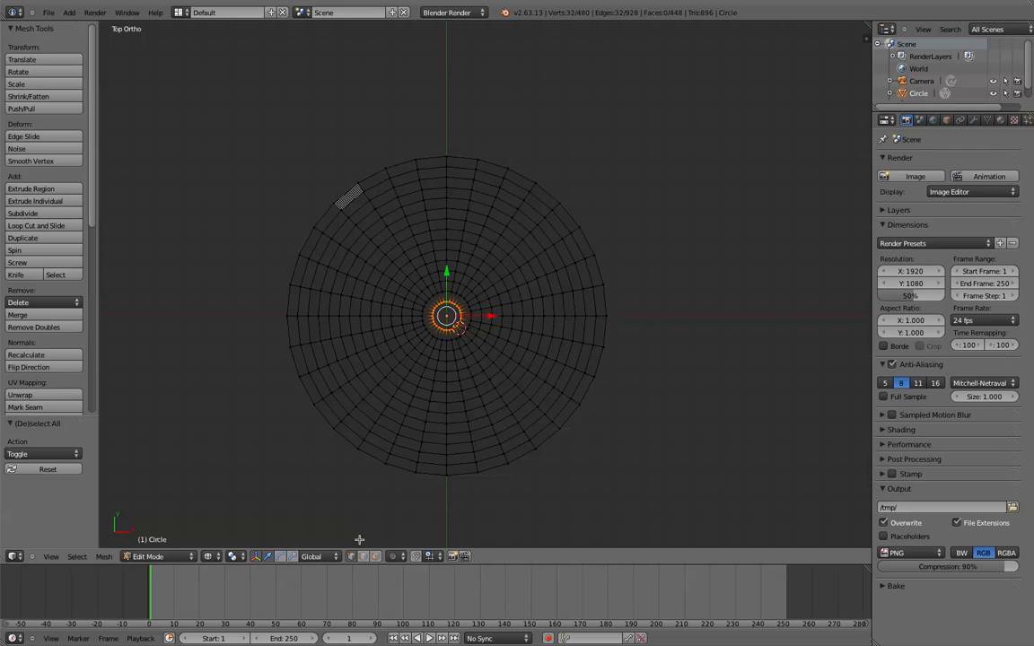
- Enable proportional editing and rotate the inner ring by about 97.6° to twist the disc into a spiral
click(394, 556)
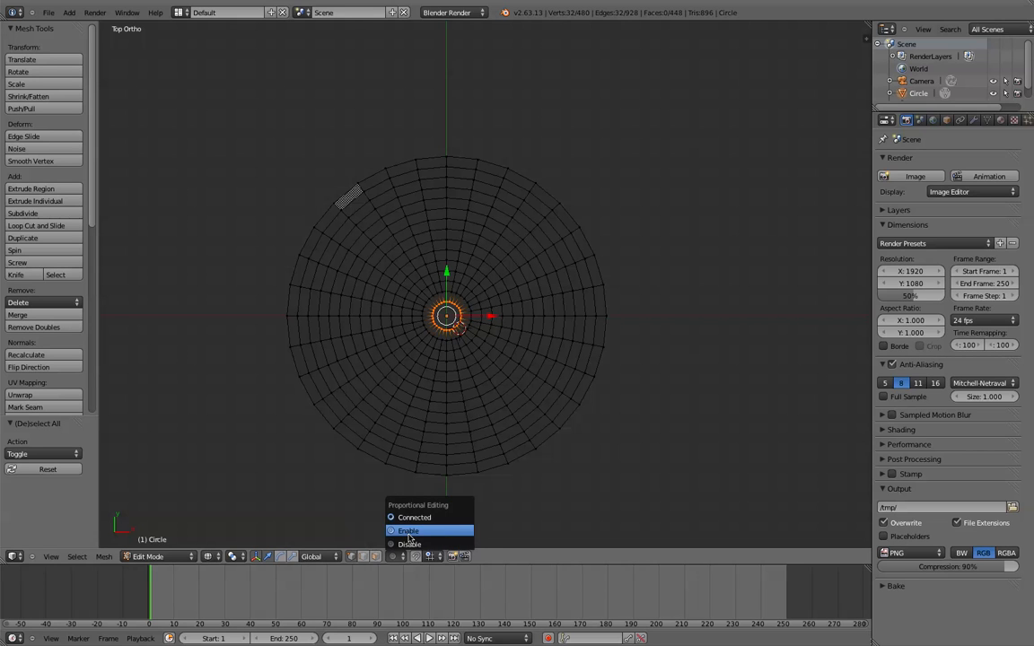
click(408, 537)
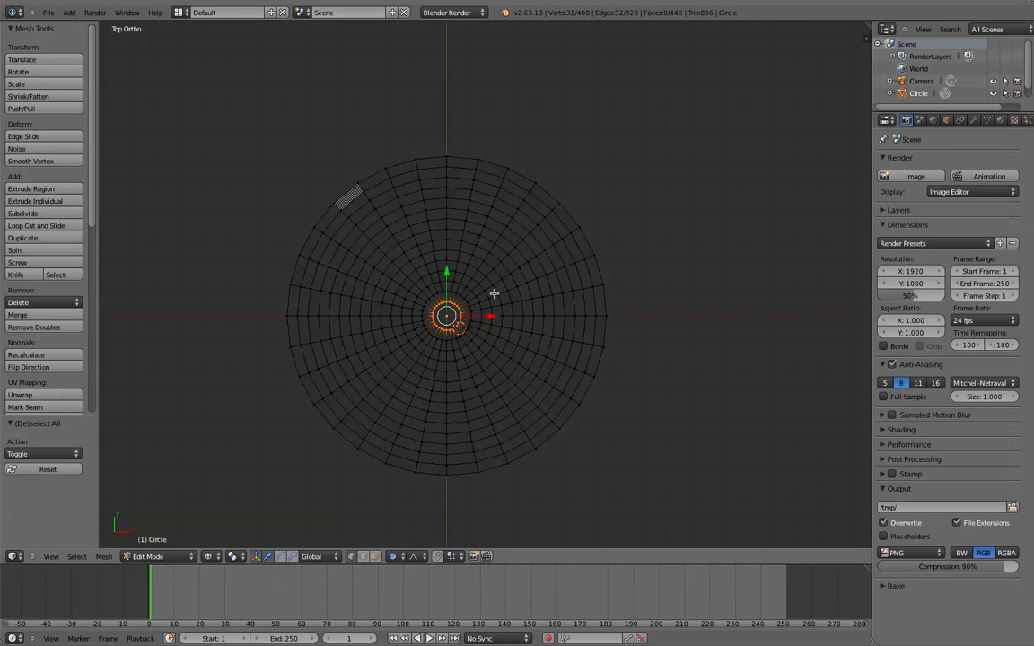
key(r)
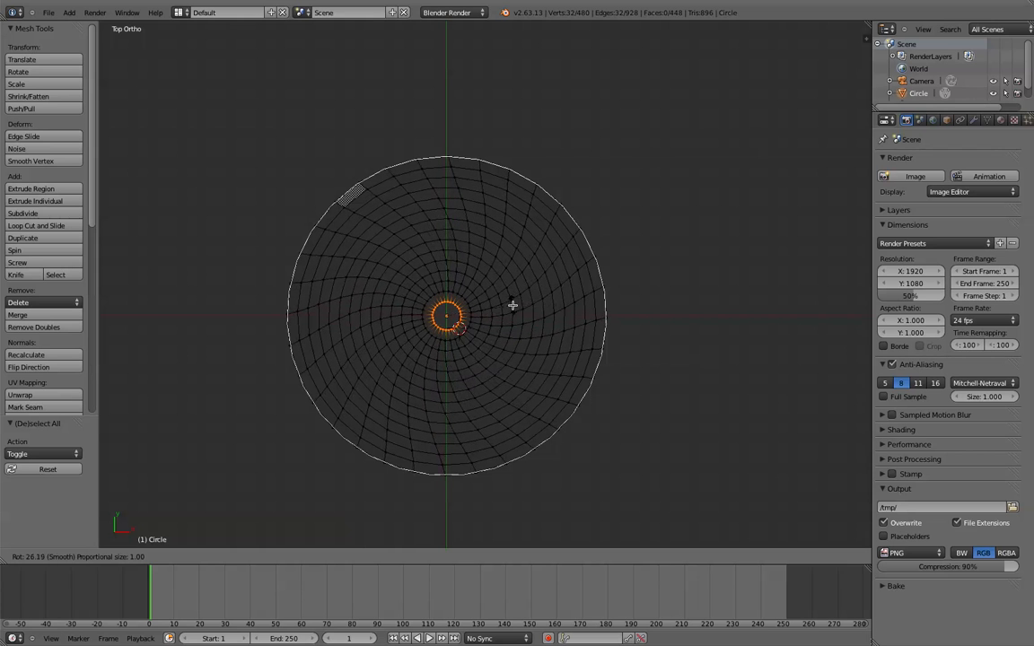
click(482, 382)
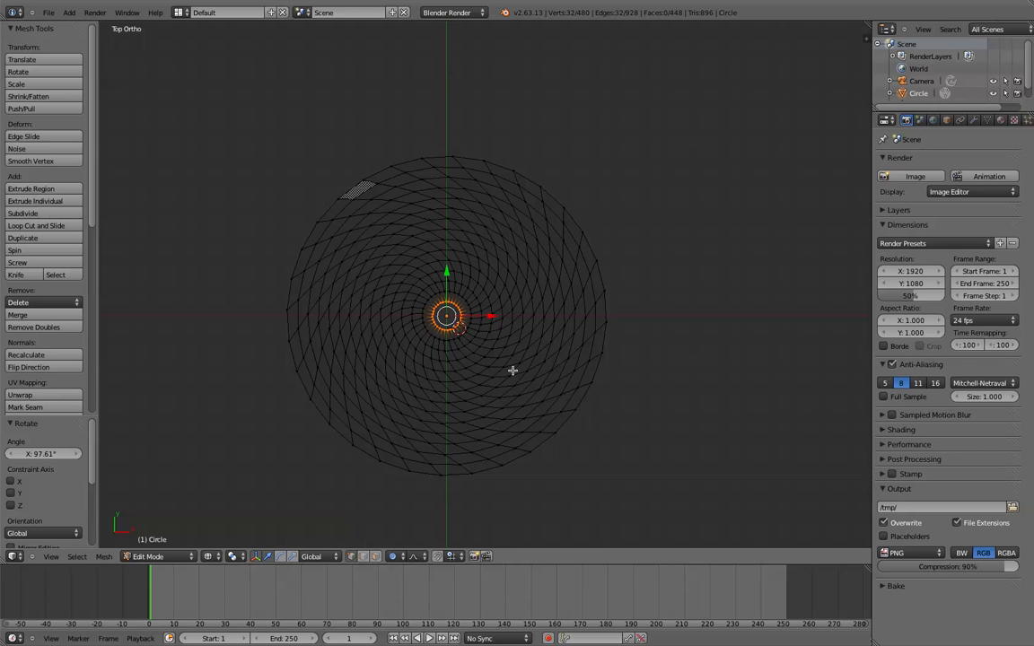
- In the front view, try to pull the disc's inner ring upward along Z with proportional editing
scroll(484, 395, down, 4)
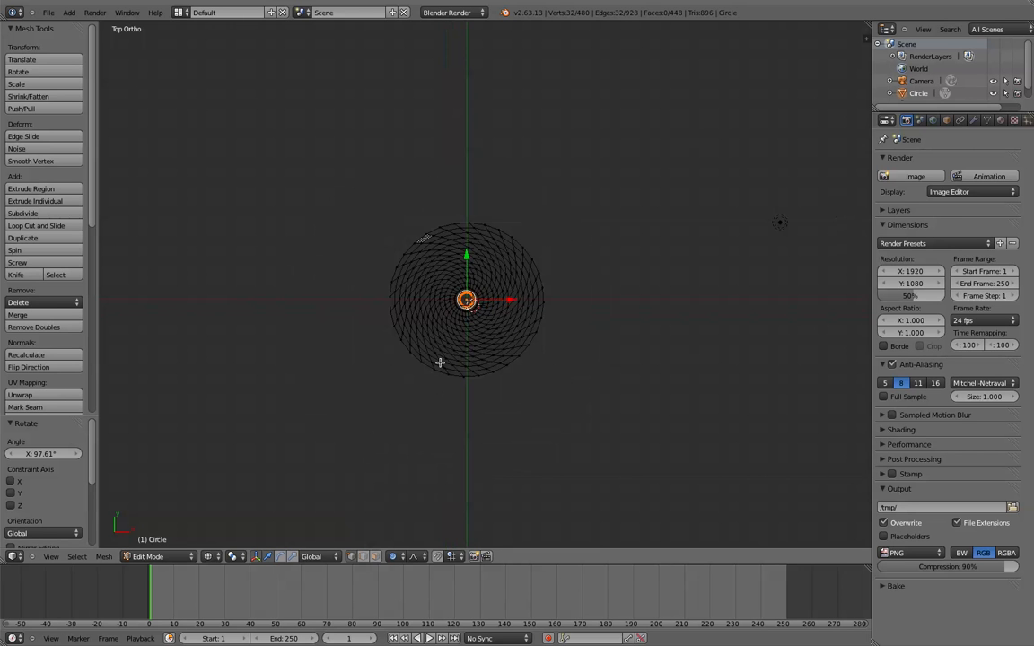
middle_drag(550, 392, 511, 328)
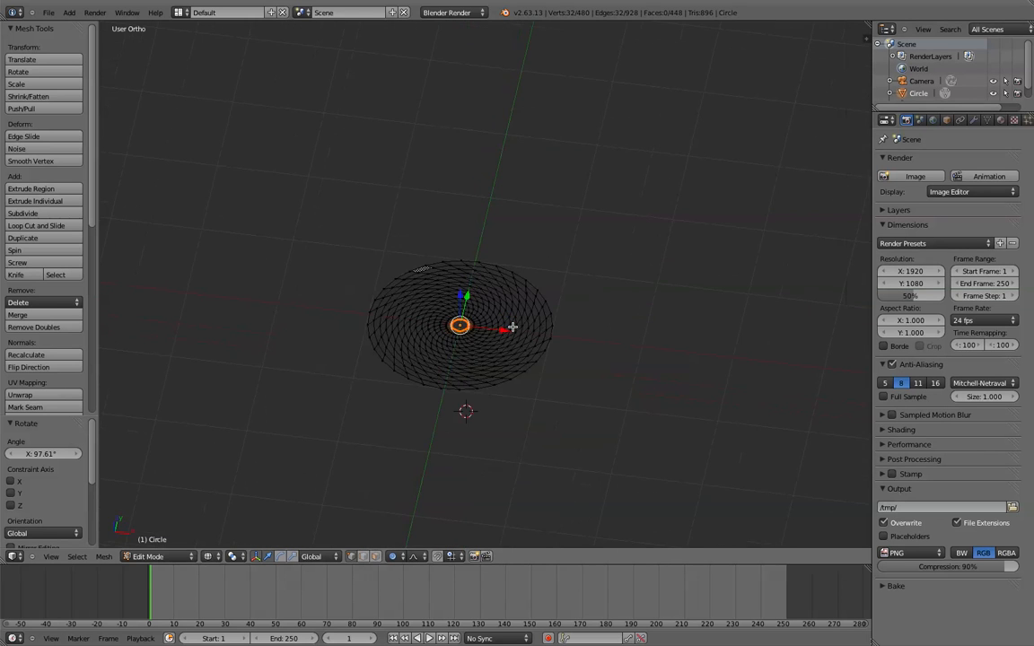
scroll(512, 327, down, 6)
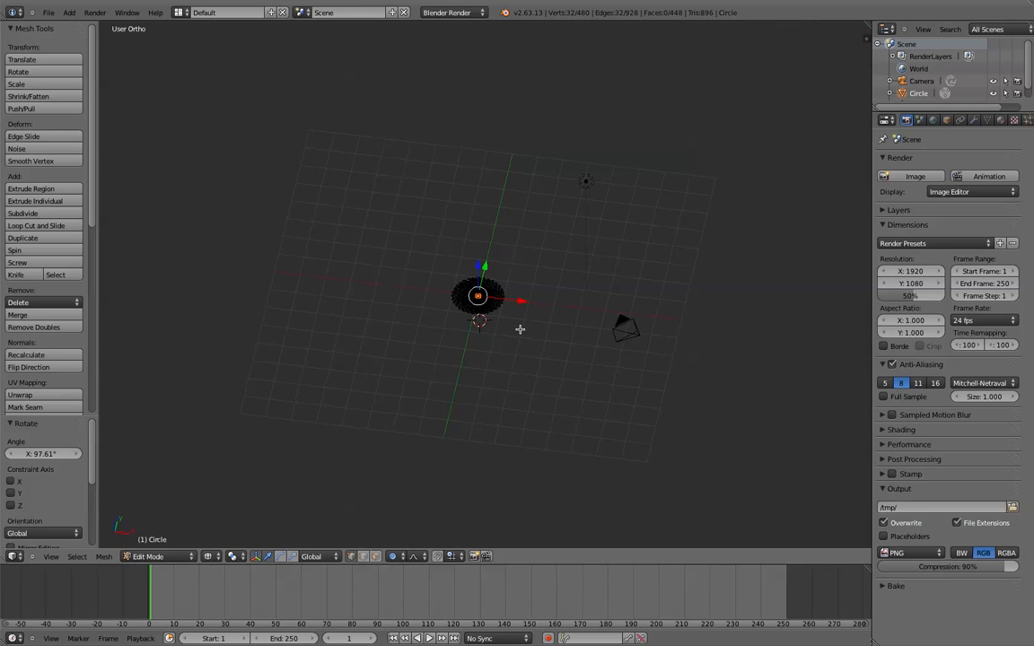
scroll(557, 311, up, 5)
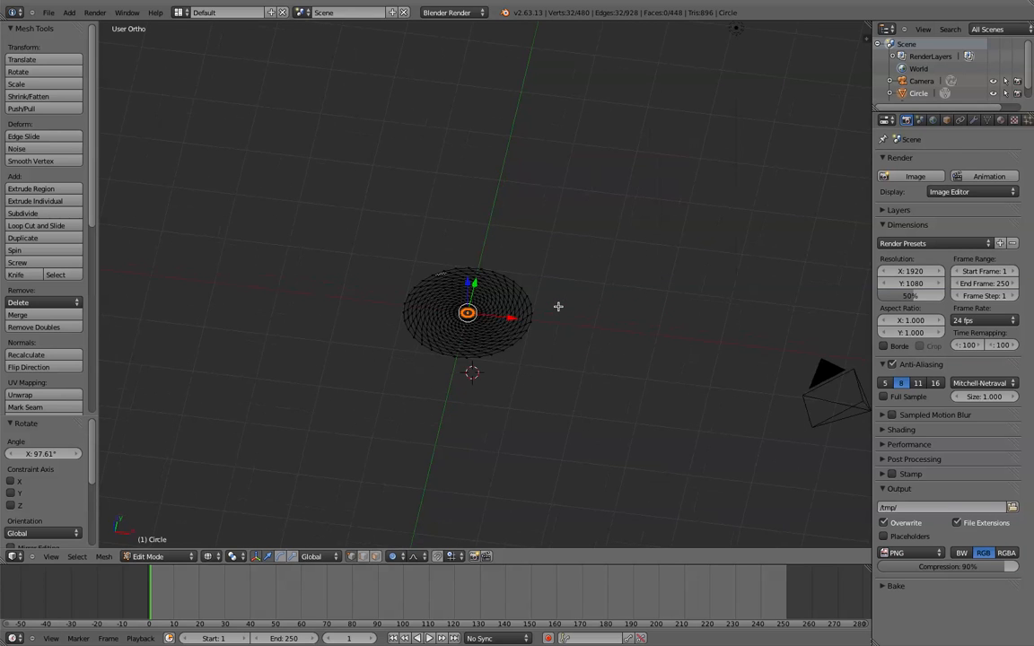
key(KP_1)
scroll(557, 306, up, 7)
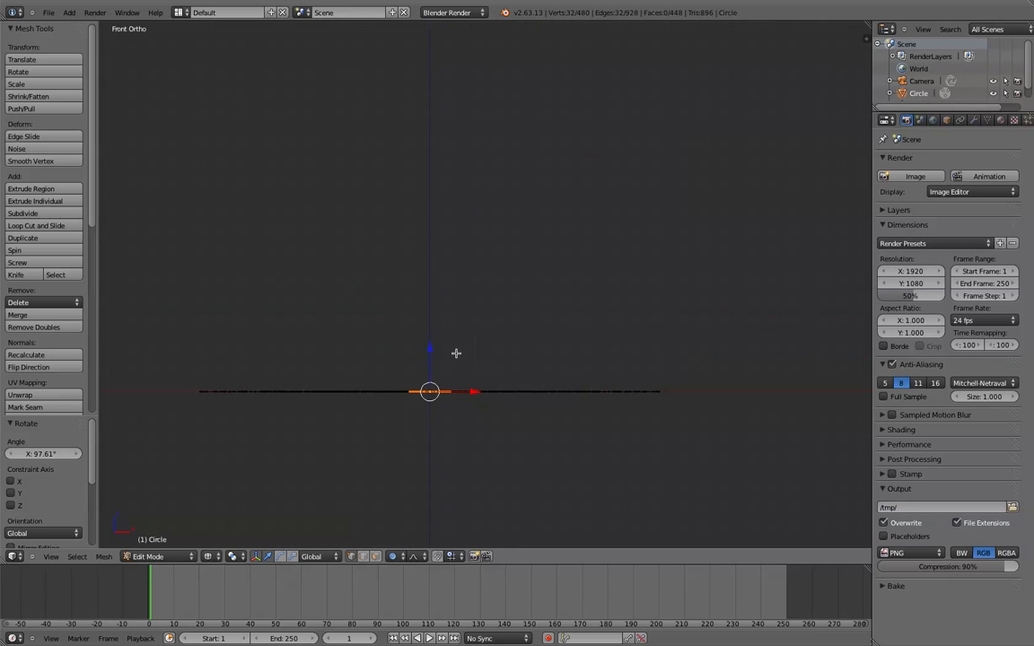
drag(425, 356, 464, 278)
scroll(430, 334, down, 4)
middle_drag(464, 277, 426, 325)
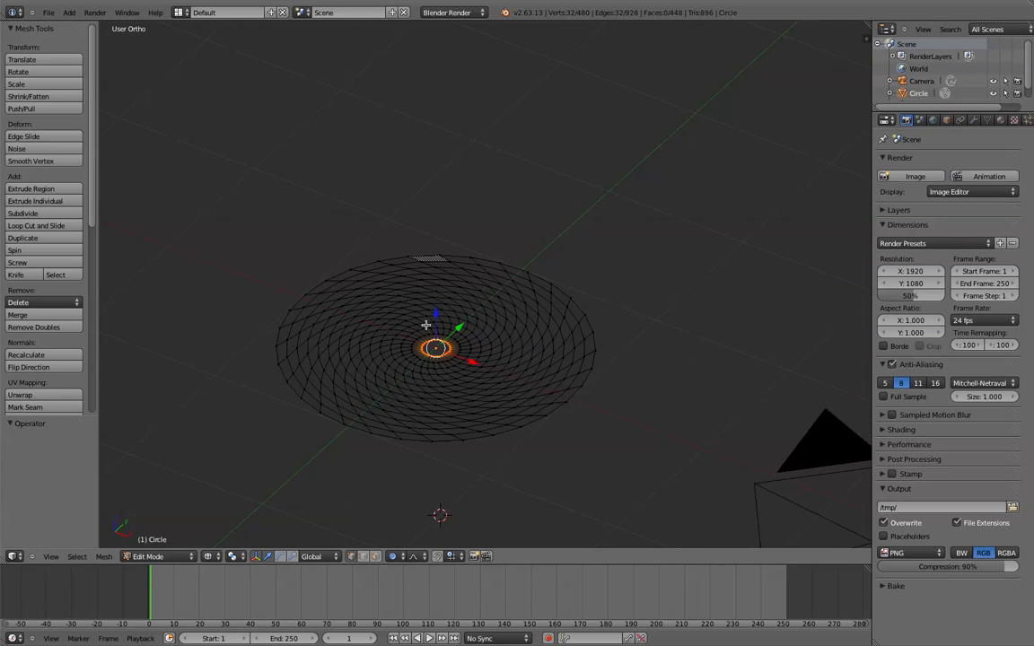
- Set the proportional falloff to Sphere and raise the disc's inner ring about 0.516 along Z in the front view
click(414, 556)
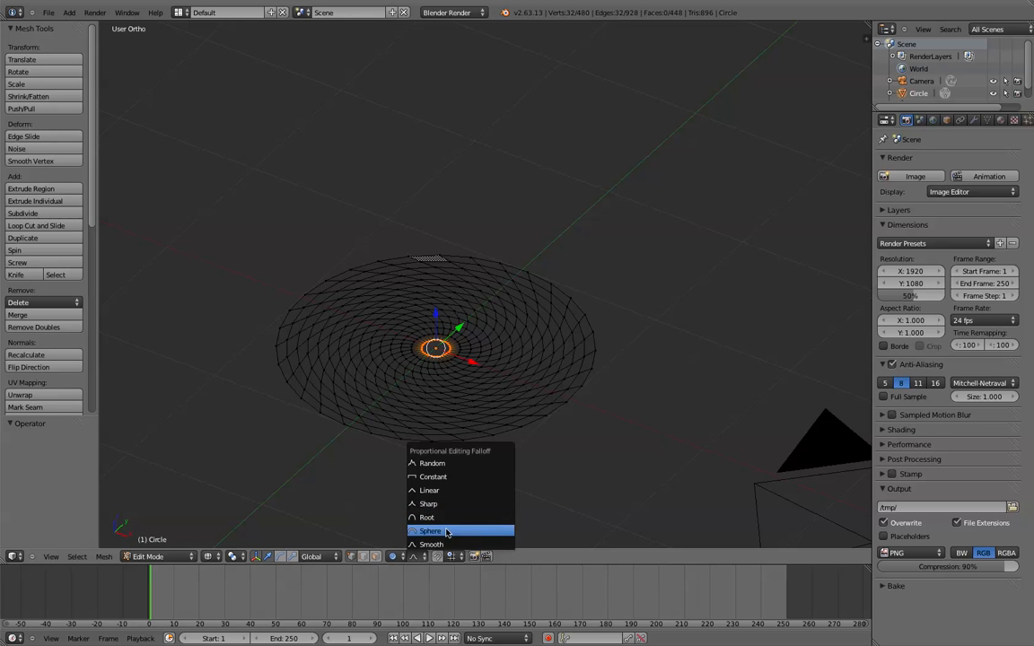
click(447, 532)
key(KP_1)
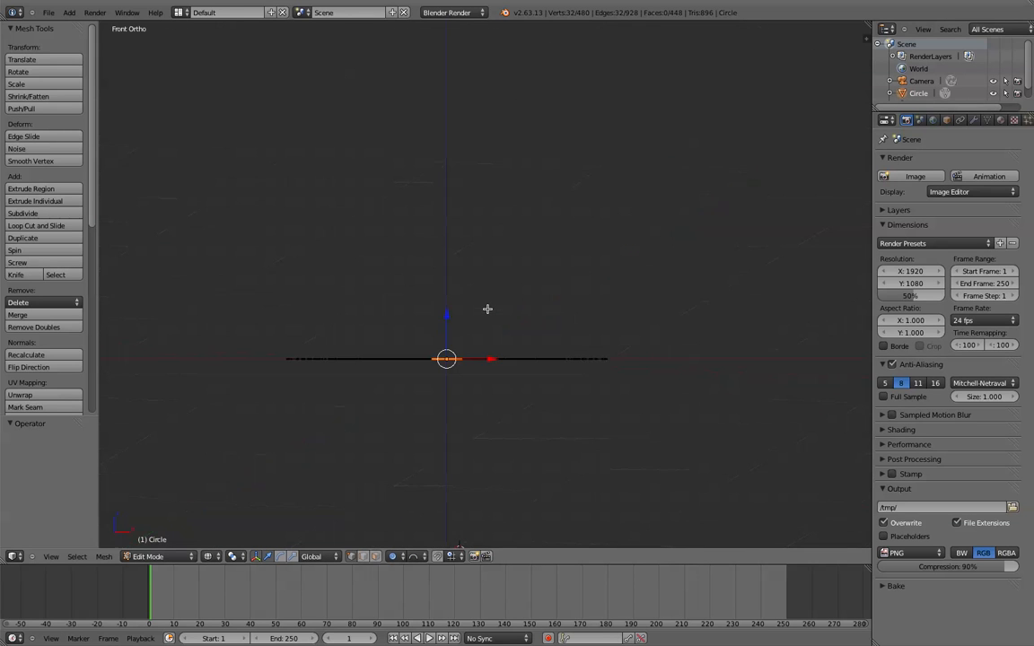
drag(447, 323, 455, 238)
scroll(436, 311, down, 5)
scroll(436, 314, up, 6)
mouse_move(454, 239)
middle_down()
mouse_move(502, 229)
mouse_move(494, 272)
mouse_move(438, 278)
middle_up()
scroll(458, 272, up, 5)
- In solid shading, select an edge loop near the rim and scale it by about 1.095 with a reduced proportional size
key(z)
mouse_move(575, 303)
middle_down()
mouse_move(445, 289)
mouse_move(476, 434)
mouse_move(503, 178)
middle_up()
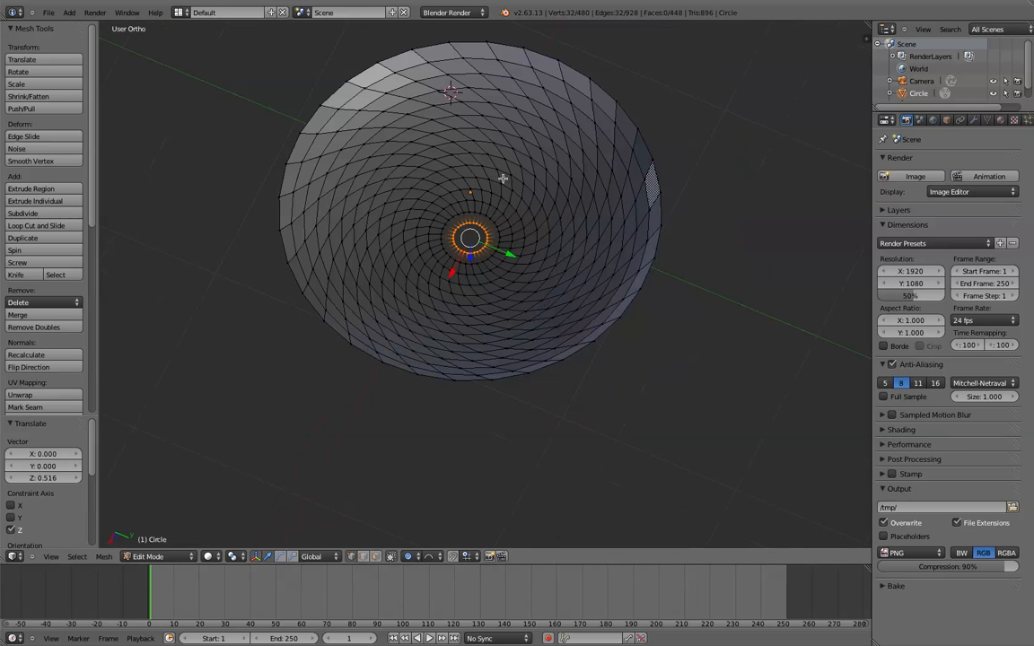
right_click(461, 103)
alt+right_click(507, 110)
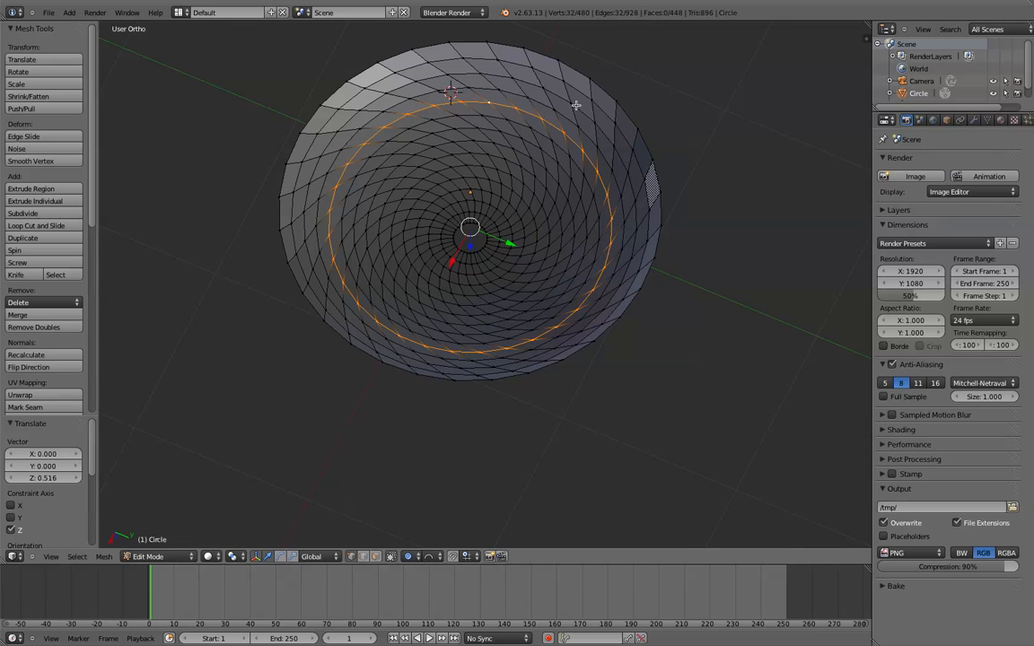
key(s)
scroll(549, 119, up, 2)
scroll(548, 118, up, 9)
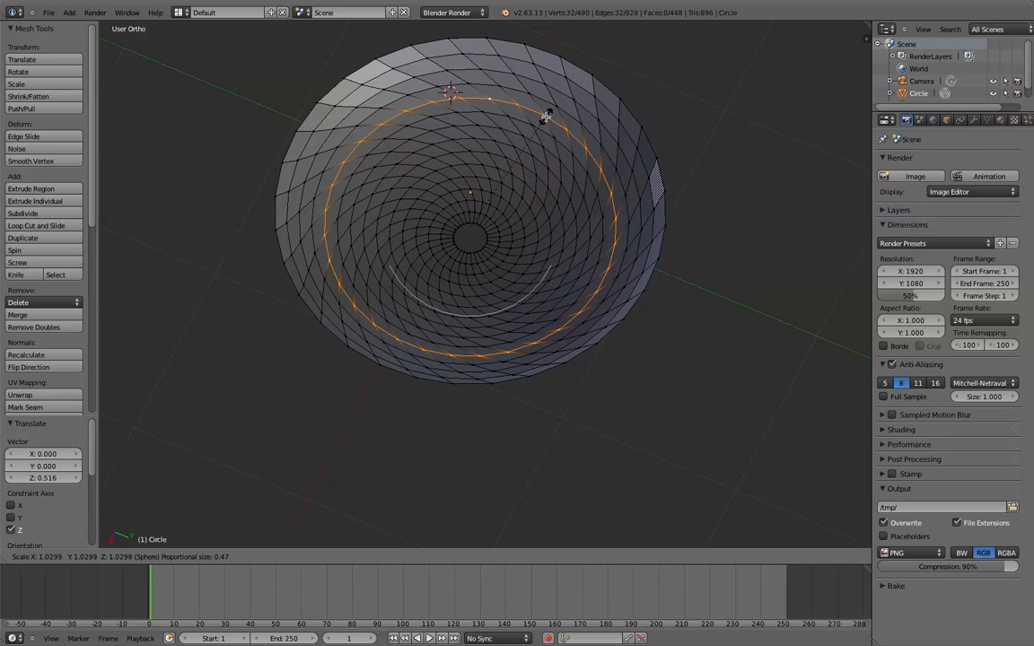
scroll(549, 116, up, 7)
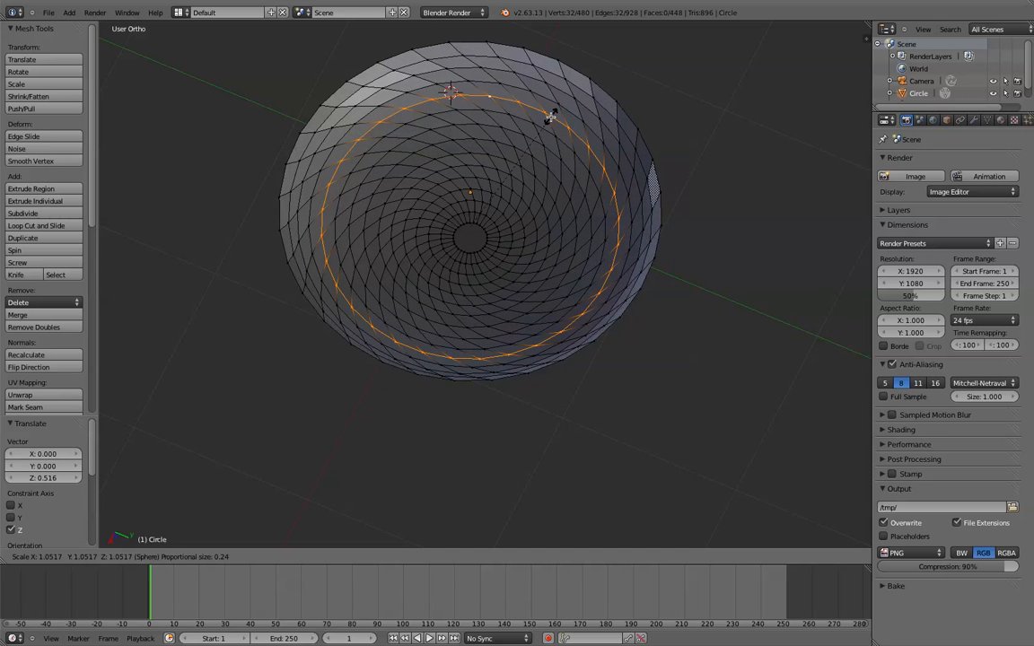
click(558, 116)
- Move the selected loop slightly along Z with proportional editing and check the shape in Object Mode
middle_drag(602, 215, 497, 230)
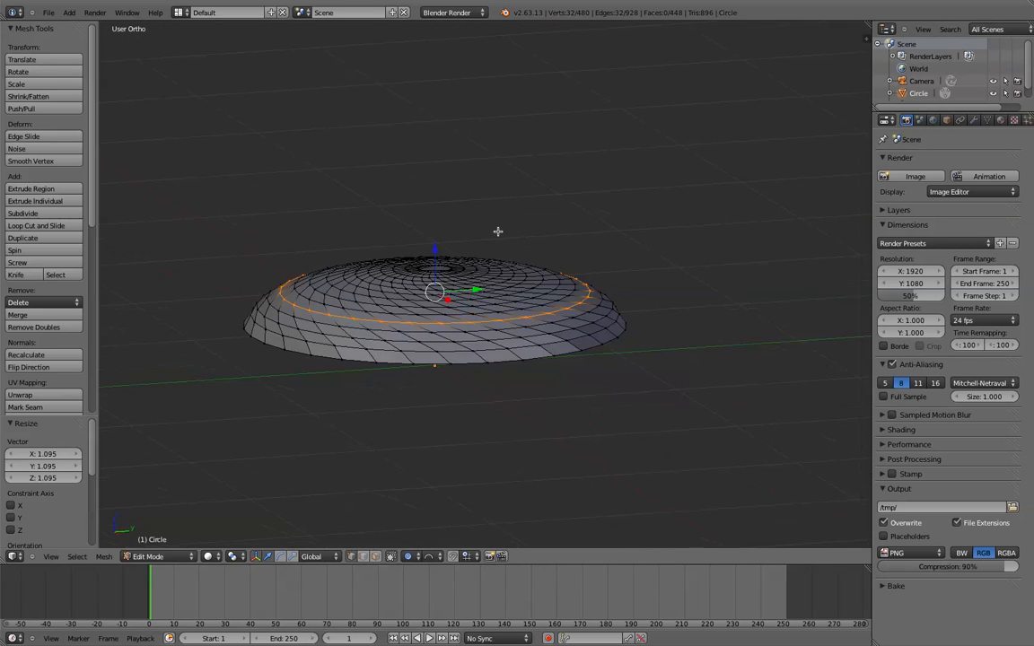
drag(438, 251, 551, 244)
scroll(534, 286, up, 1)
mouse_move(551, 245)
middle_down()
mouse_move(506, 357)
mouse_move(449, 300)
mouse_move(458, 207)
mouse_move(438, 258)
middle_up()
key(Tab)
scroll(508, 359, up, 4)
scroll(452, 270, up, 2)
key(Tab)
scroll(455, 240, down, 4)
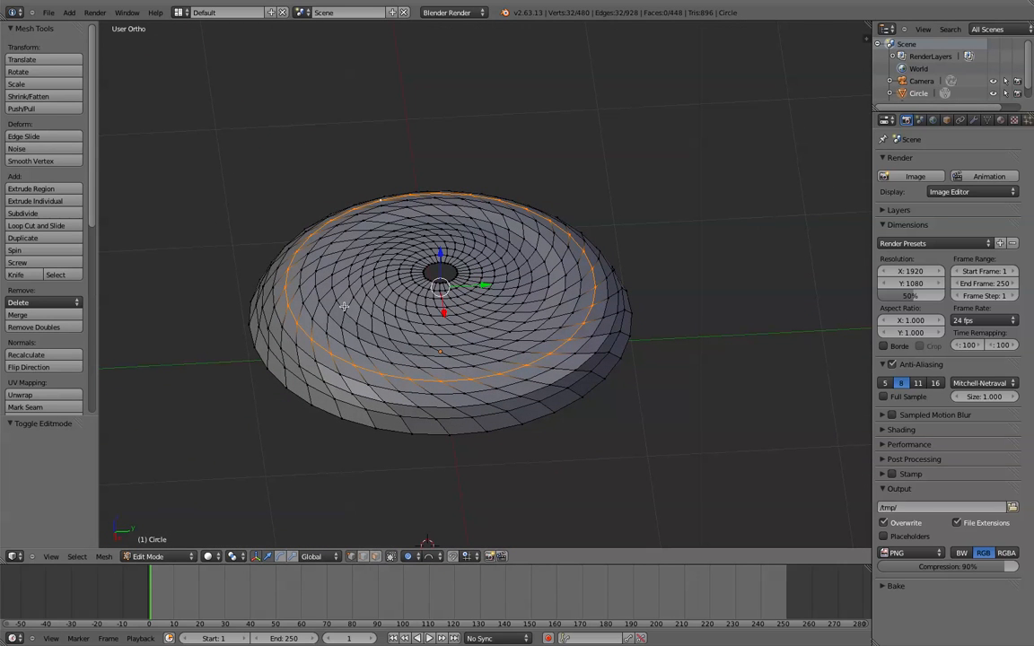
- Smooth all the disc's vertices twice, clear the selection and check the shape in Object Mode
middle_drag(316, 307, 310, 289)
key(a)
key(w)
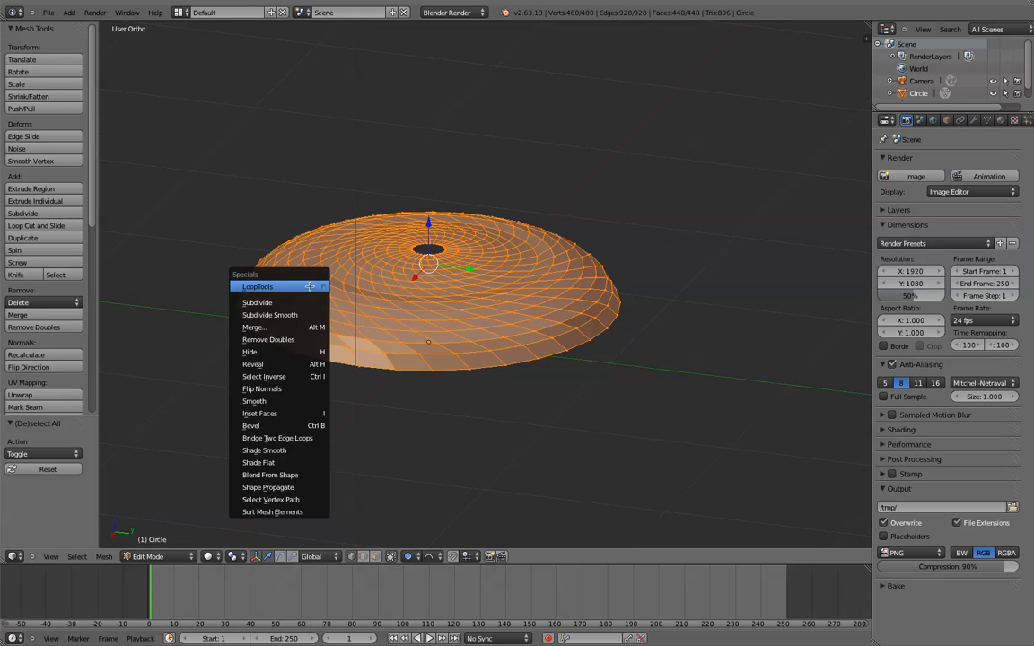
click(304, 401)
key(w)
click(304, 402)
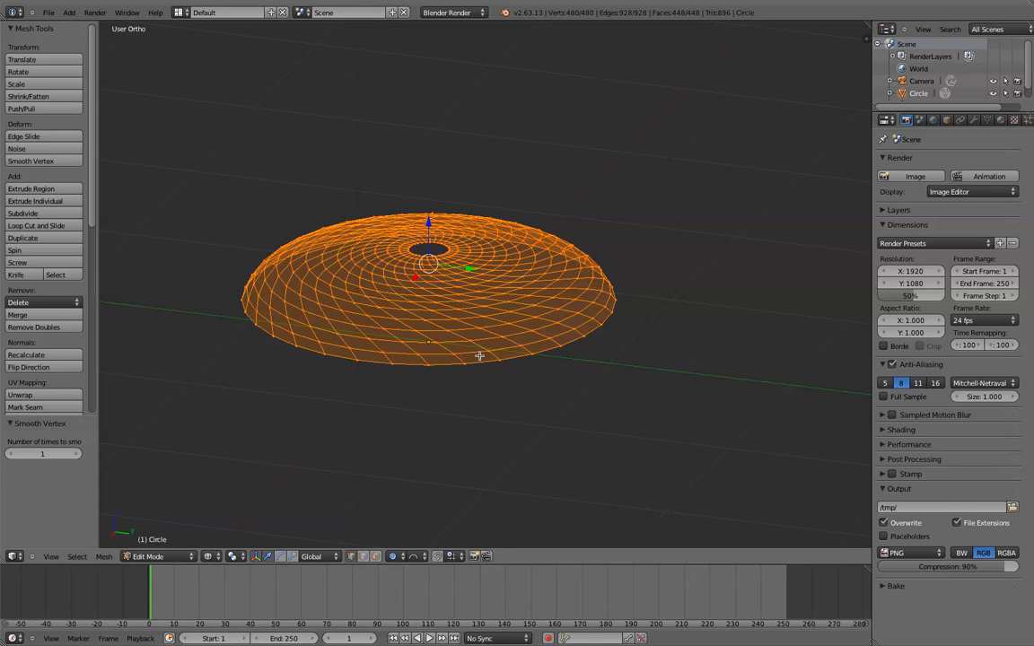
key(a)
middle_drag(497, 406, 493, 250)
key(Tab)
middle_drag(572, 330, 482, 332)
key(Tab)
- Select the whole mesh and scale it up in two passes, the second by about 1.259
key(a)
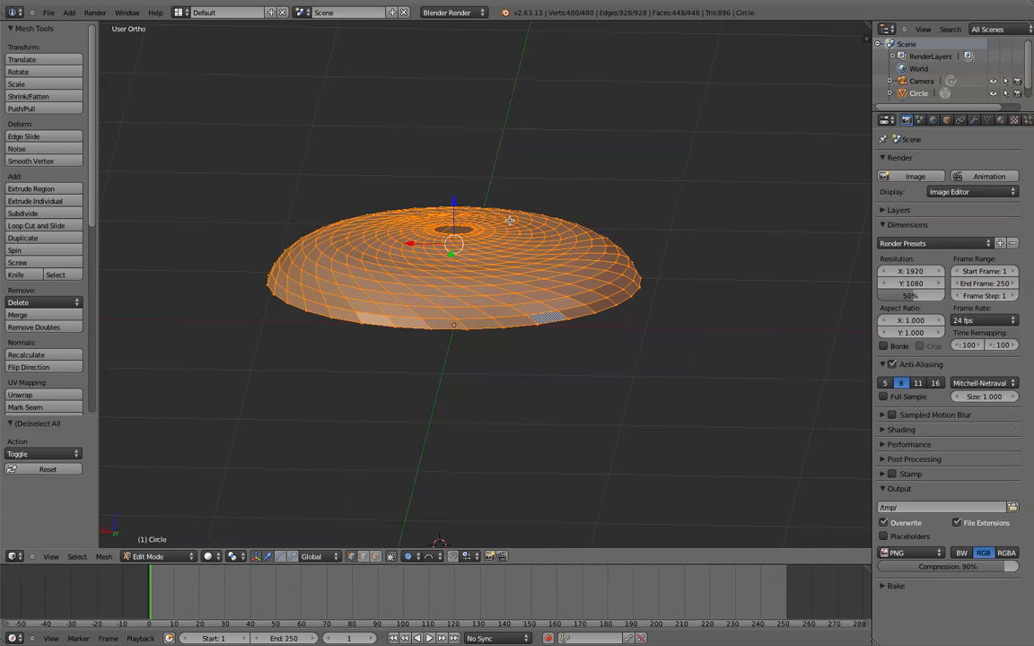
scroll(509, 222, down, 3)
middle_drag(508, 223, 504, 281)
scroll(551, 268, down, 2)
scroll(524, 285, down, 2)
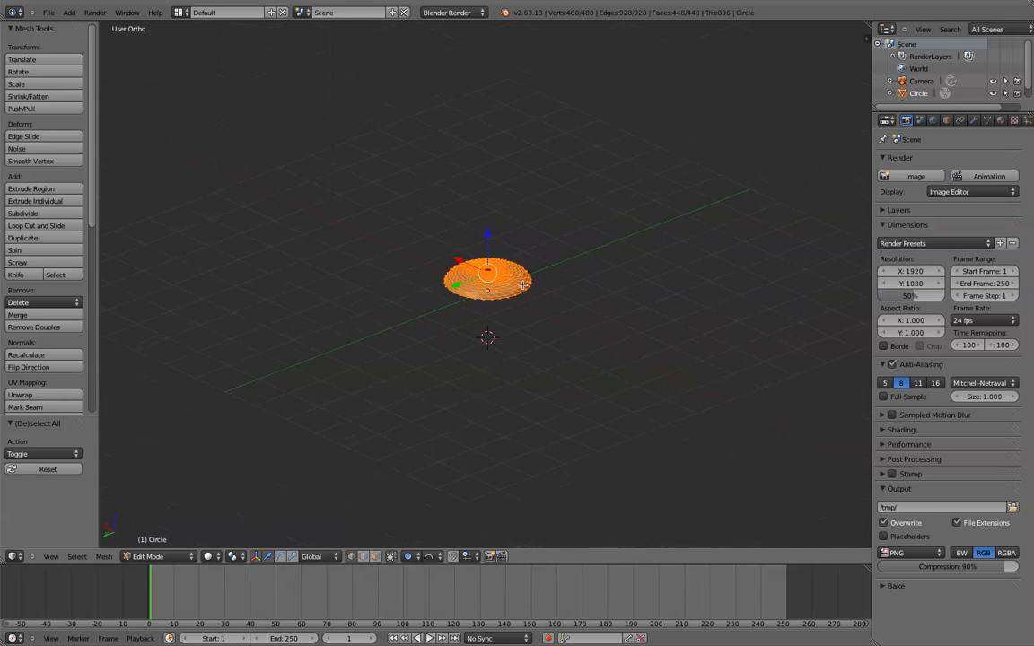
key(s)
click(734, 323)
scroll(587, 322, down, 3)
middle_drag(587, 321, 617, 211)
key(s)
click(630, 282)
- Examine the enlarged spiral disc and its center hole from several angles and distances
scroll(614, 212, down, 4)
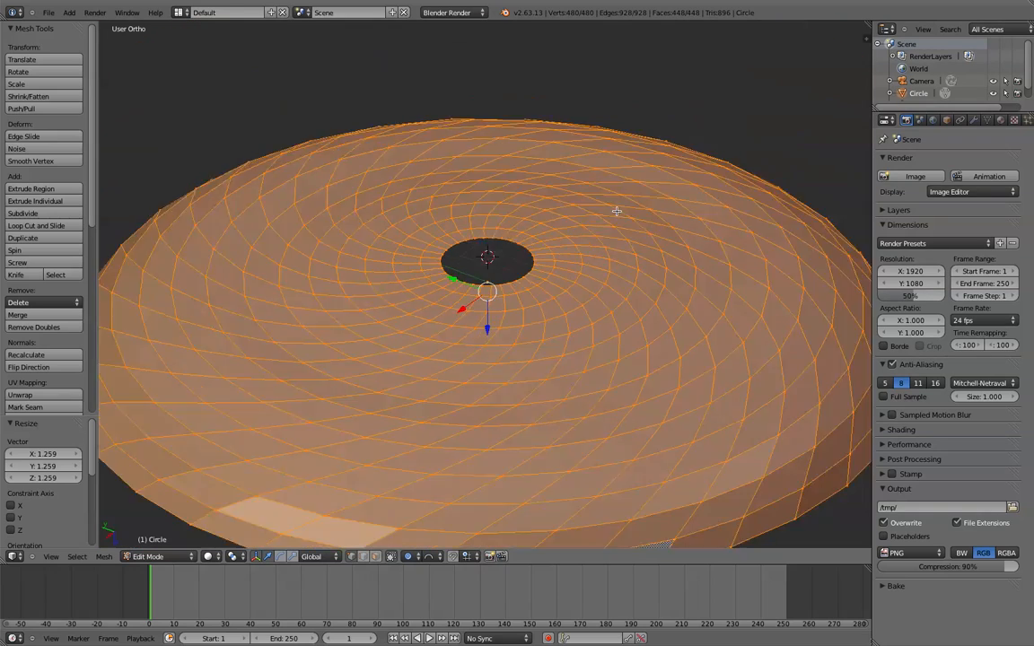
scroll(577, 219, up, 2)
scroll(575, 217, down, 2)
mouse_move(576, 217)
middle_down()
mouse_move(557, 205)
mouse_move(565, 208)
middle_up()
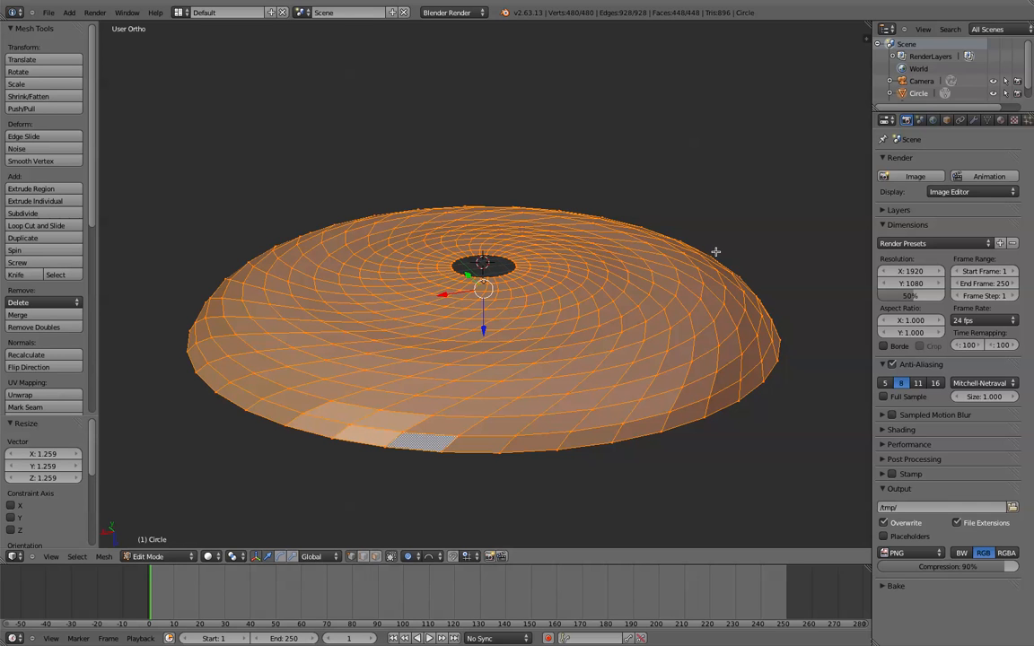
scroll(675, 235, up, 3)
scroll(675, 234, down, 3)
middle_drag(675, 234, 670, 233)
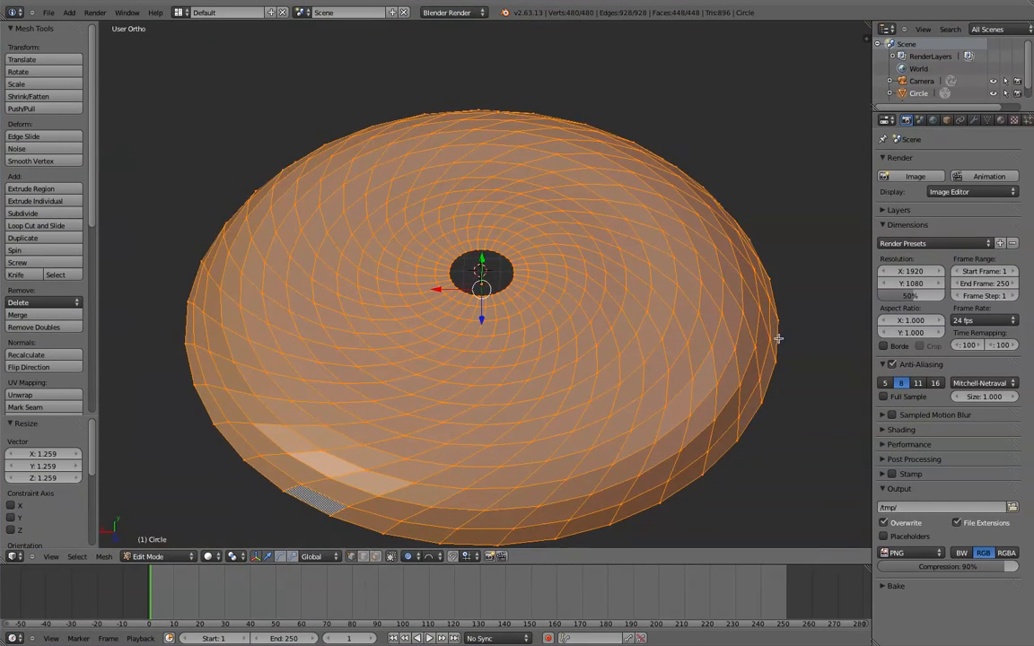
scroll(768, 377, down, 2)
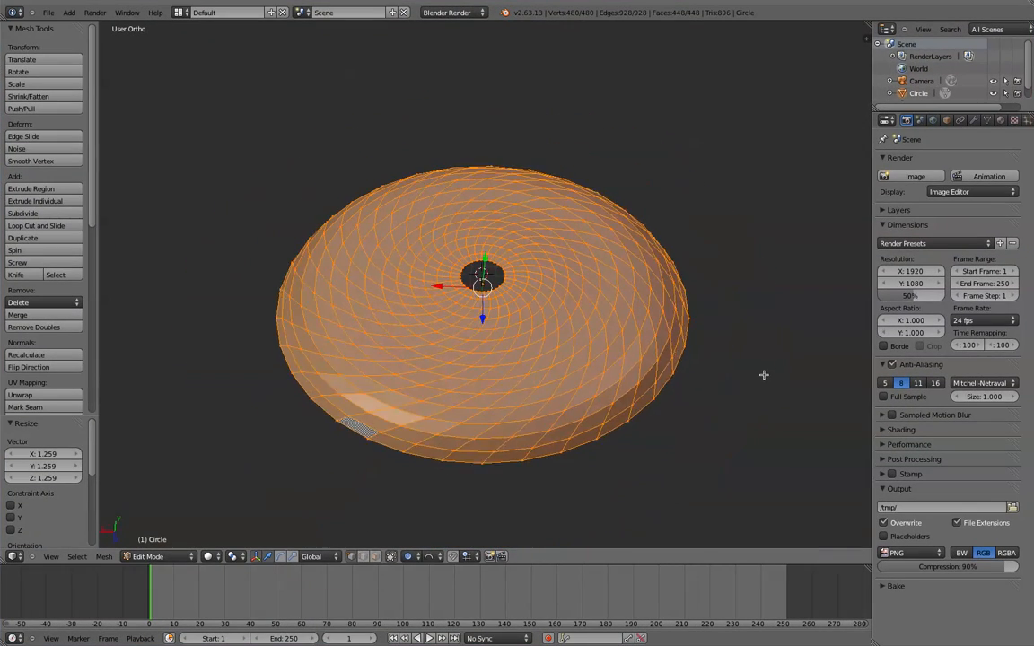
scroll(743, 349, up, 3)
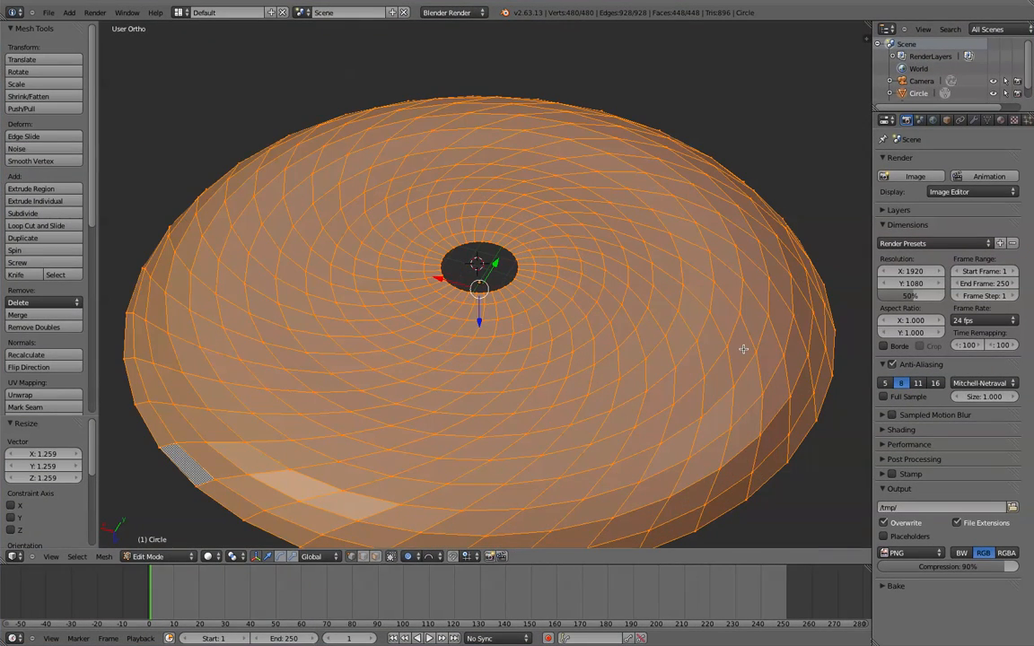
middle_drag(627, 374, 541, 316)
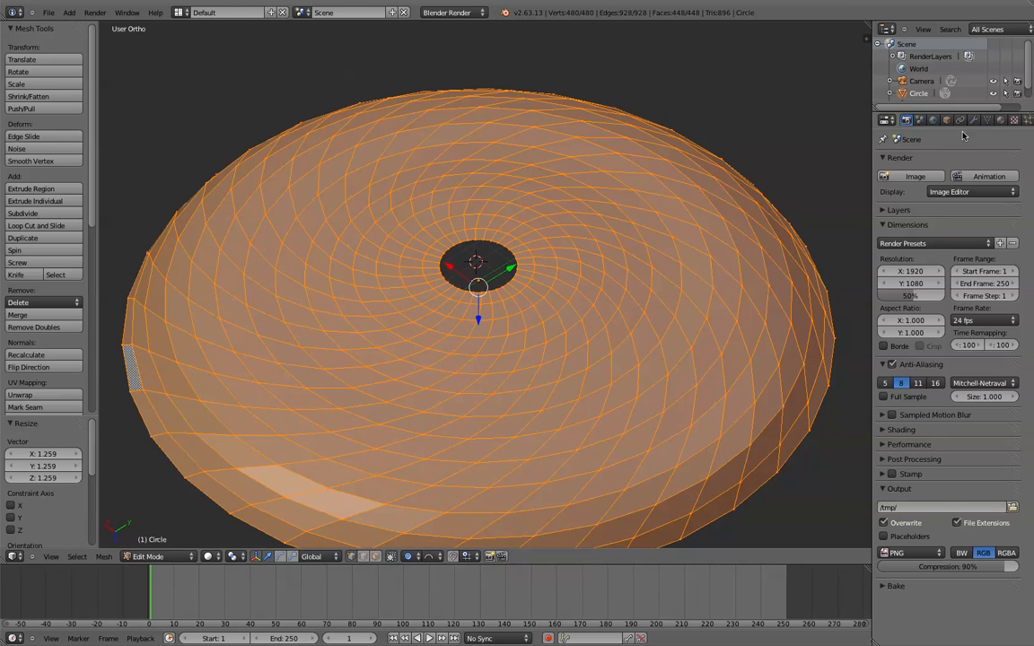
- Add a Skin modifier to the spiral disc
click(973, 120)
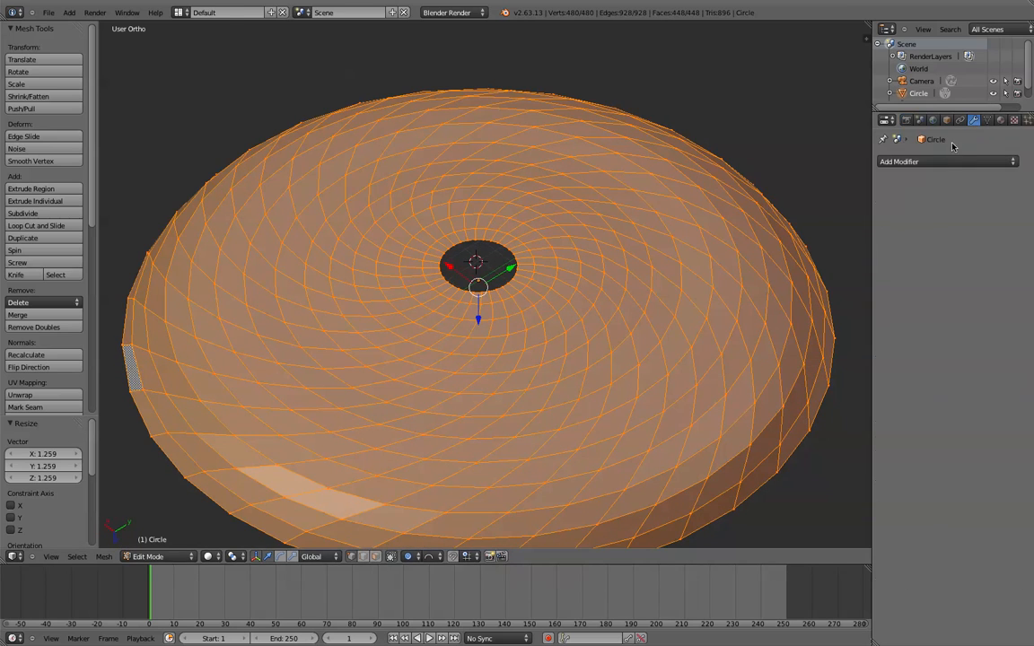
click(940, 162)
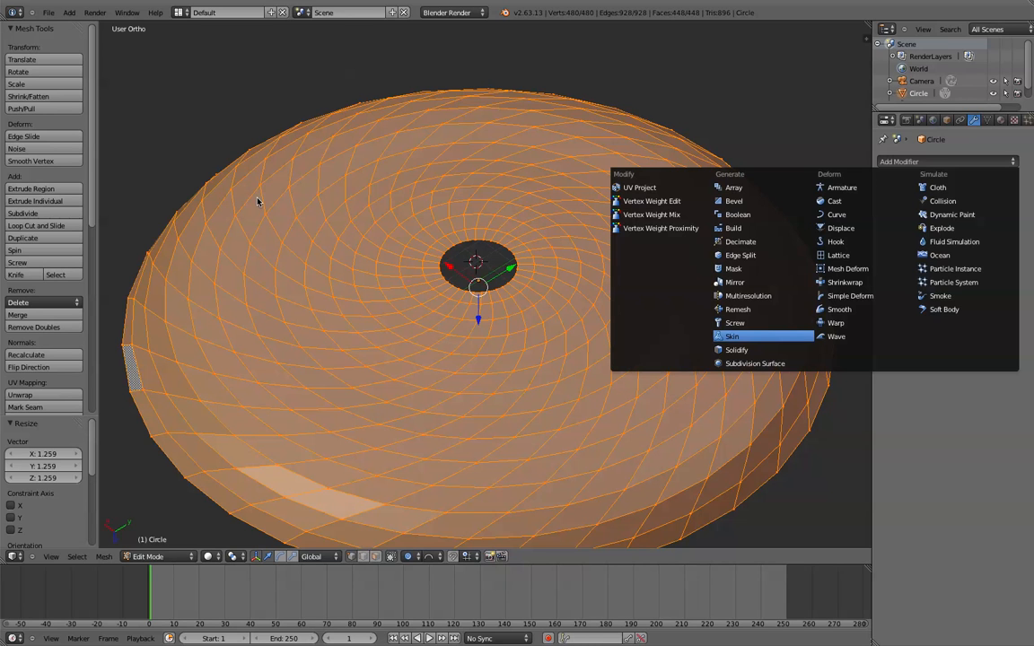
click(763, 337)
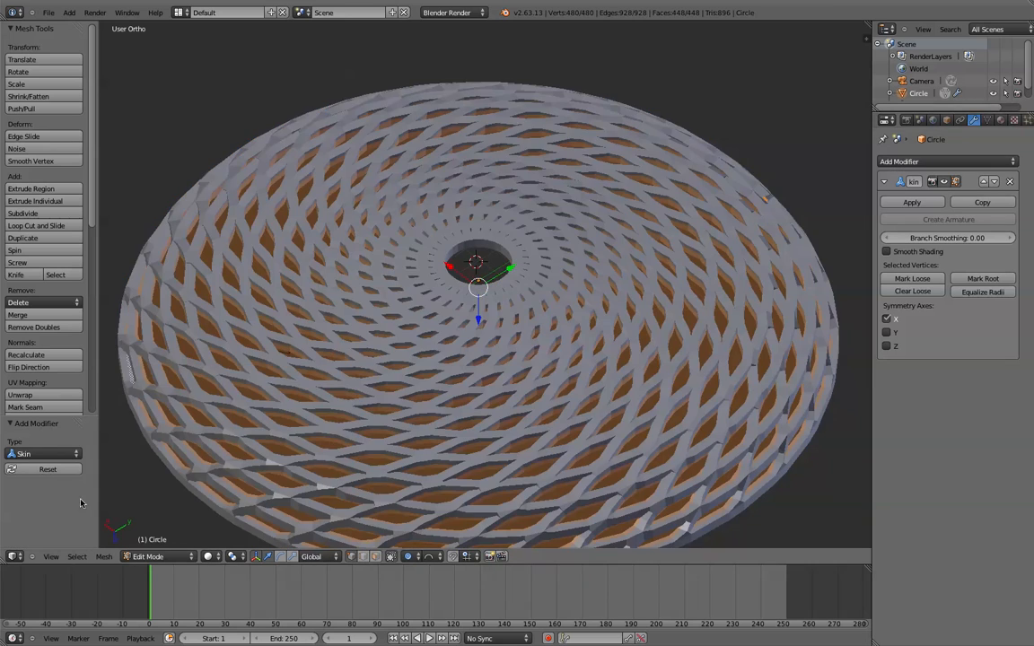
- Inspect the skinned struts and the faces between them from several angles
scroll(535, 202, down, 4)
middle_drag(535, 202, 453, 243)
scroll(453, 242, up, 2)
middle_drag(518, 187, 480, 146)
scroll(480, 145, up, 3)
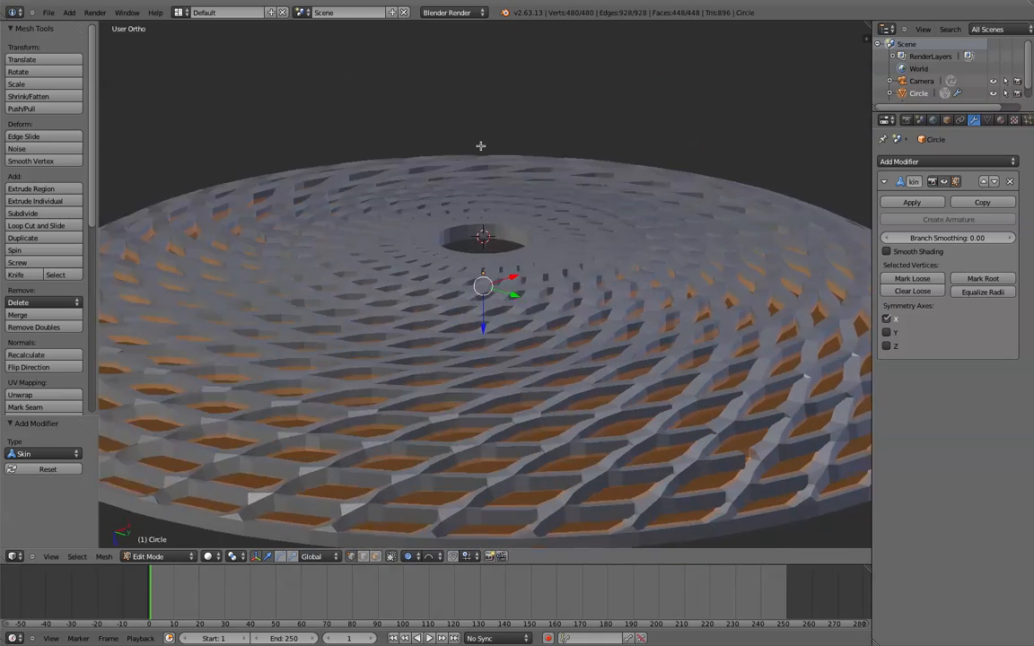
scroll(482, 146, down, 3)
scroll(483, 145, up, 2)
mouse_move(482, 146)
middle_down()
mouse_move(450, 208)
mouse_move(478, 162)
mouse_move(503, 38)
mouse_move(469, 141)
middle_up()
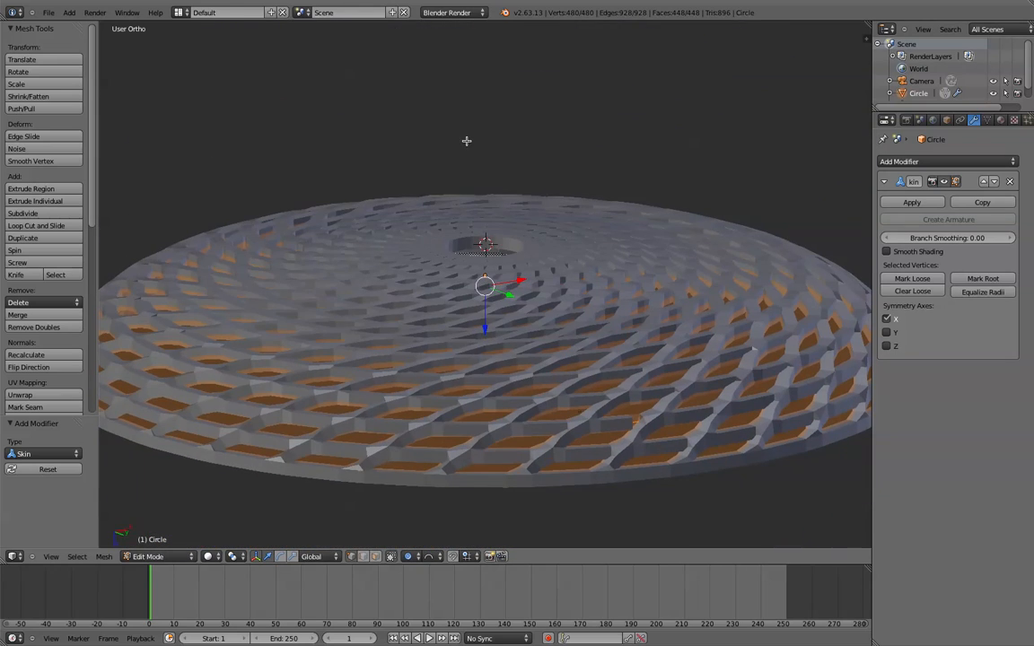
- Turn off the Skin modifier's Edit Mode display and delete only the faces of the disc, keeping its edges
click(956, 182)
middle_drag(701, 329, 646, 235)
key(x)
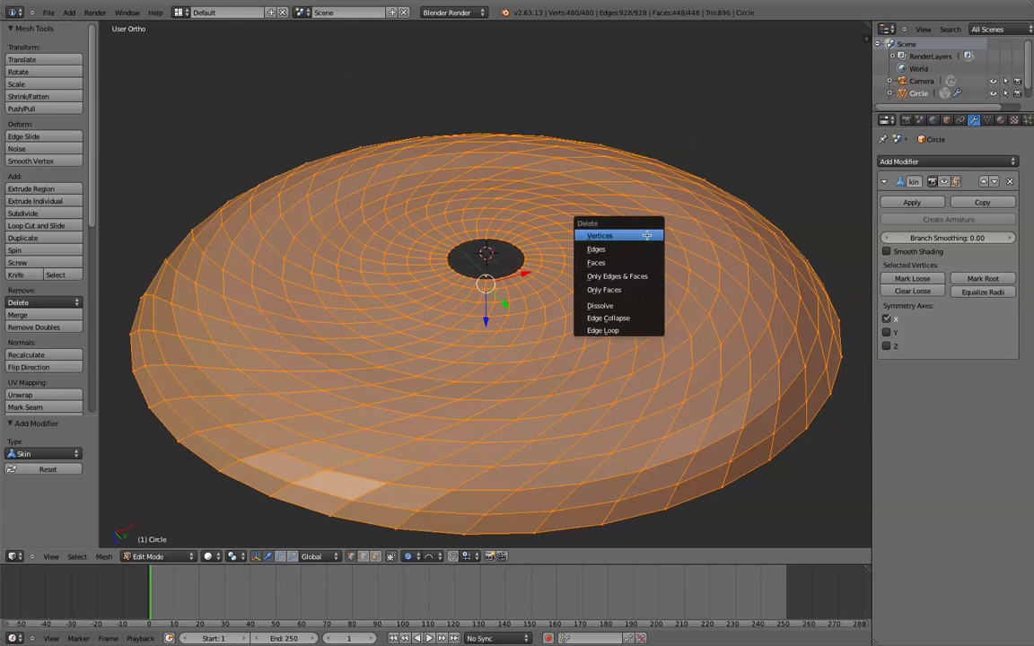
click(646, 288)
middle_drag(695, 273, 637, 270)
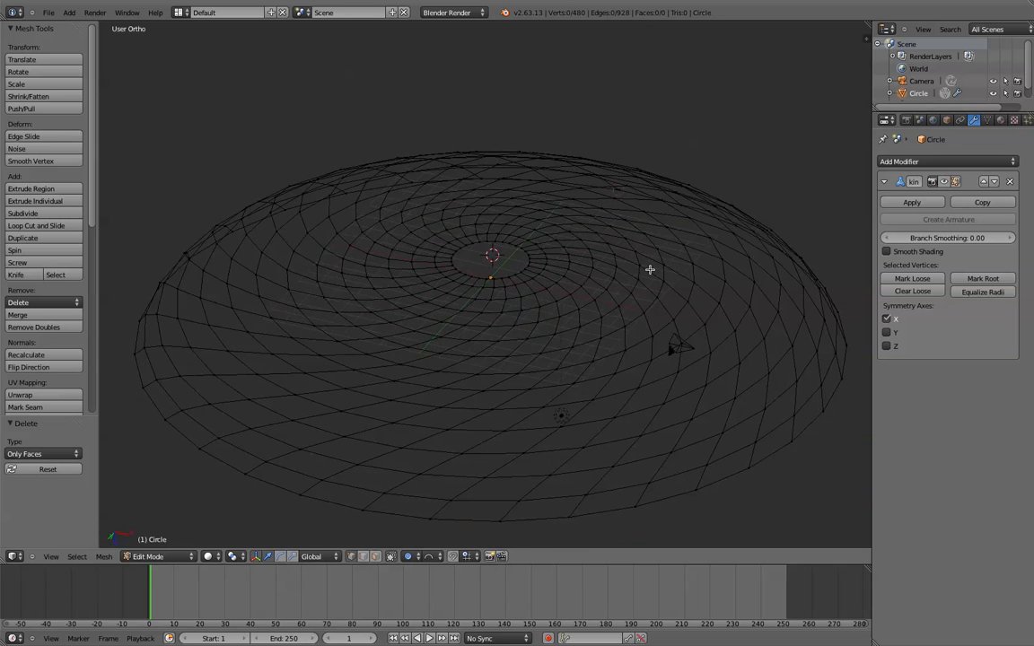
- Select the whole edge lattice and scale it up by about 1.729
key(a)
scroll(591, 288, up, 2)
scroll(592, 288, down, 3)
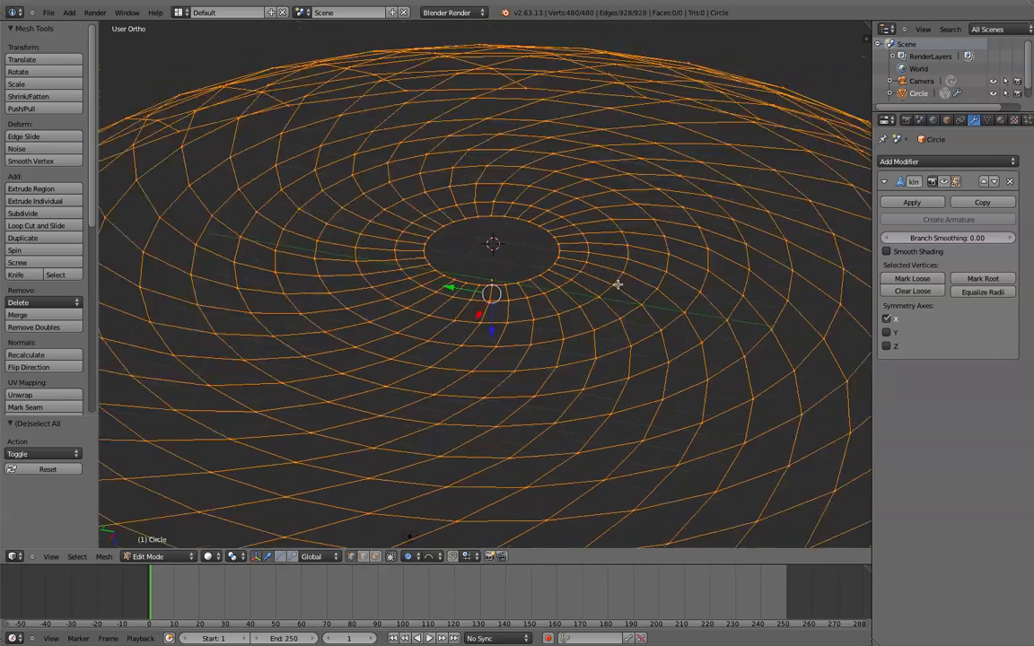
scroll(682, 286, down, 1)
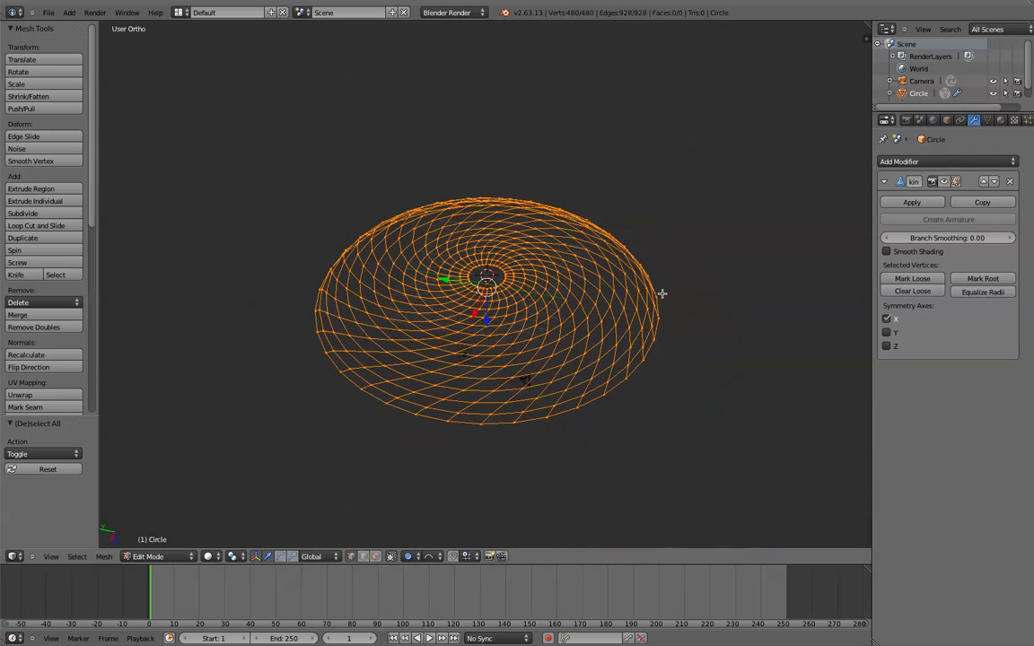
key(s)
click(842, 305)
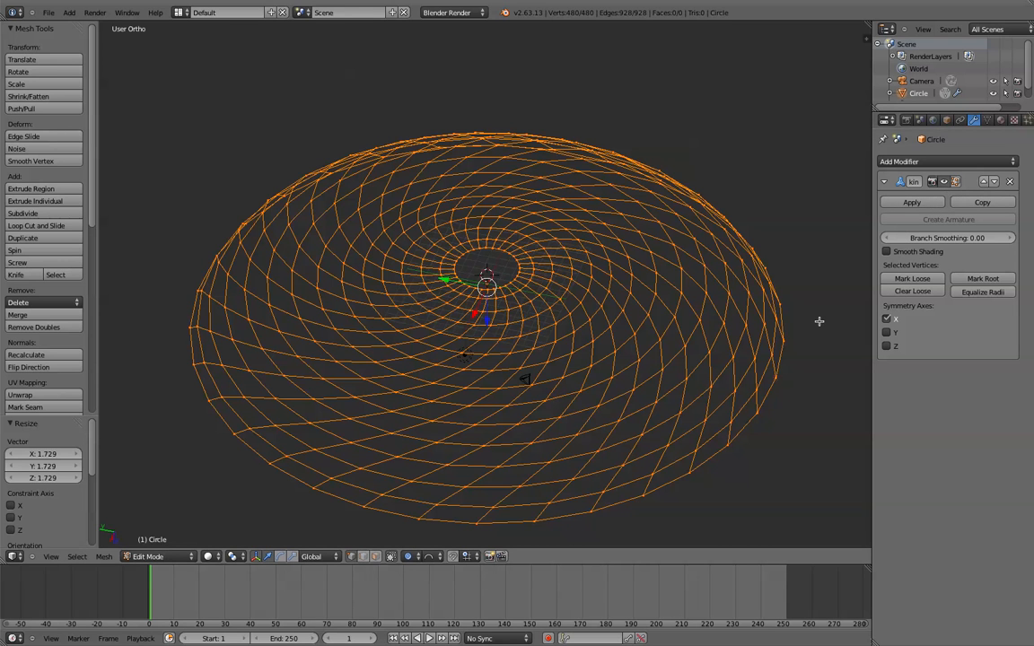
scroll(758, 263, down, 1)
middle_drag(770, 288, 734, 266)
scroll(739, 263, up, 3)
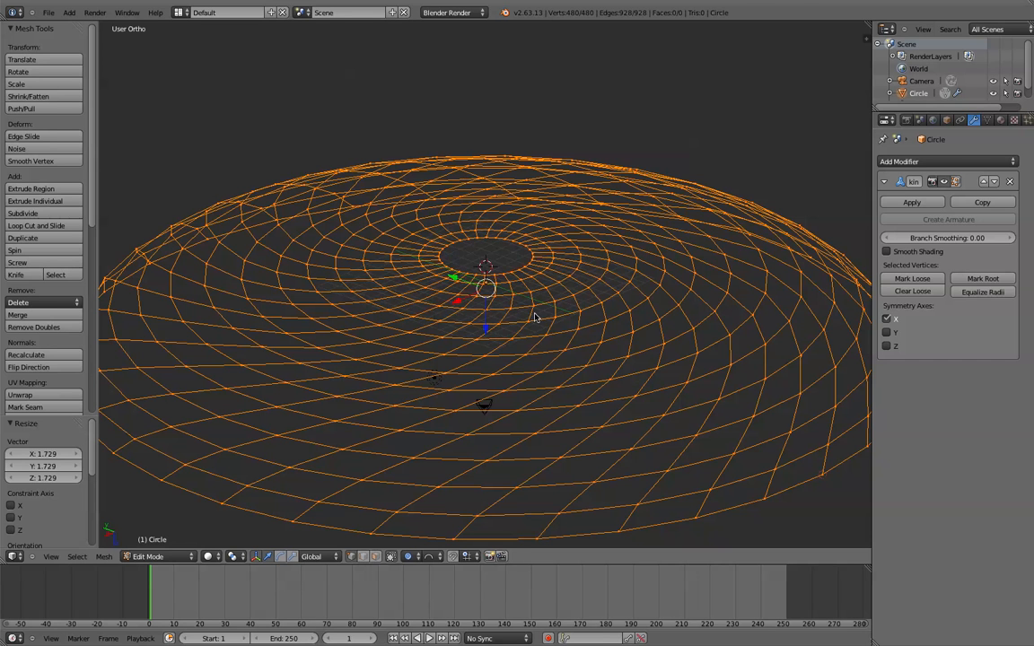
- Return to Object Mode and examine the skinned lattice from several angles, including its center hole up close
key(Tab)
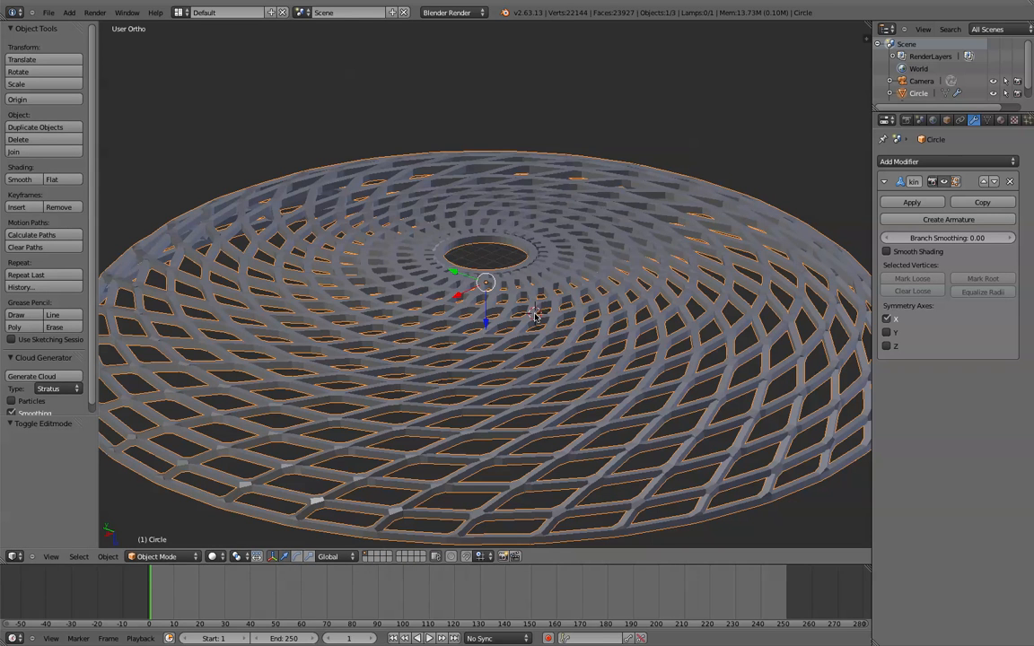
middle_drag(535, 314, 485, 356)
scroll(498, 230, up, 4)
middle_drag(524, 152, 490, 242)
scroll(489, 244, down, 3)
middle_drag(490, 292, 570, 279)
scroll(563, 271, up, 4)
scroll(570, 279, down, 4)
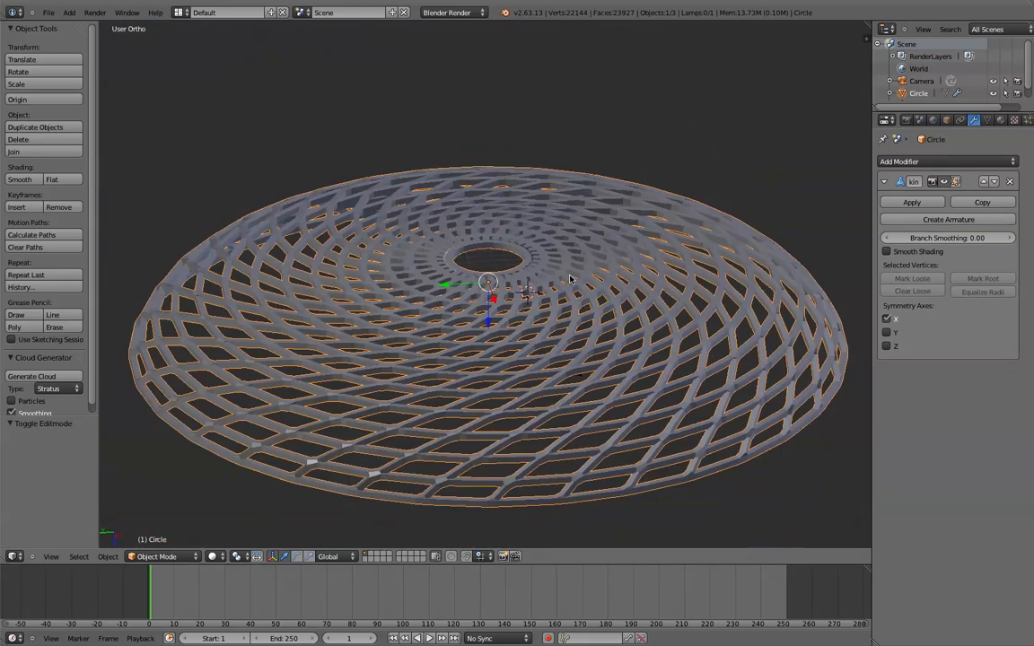
scroll(594, 287, down, 2)
scroll(602, 288, up, 1)
scroll(542, 253, down, 2)
middle_drag(577, 250, 410, 314)
scroll(542, 252, up, 3)
scroll(542, 252, down, 4)
scroll(429, 282, up, 4)
scroll(457, 258, up, 4)
scroll(410, 314, up, 2)
scroll(429, 270, up, 2)
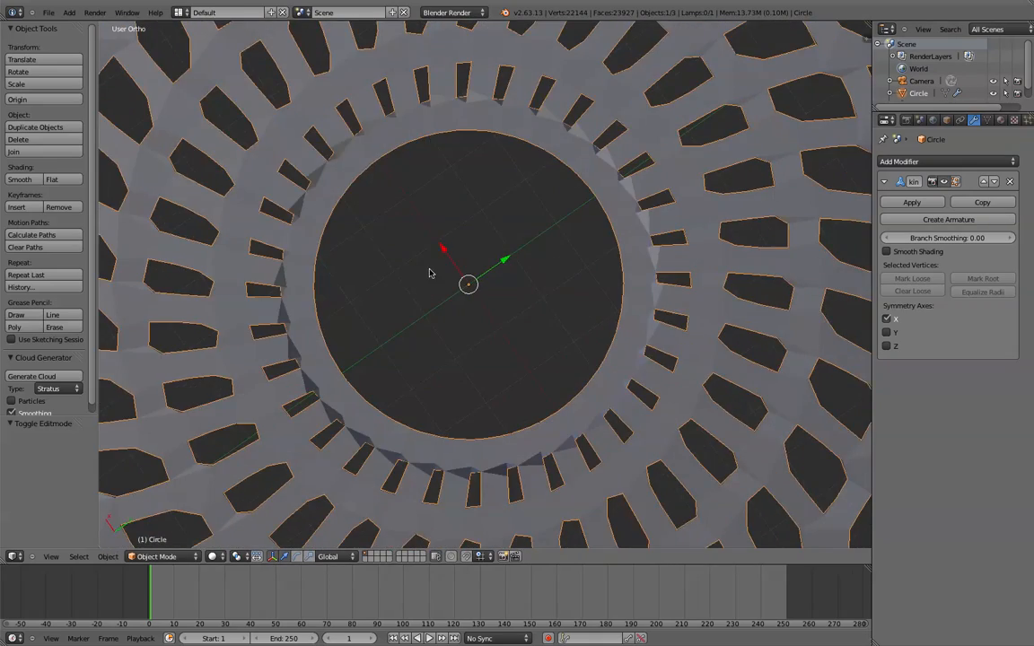
scroll(429, 270, down, 5)
middle_drag(429, 270, 468, 259)
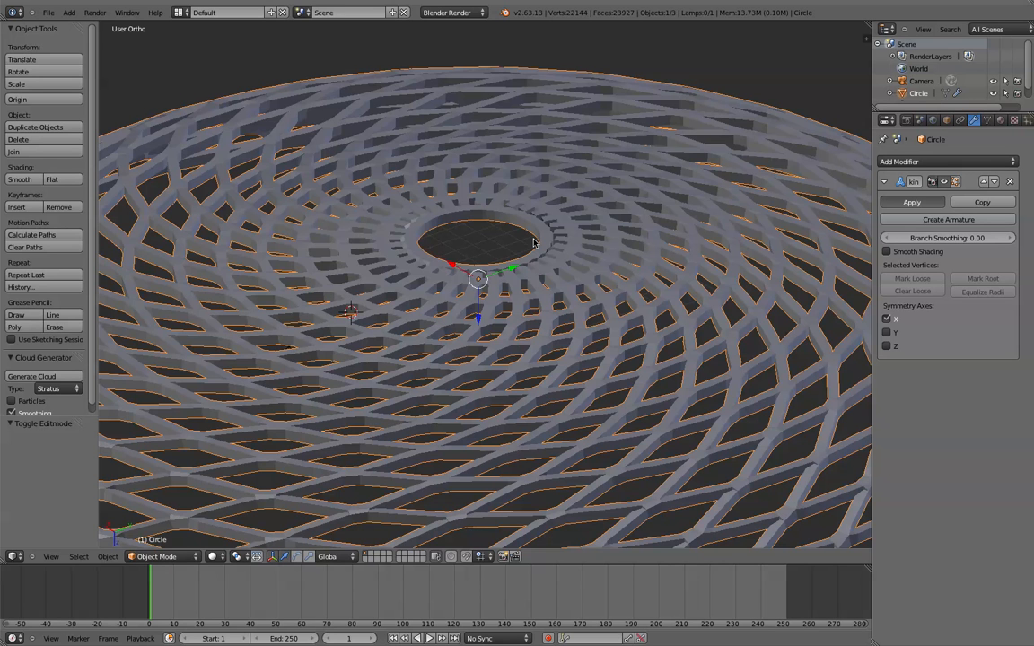
- Apply the Skin modifier to the lattice and open the resulting mesh in Edit Mode
scroll(534, 243, down, 2)
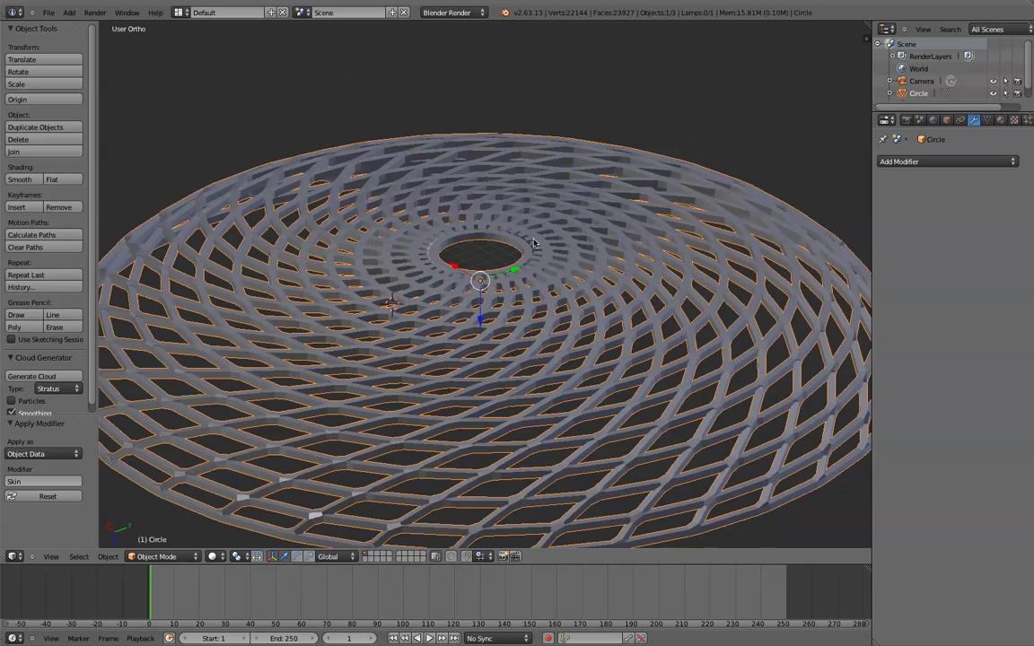
scroll(534, 244, down, 2)
key(KP_7)
scroll(539, 260, up, 4)
scroll(554, 294, down, 5)
key(Tab)
- Examine the applied mesh's topology up close along the struts, around the center hole and near the rim
middle_drag(554, 294, 467, 267)
scroll(560, 246, up, 3)
scroll(541, 244, up, 6)
shift+middle_drag(521, 301, 541, 246)
scroll(570, 193, down, 3)
mouse_move(577, 179)
middle_down()
mouse_move(550, 309)
mouse_move(569, 235)
mouse_move(549, 257)
mouse_move(574, 300)
mouse_move(508, 312)
mouse_move(521, 453)
middle_up()
key(z)
scroll(577, 305, up, 4)
scroll(561, 209, down, 3)
middle_drag(561, 208, 530, 244)
scroll(500, 382, down, 5)
middle_drag(500, 382, 500, 297)
scroll(492, 275, up, 9)
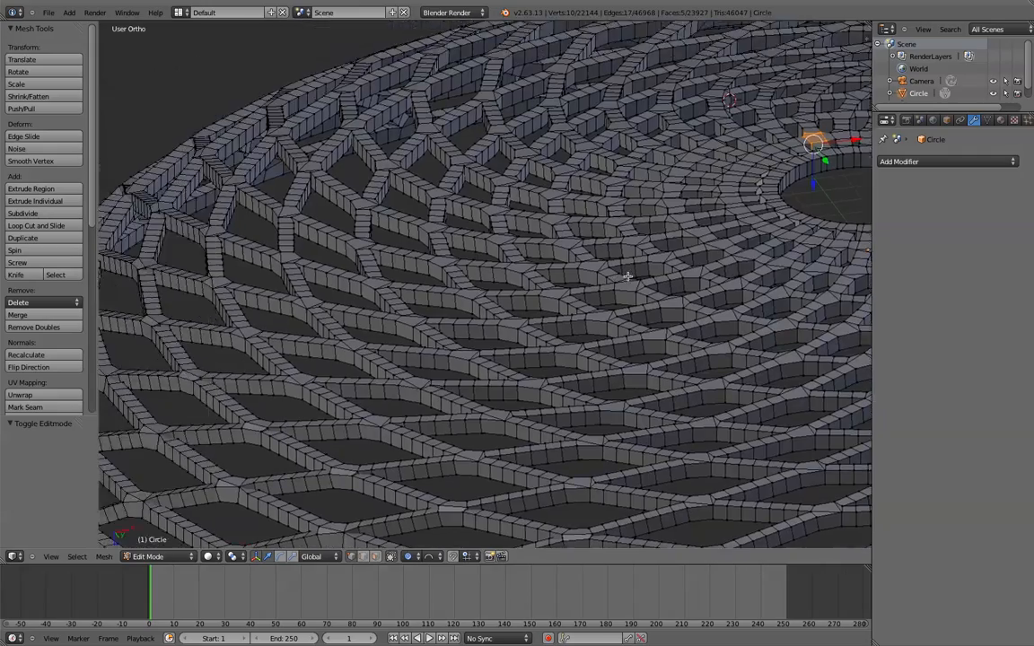
- Examine up close how the struts meet at the junctions of the applied lattice mesh
scroll(545, 338, down, 5)
middle_drag(528, 344, 589, 324)
scroll(589, 323, up, 3)
scroll(590, 323, up, 3)
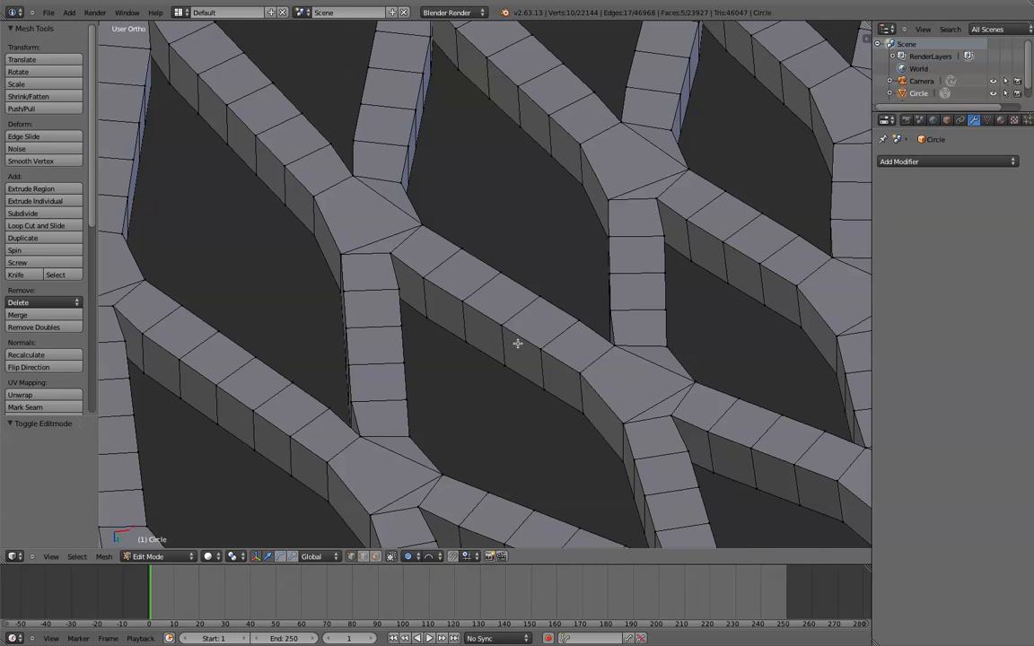
scroll(517, 343, down, 3)
scroll(503, 332, up, 5)
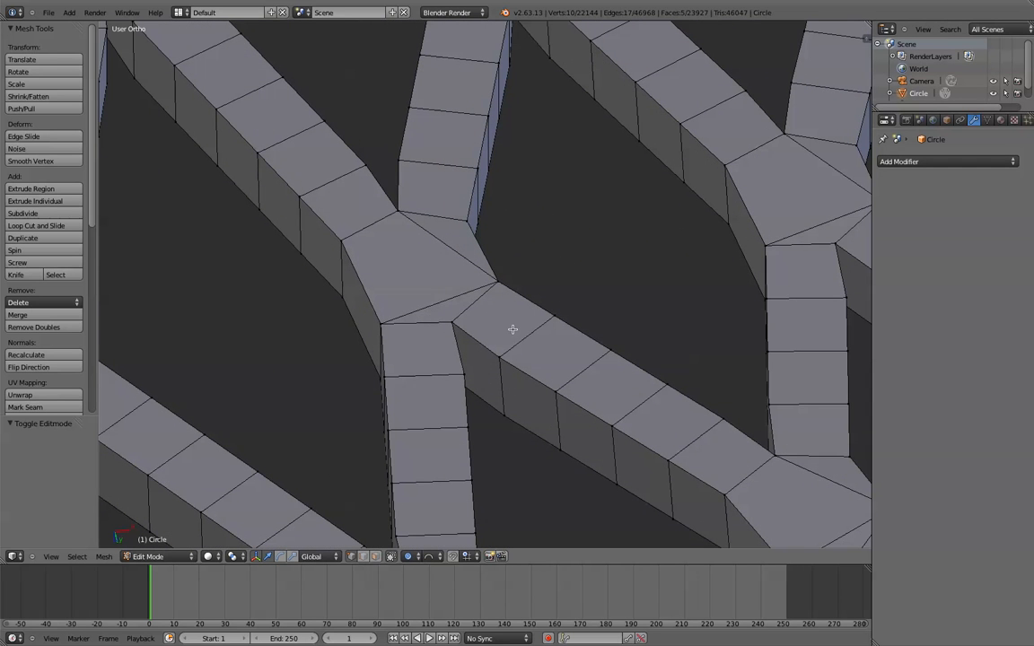
middle_drag(443, 228, 485, 238)
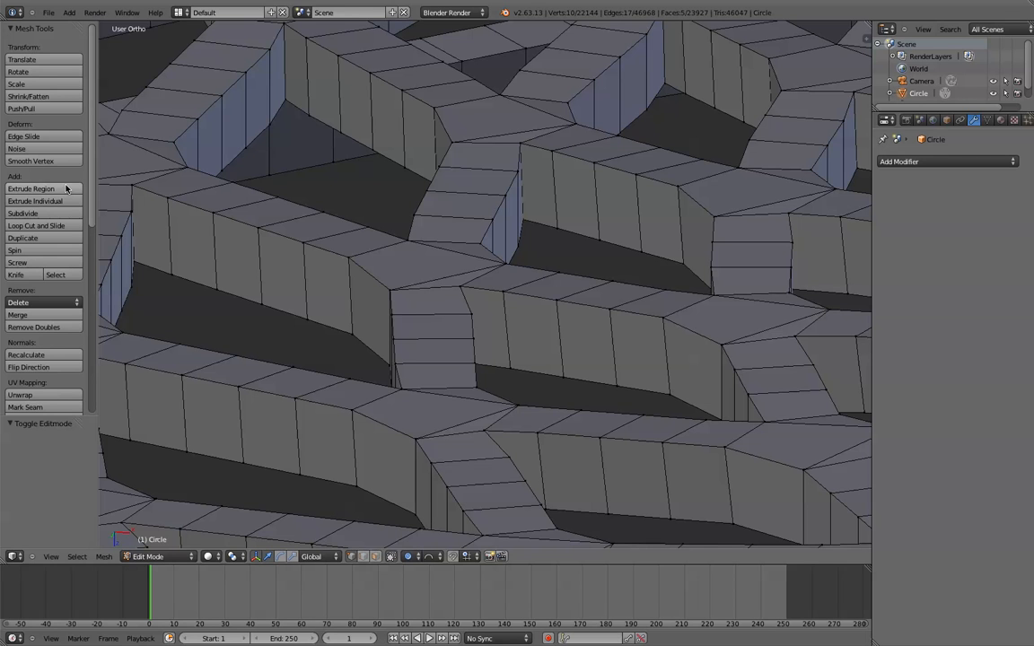
- Mark a strut junction with three freehand Grease Pencil strokes, two along its opposite sides and one crossing them
scroll(61, 226, down, 2)
scroll(45, 287, down, 1)
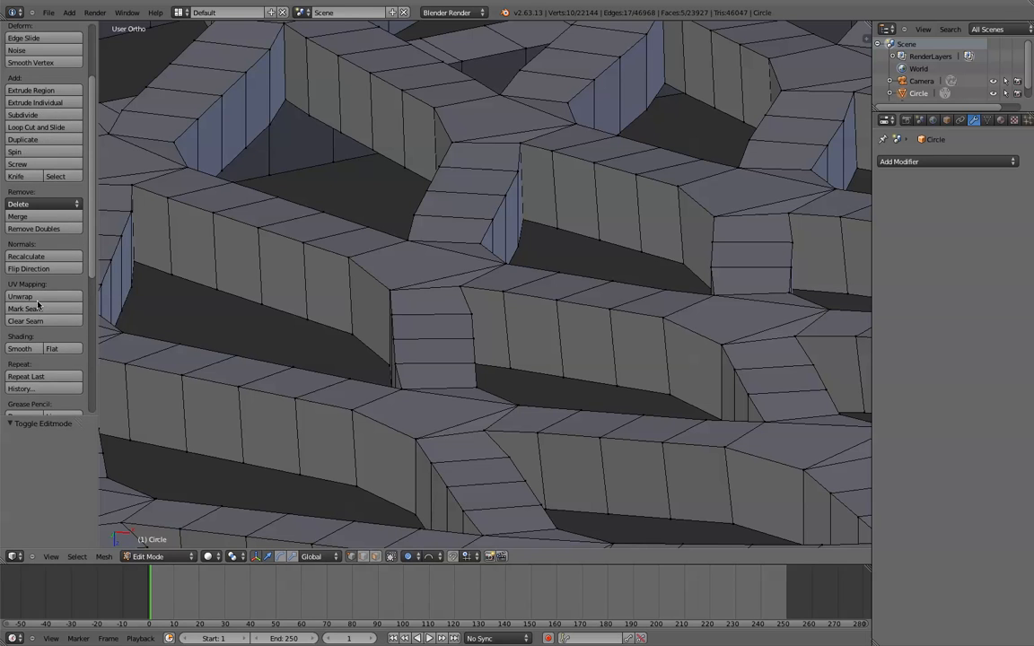
scroll(48, 293, down, 5)
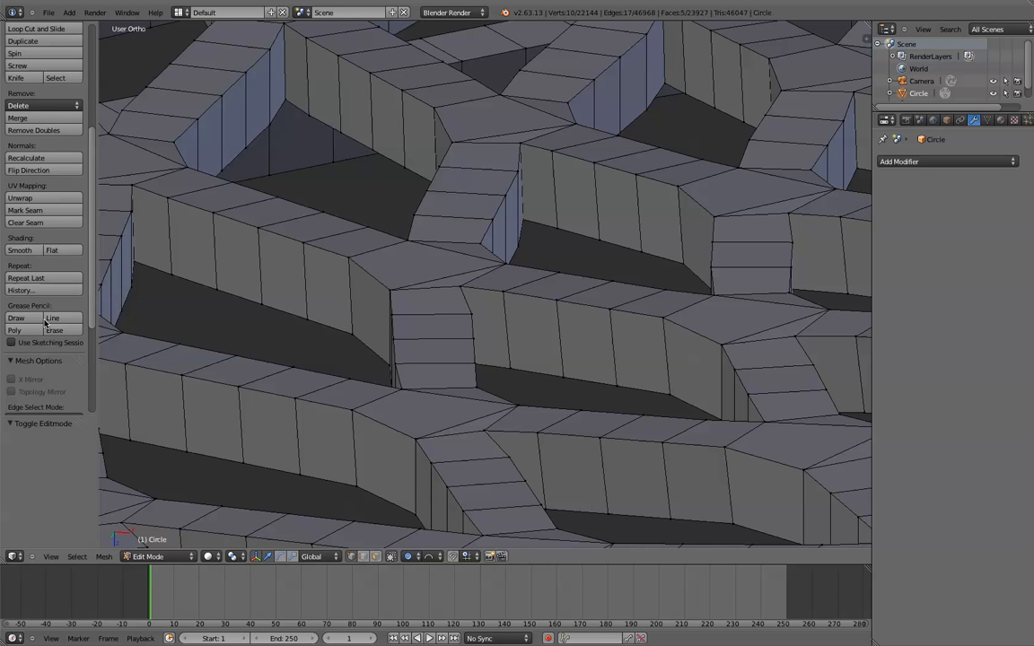
click(38, 324)
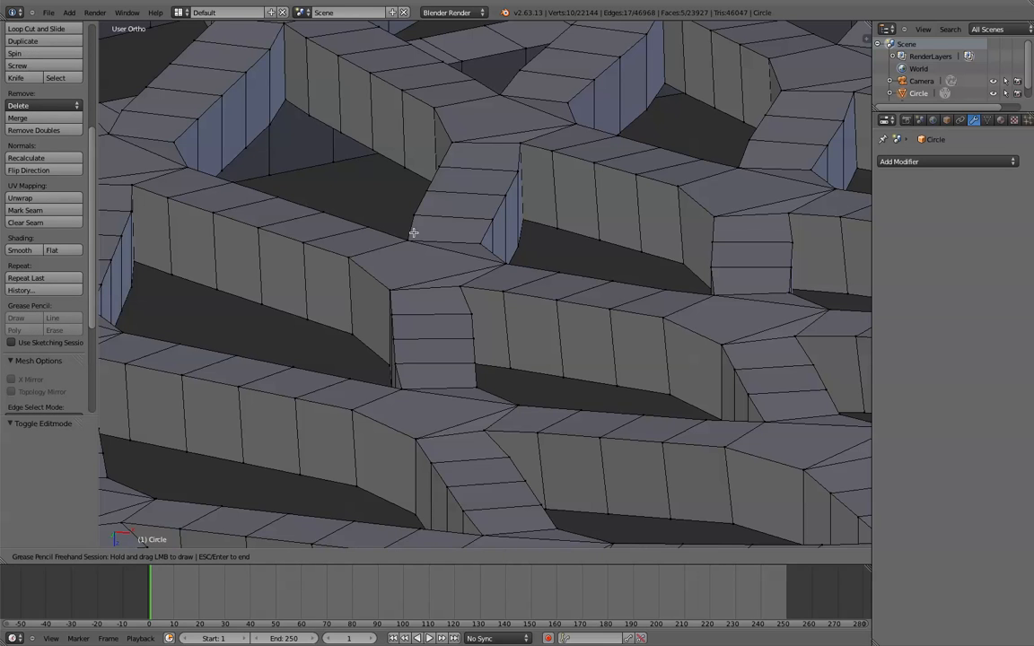
drag(410, 241, 393, 288)
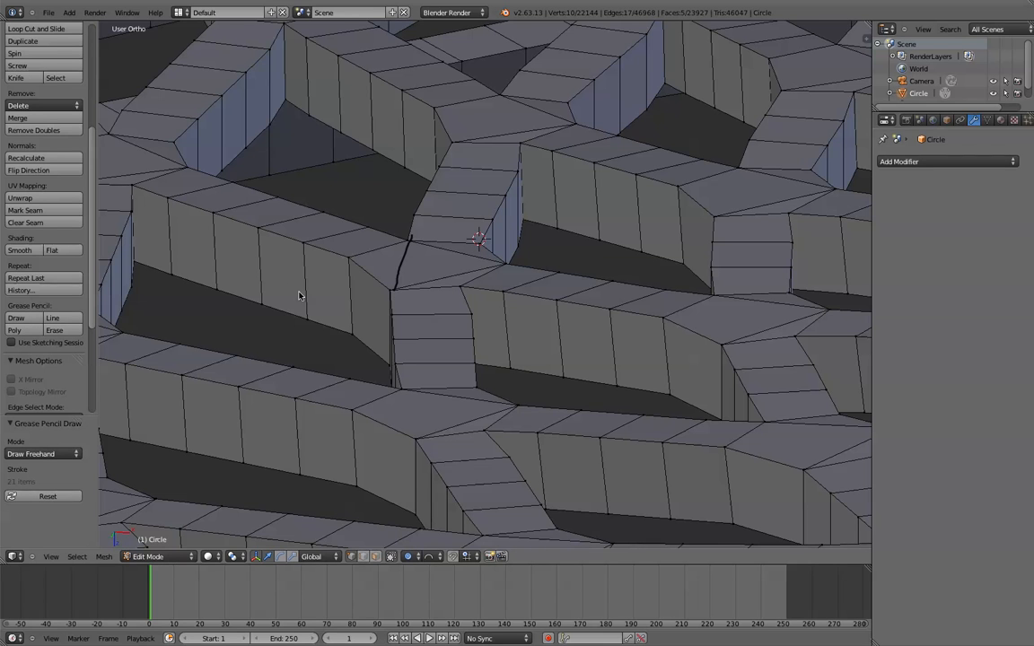
click(25, 279)
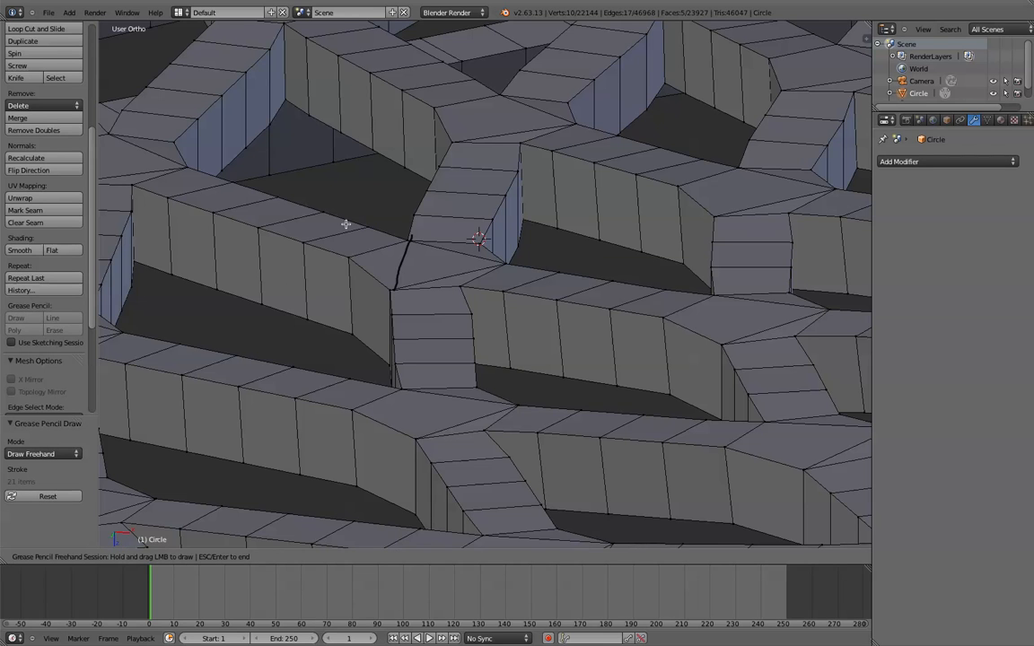
drag(481, 238, 460, 298)
key(Escape)
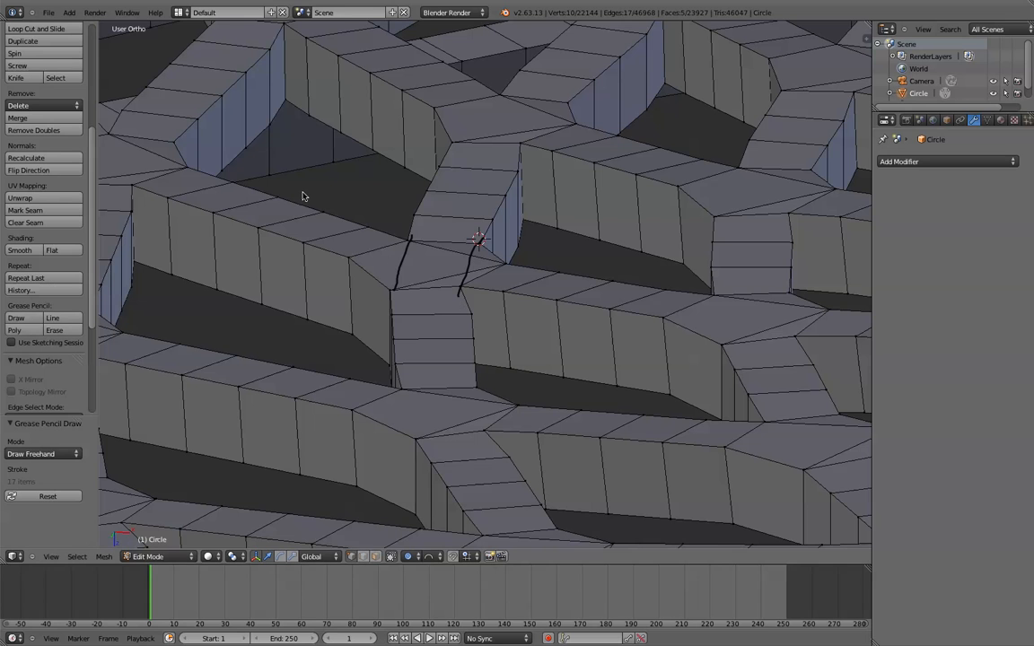
click(182, 168)
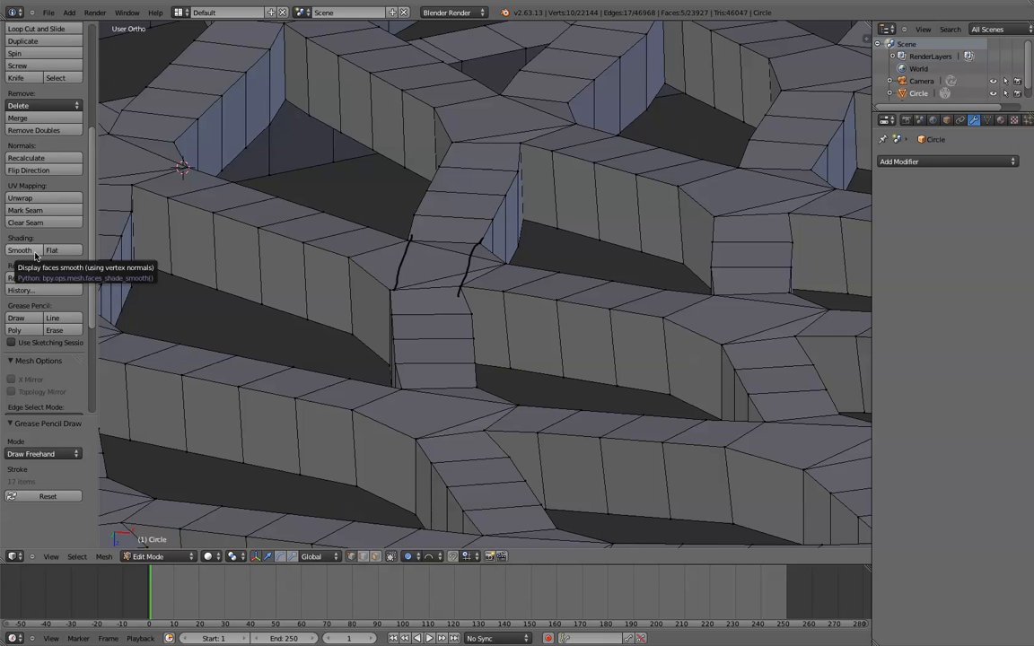
click(25, 316)
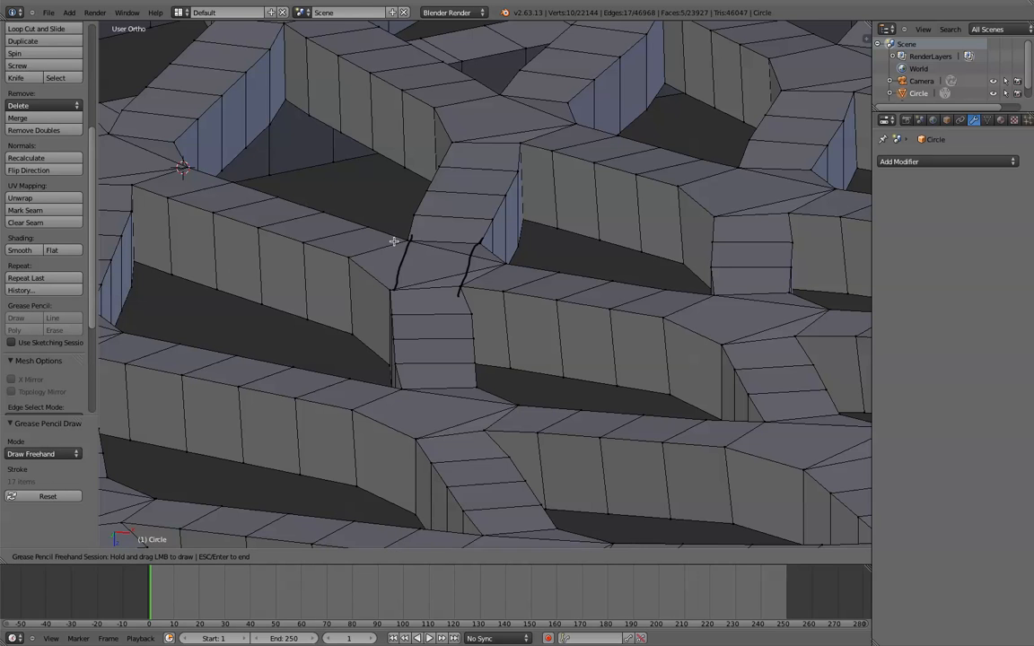
drag(392, 234, 545, 279)
key(Escape)
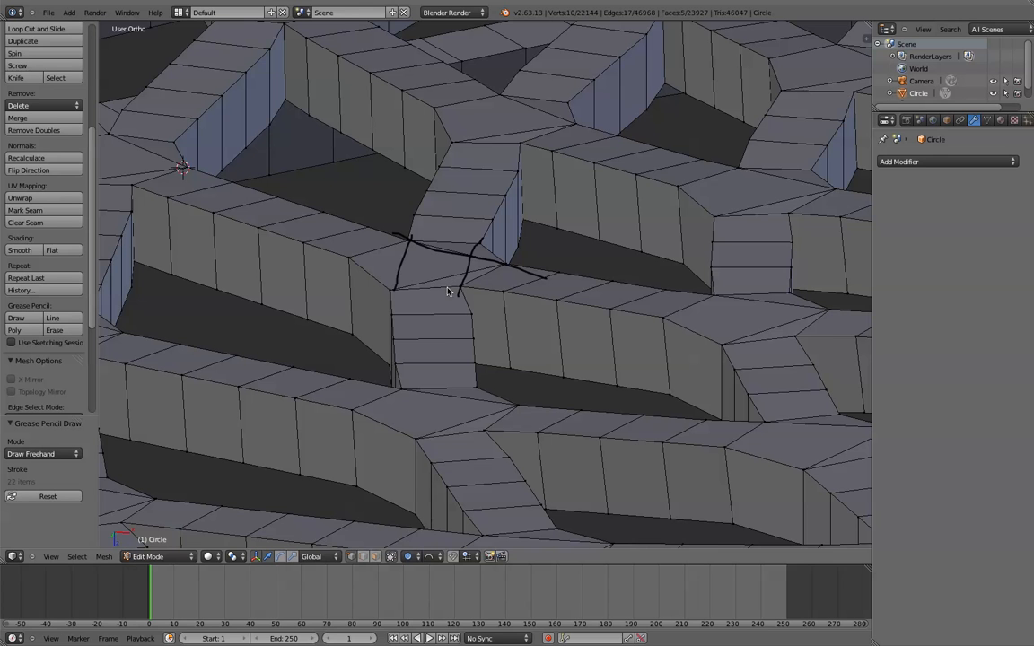
- Delete the Grease Pencil layer holding the strokes on the strut junction
key(n)
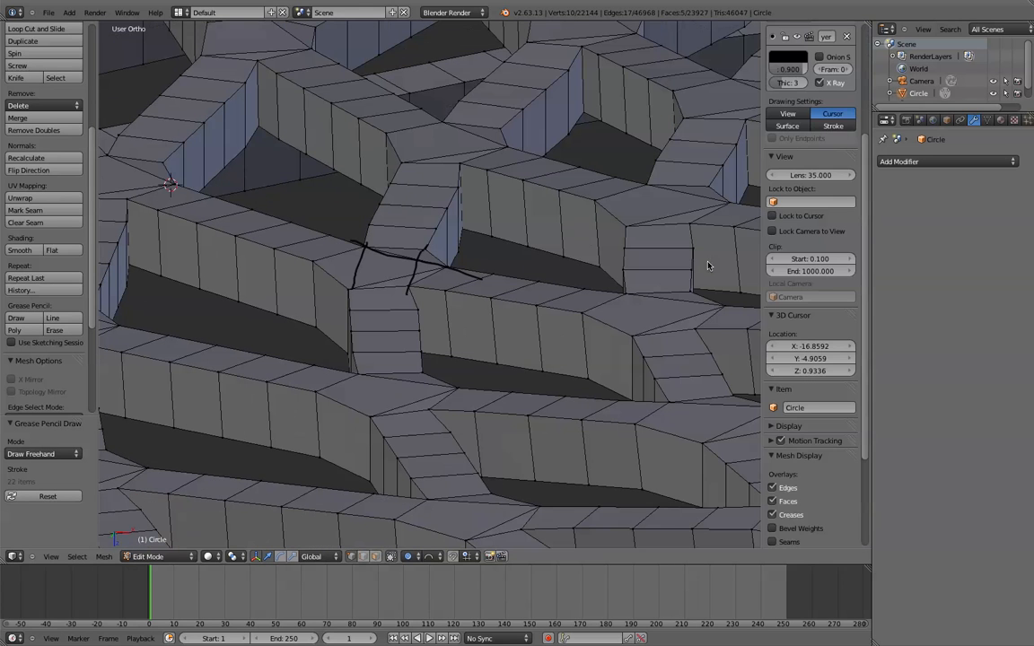
scroll(806, 363, down, 2)
scroll(806, 363, up, 5)
scroll(812, 350, up, 2)
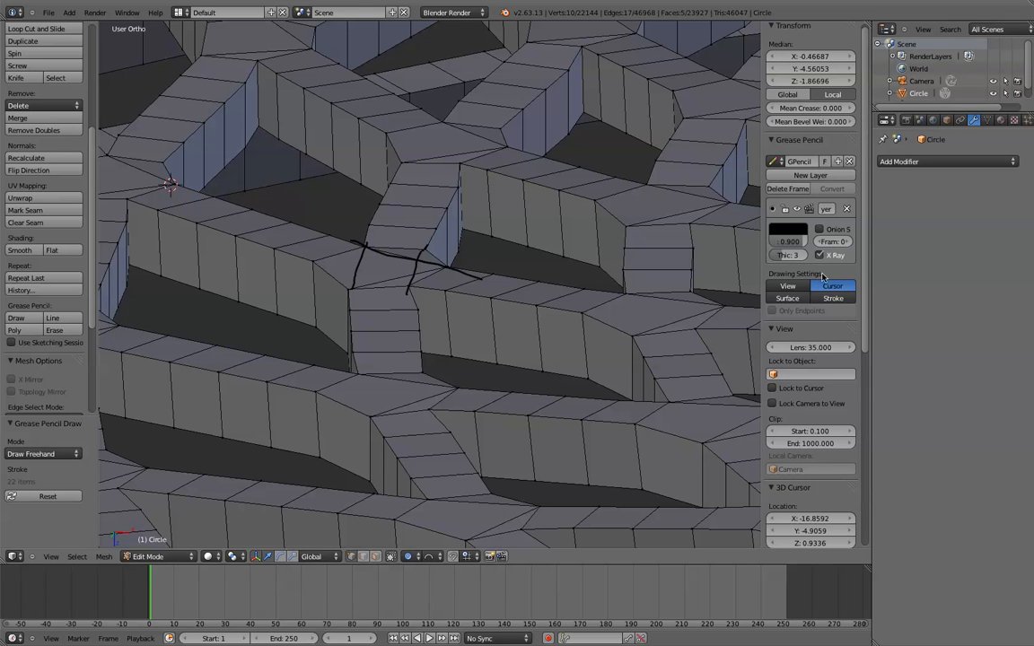
click(847, 209)
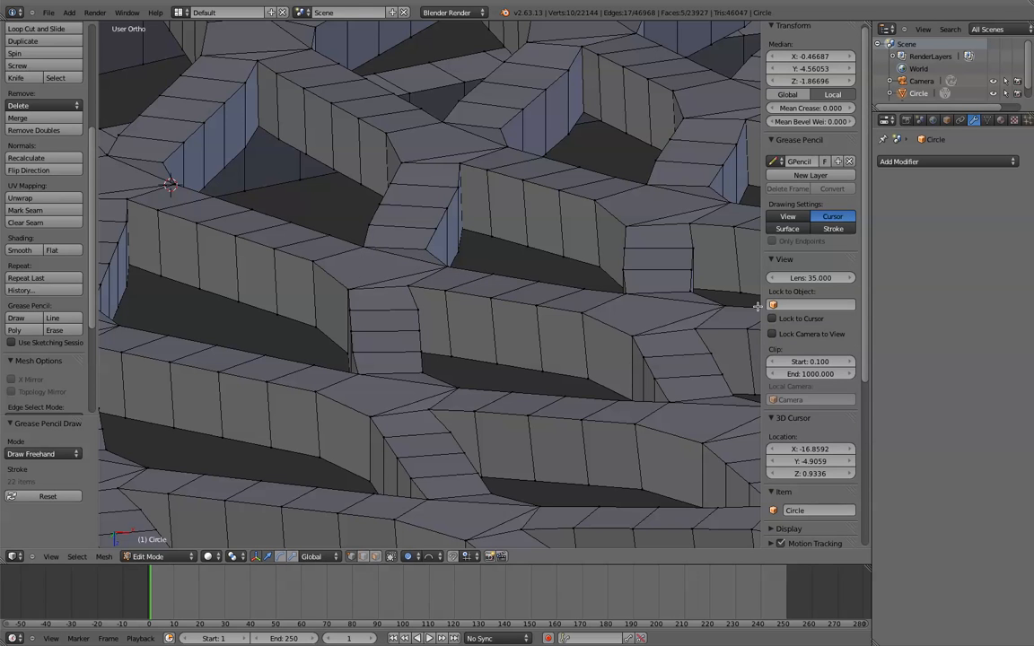
key(n)
- Return to Object Mode and scale the whole lattice down by a factor of about 0.063
scroll(618, 304, down, 8)
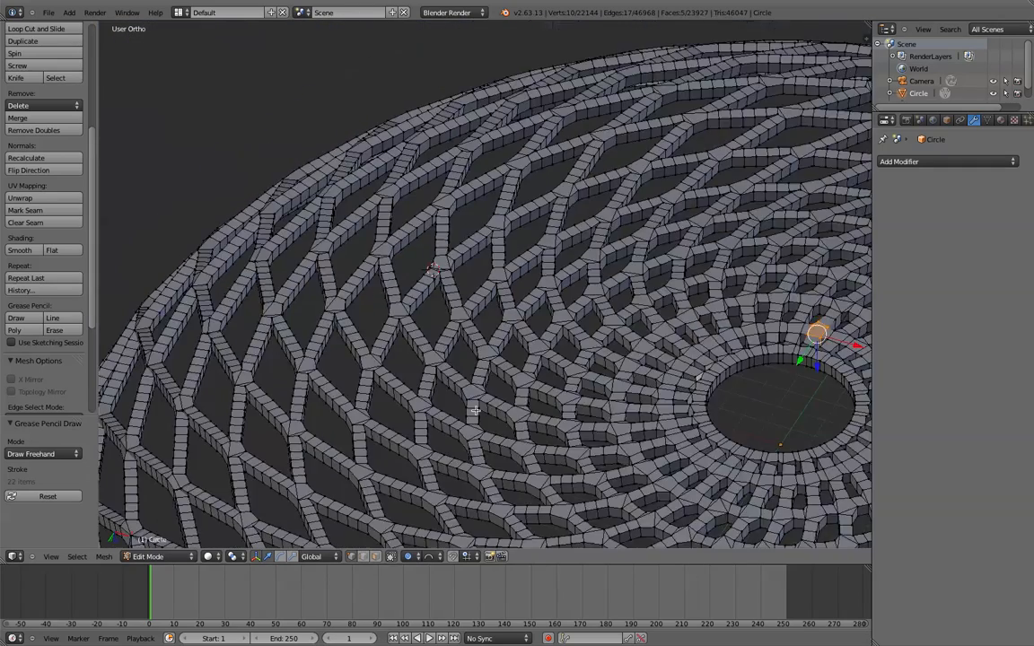
scroll(476, 410, down, 5)
middle_drag(476, 411, 579, 201)
scroll(579, 201, up, 2)
shift+middle_drag(581, 258, 356, 217)
scroll(481, 259, up, 4)
key(Tab)
scroll(509, 245, down, 3)
key(KP_1)
scroll(498, 219, down, 3)
scroll(356, 217, up, 1)
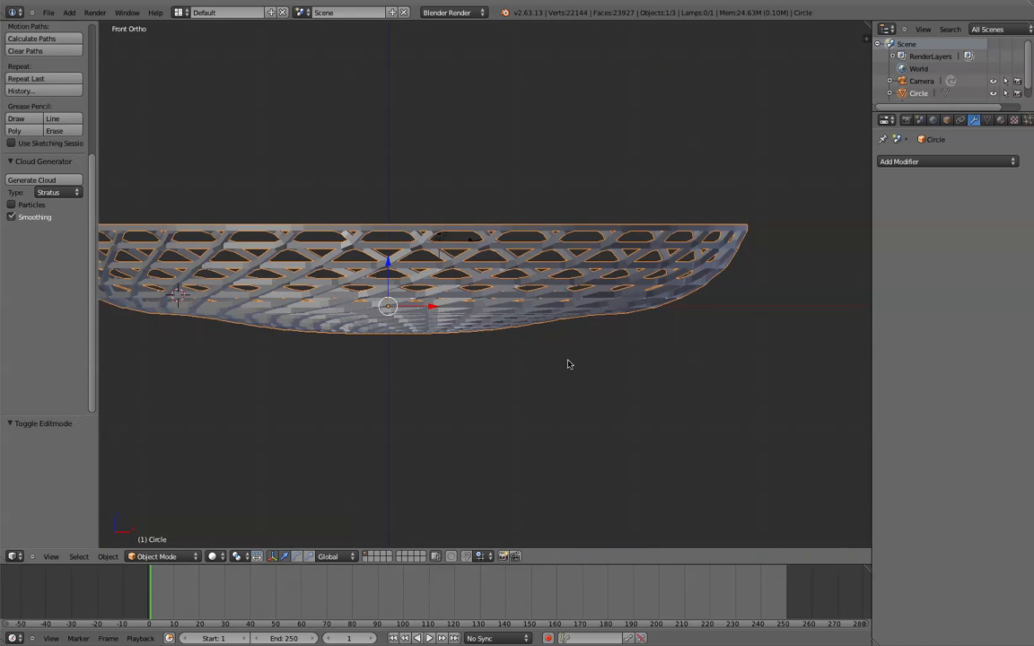
key(s)
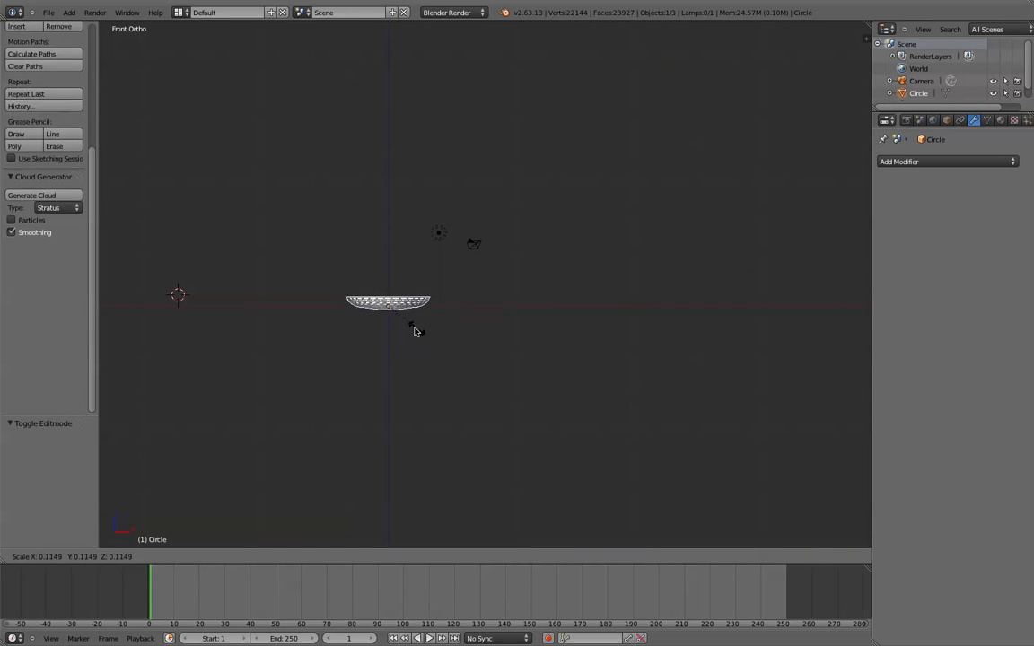
click(400, 321)
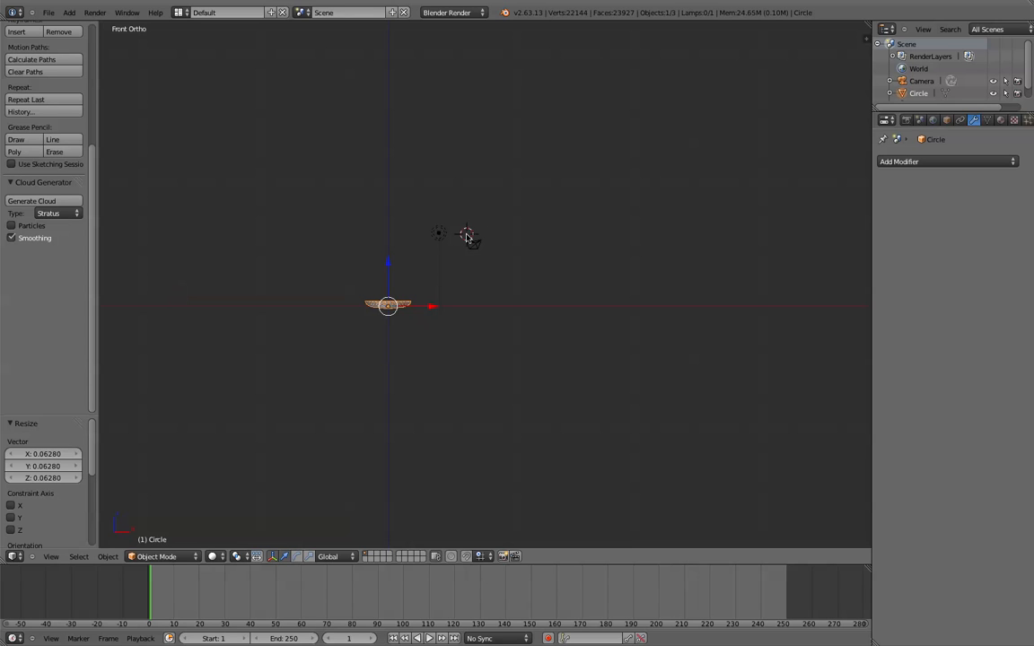
- Rotate the lattice by -90 degrees in the right side view so the disc stands upright
middle_drag(434, 247, 386, 283)
key(KP_7)
shift+middle_drag(439, 263, 526, 230)
scroll(464, 373, up, 5)
scroll(526, 228, up, 5)
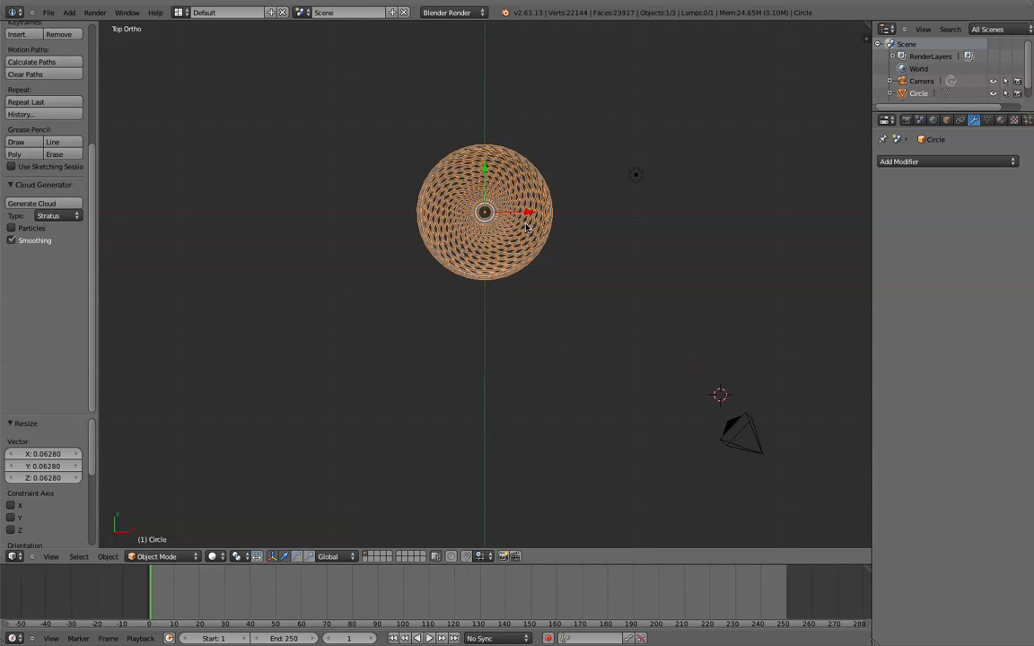
key(KP_3)
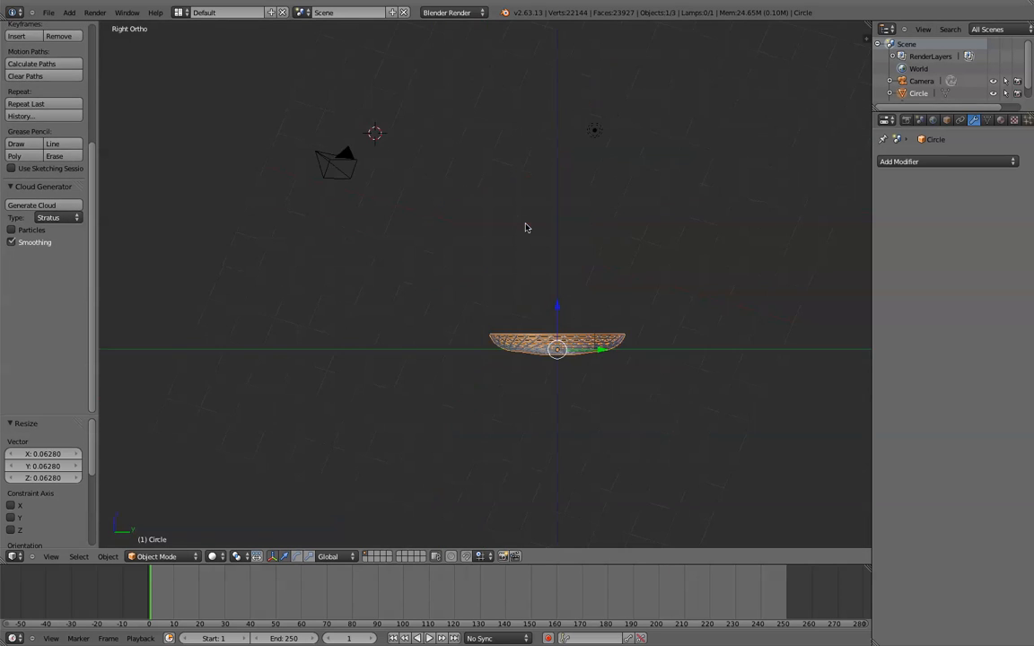
text(r)
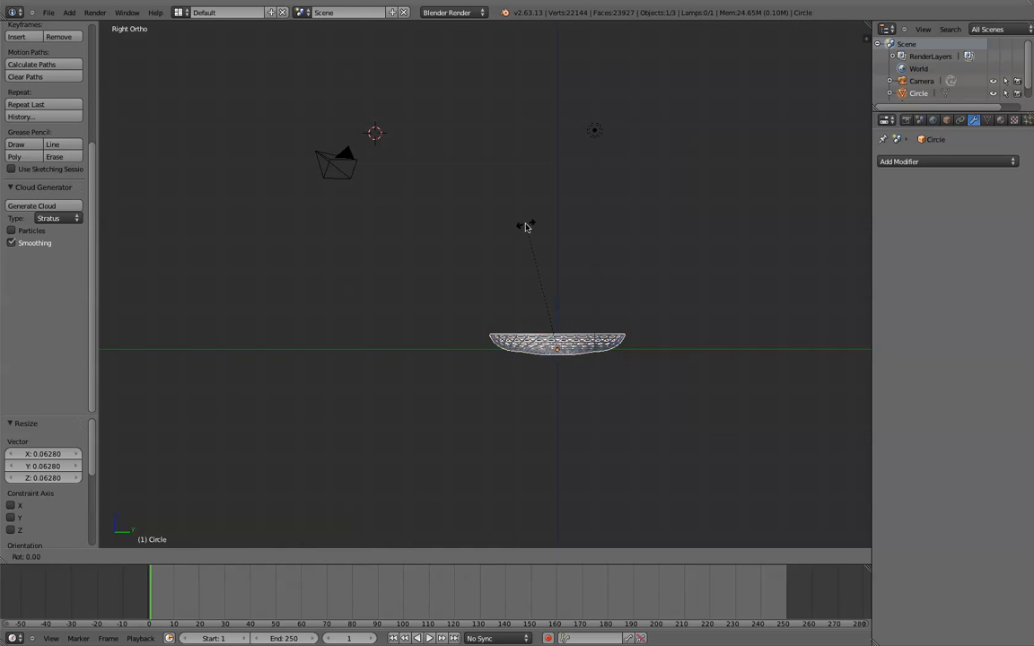
text(-90)
key(Return)
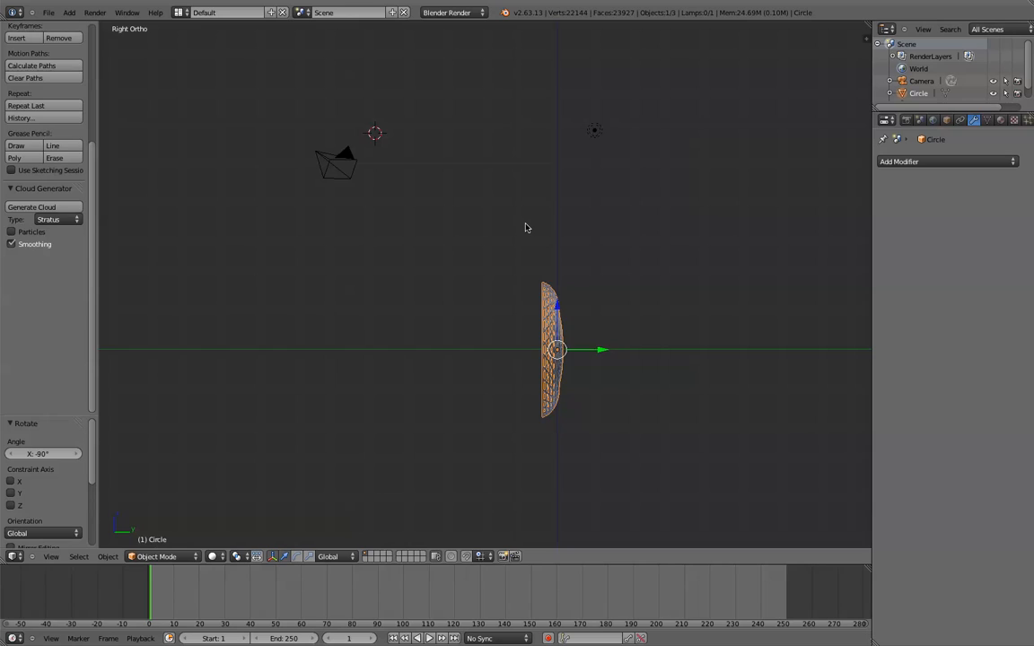
- Add a Subdivision Surface modifier to the upright lattice
shift+middle_drag(535, 251, 438, 180)
scroll(413, 164, up, 5)
scroll(501, 191, up, 4)
scroll(501, 191, down, 1)
middle_drag(501, 191, 574, 198)
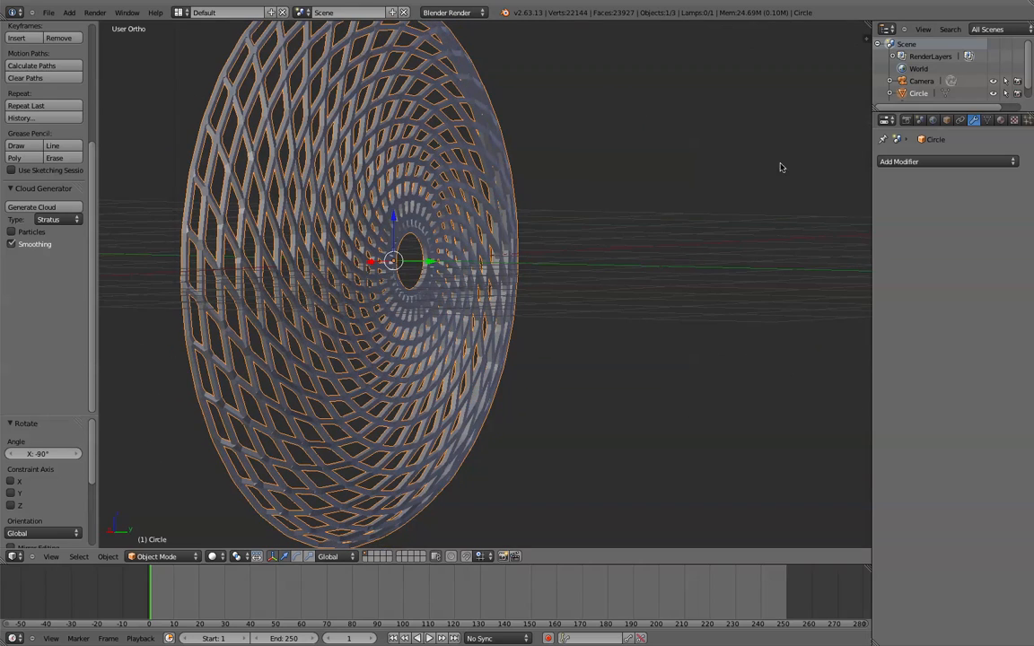
click(889, 161)
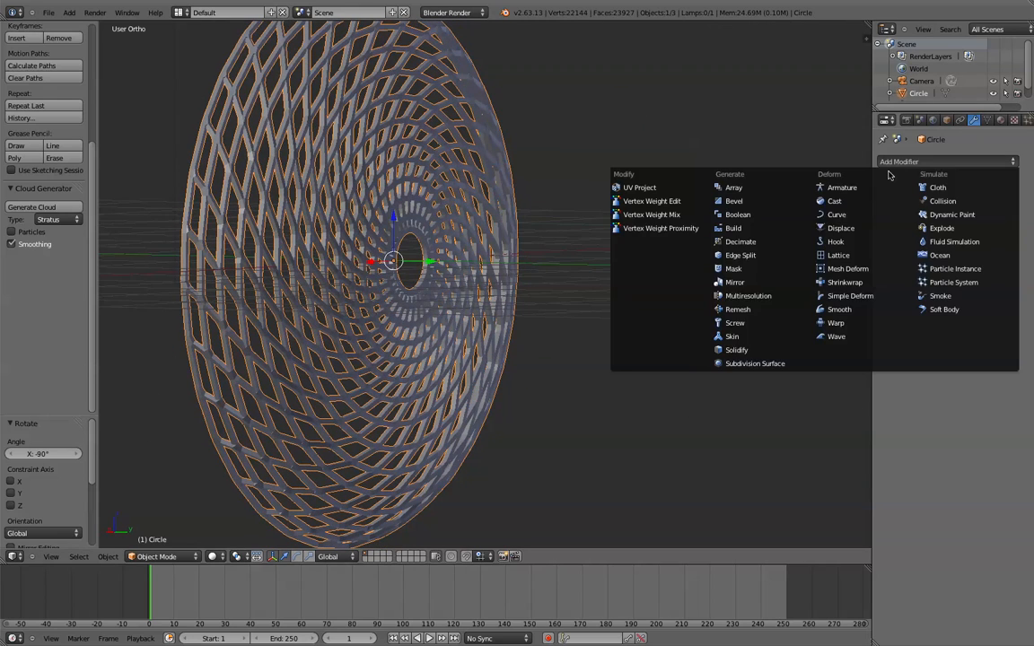
click(741, 365)
- Examine the subdivided lattice from several angles, including its rim, side profile and center hole
middle_drag(452, 297, 485, 295)
scroll(508, 260, up, 3)
scroll(476, 338, down, 5)
middle_drag(512, 222, 520, 201)
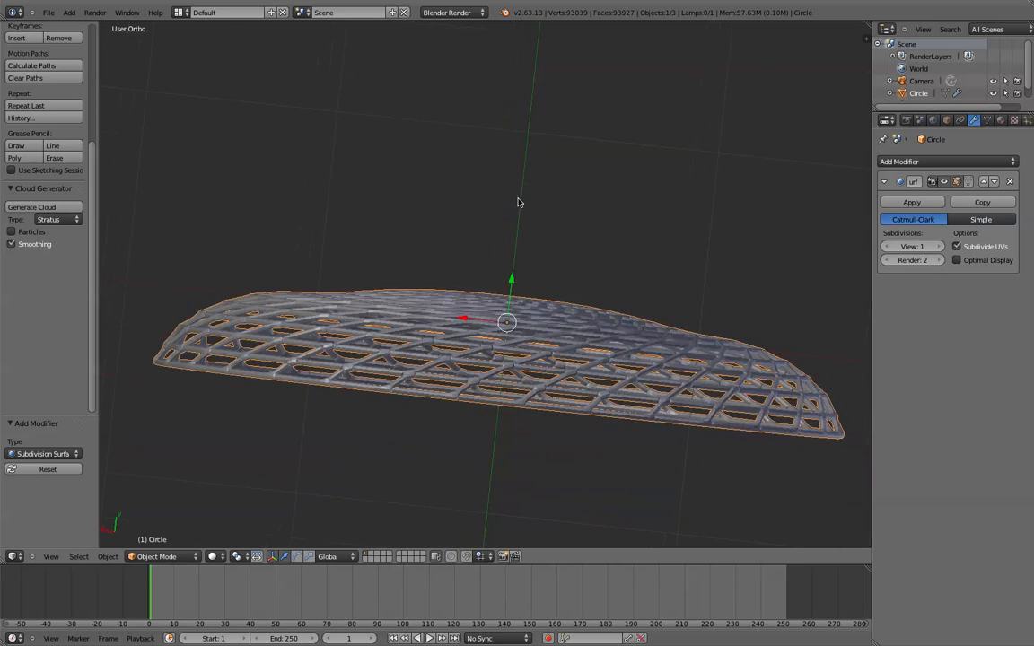
scroll(518, 200, up, 4)
middle_drag(510, 285, 513, 225)
scroll(513, 225, down, 4)
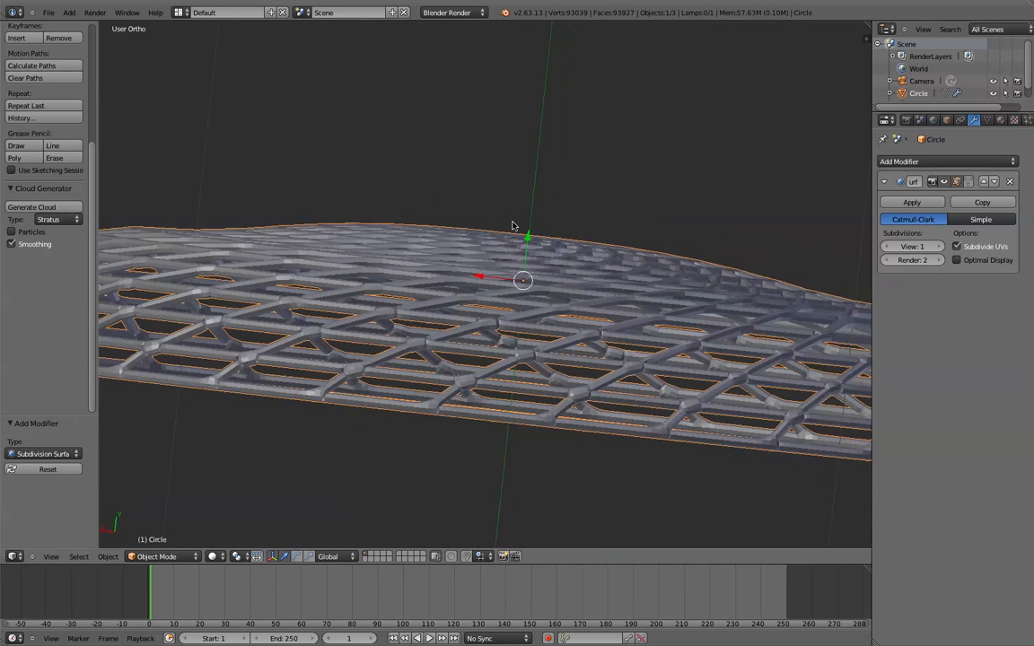
middle_drag(526, 280, 497, 337)
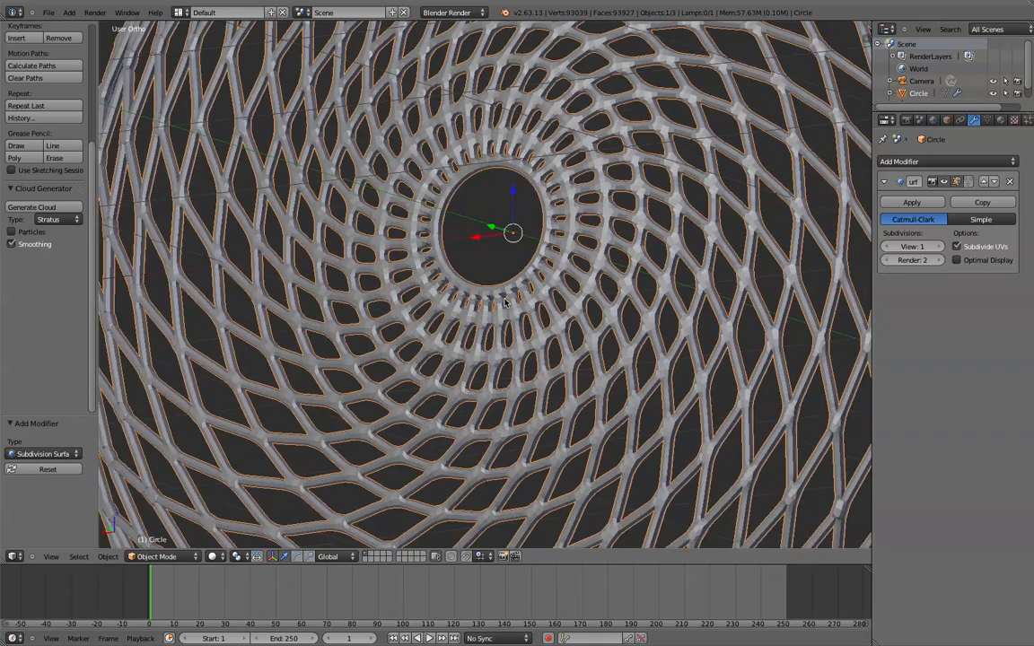
- Set the lattice's shading to Smooth
scroll(502, 297, down, 2)
scroll(37, 136, up, 5)
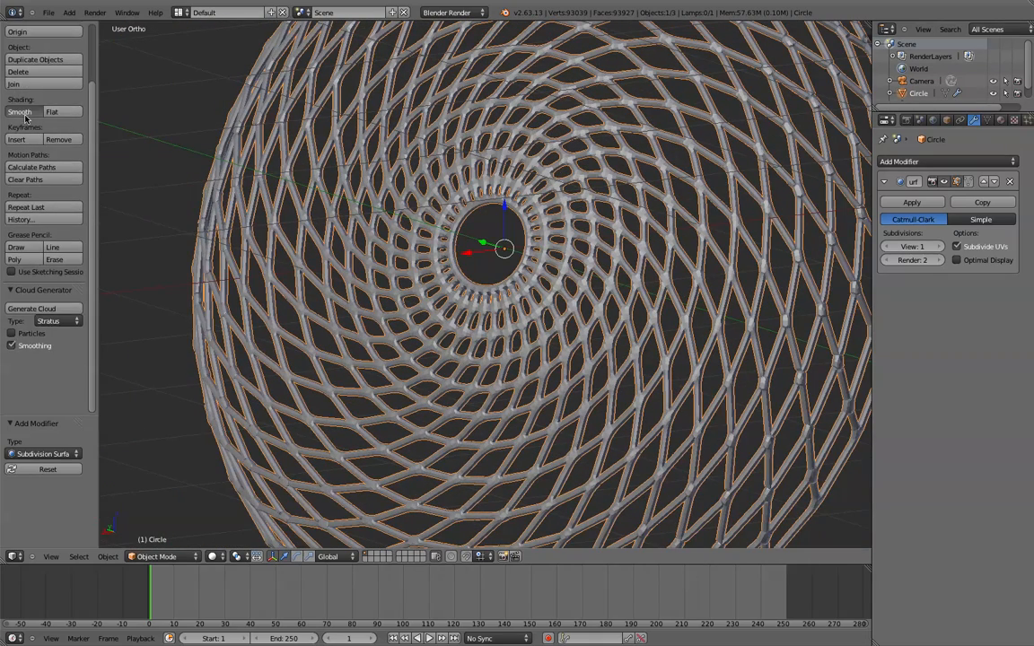
click(20, 112)
scroll(442, 247, down, 3)
middle_drag(441, 247, 496, 275)
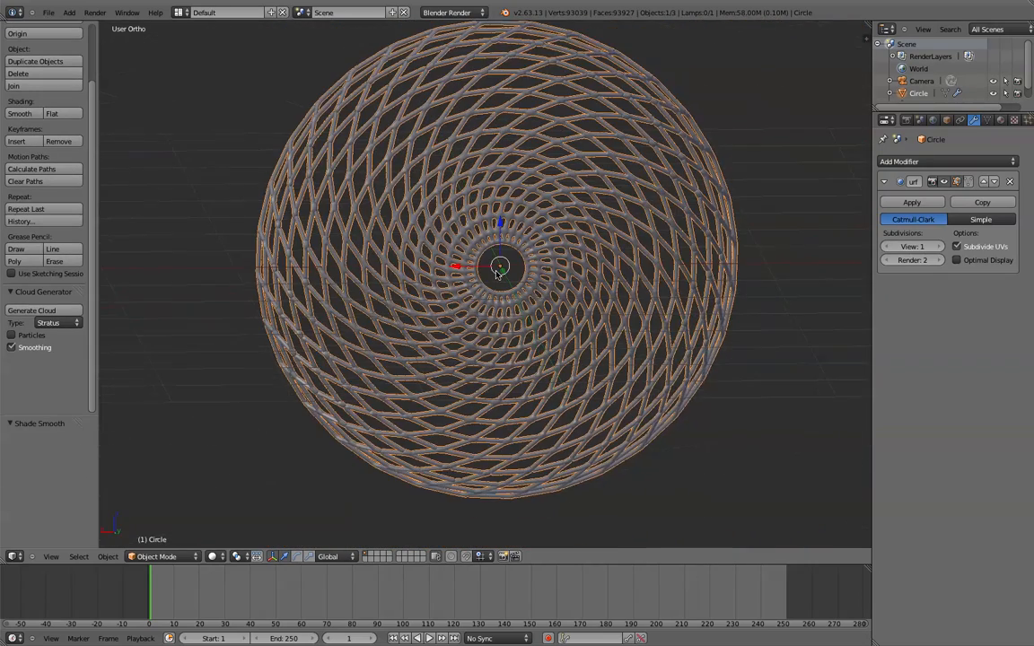
- Duplicate the lattice in place and mirror the copy along the global Y axis in the right side view
key(KP_1)
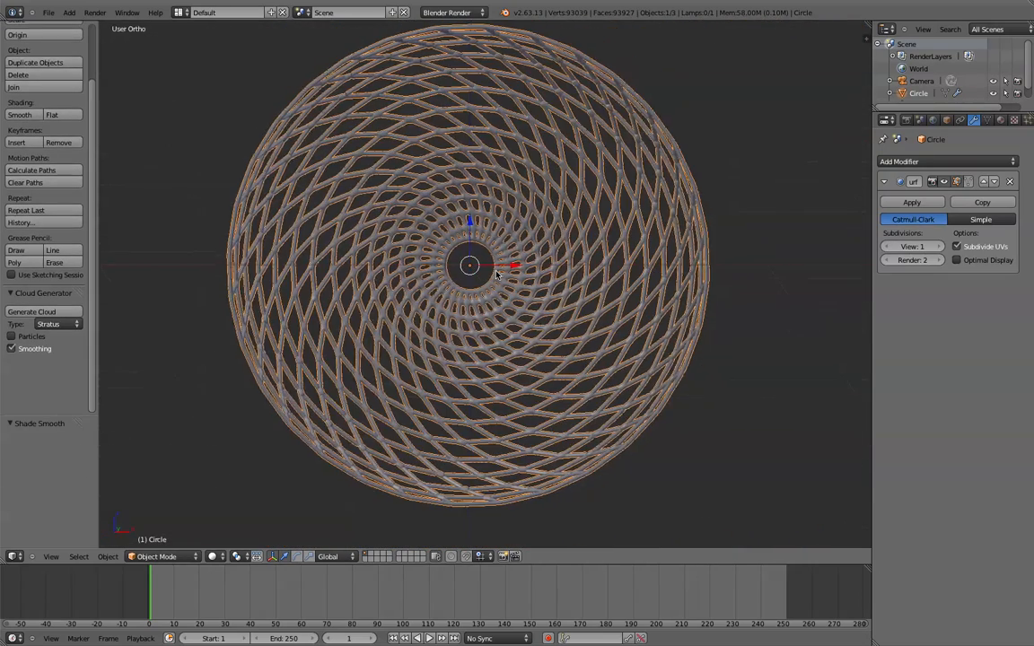
key(KP_3)
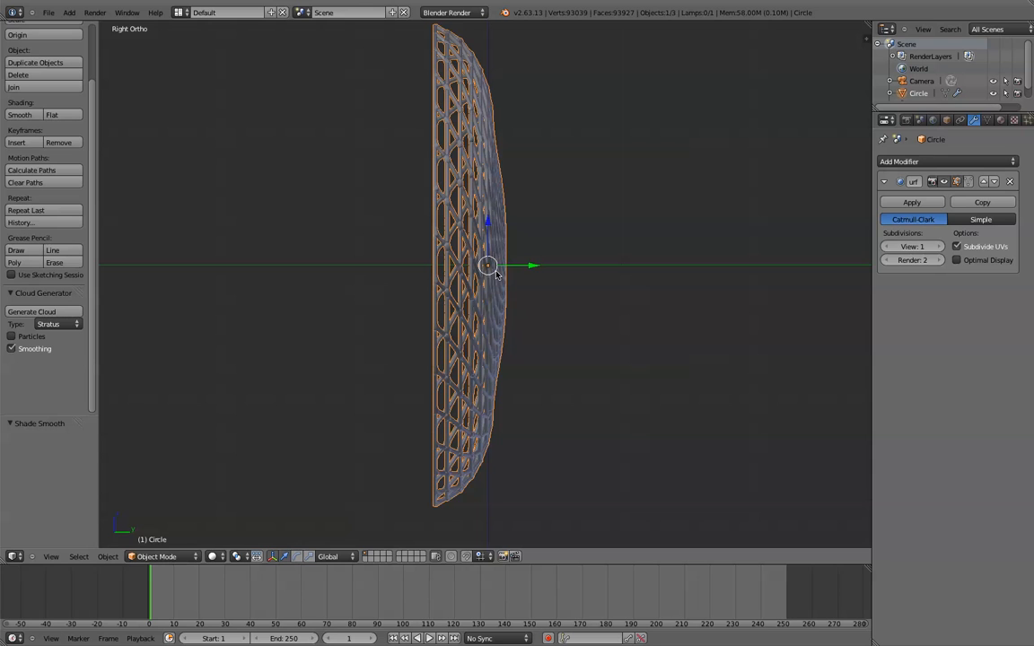
key(shift+d)
right_click(496, 274)
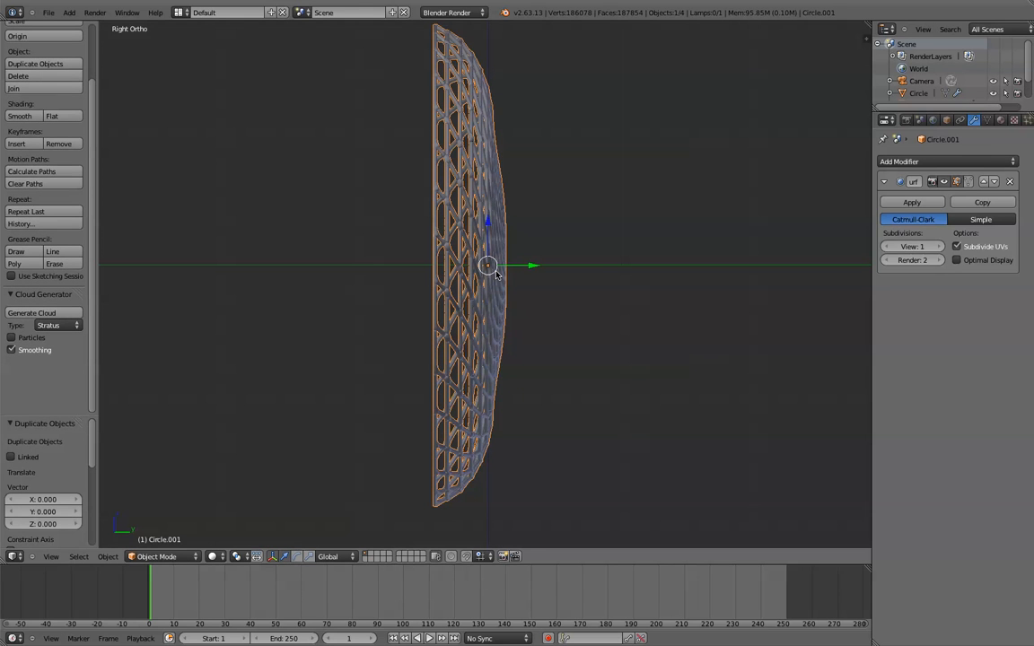
key(ctrl+m)
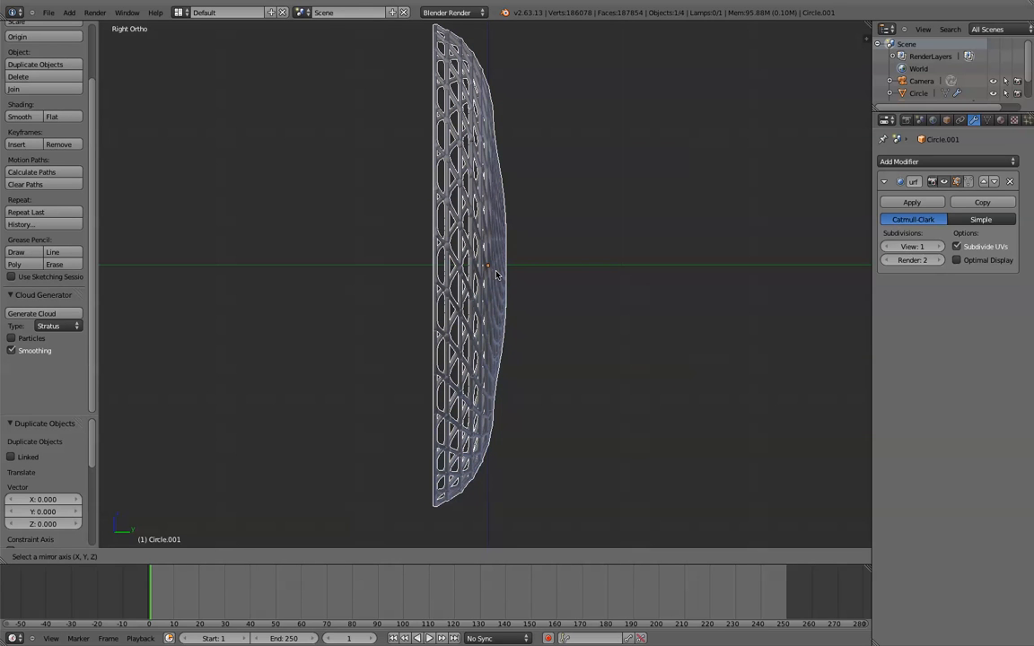
key(z)
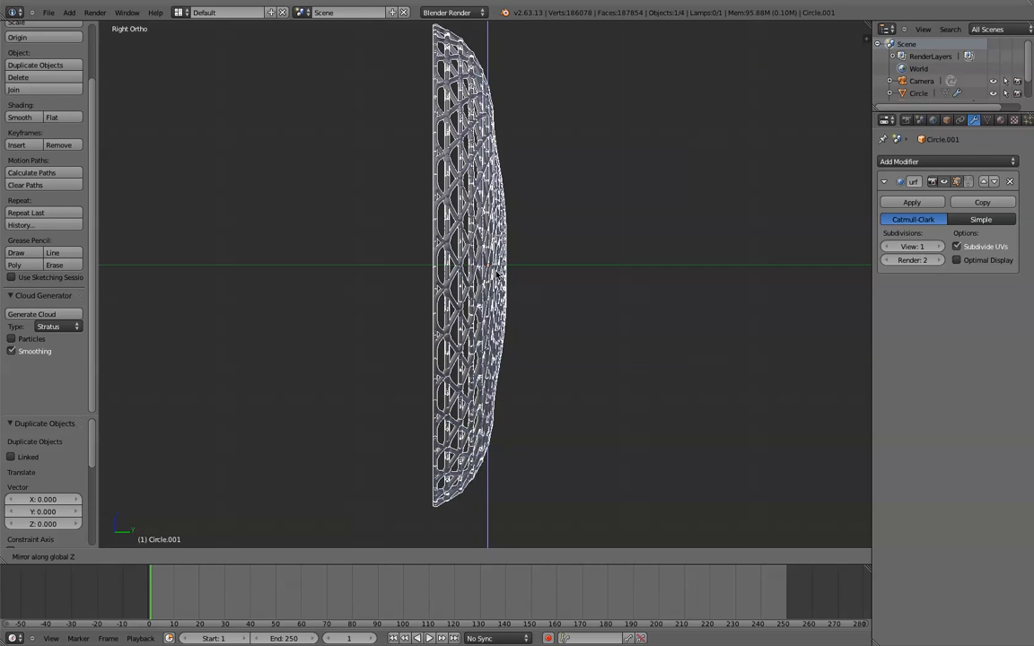
key(y)
key(Return)
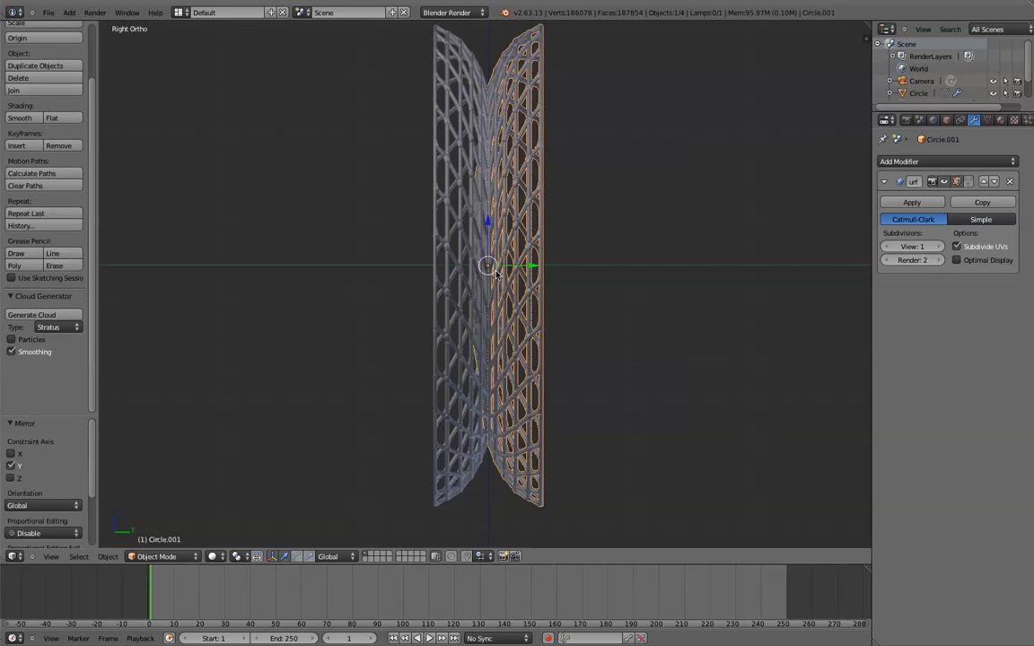
- Move the mirrored copy about -0.82 units along Y so its rim meets the original's, then deselect everything
drag(524, 267, 416, 264)
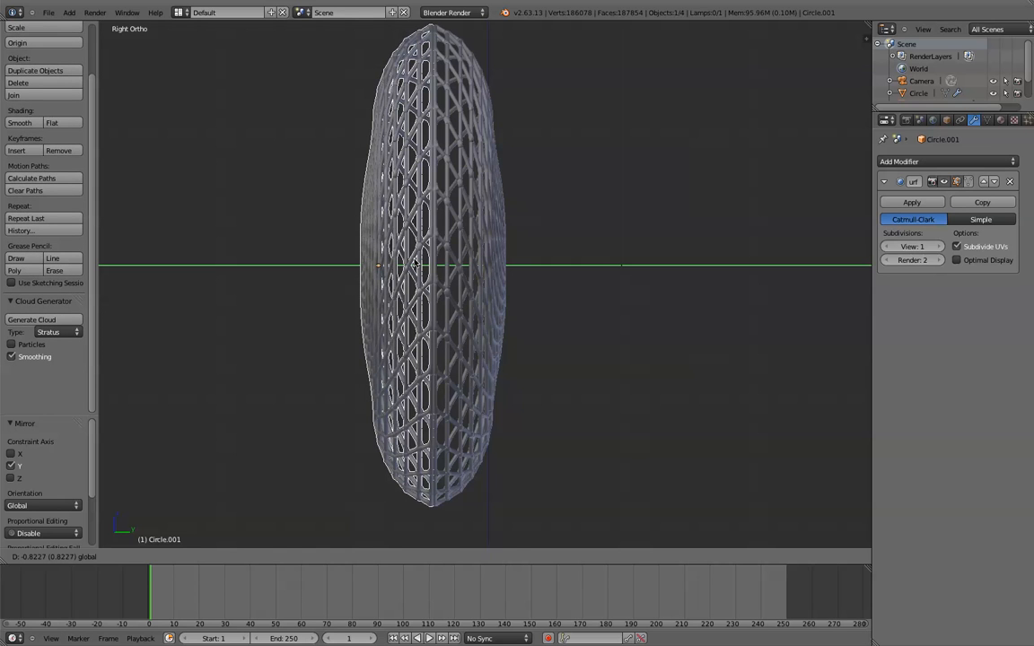
click(417, 264)
key(a)
- Examine the closed two-part lattice in perspective and orthographic views, including its front, side profile and rim seam
scroll(537, 256, down, 4)
middle_drag(537, 256, 605, 293)
scroll(605, 293, up, 3)
scroll(605, 294, down, 2)
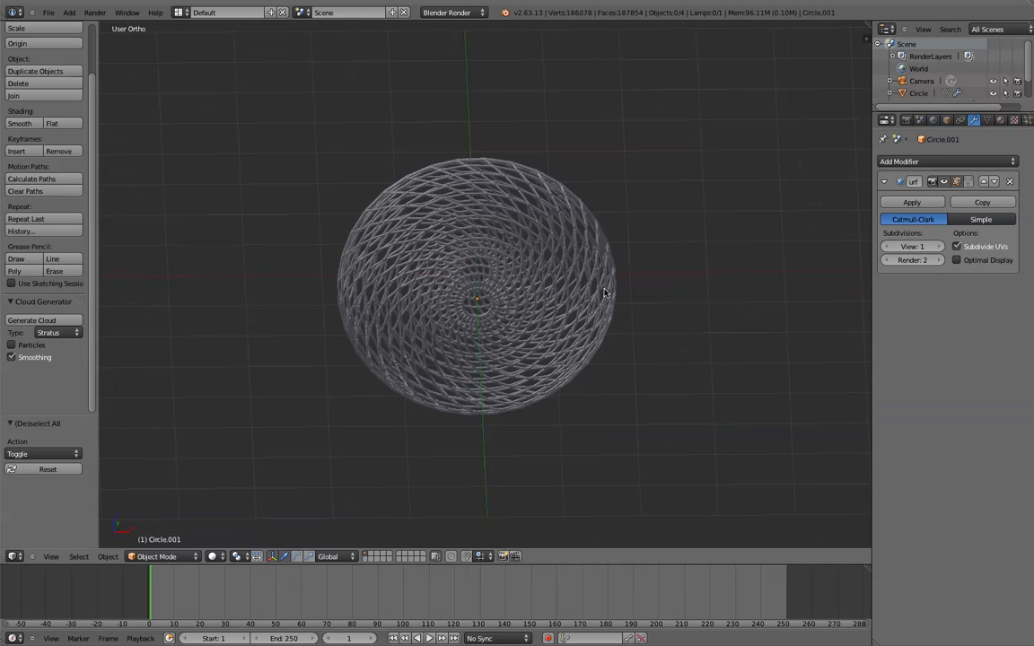
key(KP_5)
scroll(593, 293, down, 2)
middle_drag(593, 292, 521, 266)
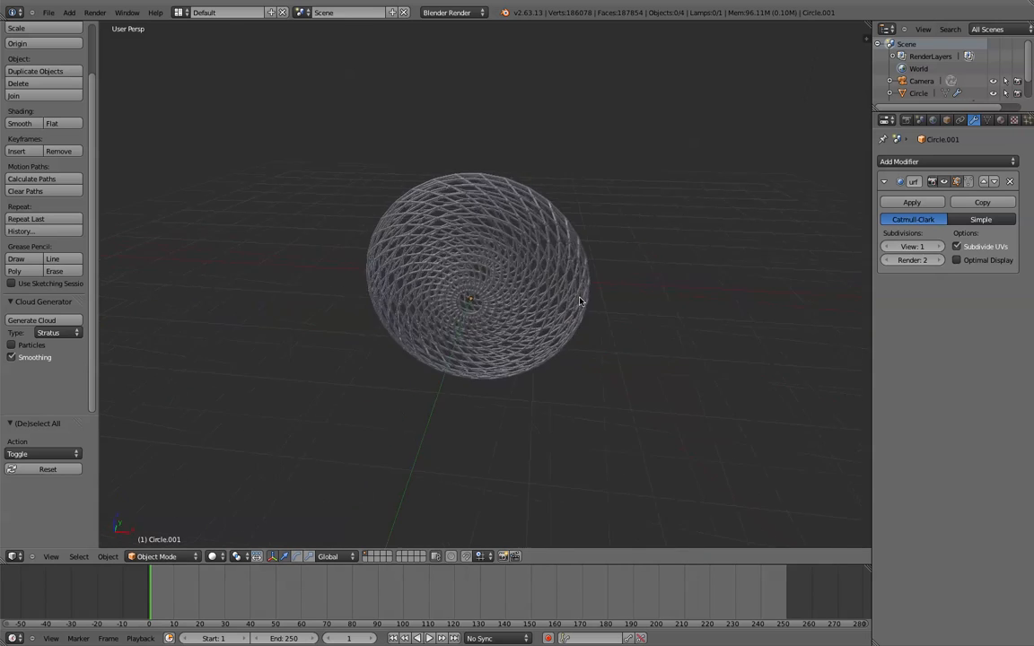
scroll(520, 266, up, 4)
middle_drag(585, 321, 393, 352)
key(KP_1)
key(KP_3)
key(KP_5)
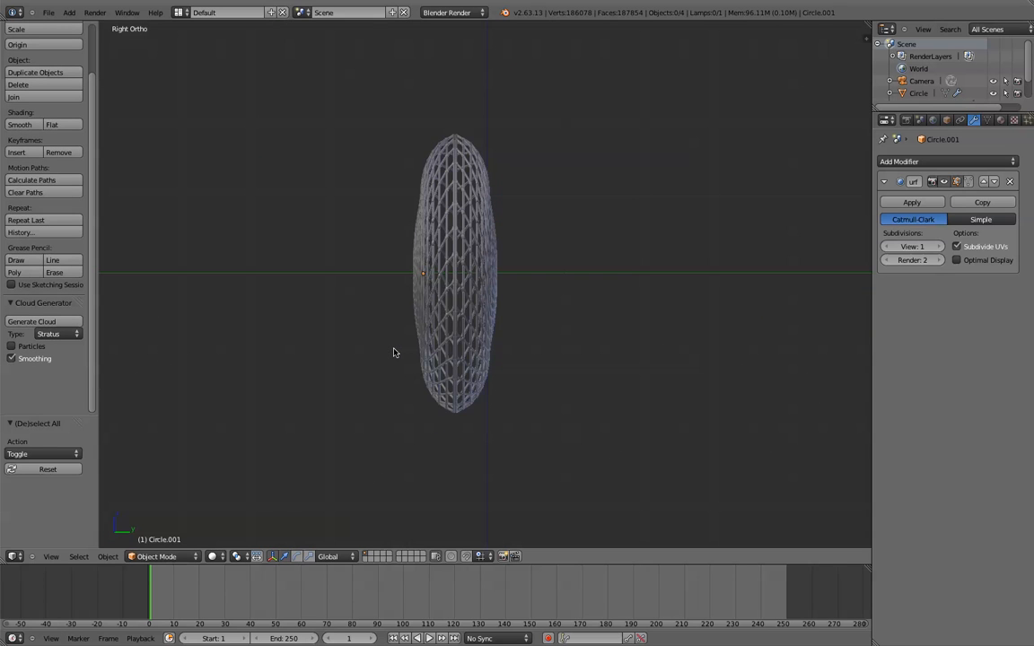
scroll(402, 337, up, 2)
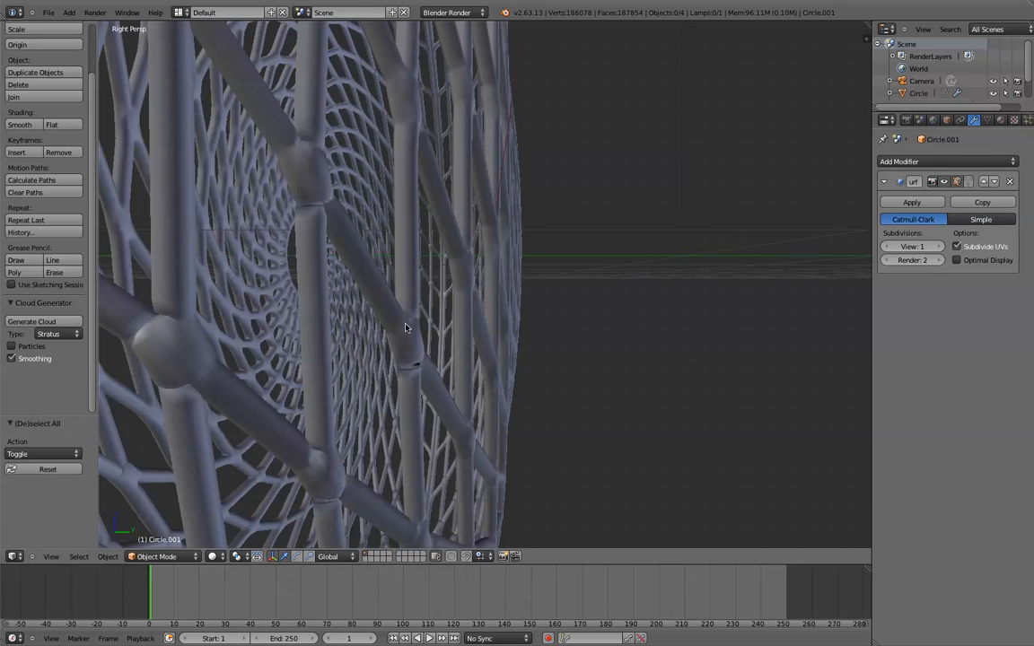
key(KP_5)
key(KP_5)
key(KP_5)
key(KP_5)
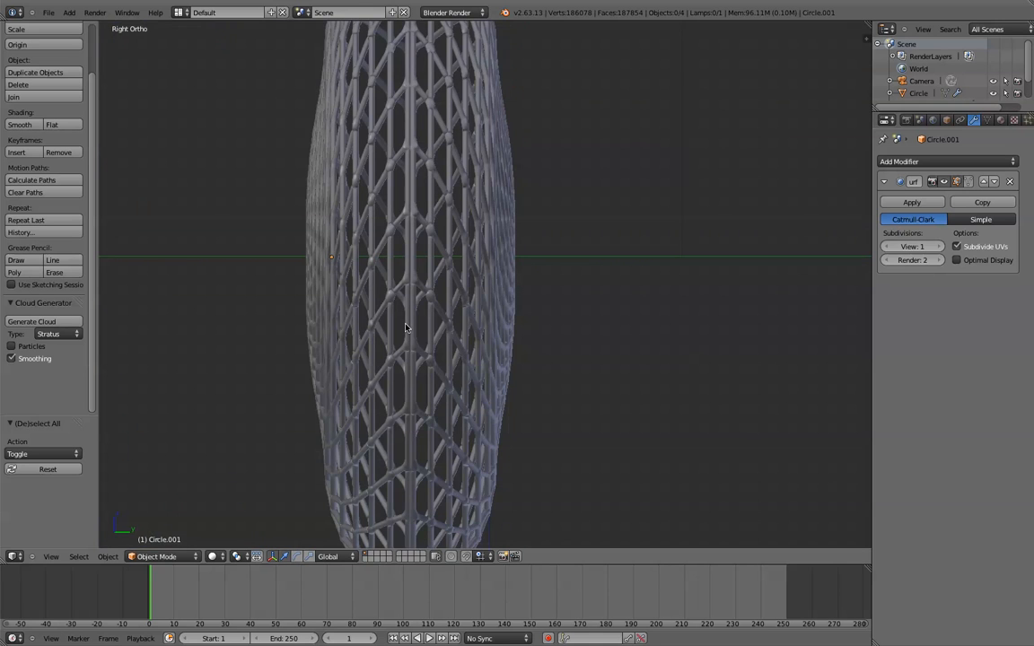
scroll(405, 328, down, 3)
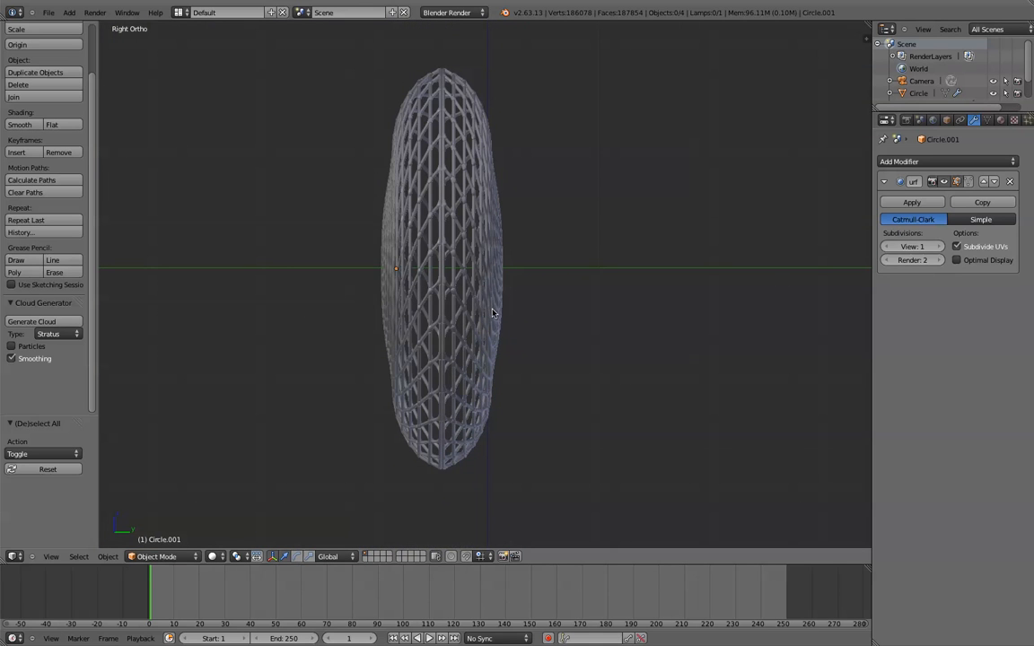
key(shift+a)
mouse_move(493, 310)
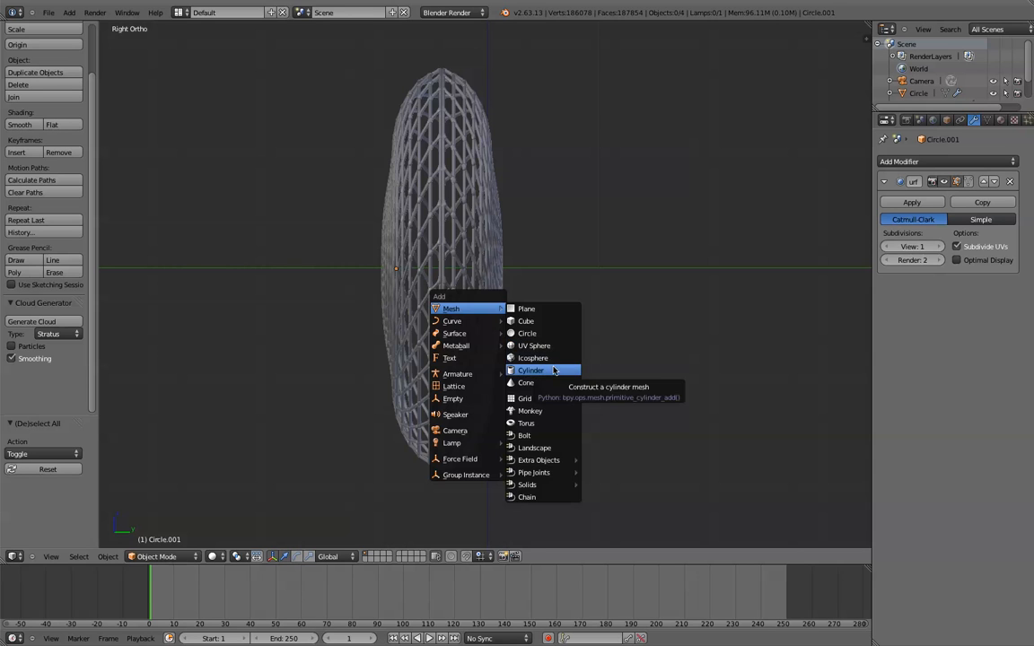
right_click(425, 262)
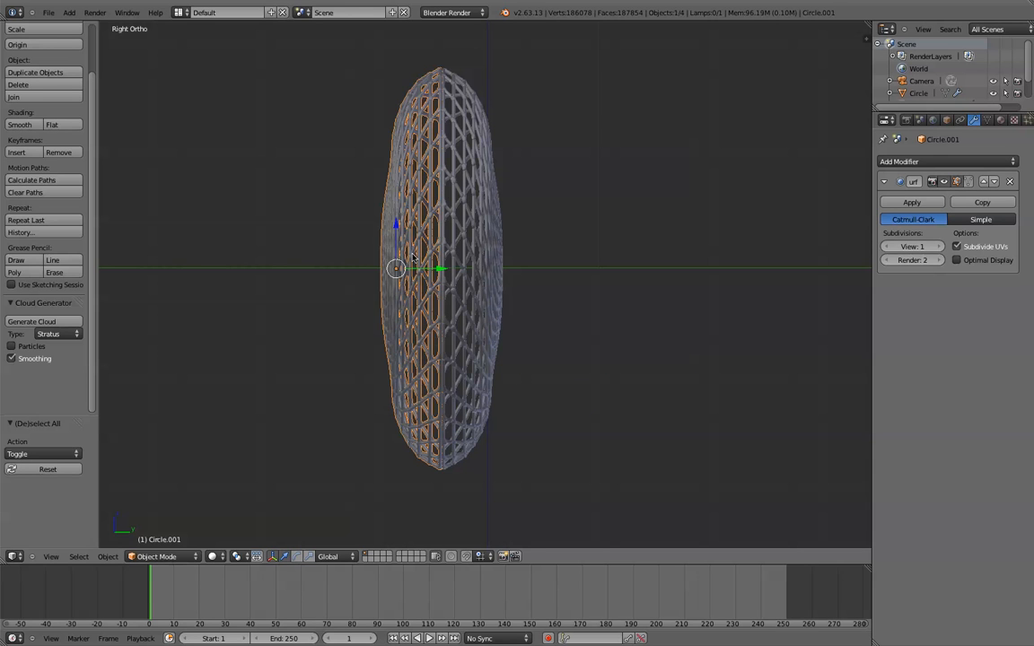
key(space)
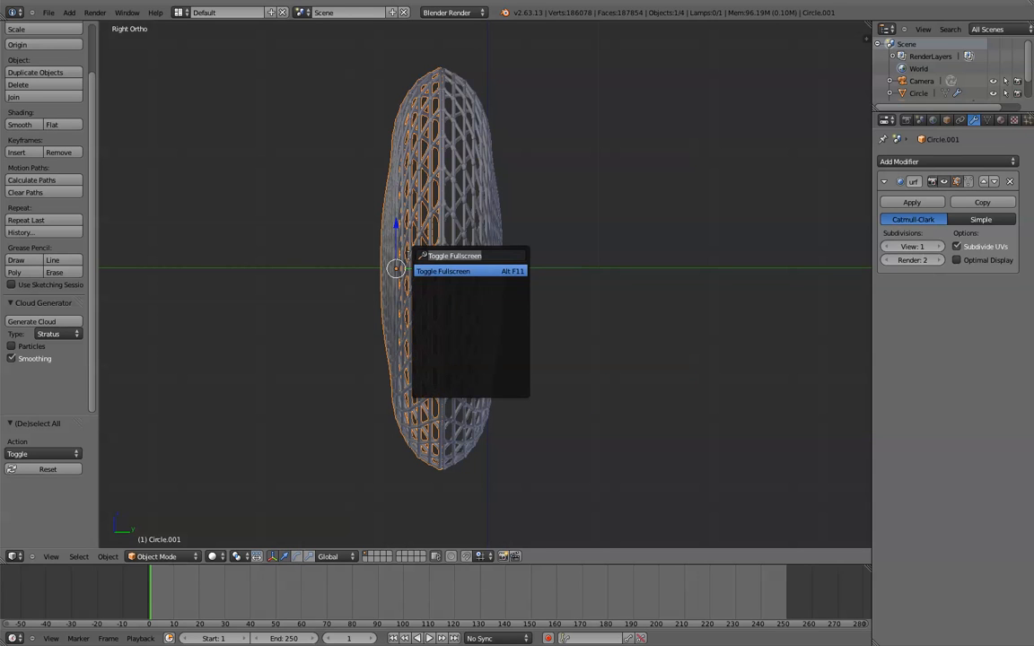
text(cou)
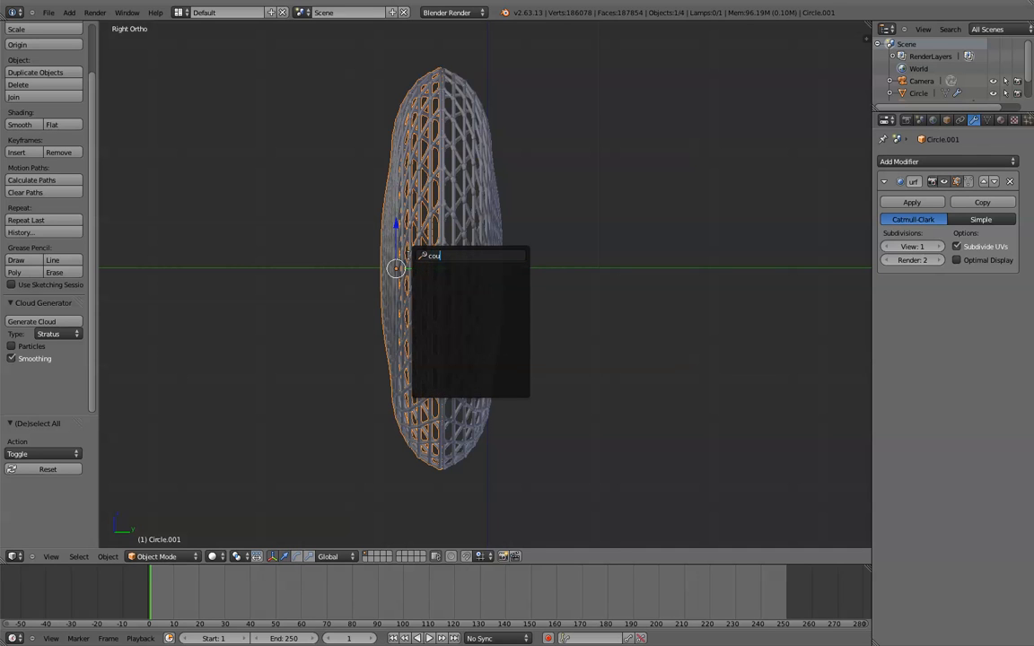
key(BackSpace)
key(BackSpace)
key(BackSpace)
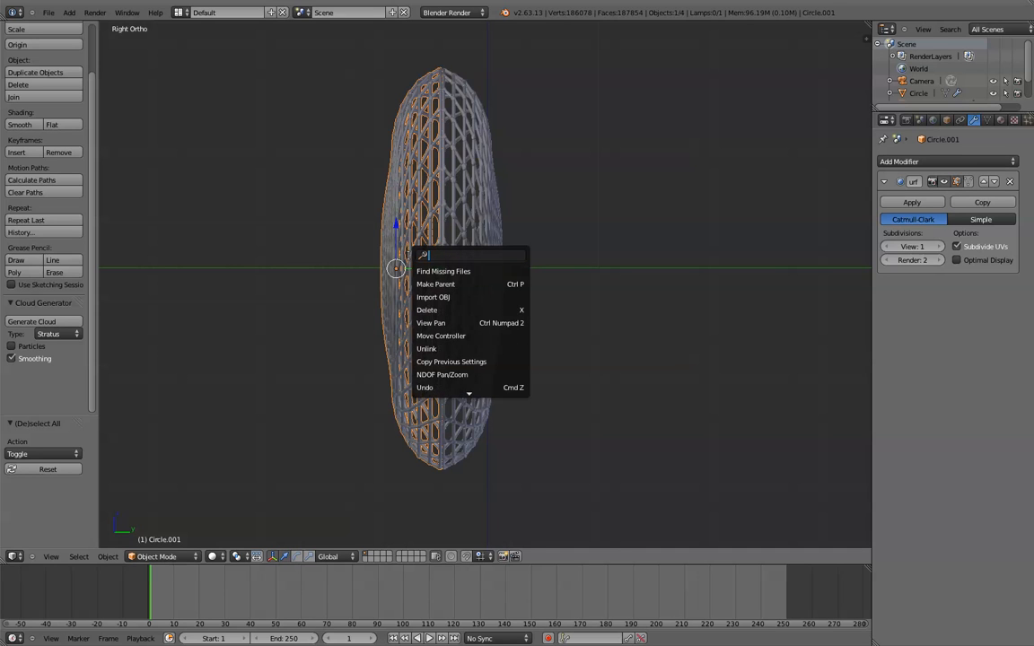
key(Escape)
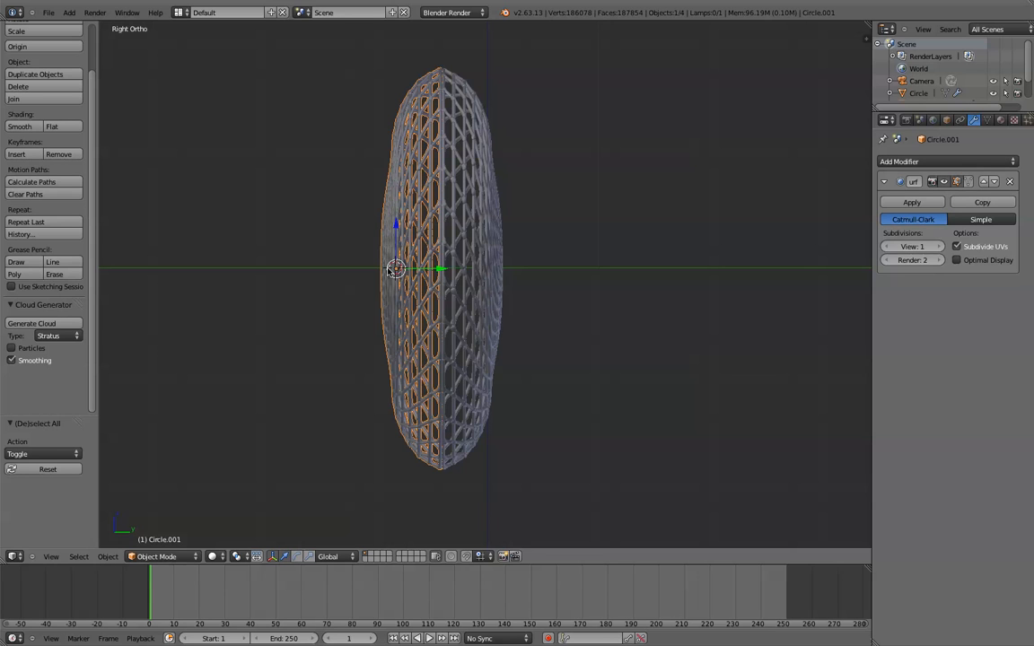
- Add a cylinder at the mirrored half's center, rotate it 90 degrees and scale it down to about 0.042
key(shift+a)
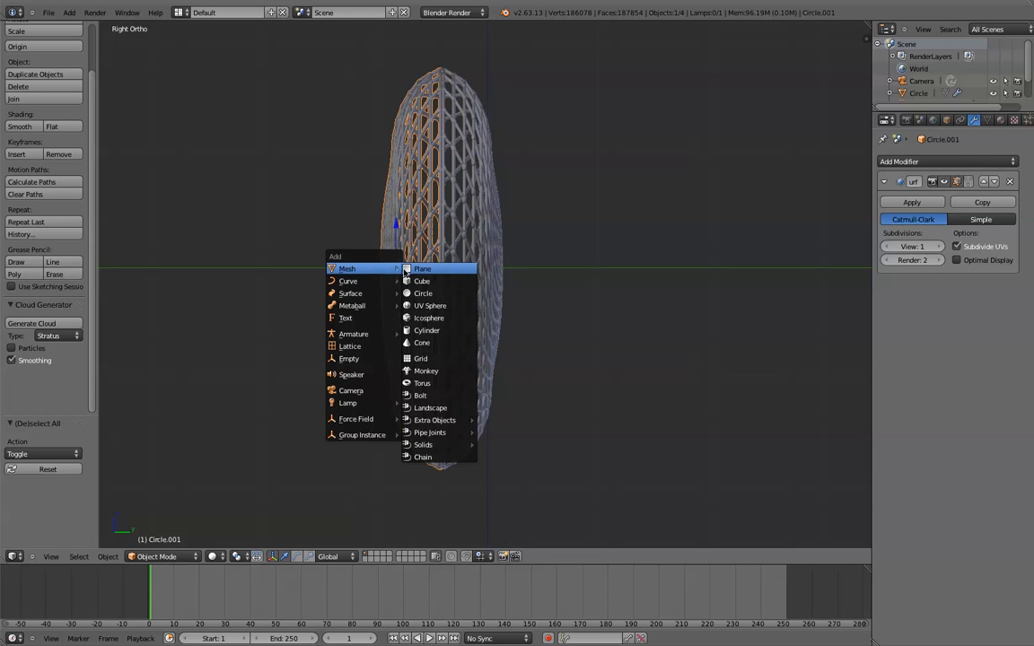
click(456, 330)
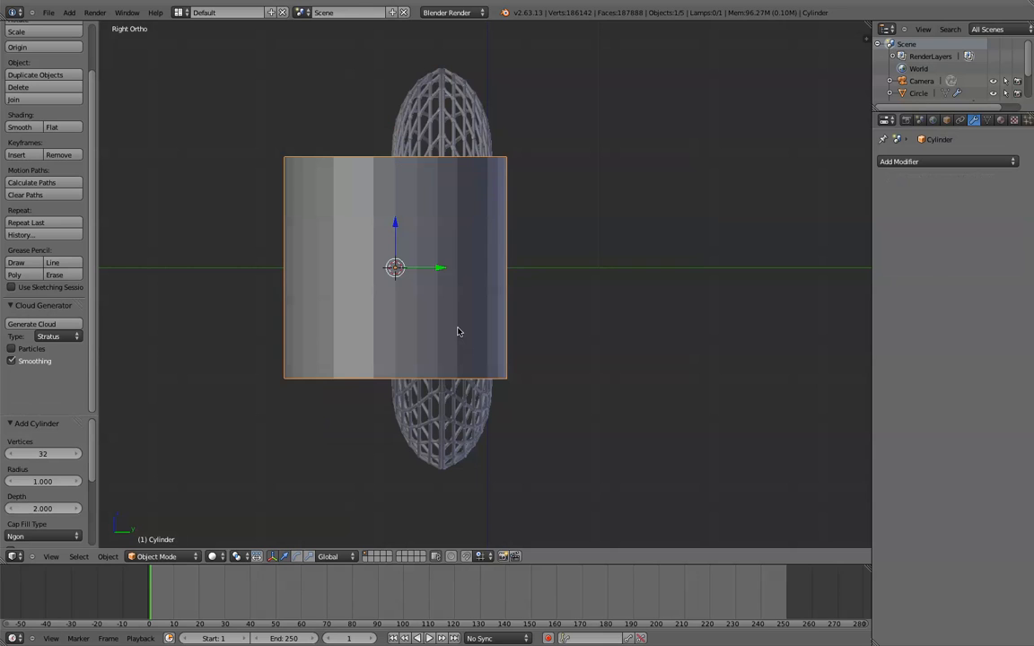
text(r90)
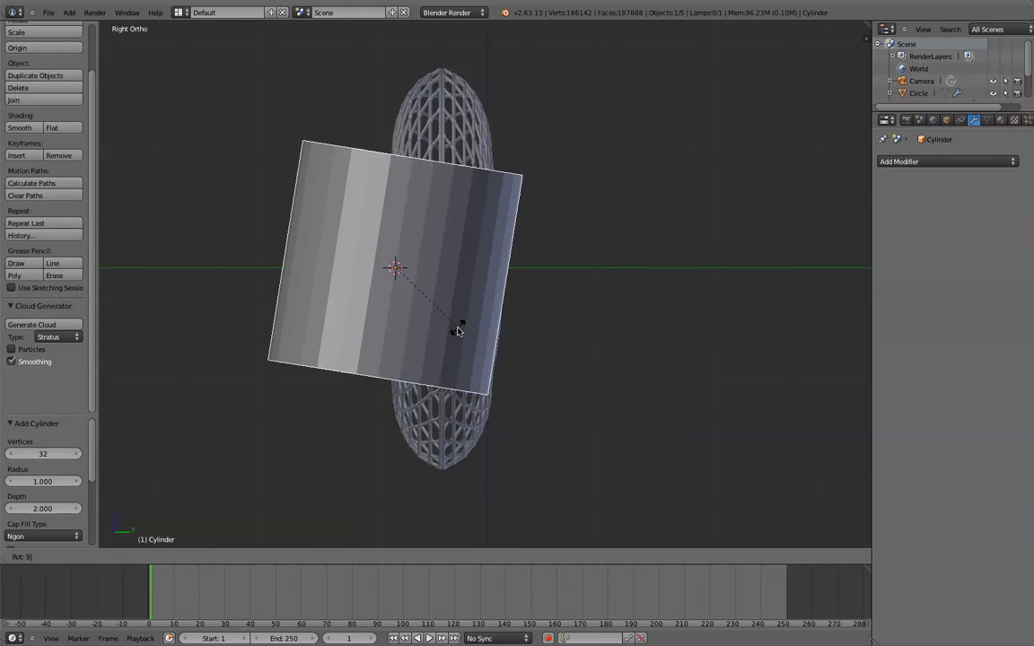
key(Return)
key(s)
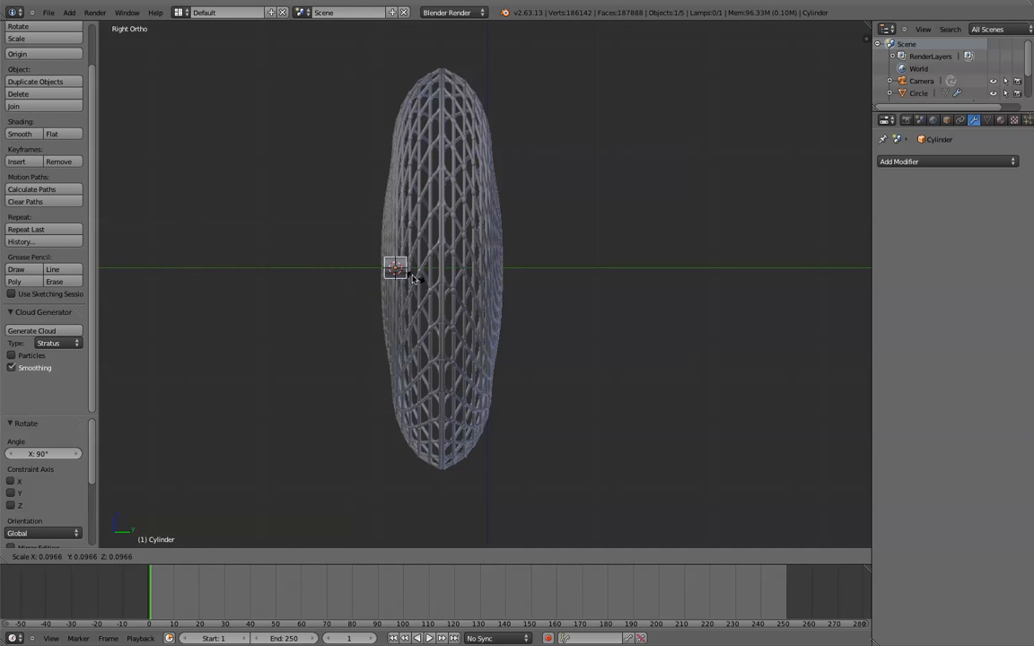
click(416, 272)
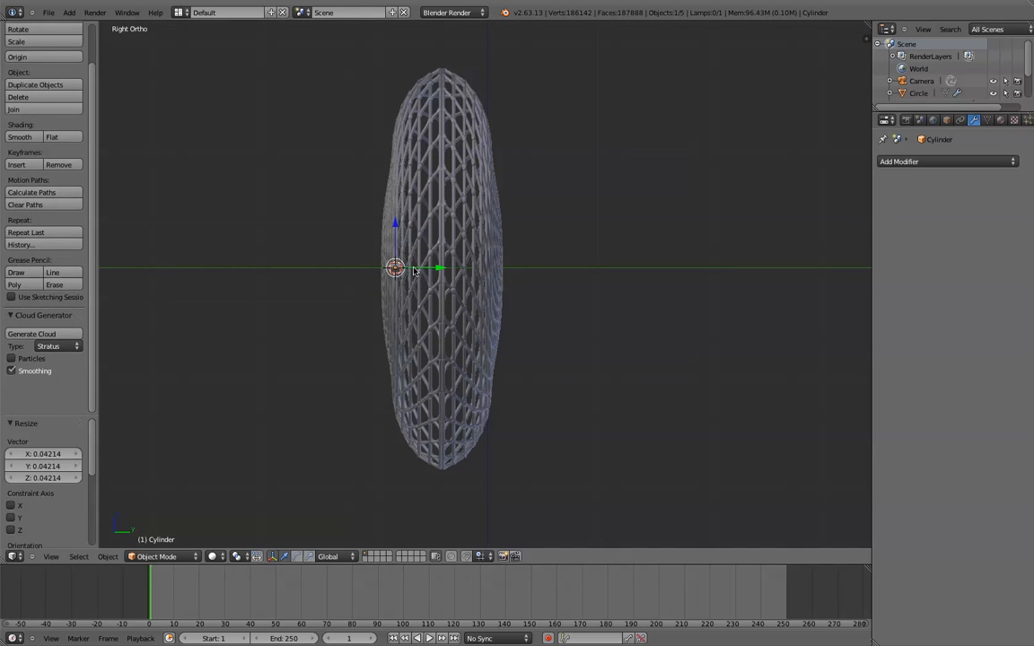
- Move the cylinder along Y to the seam midway between the two lattice halves
drag(428, 272, 482, 268)
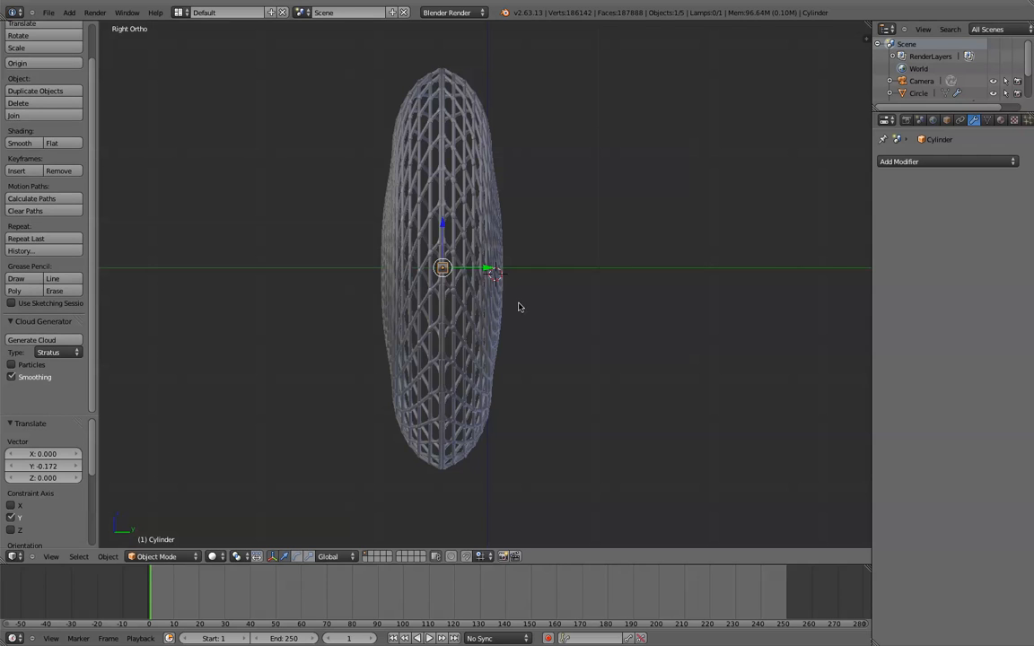
scroll(466, 320, down, 2)
middle_drag(466, 320, 550, 344)
scroll(549, 344, down, 1)
- Center the cylinder in the lattice's central hole in front view, moving it along X and Z and using wireframe display
key(KP_1)
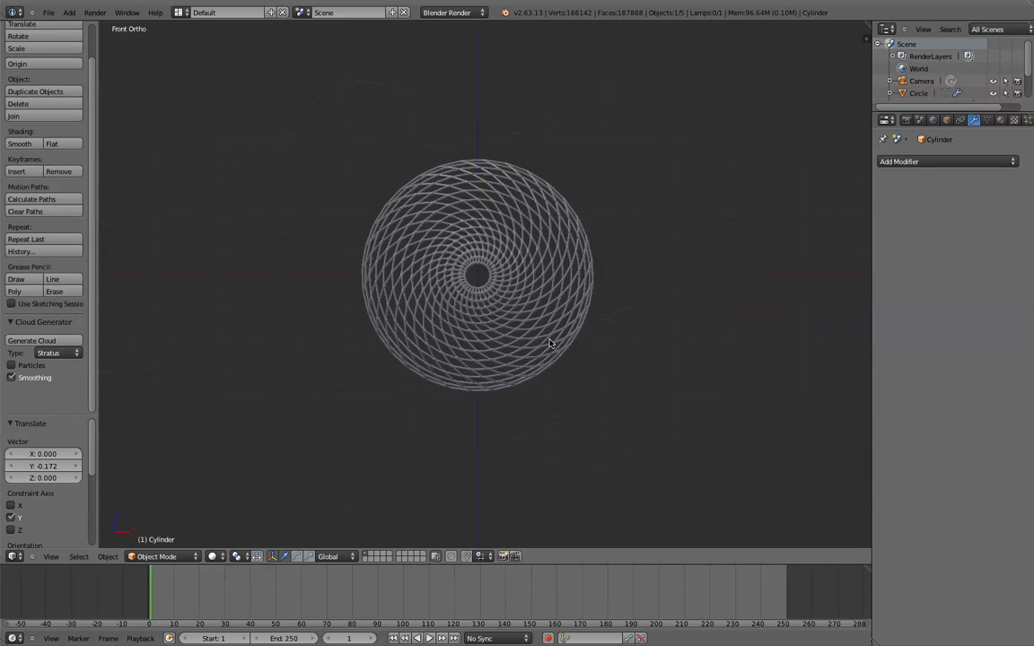
scroll(630, 332, down, 2)
drag(805, 281, 525, 297)
scroll(513, 293, up, 7)
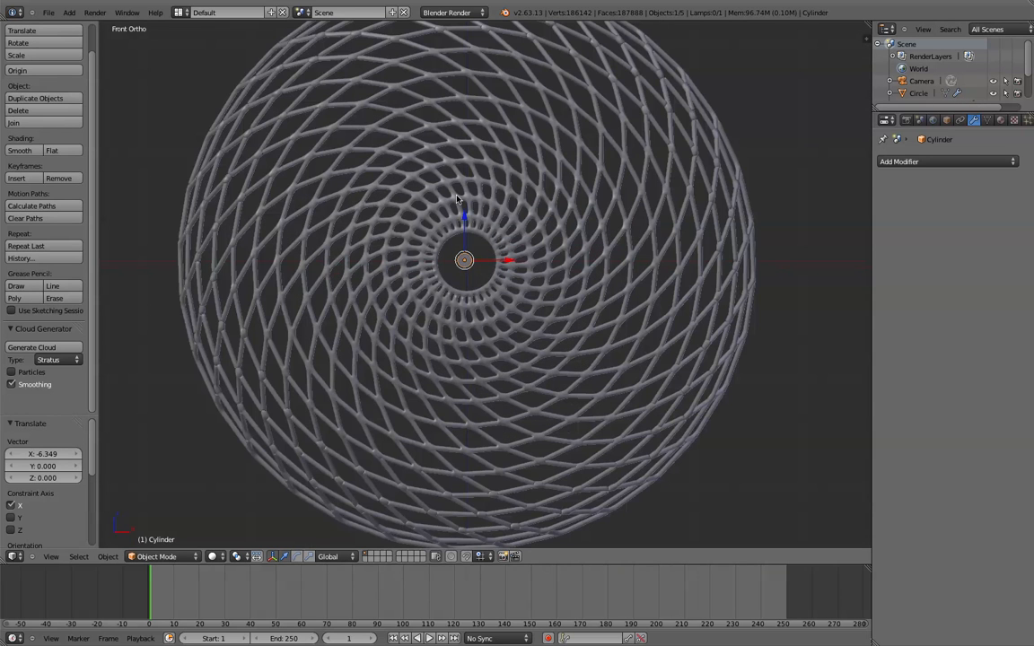
drag(497, 262, 499, 262)
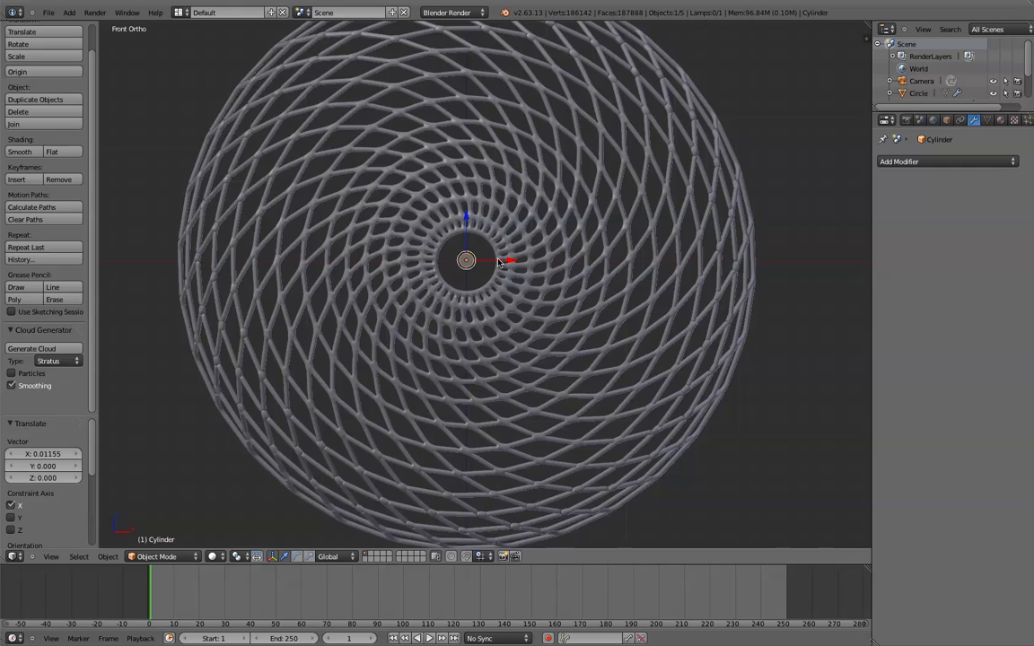
key(z)
scroll(496, 261, up, 5)
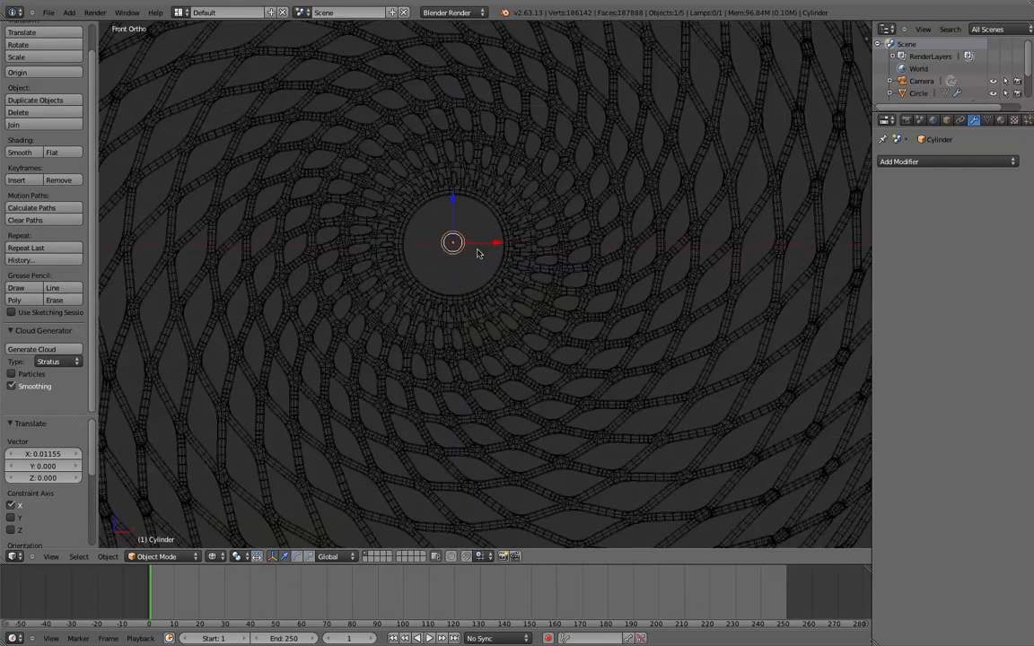
drag(418, 154, 417, 157)
- Stretch the cylinder's mesh along the Y axis by a factor of about 5.27 in Edit Mode, working in right view
key(KP_3)
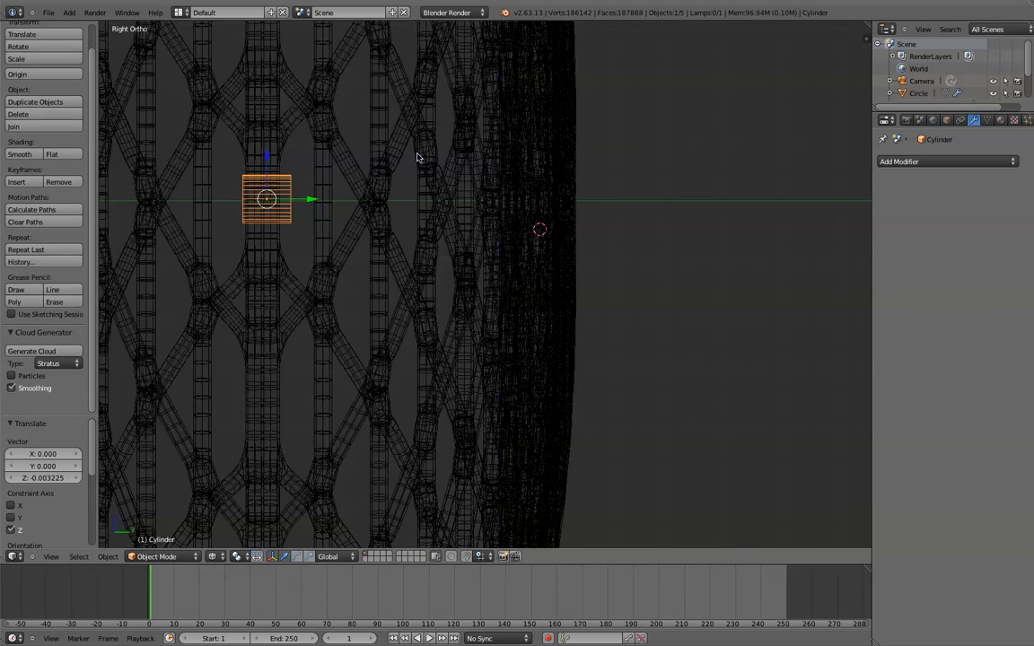
scroll(417, 157, down, 4)
shift+middle_drag(489, 186, 531, 208)
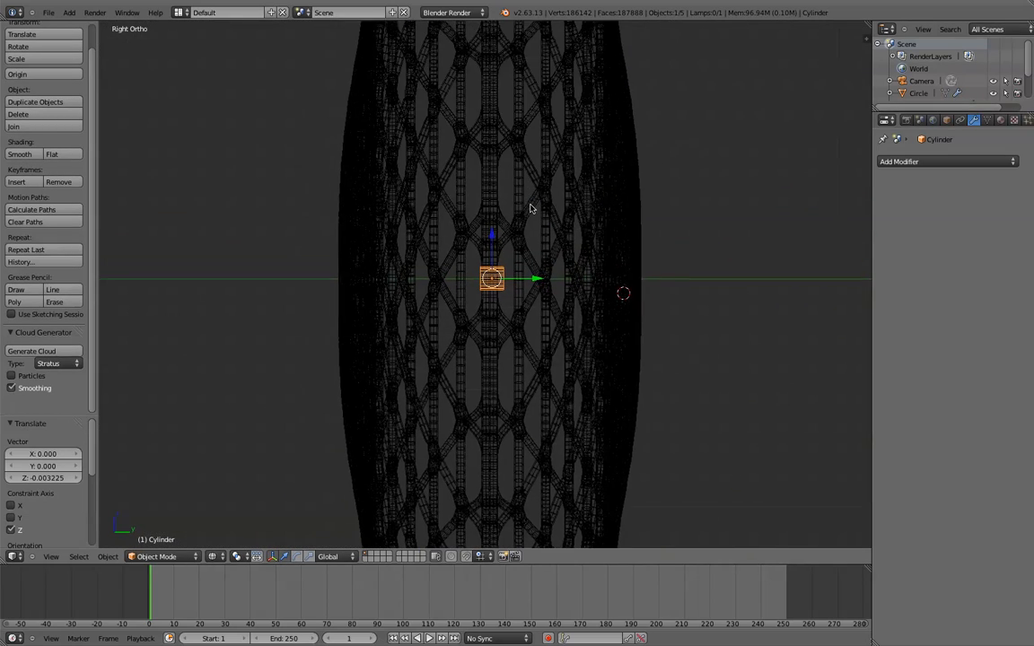
scroll(549, 208, up, 1)
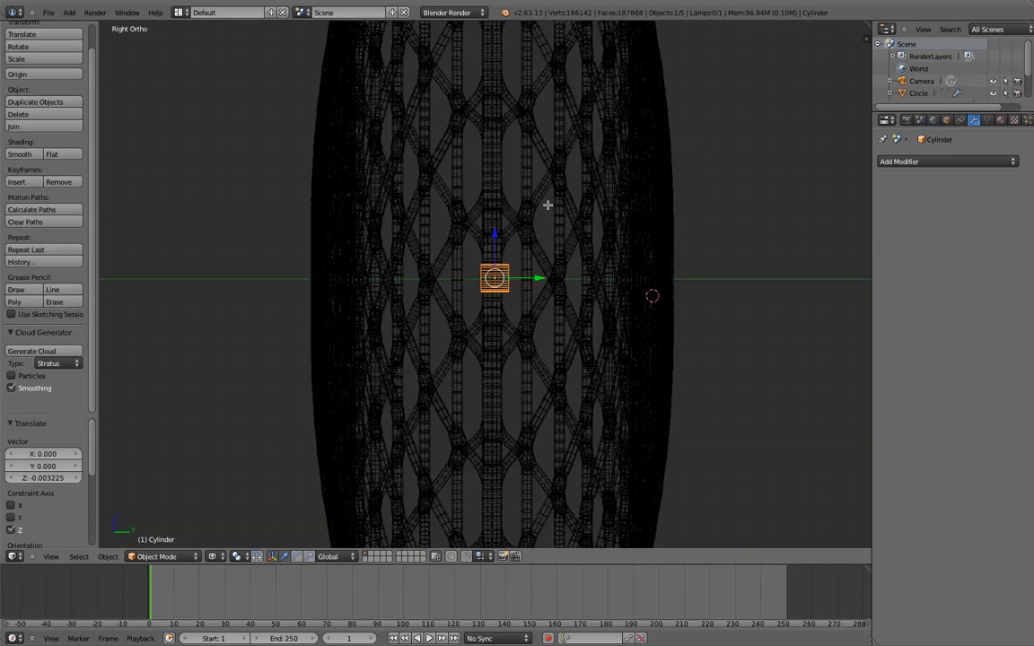
key(Tab)
scroll(546, 206, down, 1)
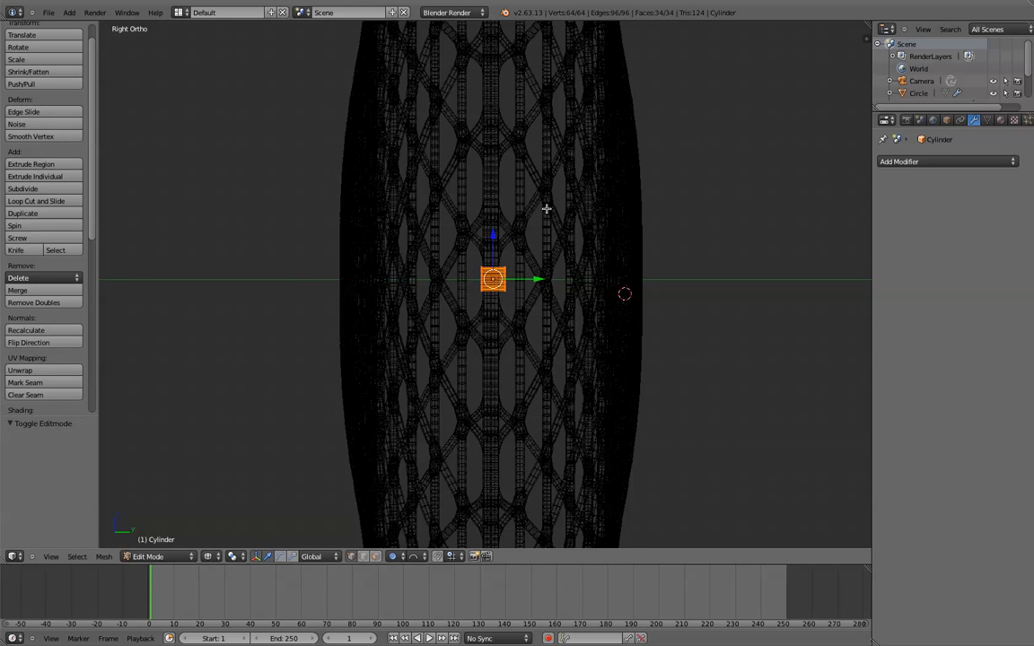
key(s)
key(z)
key(x)
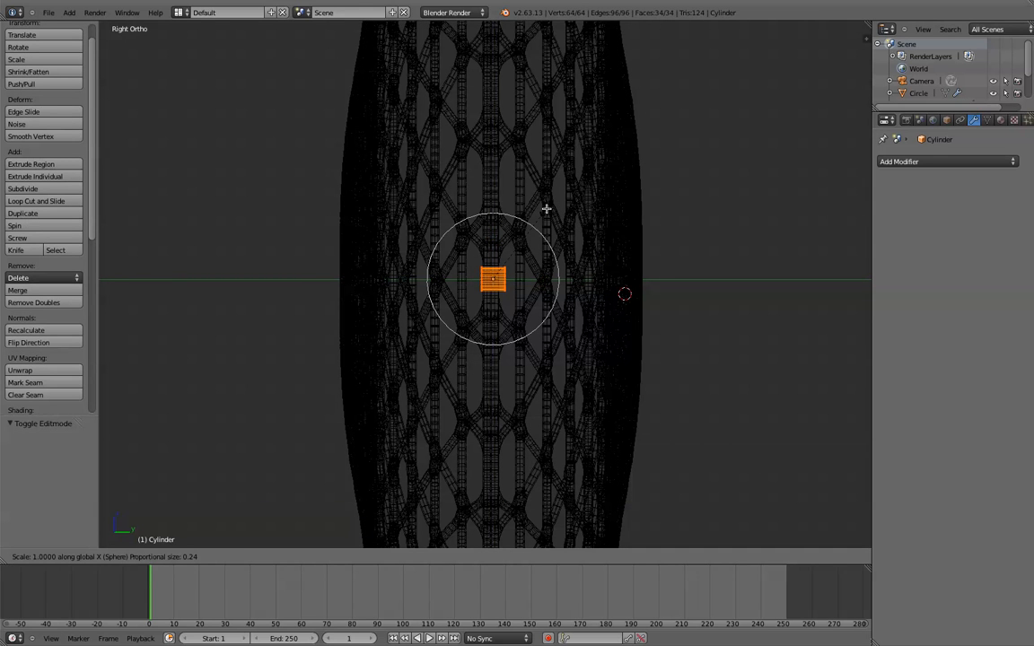
key(y)
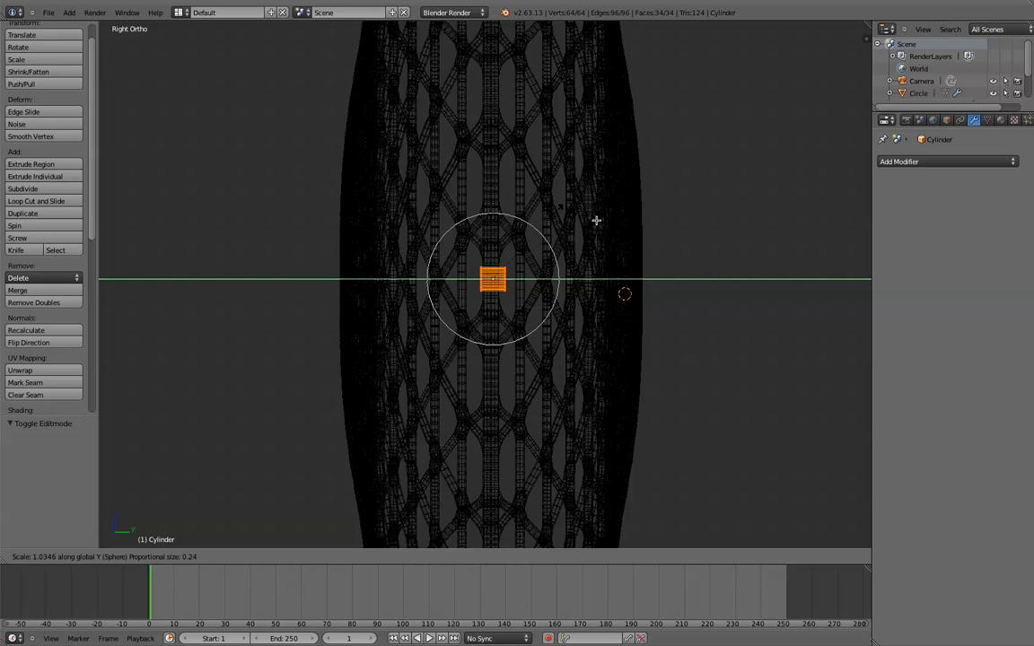
click(964, 259)
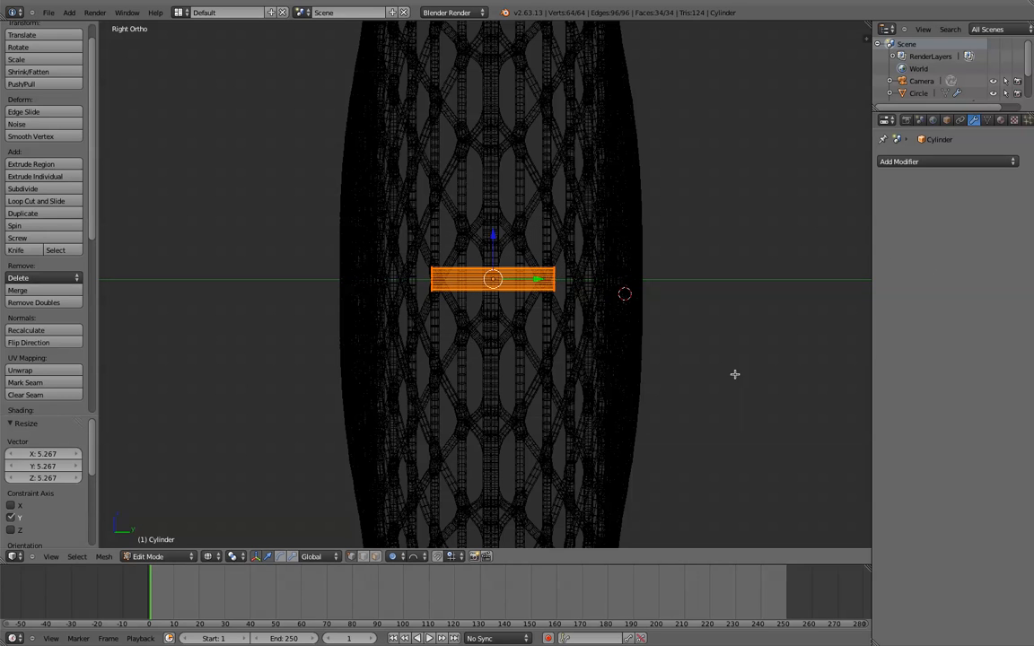
- Disable proportional editing and lengthen the cylinder along Y by a factor of about 2.82 so it extends past both lattice faces
click(395, 556)
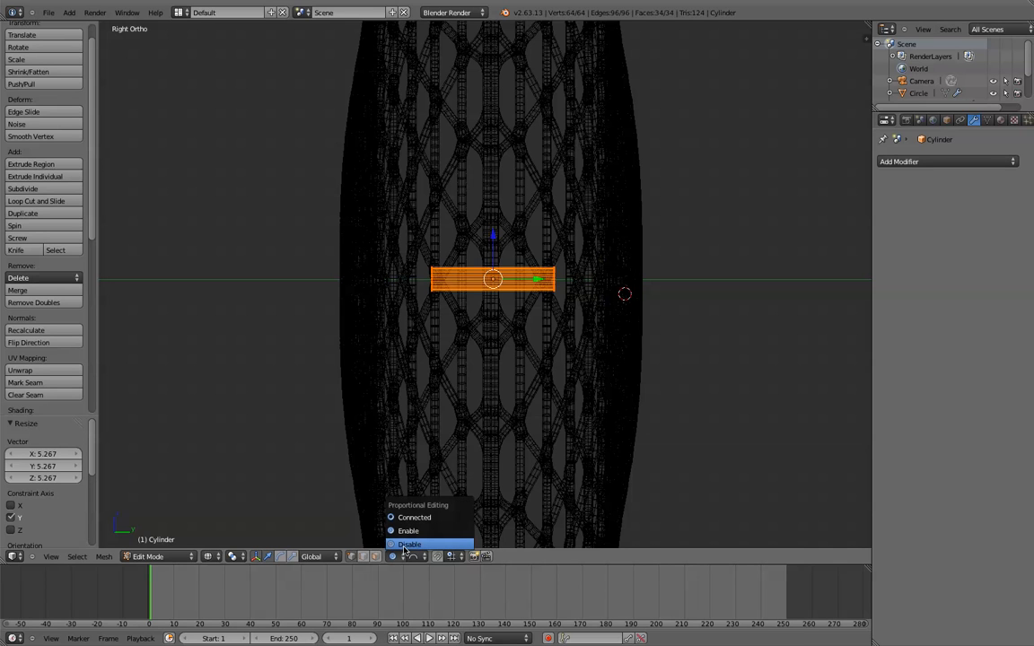
click(405, 545)
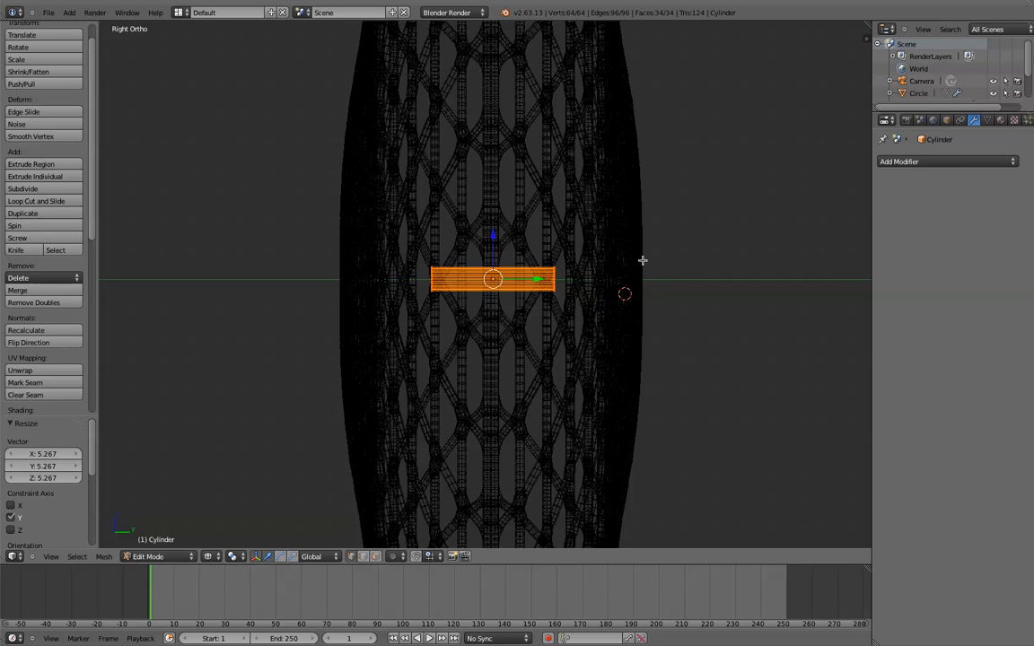
key(s)
key(x)
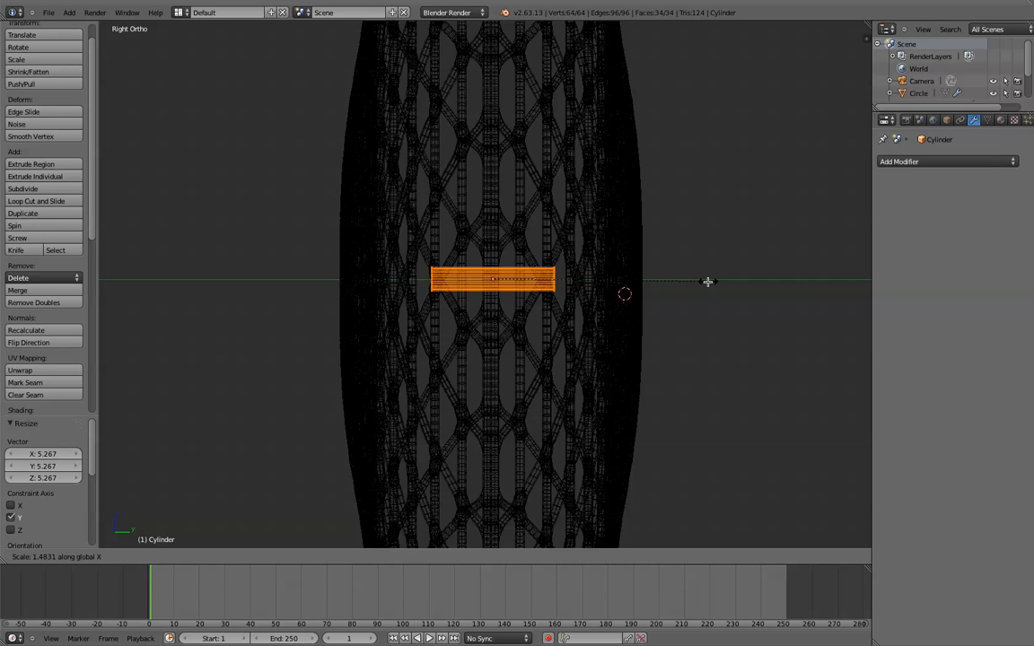
key(y)
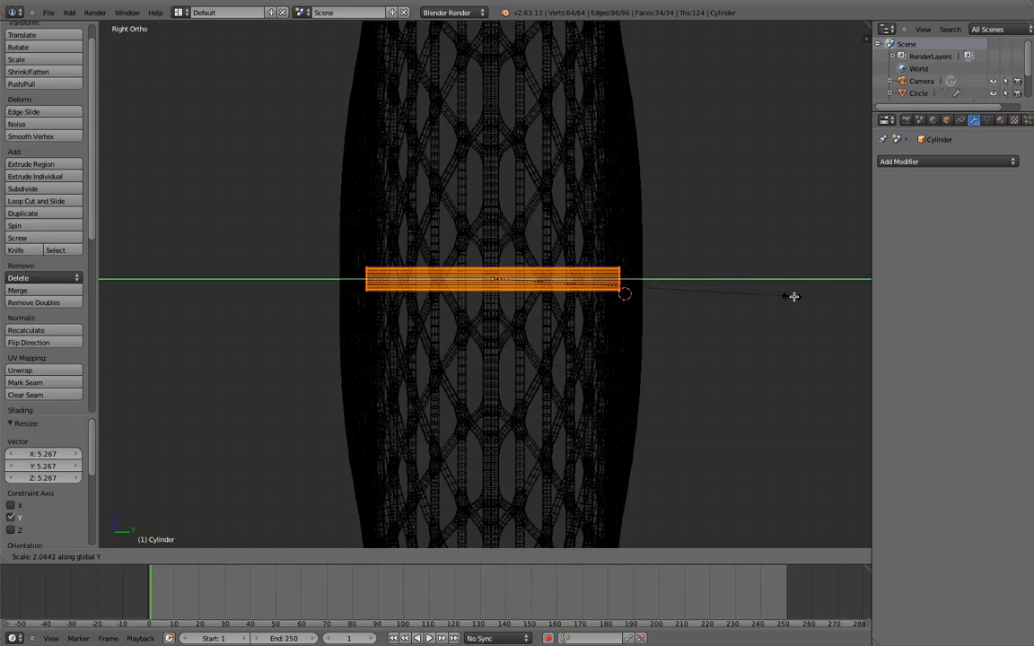
click(900, 321)
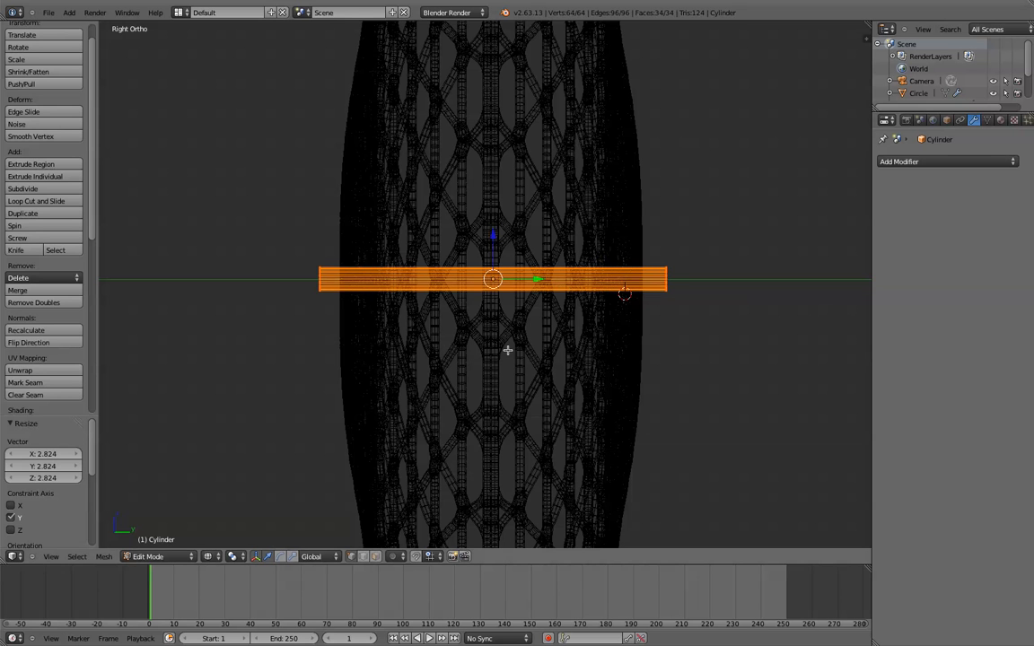
- Select the cylinder's front end face and move it inward along Y by about 0.084, using solid display
middle_drag(461, 364, 473, 394)
scroll(422, 354, up, 4)
key(Tab)
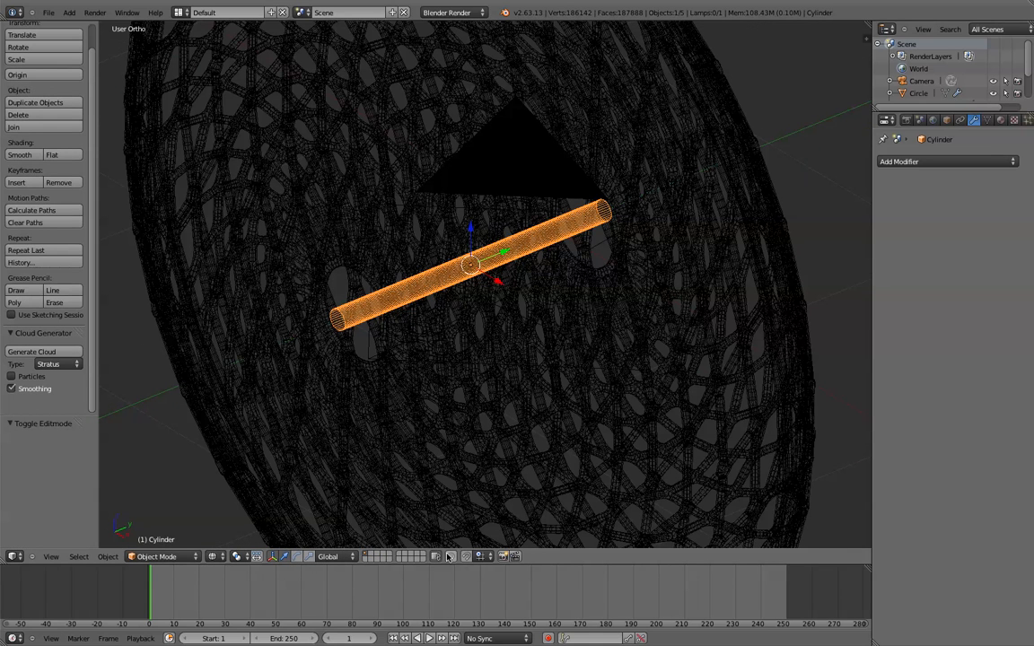
key(Tab)
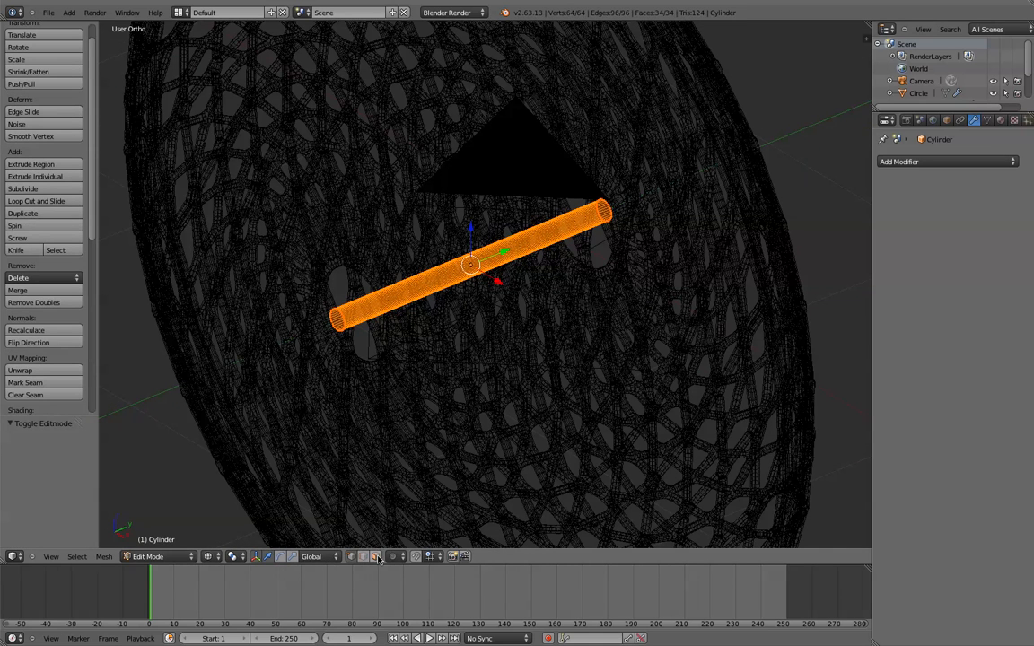
right_click(336, 321)
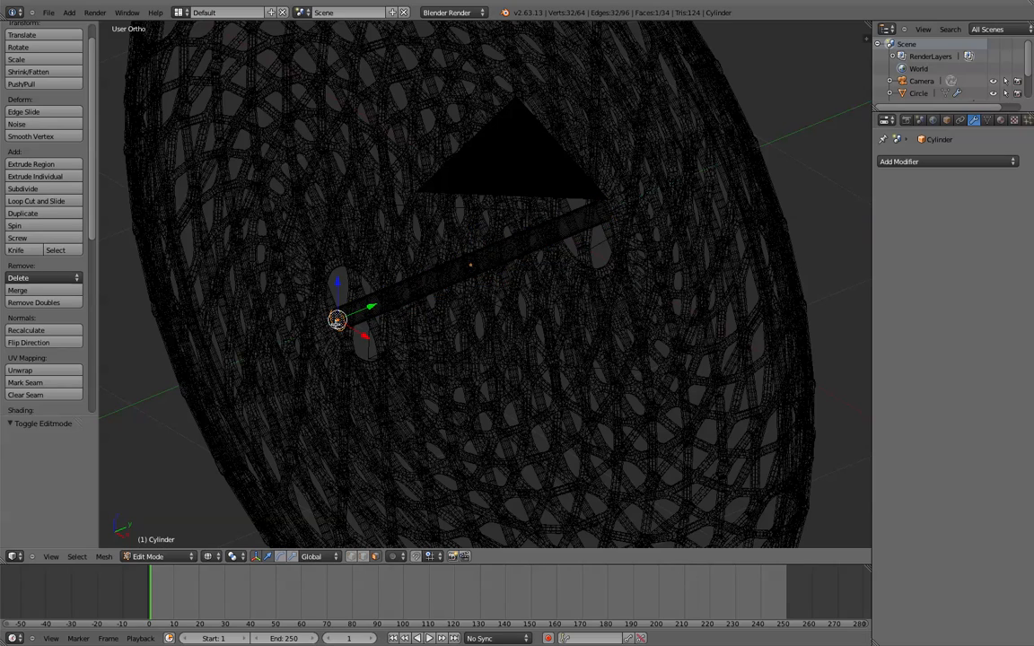
mouse_move(341, 327)
middle_down()
mouse_move(381, 337)
mouse_move(370, 348)
middle_up()
key(z)
scroll(369, 361, up, 5)
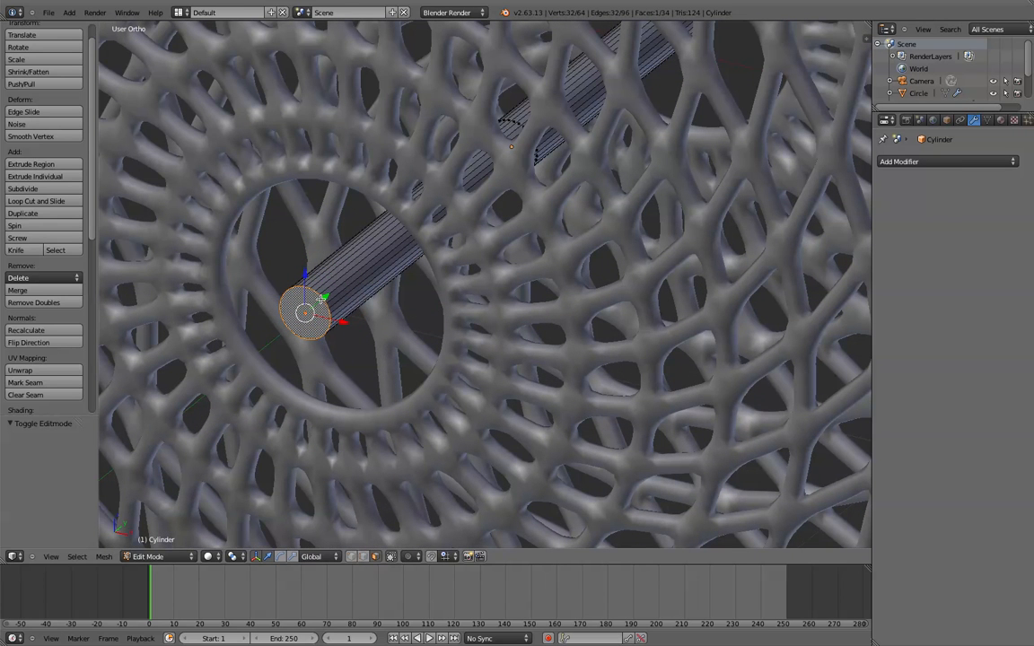
key(g)
key(y)
click(348, 279)
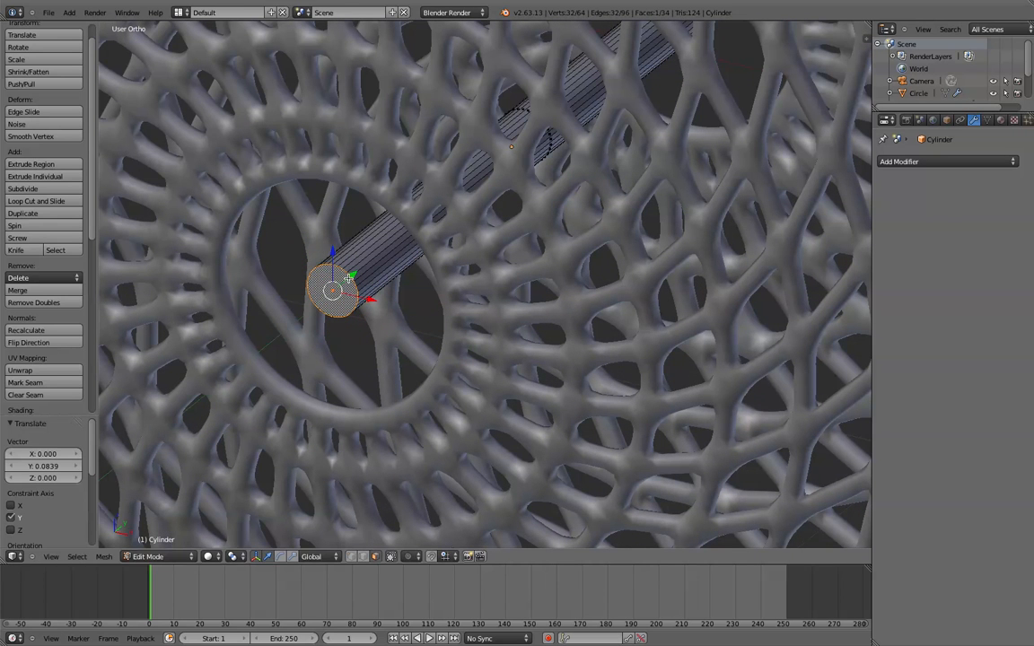
- Nudge the cylinder's front end face a further 0.023 or so inward along Y, toward the plane of the hub opening
scroll(415, 313, down, 1)
middle_drag(417, 314, 367, 303)
key(g)
key(y)
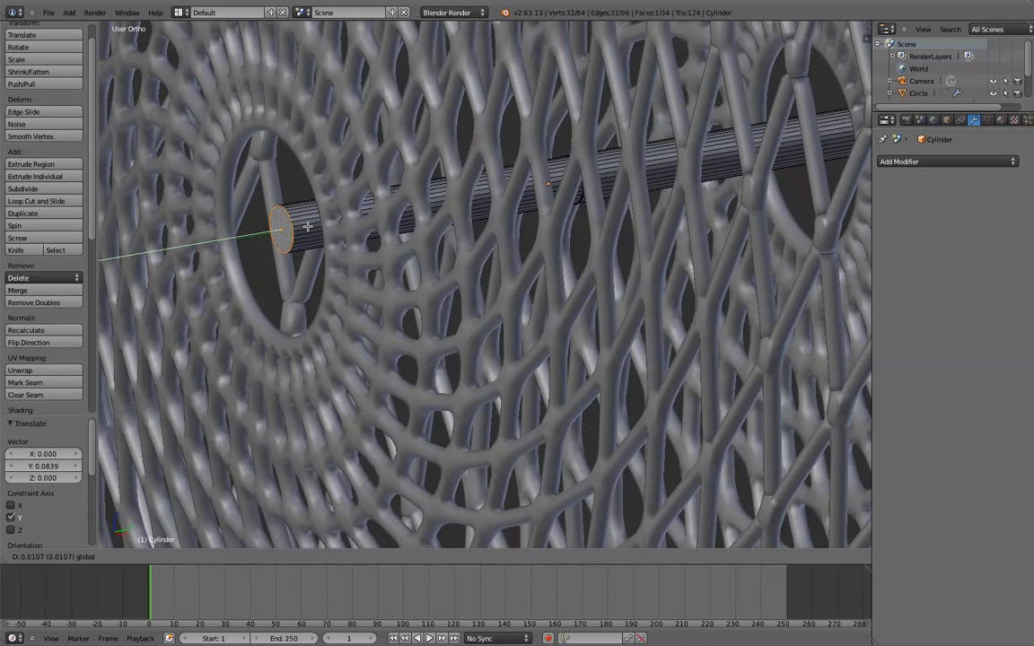
click(313, 225)
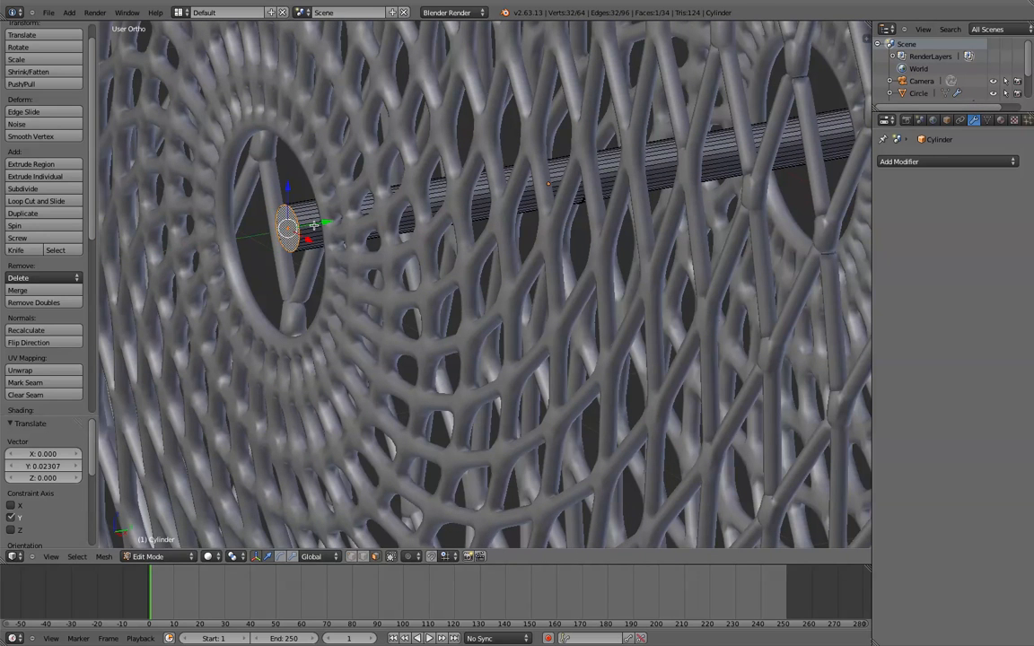
key(e)
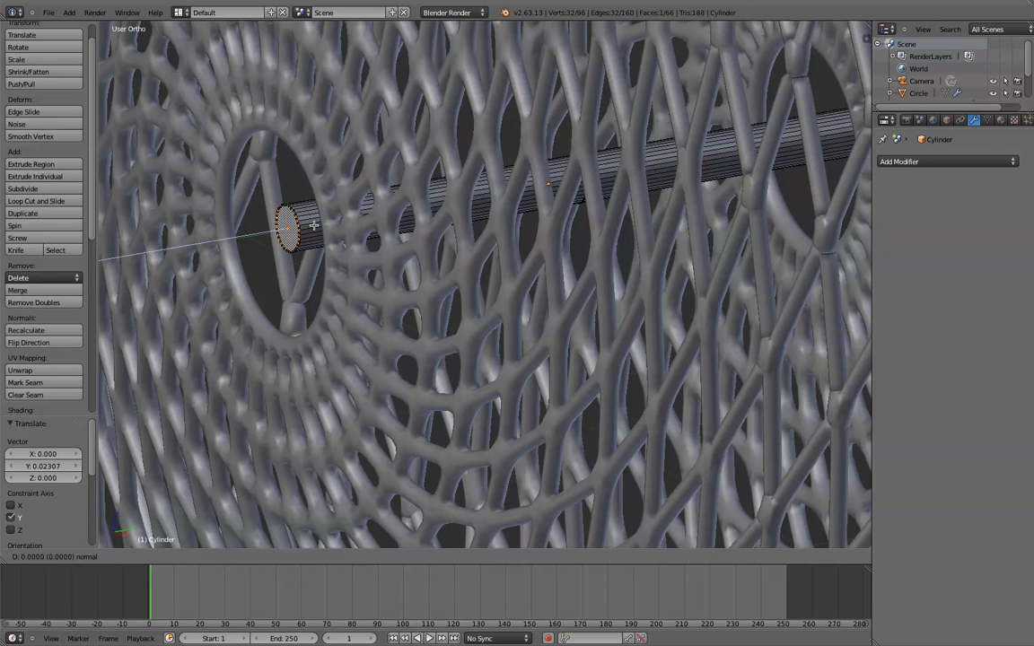
key(shift+z)
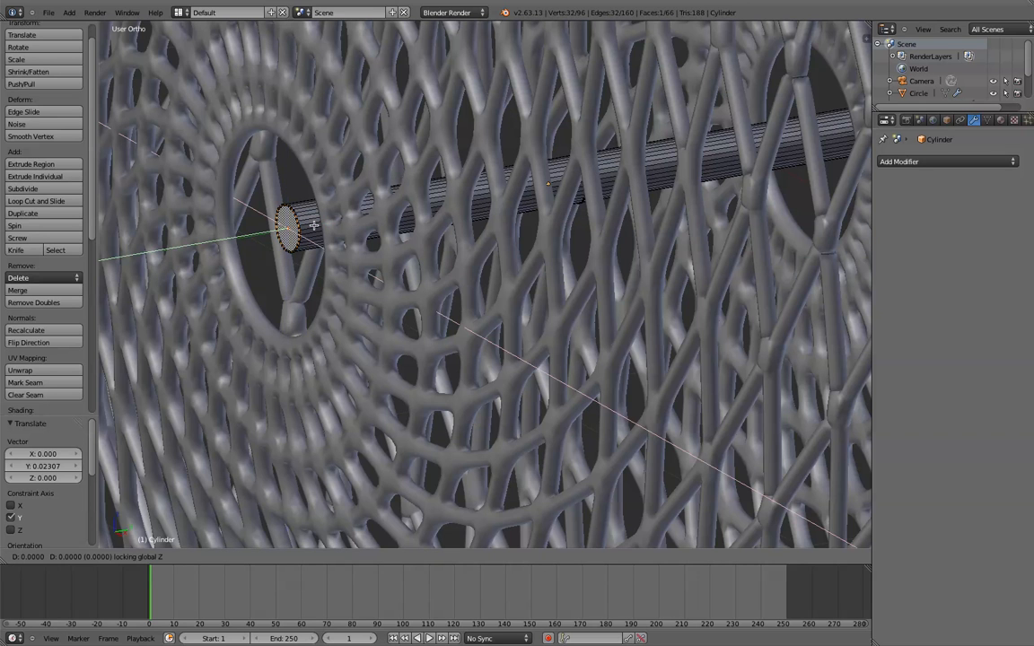
key(shift+y)
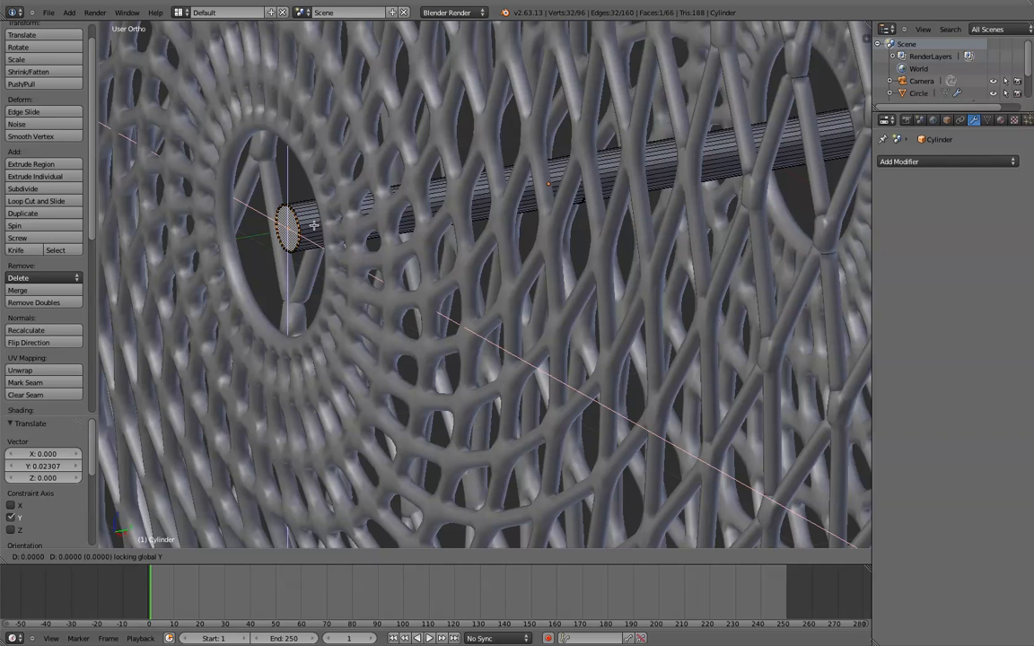
click(359, 244)
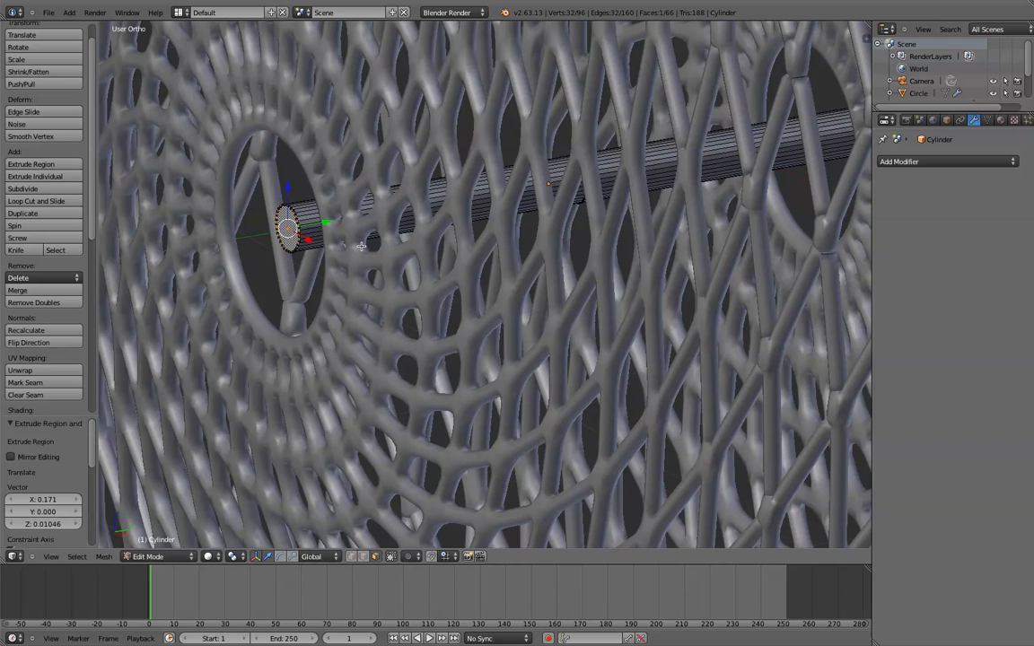
key(s)
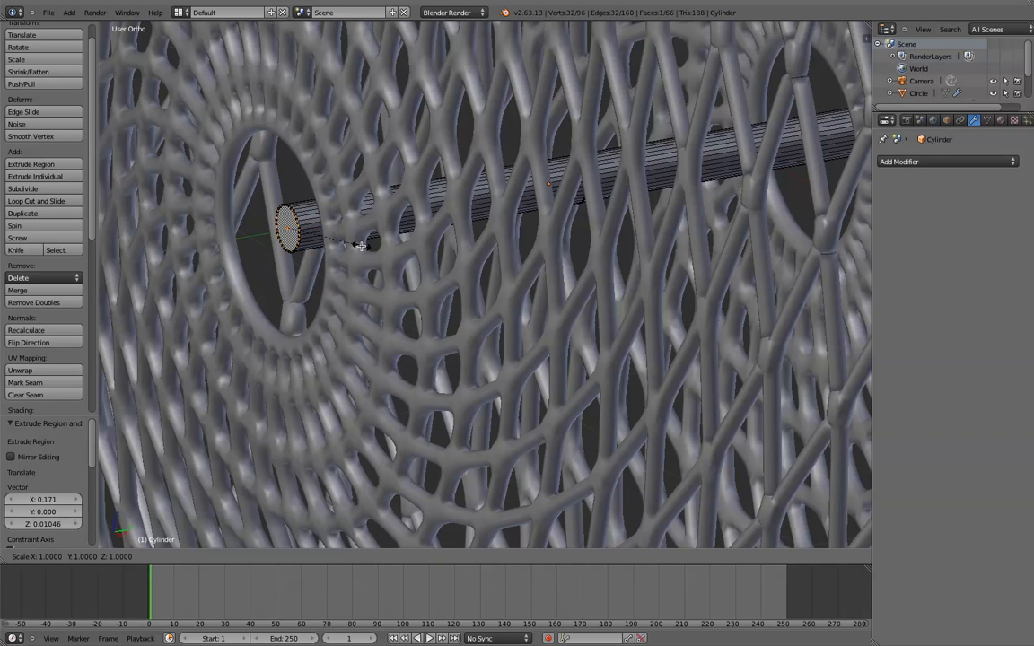
key(Escape)
key(ctrl+z)
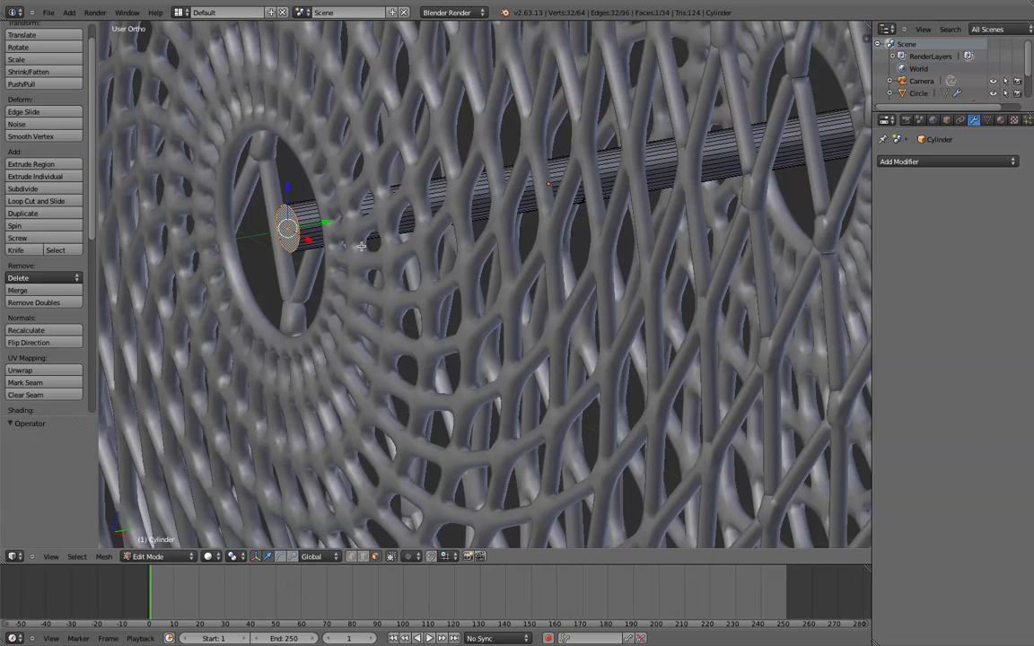
- Extrude the end face in place, scaled about 4.87 in X and Z to cover the hub opening, and extrude it about 0.07 outward
key(e)
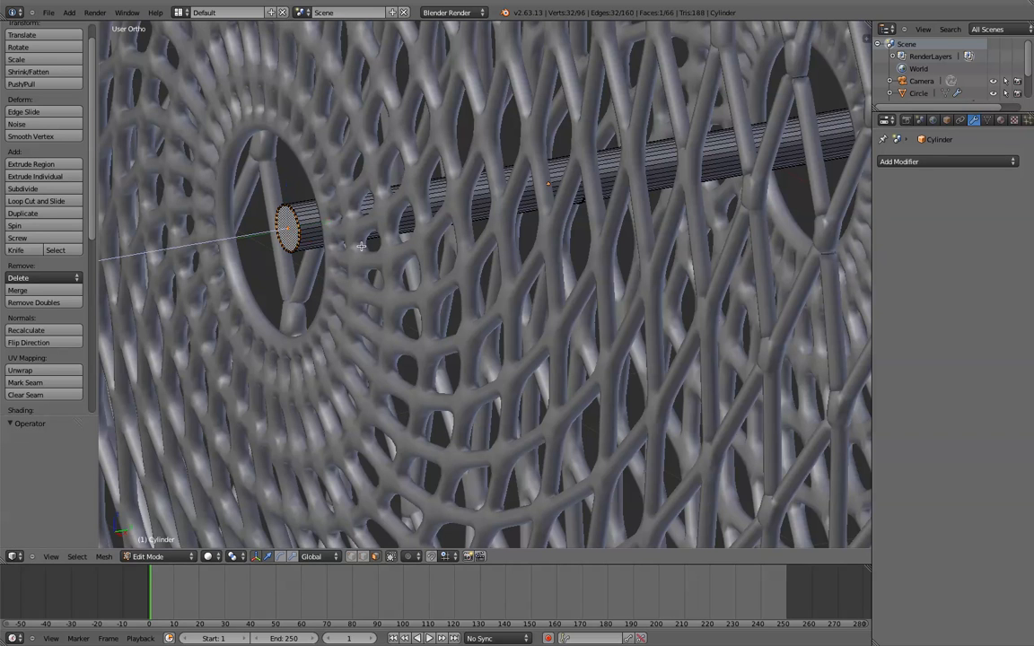
key(Escape)
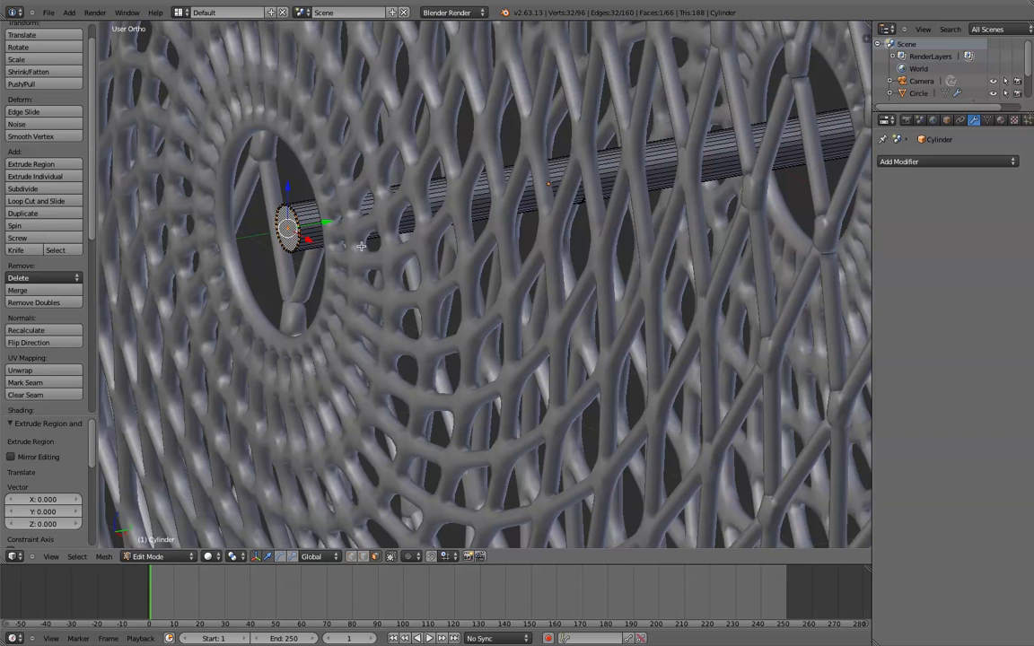
key(s)
key(shift+y)
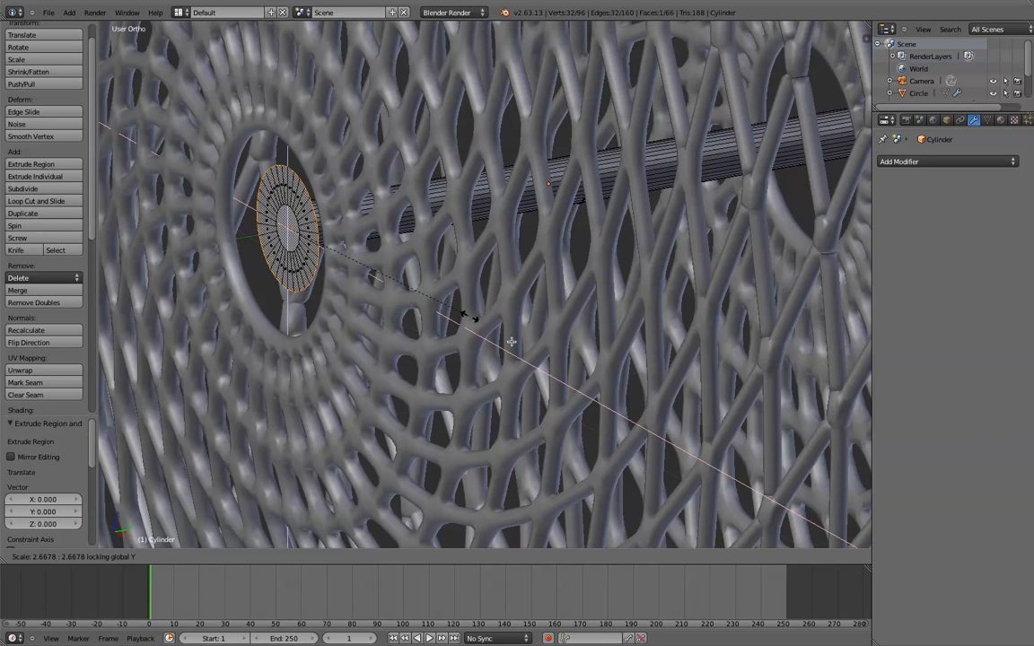
click(623, 409)
key(e)
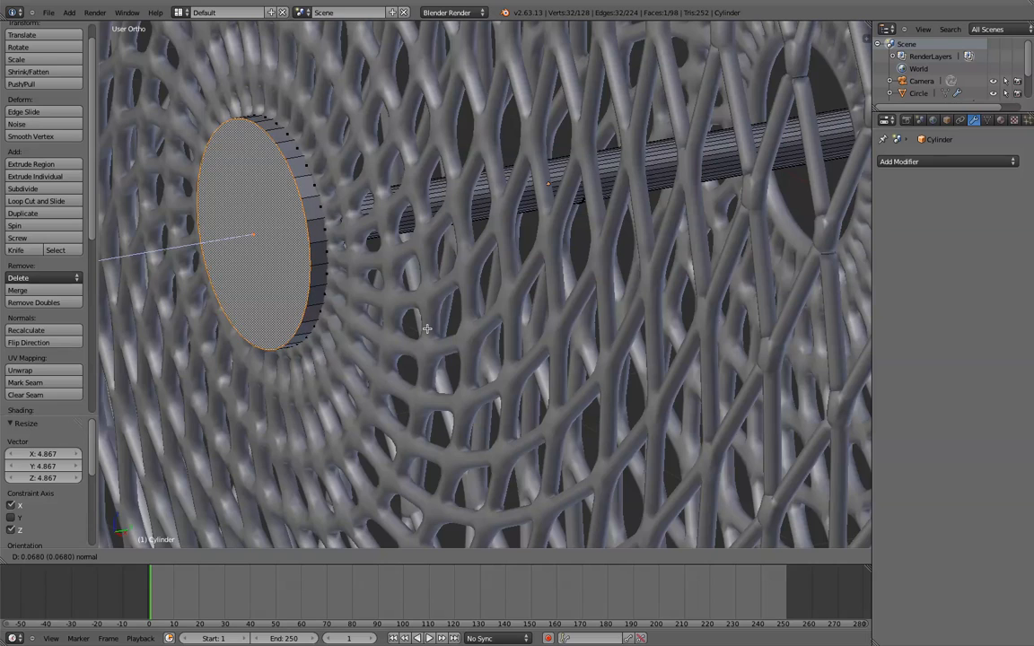
click(440, 328)
- Examine the disc's thickness and fit against the lattice hub in right and front orthographic views
middle_drag(466, 320, 711, 380)
key(KP_3)
scroll(639, 358, up, 2)
shift+middle_drag(573, 317, 647, 349)
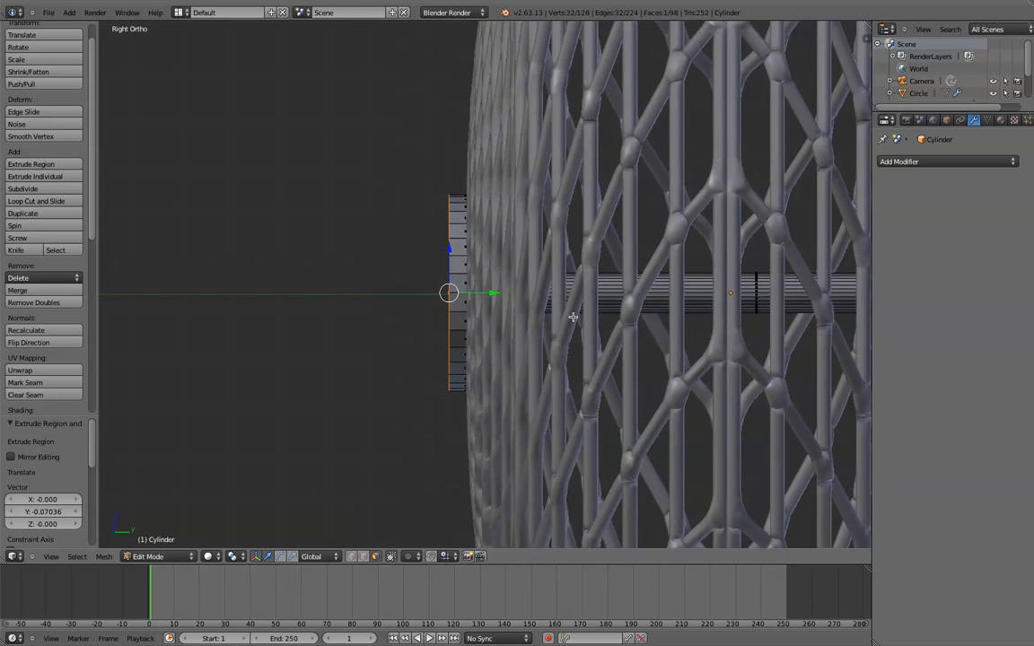
scroll(574, 317, up, 2)
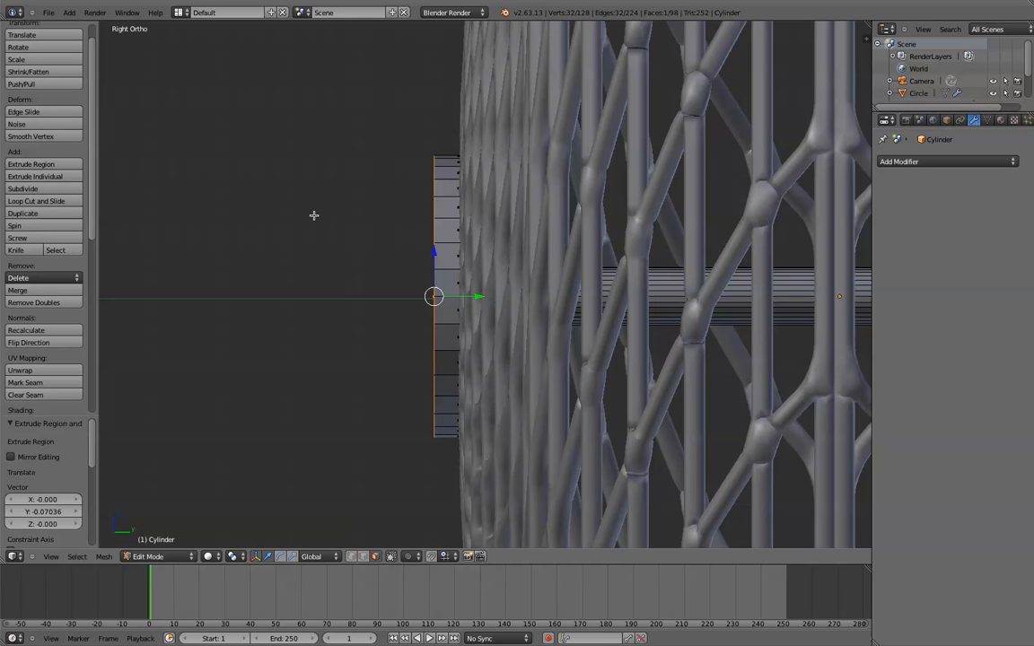
scroll(484, 146, down, 2)
scroll(484, 147, down, 2)
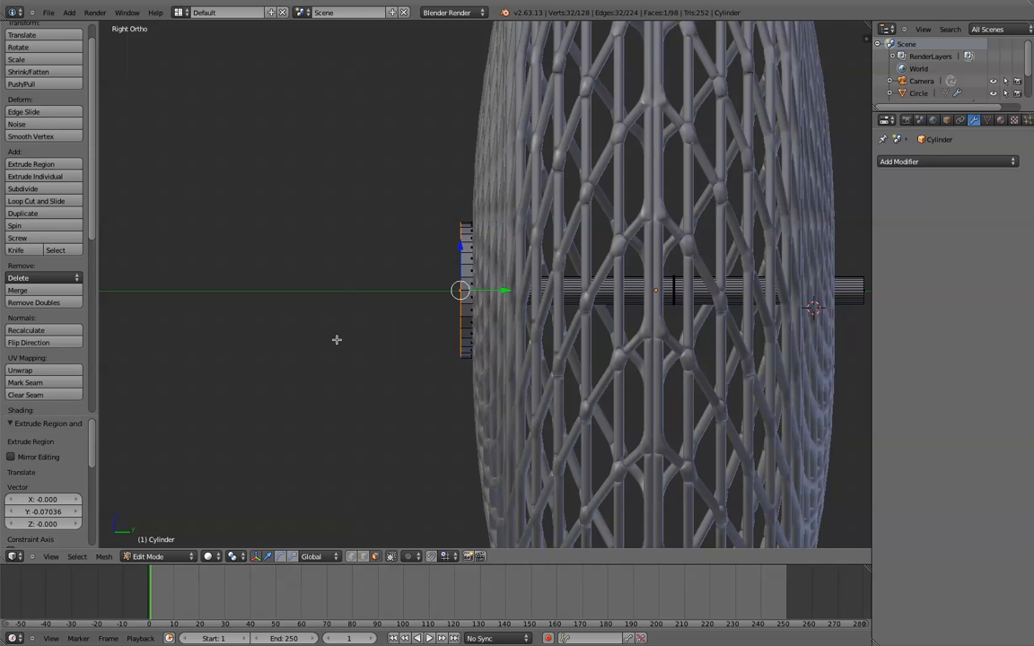
middle_drag(472, 345, 461, 353)
key(KP_1)
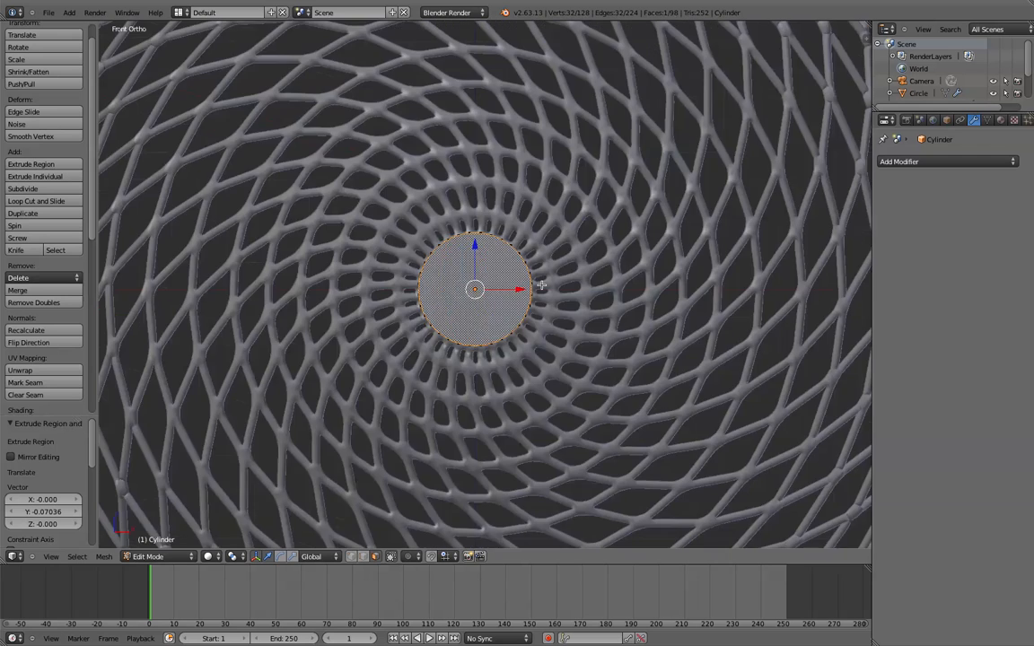
key(KP_3)
scroll(542, 286, up, 2)
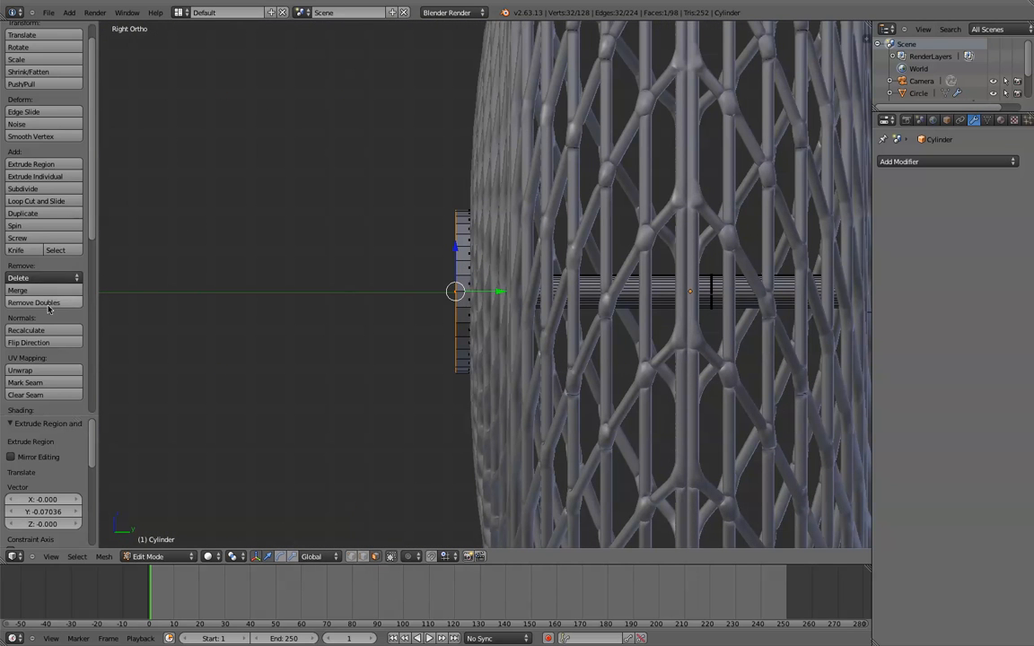
scroll(54, 317, down, 5)
scroll(54, 317, down, 2)
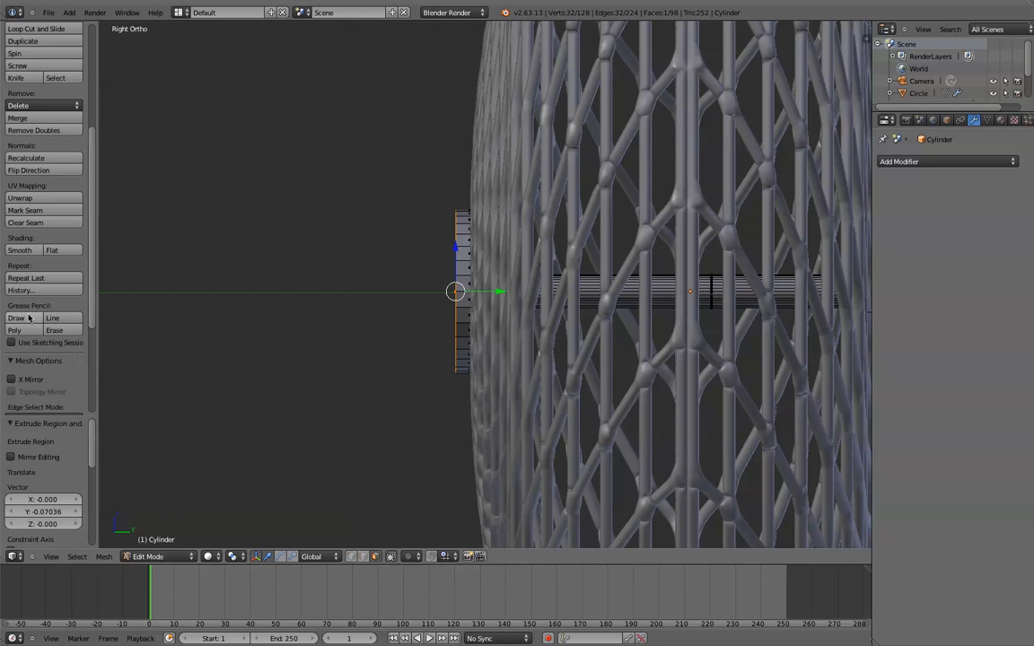
- Sketch a rounded nose profile with the freehand Grease Pencil, bulging outward from the edges of the end disc
click(16, 317)
mouse_move(455, 212)
mouse_down()
mouse_move(396, 223)
mouse_move(355, 254)
mouse_up()
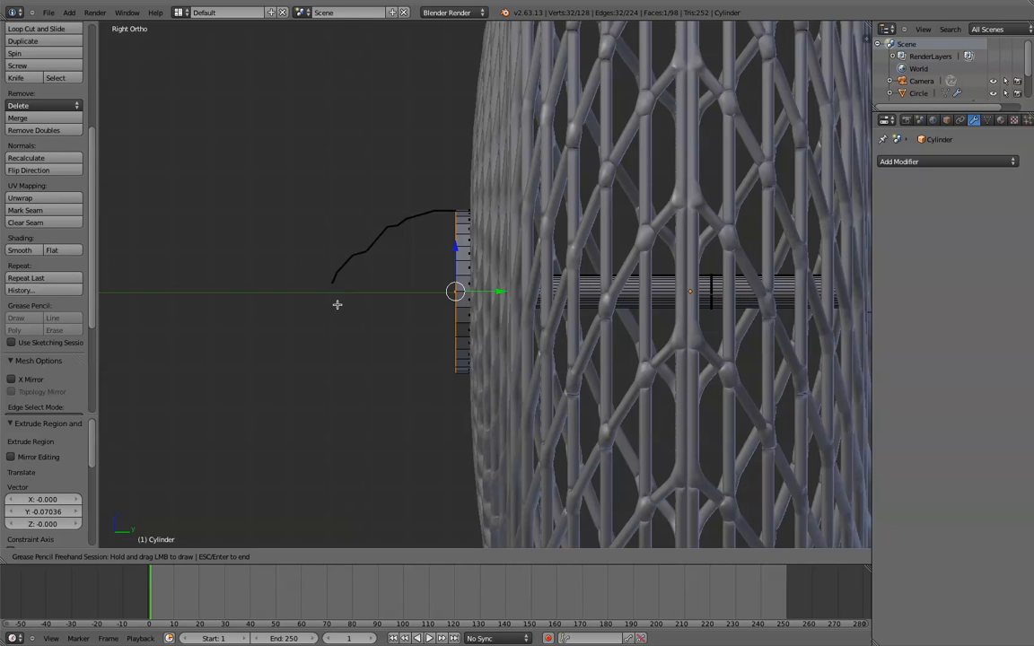
mouse_move(350, 338)
mouse_down()
mouse_move(416, 380)
mouse_move(462, 384)
mouse_up()
key(Escape)
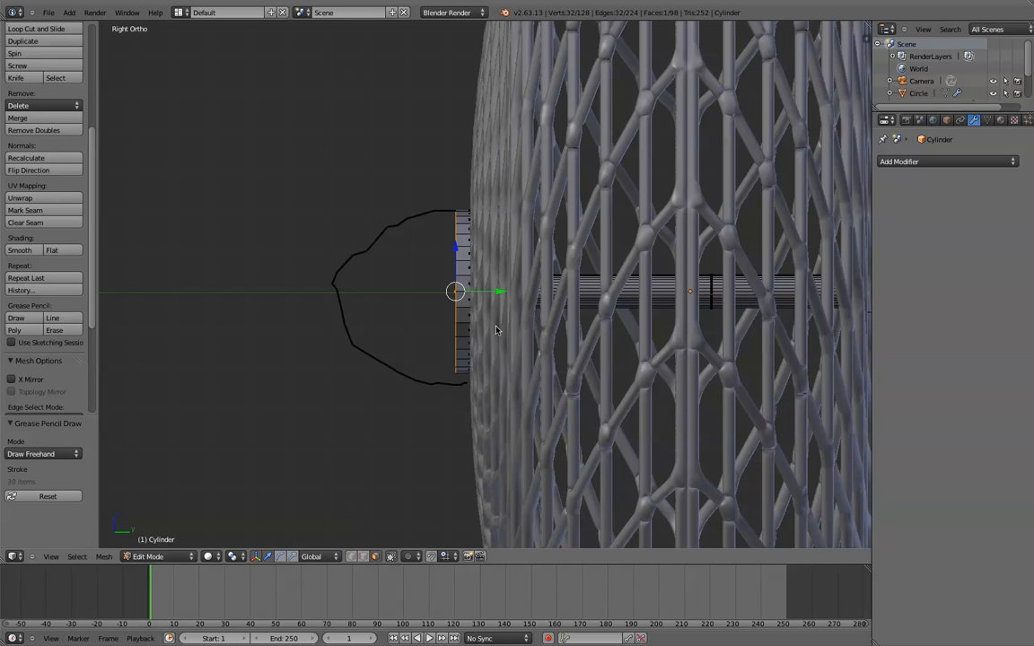
- Extrude the disc's outer face, move it outward along Y and scale it to 0.899 to begin a dome
key(e)
key(Escape)
drag(489, 293, 458, 292)
key(s)
click(576, 403)
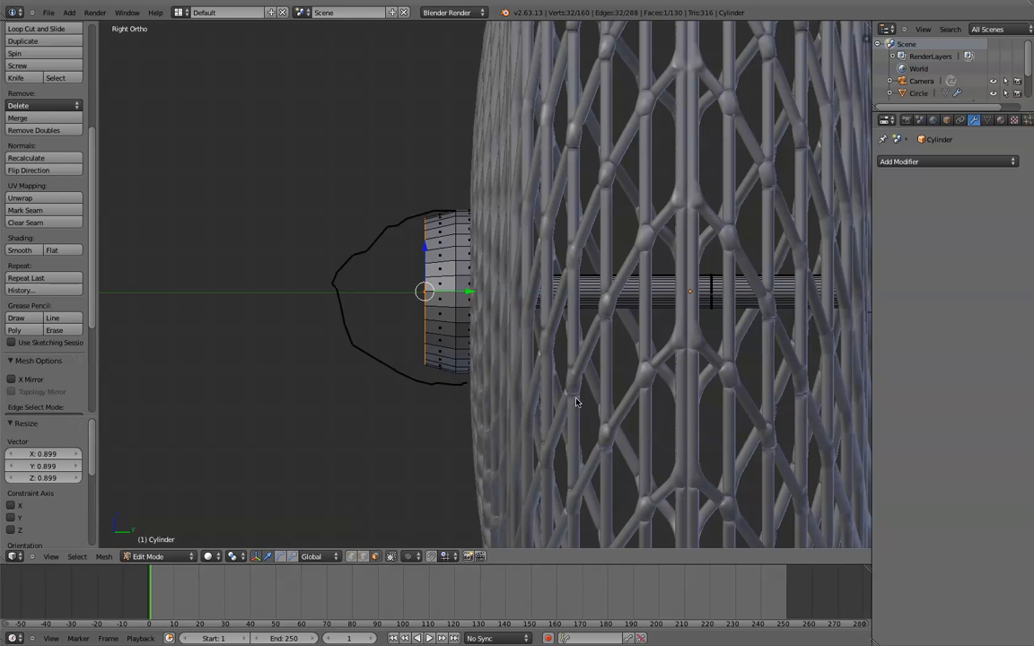
- Extrude the dome's end face again, moving it farther outward along Y and shrinking it to follow the sketched curve
key(e)
key(Escape)
drag(464, 293, 430, 293)
key(s)
click(509, 348)
- Extrude another smaller dome ring, move it about 0.026 outward along Y and scale it to 0.937
key(e)
right_click(623, 365)
key(s)
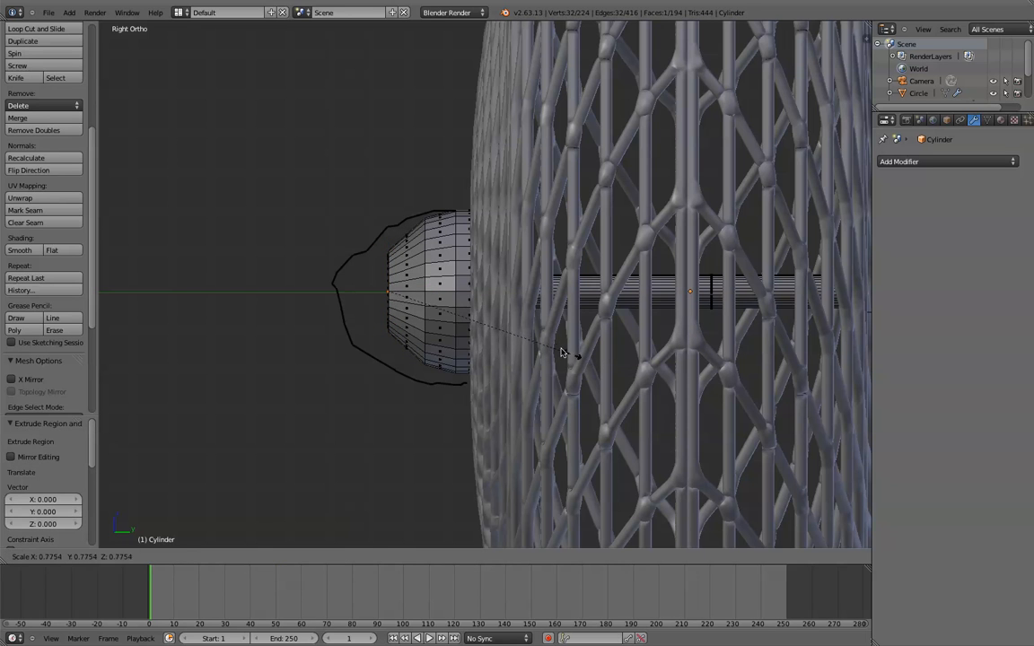
click(443, 292)
drag(424, 295, 412, 294)
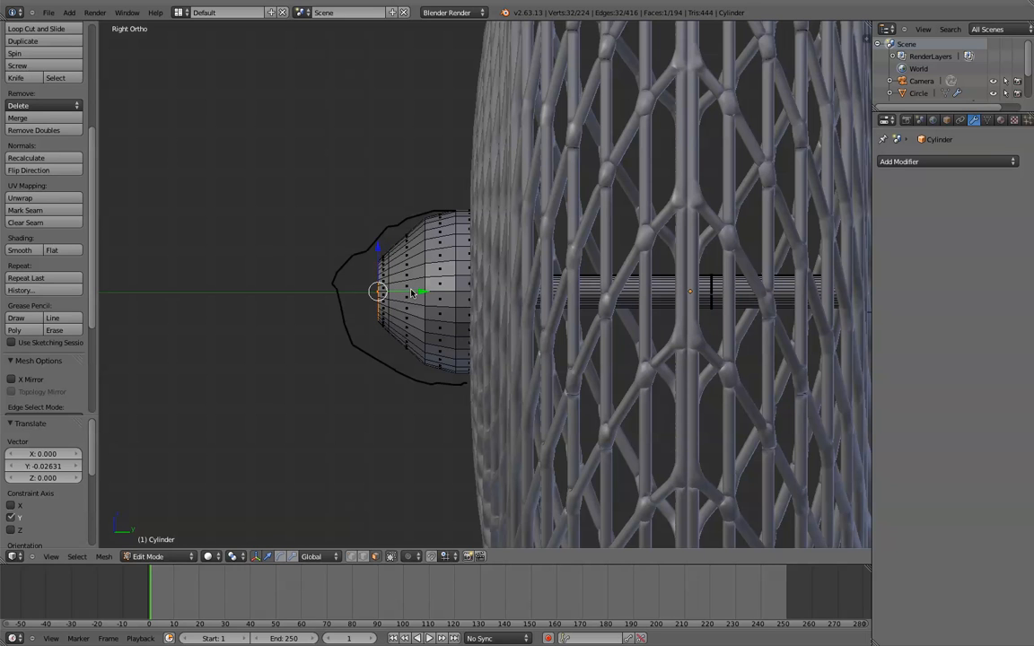
key(s)
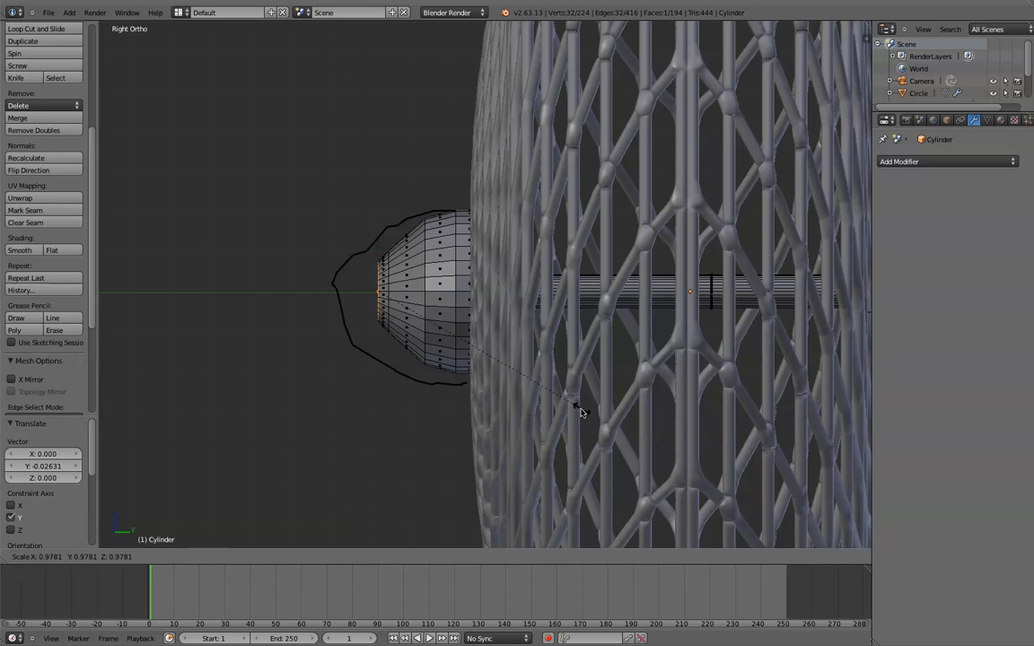
click(571, 404)
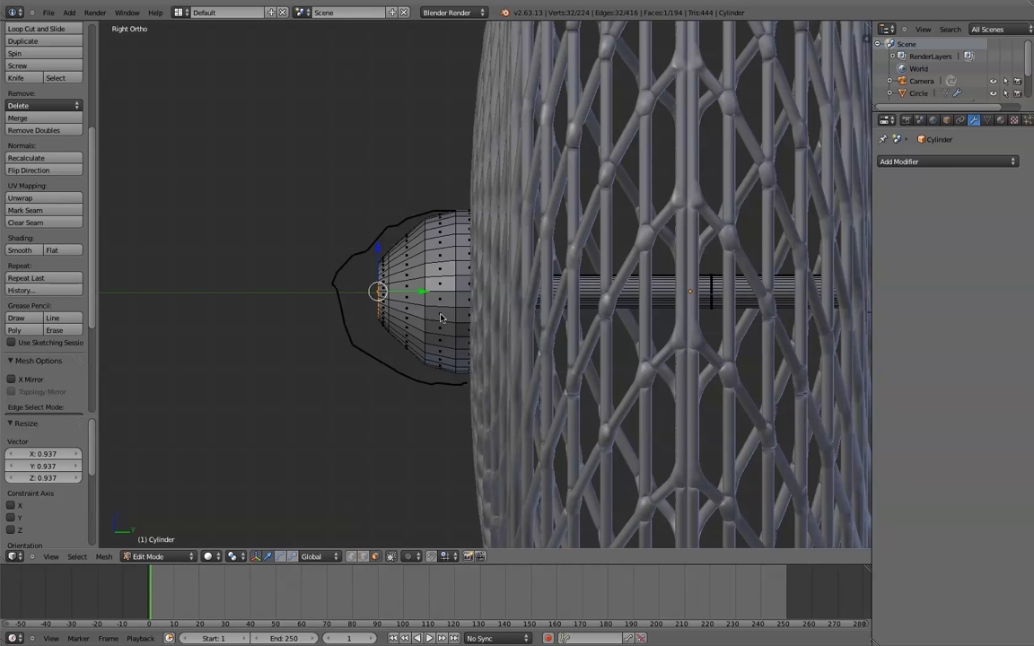
- Move the dome's tip face another 0.026 or so outward and shrink it by about 0.58 and again by about 0.57
drag(404, 292, 393, 293)
key(s)
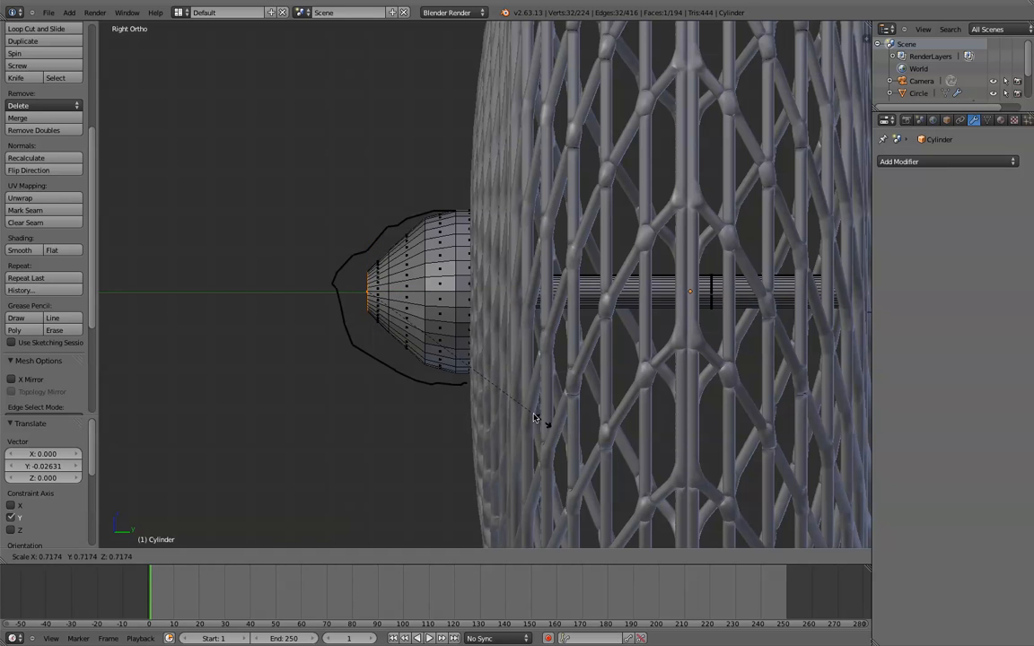
click(508, 397)
scroll(508, 398, down, 3)
key(s)
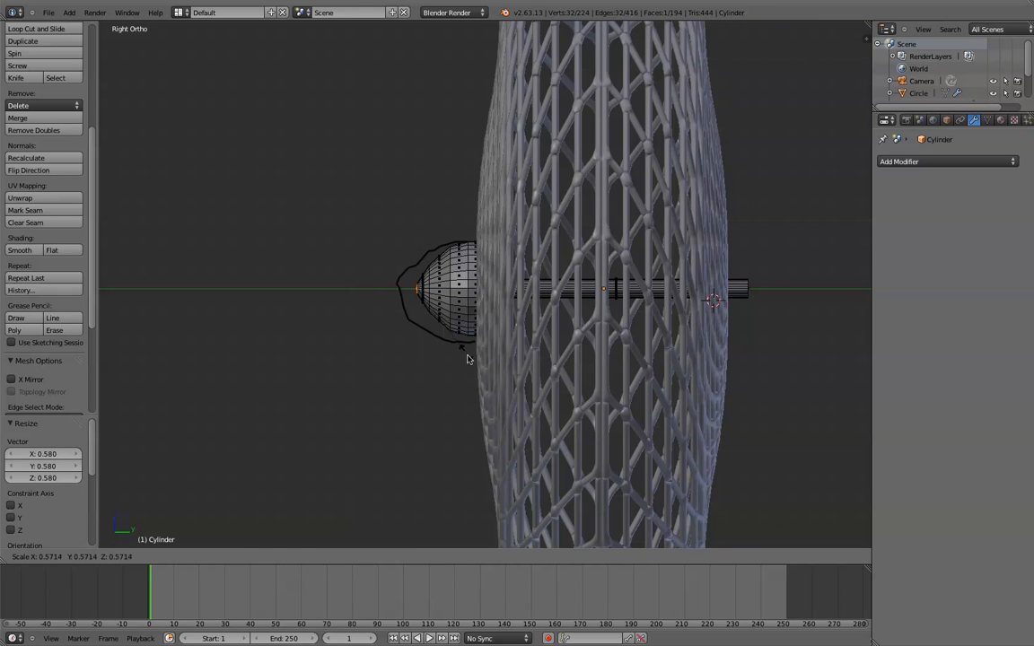
click(468, 361)
scroll(438, 336, up, 3)
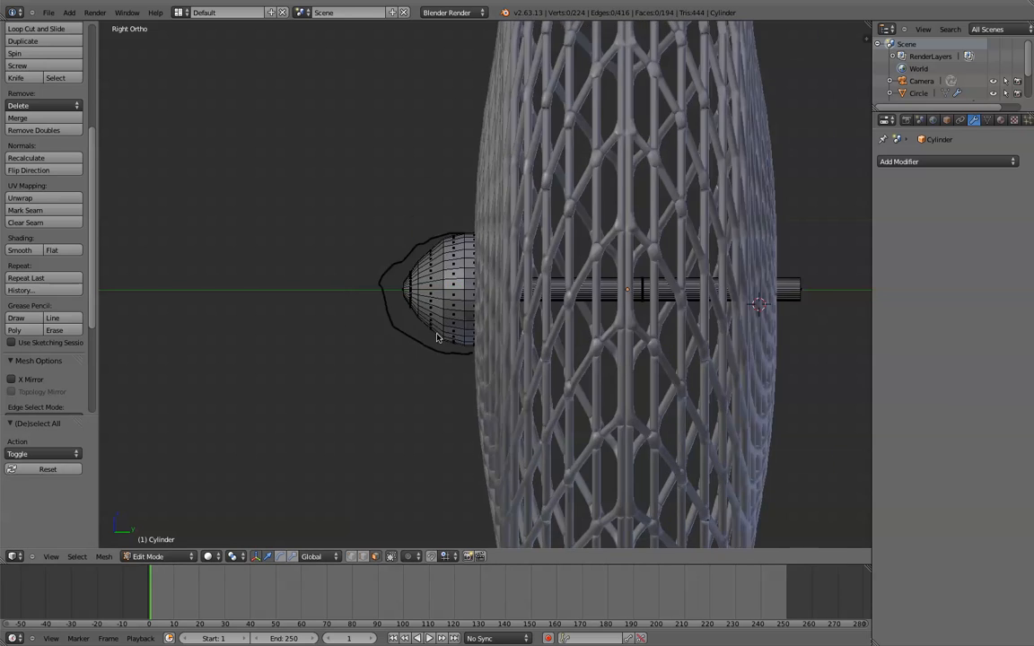
- Return to Object Mode, shade the cylinder smooth and add an Edge Split modifier to it
key(Tab)
scroll(32, 70, up, 3)
click(32, 60)
mouse_move(222, 173)
middle_down()
mouse_move(310, 221)
mouse_move(381, 221)
mouse_move(564, 284)
mouse_move(572, 268)
mouse_move(496, 238)
middle_up()
scroll(495, 238, up, 3)
middle_drag(578, 274, 670, 264)
scroll(667, 251, up, 1)
key(KP_5)
scroll(667, 251, down, 1)
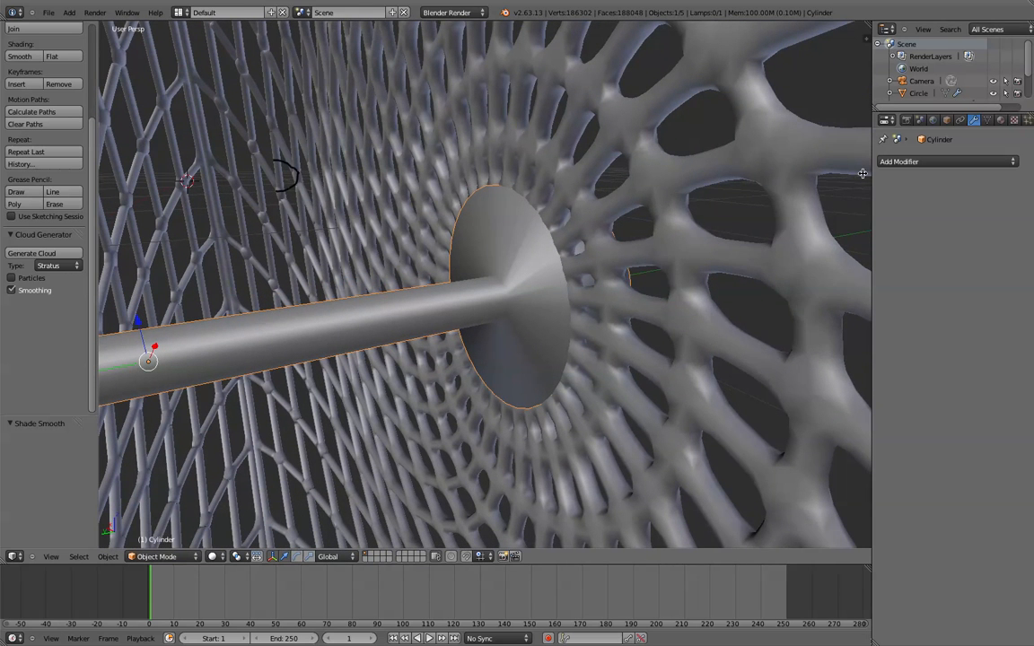
click(898, 159)
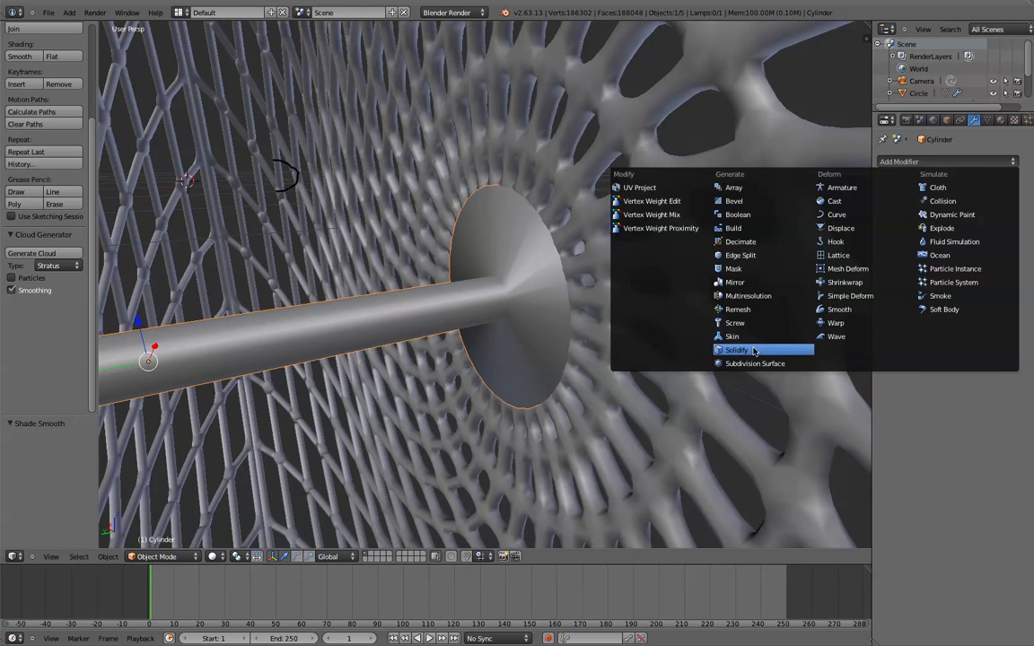
click(756, 257)
- Select the axle's opposite end face in Edit Mode and move it inward along Y, finishing with a move of about 0.114
middle_drag(690, 302, 325, 368)
scroll(676, 304, up, 1)
key(Tab)
right_click(390, 439)
middle_drag(390, 439, 475, 430)
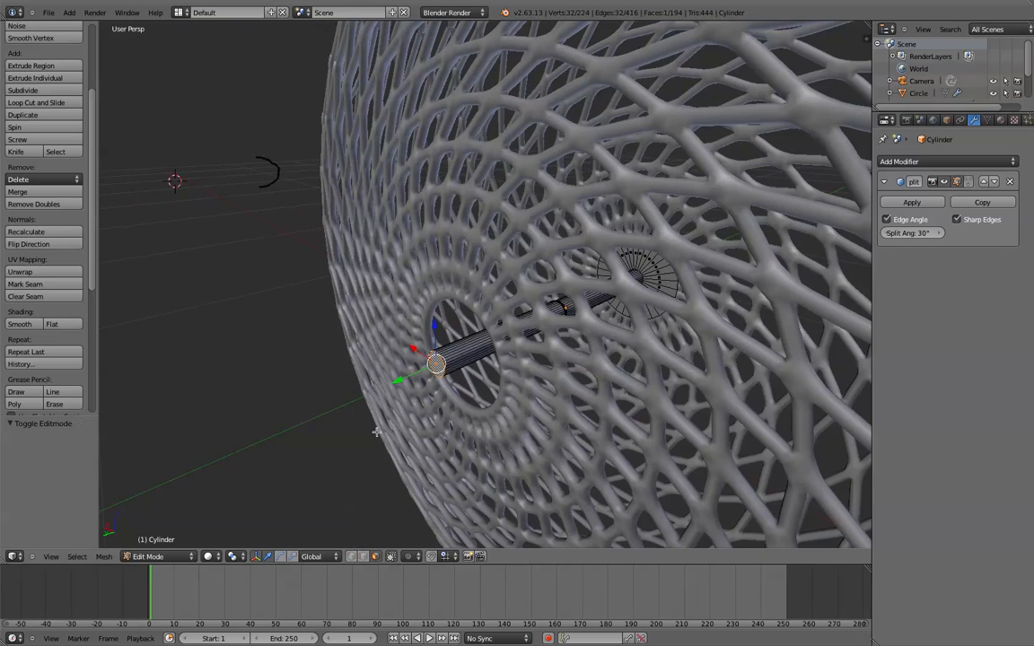
middle_drag(403, 366, 522, 342)
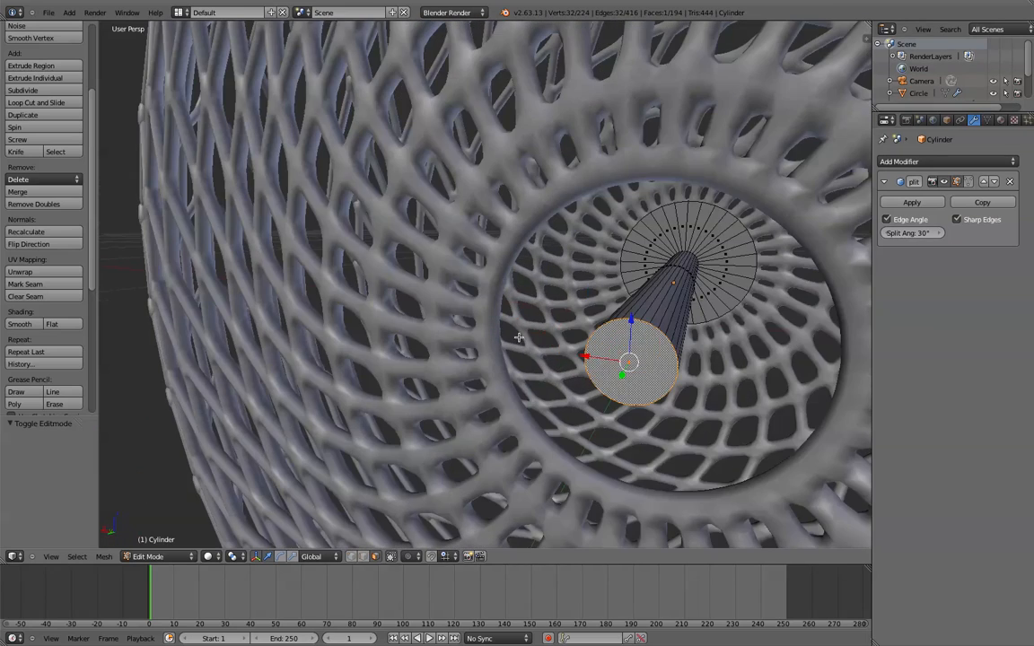
middle_drag(667, 363, 634, 364)
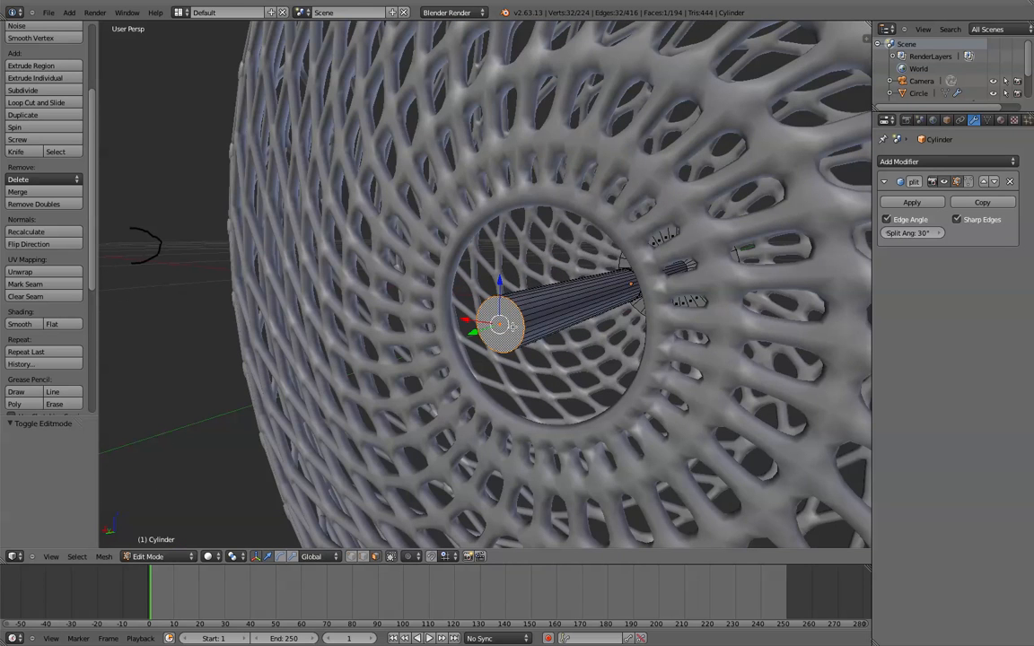
scroll(499, 318, up, 3)
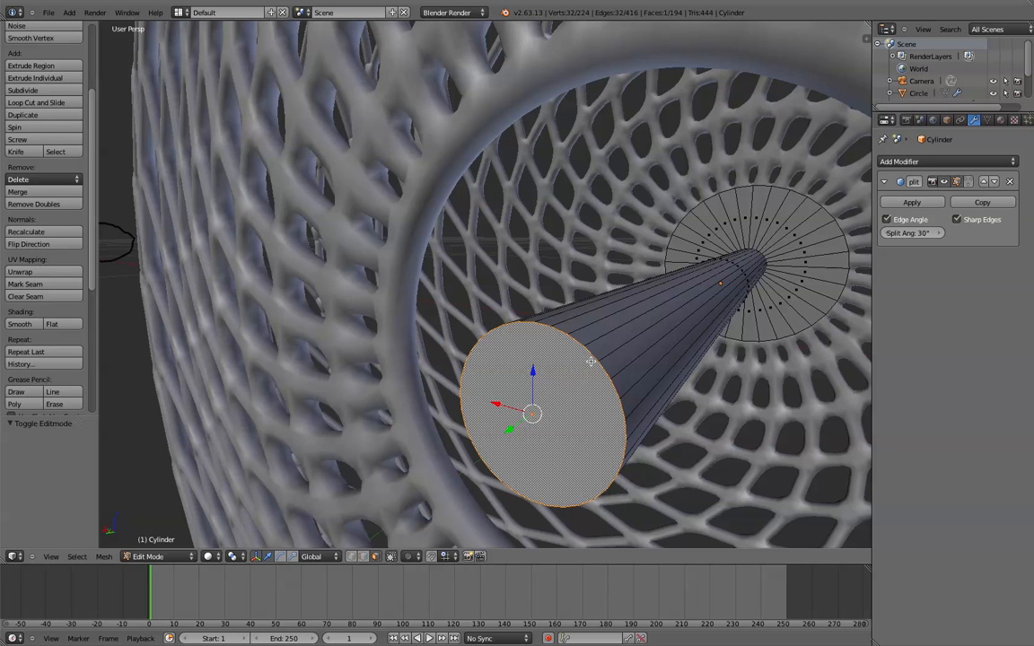
drag(508, 429, 542, 390)
scroll(542, 390, down, 4)
scroll(542, 391, down, 2)
middle_drag(542, 390, 518, 404)
drag(390, 347, 436, 342)
- In a right orthographic wireframe view, extrude the axle's end face in place and scale it by about 3.05
key(KP_3)
key(KP_5)
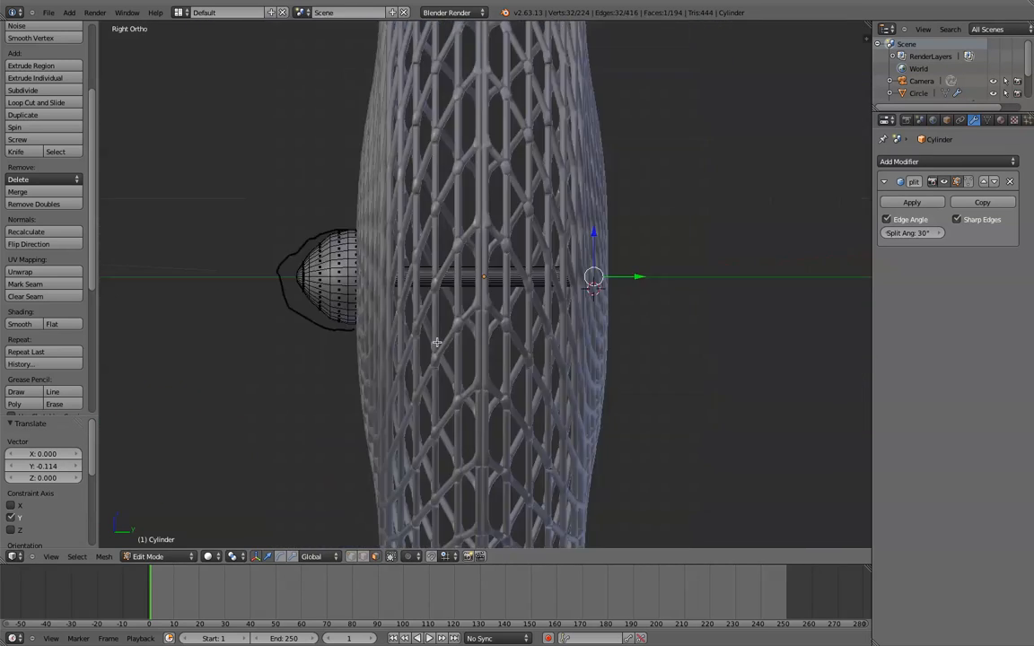
mouse_move(580, 233)
shift+middle_down()
mouse_move(557, 231)
mouse_move(536, 248)
mouse_move(524, 240)
mouse_move(498, 258)
shift+middle_up()
key(z)
scroll(579, 243, up, 1)
scroll(504, 259, up, 2)
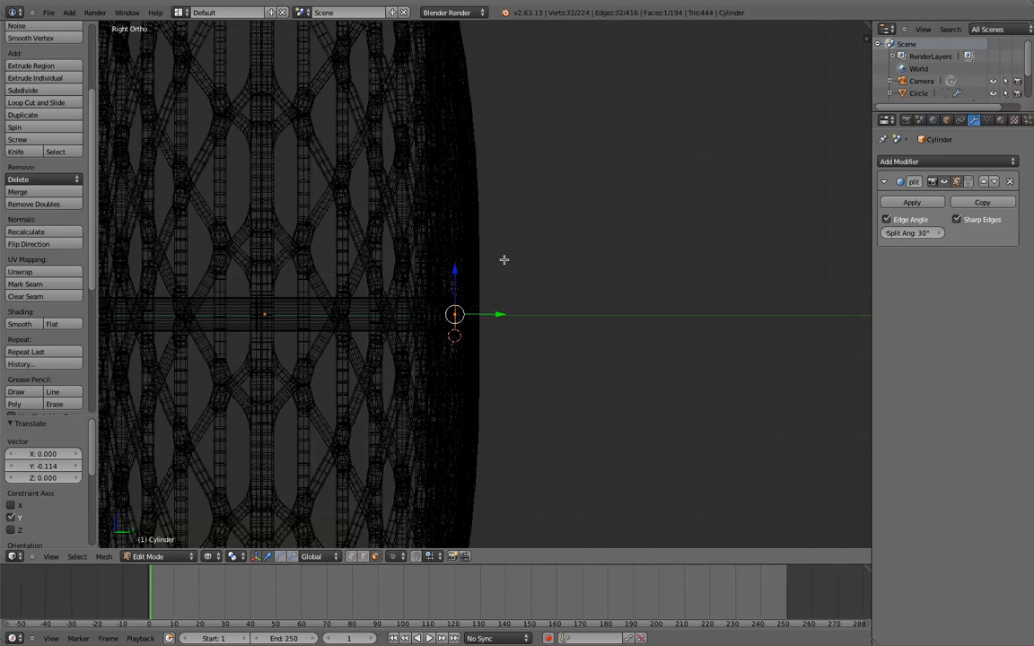
key(e)
right_click(504, 259)
key(s)
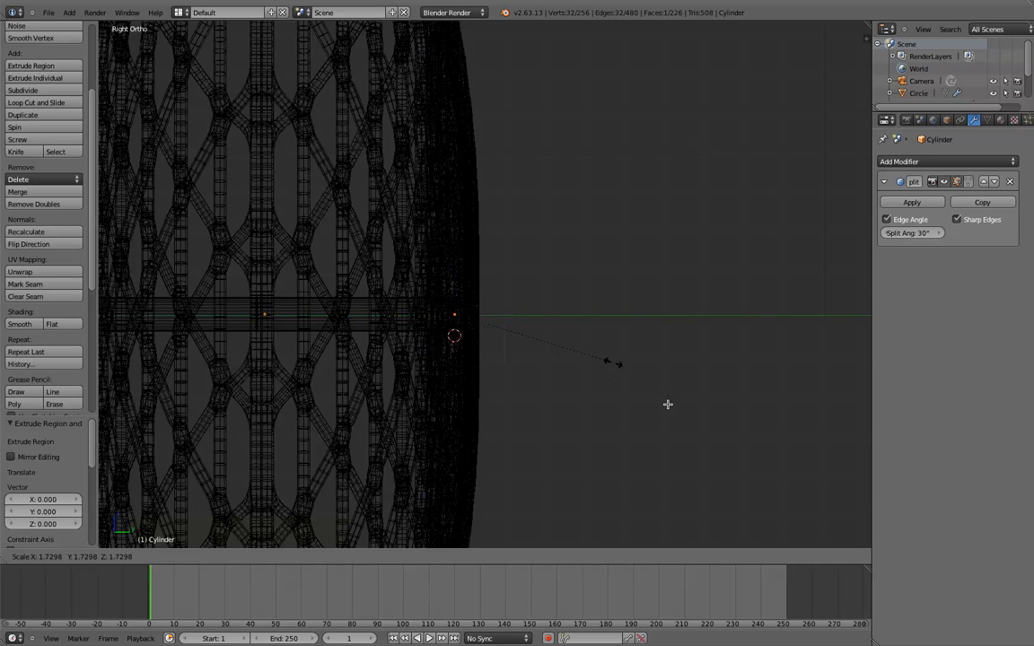
click(709, 439)
- Scale the new end face by a further 2.096 or so and extrude it about 0.88 outward from the hub
scroll(628, 403, down, 2)
middle_drag(609, 392, 644, 392)
key(s)
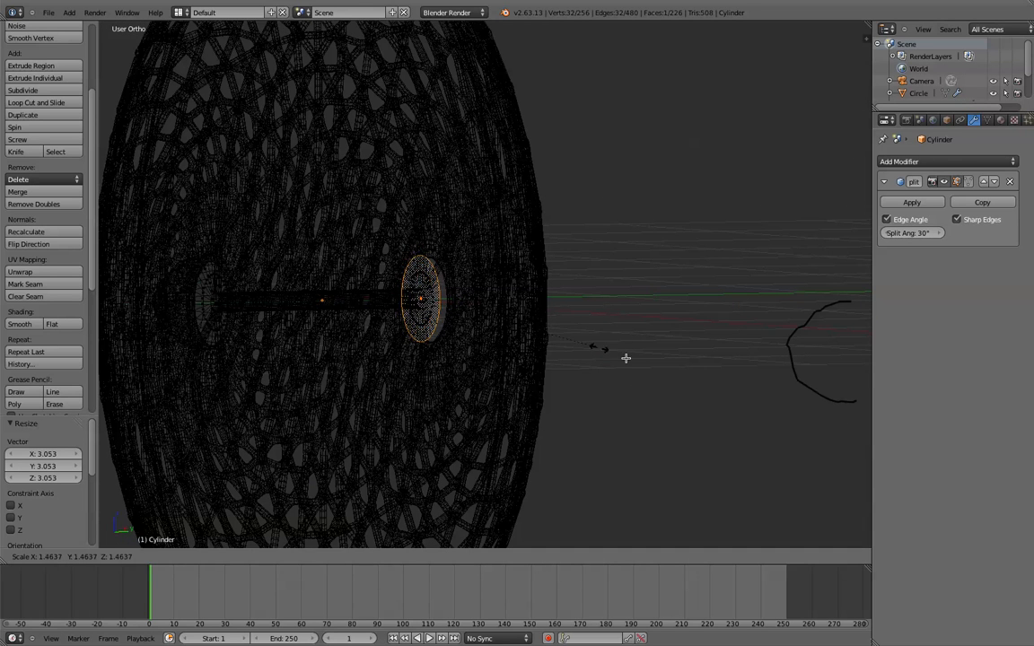
click(692, 376)
middle_drag(692, 376, 569, 370)
key(e)
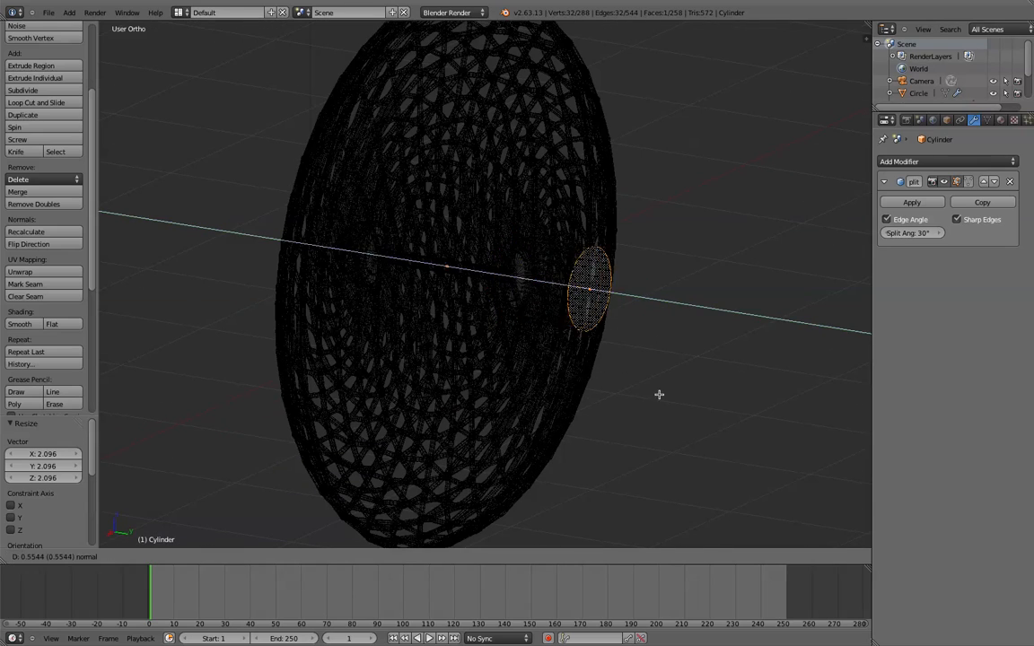
click(664, 394)
- Add a loop cut around the thick hub cylinder and slide it close to the lattice, using solid display
scroll(553, 340, down, 2)
key(z)
mouse_move(552, 339)
middle_down()
mouse_move(591, 355)
mouse_move(524, 340)
mouse_move(549, 366)
mouse_move(549, 340)
middle_up()
scroll(550, 337, up, 2)
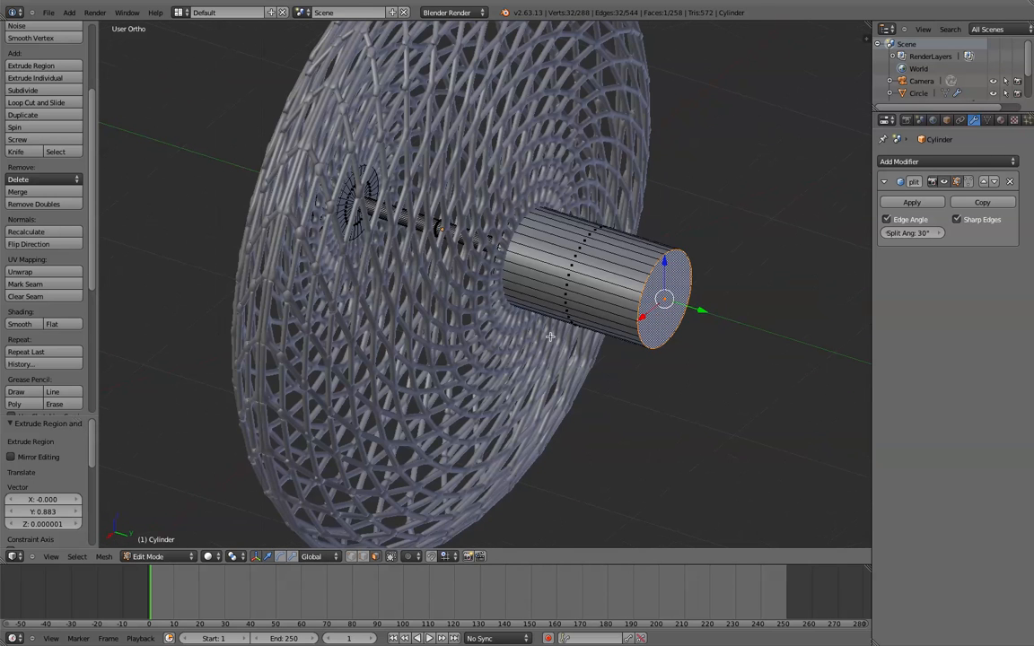
key(a)
key(ctrl+r)
click(575, 219)
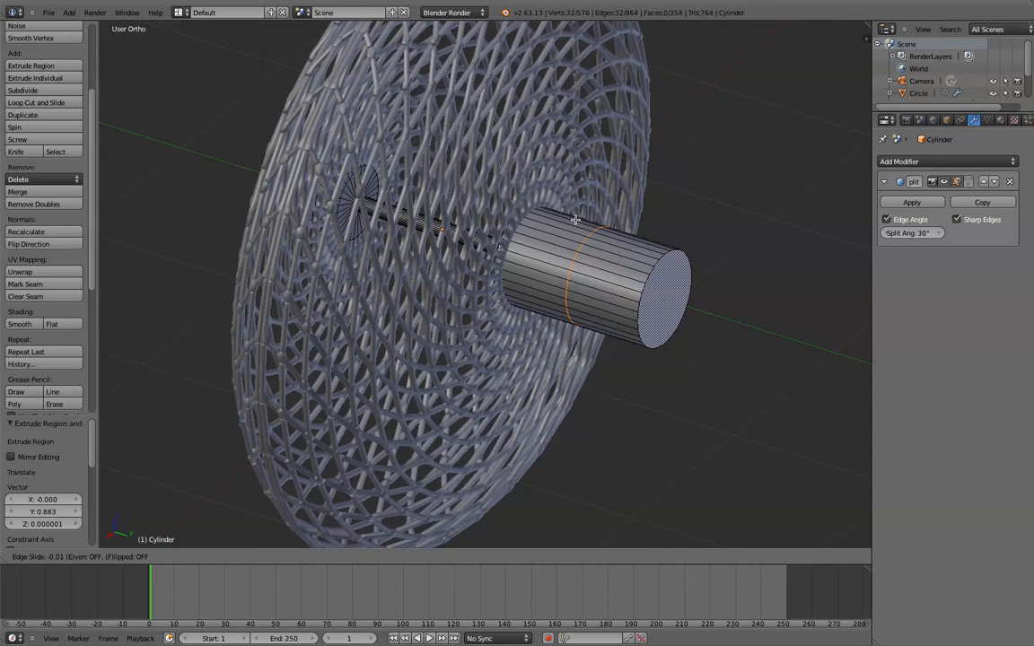
click(521, 211)
key(a)
- Box-select the side faces beyond the loop cut, extrude them in place and scale them about 1.894 in X and Z
key(KP_1)
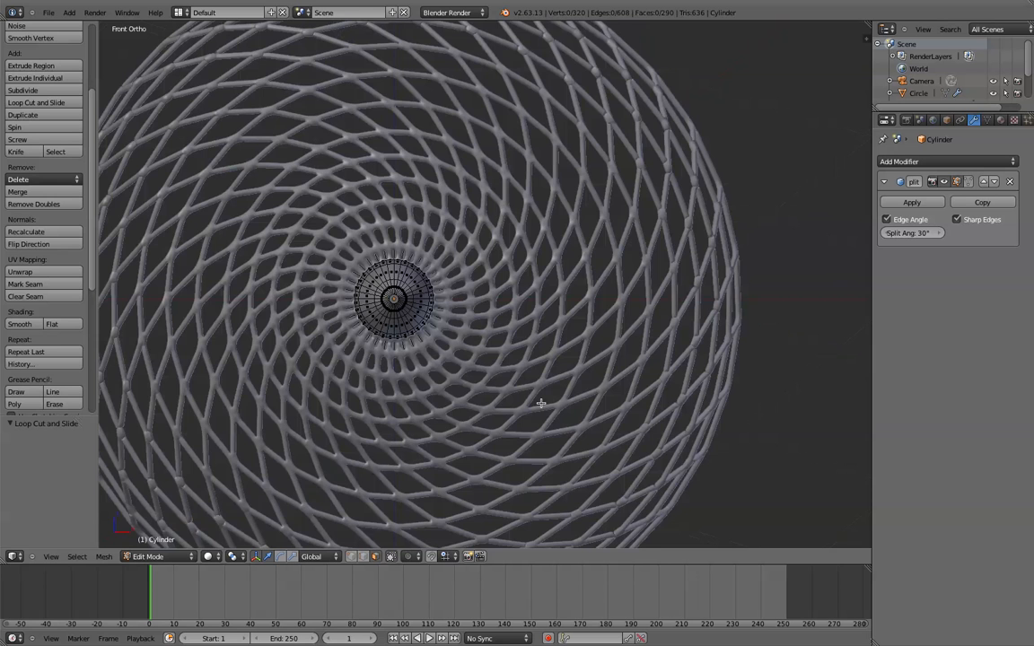
key(KP_3)
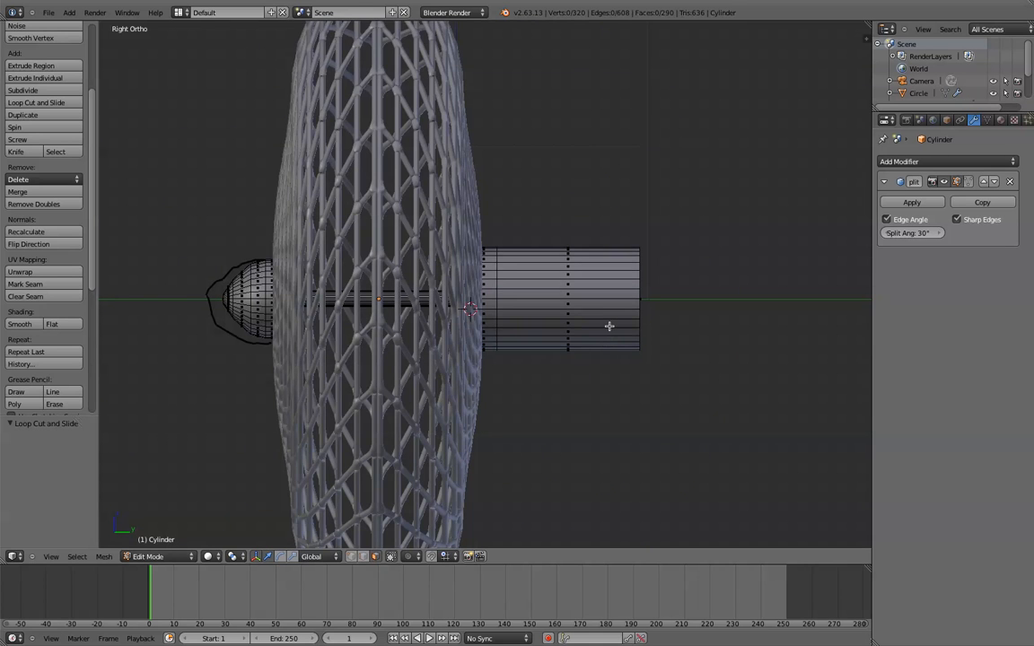
key(z)
key(b)
mouse_move(526, 205)
mouse_down()
mouse_move(727, 449)
mouse_move(590, 468)
mouse_up()
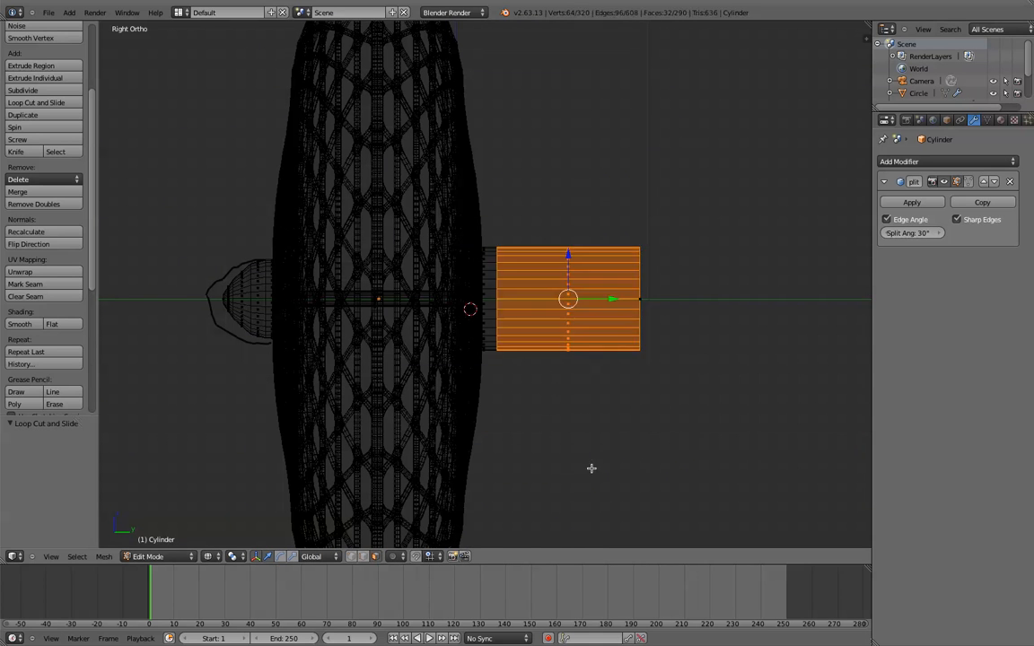
key(e)
right_click(603, 457)
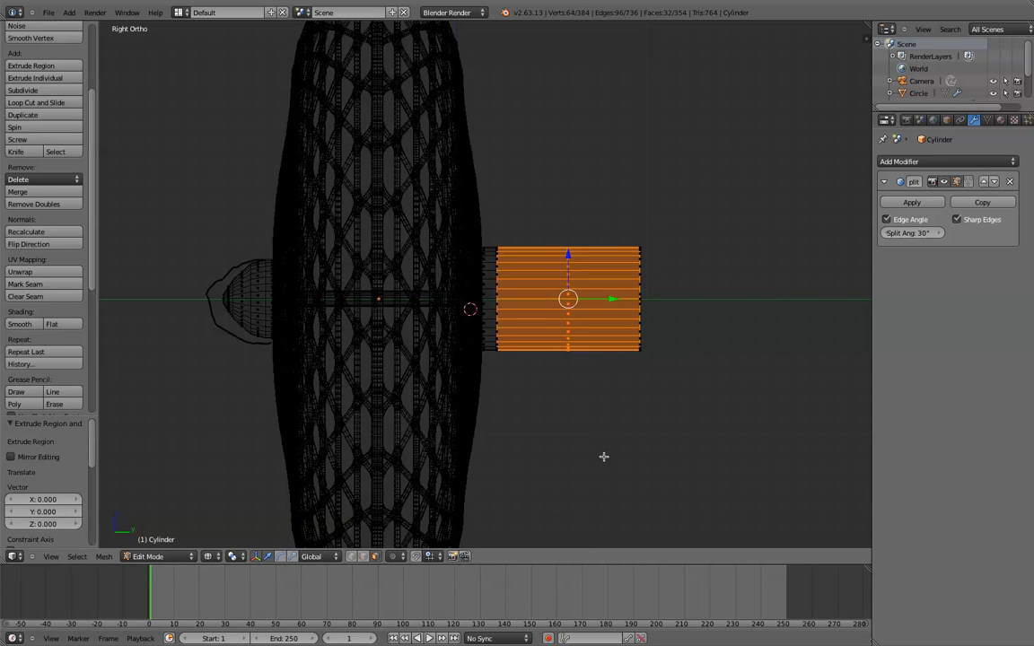
key(s)
key(y)
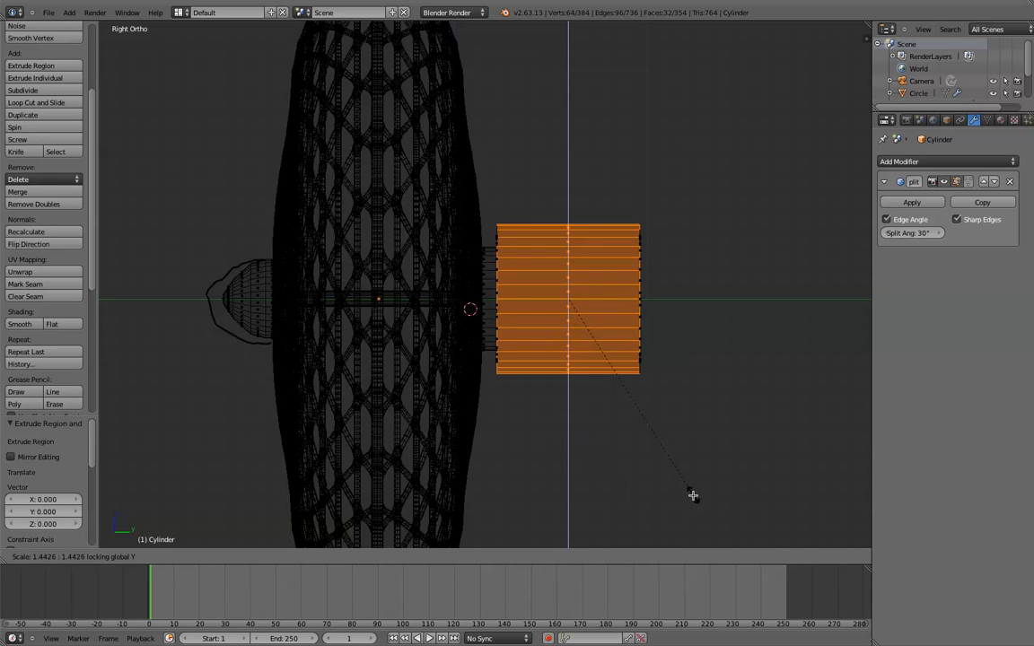
click(765, 527)
- Select the hub cylinder's central end face in solid display and extrude it about 0.09 inward to form a recess
middle_drag(735, 489, 604, 450)
scroll(533, 287, up, 4)
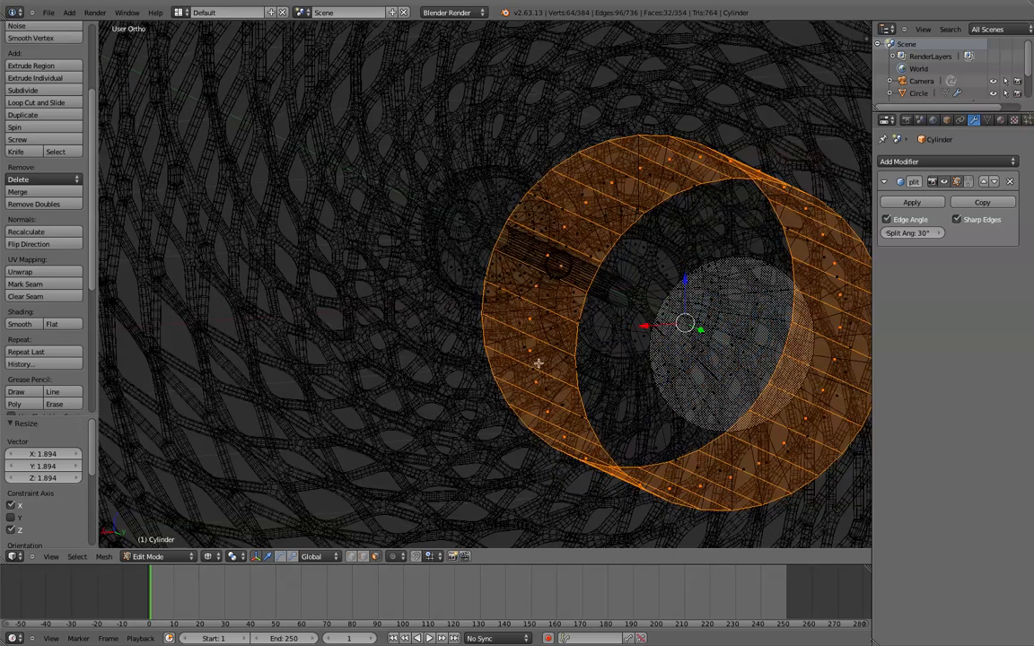
scroll(707, 270, down, 4)
middle_drag(514, 271, 561, 311)
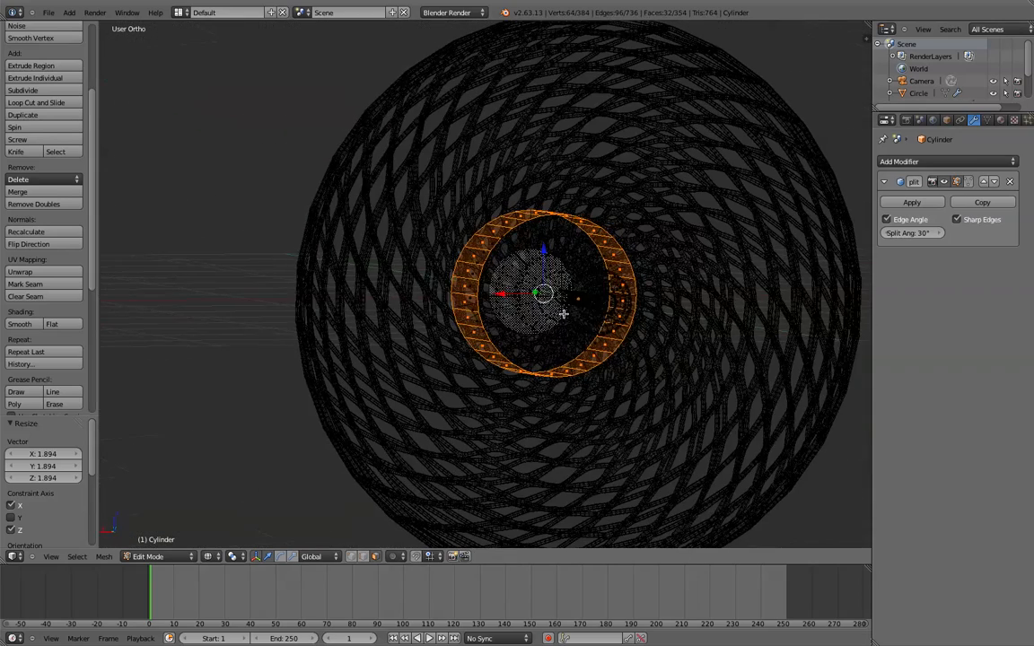
key(Tab)
key(z)
key(Tab)
scroll(552, 287, up, 3)
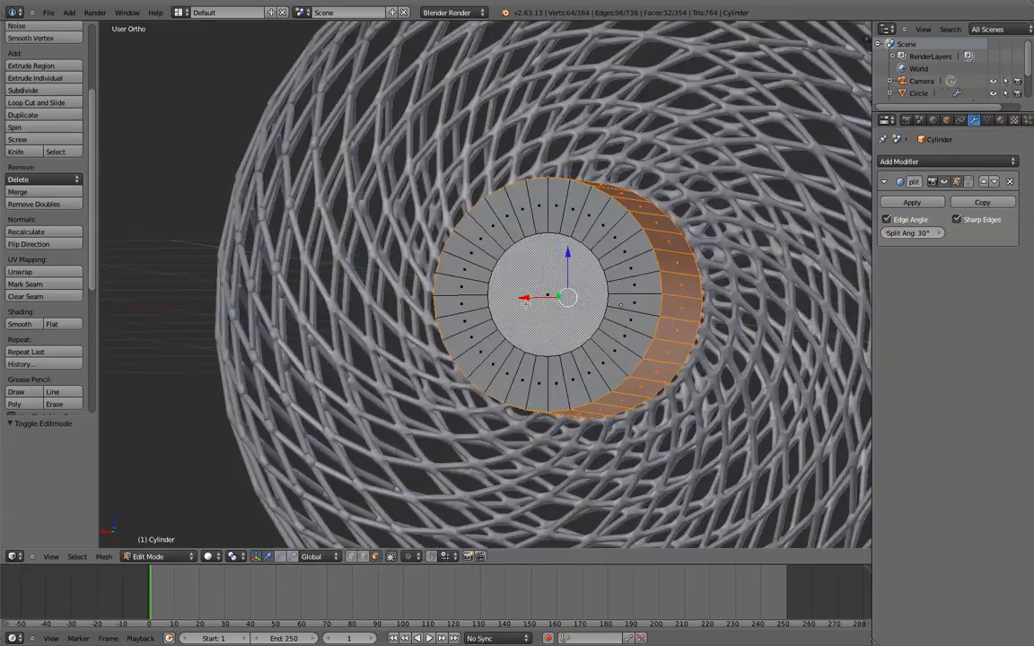
middle_drag(520, 302, 479, 346)
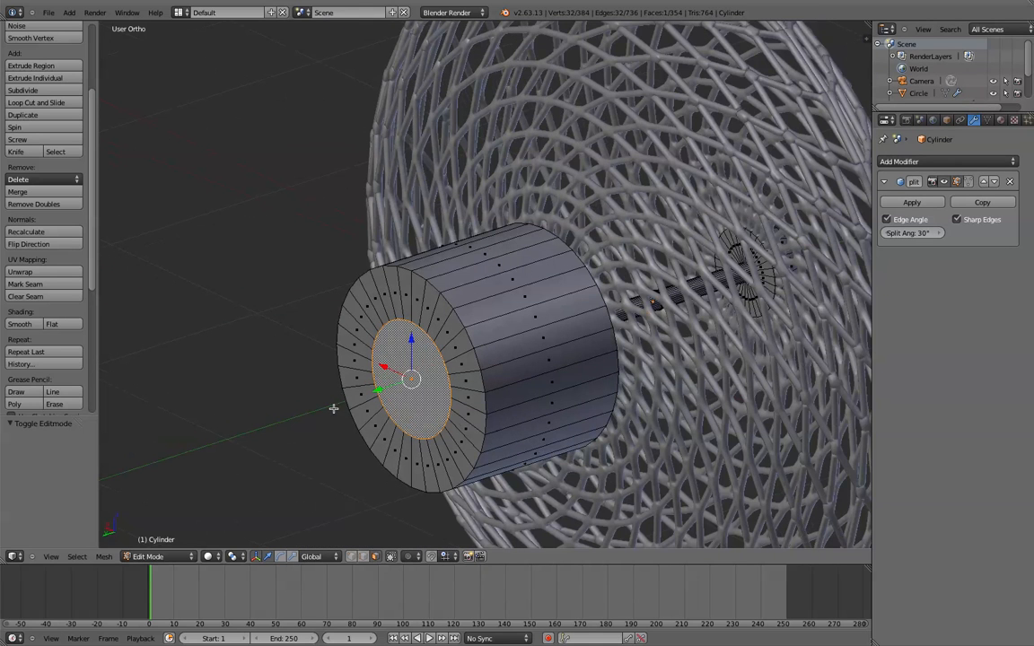
key(e)
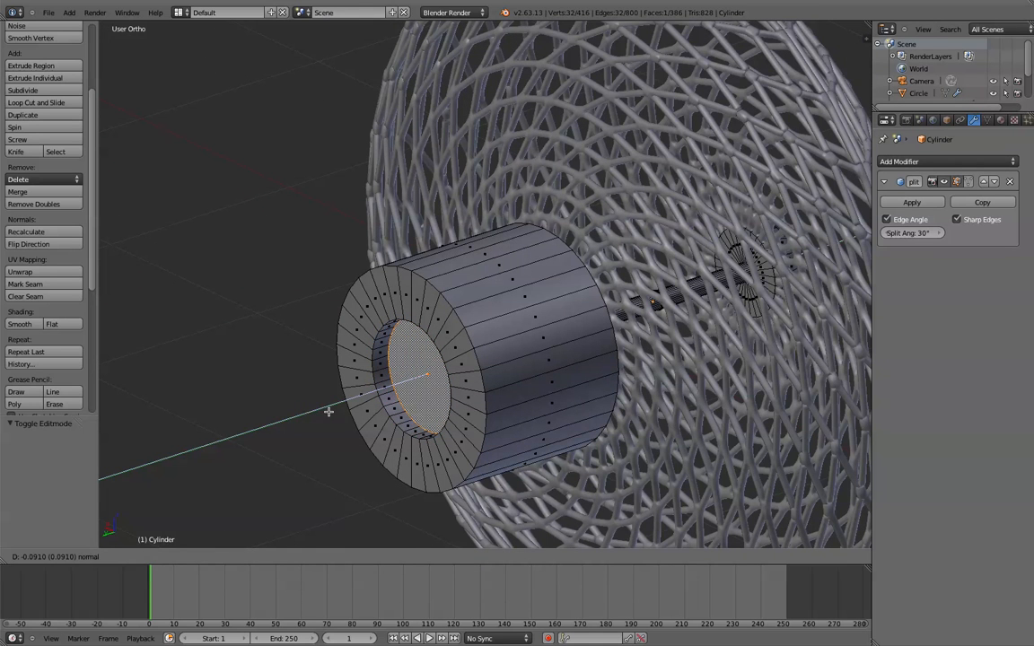
click(329, 411)
key(a)
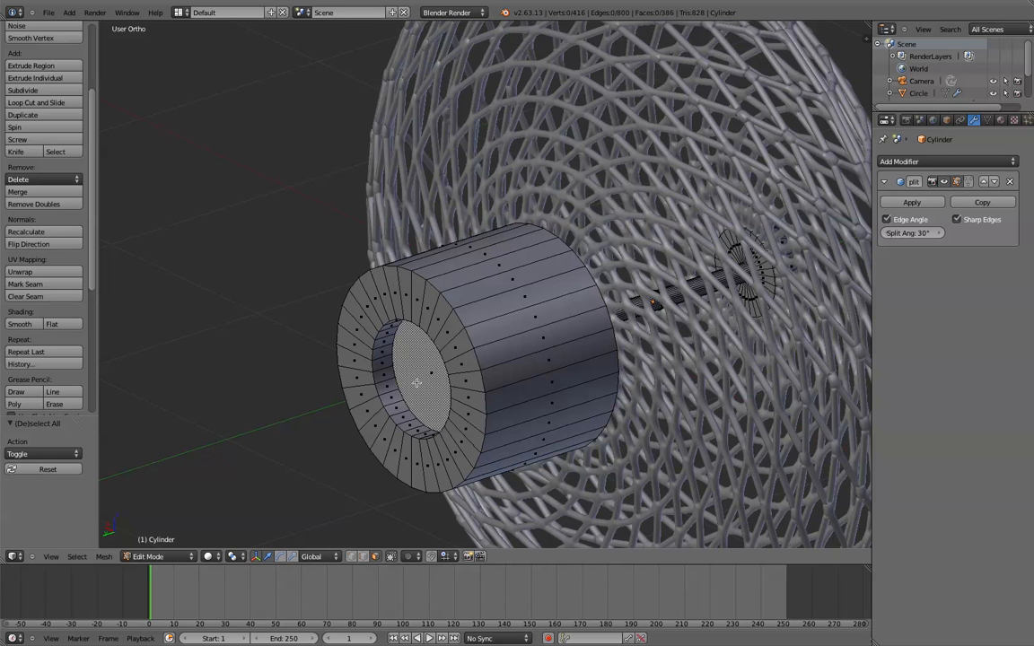
- Add a centred loop cut around the ring-shaped end face surrounding the recess
key(ctrl+r)
click(447, 346)
right_click(431, 367)
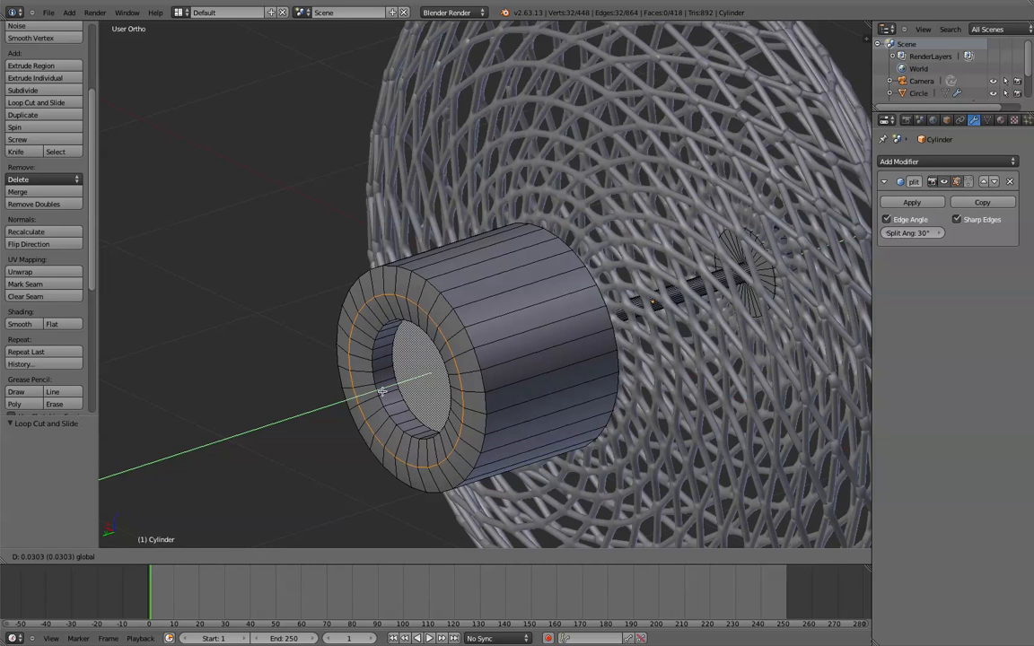
- Finish moving the new edge loop on the hub's ring-shaped end face slightly outward and check the profile from the side
right_click(395, 381)
key(Tab)
middle_drag(483, 371, 445, 381)
key(KP_1)
key(KP_3)
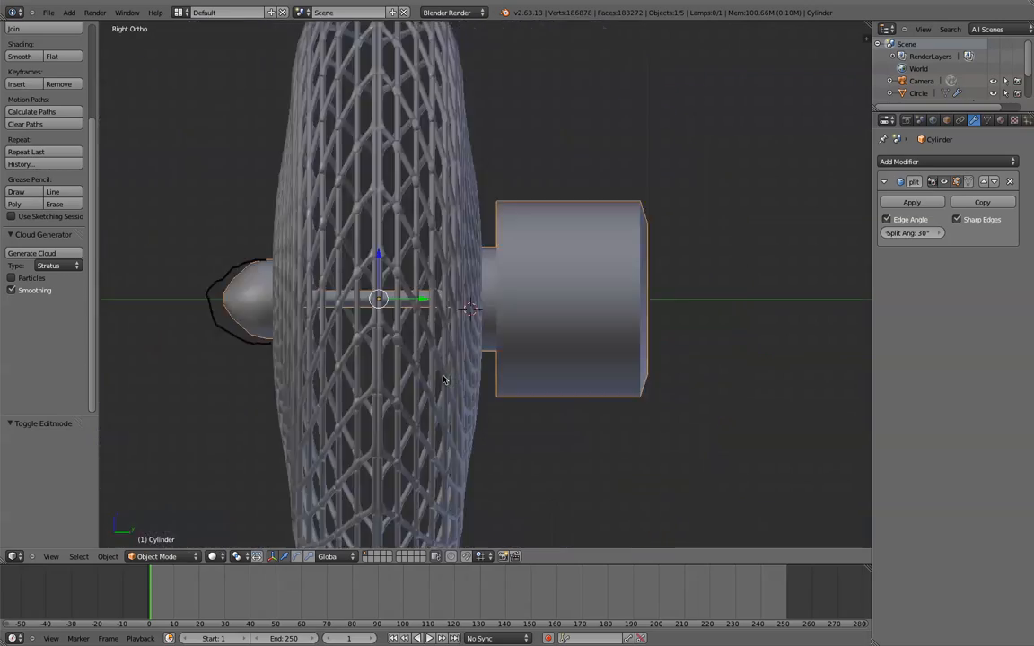
shift+middle_drag(470, 304, 344, 322)
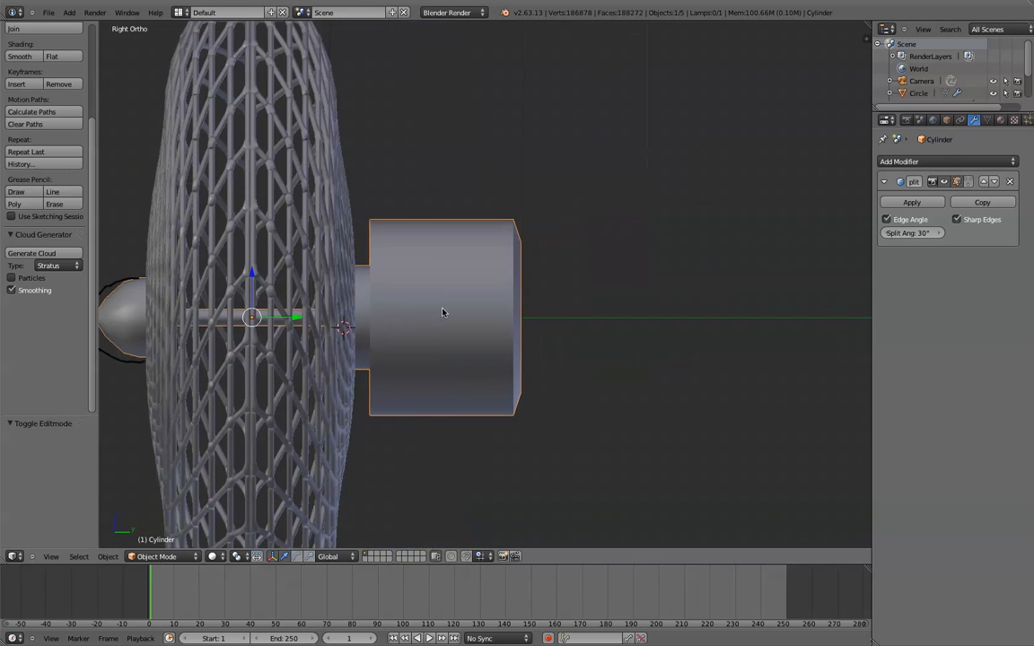
- Box-select the hub's outer end vertices in wireframe, move them 0.141 along Y and scale them to 0.637
key(Tab)
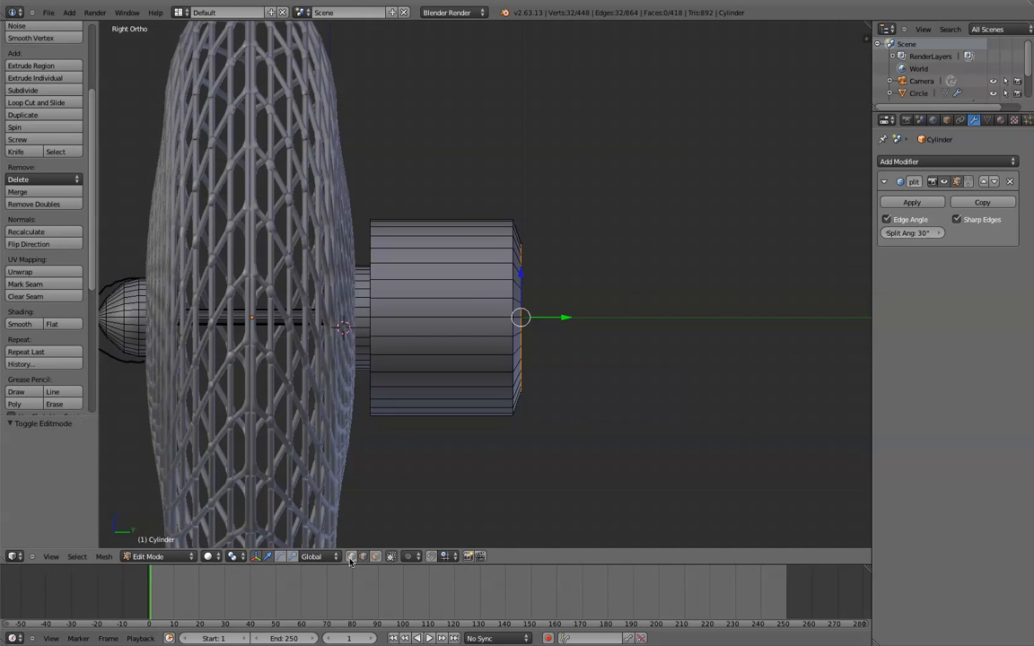
key(z)
key(a)
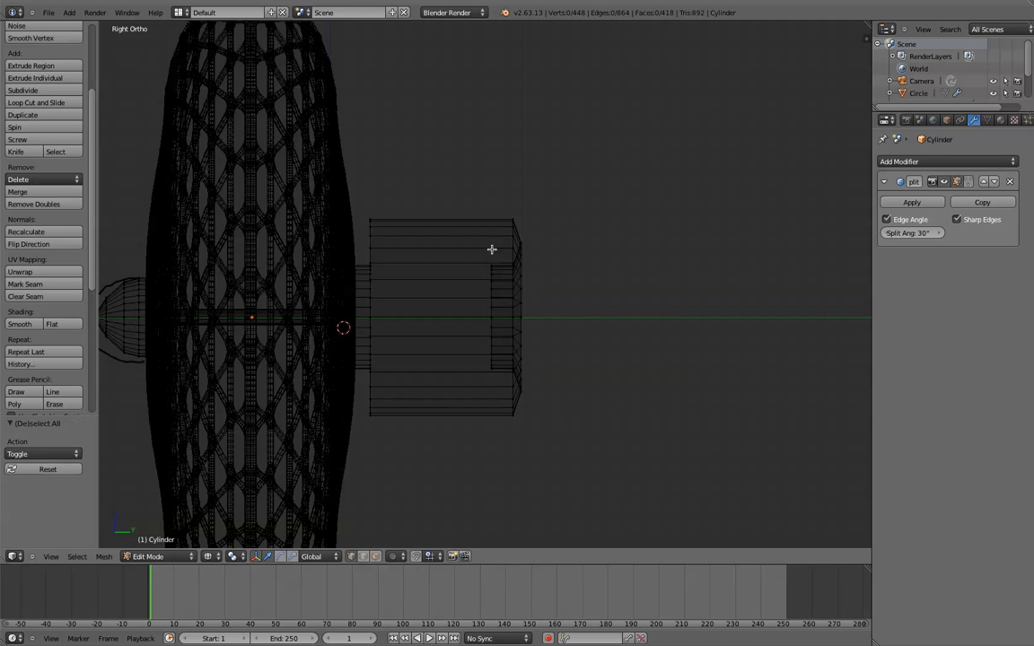
key(b)
drag(448, 185, 575, 369)
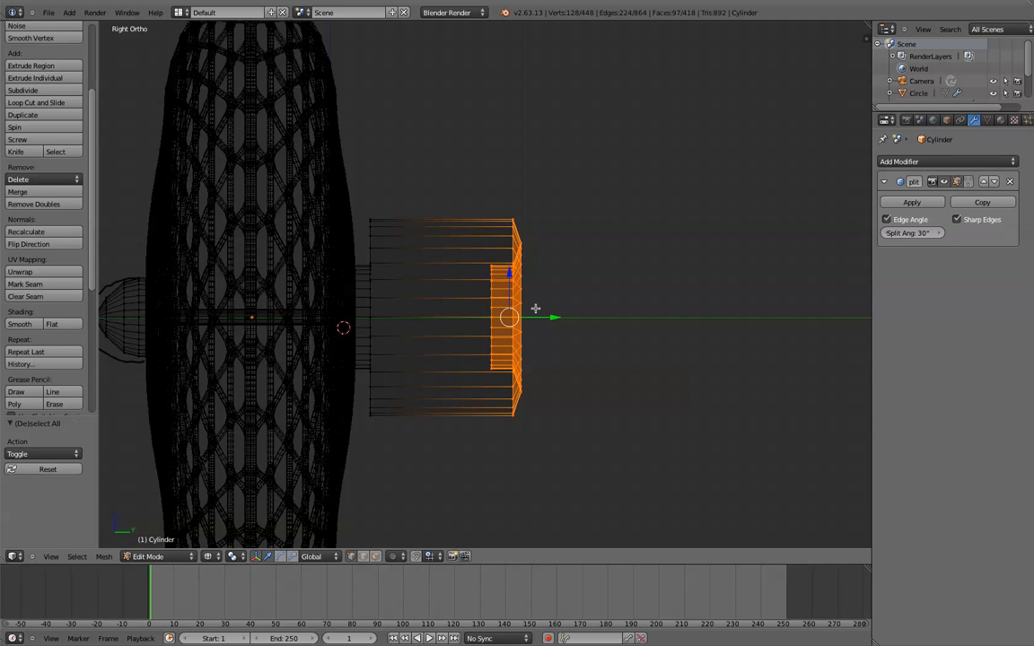
drag(550, 316, 576, 321)
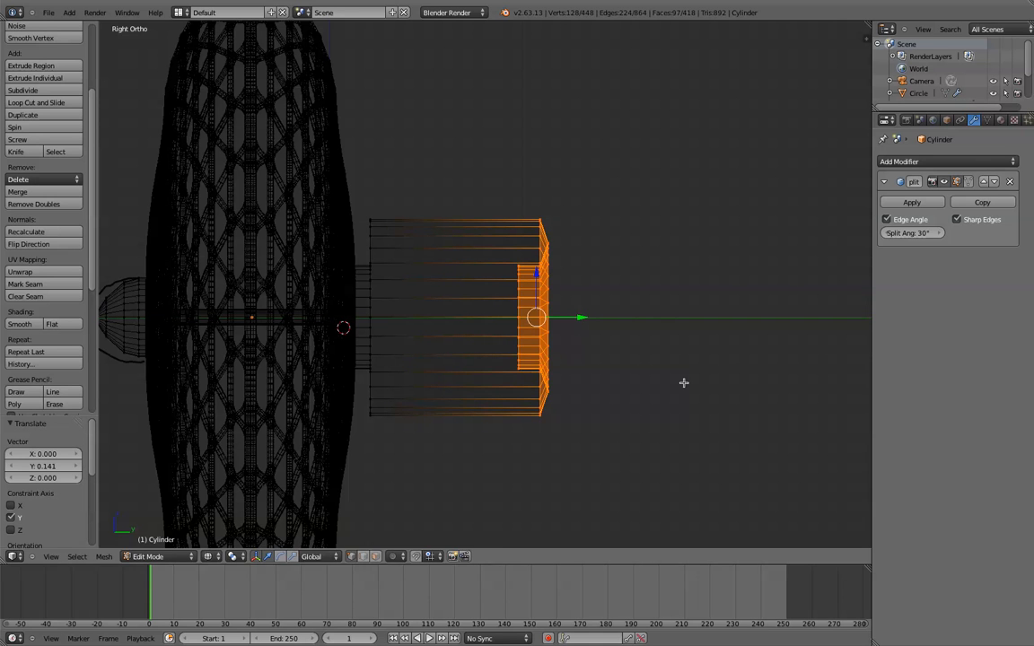
key(s)
click(650, 360)
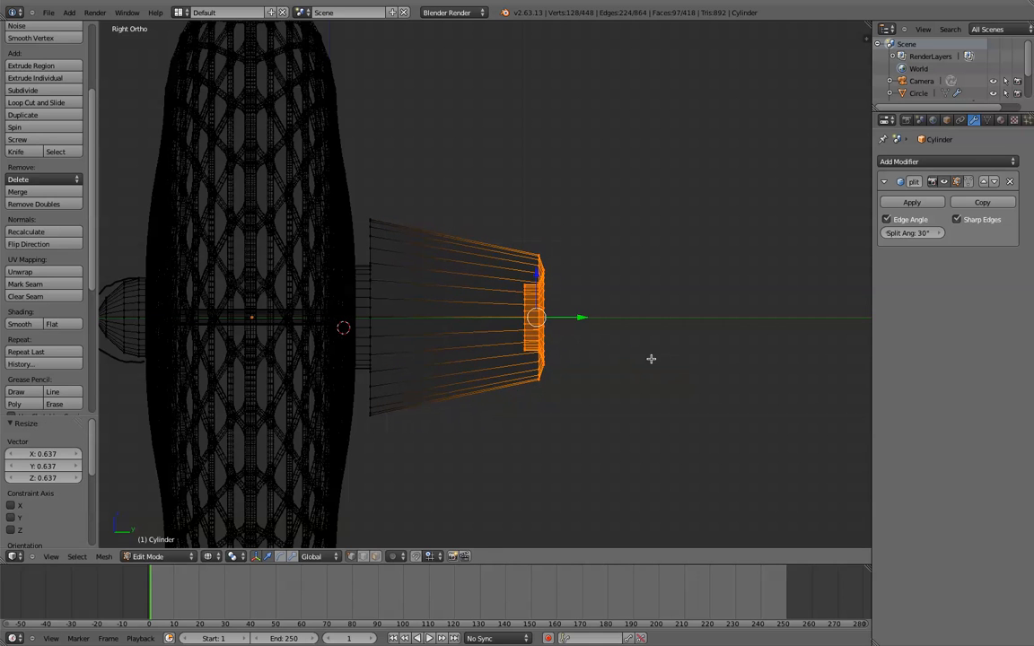
- Add a centred loop cut around the tapered hub and scale it up by about 1.09 to round the profile
scroll(652, 359, down, 2)
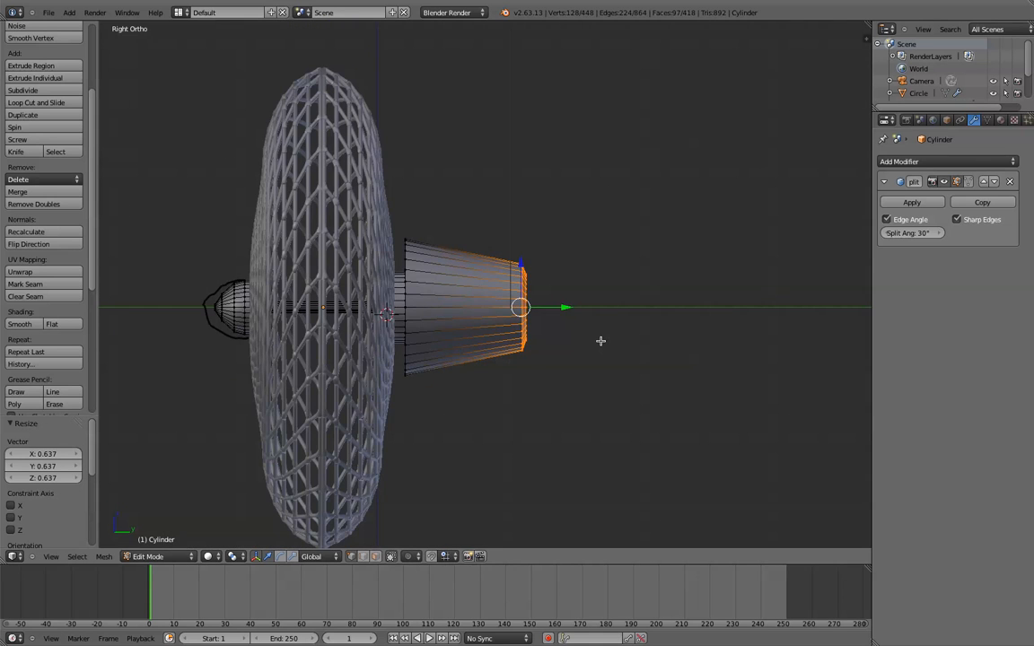
key(ctrl+r)
click(503, 284)
right_click(502, 284)
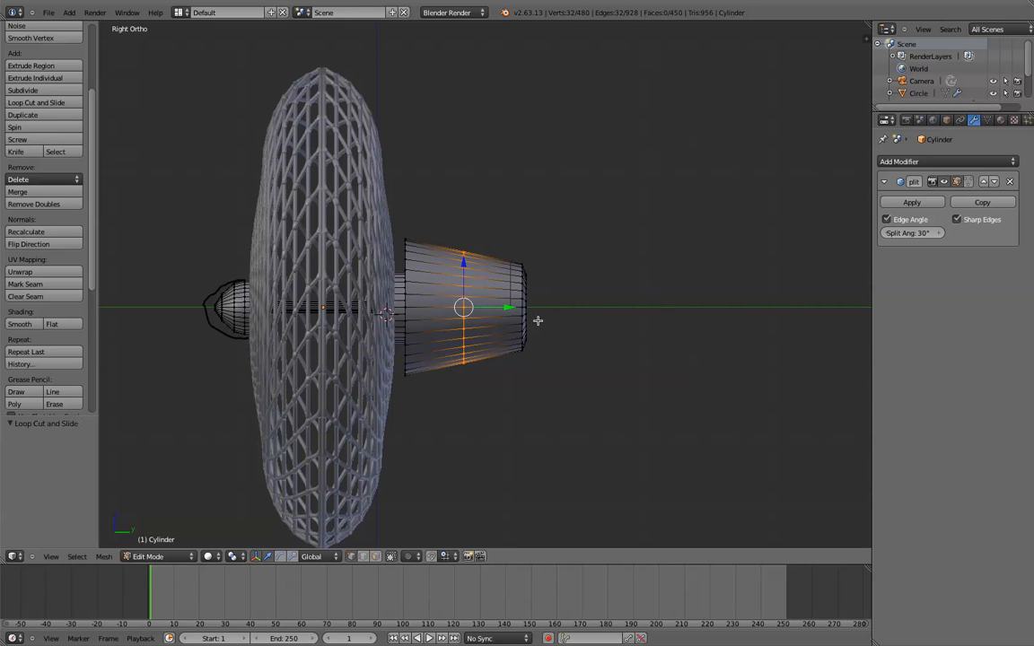
key(s)
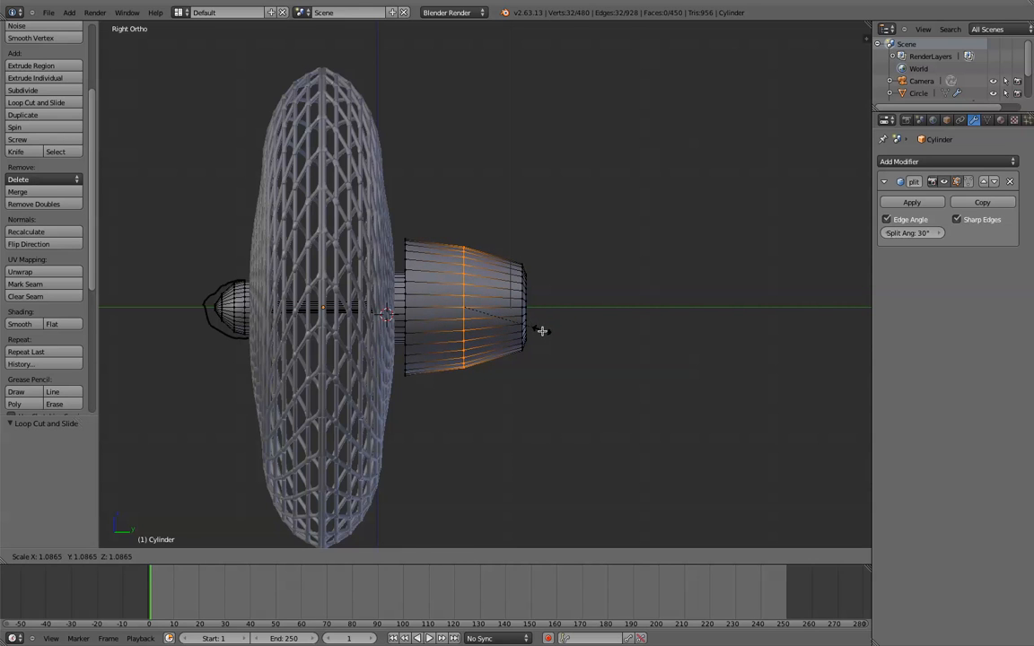
click(544, 331)
key(a)
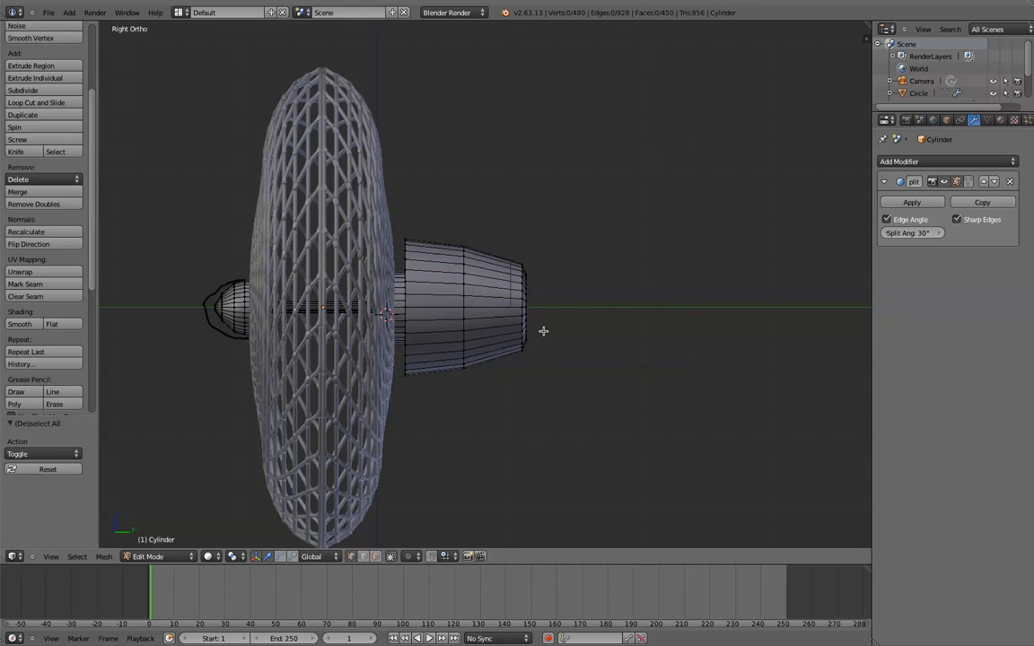
- Add a Subdivision Surface modifier to the cylinder and set its viewport subdivisions to 2
click(900, 160)
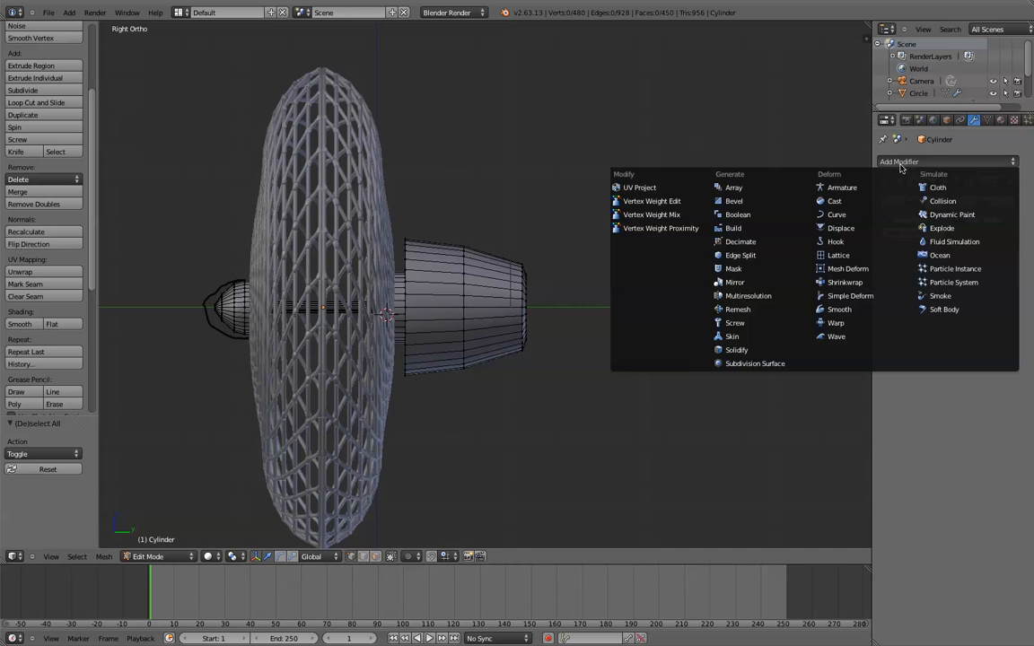
click(735, 361)
scroll(642, 315, up, 3)
middle_drag(640, 311, 655, 318)
scroll(655, 316, up, 3)
scroll(656, 315, down, 3)
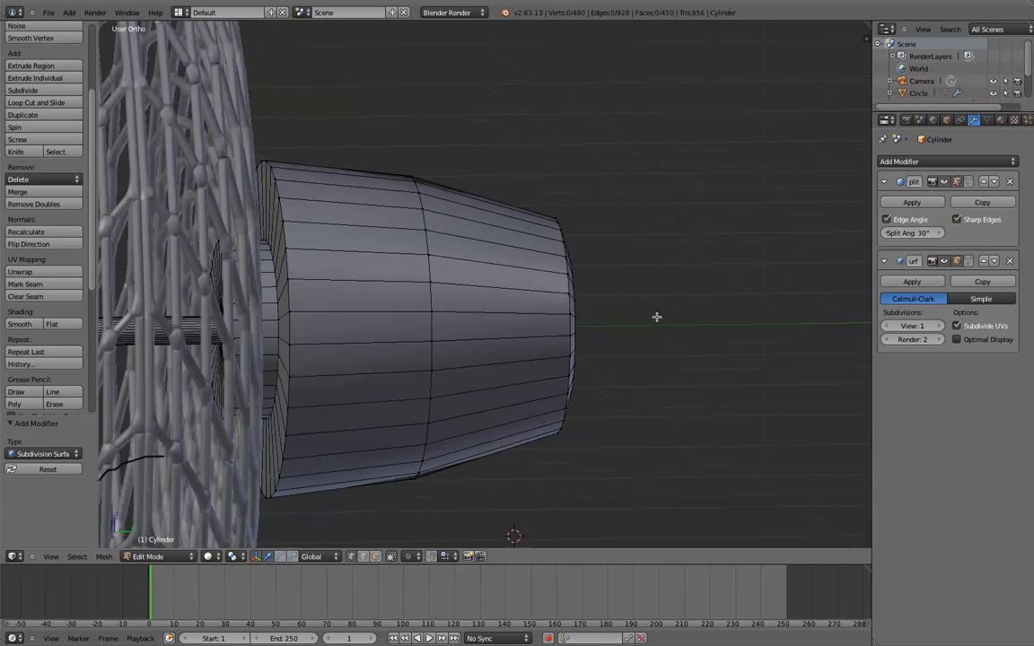
click(940, 326)
- Check the subdivided hub from its recessed end and move the Edge Split modifier below the Subdivision Surface modifier
middle_drag(700, 341, 473, 351)
scroll(547, 339, up, 1)
key(Tab)
scroll(558, 342, up, 3)
scroll(563, 340, down, 2)
scroll(473, 351, up, 2)
key(Tab)
scroll(473, 351, up, 1)
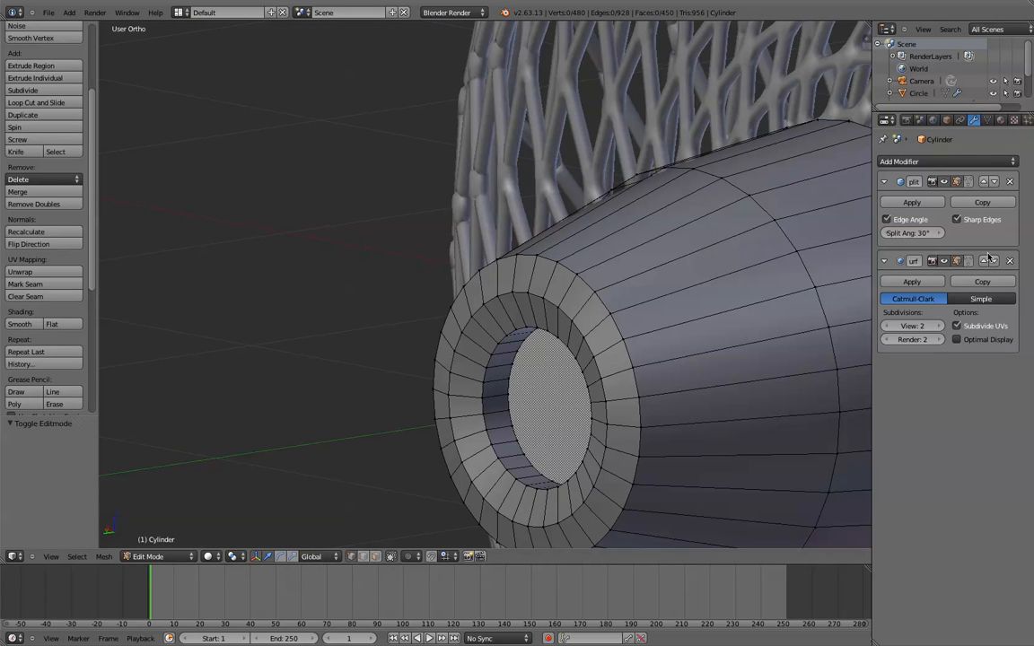
click(993, 183)
middle_drag(594, 328, 639, 364)
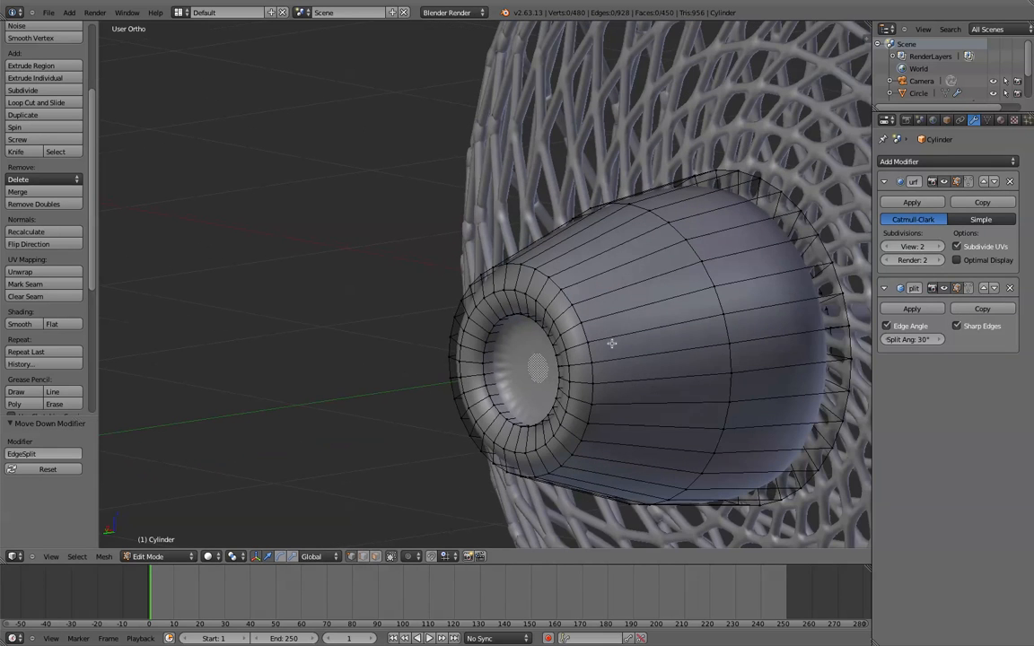
- Select the outer rim edge loop at the hub's recessed end and crease it to sharpen the rim
alt+right_click(577, 317)
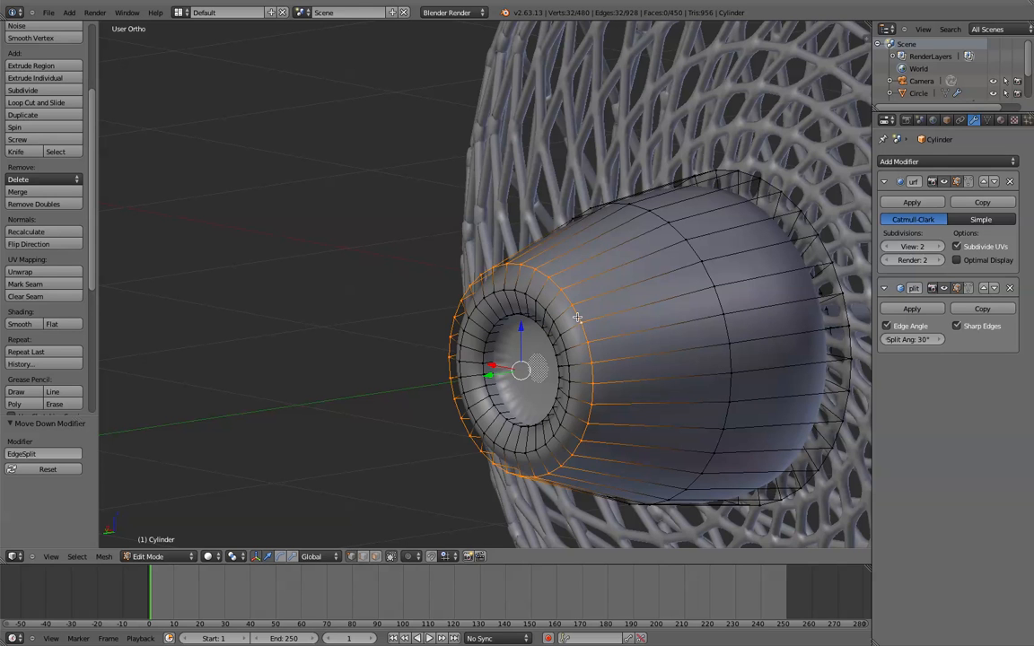
key(shift+e)
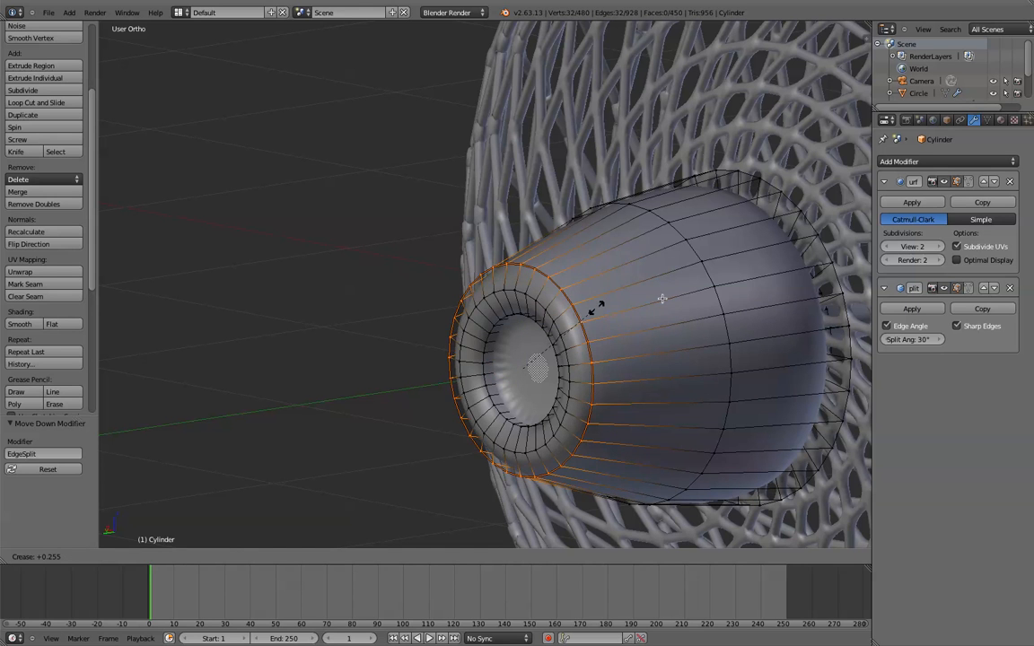
click(786, 324)
key(a)
scroll(780, 320, down, 2)
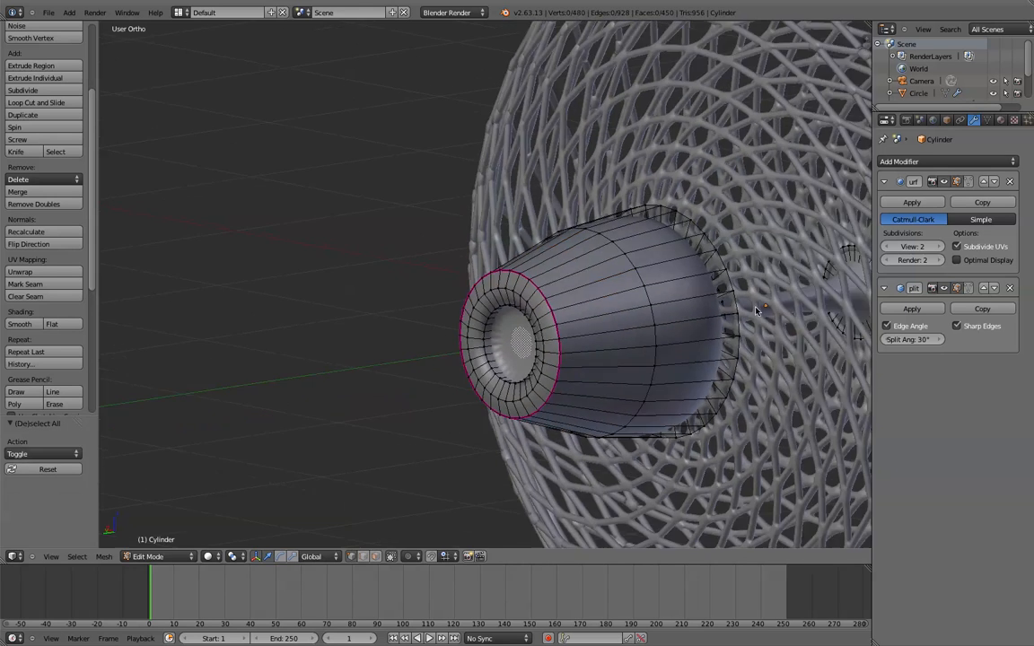
- Examine the smoothed nose cap and the axle's joint with the disc inside the lattice, using perspective view
key(Tab)
scroll(740, 306, down, 4)
middle_drag(740, 306, 624, 305)
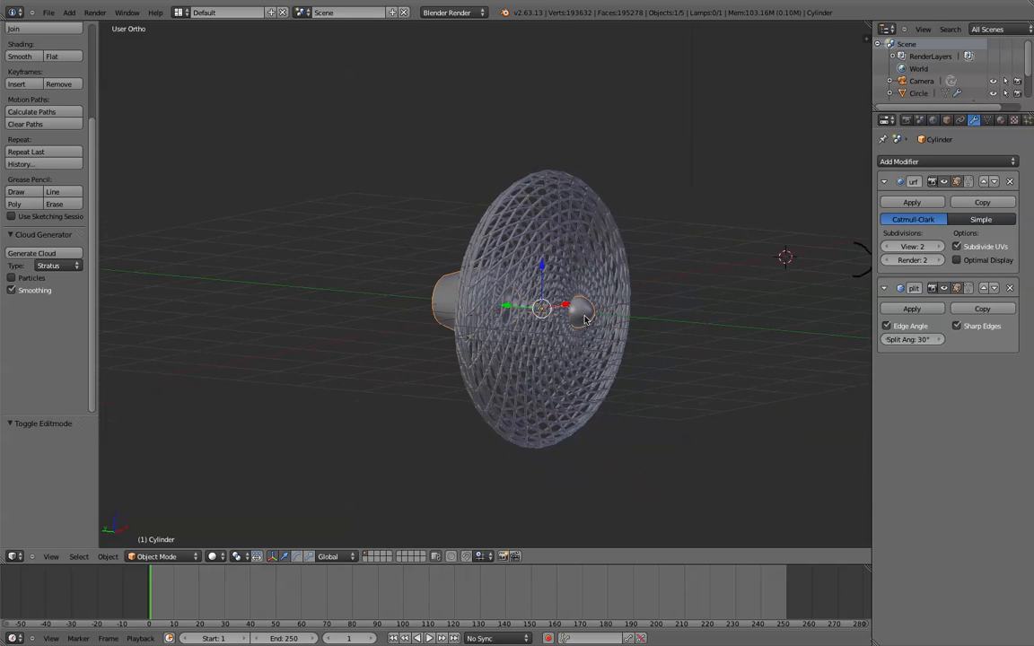
key(Tab)
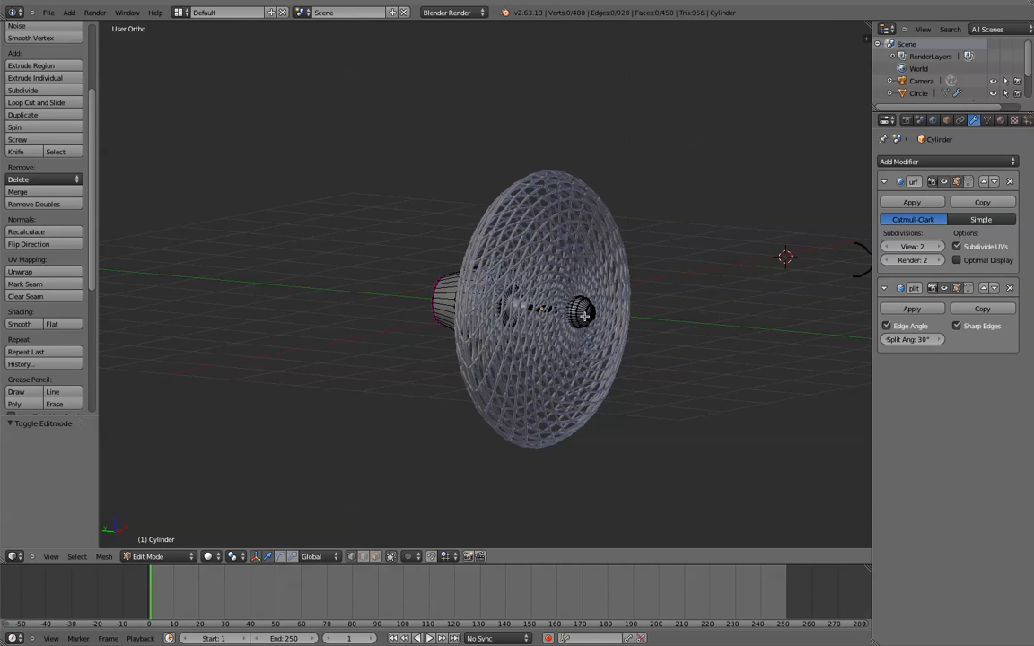
right_click(584, 315)
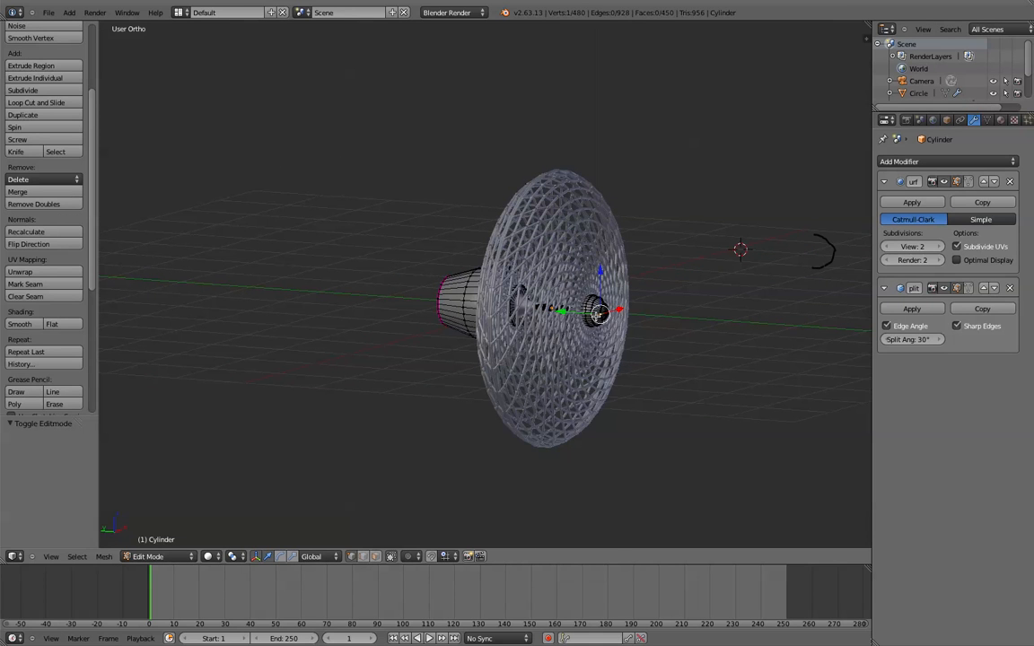
key(ctrl+e)
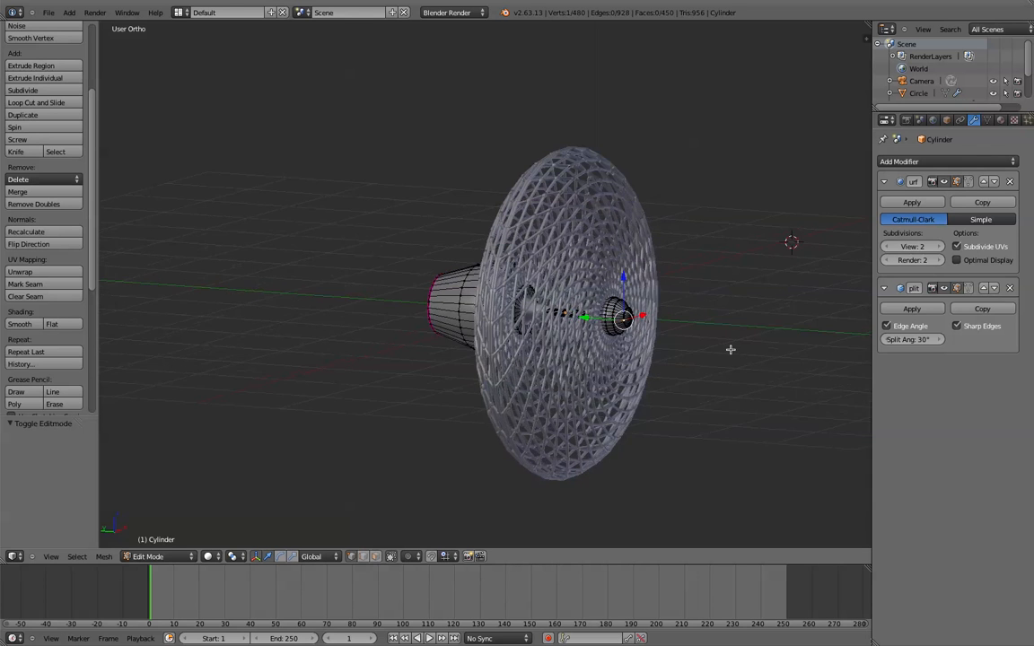
key(Tab)
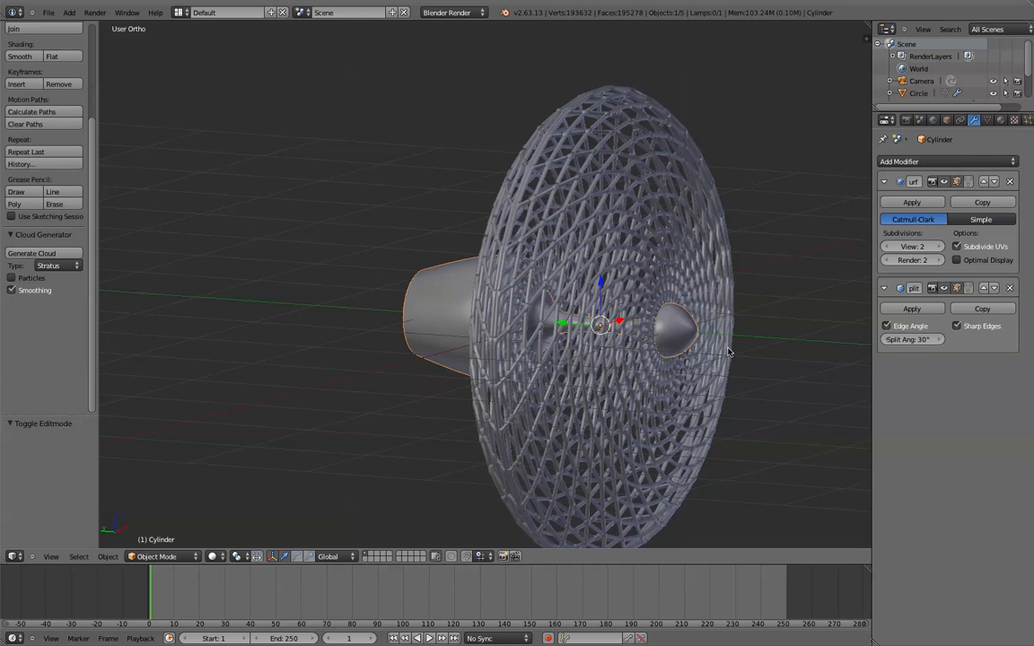
middle_drag(729, 352, 714, 237)
key(Tab)
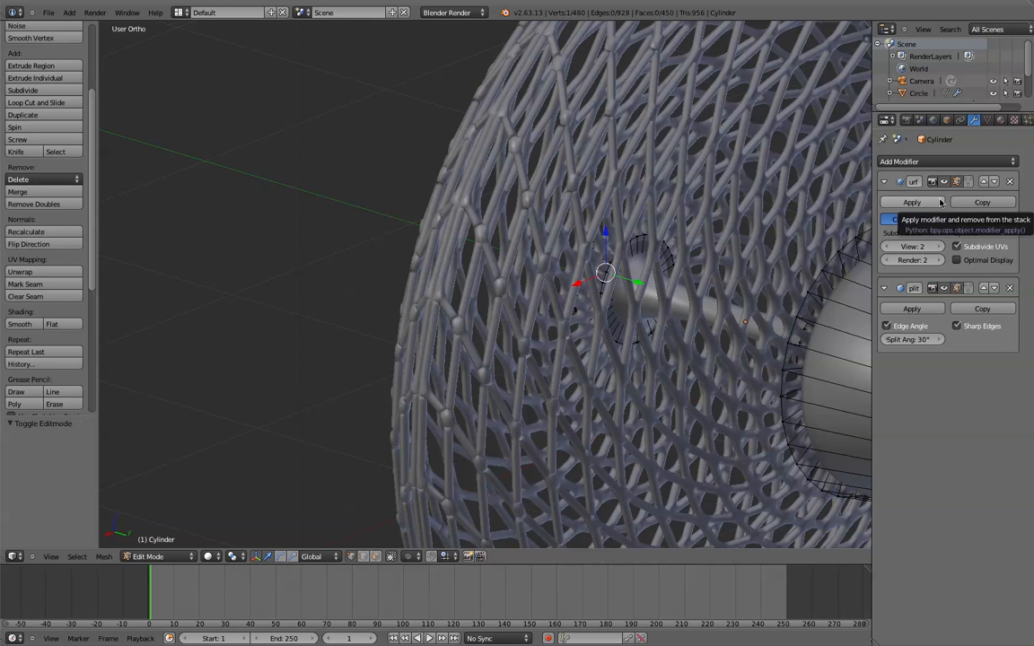
key(KP_5)
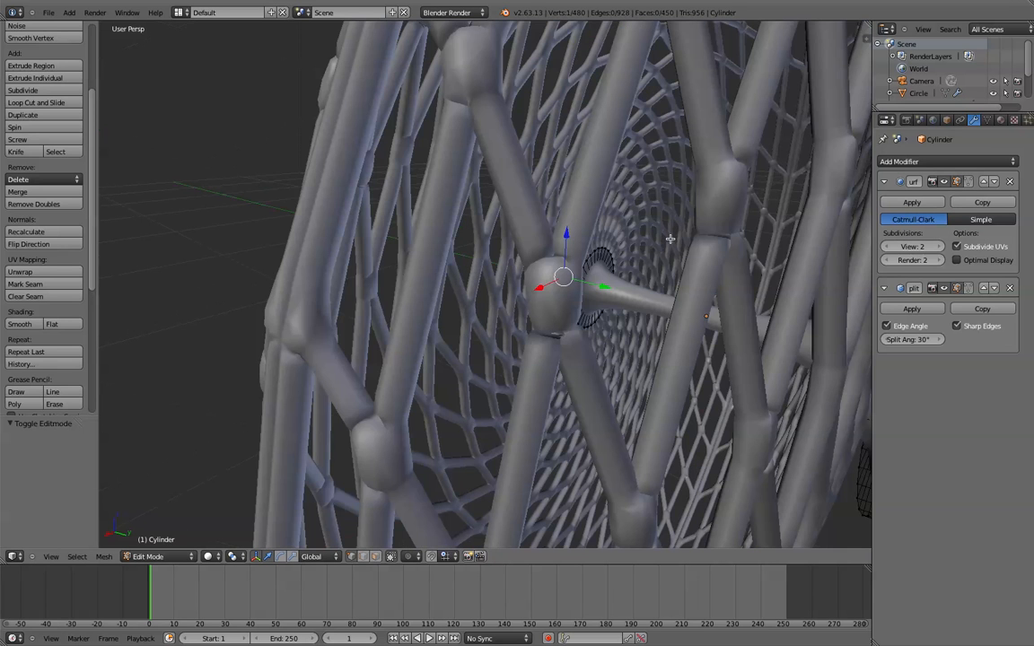
scroll(669, 238, up, 2)
middle_drag(540, 260, 709, 234)
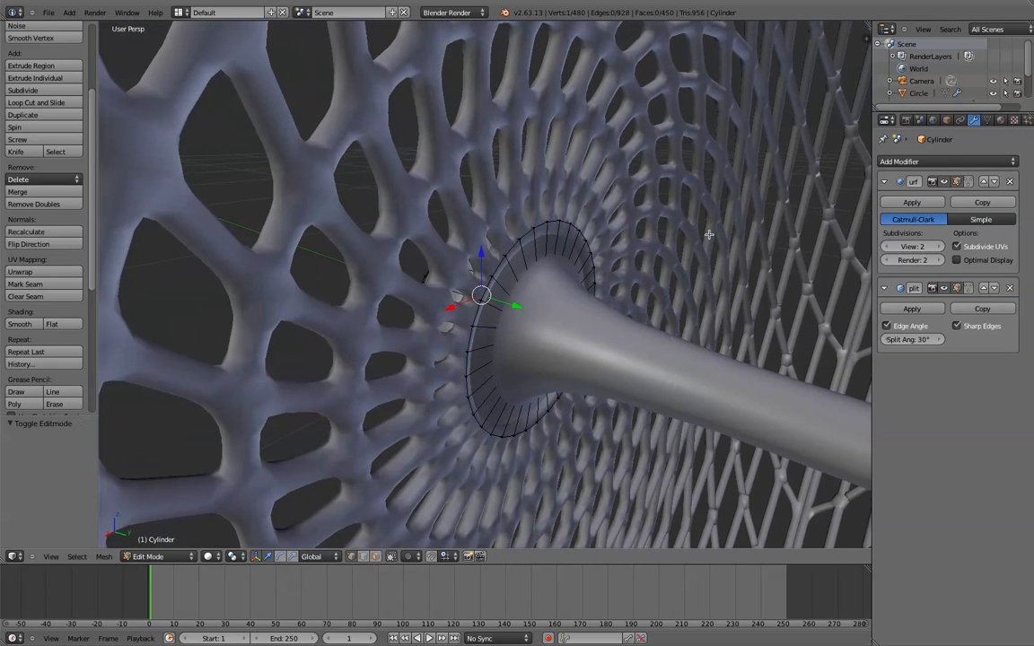
- Apply the subdivision result to the editing cage and crease the edge loop where the axle meets the disc by 1.000
click(969, 183)
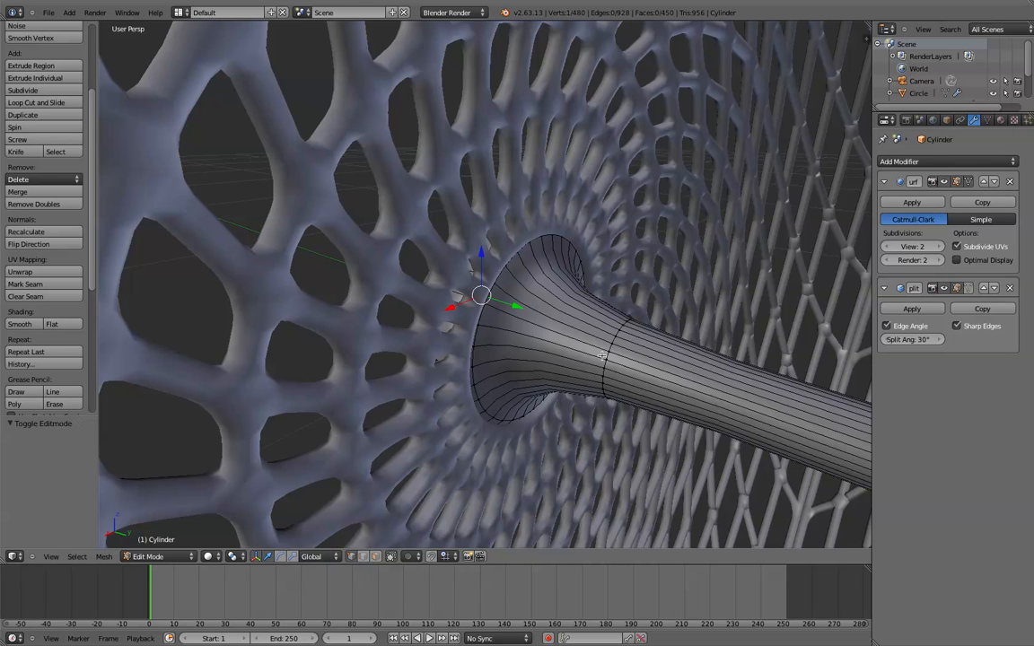
alt+right_click(615, 332)
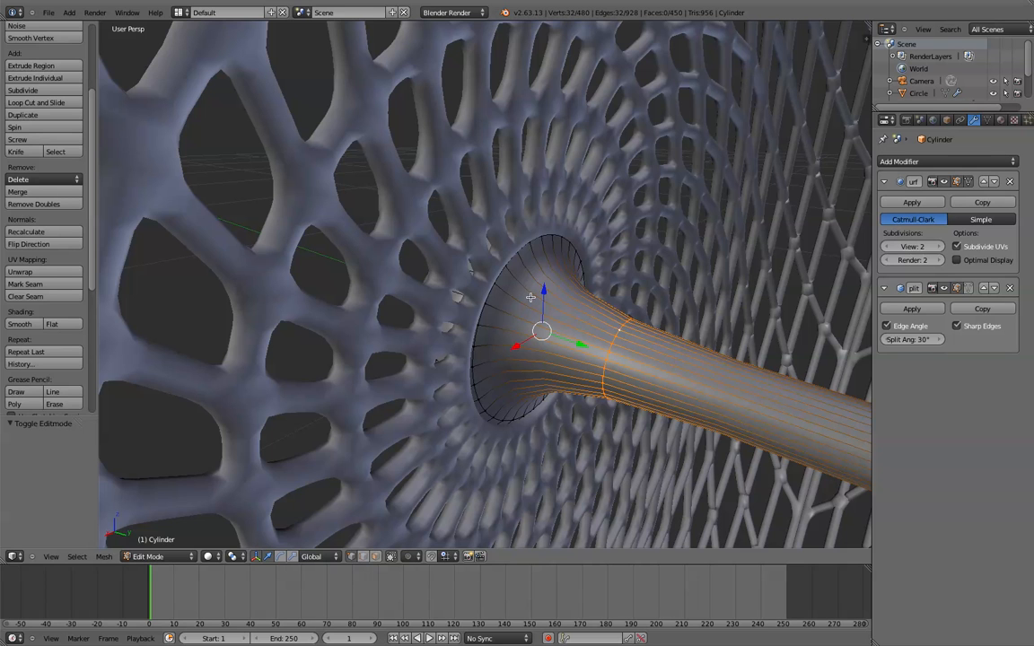
key(shift+e)
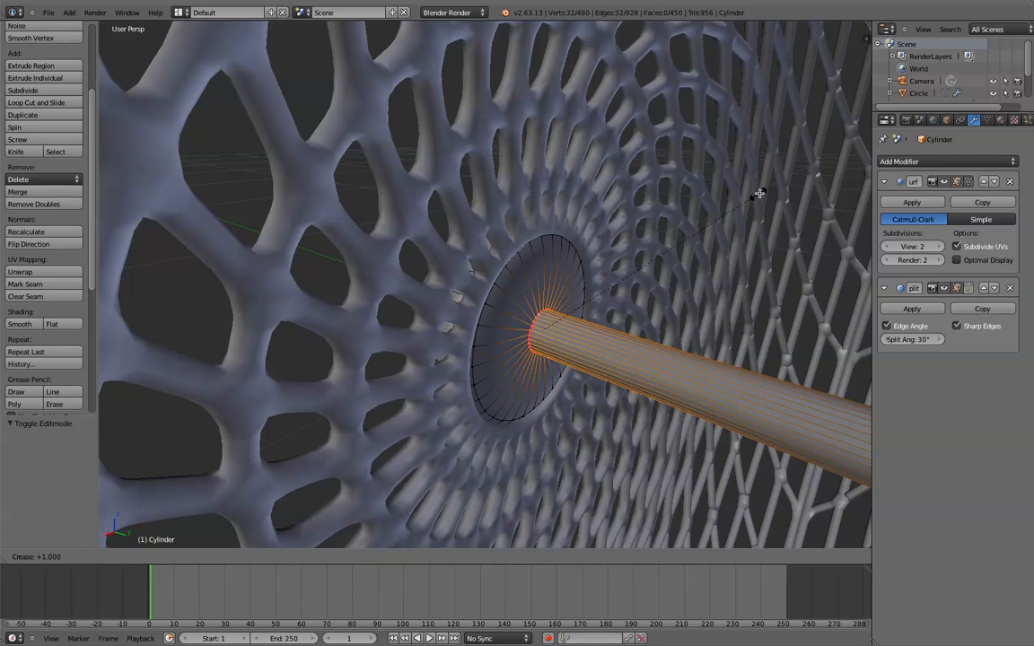
click(759, 193)
key(a)
scroll(581, 316, up, 1)
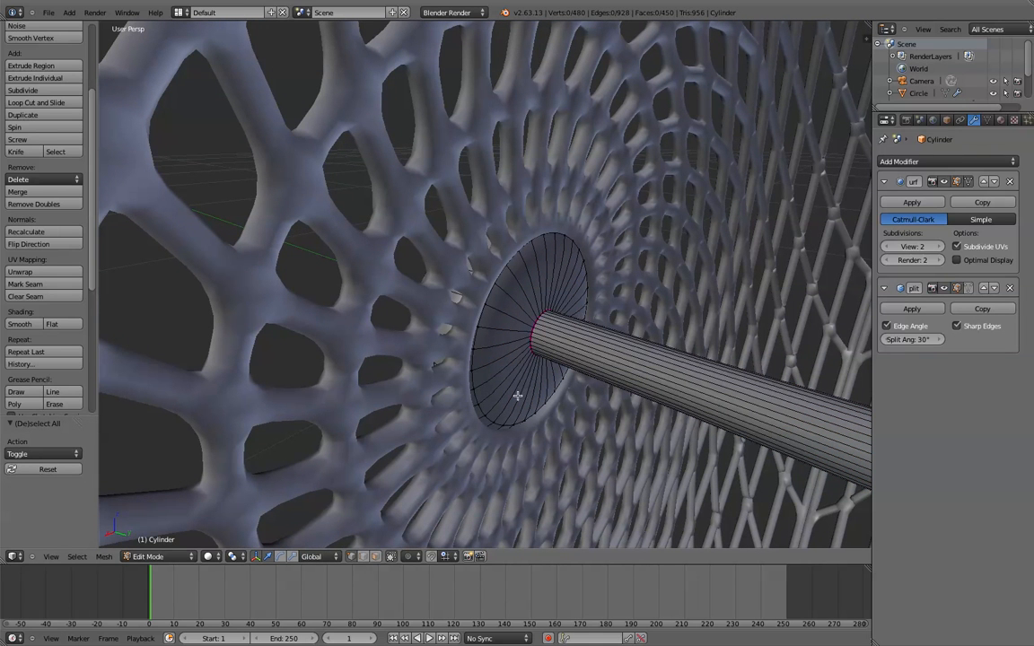
- Crease the disc's outer edge loop inside the lattice by 1.000 and nudge it slightly along Y
alt+right_click(483, 410)
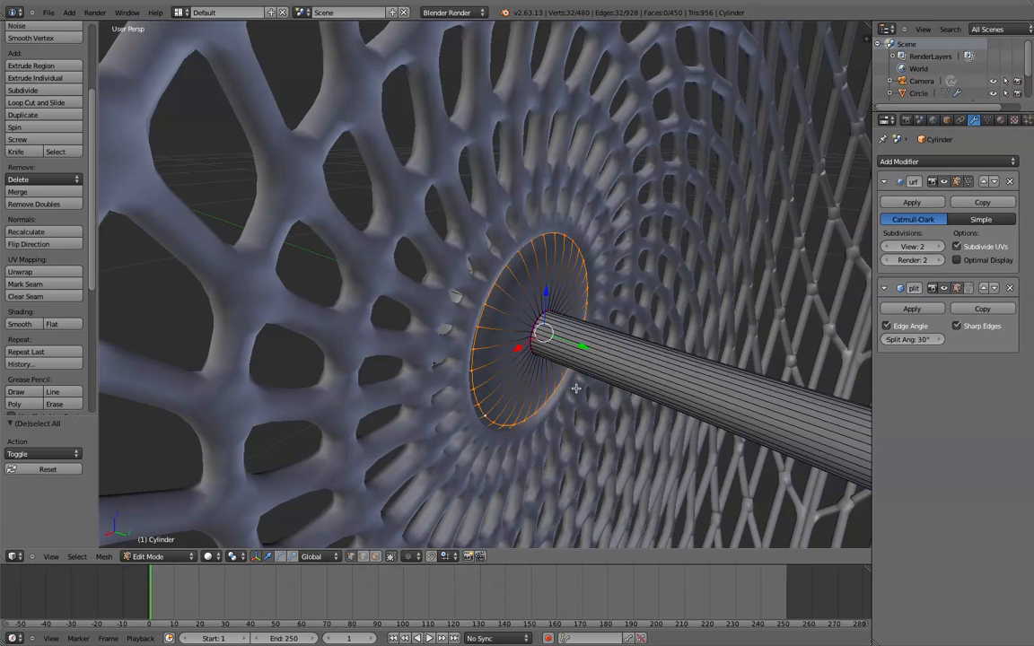
key(shift+e)
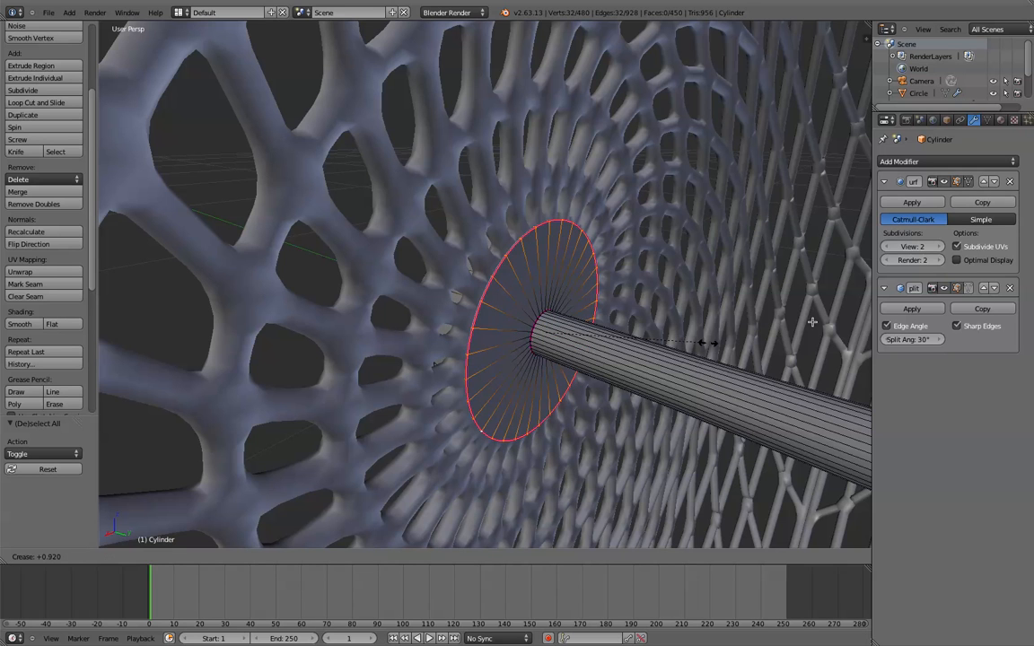
click(901, 313)
middle_drag(626, 306, 565, 336)
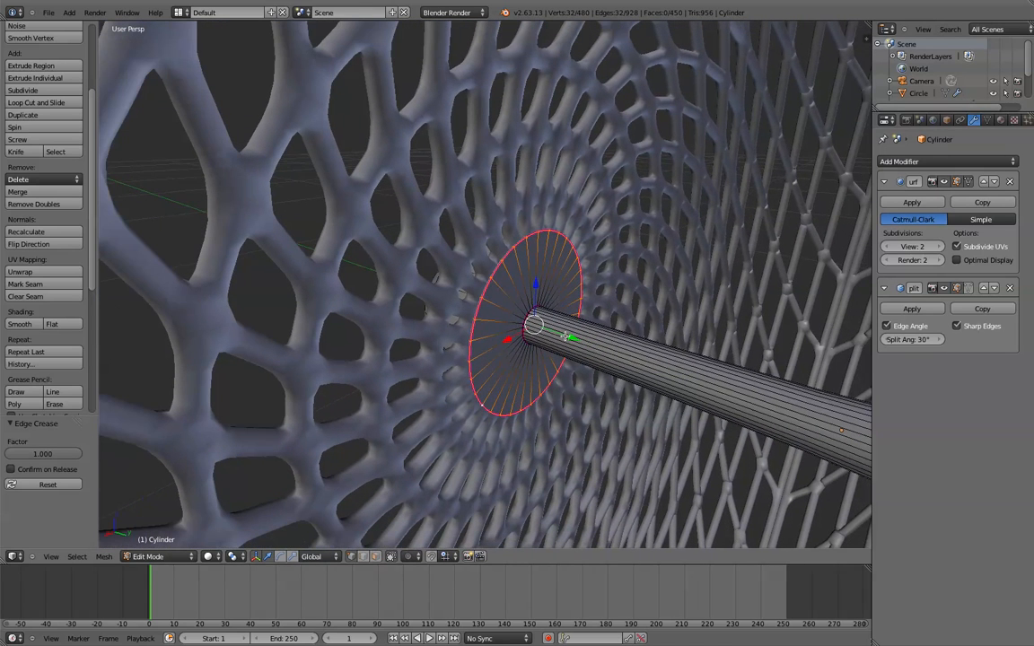
drag(565, 336, 573, 339)
- Select the floor face of the hub's recess and crease its surrounding edges by 1.000
key(Tab)
middle_drag(573, 338, 490, 290)
middle_drag(474, 330, 358, 318)
key(Tab)
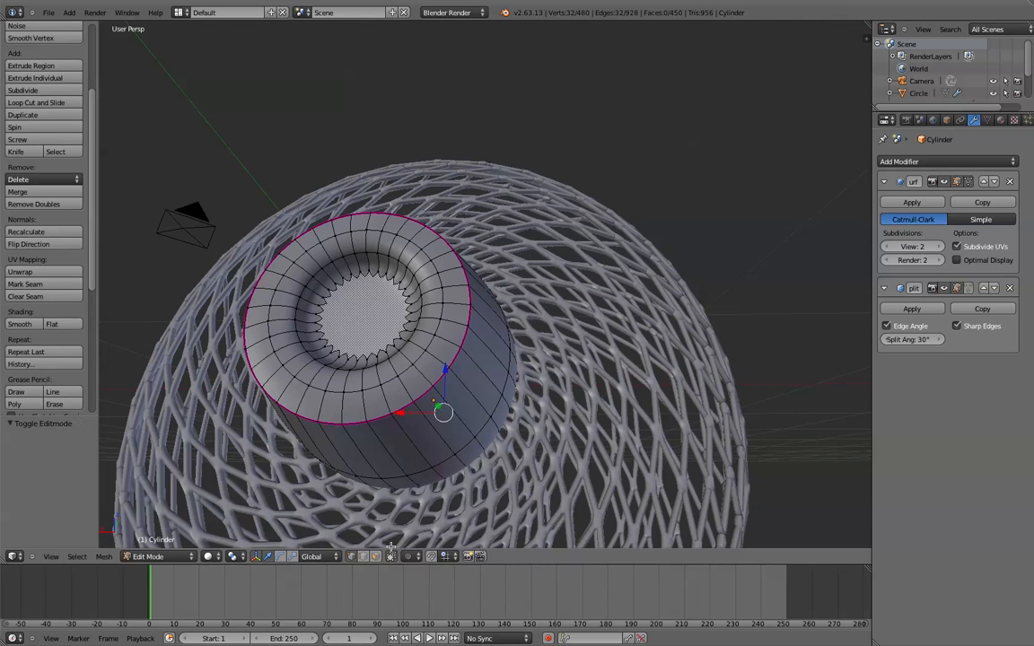
click(374, 558)
right_click(383, 315)
key(shift+e)
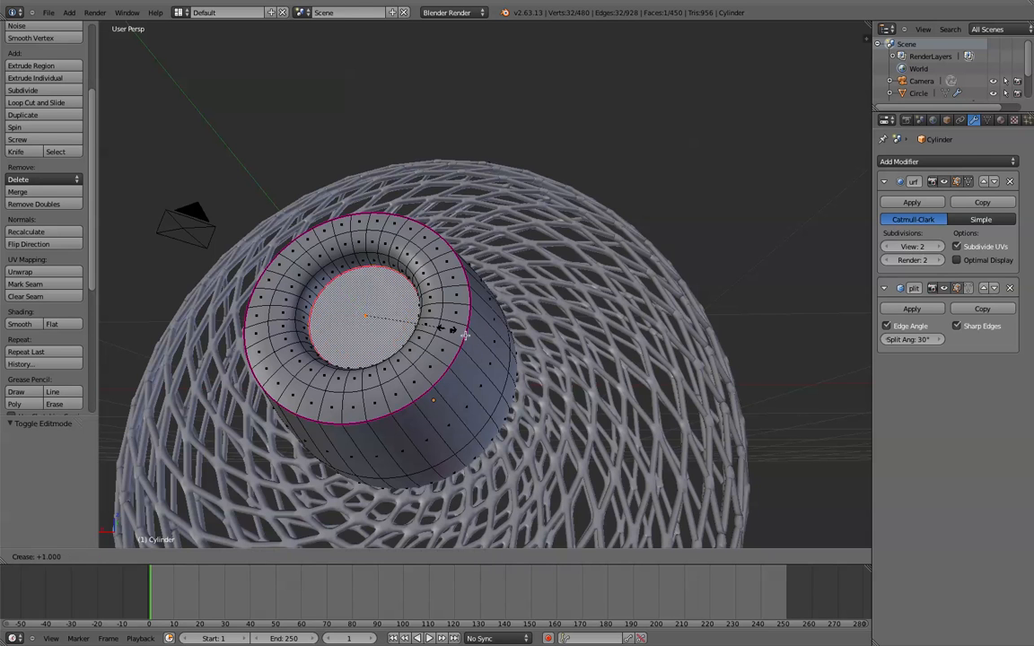
click(534, 337)
key(a)
- Crease the edge loop around the recess opening, just outside its floor, by 1.000 and clear the selection
middle_drag(534, 337, 481, 356)
scroll(559, 319, up, 5)
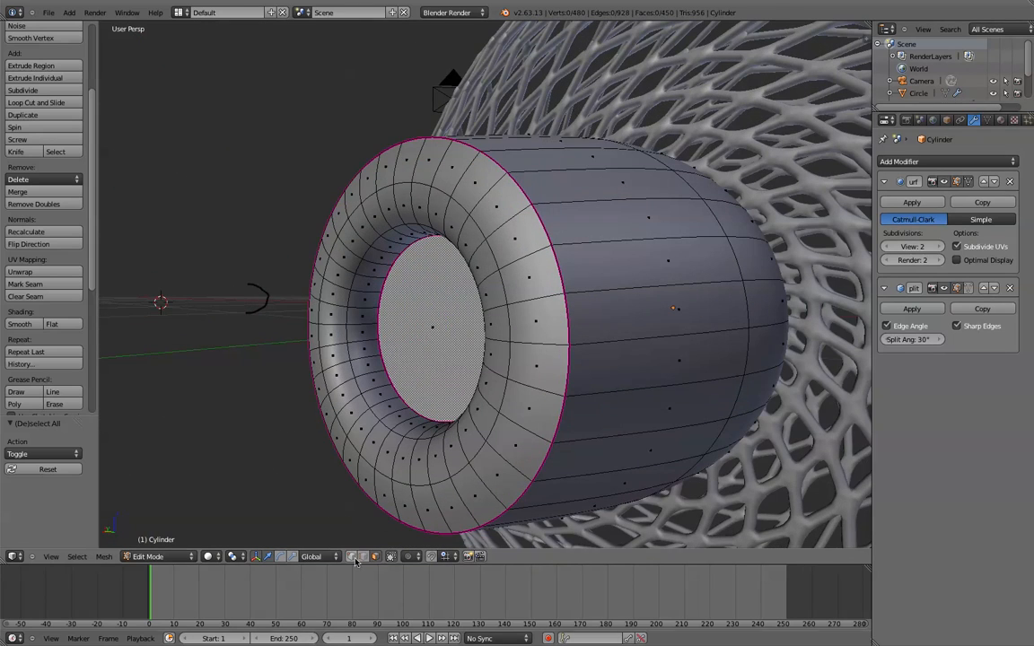
click(365, 557)
right_click(350, 330)
alt+right_click(349, 310)
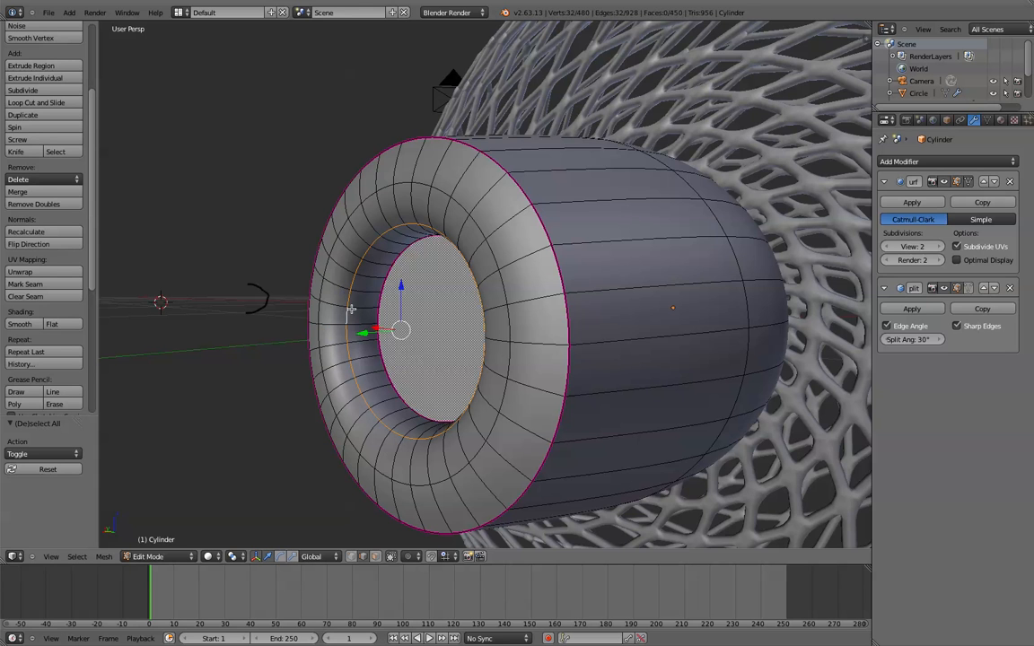
key(shift+e)
click(718, 416)
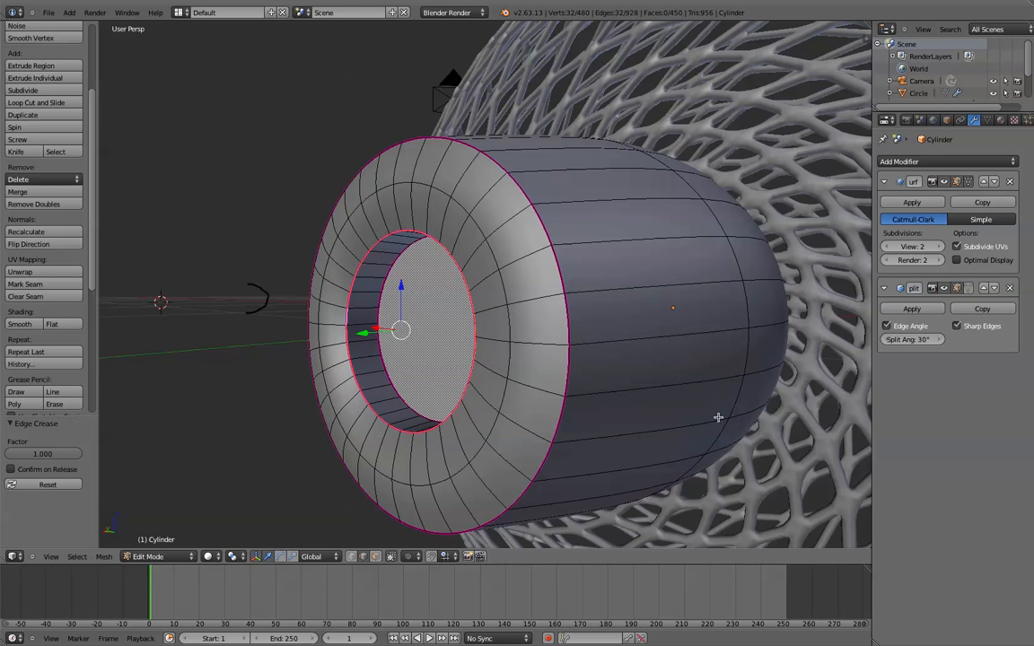
key(a)
- In top orthographic view, select two lengthwise pairs of edges on the hub as the sides of a patch, undoing the extra loop selection
middle_drag(589, 373, 420, 392)
right_click(419, 402)
shift+right_click(482, 231)
middle_drag(418, 282, 465, 280)
scroll(413, 359, down, 1)
middle_drag(413, 376, 401, 378)
key(KP_7)
key(KP_5)
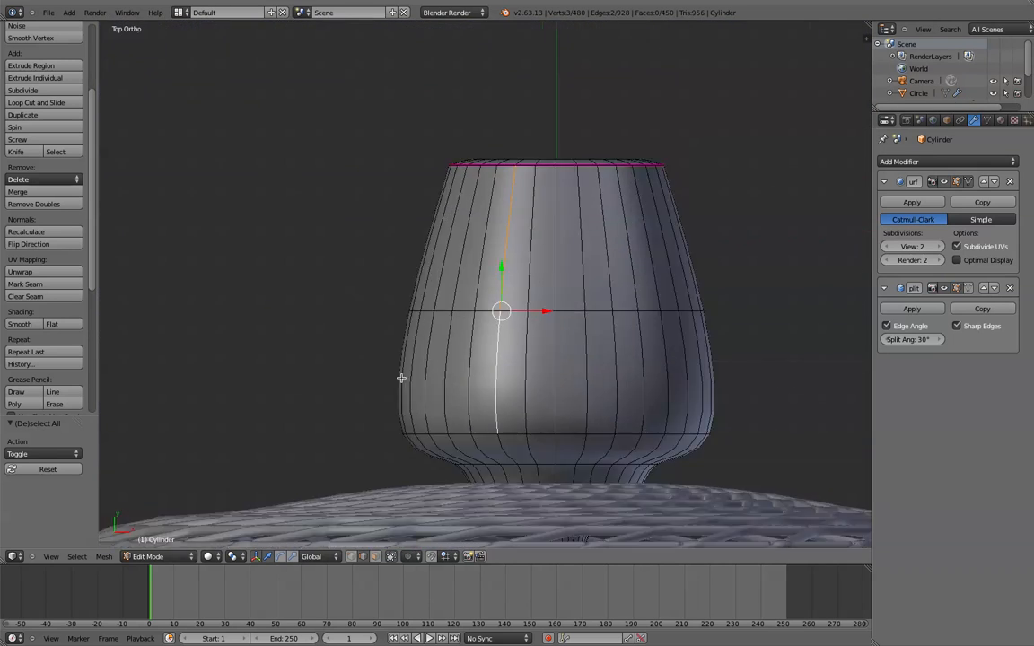
shift+right_click(635, 307)
shift+right_click(630, 274)
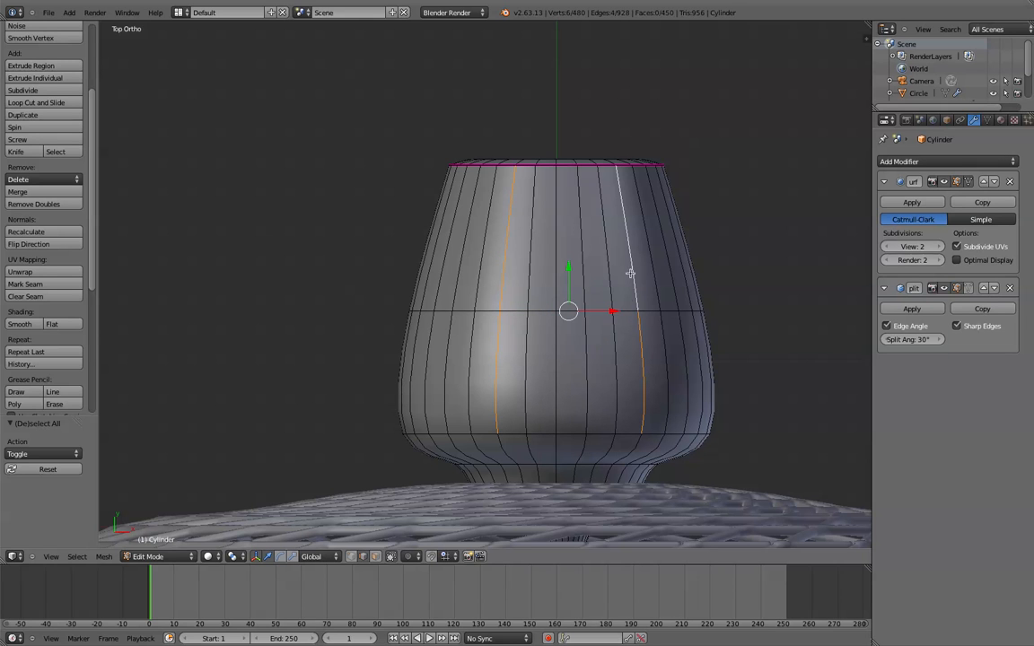
alt+shift+right_click(631, 432)
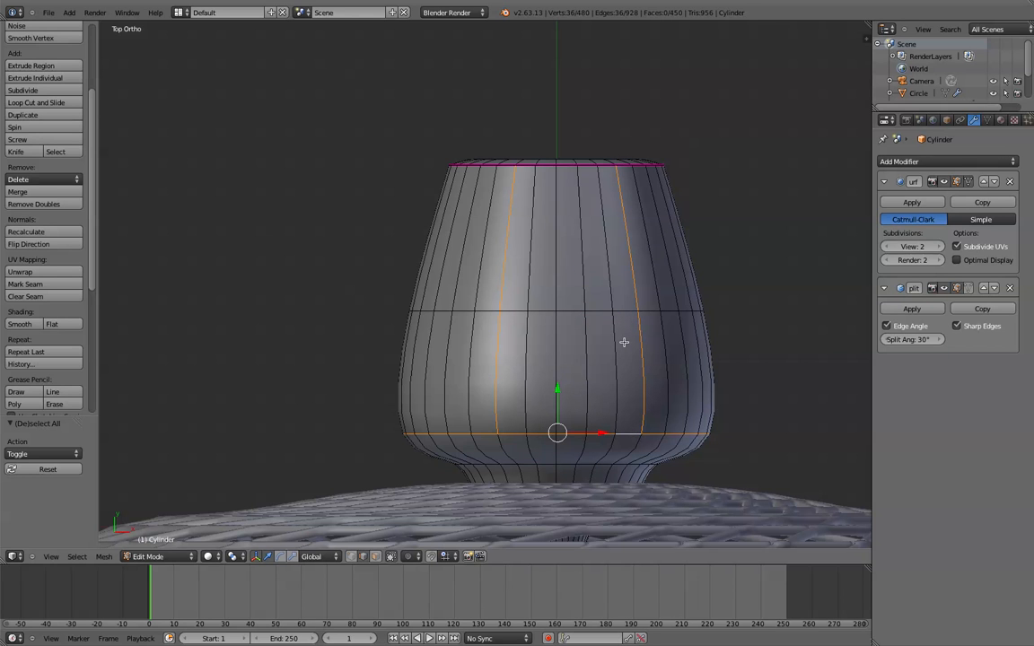
key(ctrl+z)
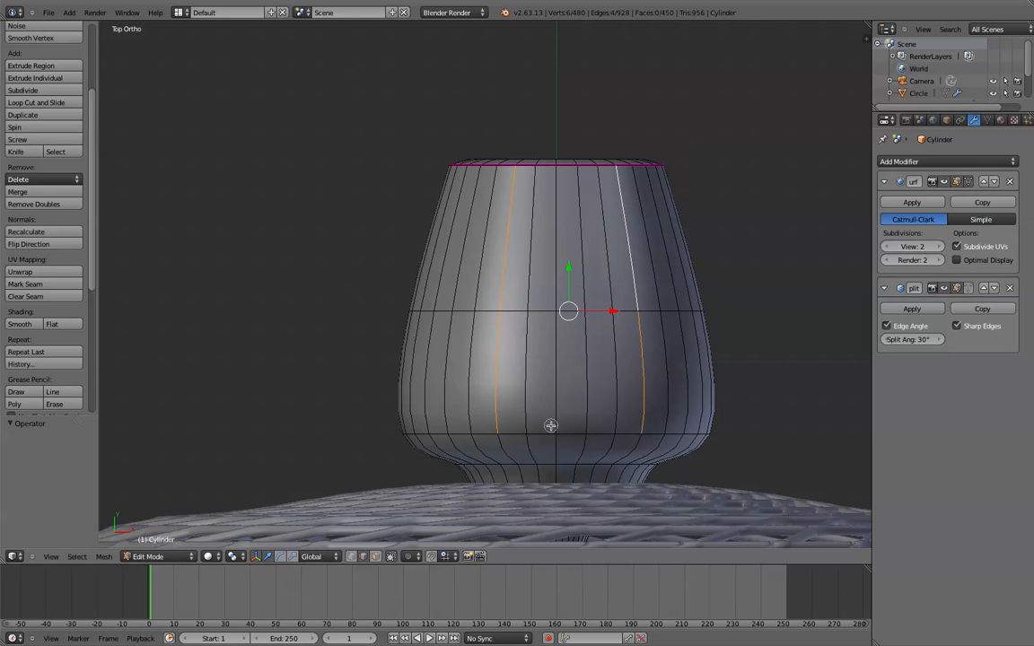
- Add the crosswise edges at both ends to the selection to outline a rectangular patch five faces wide on the hub
shift+right_click(509, 436)
shift+right_click(540, 434)
shift+right_click(569, 435)
shift+right_click(622, 433)
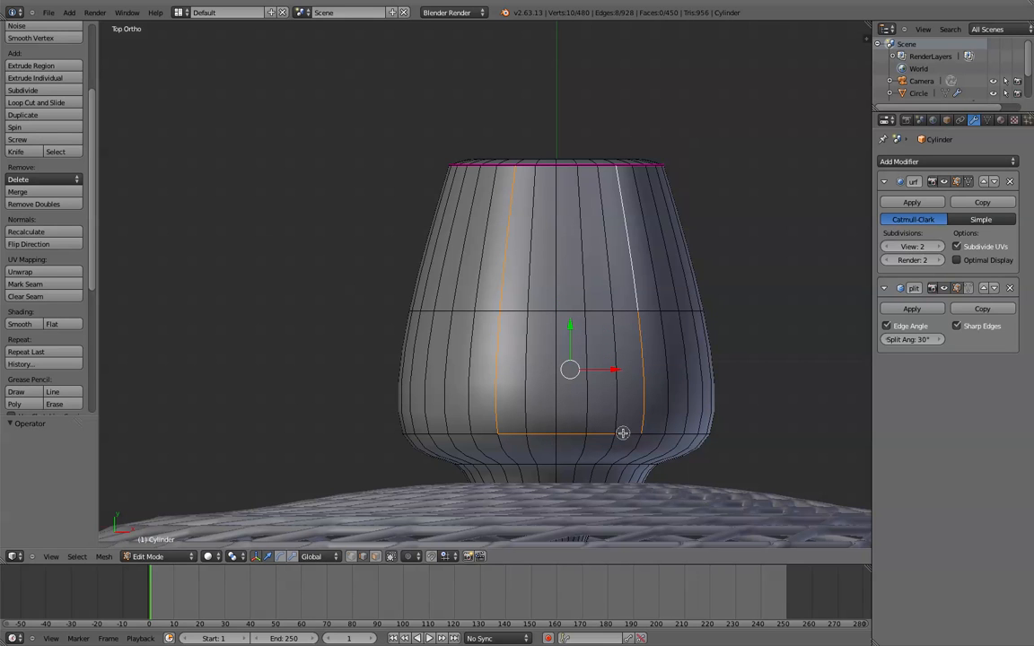
shift+right_click(605, 166)
shift+right_click(605, 158)
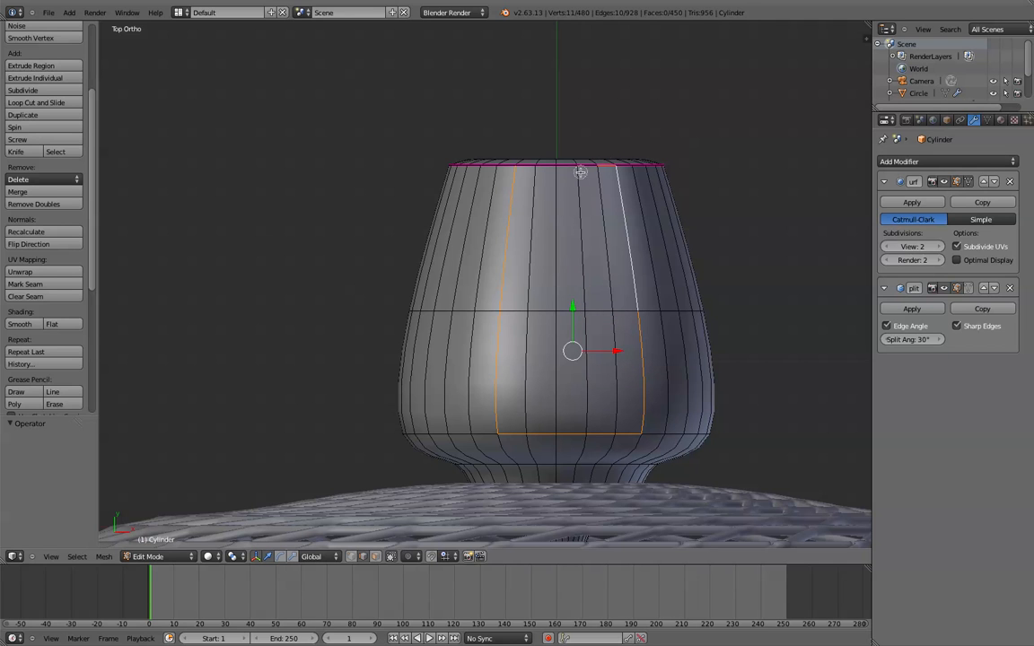
shift+right_click(570, 177)
shift+right_click(563, 176)
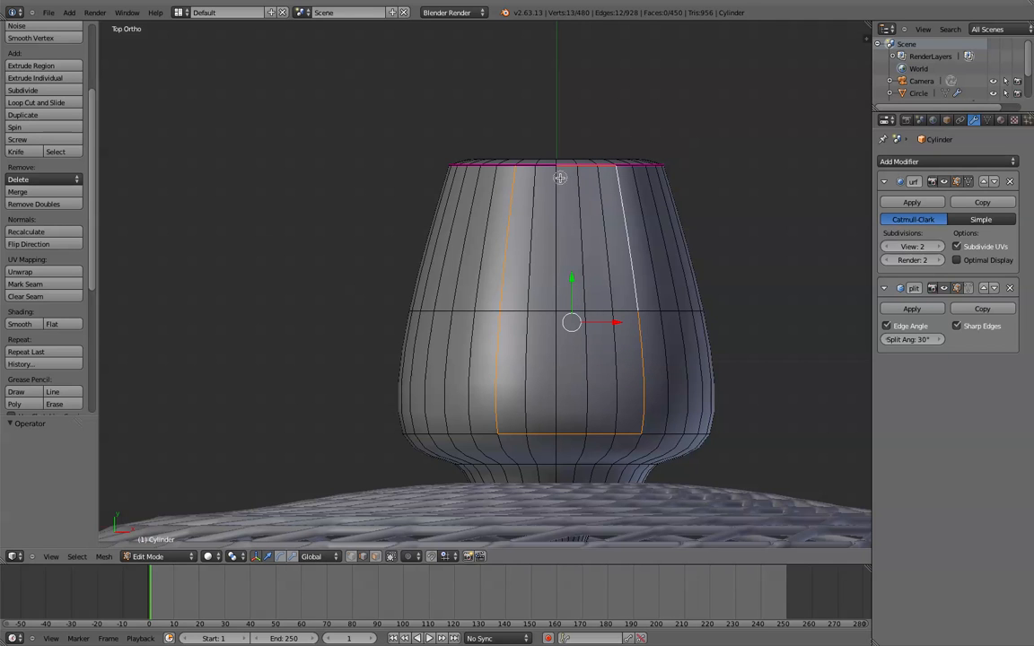
shift+right_click(539, 165)
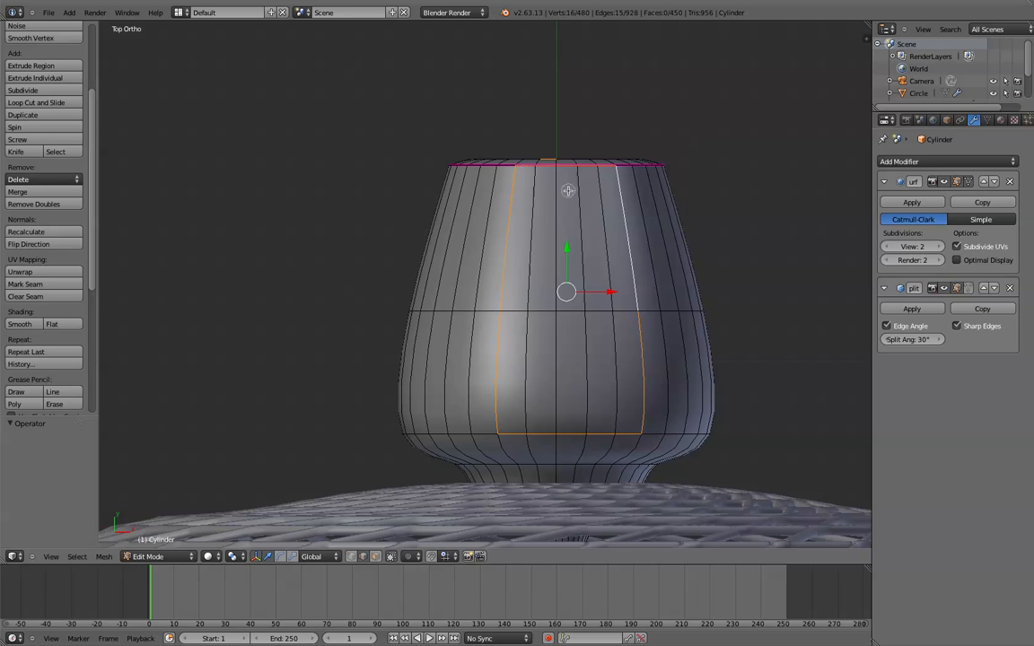
shift+right_click(547, 154)
scroll(666, 197, down, 1)
middle_drag(666, 198, 393, 453)
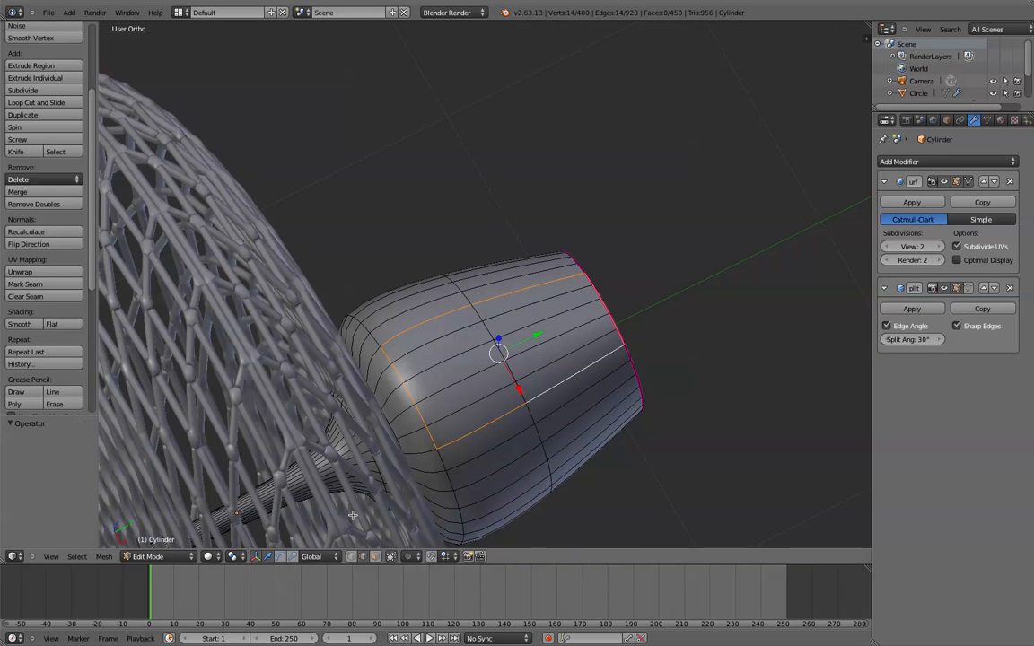
- Circle-select a patch of ten faces on the hub's upper side, five across and two lengthwise, leaving out the extra face
click(376, 556)
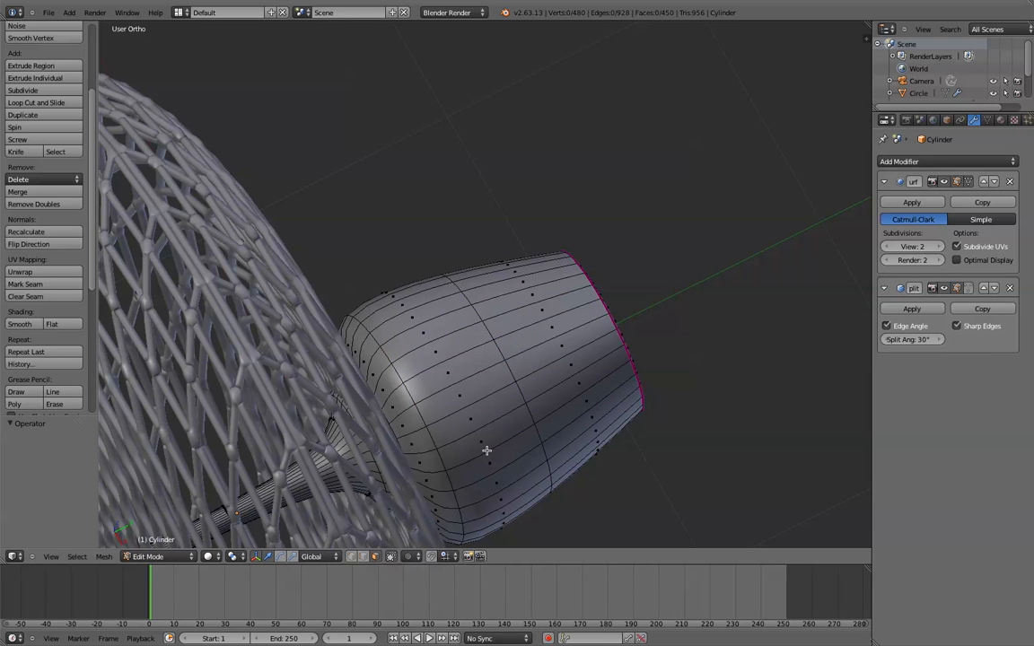
key(c)
drag(462, 383, 429, 339)
mouse_move(384, 301)
mouse_down()
mouse_move(452, 272)
mouse_move(503, 287)
mouse_move(554, 335)
mouse_up()
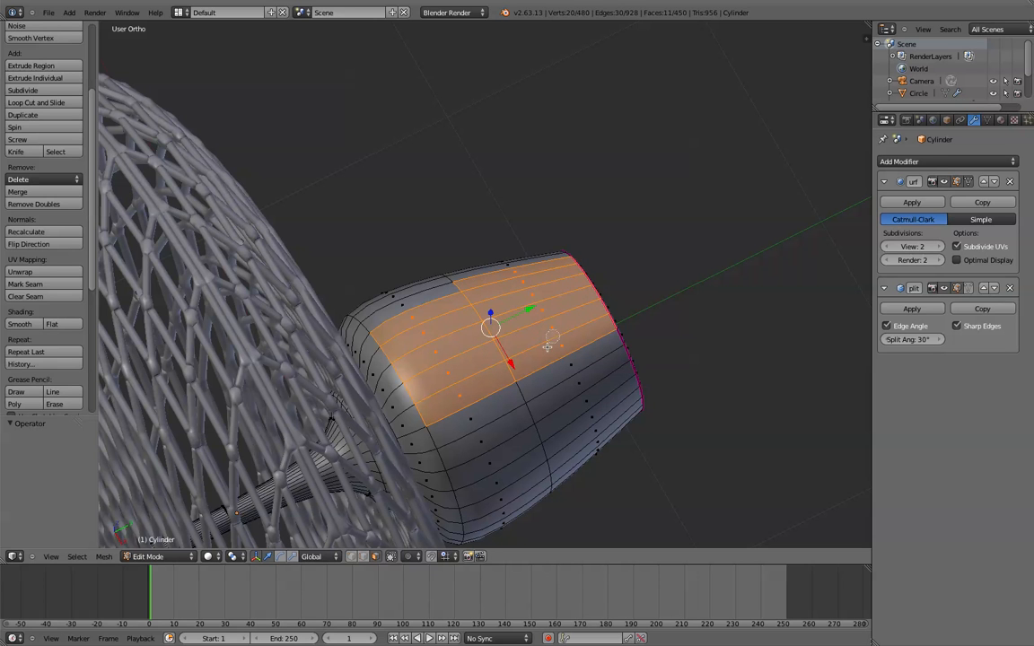
middle_click(519, 266)
middle_drag(600, 396, 477, 313)
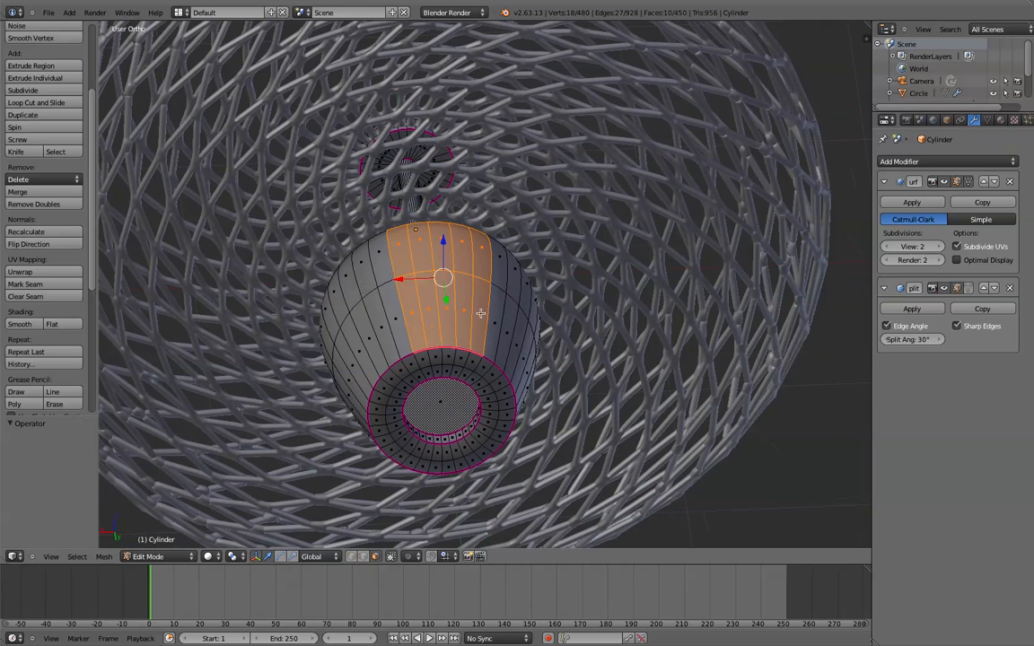
- Extrude the ten-face patch with a scale of 0.568 along its normal and uniformly shrink the new faces into a smaller inset
key(e)
key(s)
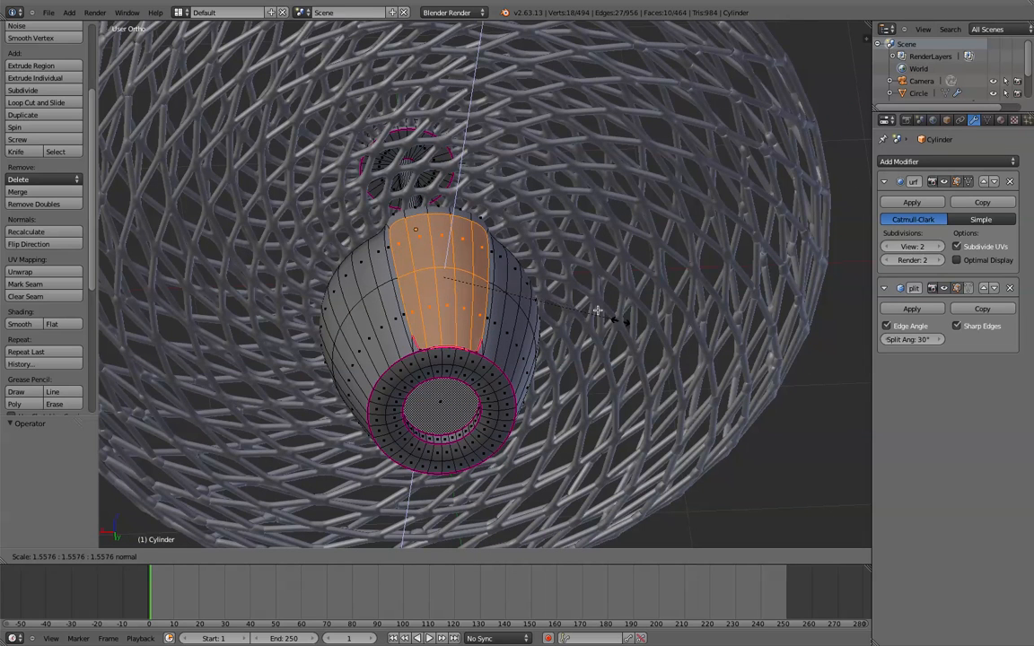
click(499, 298)
middle_drag(489, 321, 529, 329)
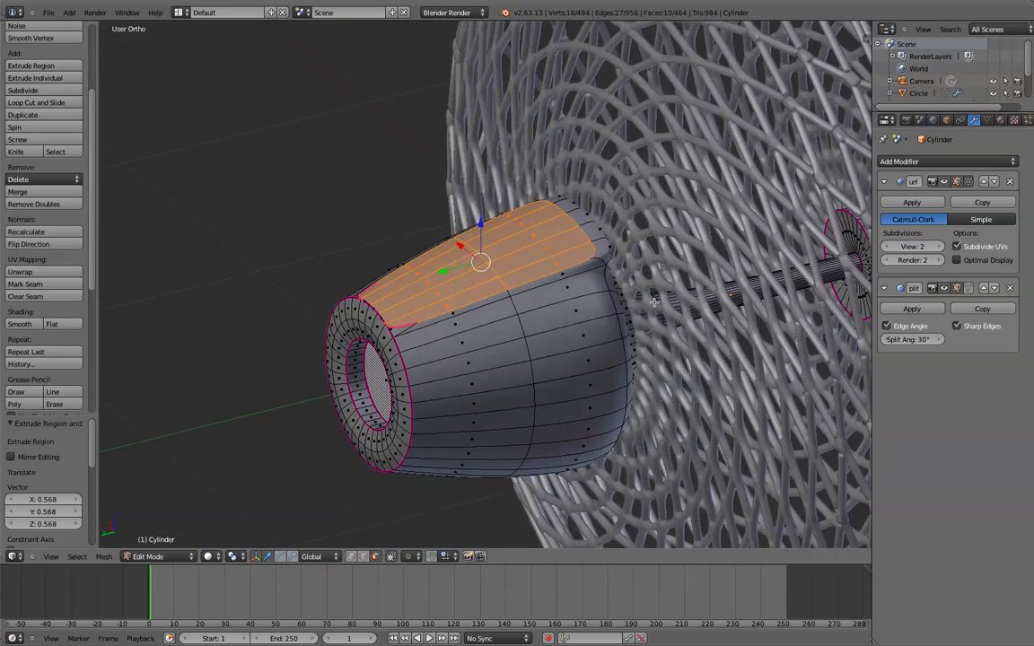
key(s)
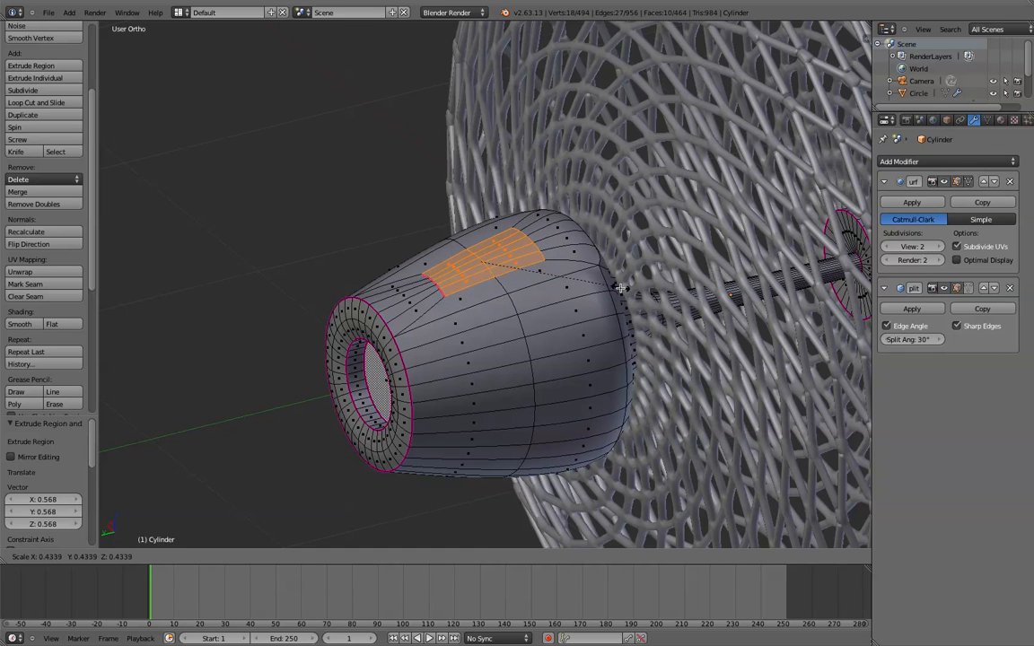
click(609, 284)
- Move the inset patch on the hub about 0.029 along Y
middle_drag(609, 283, 815, 288)
middle_drag(752, 296, 608, 280)
middle_drag(543, 313, 540, 316)
scroll(504, 331, up, 4)
drag(460, 323, 469, 326)
middle_drag(469, 326, 461, 321)
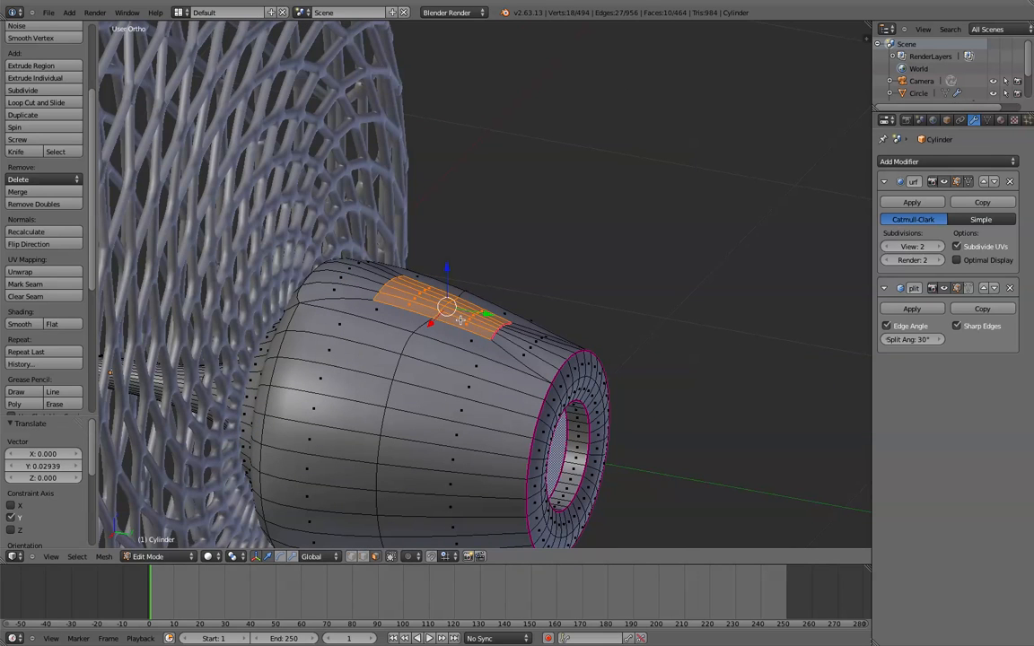
- In right orthographic view, extrude the inset patch in place, raise it 0.282 along Z into a stem, and clear the selection
key(KP_1)
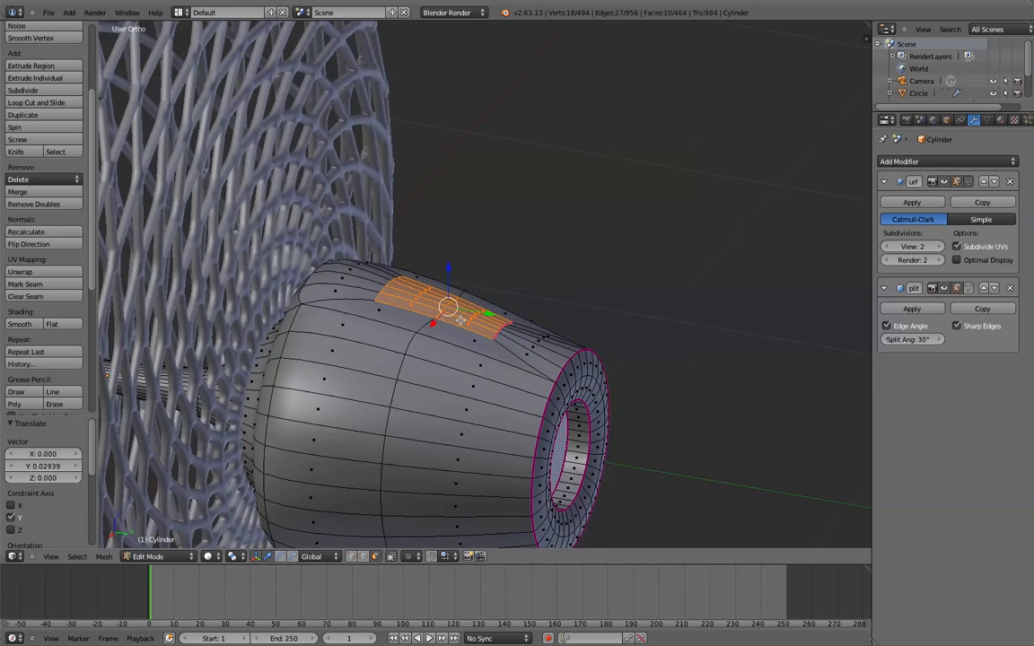
key(KP_3)
key(KP_5)
key(KP_5)
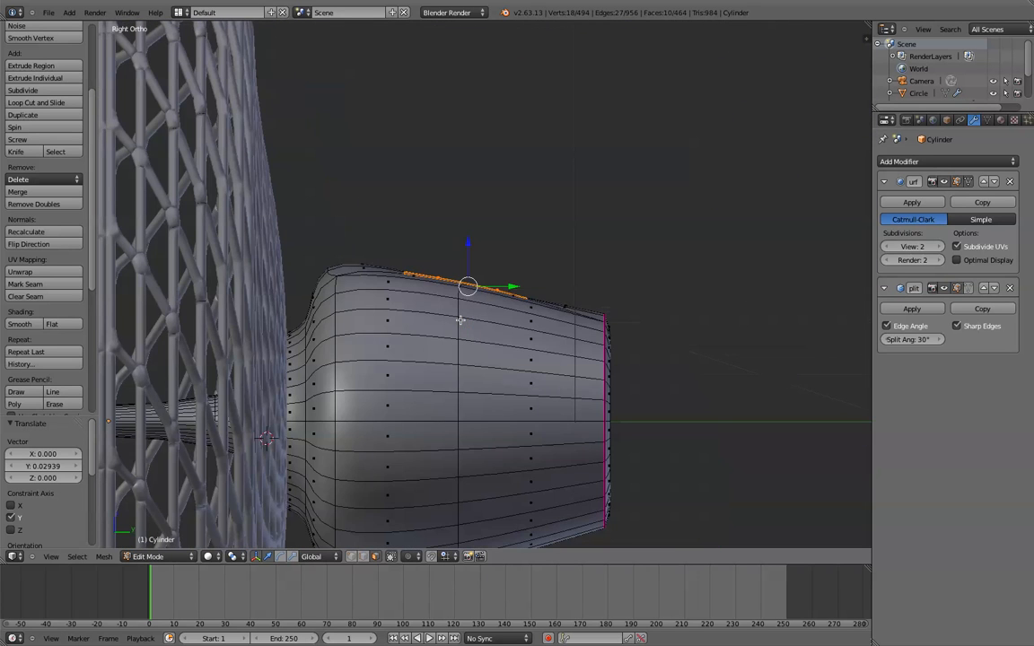
key(e)
right_click(389, 54)
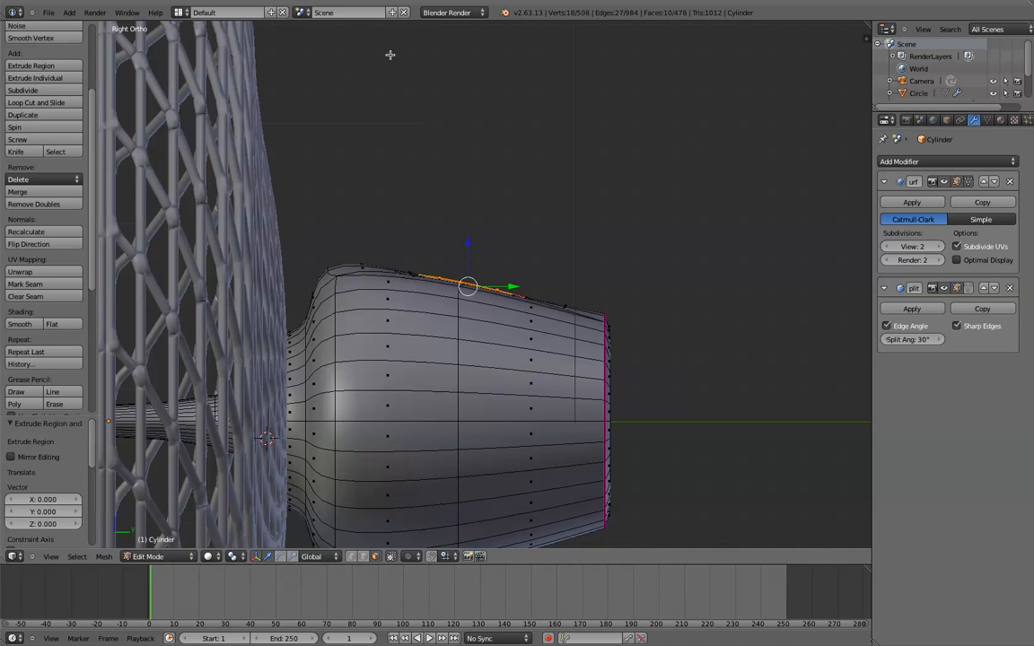
key(g)
key(z)
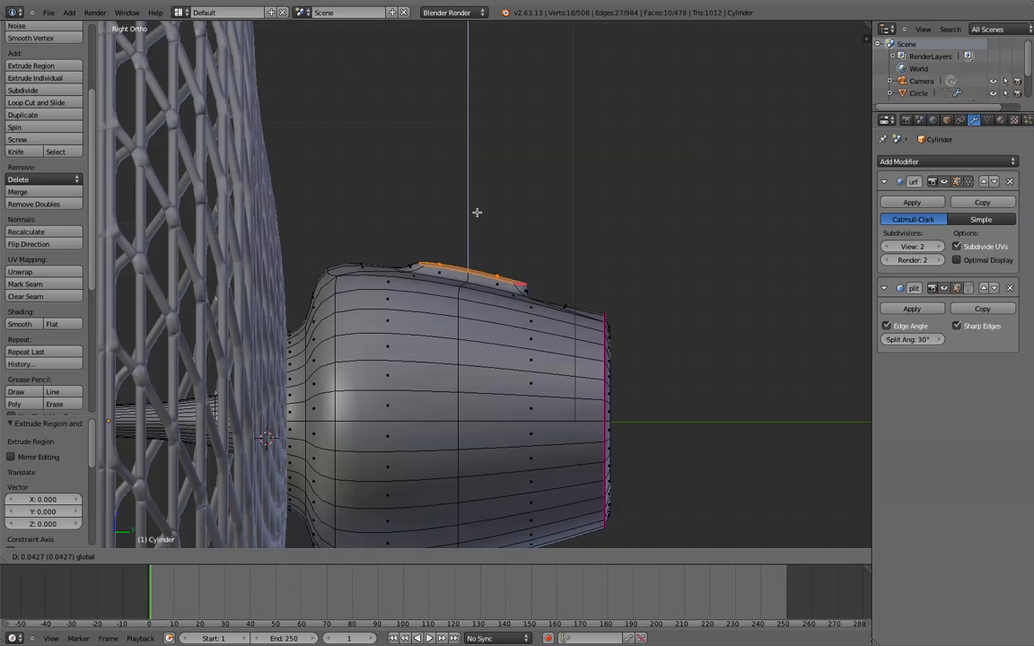
click(499, 152)
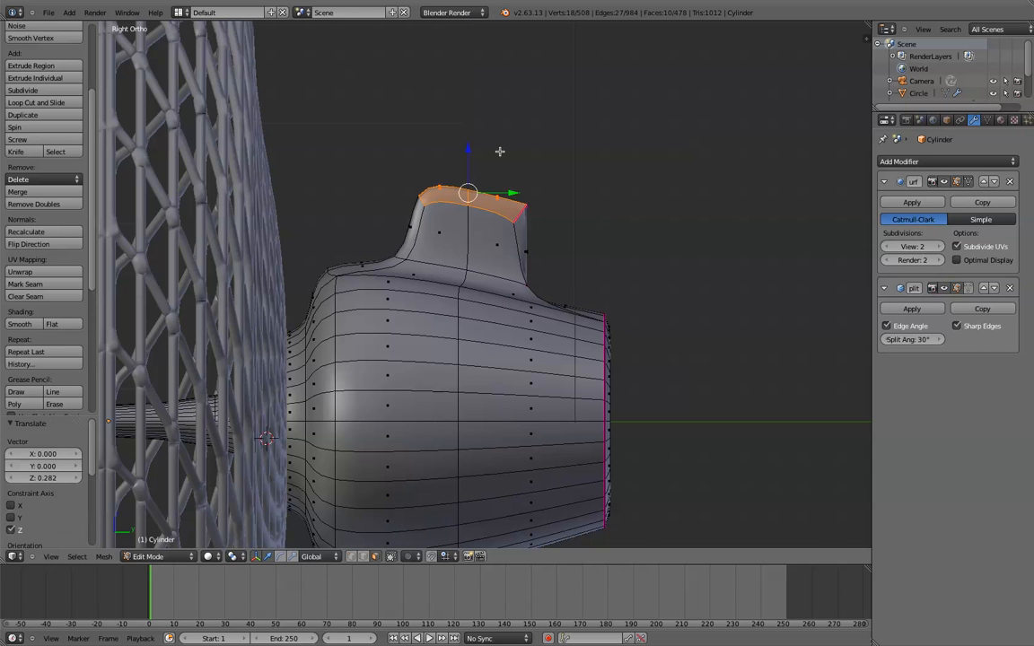
key(a)
- Select the six vertices along the stem's base on the side facing the hub's recessed end
scroll(502, 153, down, 3)
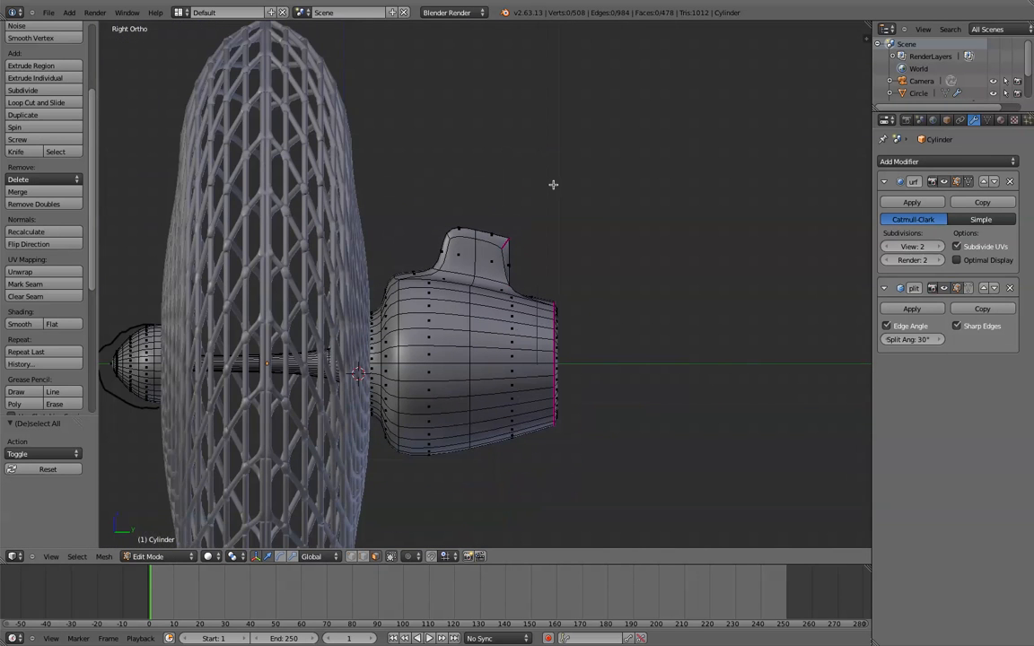
shift+middle_drag(527, 179, 570, 208)
scroll(464, 152, up, 3)
scroll(571, 208, up, 4)
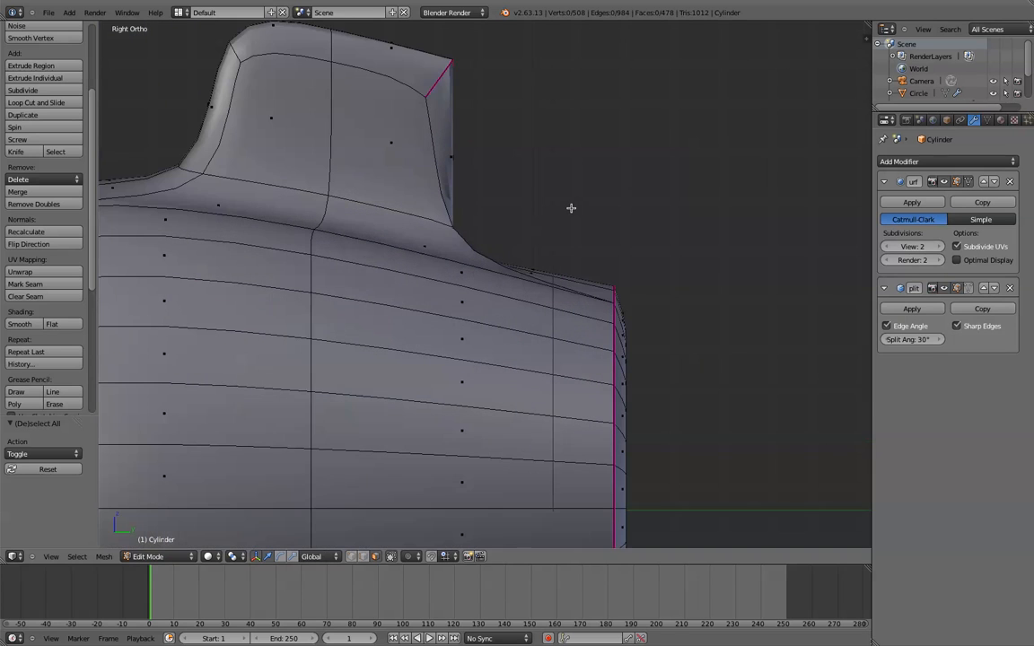
click(353, 554)
key(z)
mouse_move(534, 289)
middle_down()
mouse_move(492, 319)
mouse_move(565, 342)
middle_up()
key(z)
middle_drag(494, 375, 461, 334)
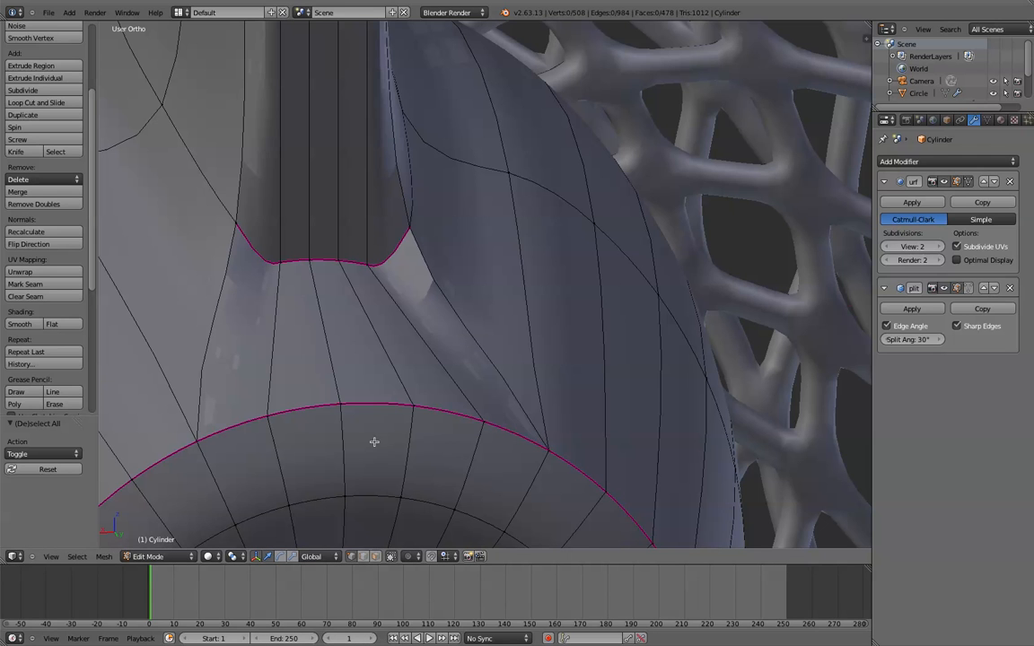
right_click(368, 263)
shift+right_click(338, 263)
shift+right_click(309, 262)
shift+right_click(280, 259)
middle_drag(280, 259, 365, 268)
shift+right_click(291, 294)
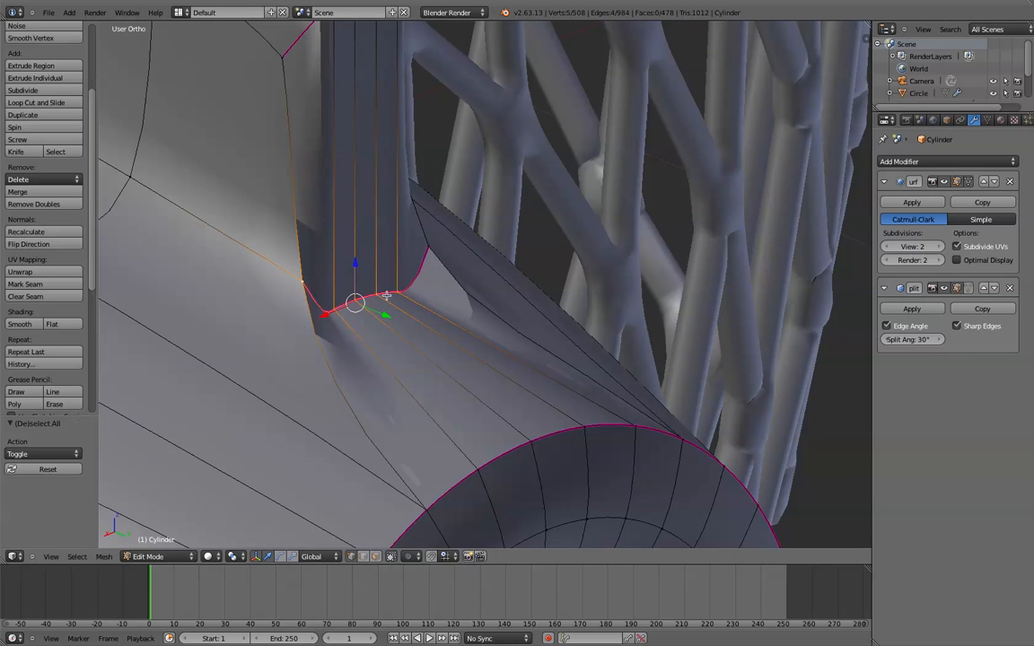
shift+right_click(431, 251)
- In right orthographic view, flatten the six selected stem-base vertices by scaling them to 0 along Y
key(KP_1)
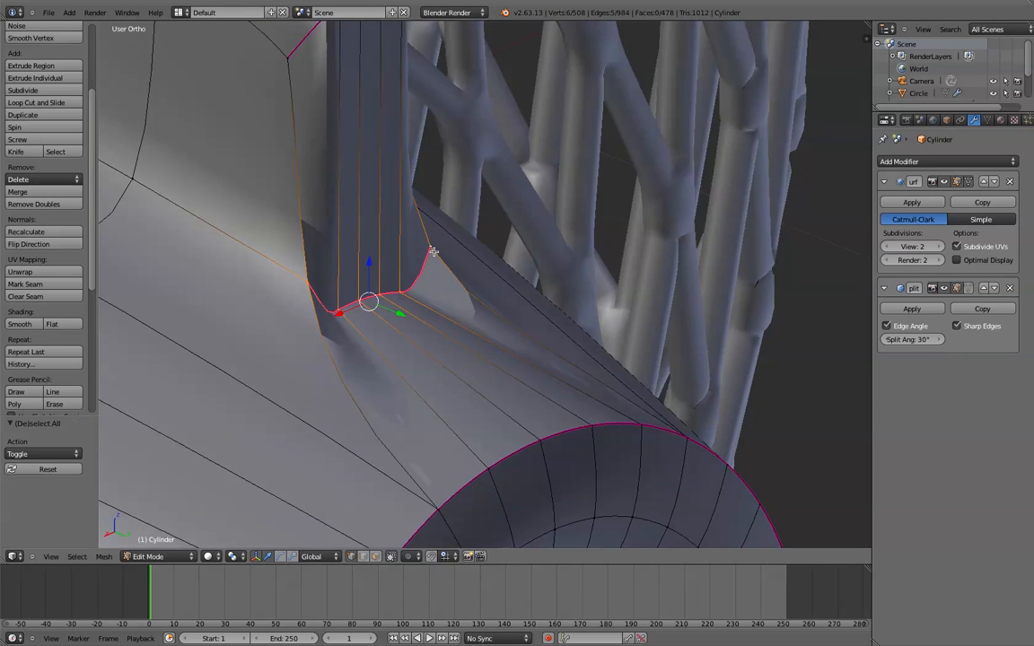
key(KP_3)
scroll(435, 251, down, 5)
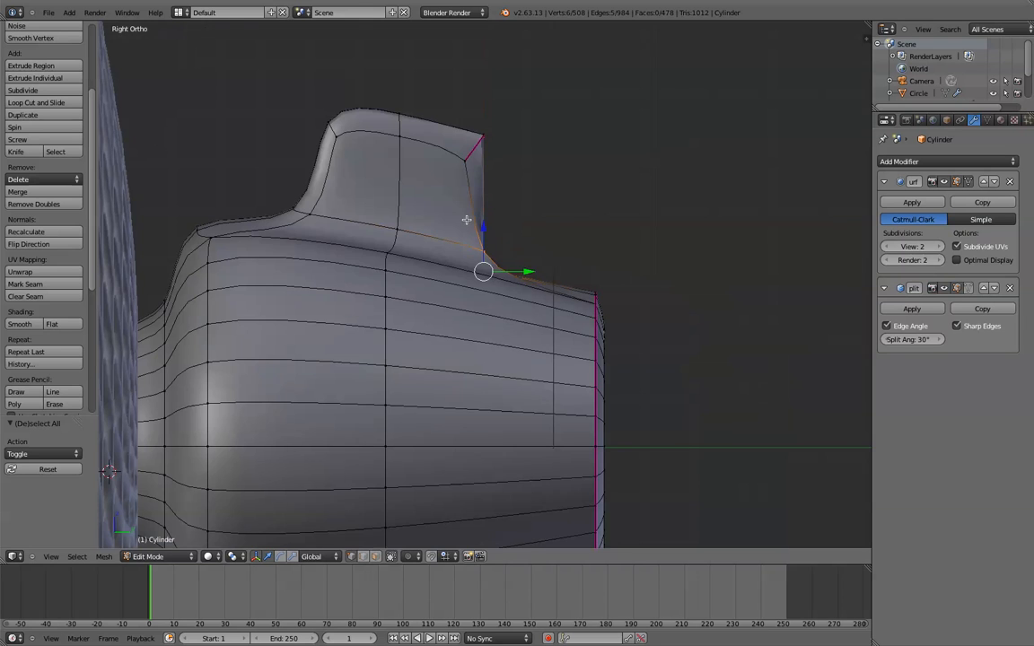
shift+middle_drag(466, 220, 392, 295)
scroll(397, 281, up, 2)
scroll(403, 276, down, 1)
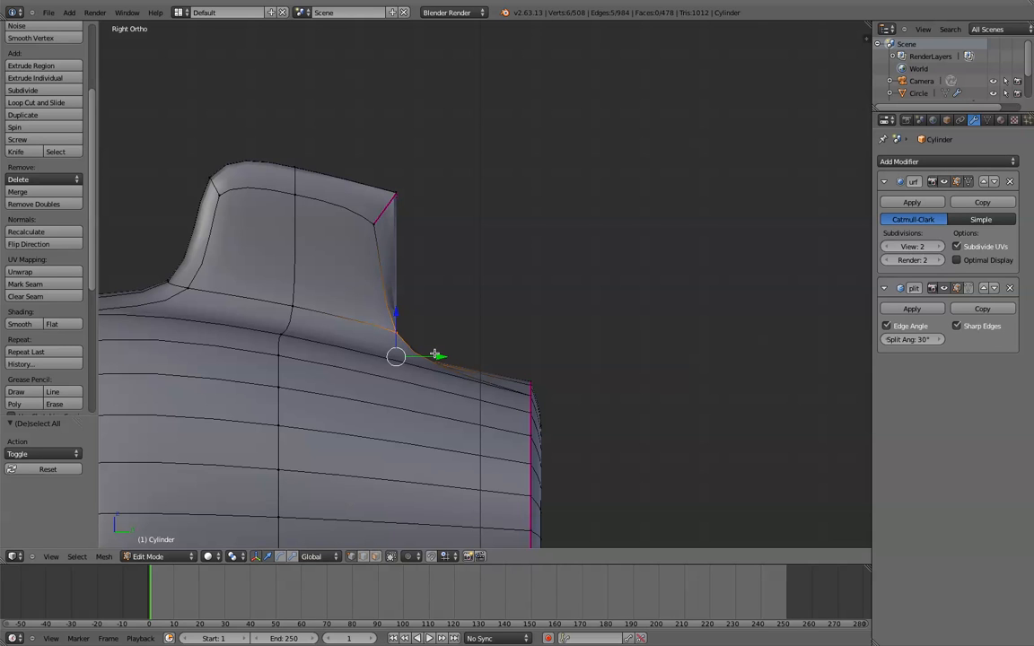
key(s)
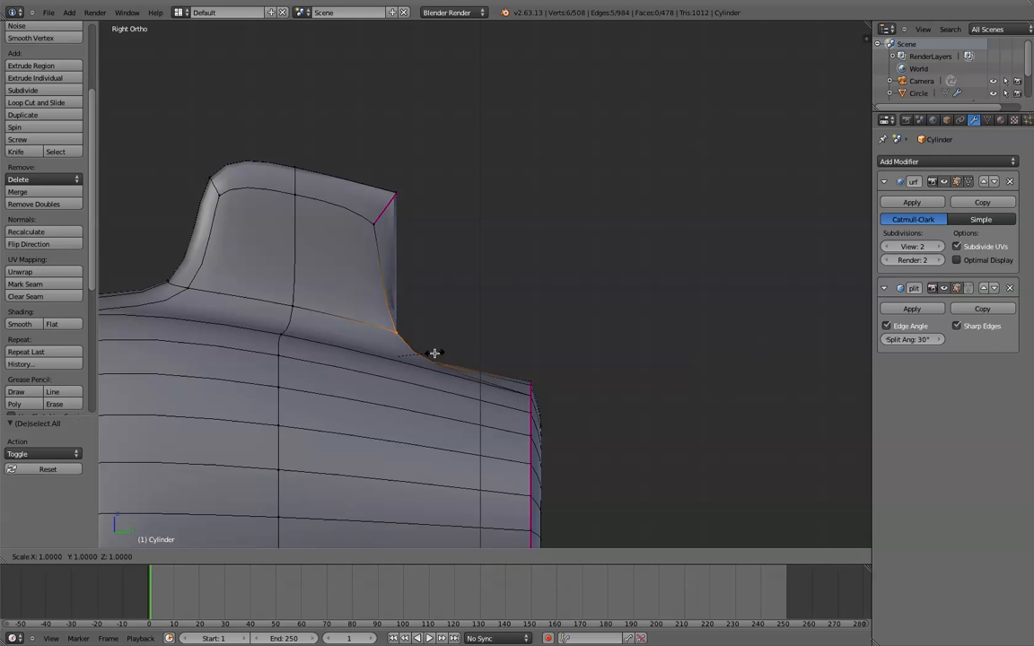
key(y)
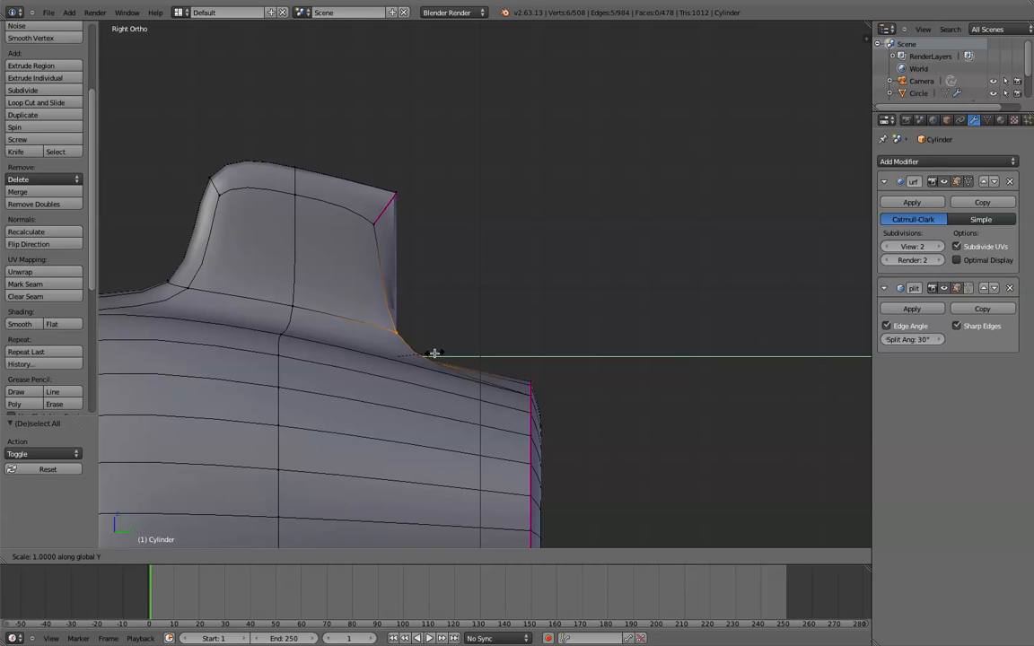
text(0)
key(Return)
- Scale the stem-base vertices to 0 along Z, raise them, and shift them about 0.164 along Y toward the hub's recessed end
key(s)
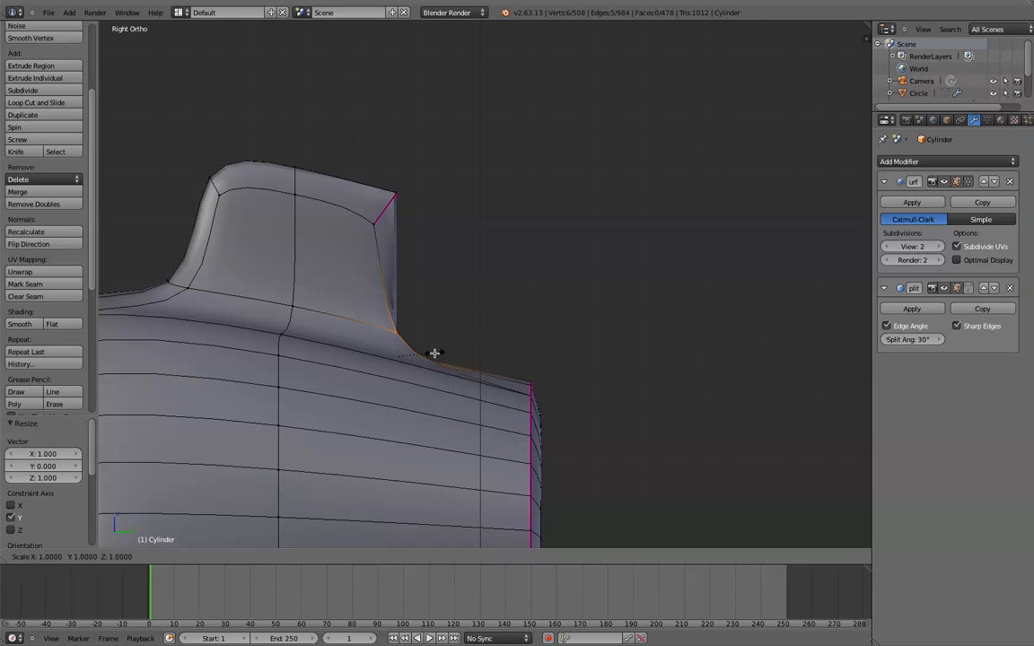
key(z)
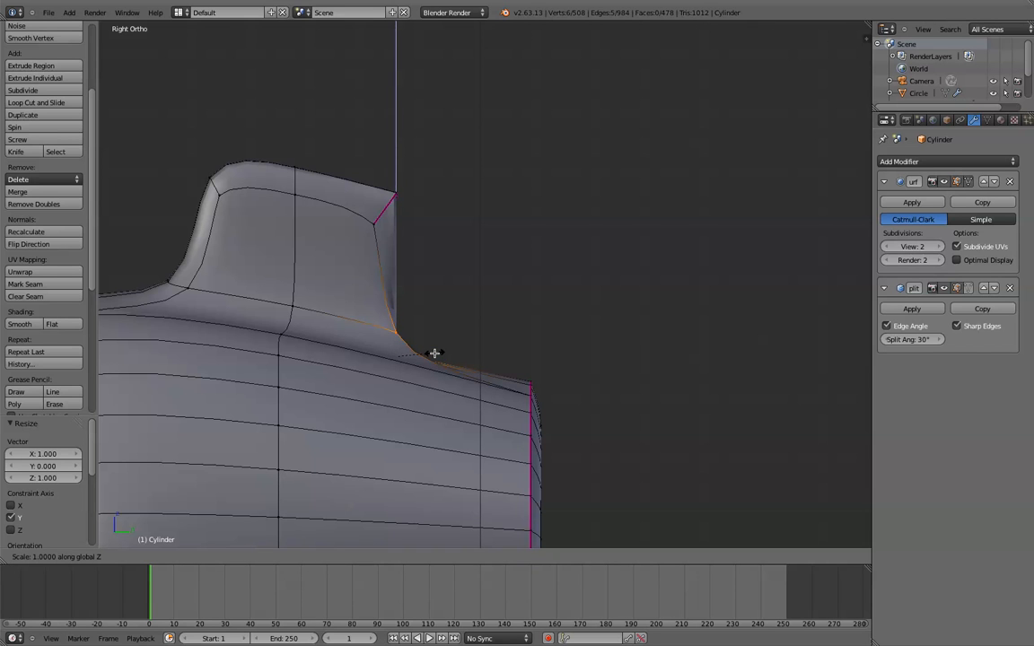
text(0)
key(Return)
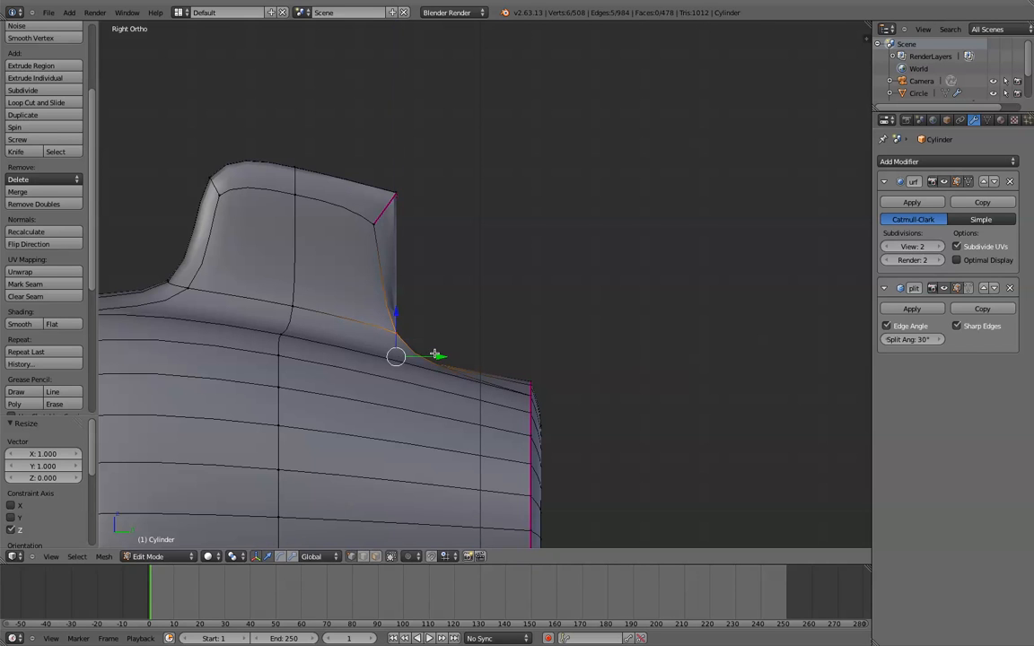
drag(396, 319, 522, 274)
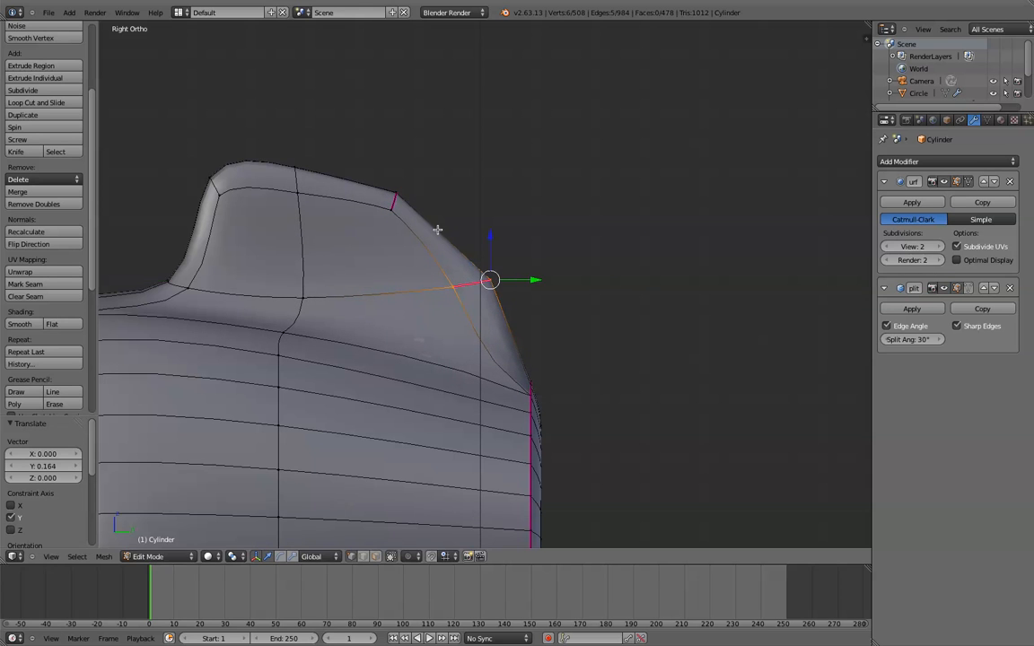
- In wireframe, box-select the stem's upper corner vertices and move them about 0.028 along Y and 0.025 along Z, then restore solid shading
key(z)
key(a)
key(b)
drag(378, 181, 398, 228)
key(g)
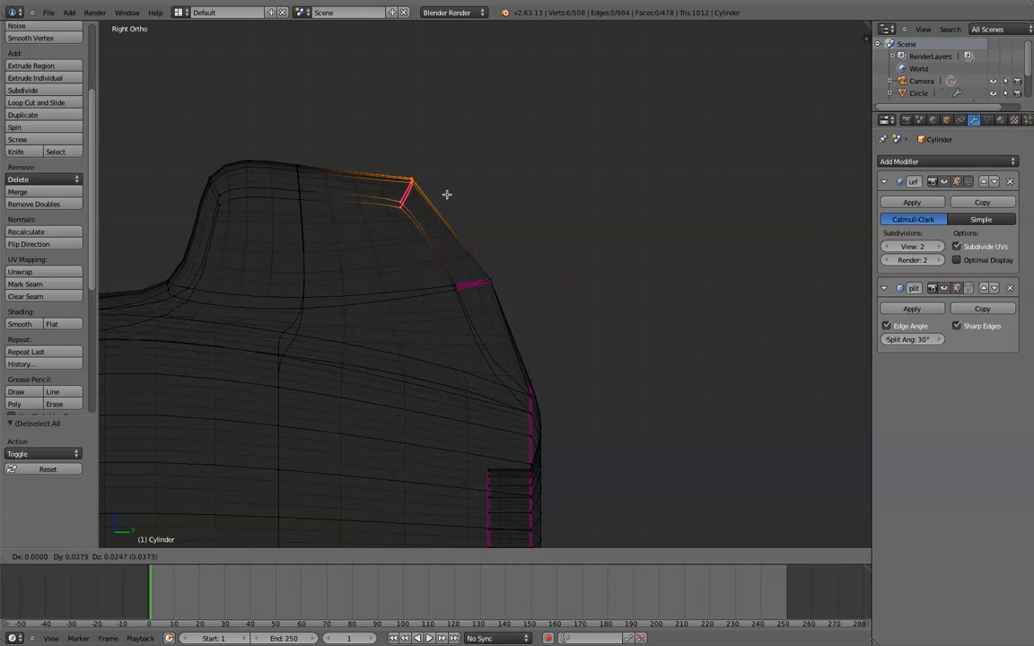
click(446, 195)
key(a)
mouse_move(445, 193)
middle_down()
mouse_move(385, 224)
mouse_move(465, 216)
mouse_move(389, 226)
middle_up()
key(z)
- Turn off the Subdivision Surface modifier's editing-cage display and inspect the stem's mesh against the smoothed surface
scroll(390, 226, up, 2)
middle_drag(435, 293, 419, 286)
scroll(440, 294, up, 2)
middle_drag(474, 360, 619, 301)
scroll(468, 312, up, 2)
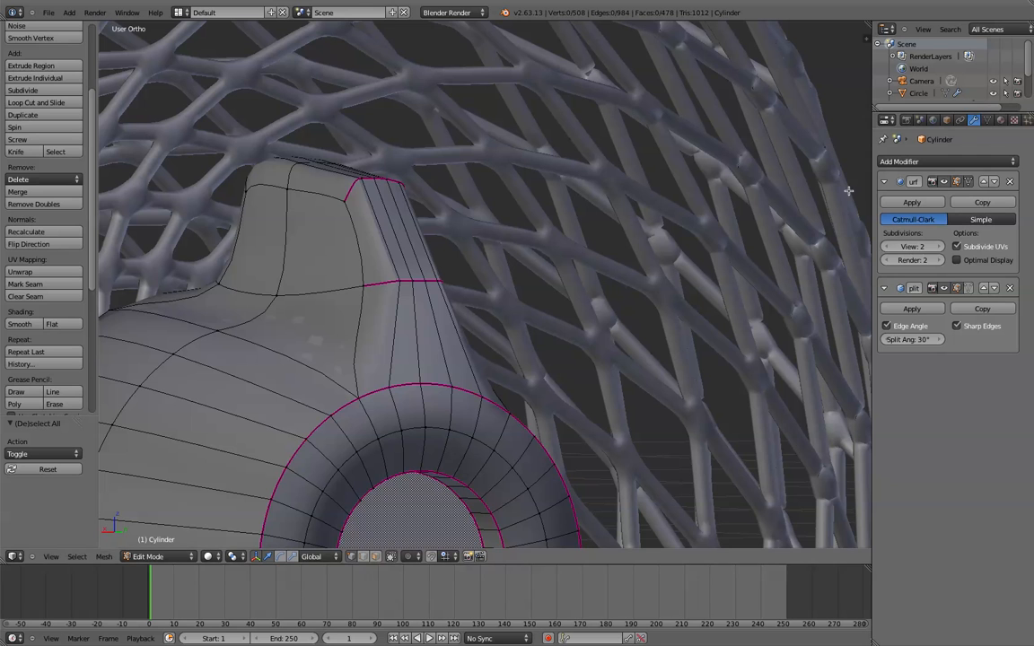
click(967, 186)
scroll(623, 256, down, 2)
middle_drag(633, 263, 592, 315)
scroll(546, 309, up, 2)
scroll(593, 315, down, 3)
scroll(483, 281, up, 4)
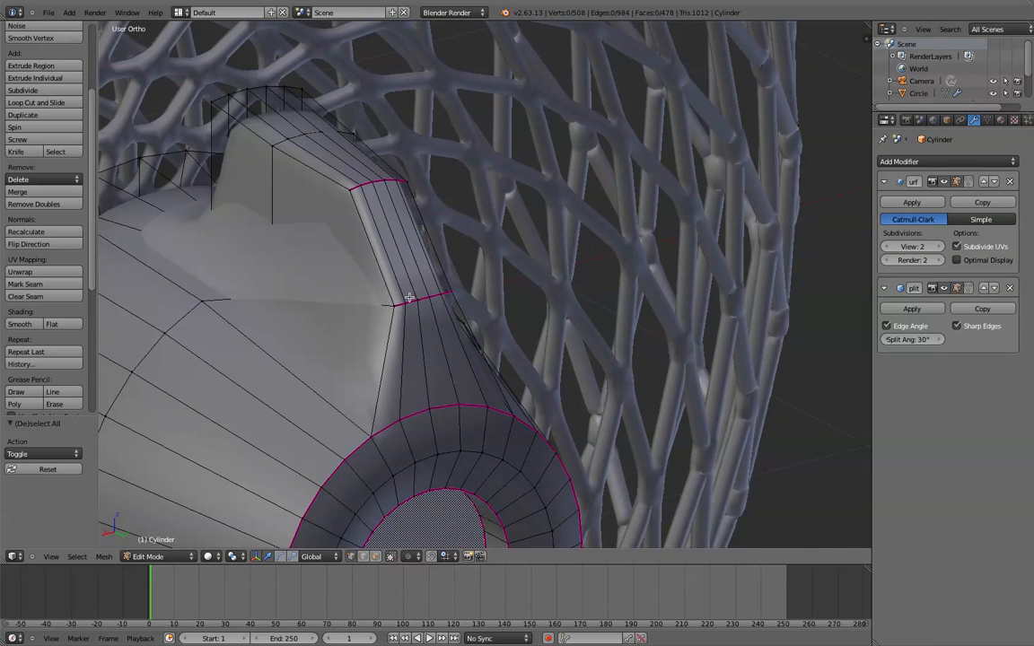
scroll(465, 306, up, 8)
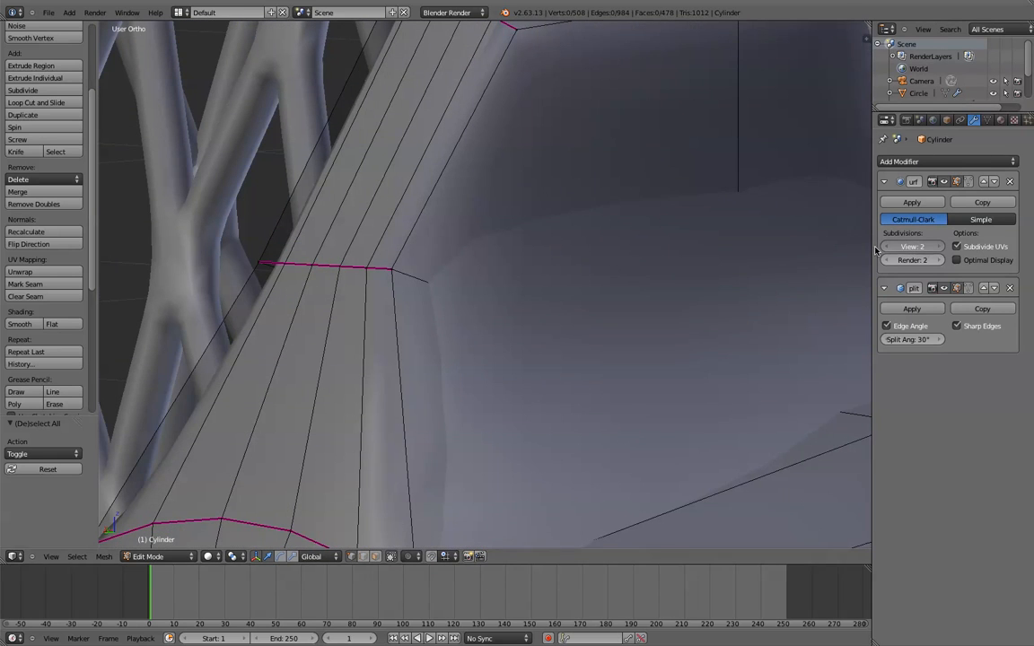
- Preview the hub with 0 view subdivisions, toggle the Edge Split modifier's editing-cage display, and restore the view subdivisions to 2
drag(877, 251, 578, 244)
scroll(567, 242, down, 7)
middle_drag(572, 239, 522, 321)
scroll(488, 287, up, 3)
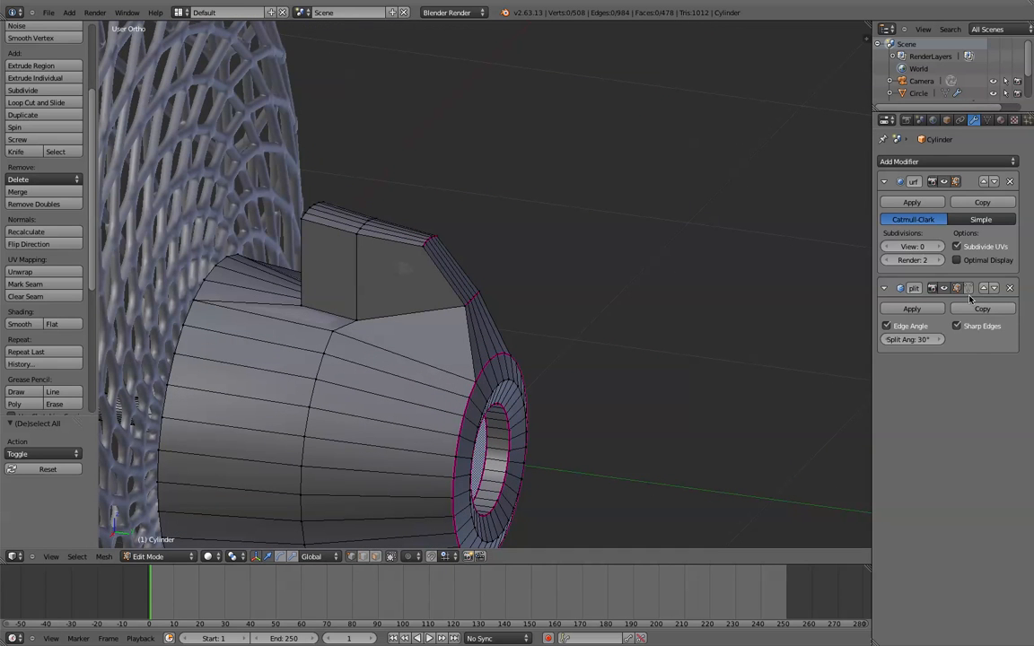
scroll(708, 320, up, 3)
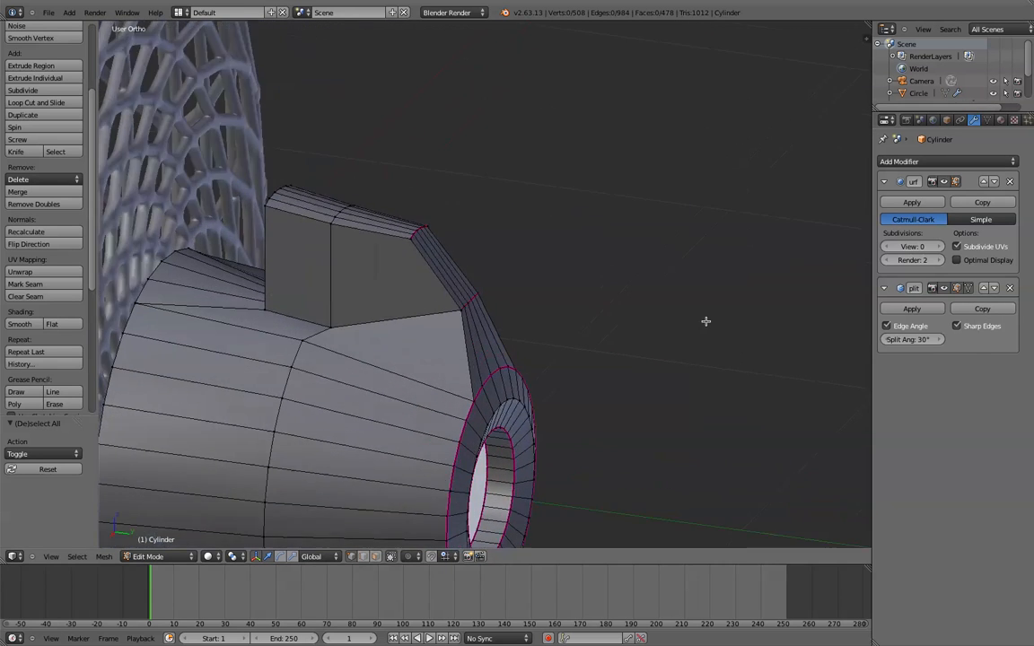
click(967, 288)
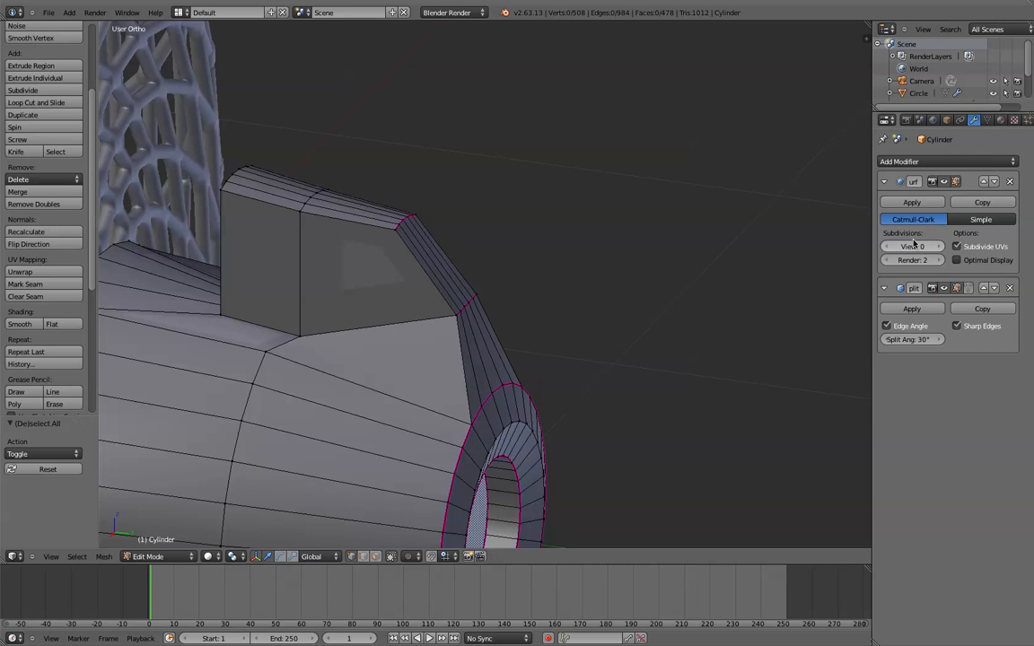
drag(914, 250, 919, 252)
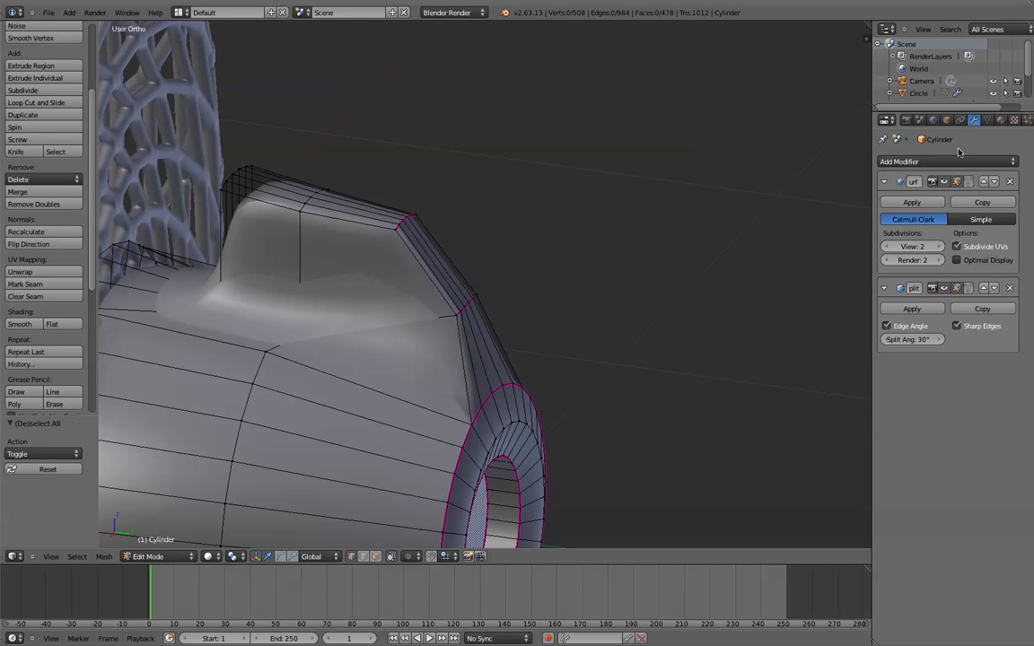
- In face select mode, select the three-face strip along the stem's crest and raise it 0.0601 along Z
middle_drag(796, 219, 644, 185)
key(a)
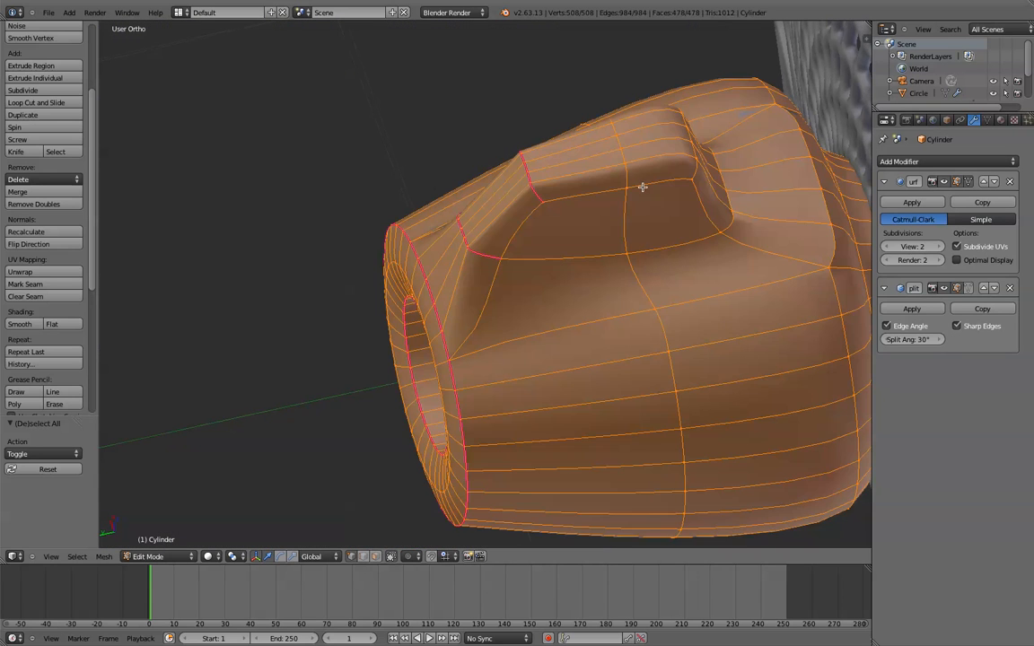
middle_drag(639, 227, 644, 184)
scroll(585, 322, up, 3)
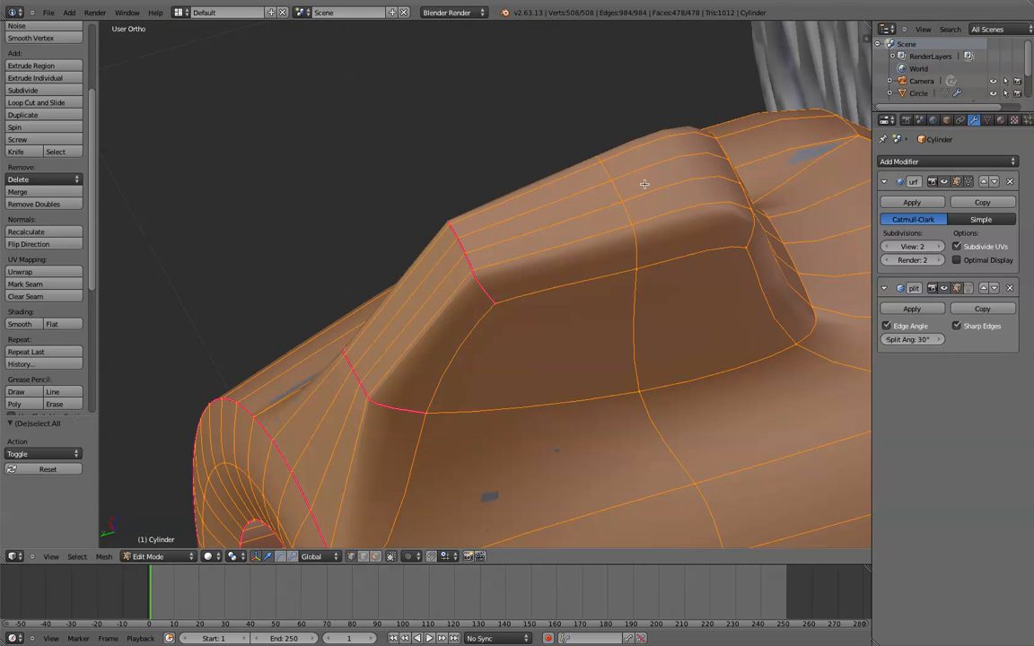
click(376, 557)
right_click(646, 175)
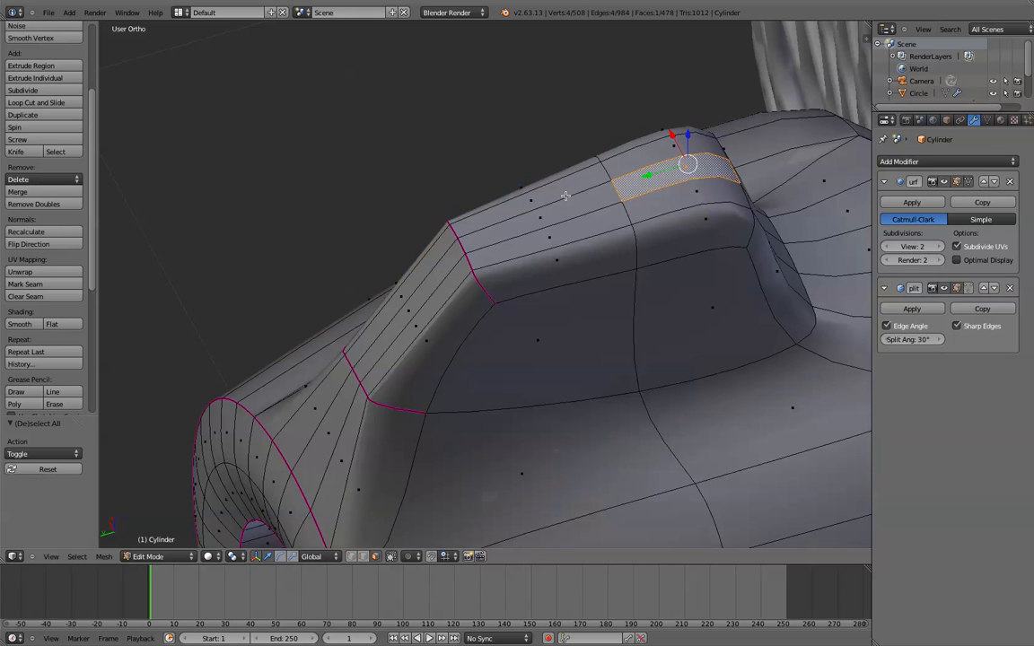
shift+right_click(526, 217)
shift+right_click(448, 267)
middle_drag(504, 270, 530, 169)
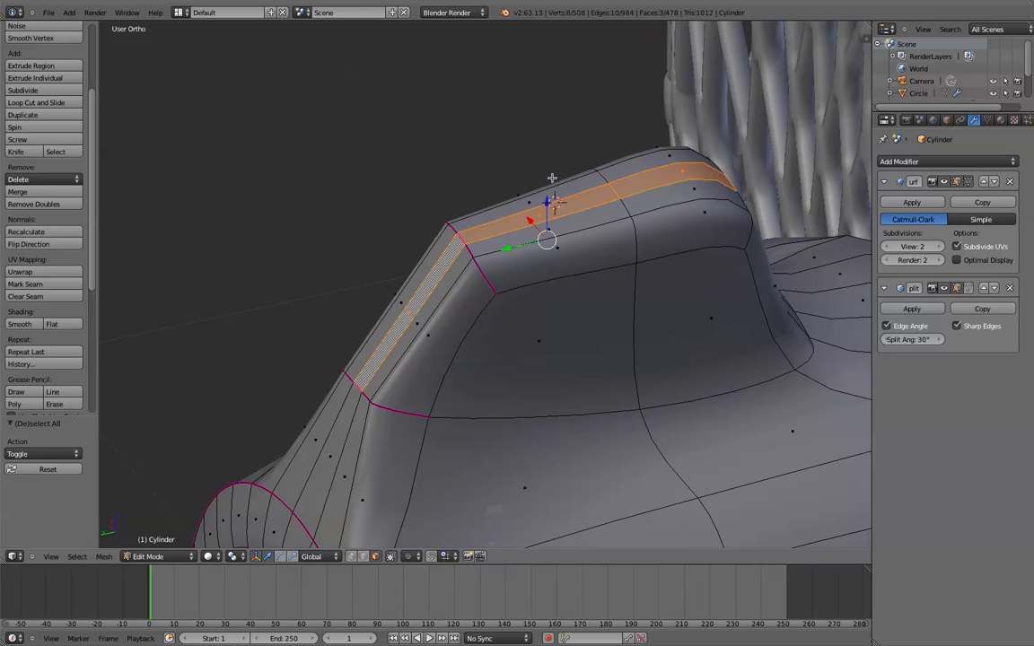
key(g)
key(z)
click(557, 151)
- Switch to vertex selection and select the vertex at the lower end of the stem's crest strip
middle_drag(556, 151, 674, 261)
scroll(600, 239, up, 2)
scroll(600, 239, up, 1)
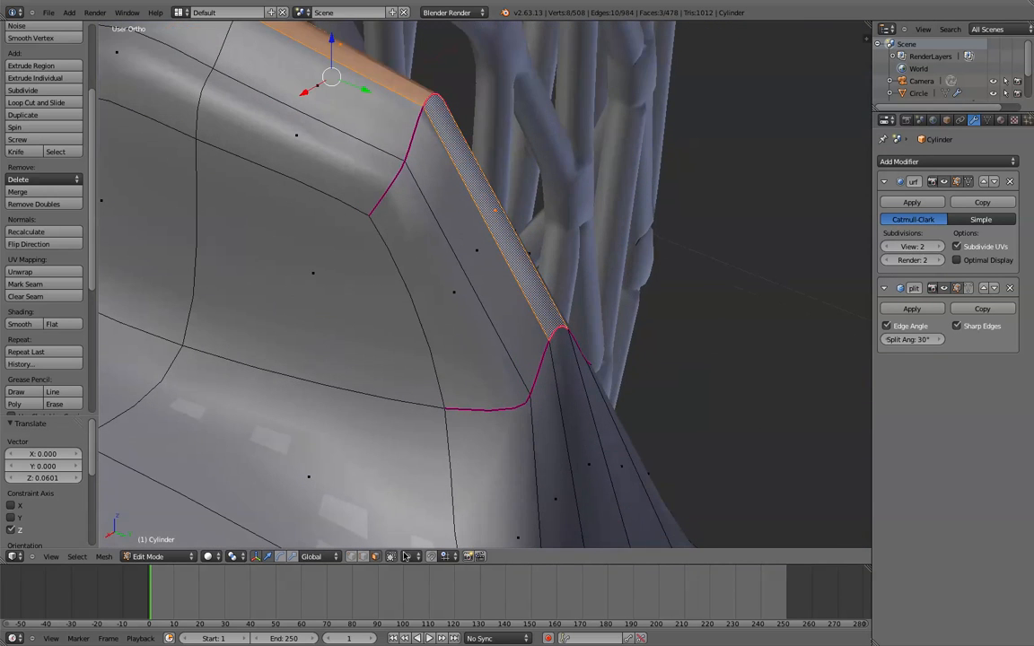
shift+right_click(573, 368)
right_click(579, 330)
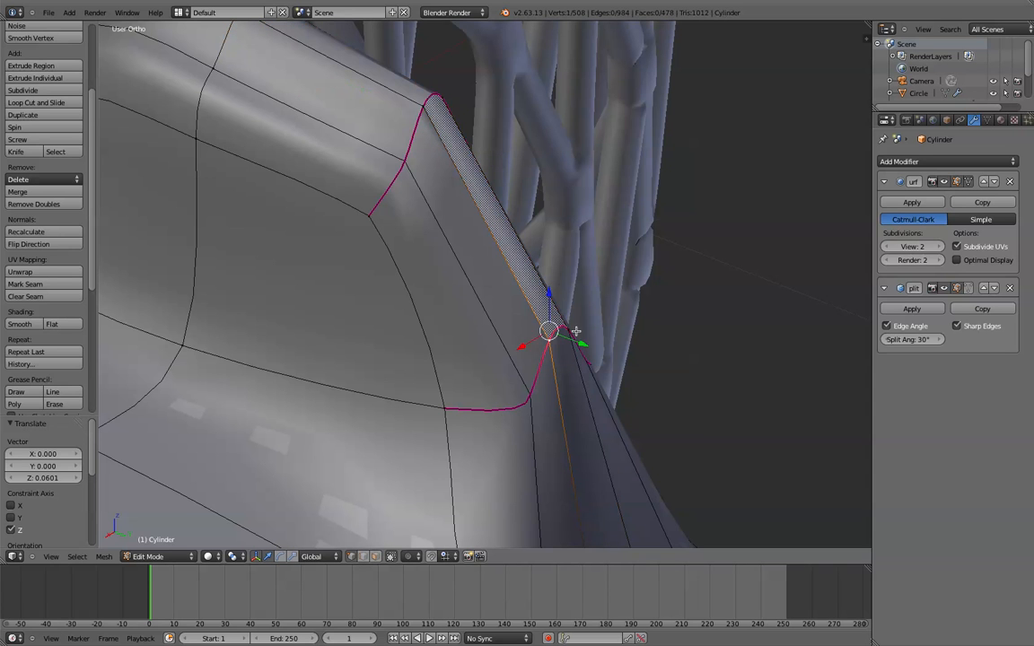
middle_drag(557, 365, 592, 334)
drag(632, 336, 683, 339)
- Check the stem in Object Mode, then select the entire hub and axle mesh, smooth its vertices, and clear the selection
key(Tab)
scroll(689, 338, down, 5)
mouse_move(660, 341)
middle_down()
mouse_move(563, 340)
mouse_move(452, 302)
mouse_move(492, 298)
mouse_move(540, 357)
mouse_move(520, 326)
middle_up()
scroll(538, 353, up, 3)
key(Tab)
scroll(519, 322, up, 2)
key(a)
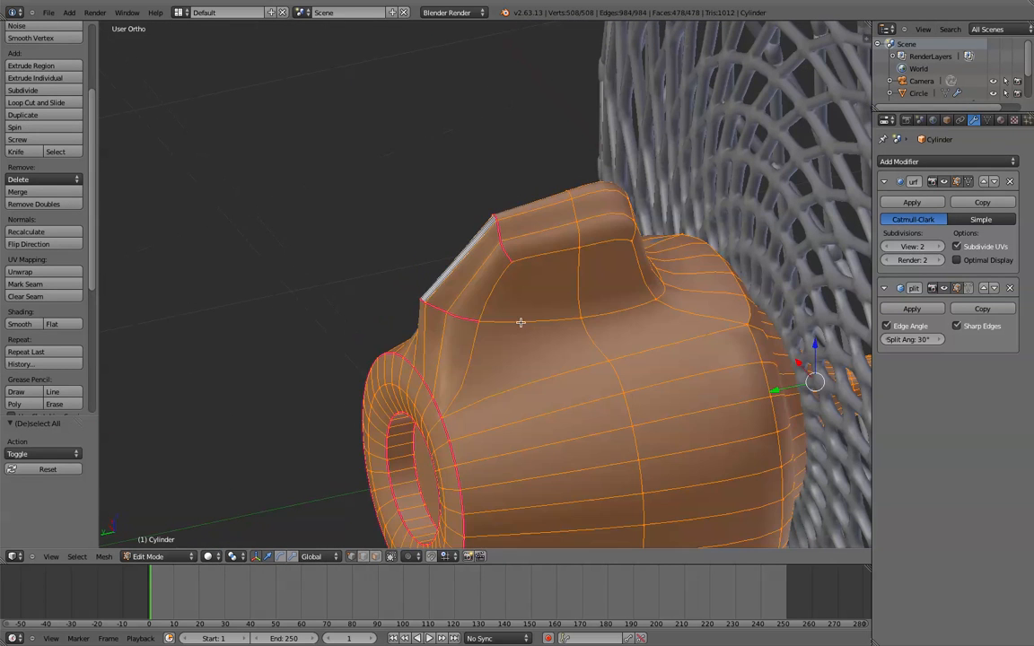
key(w)
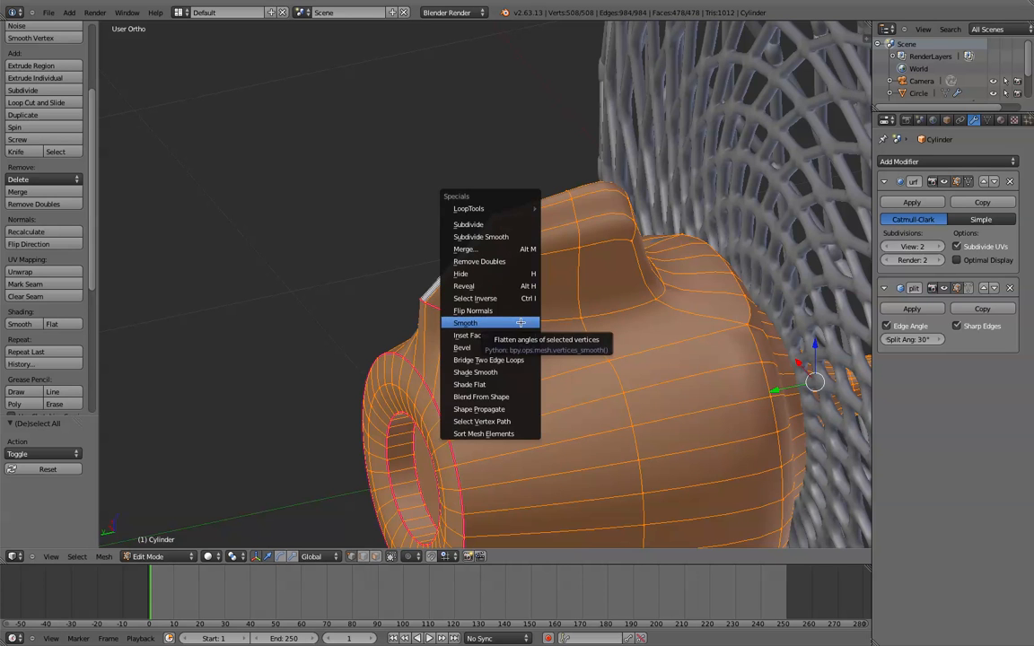
click(520, 321)
key(a)
- Select the edge loop around the hub's end facing the lattice, crease it, and clear the selection
key(Tab)
middle_drag(506, 291, 646, 344)
key(Tab)
scroll(611, 336, up, 6)
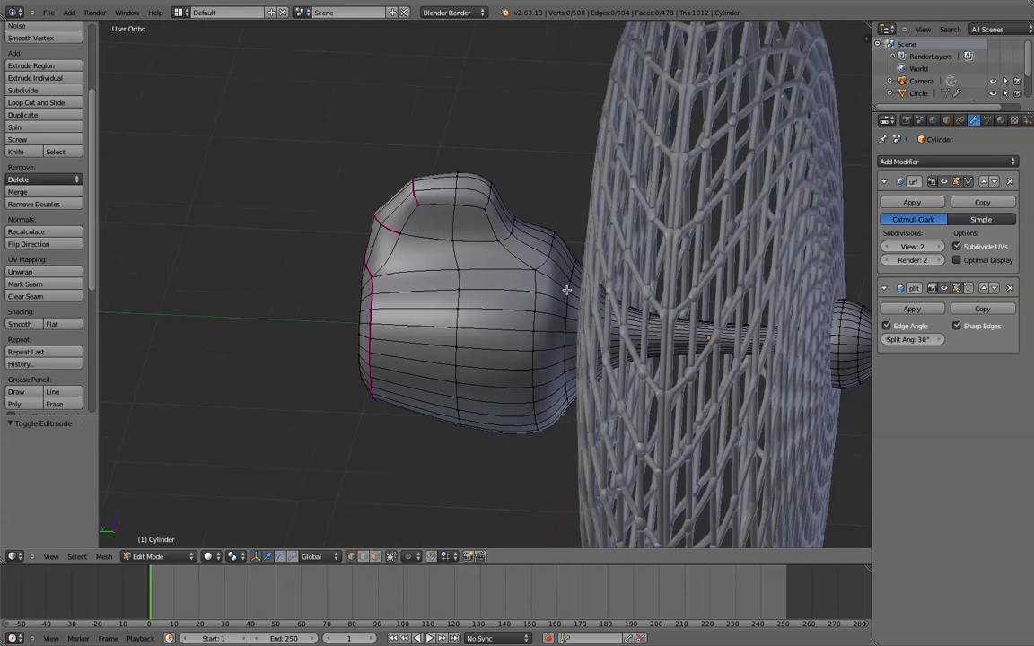
right_click(654, 329)
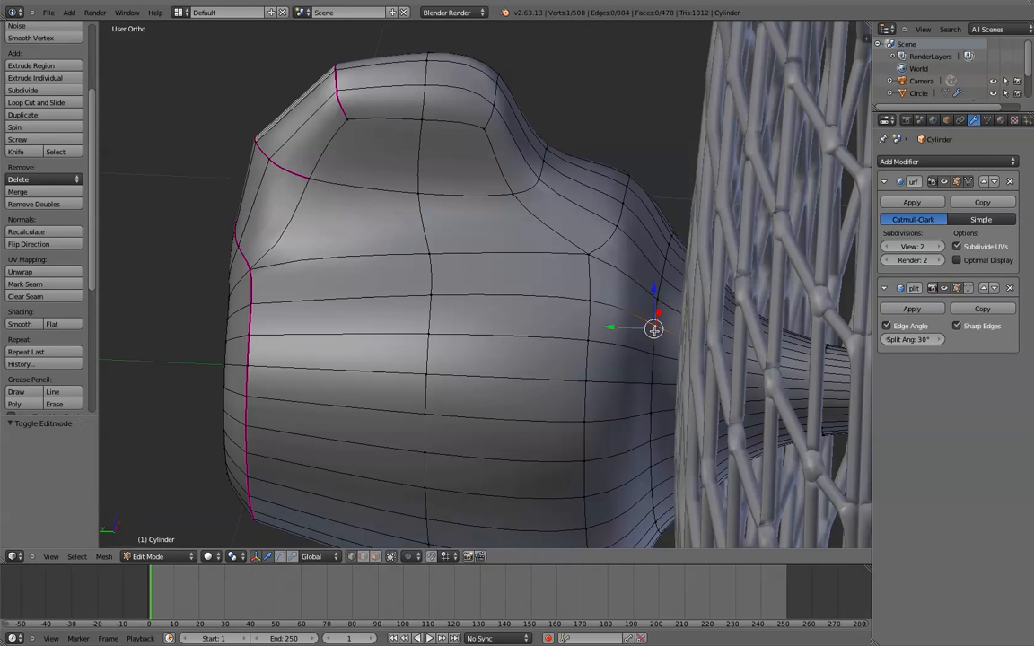
alt+right_click(654, 331)
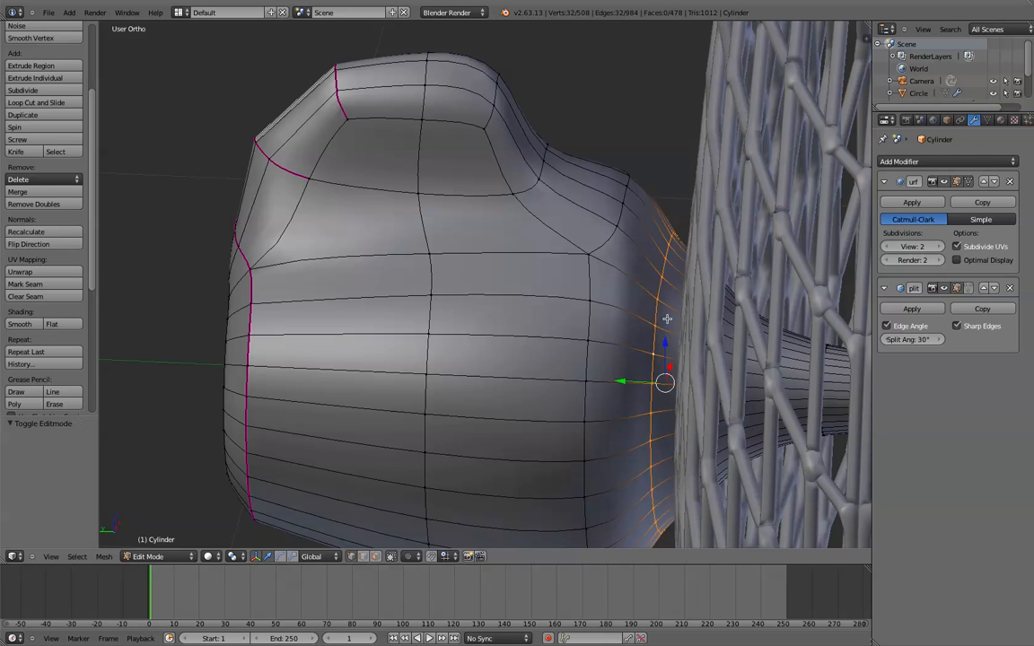
key(shift+e)
click(813, 341)
key(a)
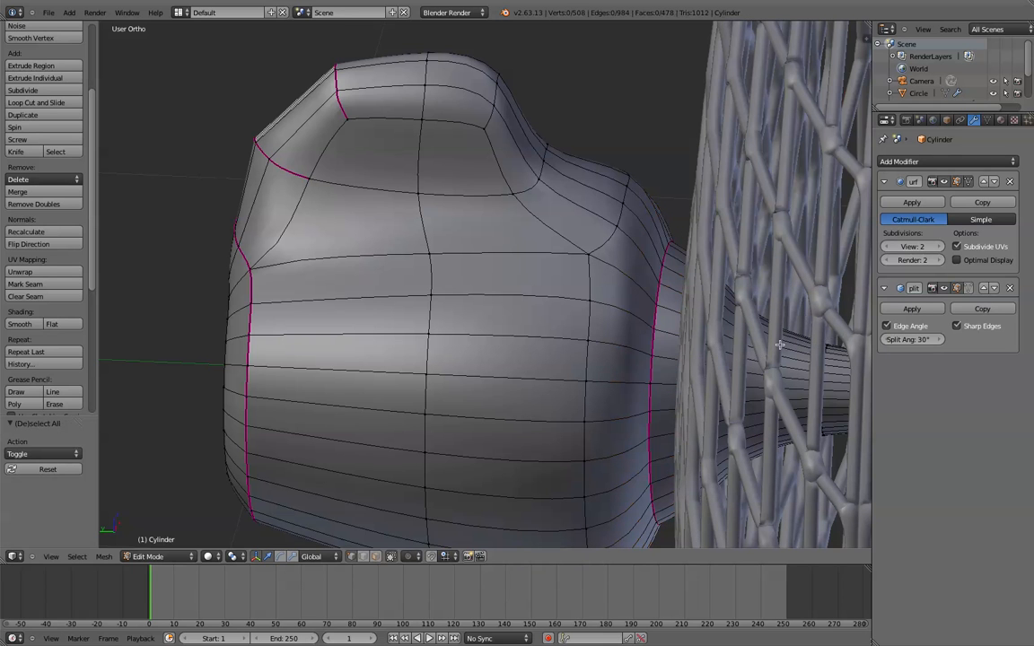
- Crease the edge loop at the wide end of the axle's flare inside the lattice by +1.000 and deselect it
middle_drag(646, 314, 633, 338)
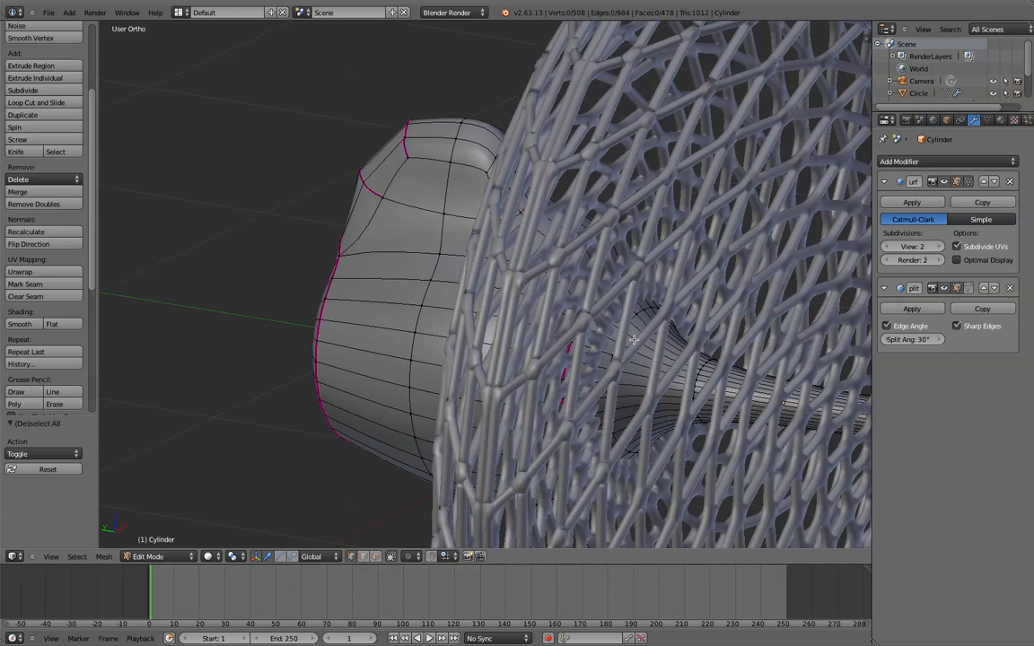
alt+right_click(639, 313)
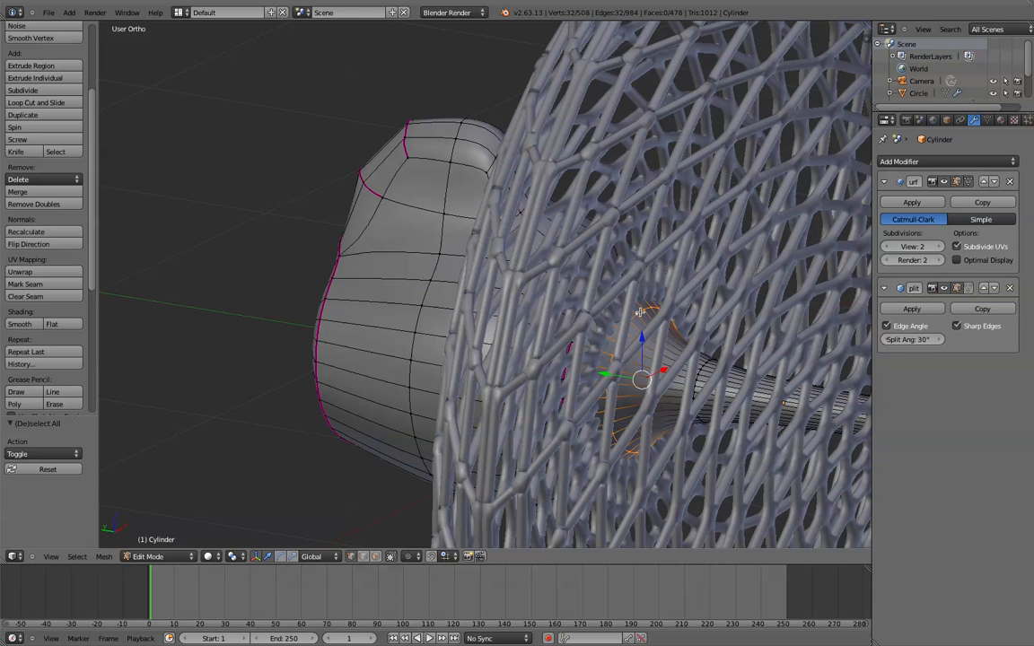
key(shift+e)
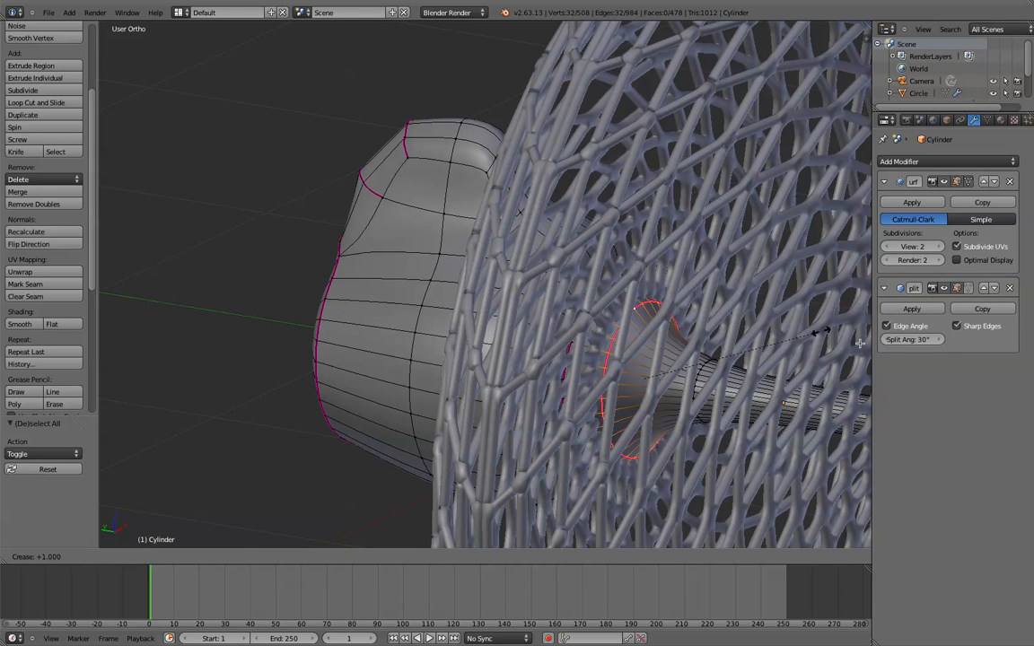
click(867, 413)
key(a)
- Select the edge loop at the narrow end of the axle's flare inside the lattice and crease it by 1.000
alt+right_click(706, 366)
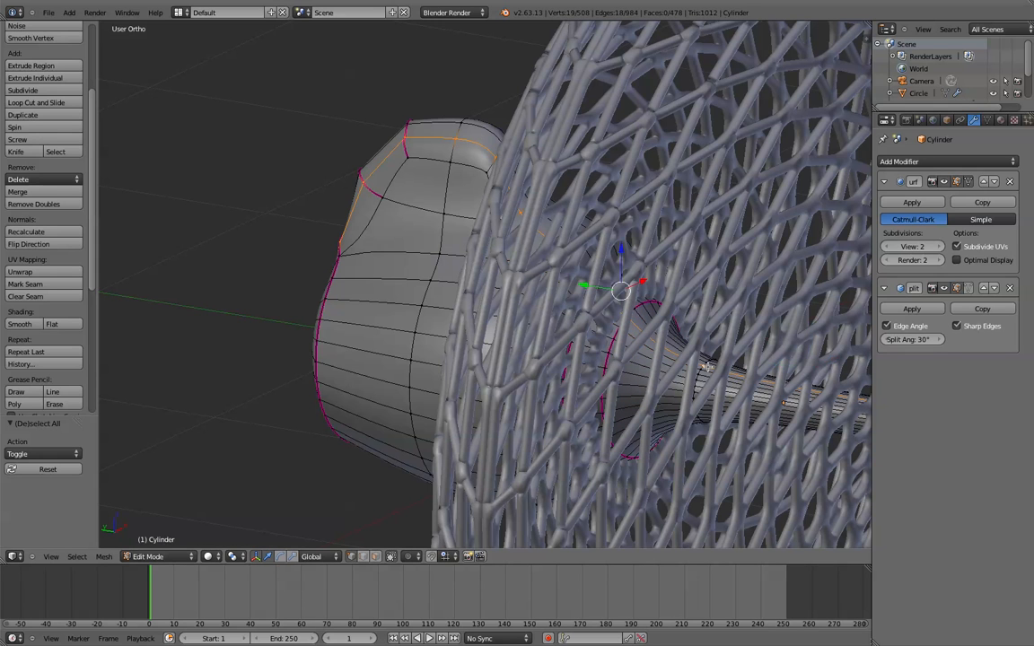
alt+right_click(701, 373)
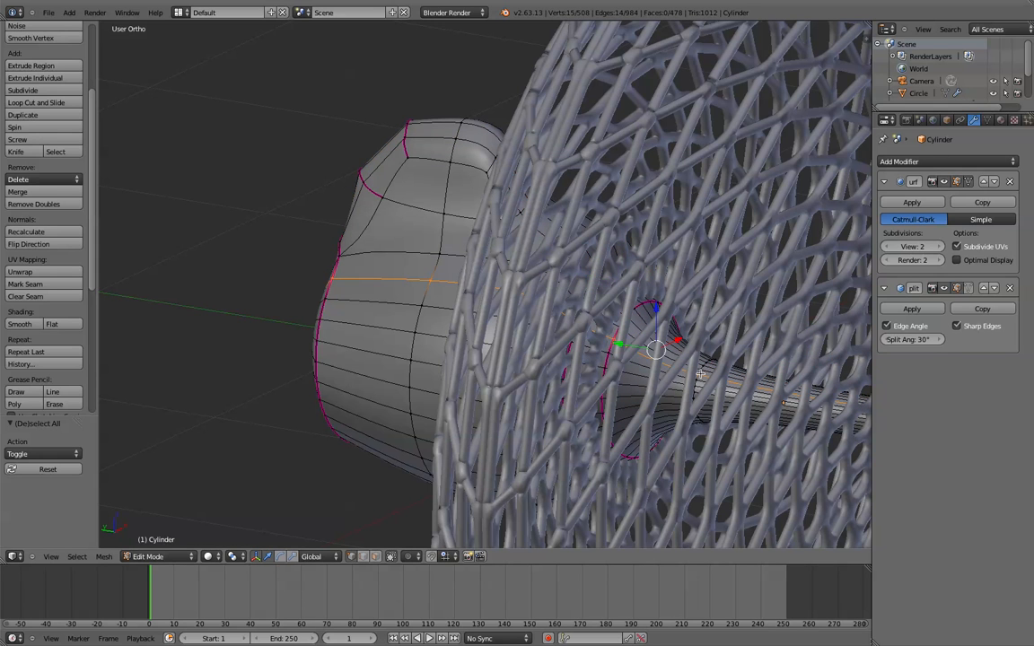
alt+right_click(705, 367)
alt+right_click(709, 372)
alt+right_click(706, 389)
alt+right_click(698, 407)
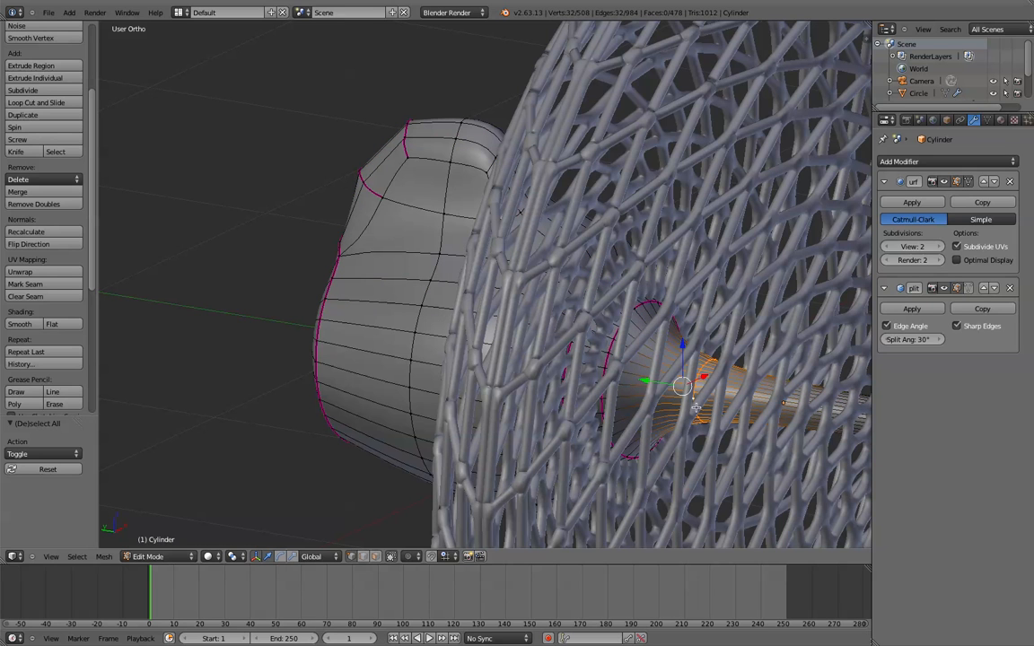
key(shift+e)
click(787, 429)
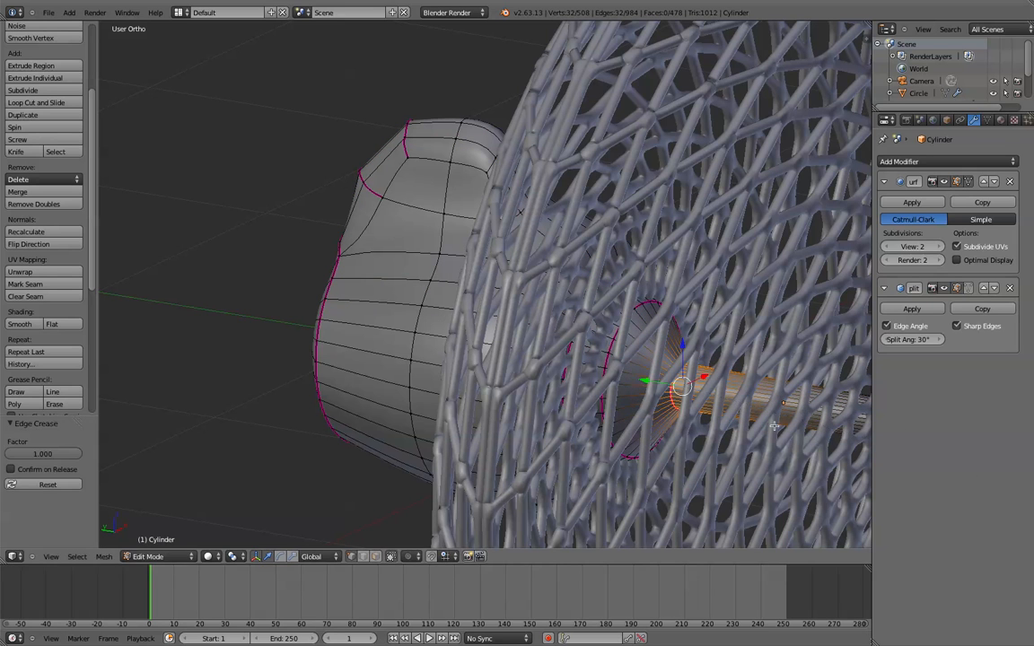
- Move the creased loop about 0.075 along the Y axis toward the wide end of the flare
key(g)
key(y)
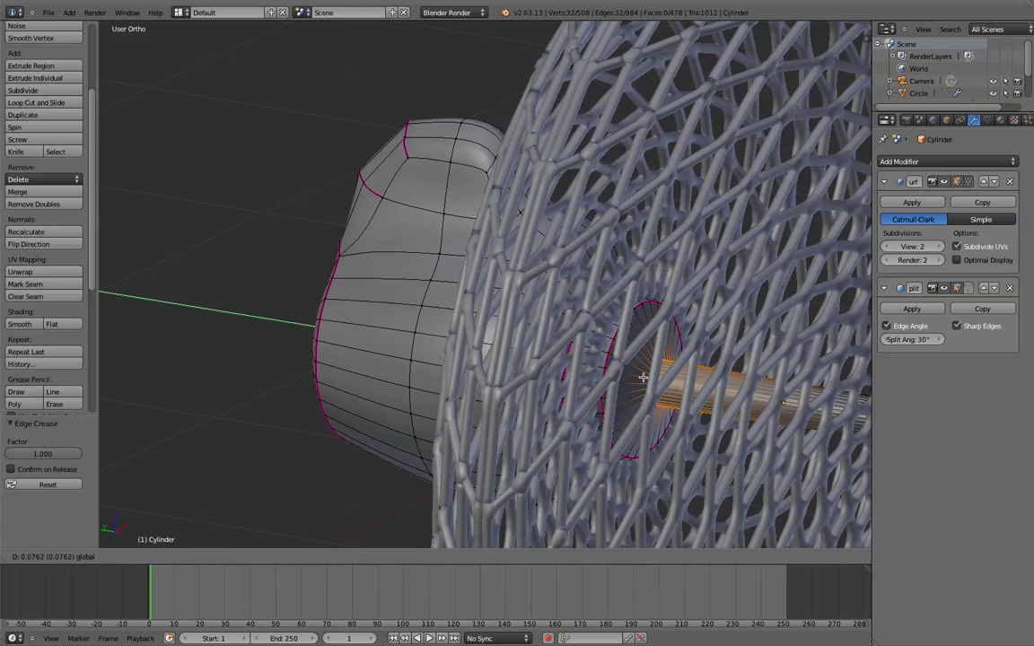
click(646, 381)
- Leave Edit Mode and examine the whole model in the right and front orthographic views
scroll(647, 382, down, 3)
scroll(647, 381, down, 4)
middle_drag(647, 380, 537, 342)
scroll(672, 371, up, 1)
key(Tab)
key(KP_1)
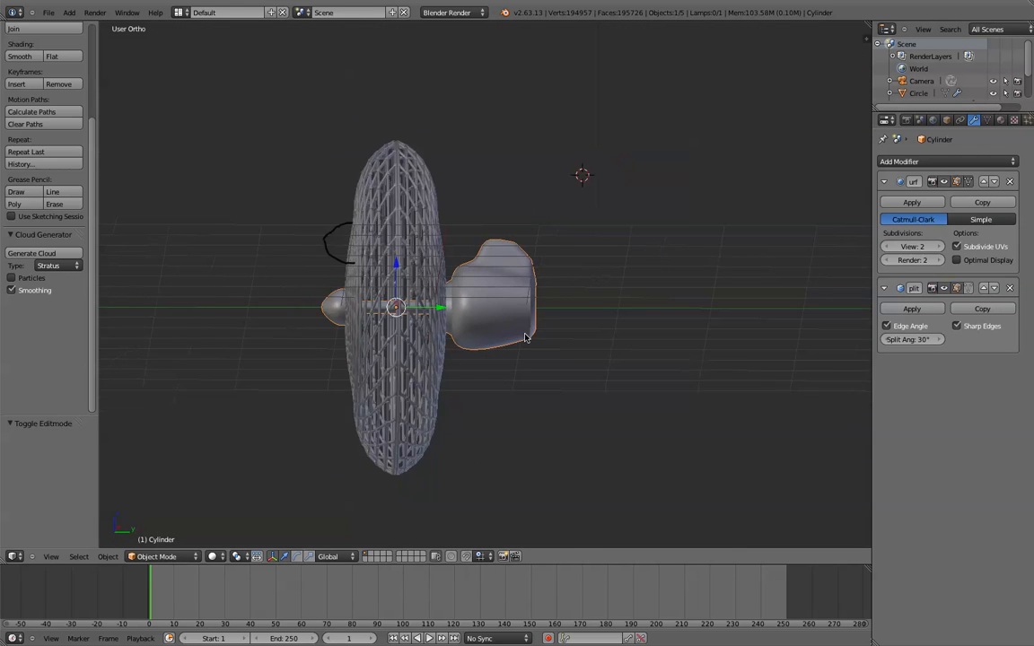
key(KP_3)
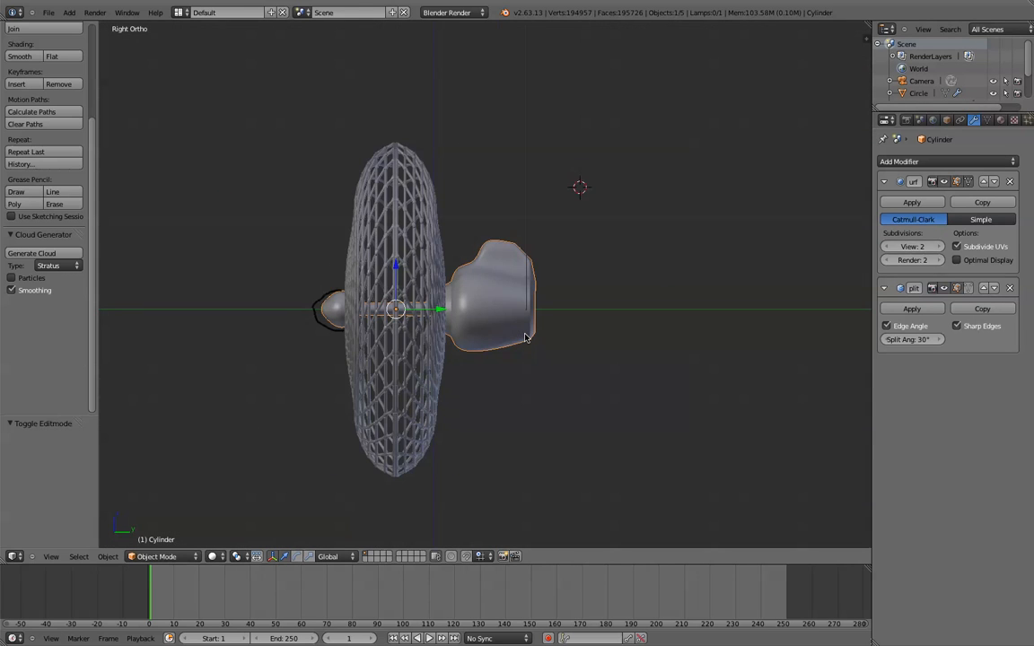
scroll(525, 340, up, 3)
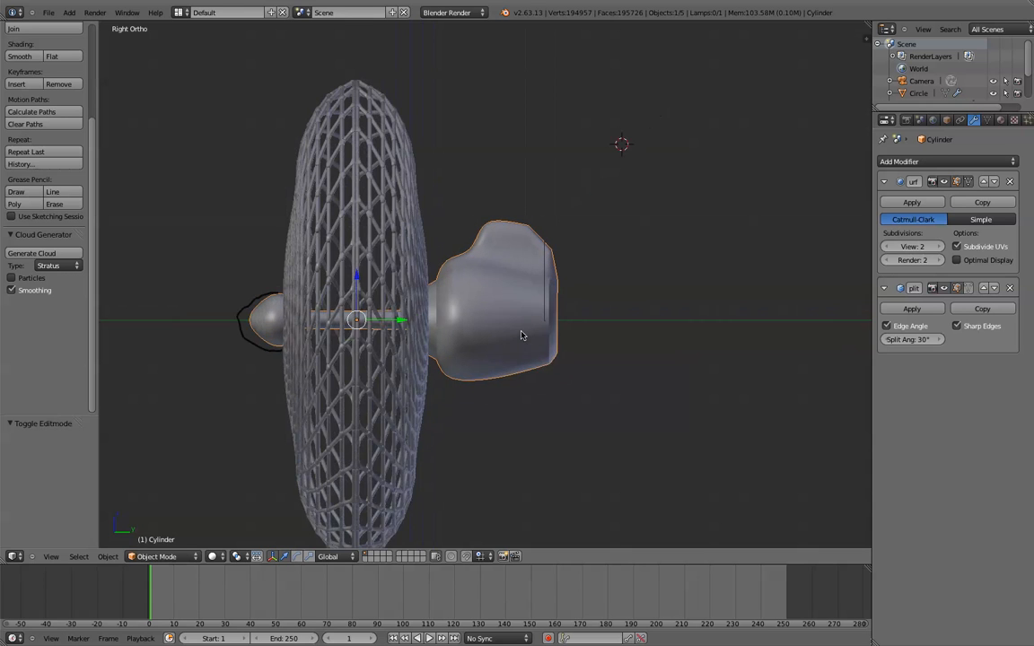
key(KP_1)
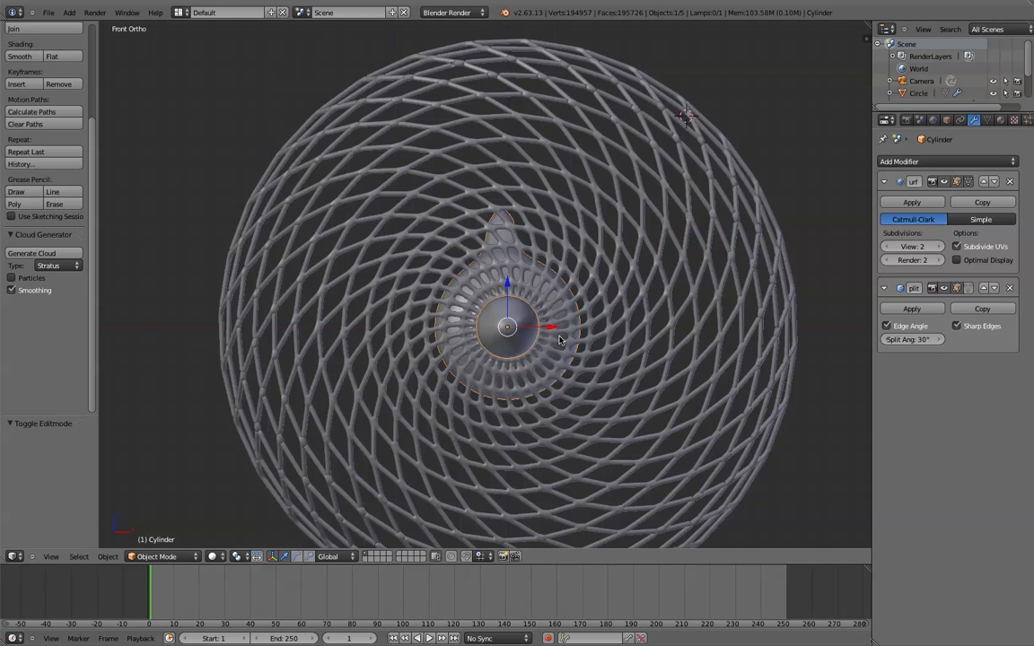
- Switch the render engine to Cycles Render and view the model in perspective from an angle
click(462, 15)
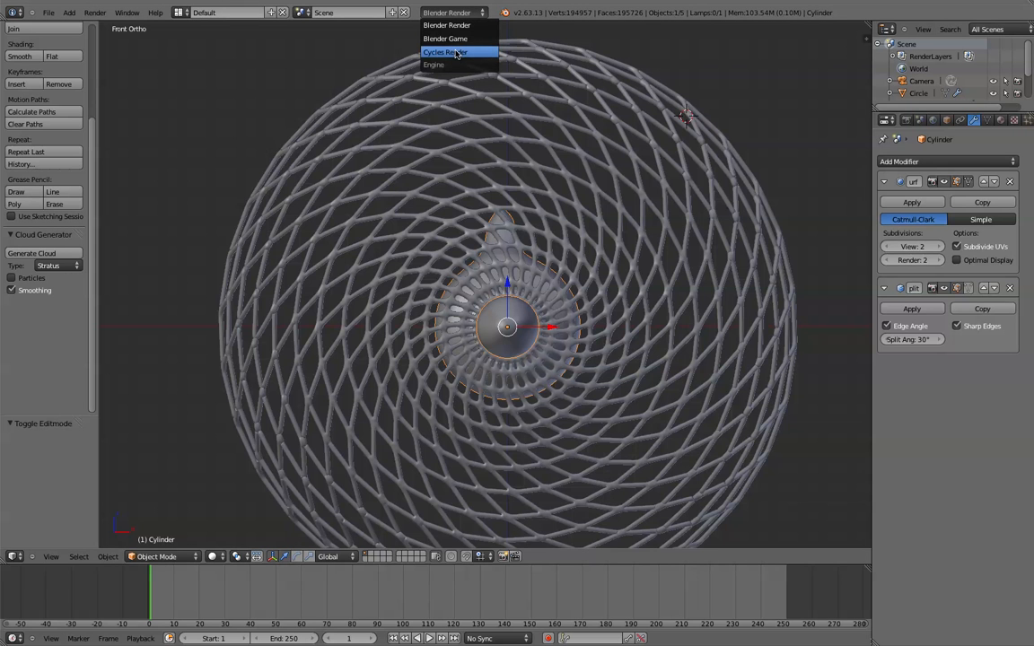
click(456, 54)
scroll(597, 343, down, 4)
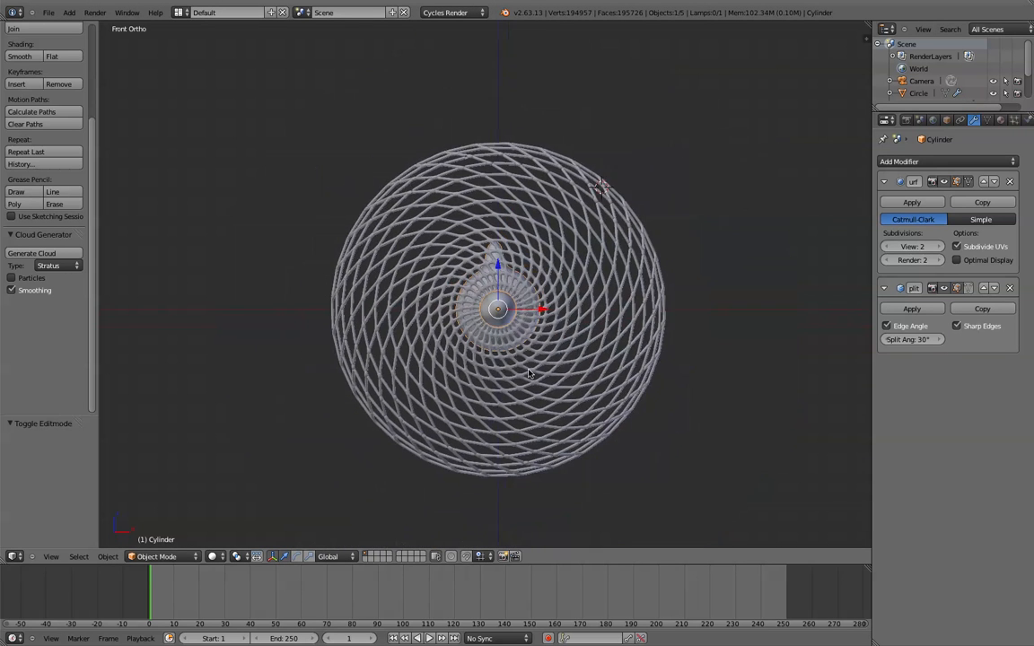
key(KP_5)
scroll(597, 344, down, 2)
middle_drag(597, 344, 459, 396)
scroll(459, 396, up, 1)
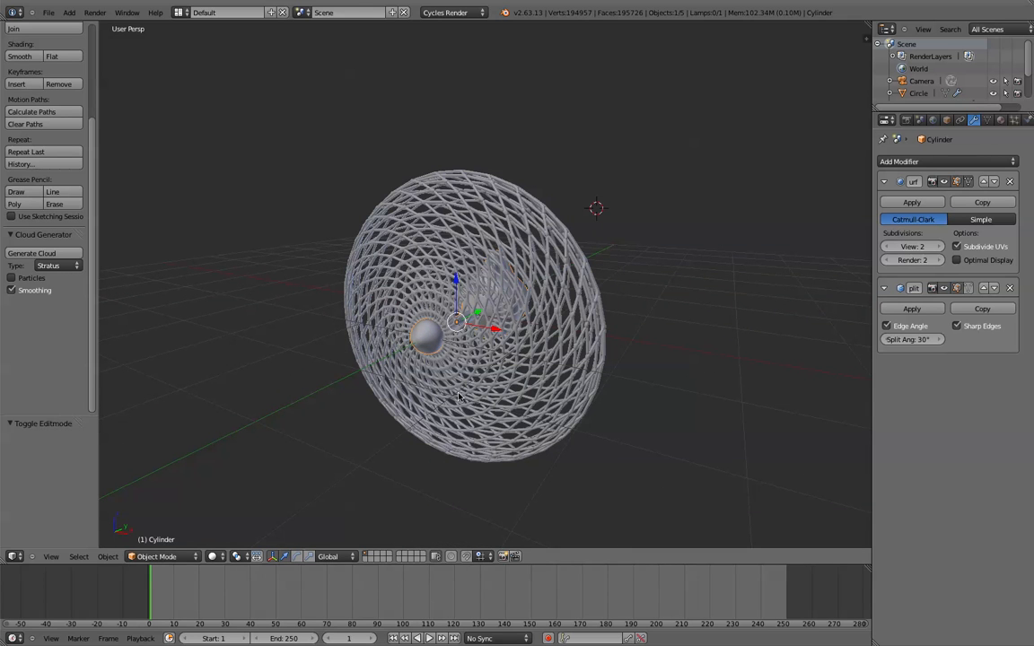
- Preview the lattice and hub from both sides in Rendered viewport shading, then return to solid shading
click(212, 556)
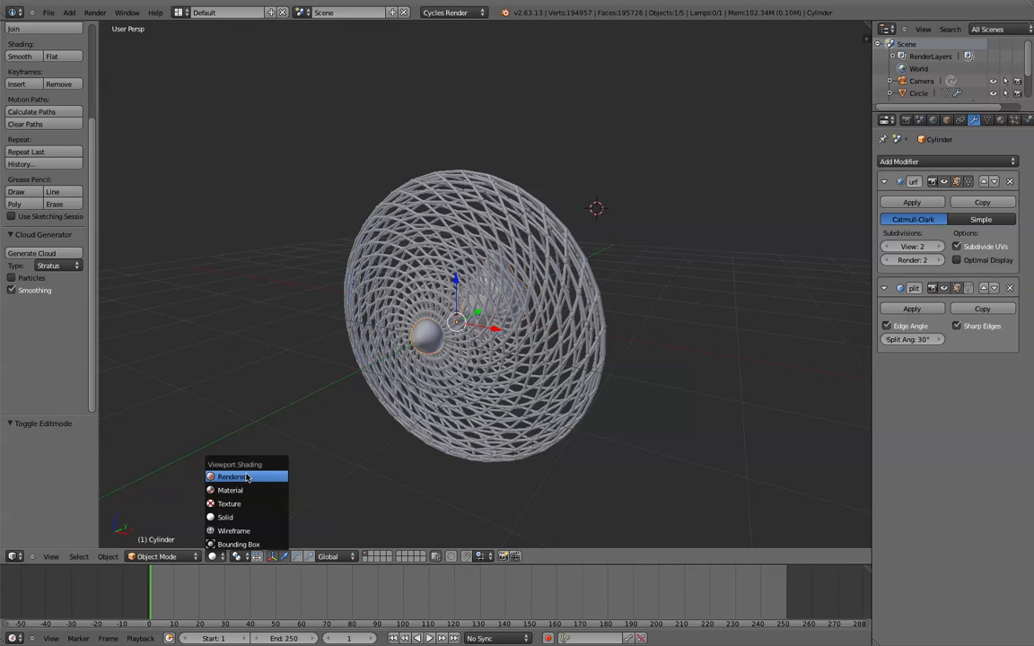
click(246, 477)
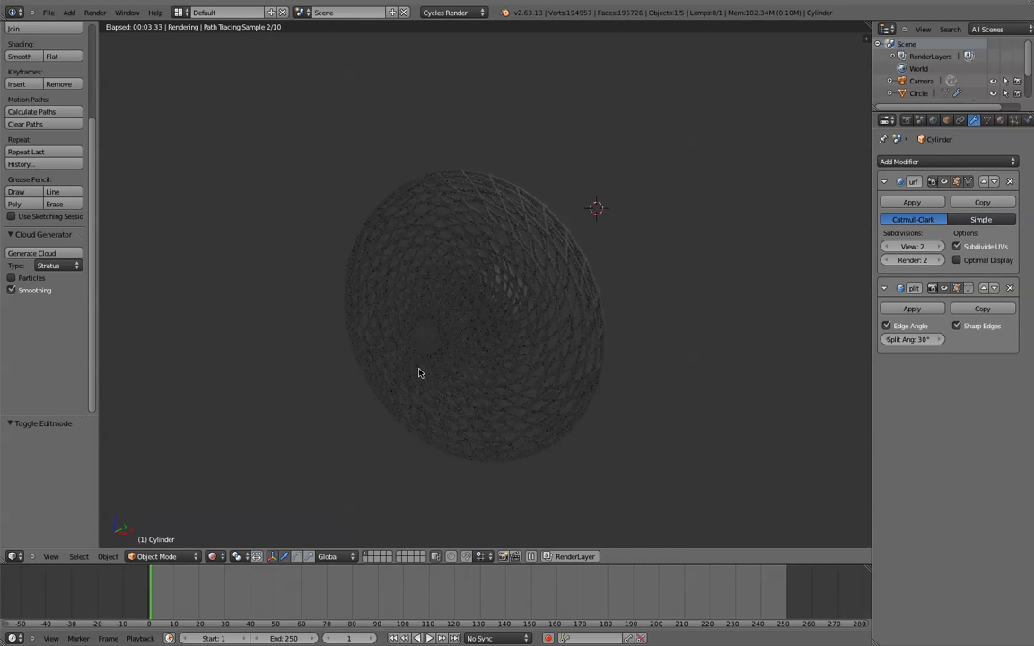
scroll(420, 373, up, 2)
middle_drag(425, 377, 434, 330)
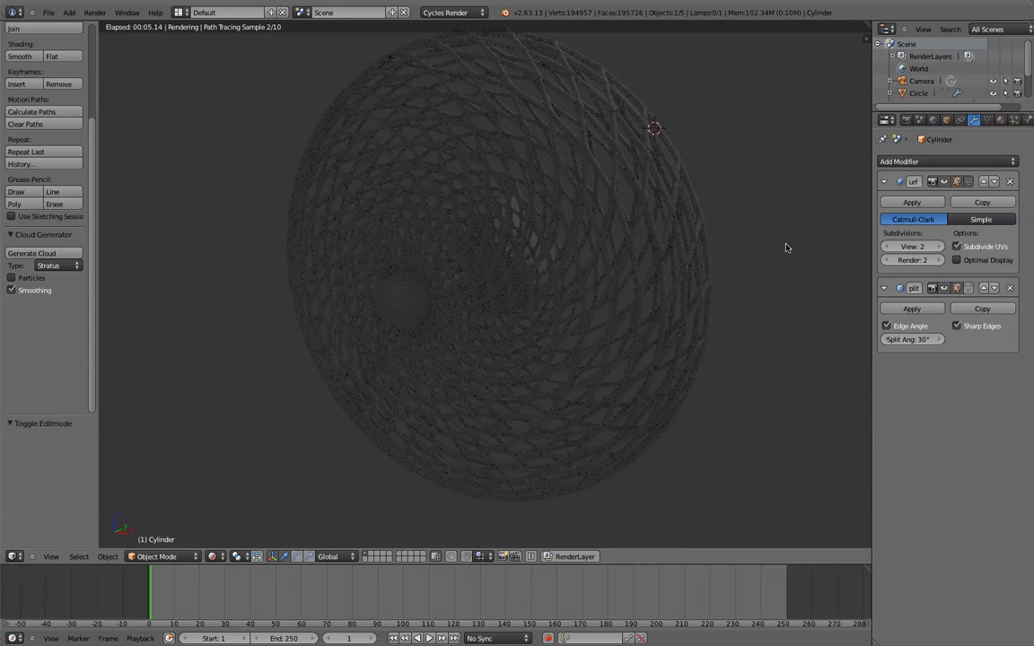
middle_drag(786, 248, 627, 259)
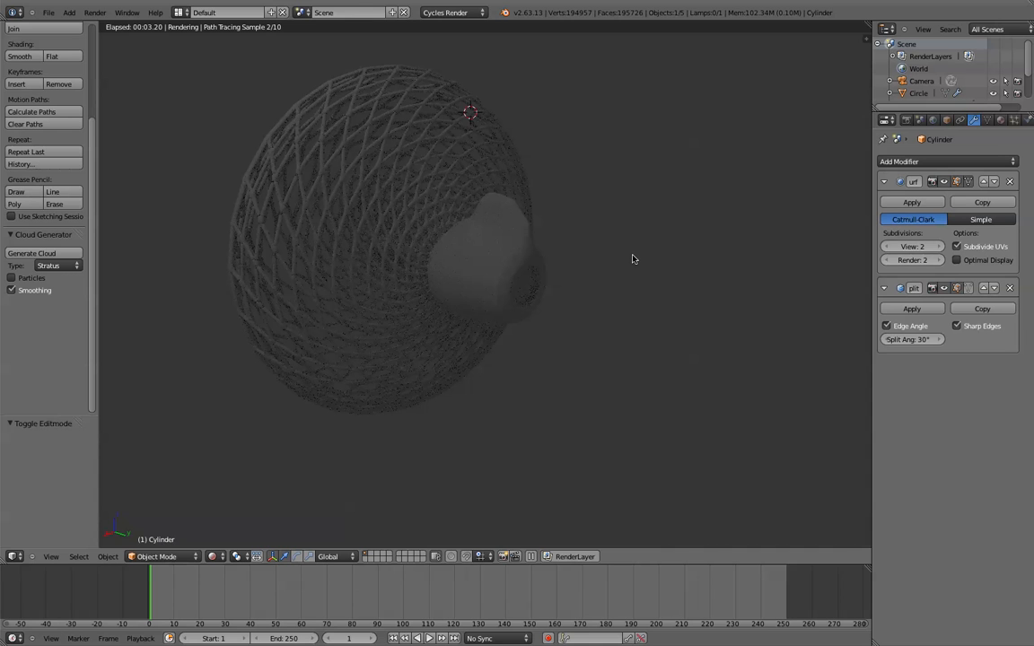
middle_drag(542, 272, 658, 288)
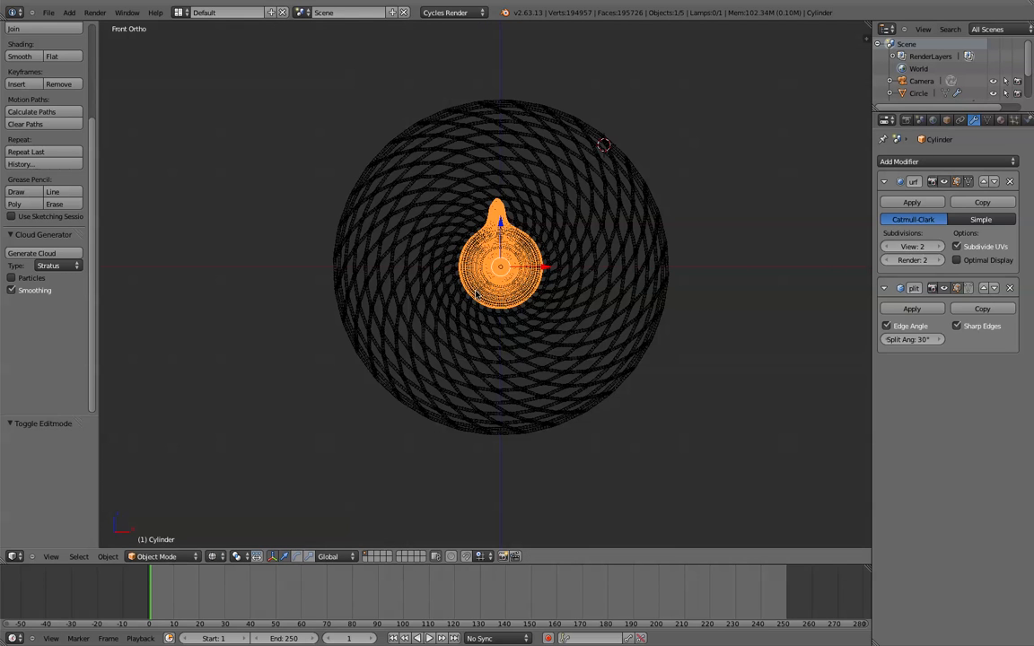
key(z)
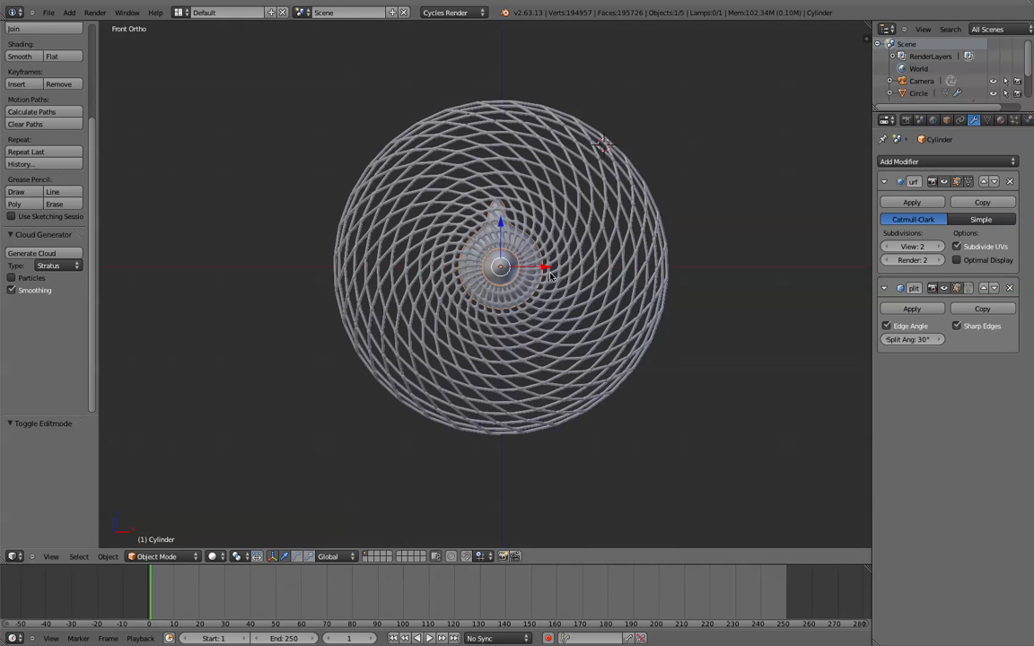
- Check the hub from the side and unlink the Grease Pencil sketch around the nose cap
scroll(552, 278, up, 2)
scroll(554, 276, down, 2)
middle_drag(554, 275, 450, 325)
scroll(403, 307, up, 4)
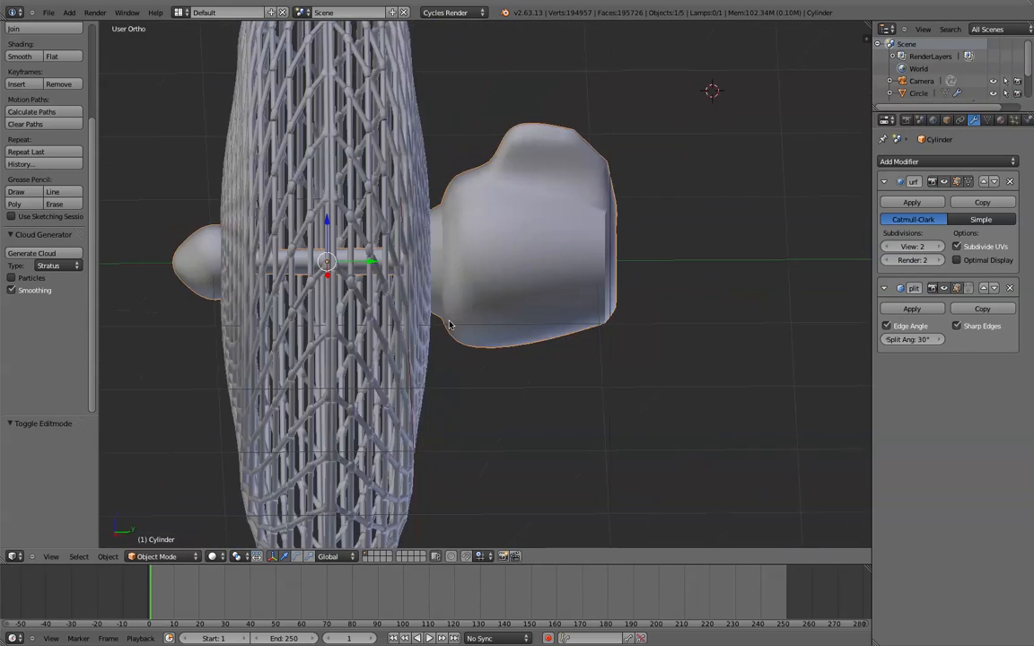
key(KP_1)
key(KP_3)
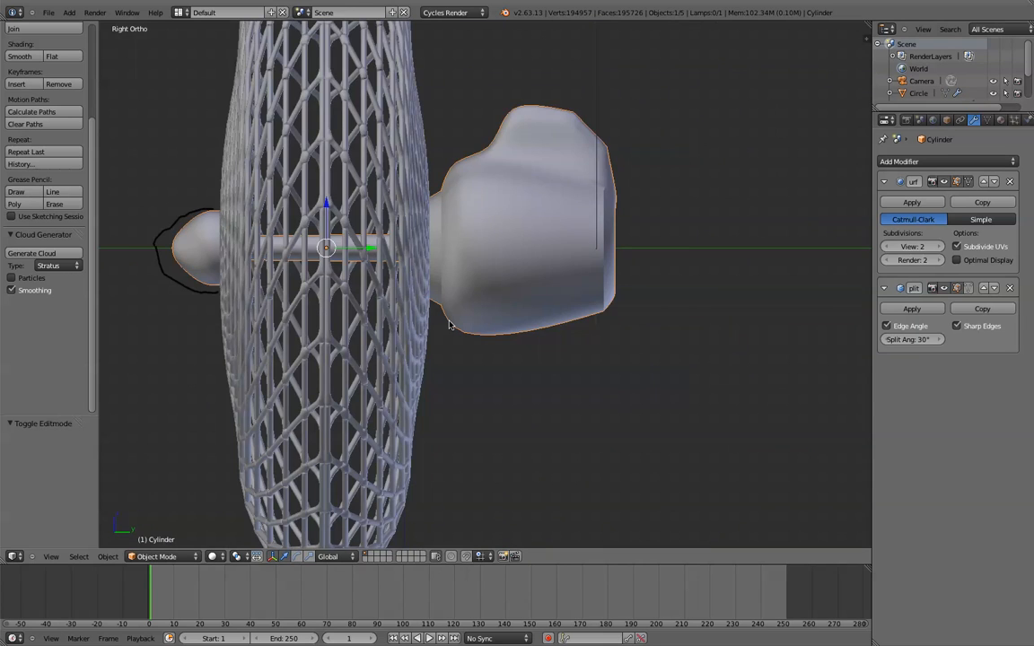
scroll(450, 324, down, 3)
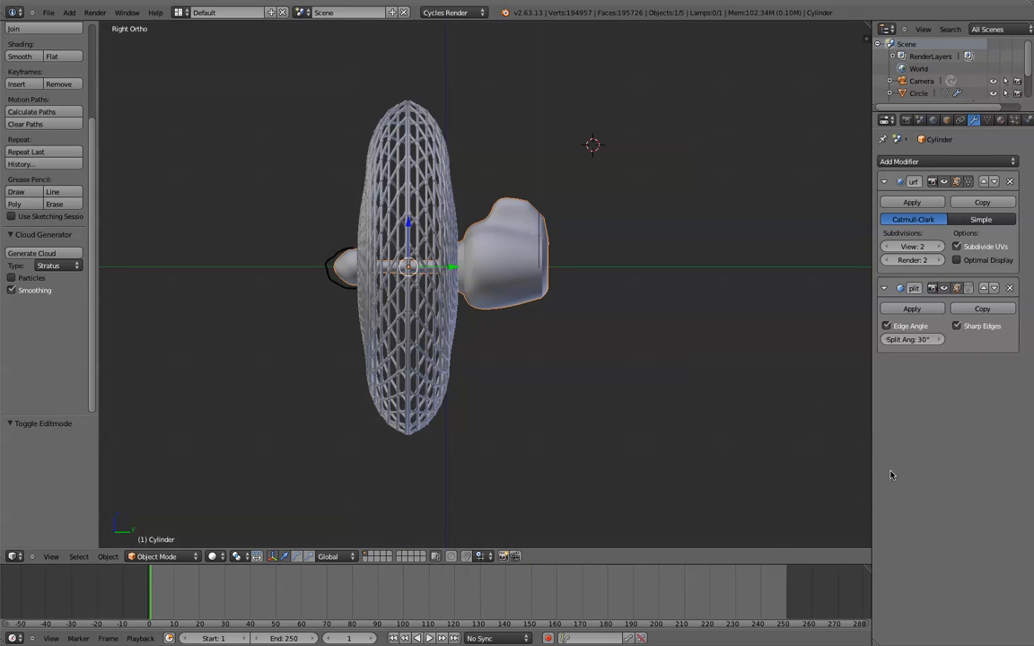
key(n)
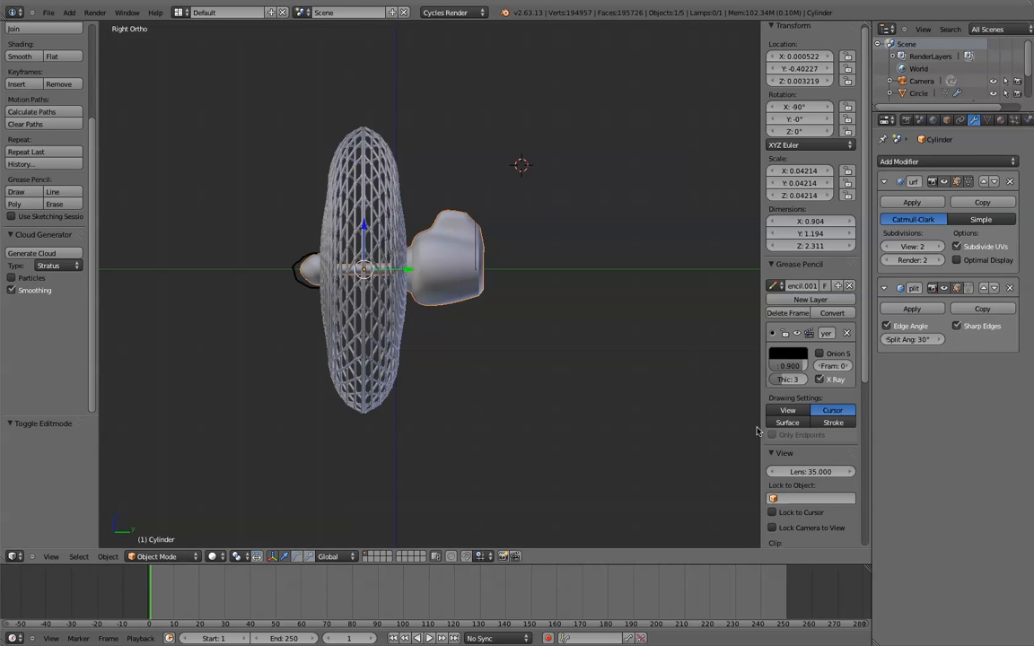
click(846, 286)
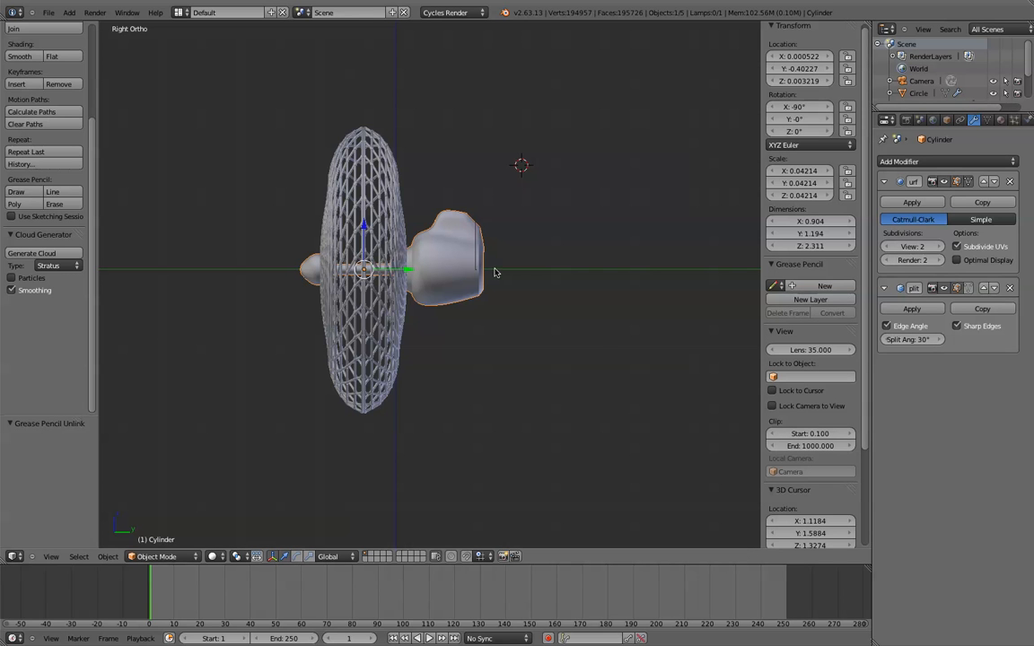
key(n)
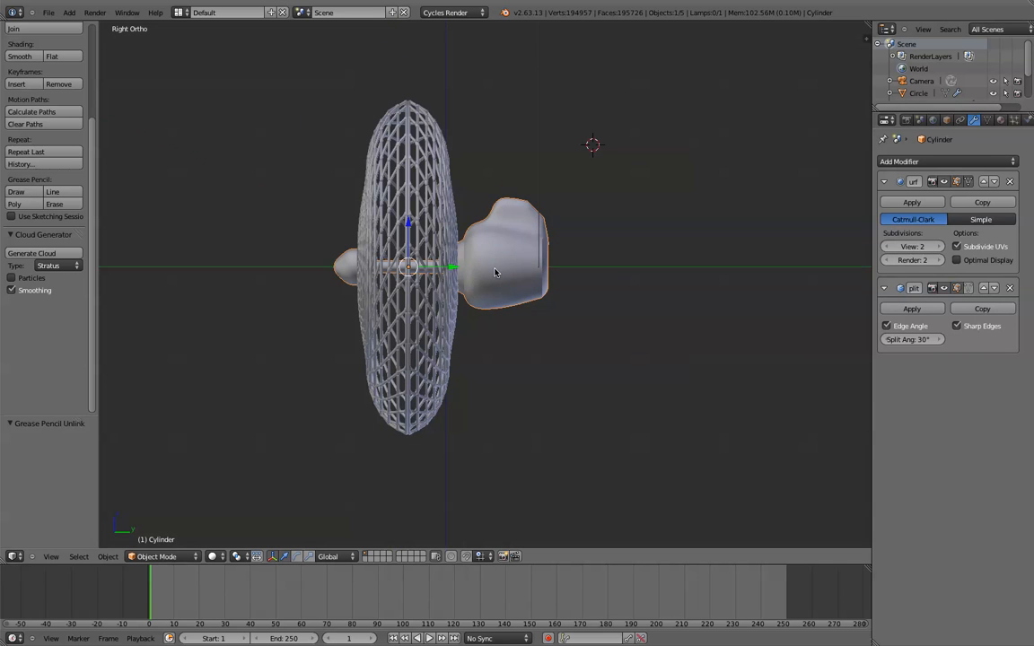
- Add a 32-vertex cylinder mesh in the right view and move it below the hub, shifting it -2.361 along Z
key(KP_5)
key(KP_5)
key(shift+a)
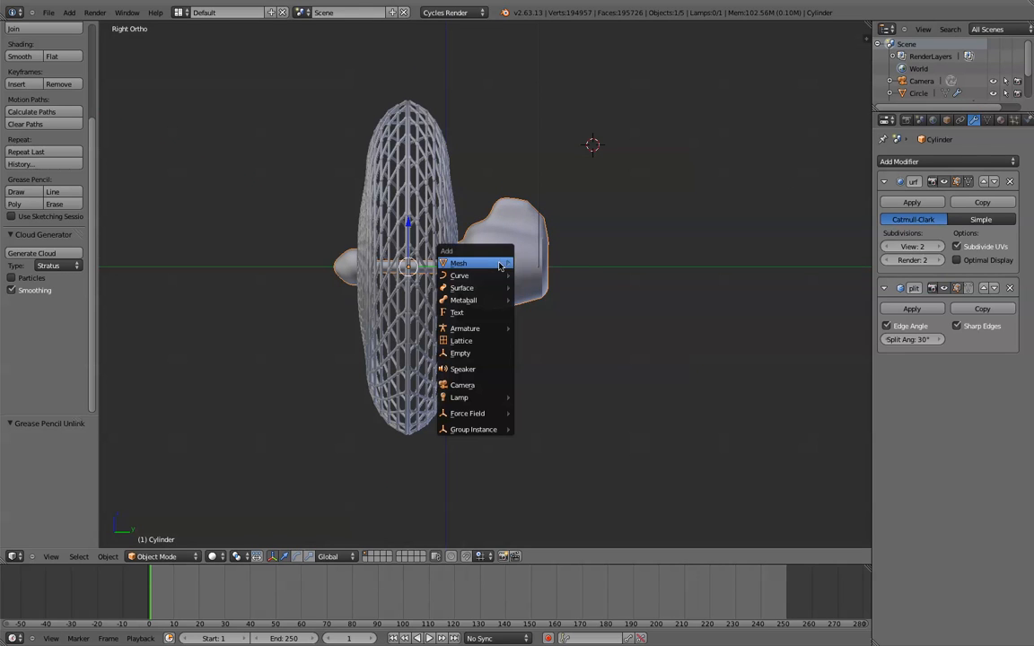
mouse_move(500, 263)
click(555, 326)
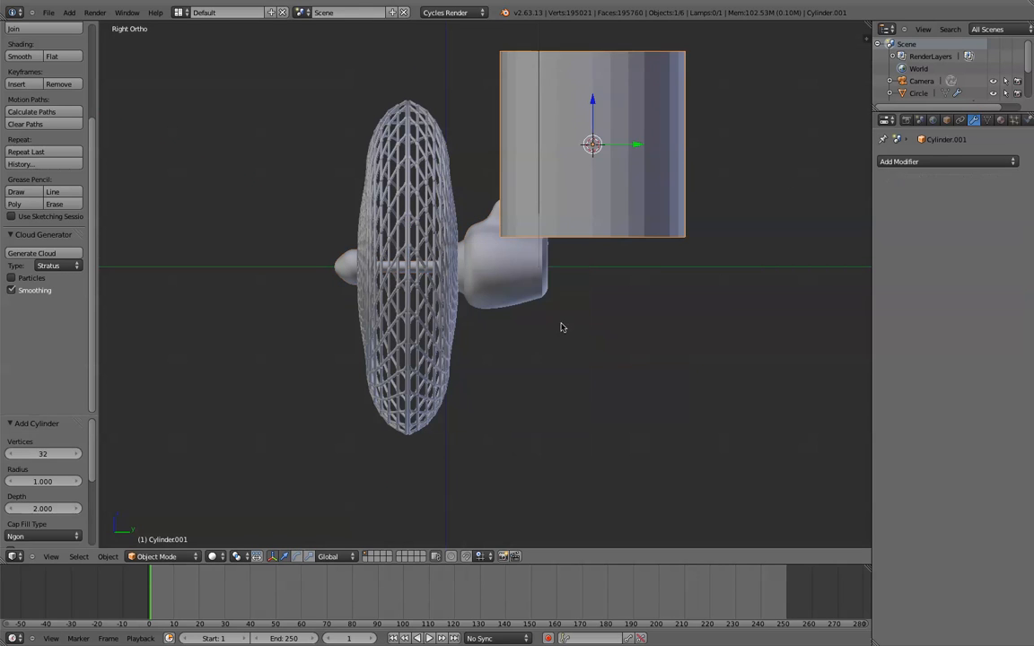
drag(616, 145, 613, 335)
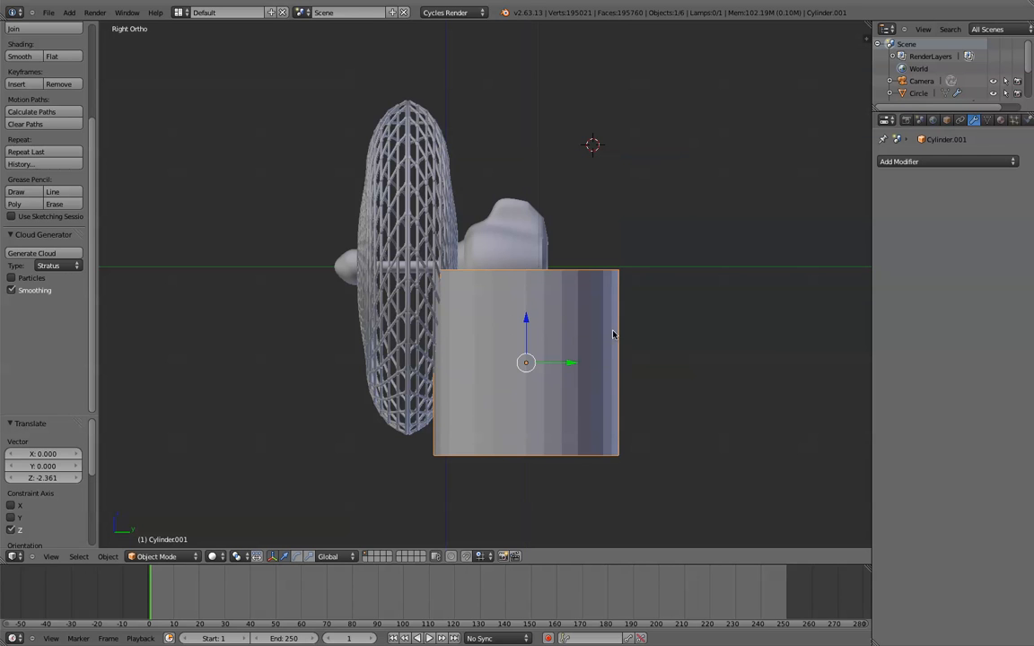
- Scale the new cylinder down to a small block and position it against the hub's underside
shift+scroll(601, 314, down, 5)
scroll(604, 311, up, 2)
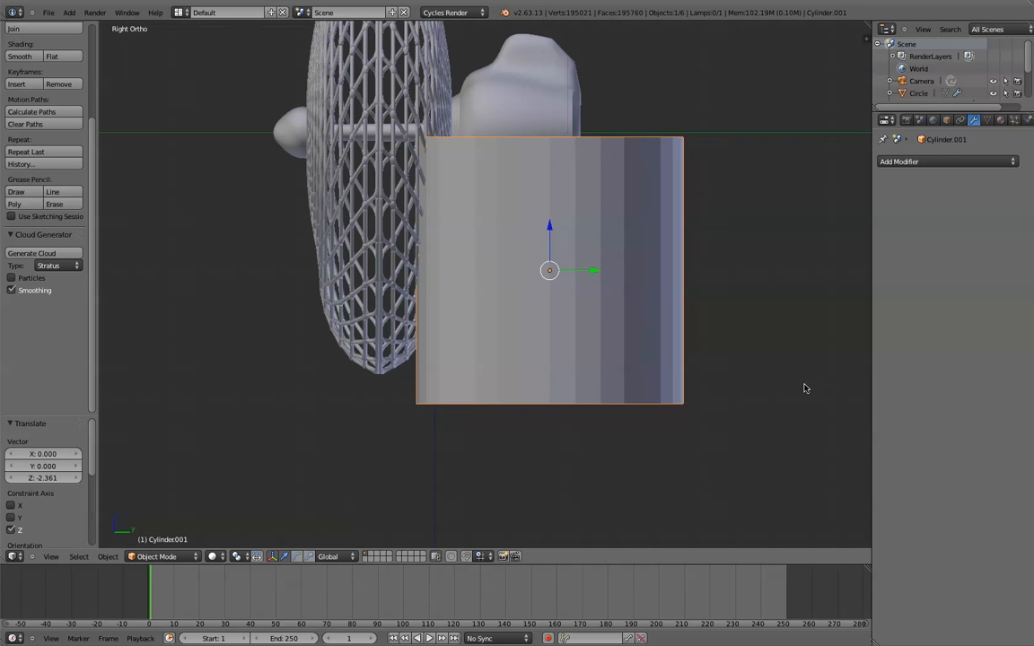
key(s)
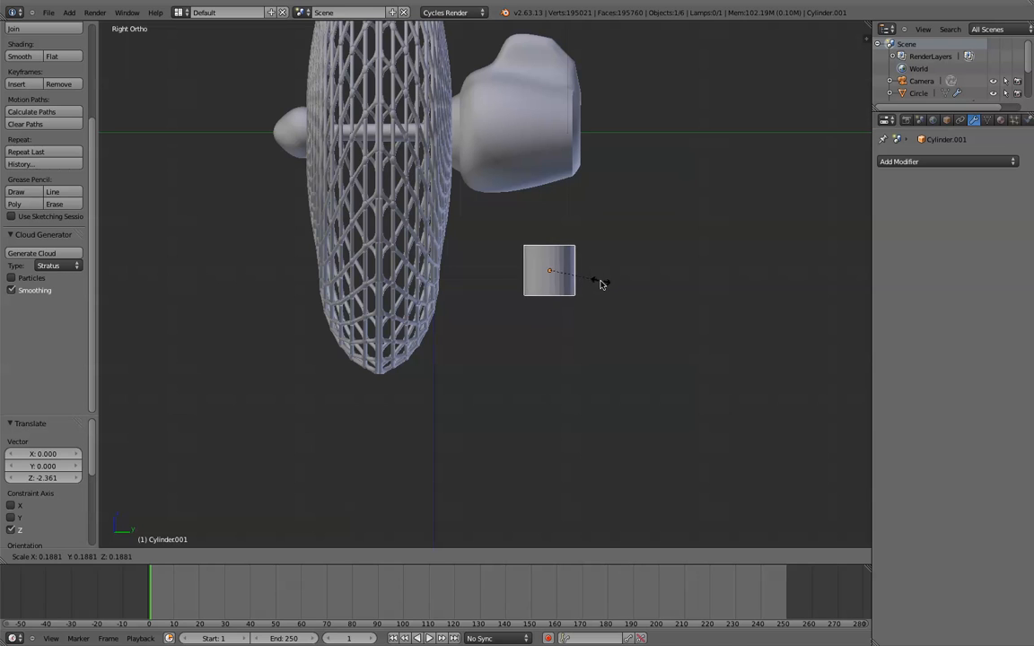
click(586, 275)
drag(586, 275, 569, 274)
drag(535, 231, 557, 171)
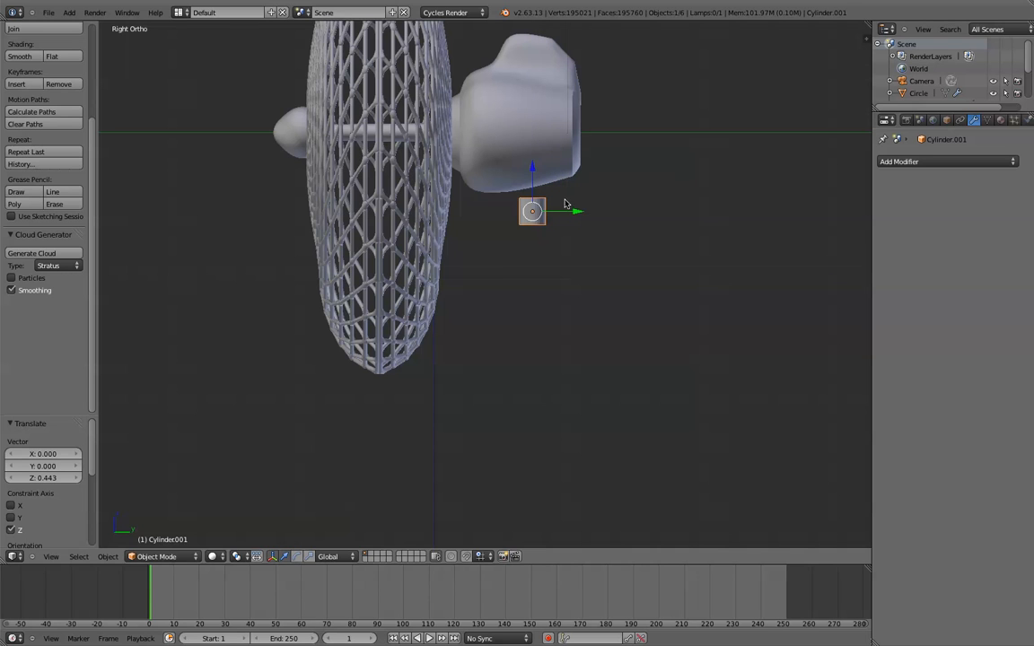
drag(565, 211, 528, 181)
- Display the front view in wireframe and move the cylinder -1.122 along X, under the hub's centre
key(KP_1)
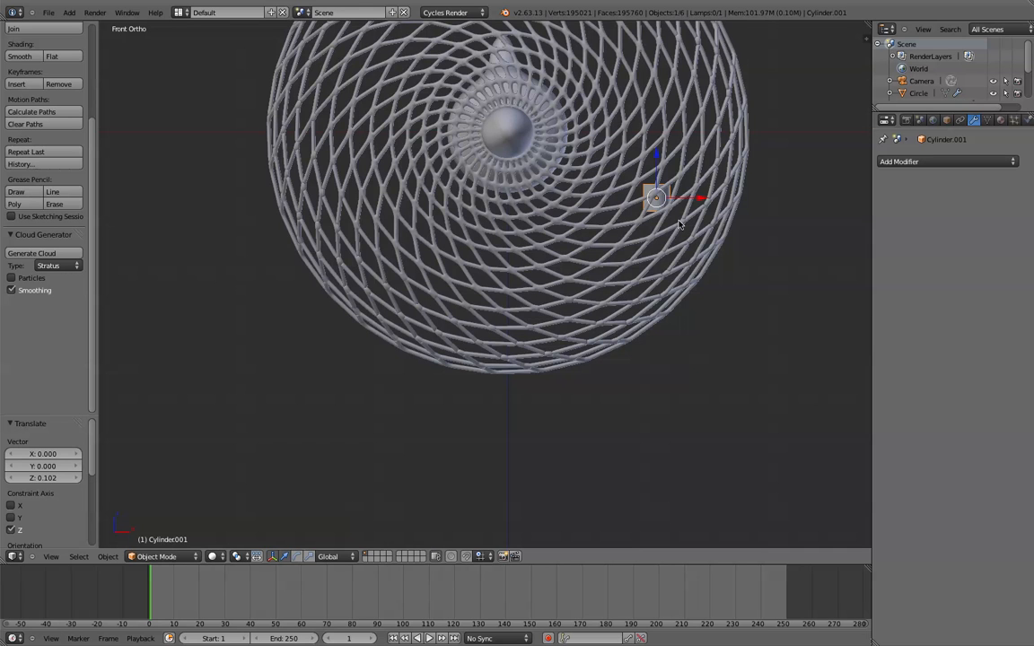
key(z)
drag(688, 196, 547, 160)
- Stretch the cylinder along the Z axis by a factor of 5.972 in the right view, forming a vertical post
key(ctrl+KP_1)
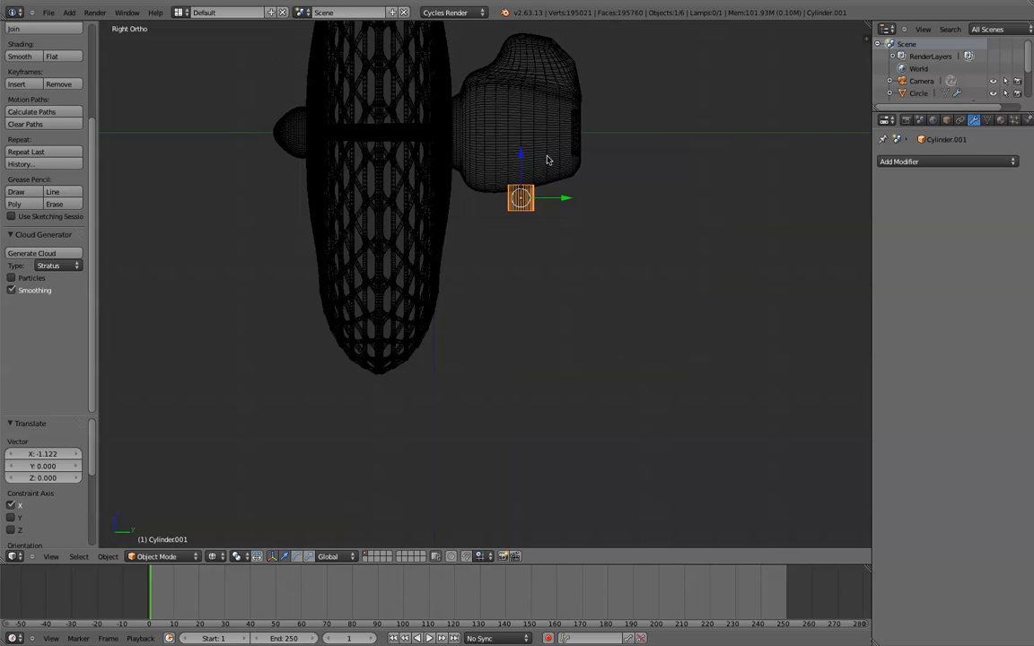
shift+middle_drag(541, 173, 492, 249)
scroll(503, 238, up, 5)
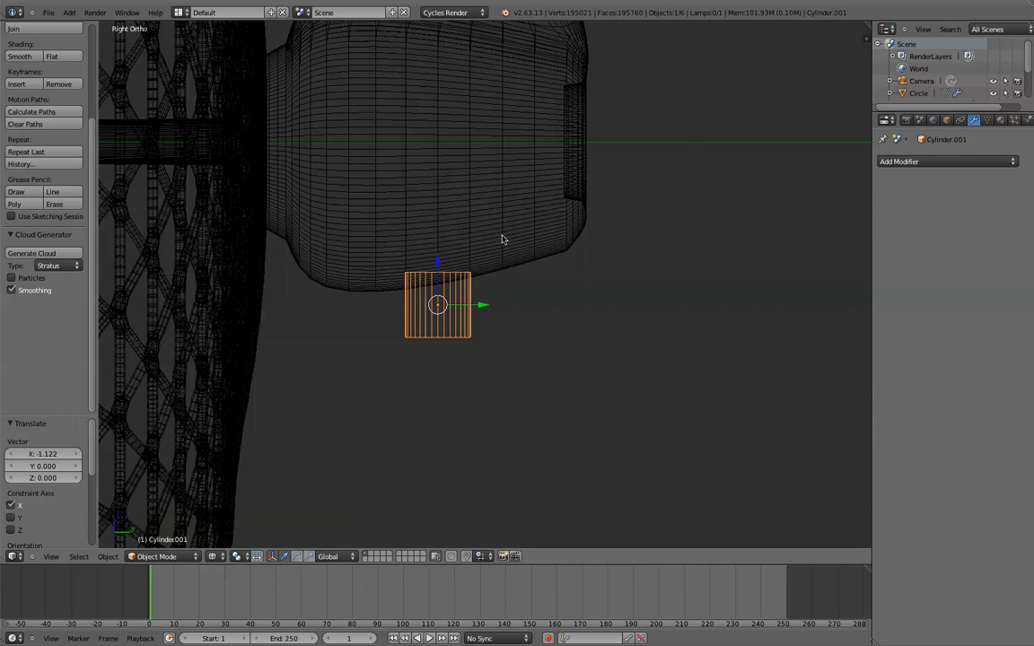
scroll(499, 234, down, 4)
scroll(497, 233, up, 1)
key(s)
key(z)
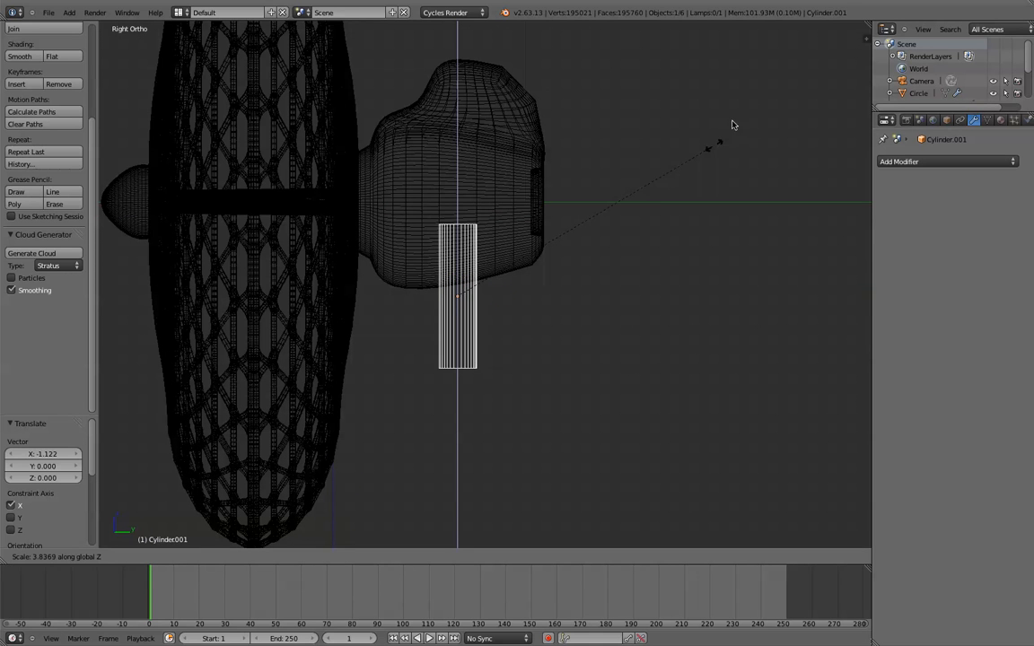
click(840, 52)
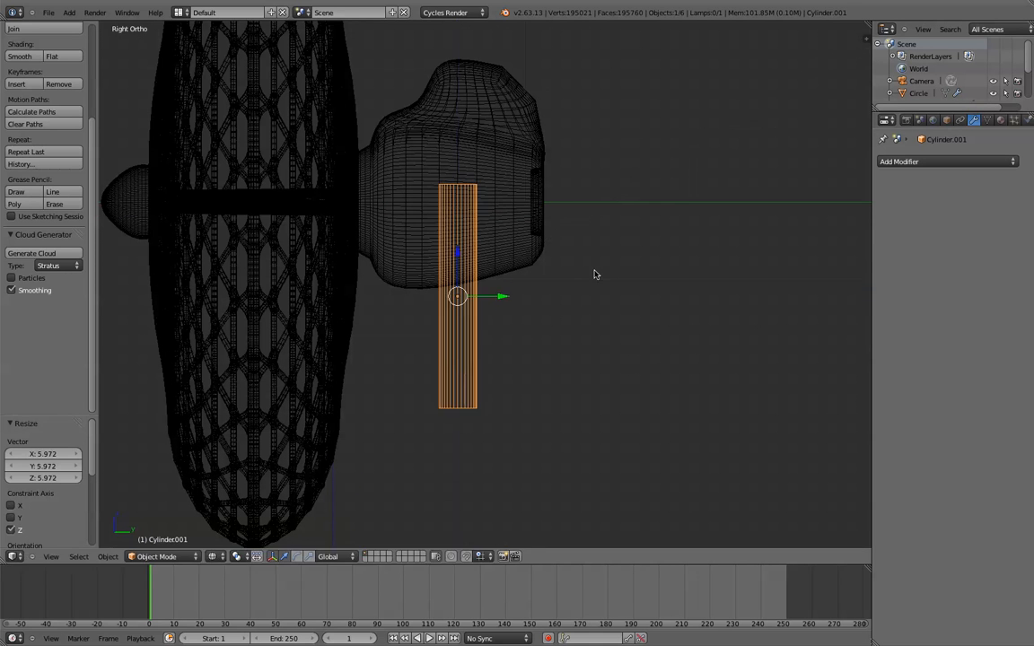
- Stretch the post along Z by a factor of 1.959 and shift it -0.706 along Z
key(s)
key(z)
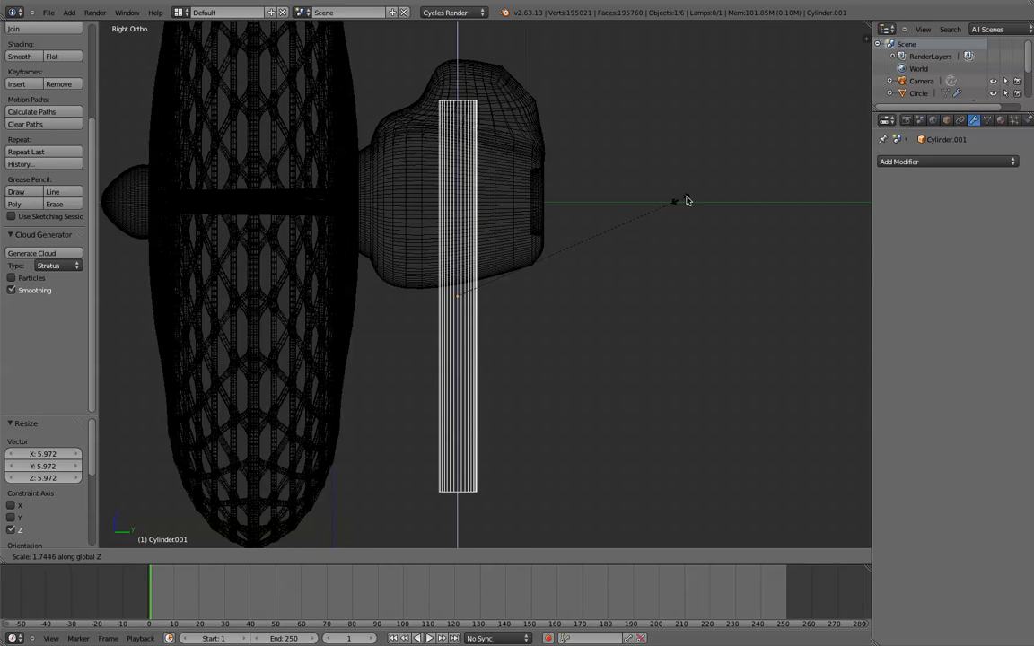
click(709, 194)
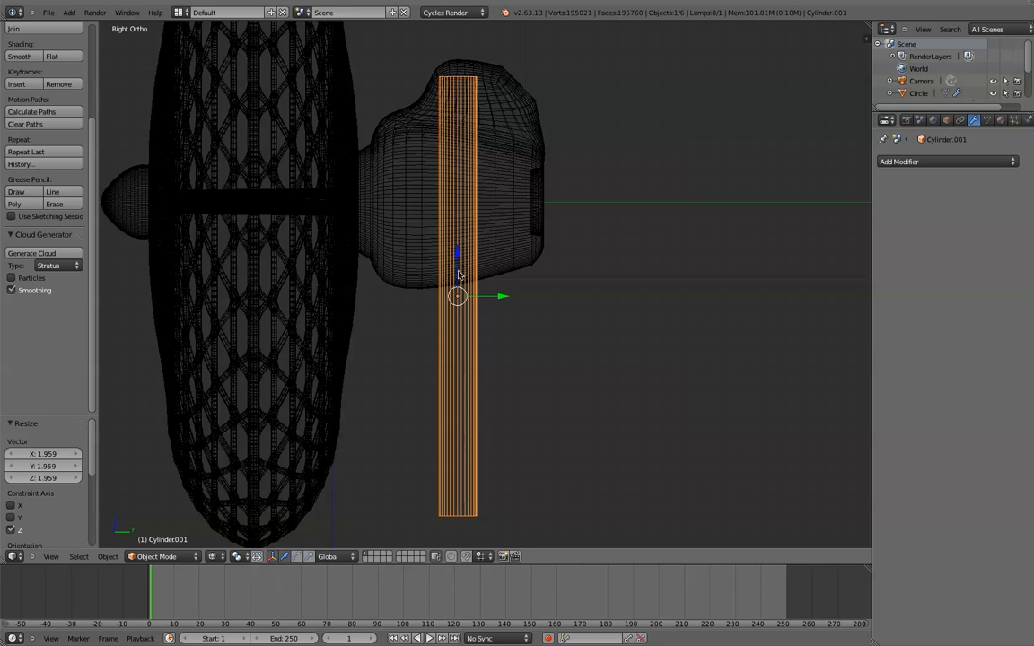
key(g)
key(z)
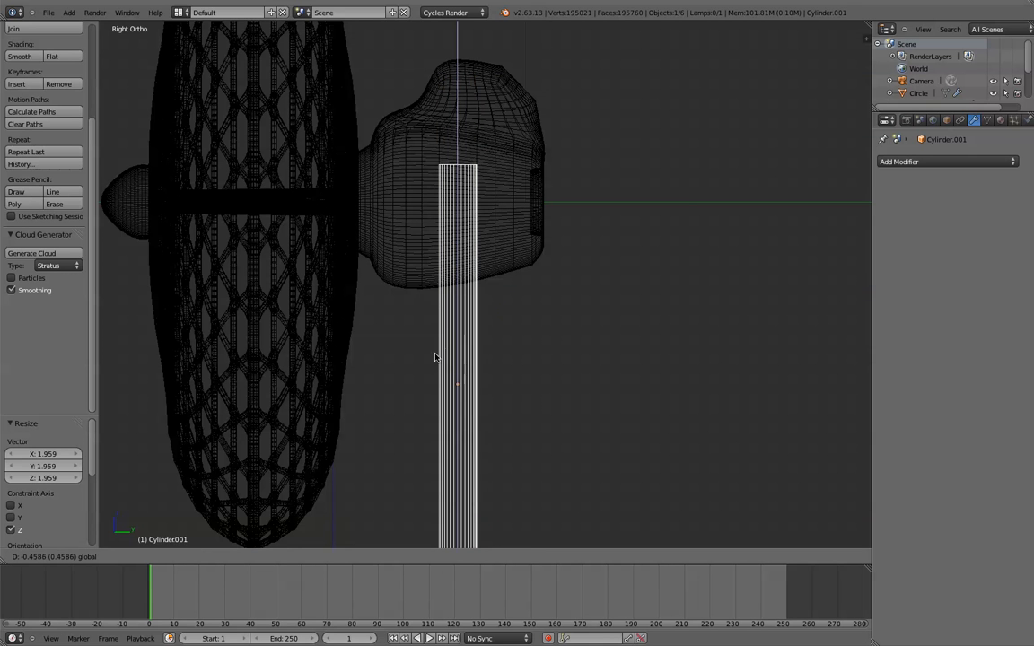
click(432, 395)
- Lower the post another -0.250 along Z in the right view, keeping its upper end inside the hub's underside
middle_drag(443, 312, 463, 299)
scroll(463, 299, down, 2)
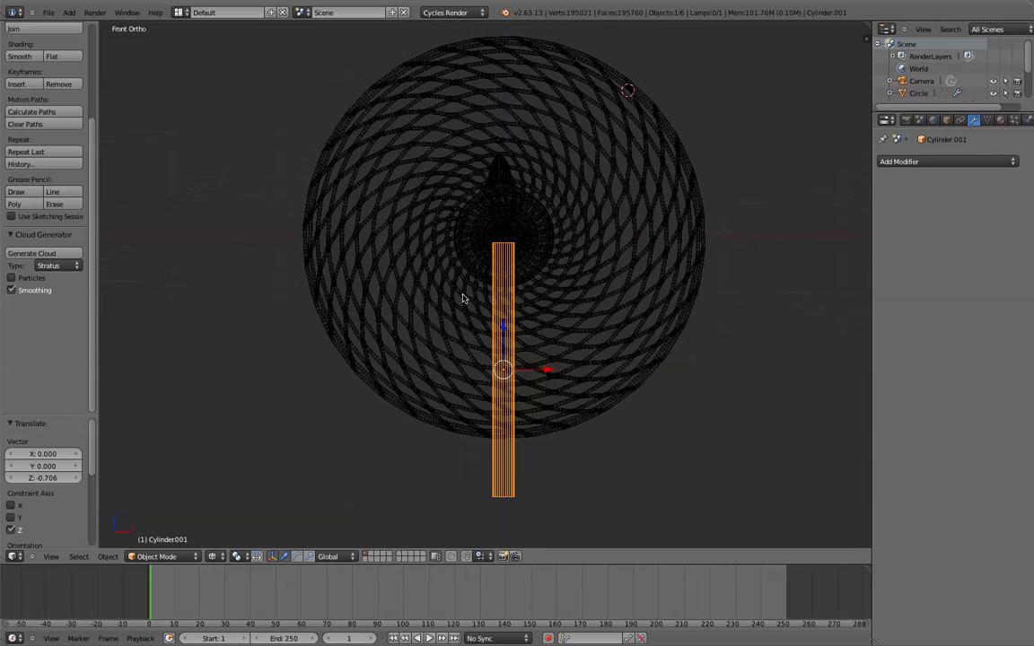
key(KP_3)
shift+middle_drag(527, 325, 535, 235)
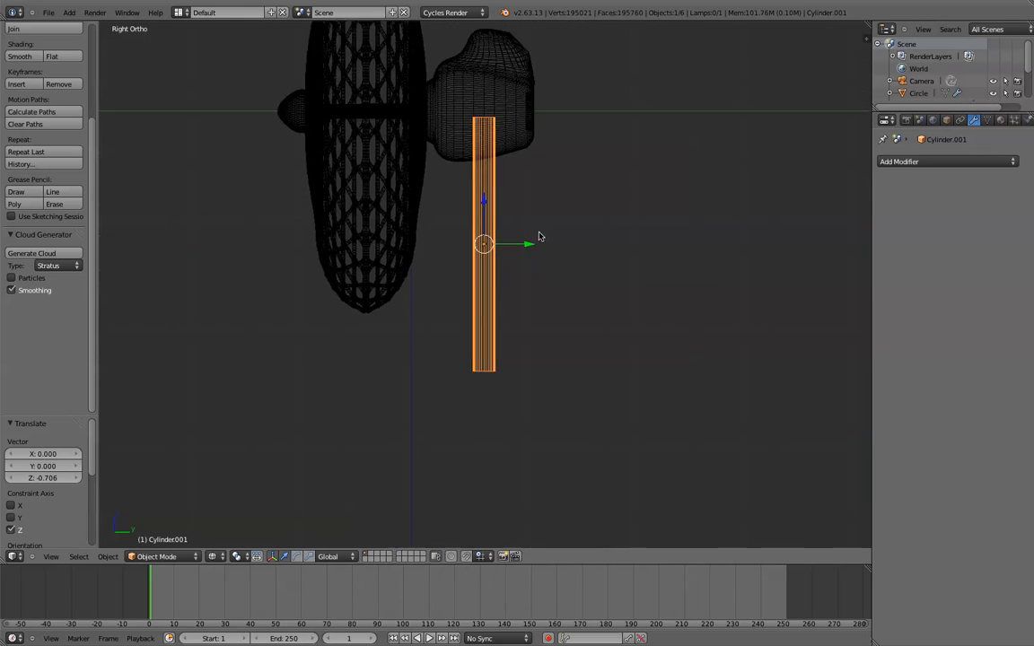
scroll(537, 232, up, 3)
drag(482, 175, 476, 222)
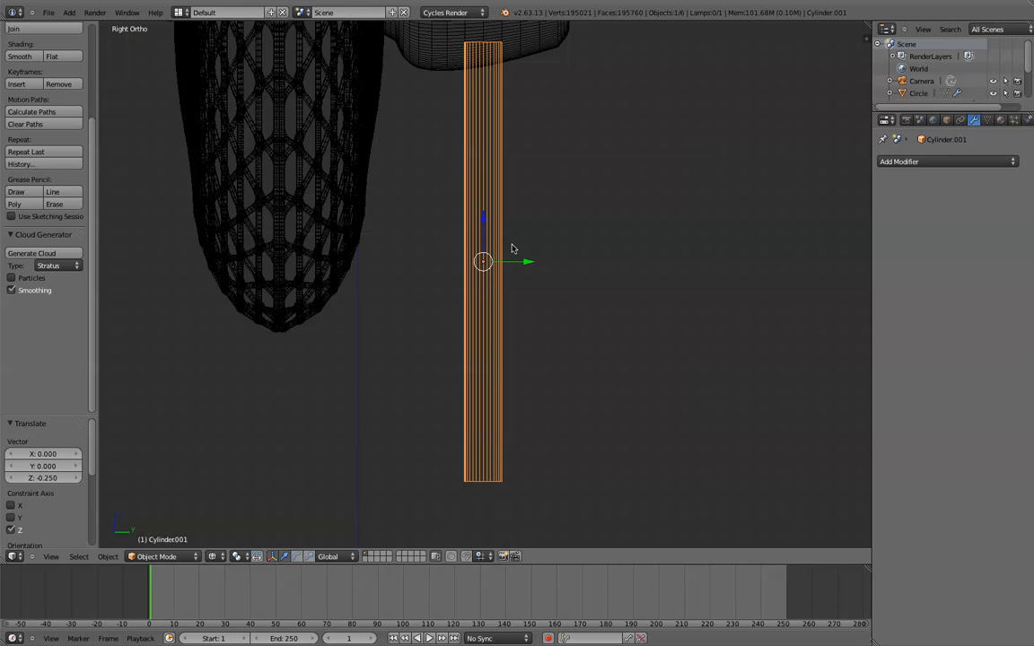
scroll(513, 249, down, 2)
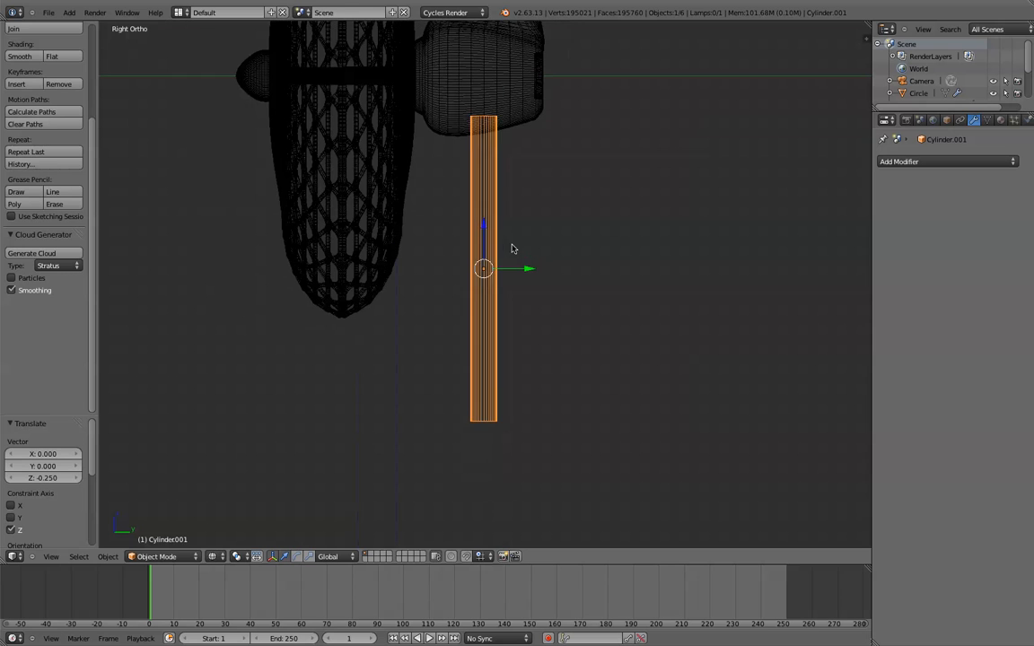
- Select the post's bottom ring of vertices in Edit Mode and raise it 0.356 along Z
key(Tab)
shift+middle_drag(507, 421, 527, 346)
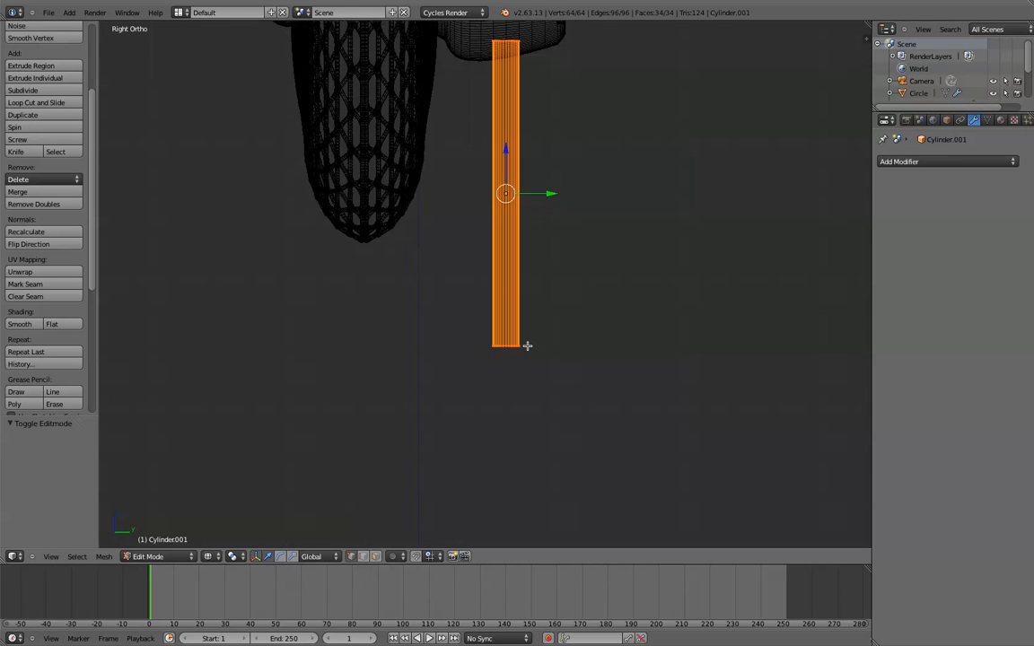
scroll(516, 359, up, 2)
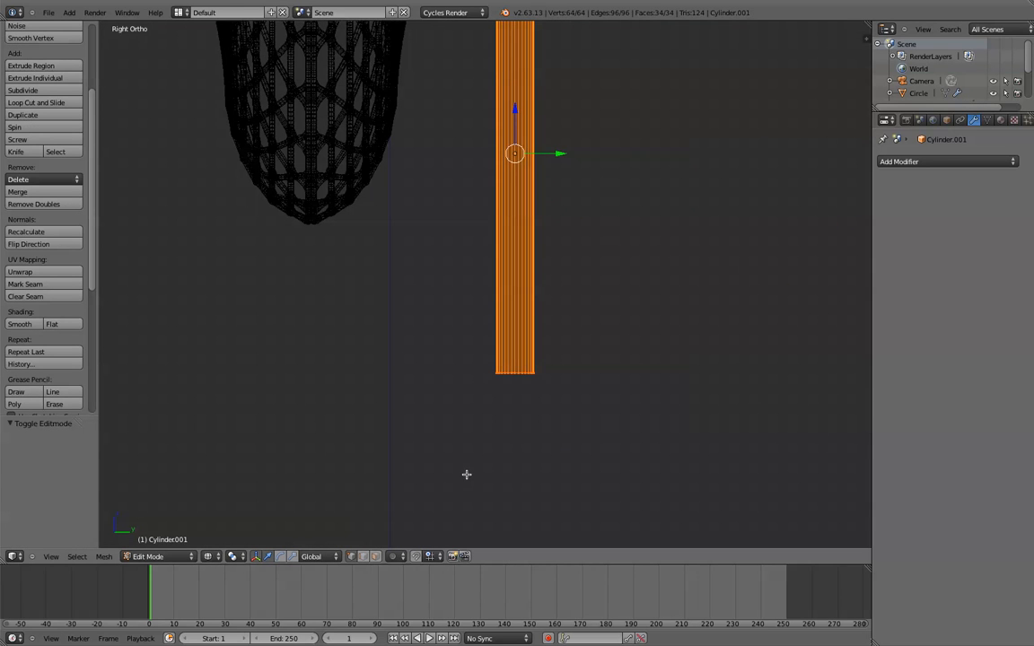
key(a)
key(b)
drag(445, 351, 549, 391)
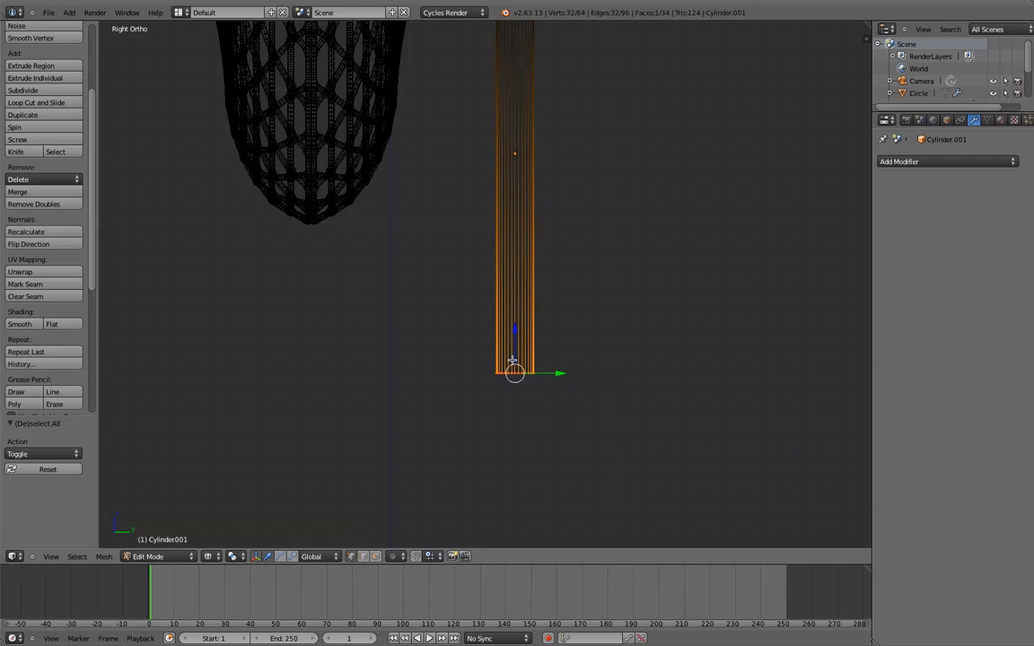
key(g)
key(z)
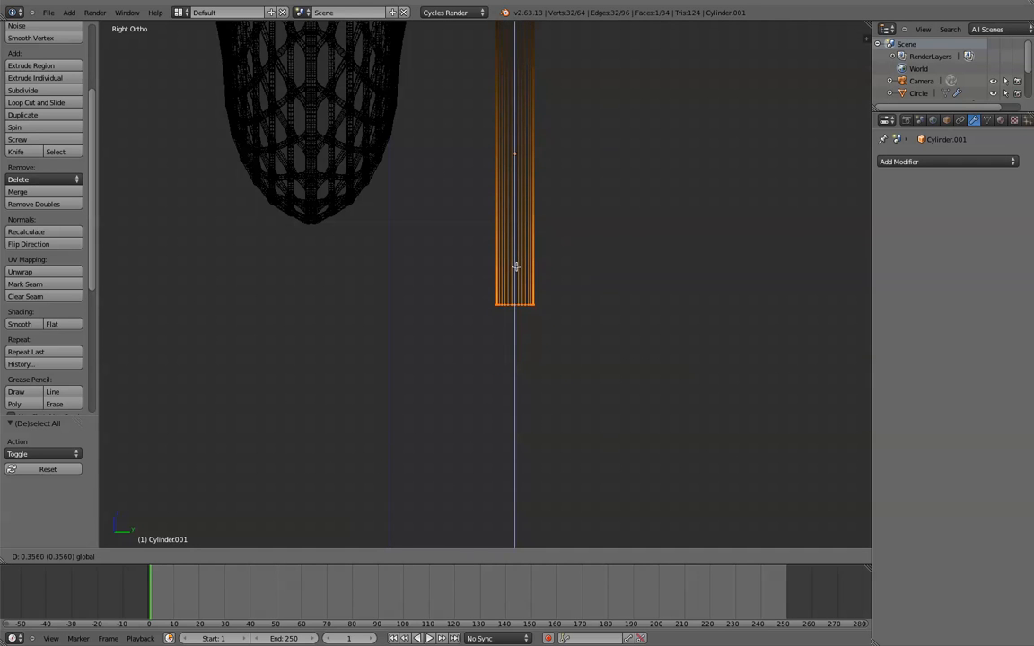
click(516, 267)
- Extrude the post's bottom ring and move the new ring -0.529 and another -0.115 along Z
shift+middle_drag(528, 317, 477, 273)
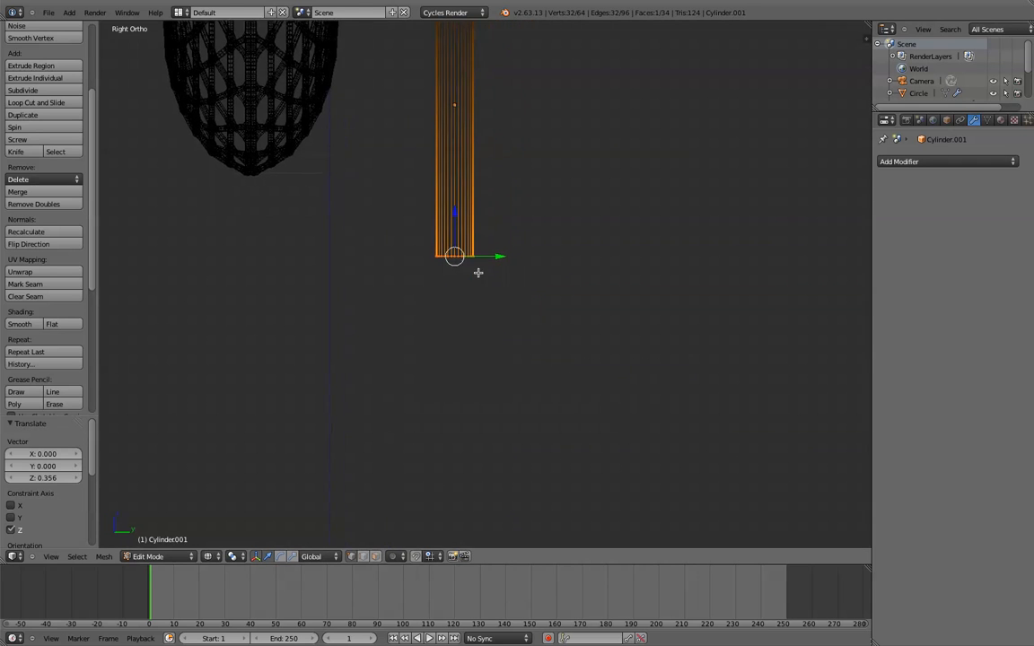
key(e)
click(479, 273)
key(g)
key(z)
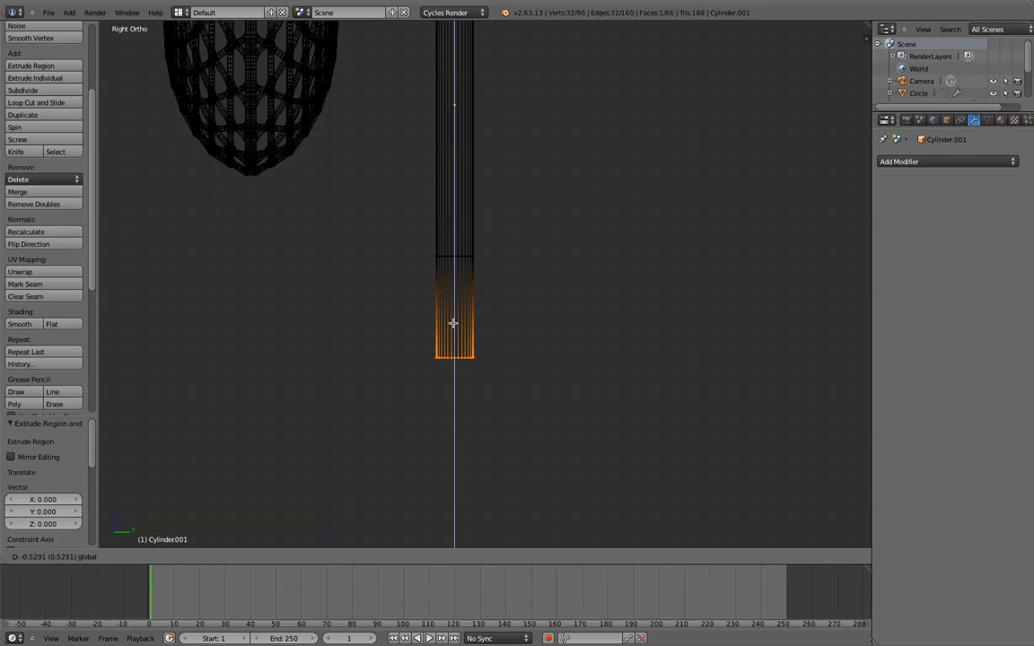
click(454, 323)
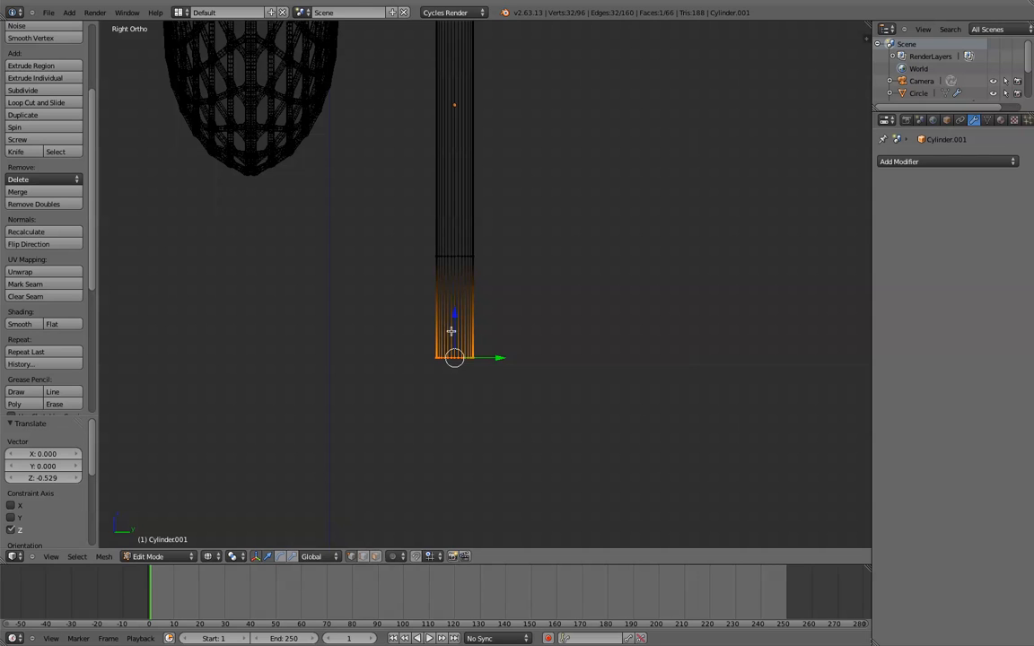
key(g)
key(z)
click(543, 349)
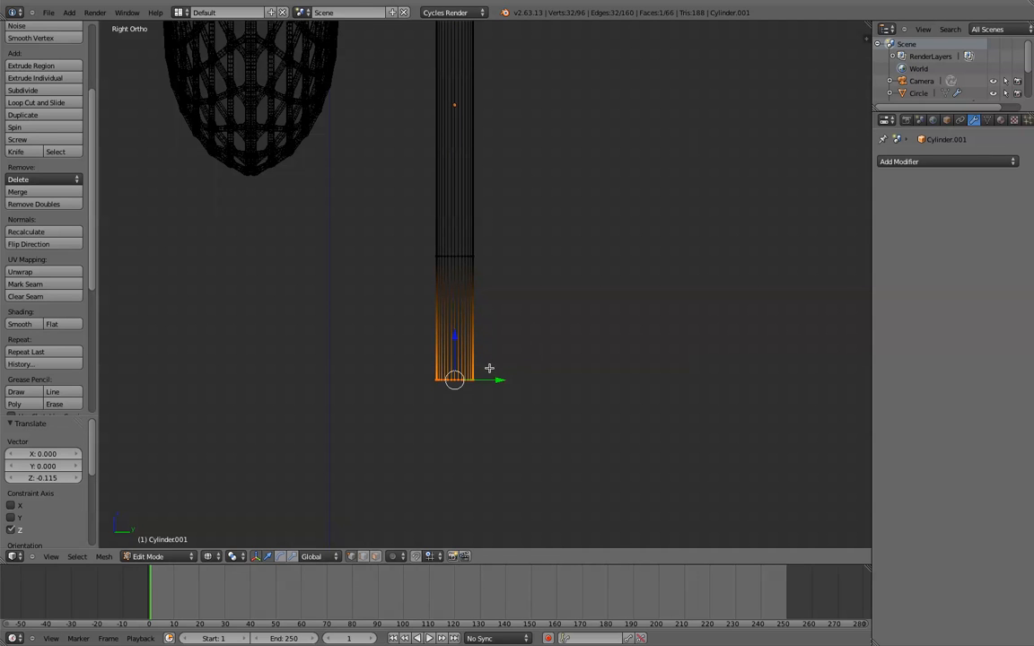
- Scale the extruded bottom ring up by a factor of 10.133 to flare it into a conical base
key(s)
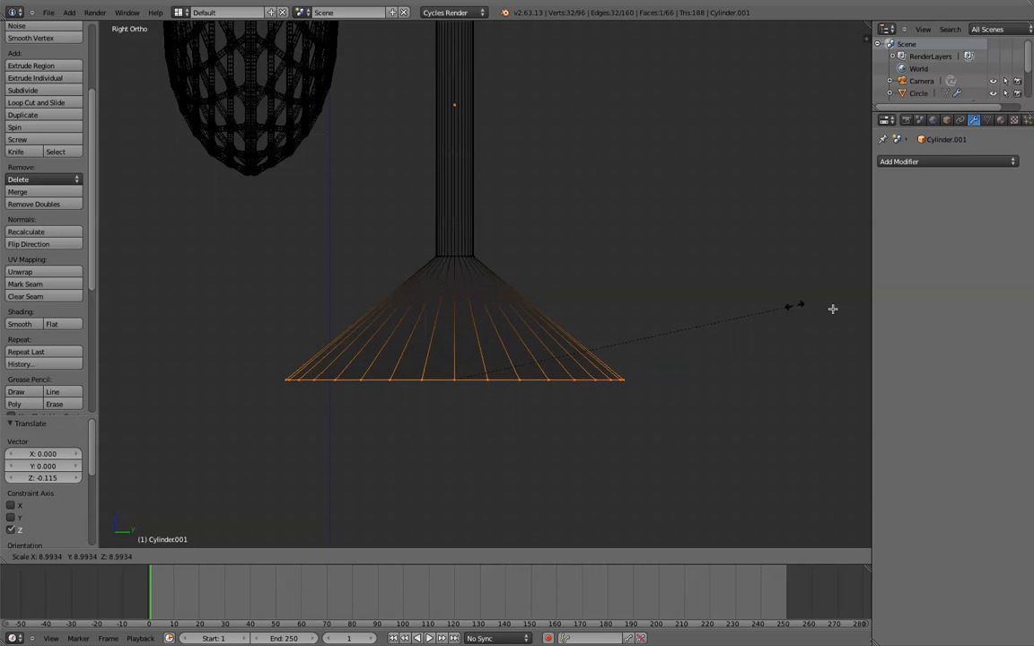
click(840, 311)
scroll(448, 342, down, 4)
middle_drag(448, 344, 529, 368)
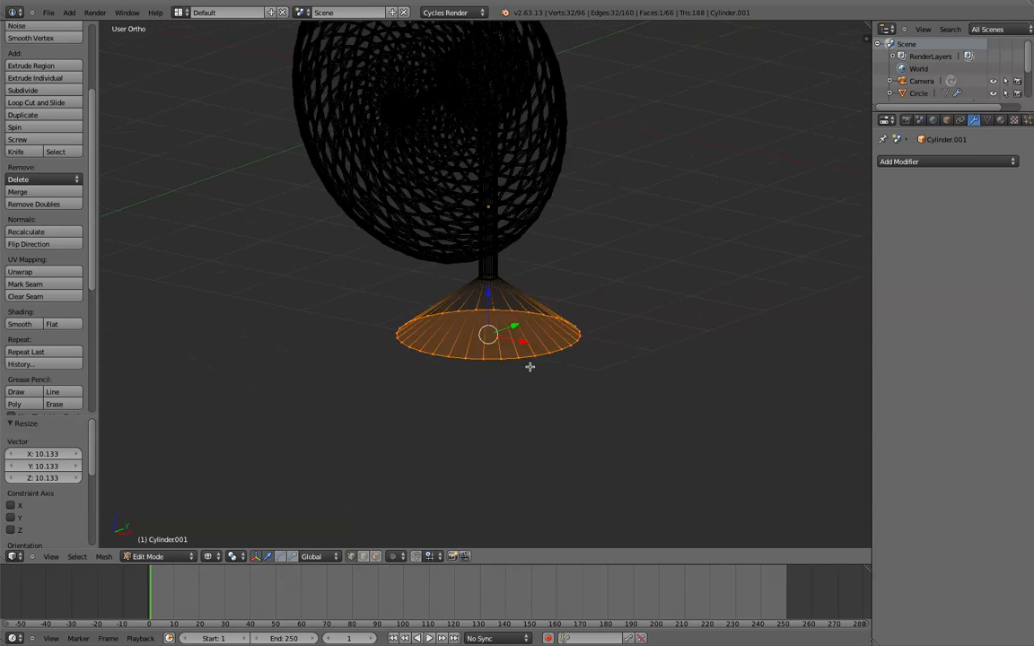
scroll(529, 367, up, 2)
key(KP_1)
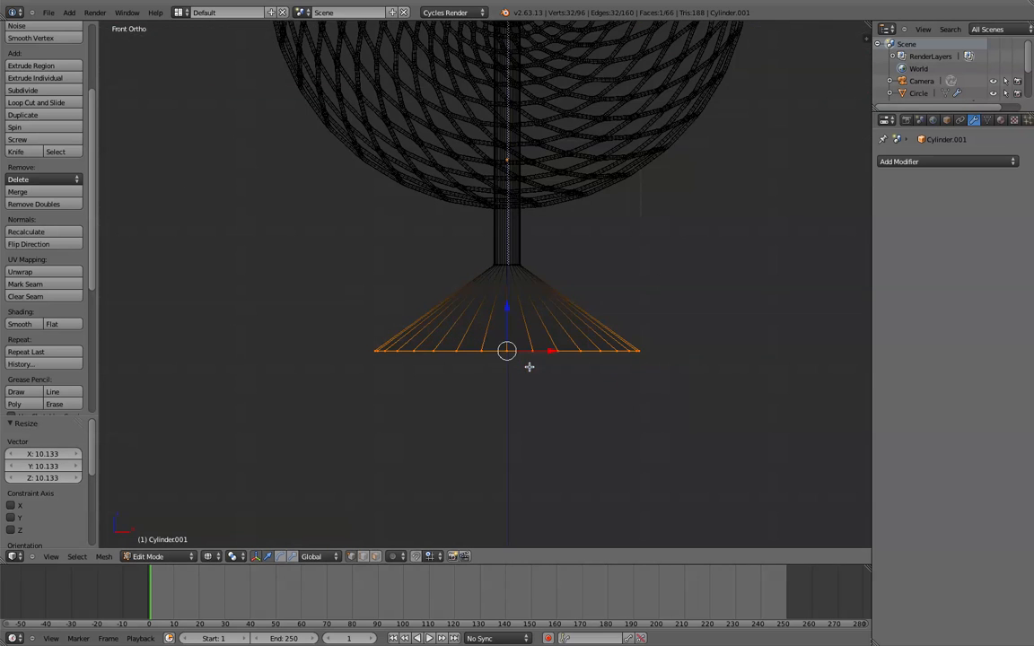
scroll(529, 306, down, 4)
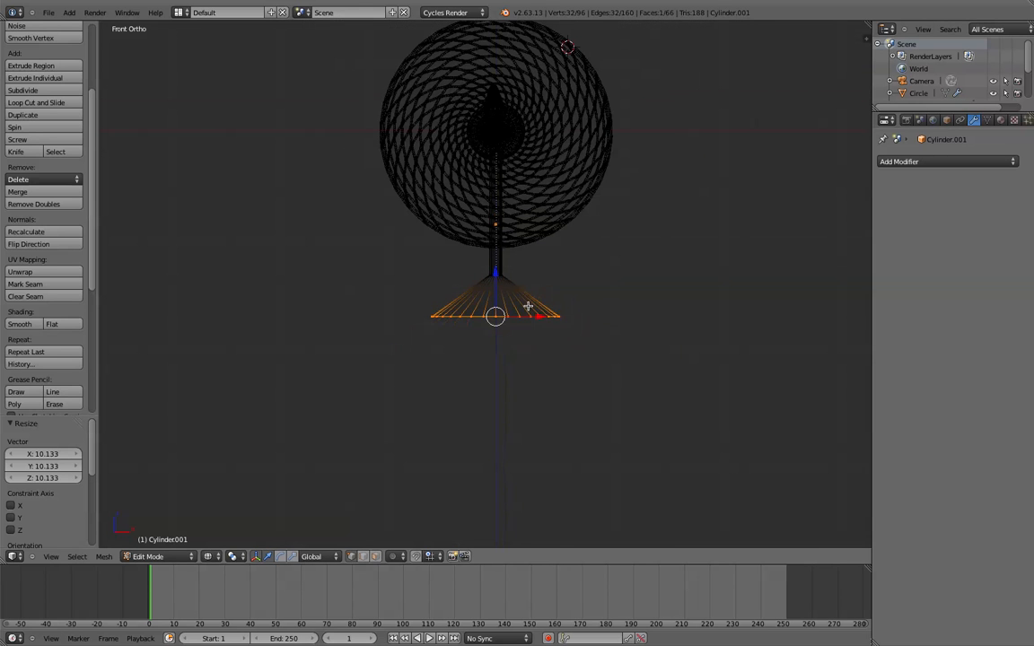
scroll(529, 305, up, 2)
- Switch to solid shading and add one centred loop cut around the conical base
key(a)
key(z)
scroll(529, 306, up, 1)
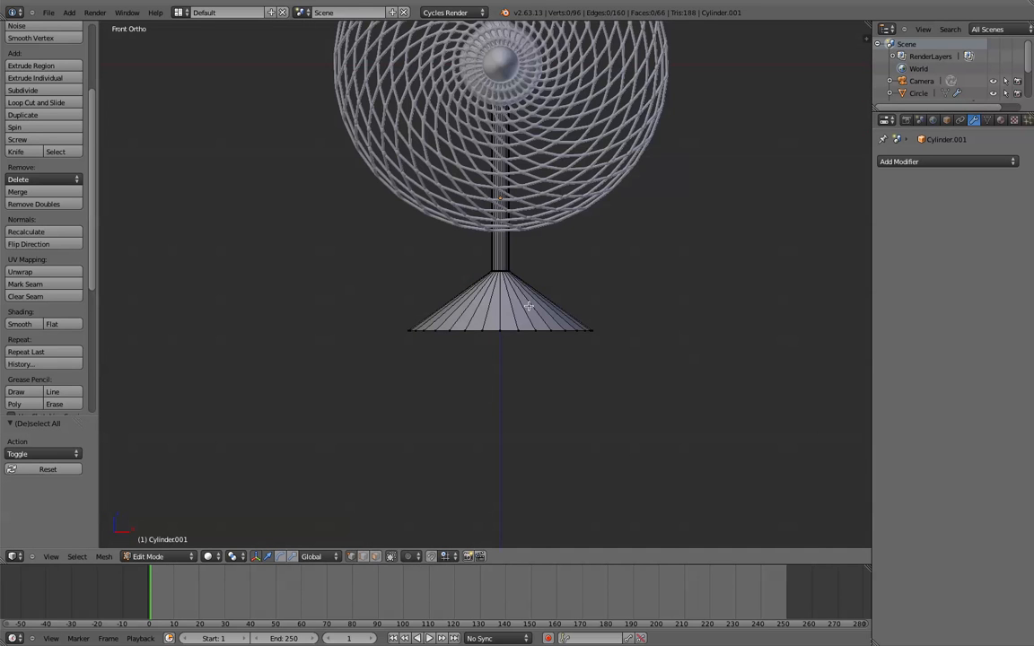
key(ctrl+r)
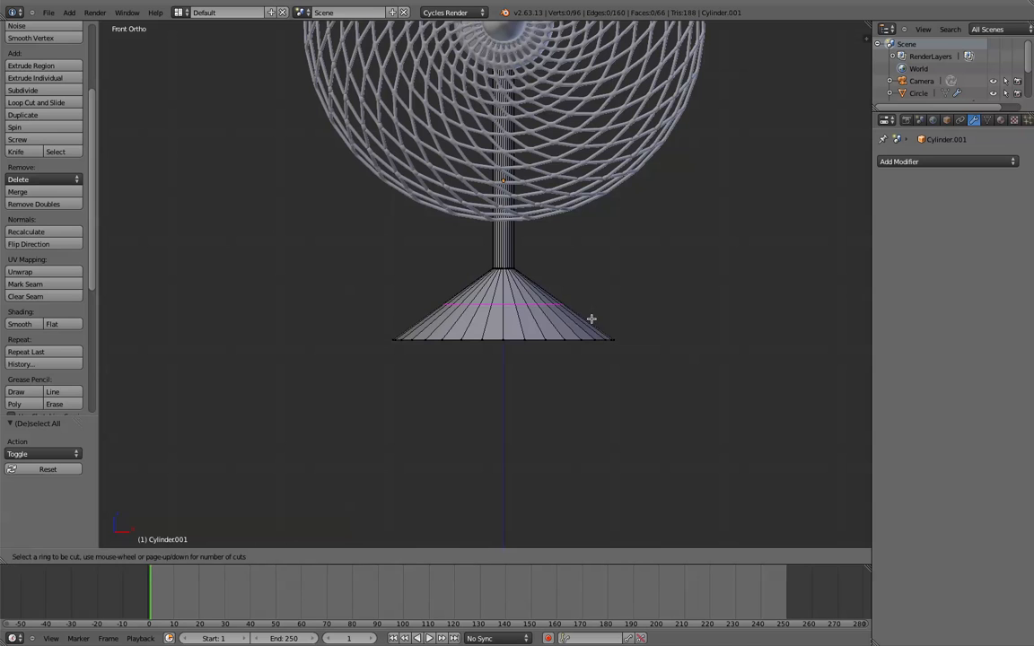
click(591, 318)
right_click(510, 277)
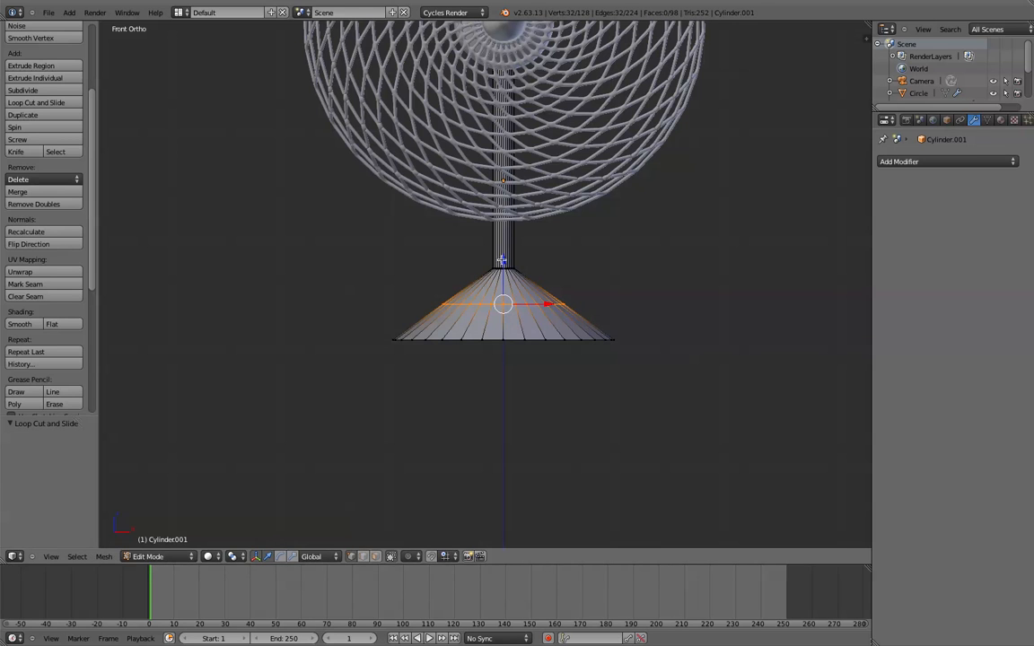
- Move the new loop -0.244 along Z and scale it by about 1.84 to match the bottom edge, forming a thin rim
key(g)
key(z)
click(579, 276)
key(s)
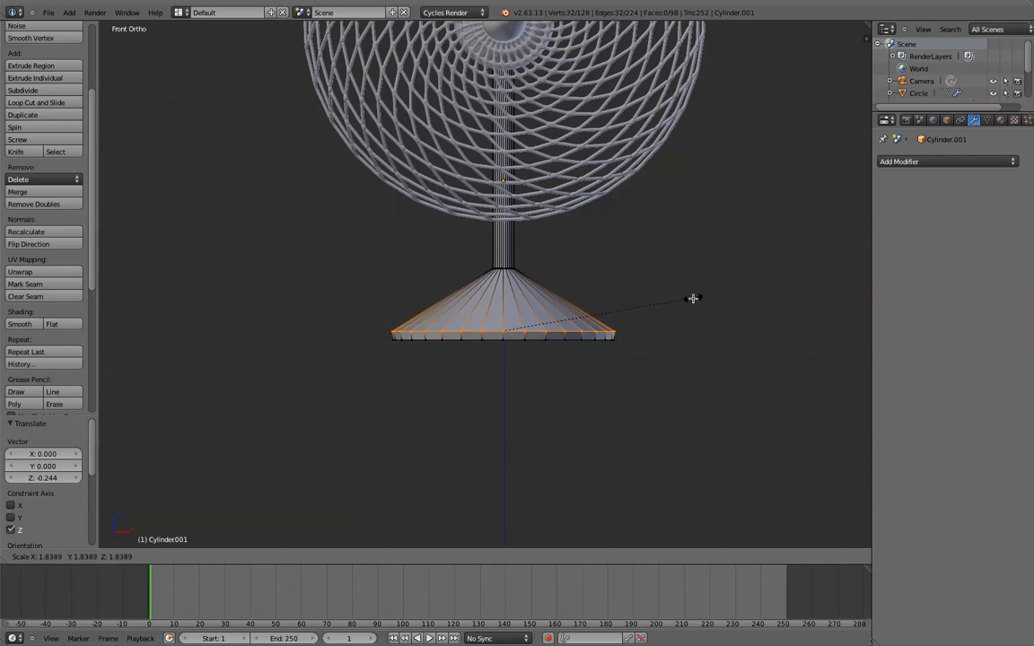
click(692, 298)
key(a)
scroll(690, 298, up, 2)
key(Tab)
scroll(669, 292, down, 3)
key(Tab)
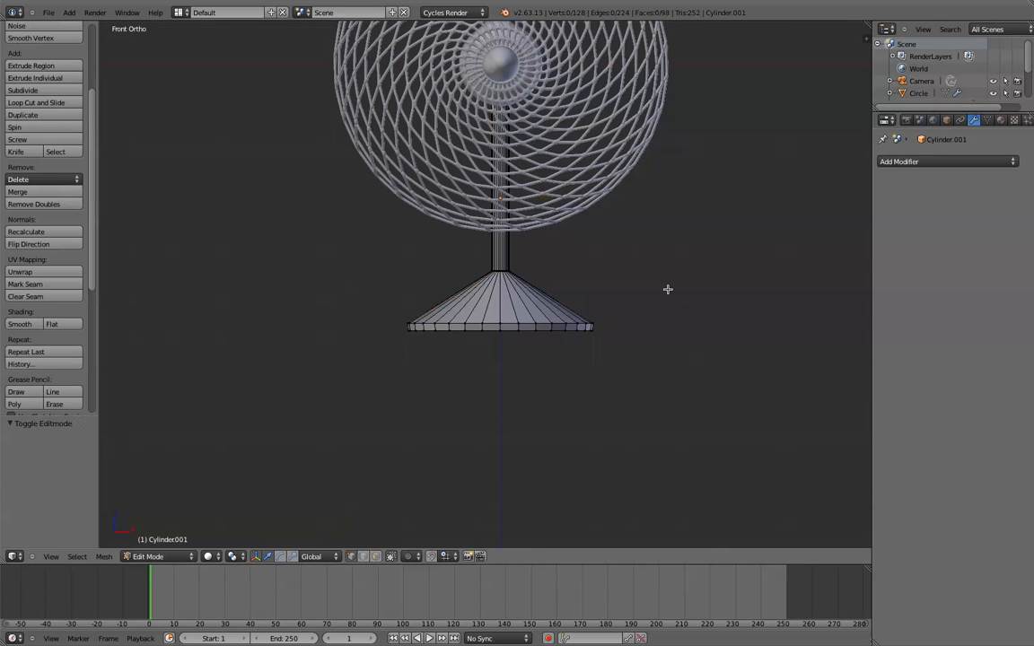
- Examine the proportions of the post and base beneath the fan from behind, the side and the front
key(ctrl+r)
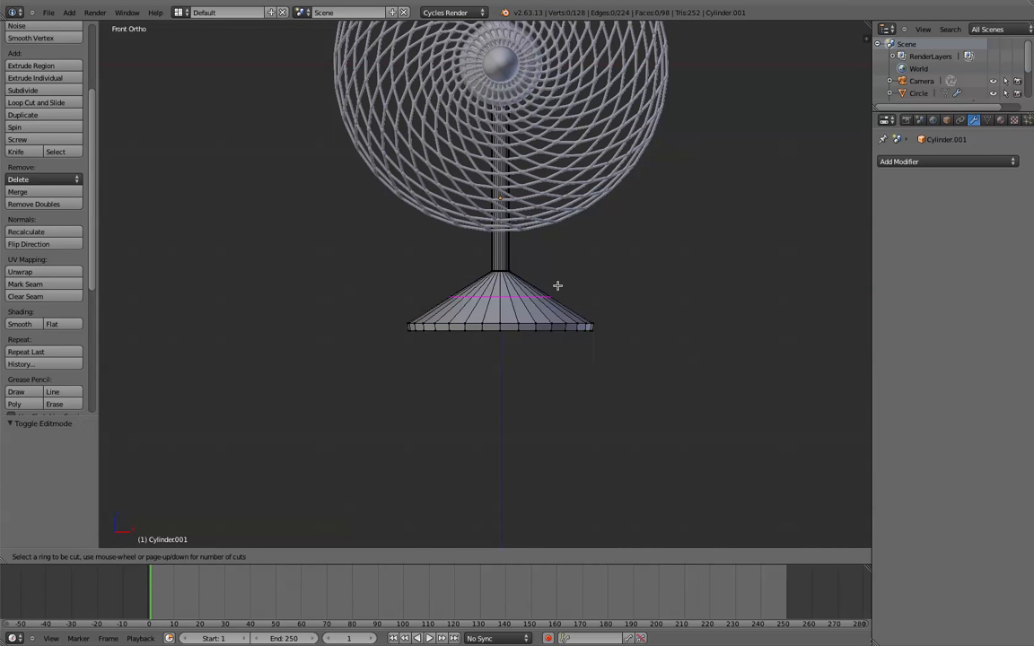
key(a)
scroll(598, 252, down, 4)
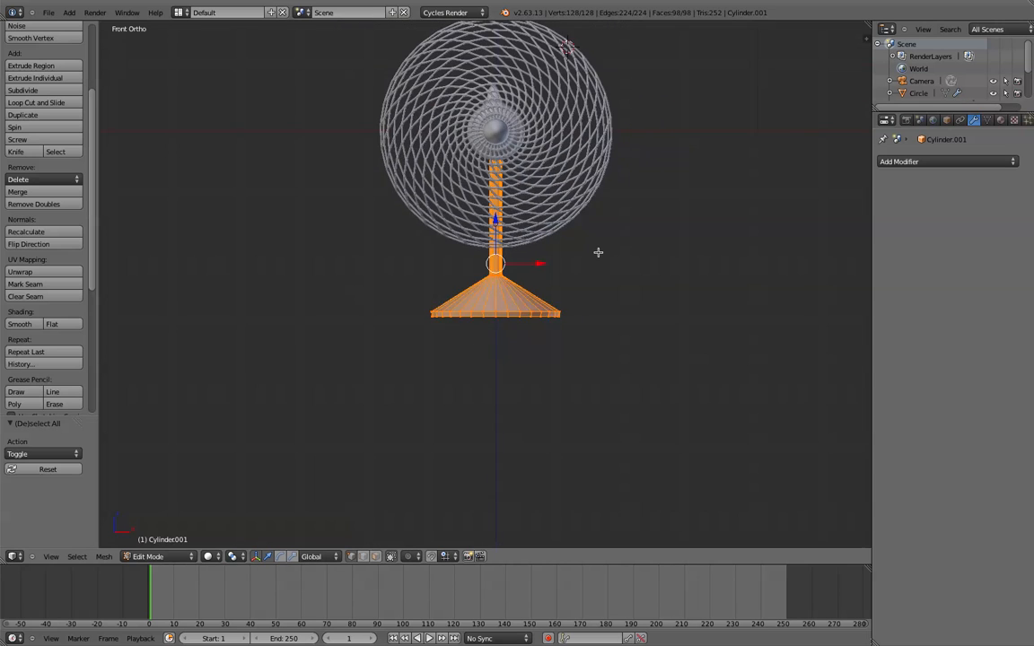
middle_drag(582, 254, 458, 455)
scroll(464, 271, up, 6)
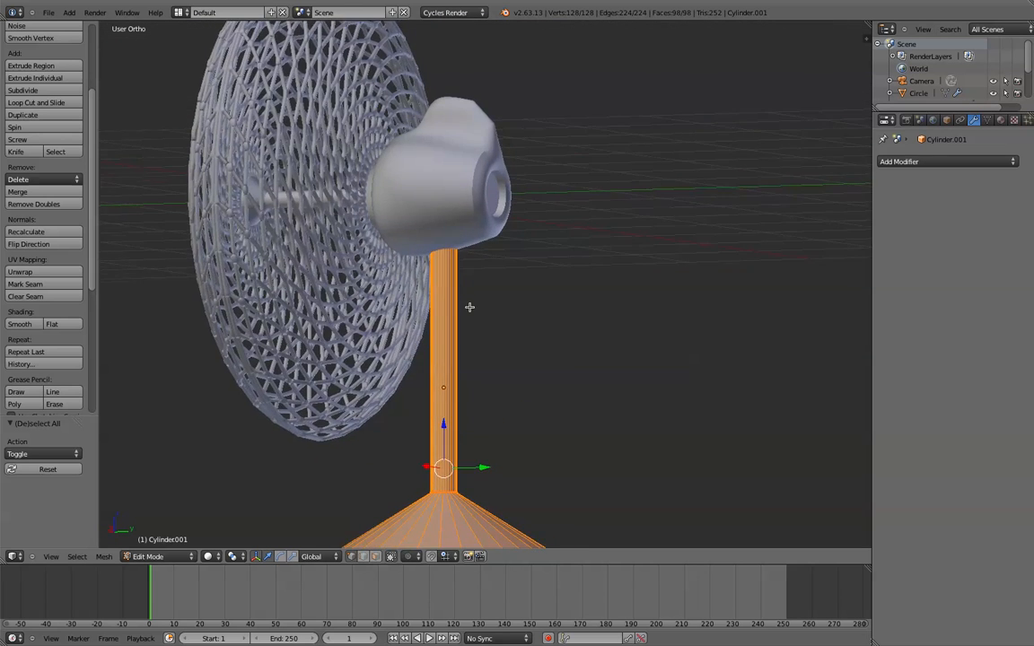
scroll(474, 322, down, 3)
shift+middle_drag(475, 313, 485, 268)
scroll(485, 270, up, 2)
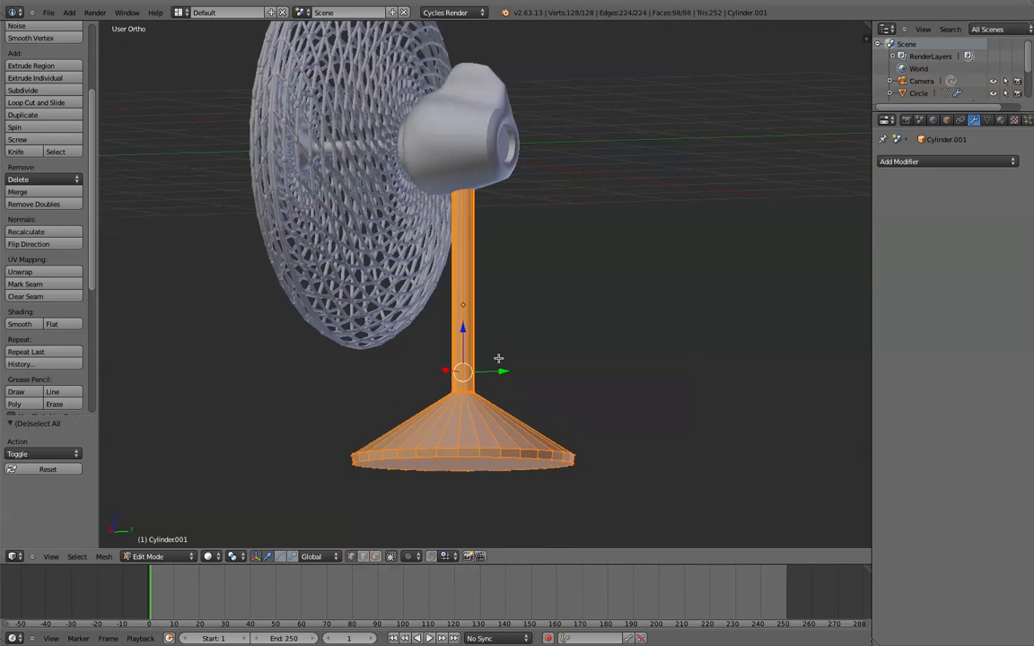
shift+middle_drag(491, 400, 486, 307)
key(KP_1)
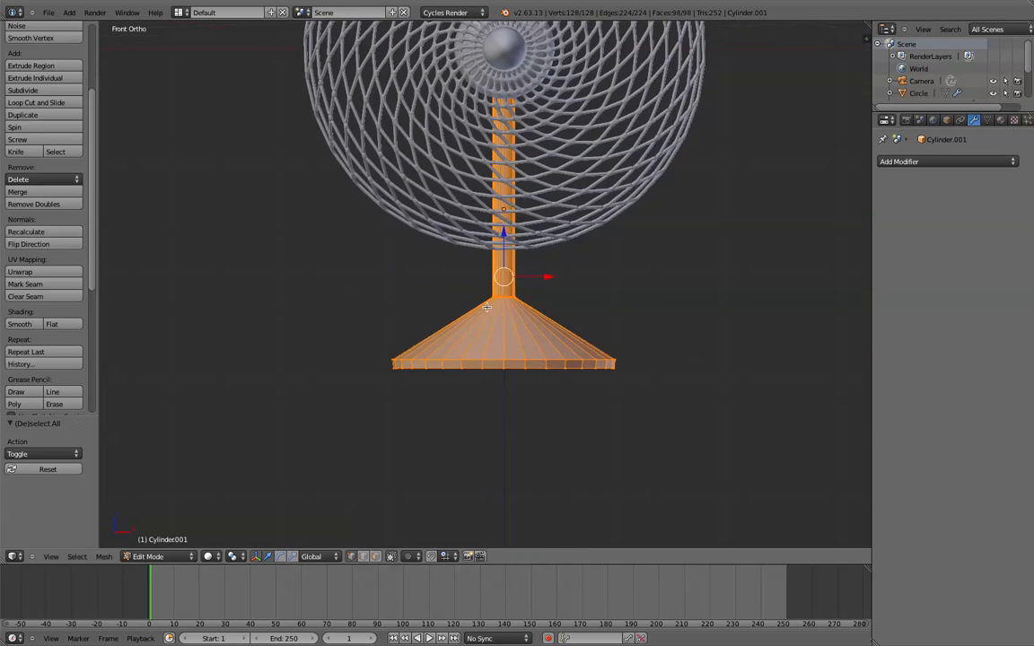
- Select the ring joining post and base in the right wireframe view and move it -0.331 along Z to flatten the base
key(KP_3)
key(KP_5)
key(KP_5)
scroll(507, 258, up, 3)
scroll(507, 258, up, 3)
scroll(450, 295, down, 4)
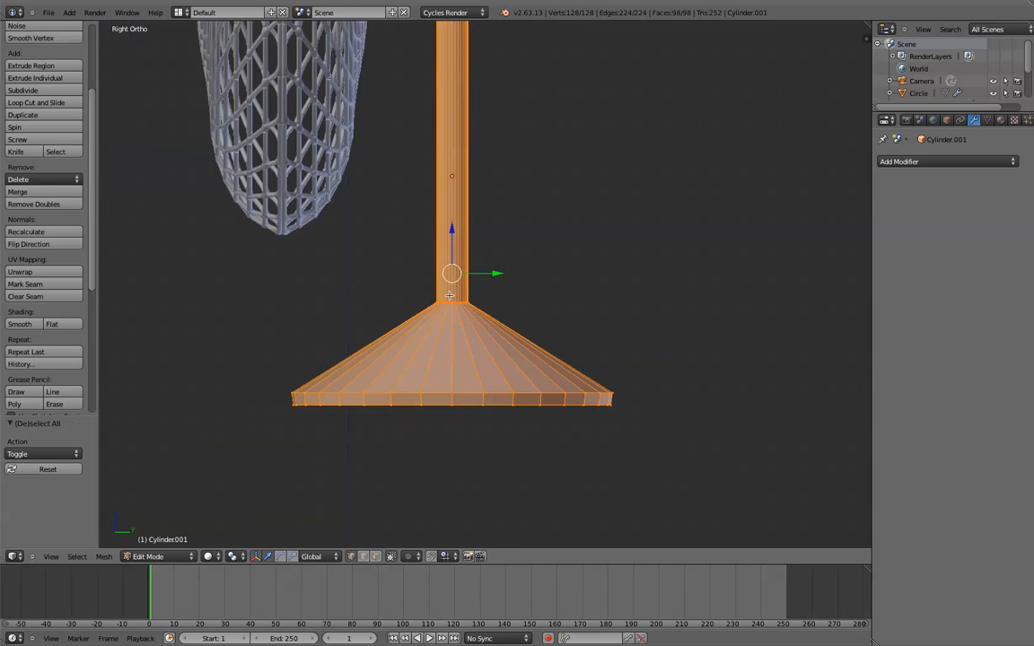
key(z)
key(a)
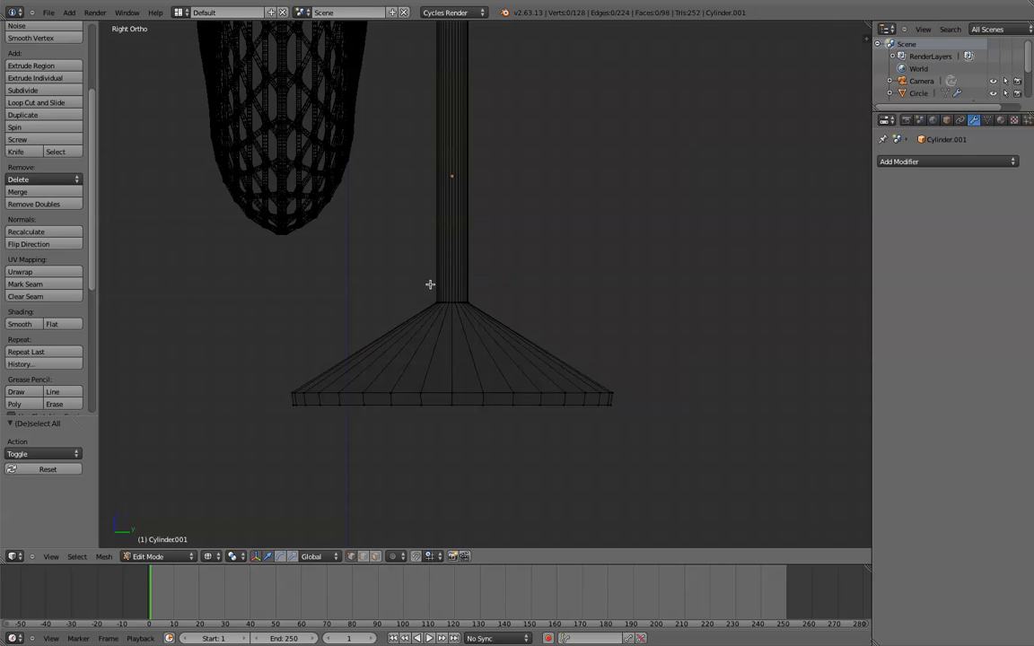
key(b)
drag(404, 275, 505, 331)
key(g)
key(z)
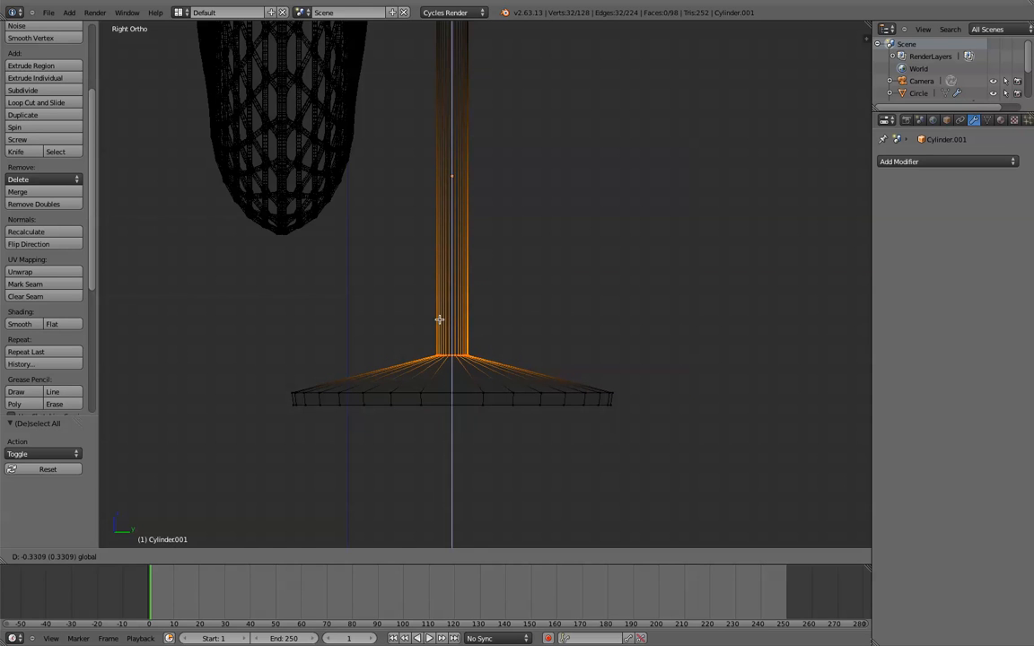
click(439, 320)
- Add a loop cut around the post with an edge slide of about 0.86, placing it just above the base
key(ctrl+r)
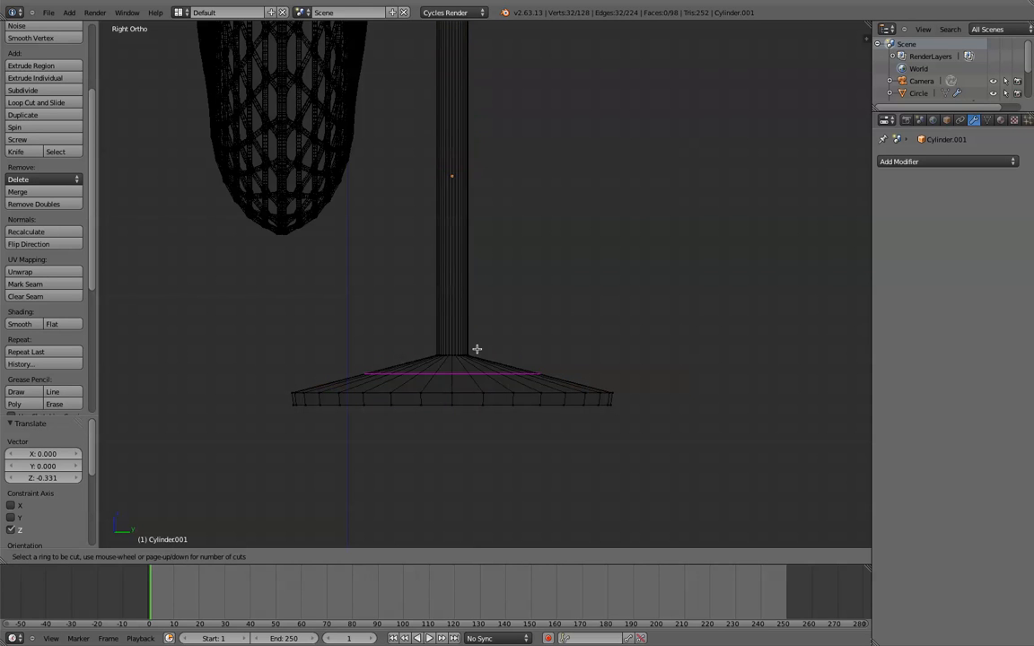
click(456, 332)
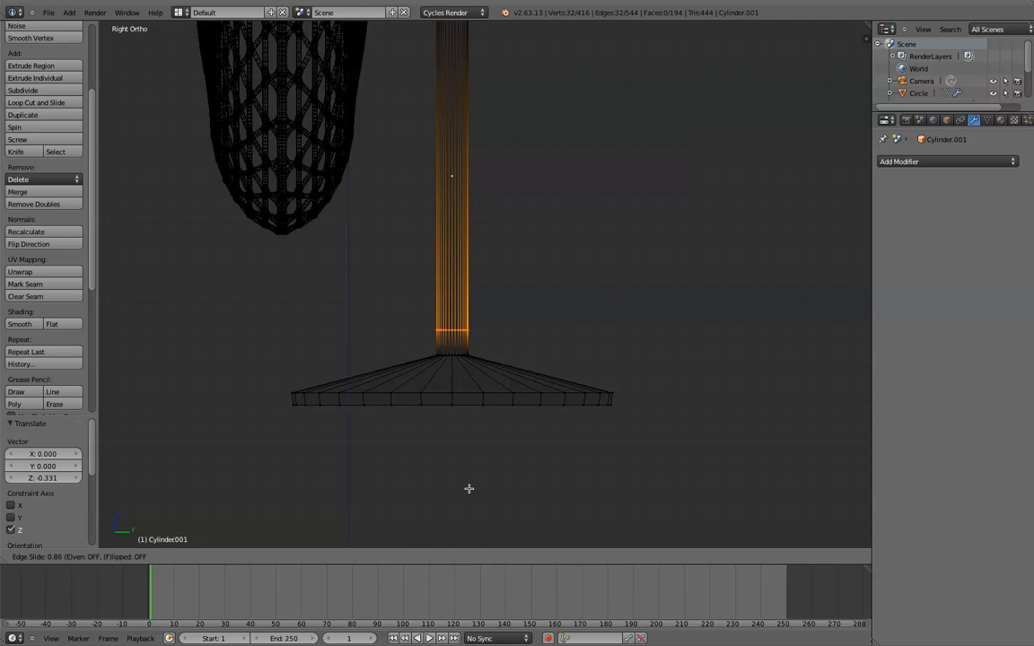
click(470, 487)
- Add a loop cut around the sloped top of the base and slide it up close to the bottom of the post
key(ctrl+r)
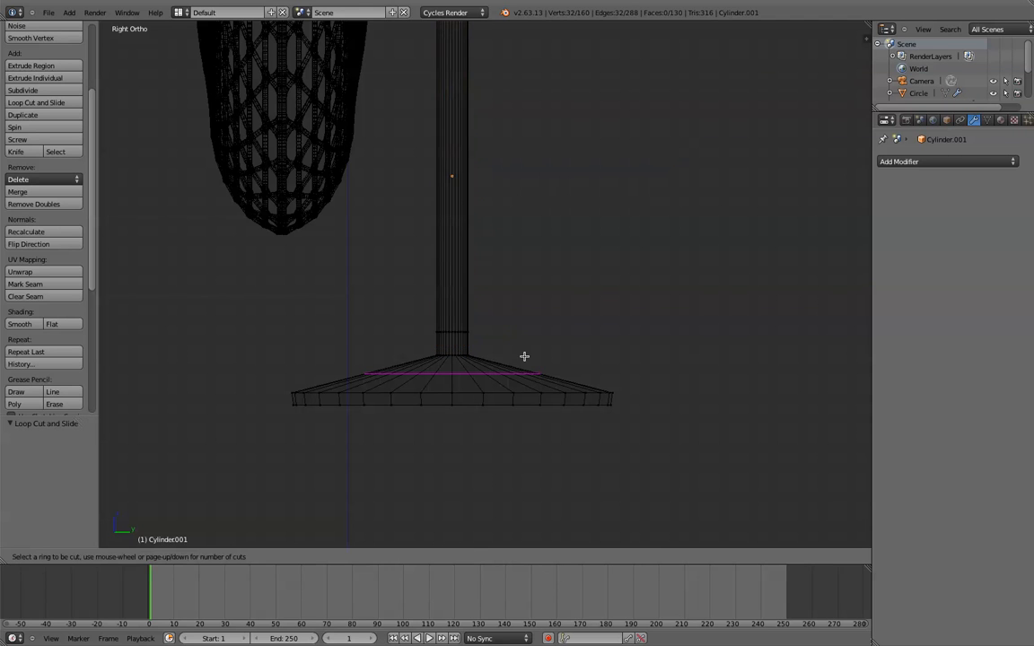
click(525, 356)
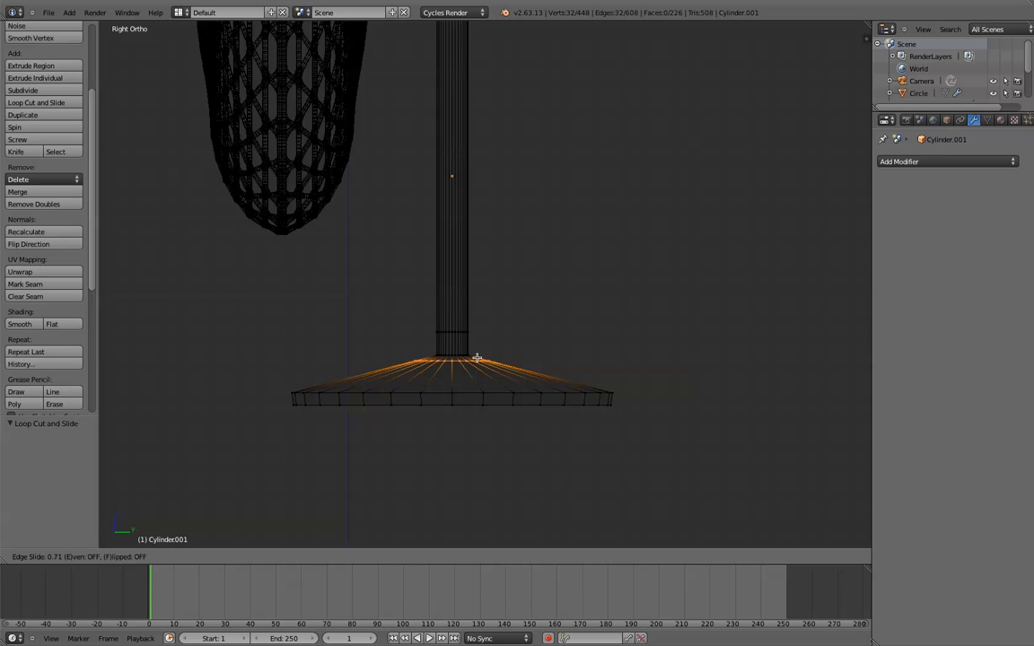
click(472, 357)
- Select the ring joining post and base, move it 0.04922 along Z and scale it by 1.927 to form a collar
scroll(480, 357, up, 8)
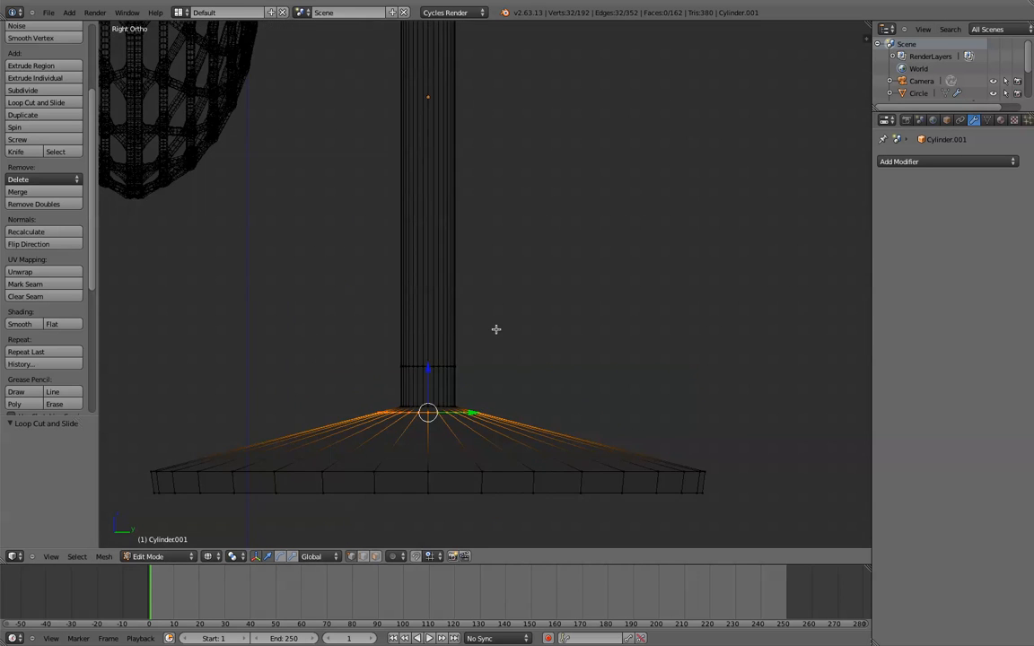
alt+right_click(430, 418)
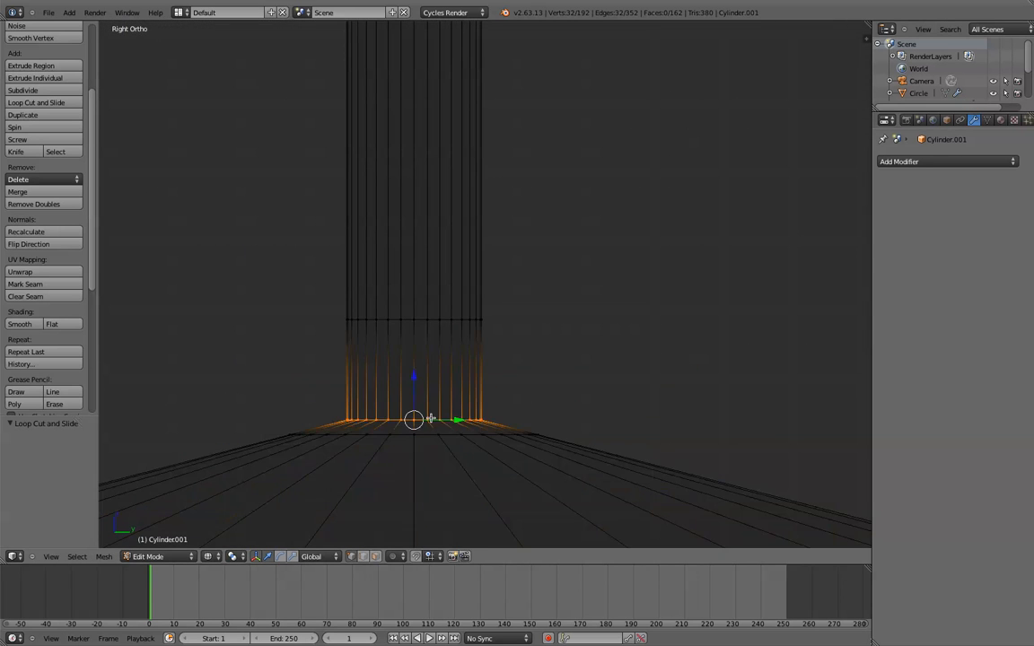
key(e)
click(415, 386)
key(s)
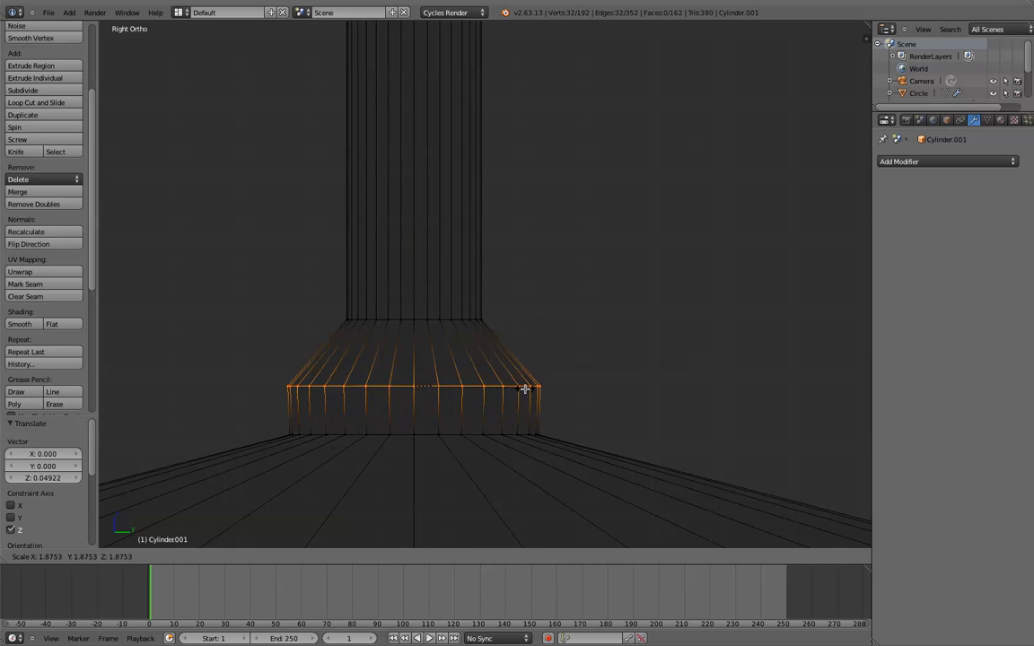
click(528, 391)
scroll(521, 388, down, 4)
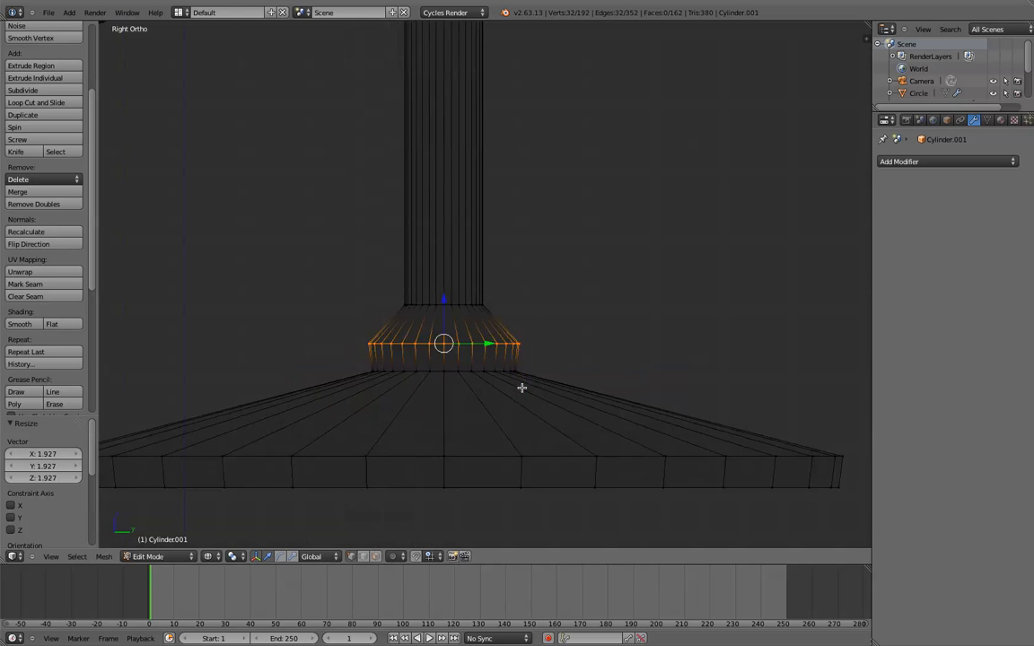
- Deselect the collar ring and switch to solid shading to check the collar from an angled view
key(a)
key(Tab)
key(Tab)
scroll(519, 325, down, 3)
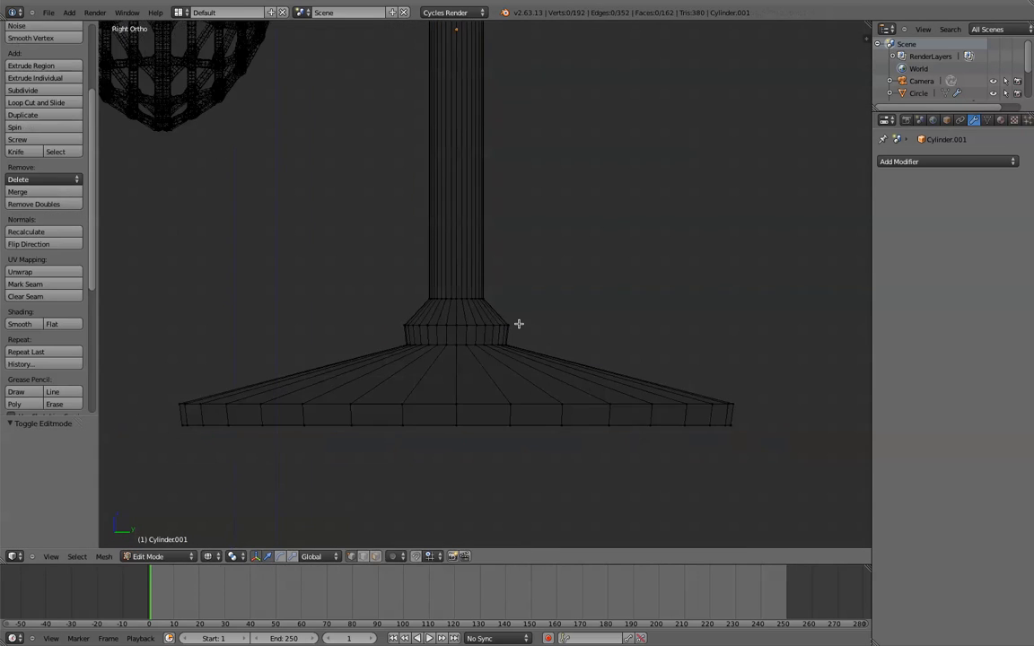
key(z)
middle_drag(517, 325, 619, 335)
scroll(617, 330, up, 5)
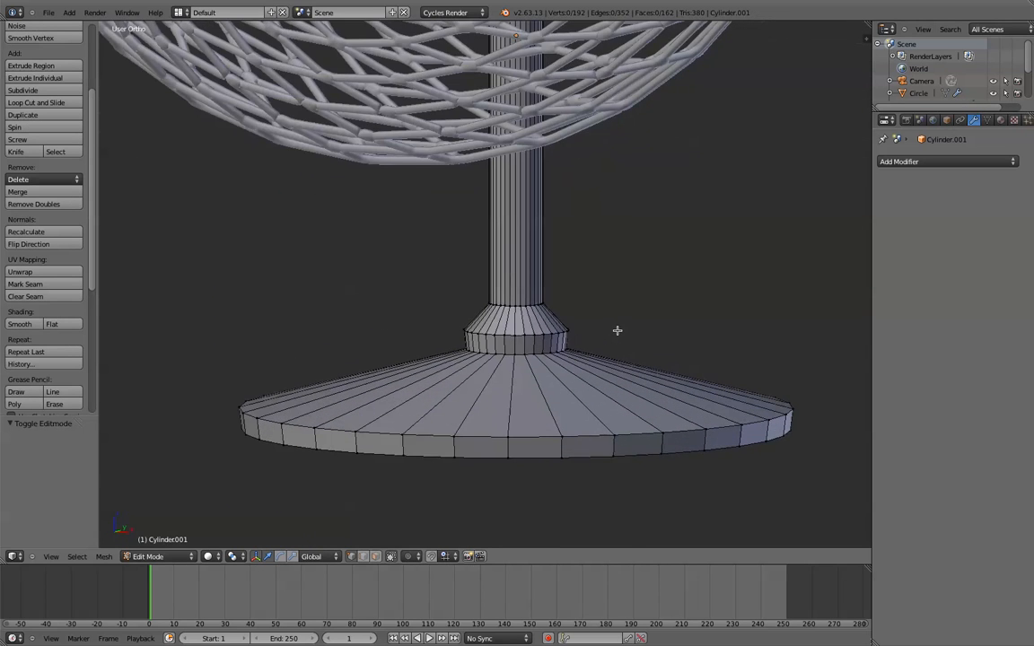
- Add a centred loop cut around the collar's sloped part, move it -0.02721 along Z and scale it by 0.972
scroll(617, 330, up, 1)
key(ctrl+r)
click(590, 346)
right_click(590, 345)
key(g)
key(z)
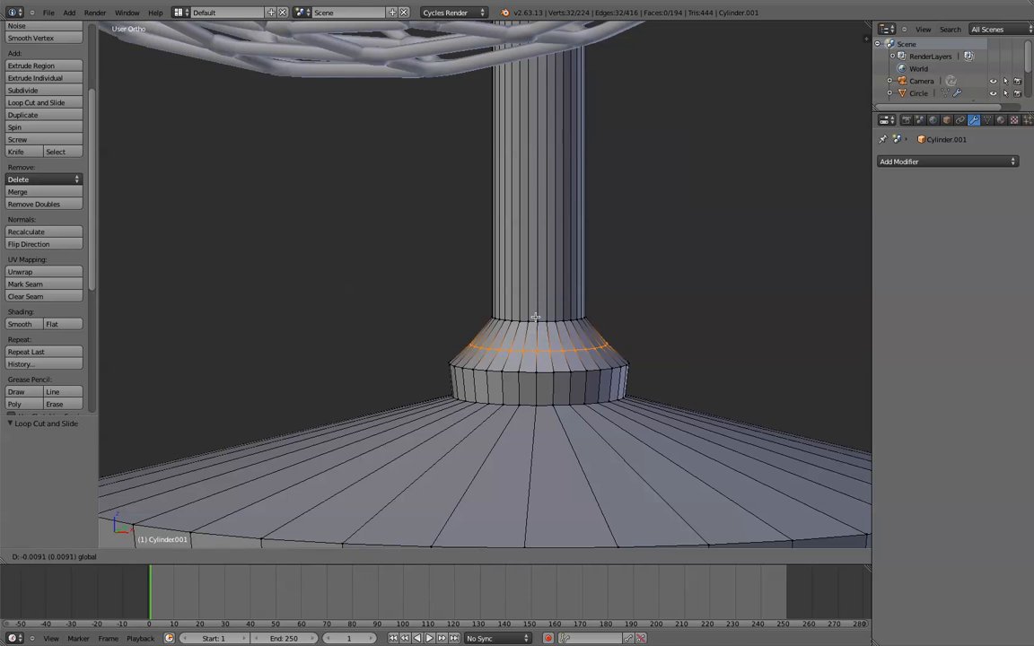
click(665, 330)
key(s)
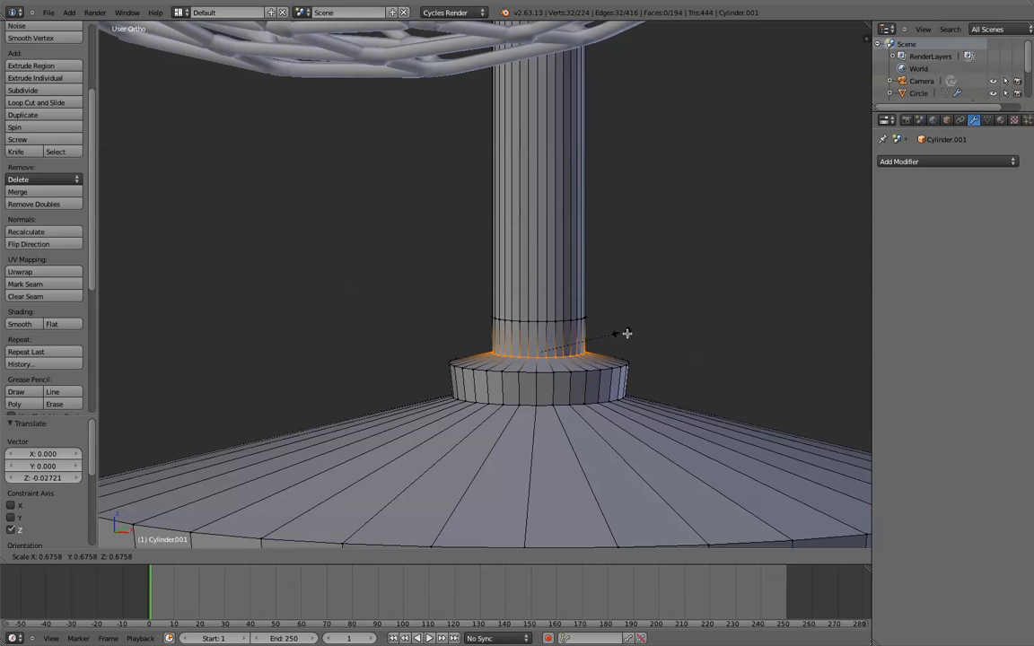
click(659, 331)
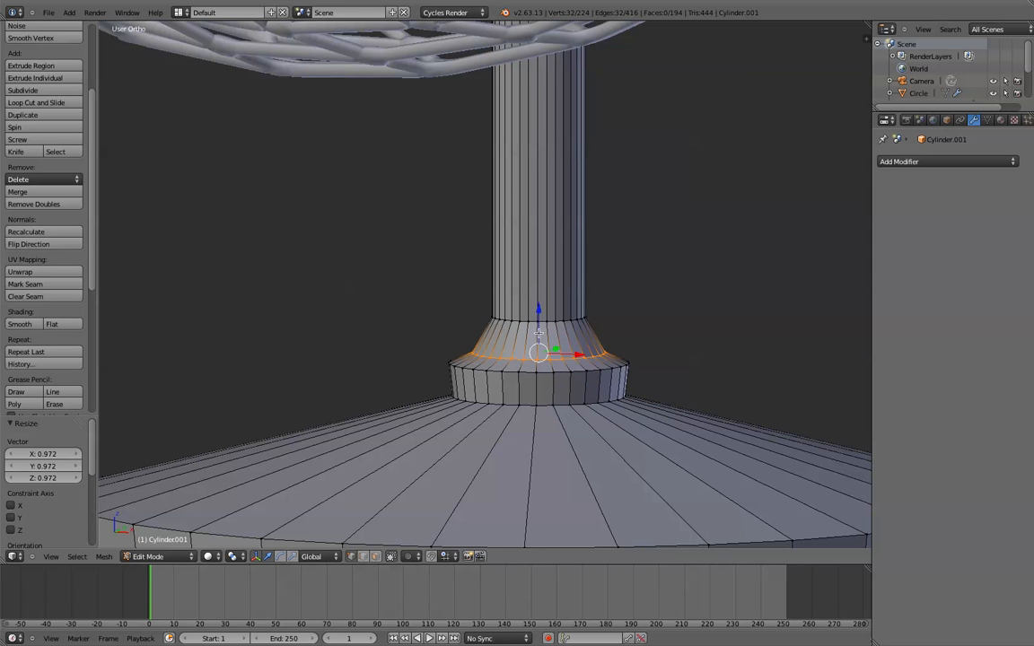
- Add a centred loop cut between that ring and the collar's outer edge, raise it 0.01037 along Z and deselect it
key(ctrl+r)
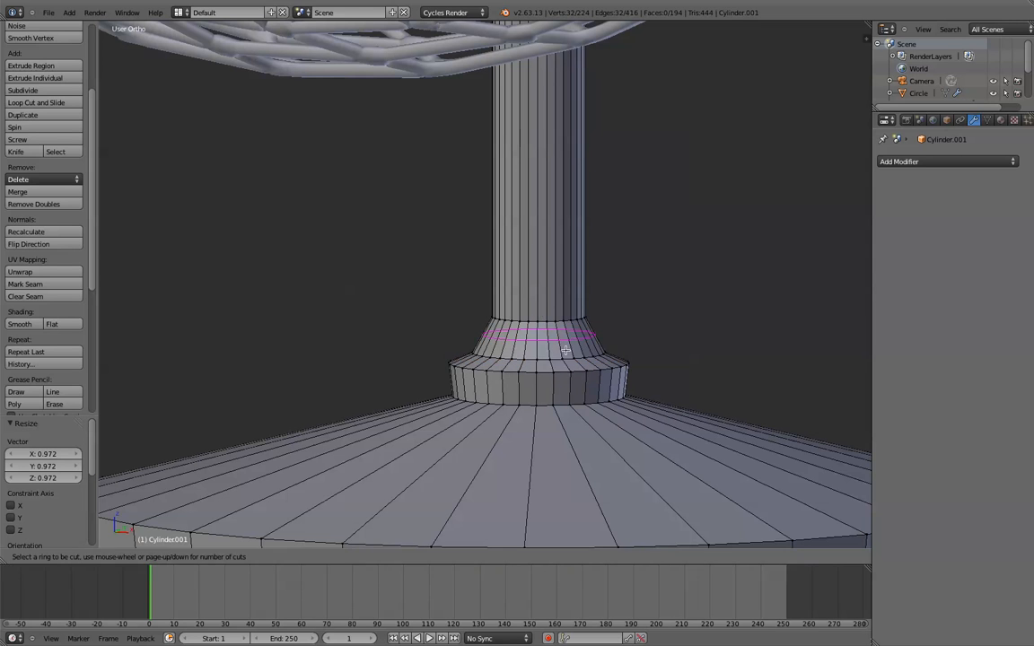
click(591, 361)
right_click(545, 334)
mouse_move(536, 316)
mouse_down()
mouse_move(537, 325)
mouse_move(538, 313)
mouse_up()
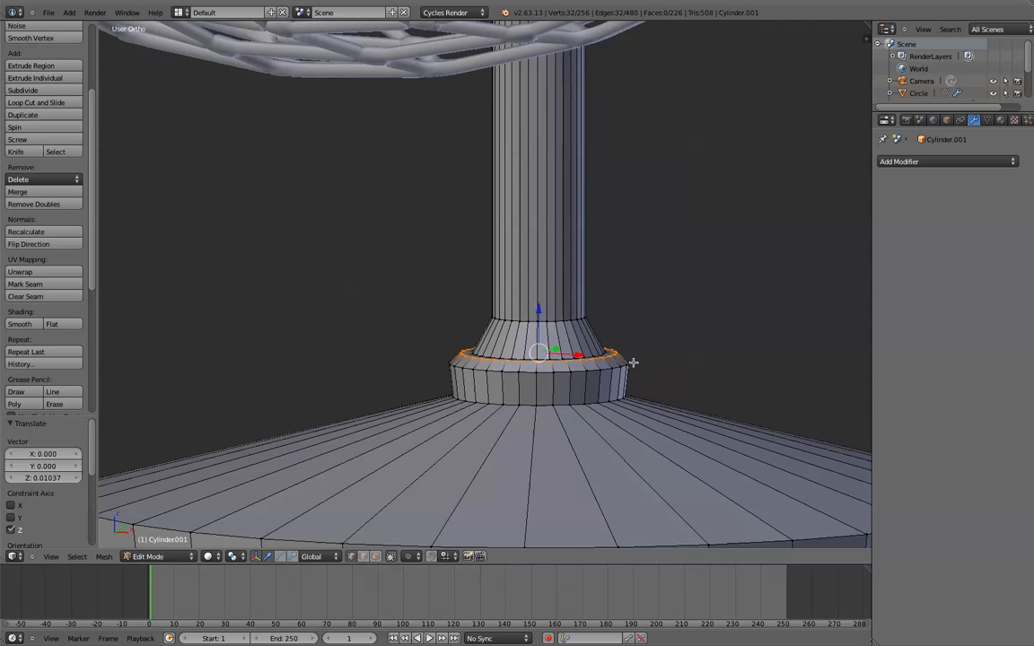
key(a)
- Examine the collar and base from several angles and against the whole fan from the front, finishing in Object Mode
scroll(633, 362, down, 1)
middle_drag(586, 369, 462, 365)
scroll(463, 365, up, 1)
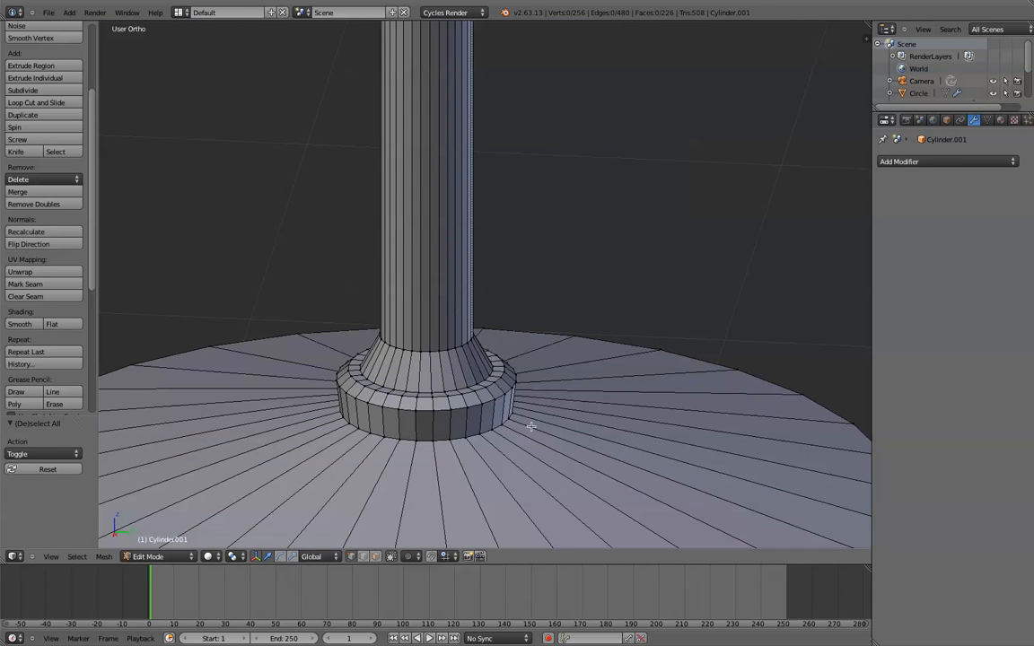
shift+middle_drag(444, 444, 539, 325)
scroll(529, 351, down, 5)
scroll(538, 325, up, 3)
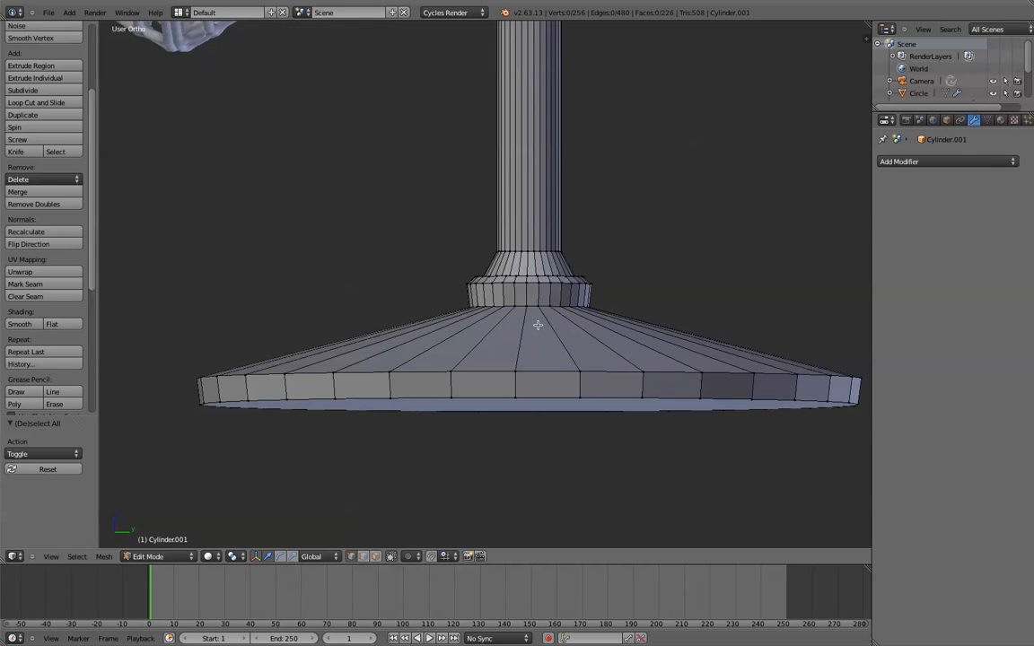
key(KP_1)
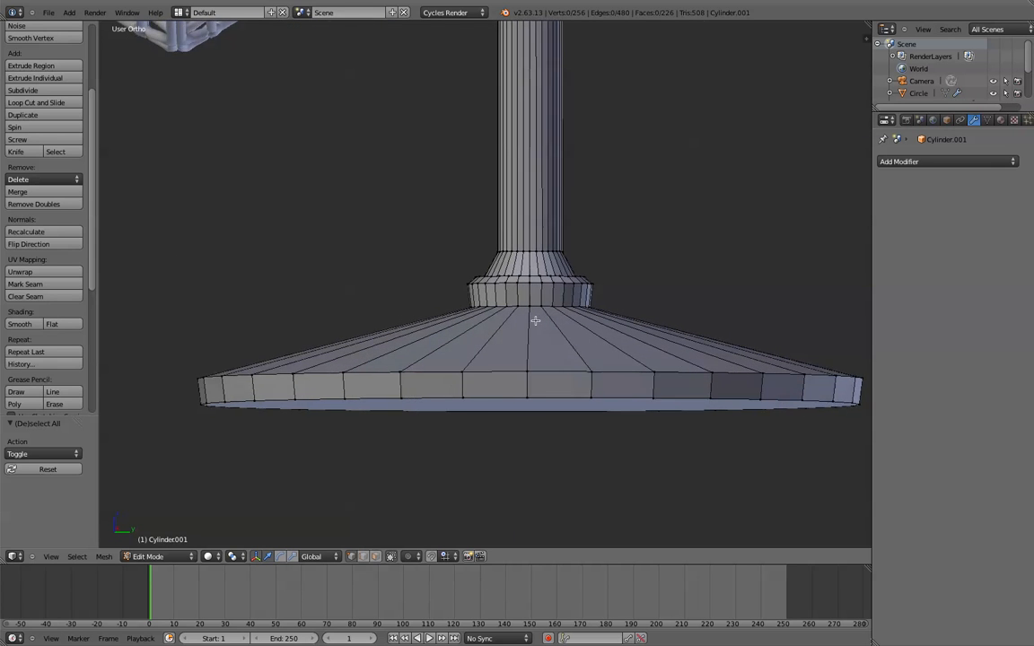
key(KP_3)
key(KP_1)
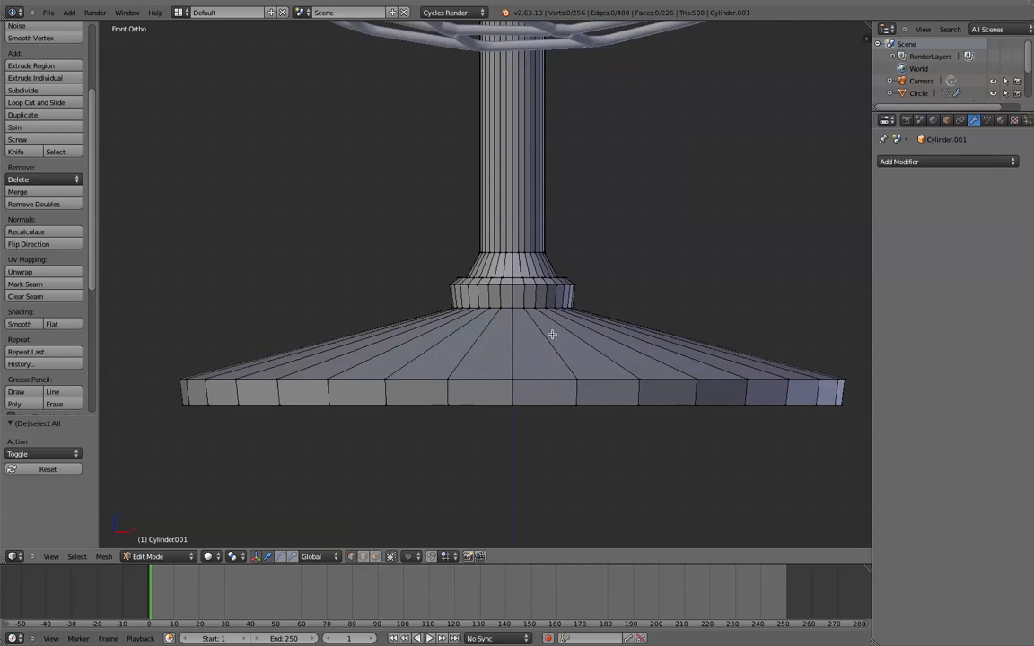
scroll(558, 338, down, 5)
shift+middle_drag(572, 338, 529, 494)
scroll(553, 397, down, 4)
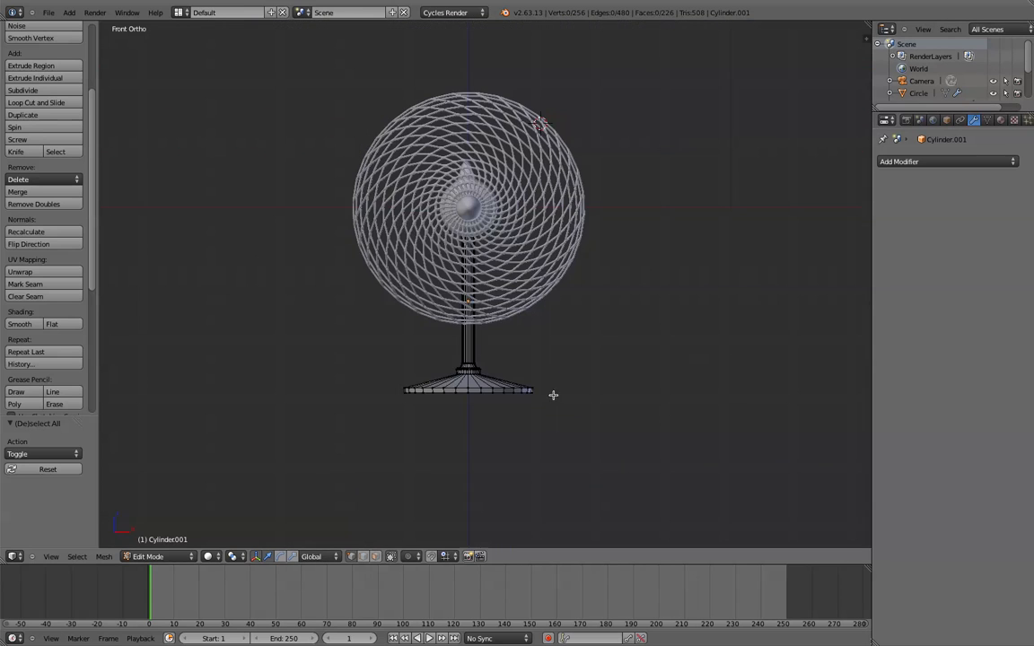
key(Tab)
scroll(552, 393, up, 3)
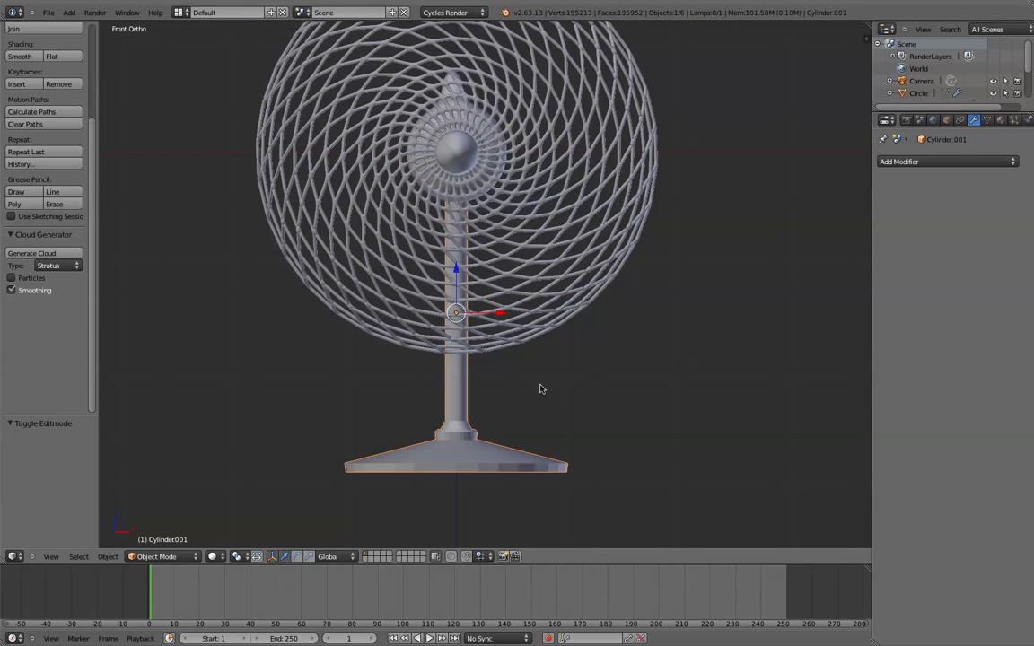
- Rotate the fan's motor housing by about 3.3° in the front view and deselect everything
middle_drag(536, 388, 256, 390)
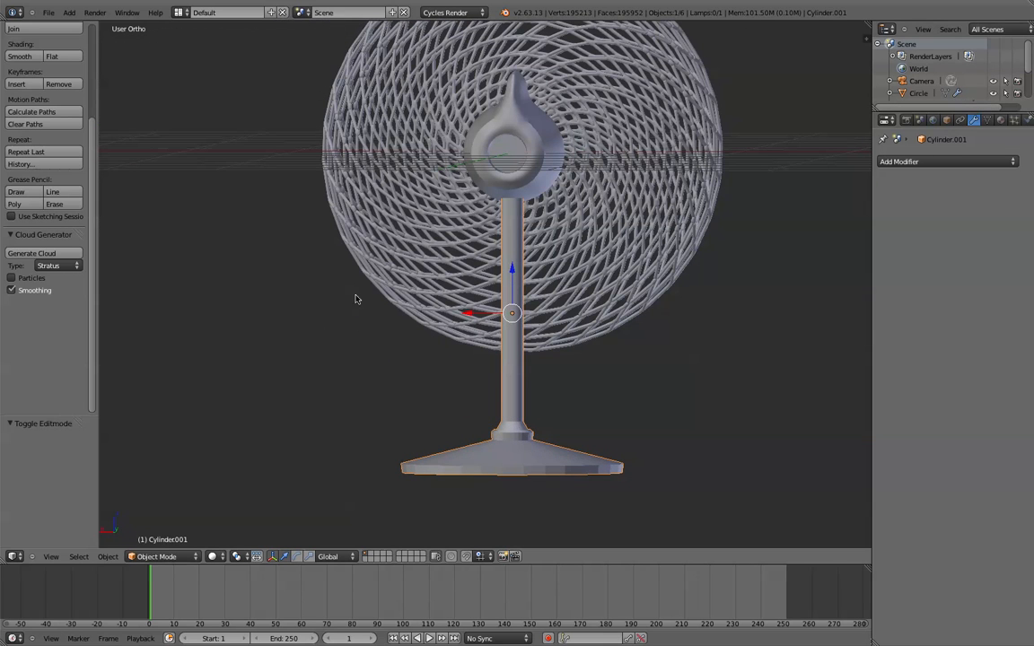
right_click(520, 141)
key(KP_1)
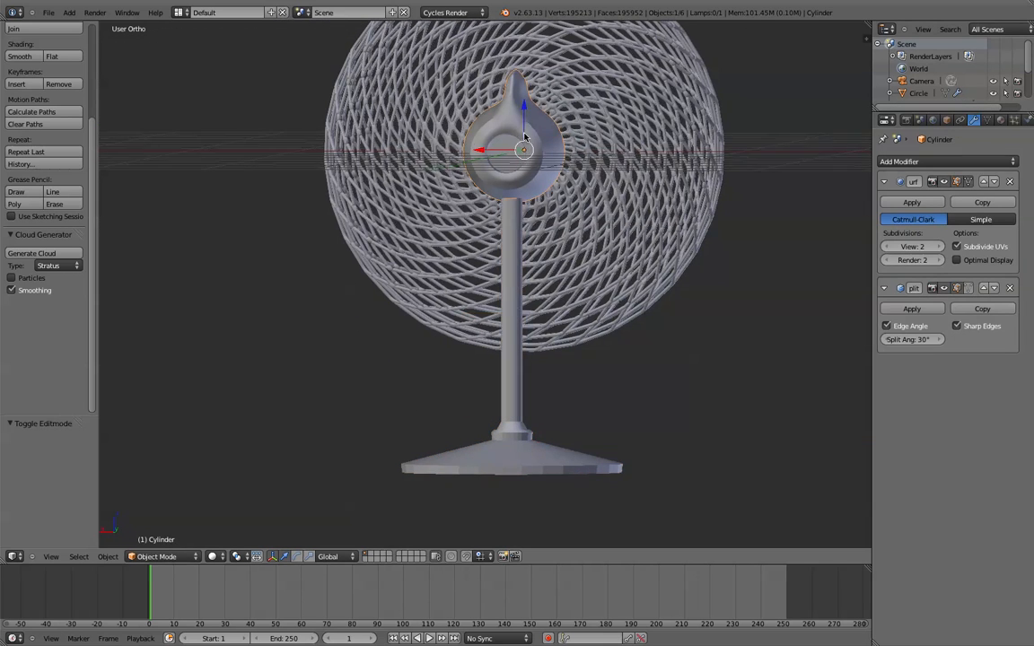
shift+middle_drag(518, 84, 493, 230)
scroll(494, 231, up, 2)
shift+middle_drag(476, 282, 514, 216)
scroll(514, 215, up, 1)
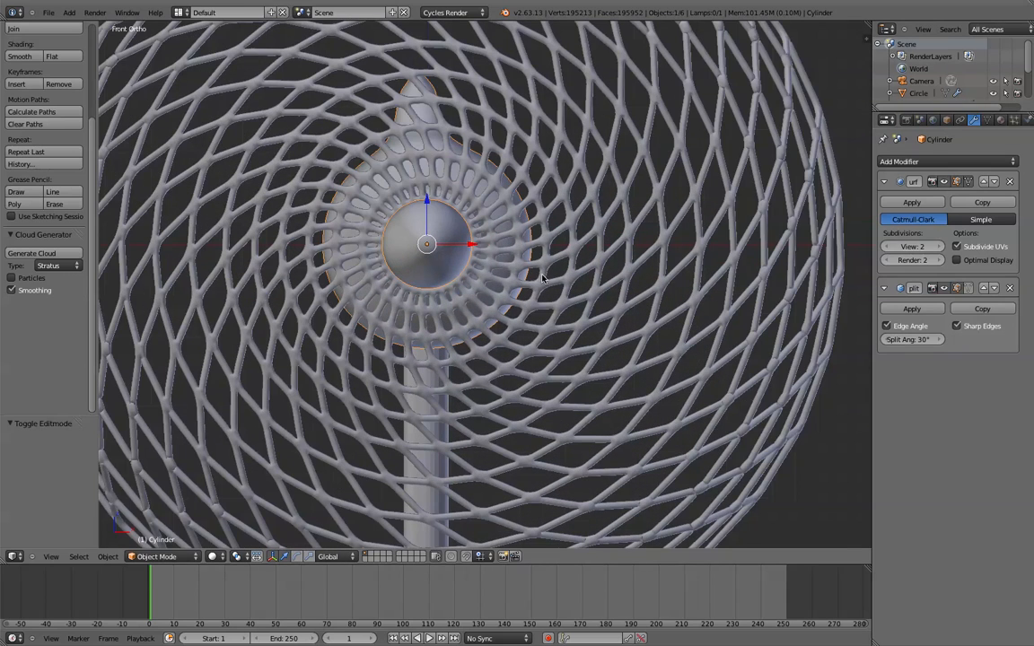
key(r)
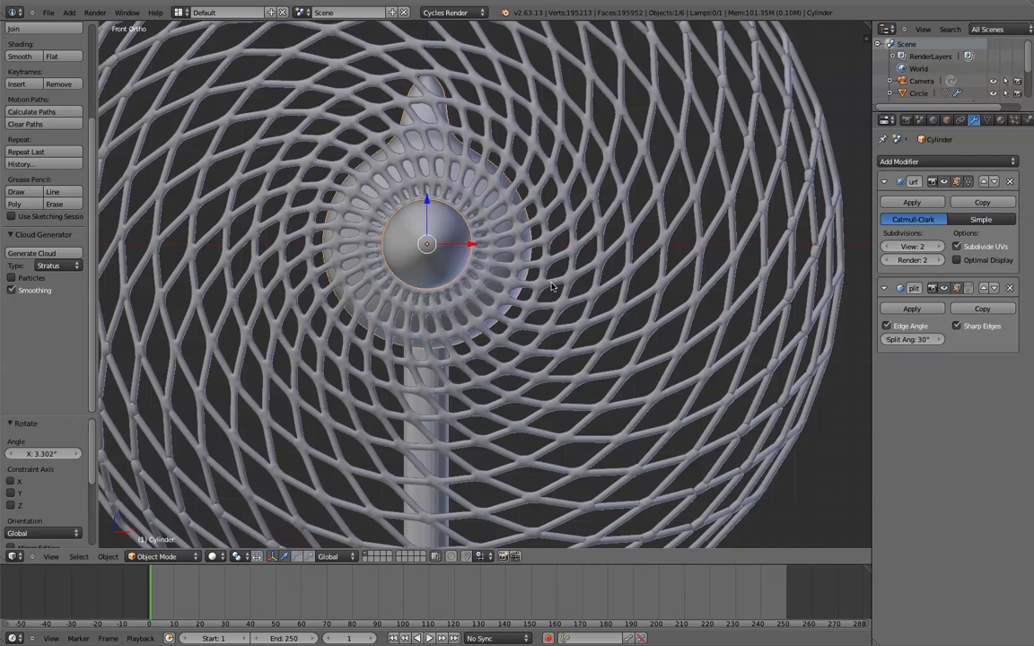
click(554, 285)
scroll(554, 292, down, 3)
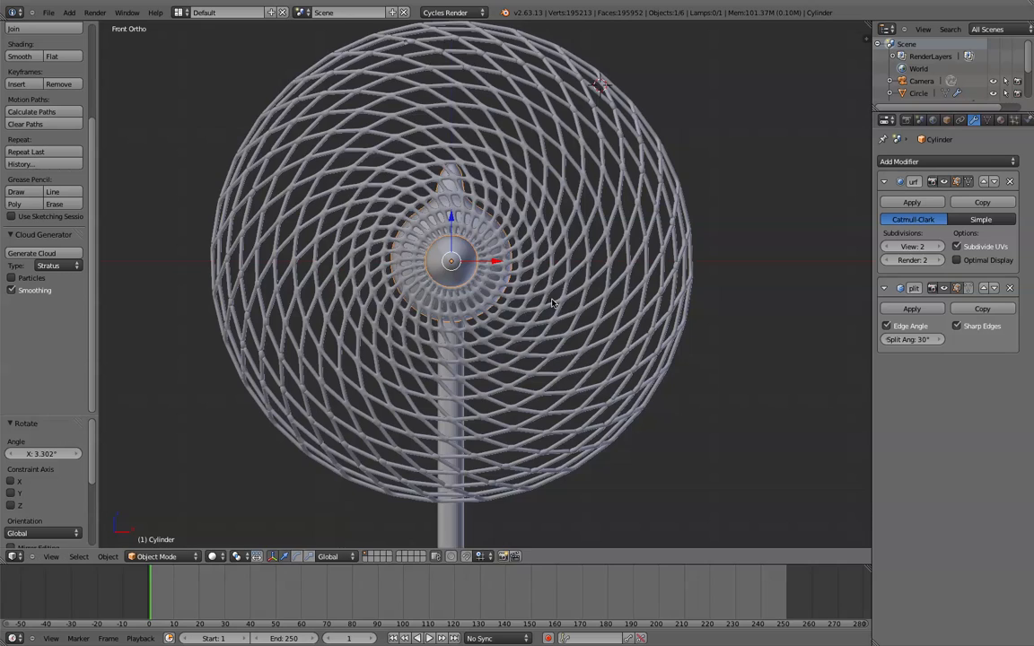
key(a)
- Examine the motor housing and stand from the back and side
scroll(476, 297, down, 2)
middle_drag(476, 297, 446, 288)
scroll(545, 306, up, 3)
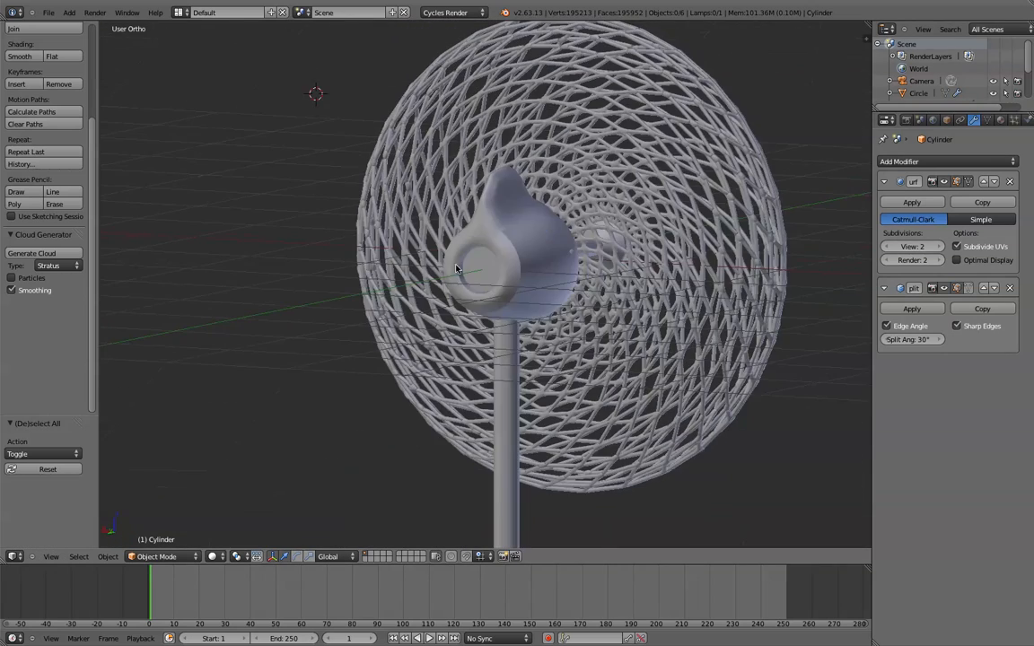
middle_drag(552, 207, 421, 182)
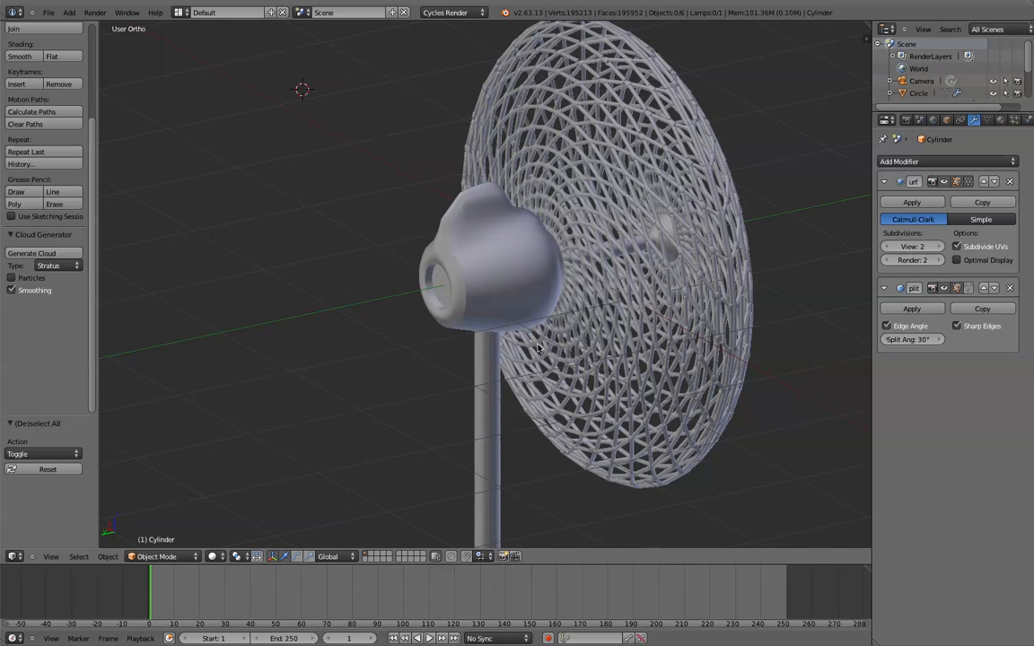
scroll(511, 327, down, 3)
middle_drag(516, 327, 480, 337)
scroll(485, 346, up, 4)
shift+middle_drag(486, 409, 485, 220)
scroll(501, 381, down, 2)
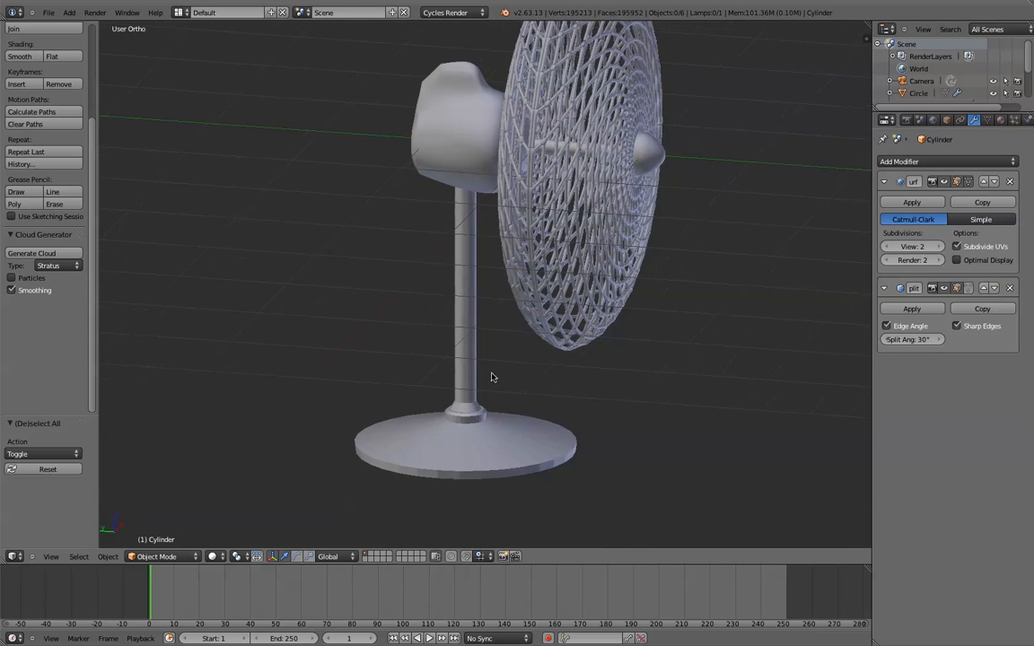
- Shade the fan's pole and base smooth and add an Edge Split modifier to them
right_click(461, 426)
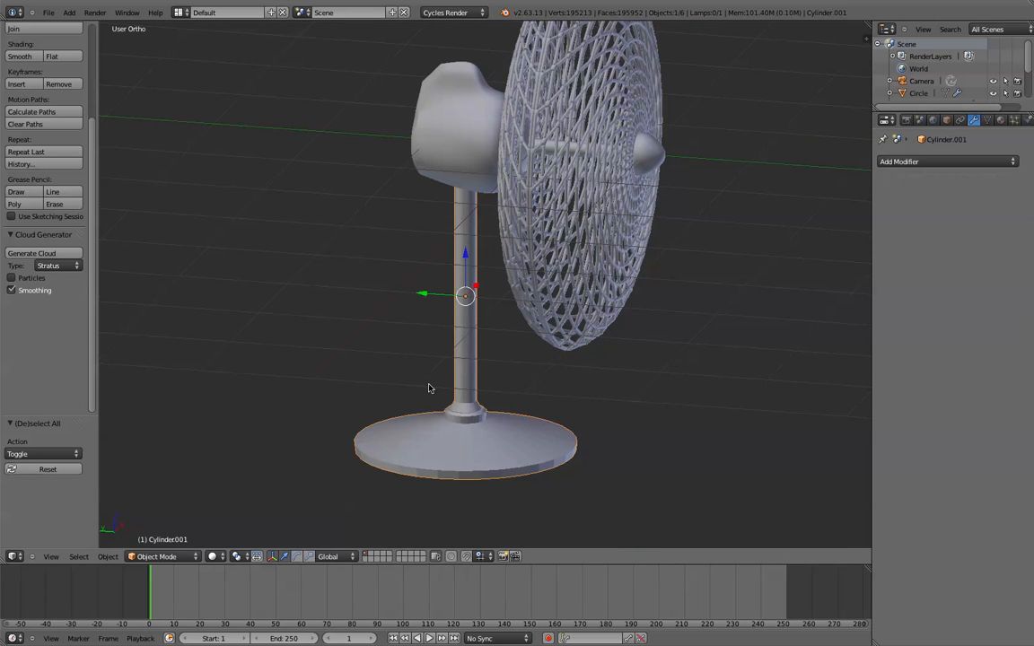
click(20, 55)
scroll(358, 347, up, 2)
scroll(404, 413, down, 1)
middle_drag(403, 413, 427, 282)
scroll(451, 287, up, 2)
middle_drag(501, 306, 573, 292)
click(906, 162)
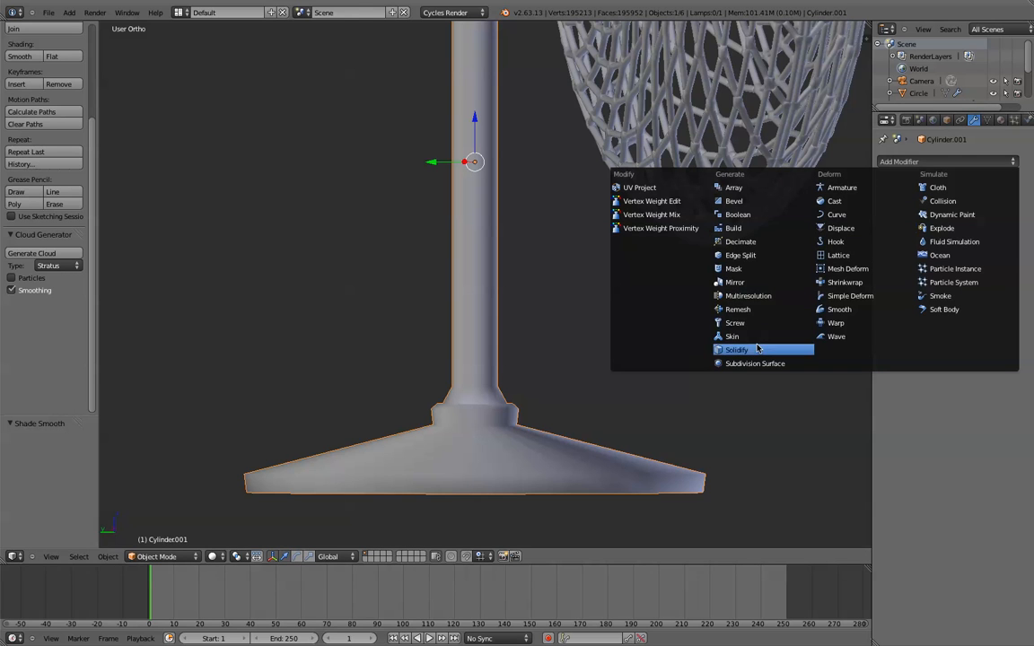
click(768, 260)
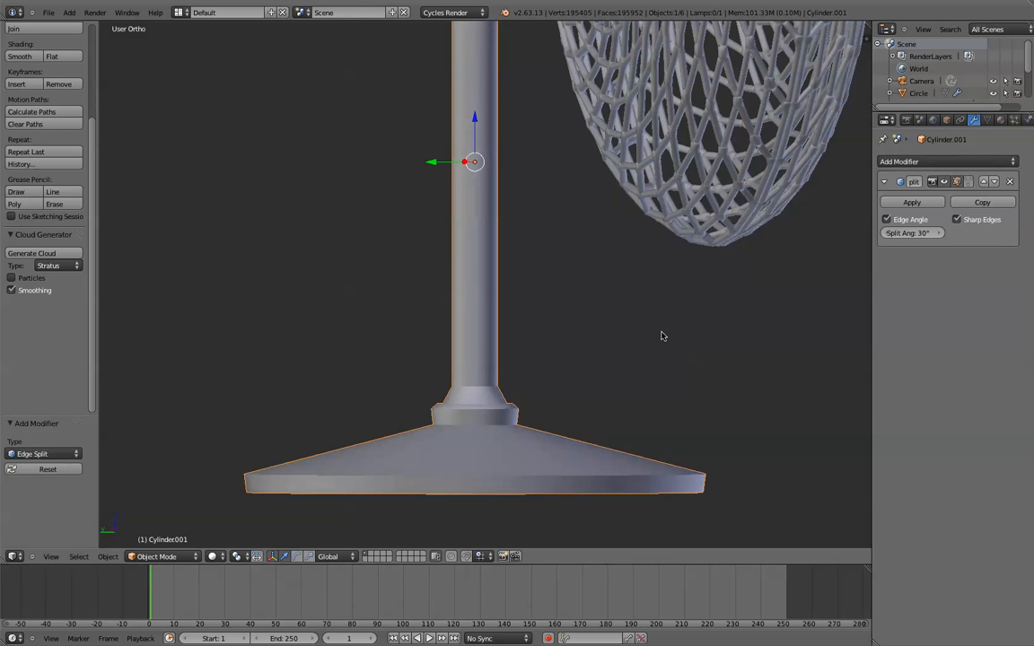
- Inspect the shading of the pole and base from several angles and the front
middle_drag(552, 353, 560, 383)
shift+middle_drag(580, 339, 609, 261)
scroll(476, 281, up, 3)
scroll(572, 336, down, 6)
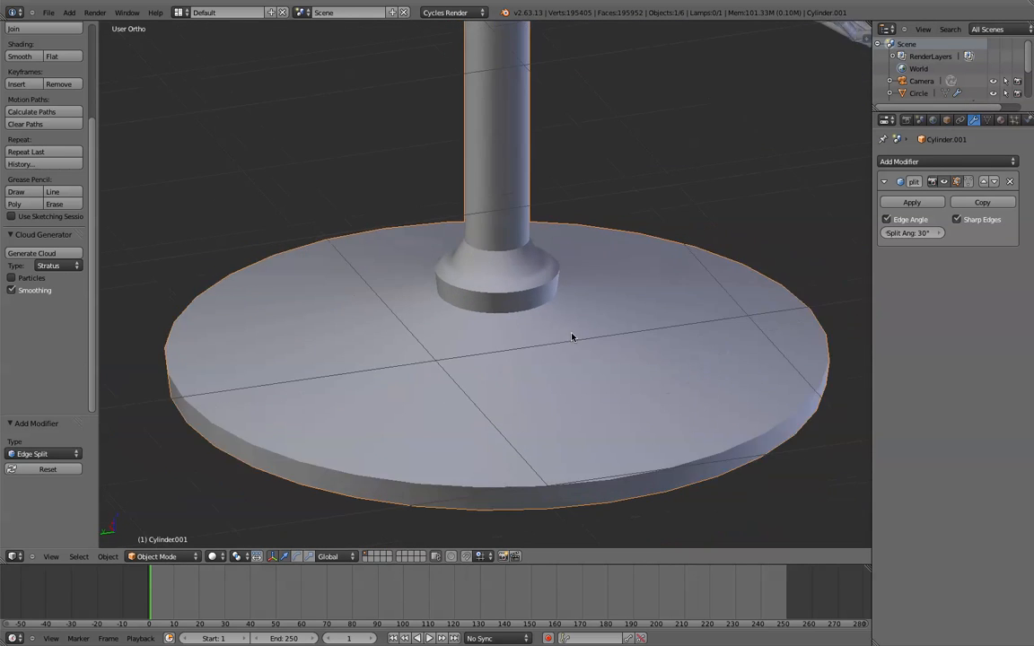
middle_drag(597, 305, 491, 305)
middle_drag(632, 350, 437, 189)
scroll(443, 244, up, 3)
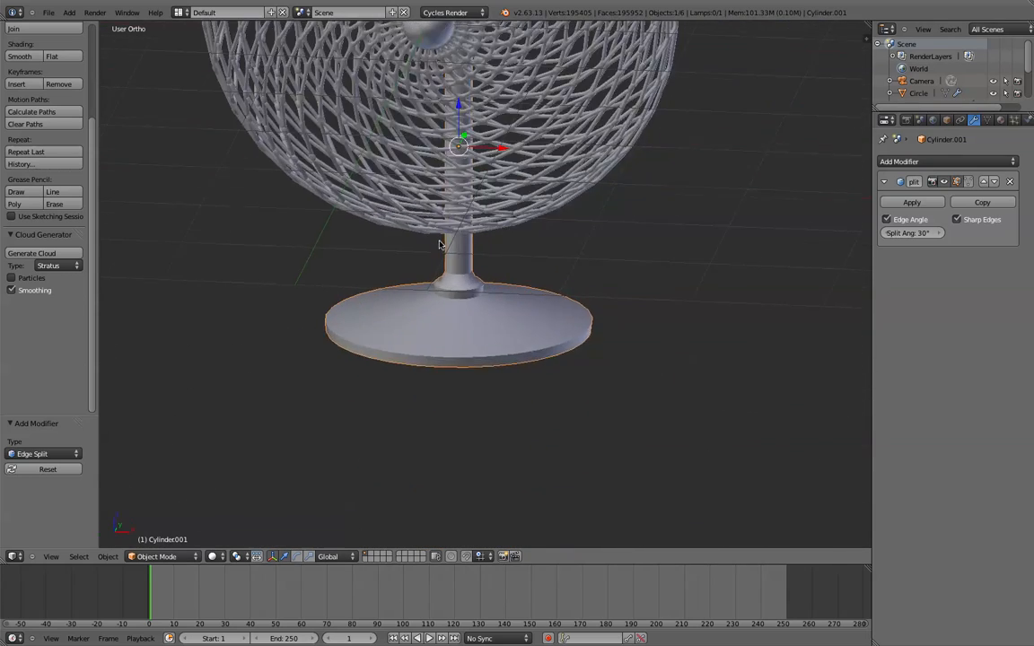
key(KP_1)
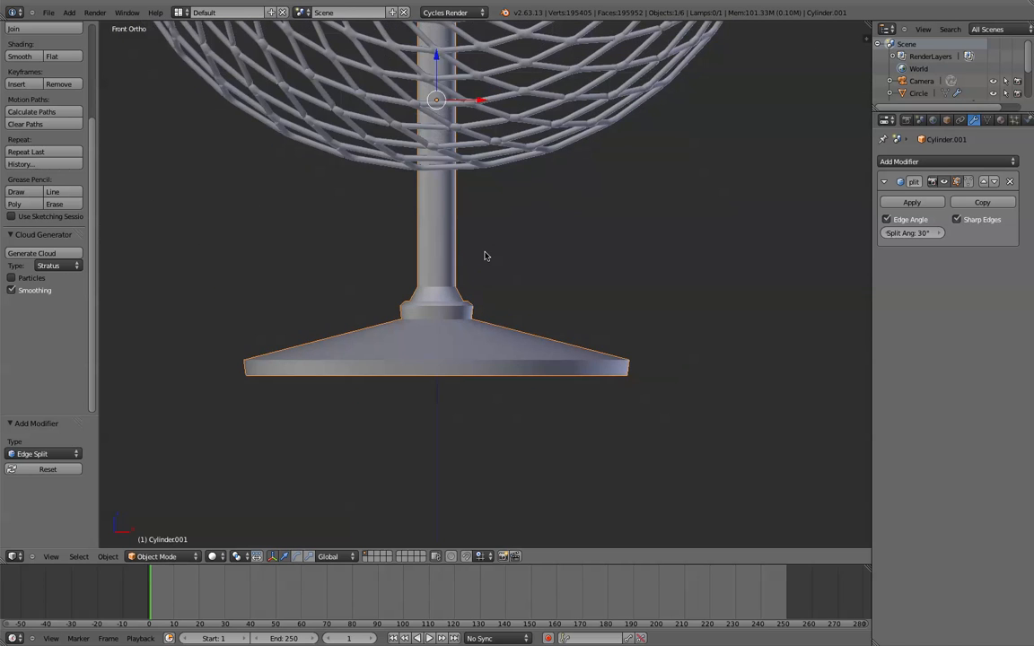
scroll(485, 254, down, 3)
shift+middle_drag(486, 254, 455, 413)
scroll(496, 420, up, 1)
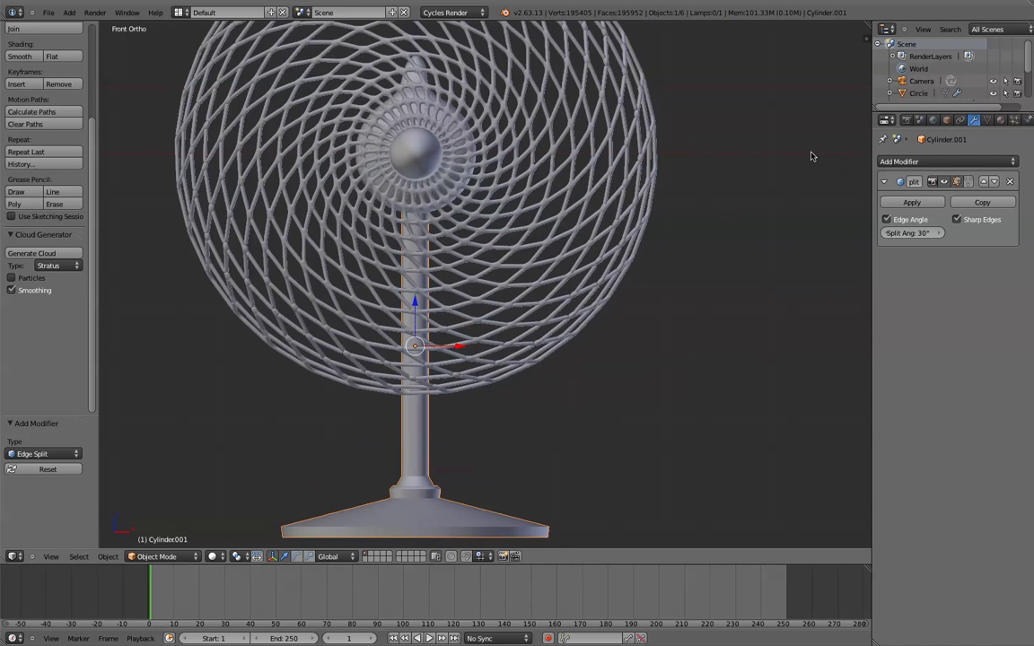
click(914, 161)
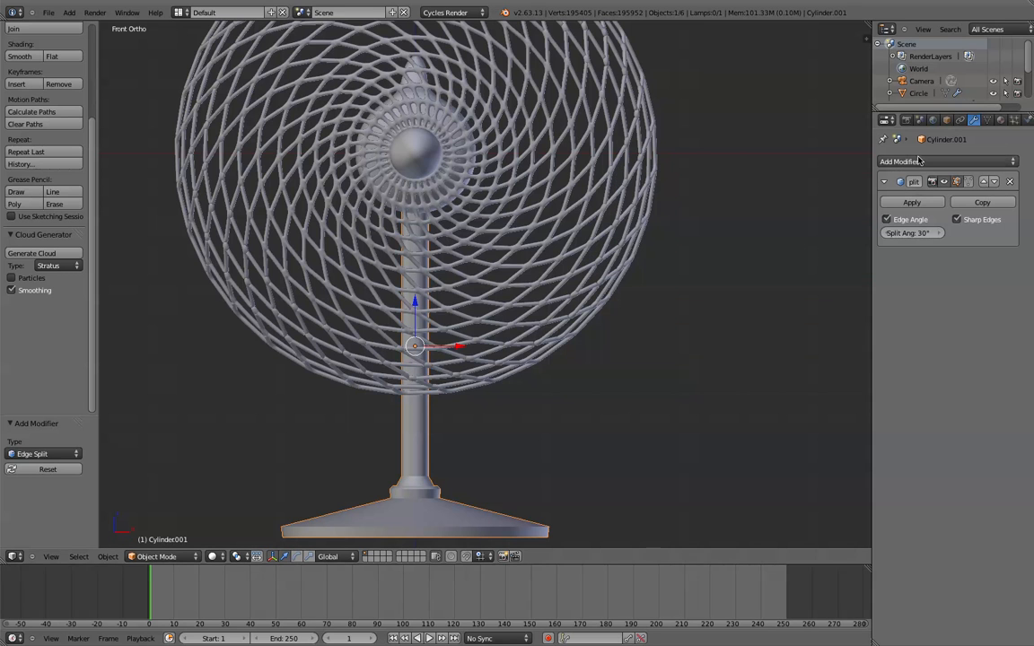
click(947, 161)
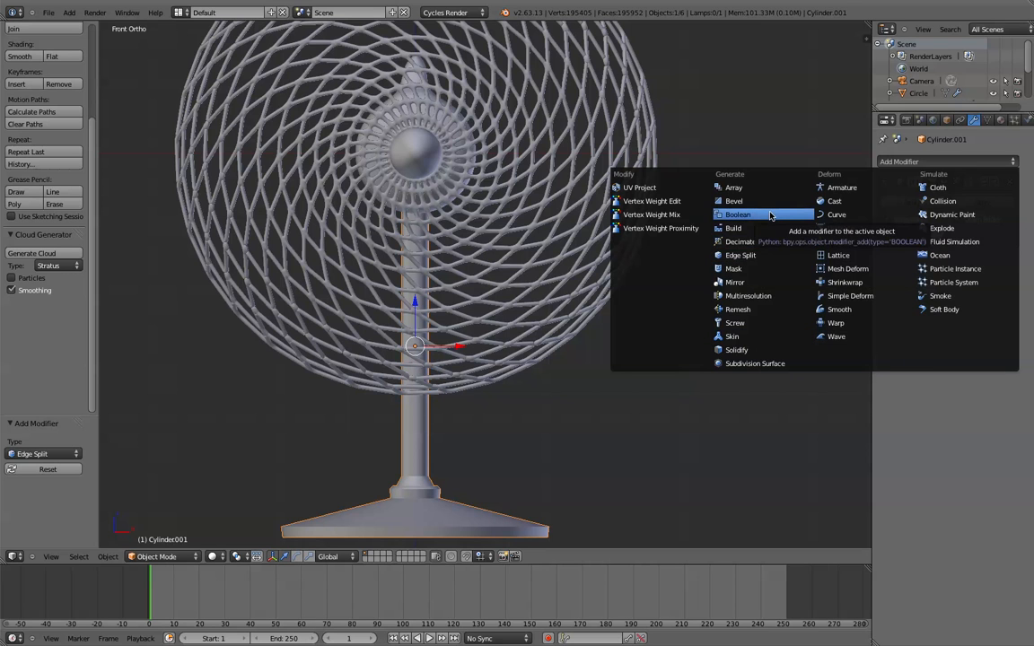
click(738, 255)
- Review the whole fan's proportions in the front, side and angled views with nothing selected
scroll(550, 335, down, 3)
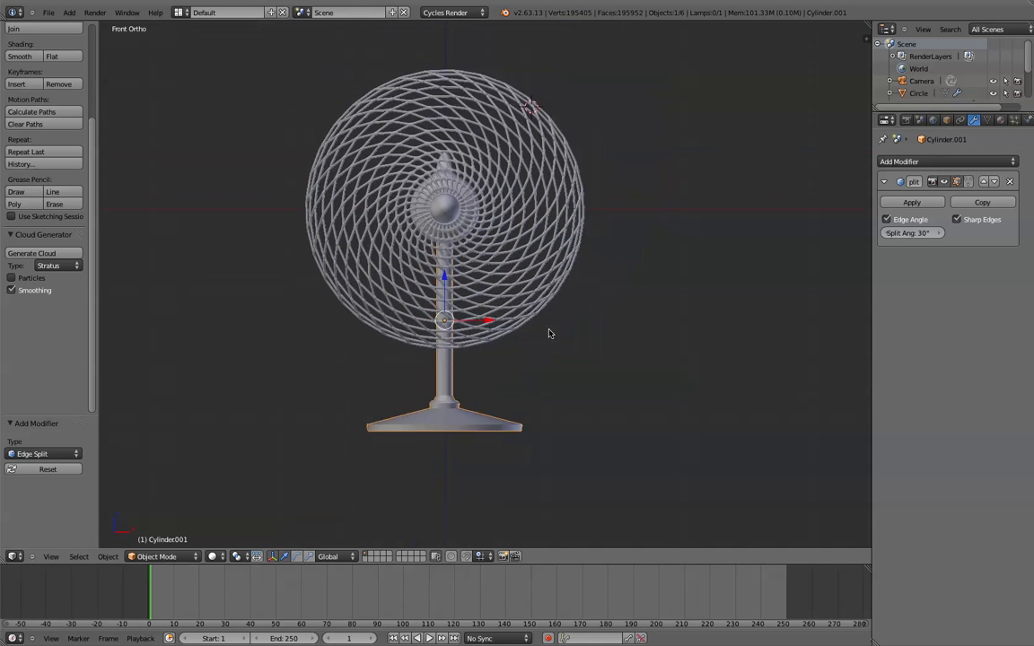
scroll(547, 332, up, 1)
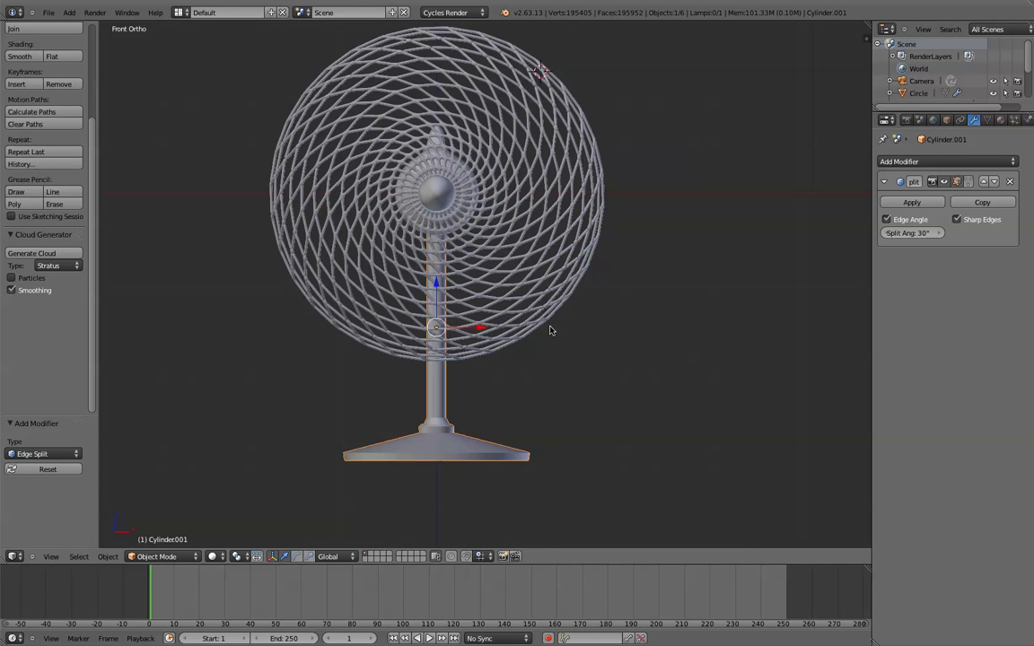
key(KP_3)
scroll(500, 302, up, 3)
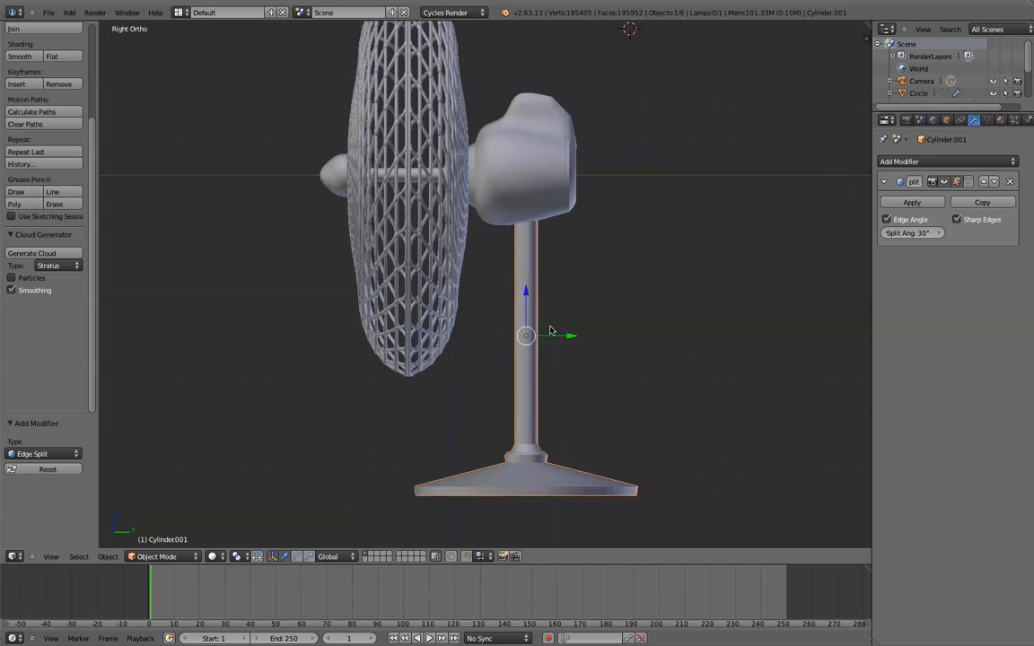
scroll(343, 238, down, 5)
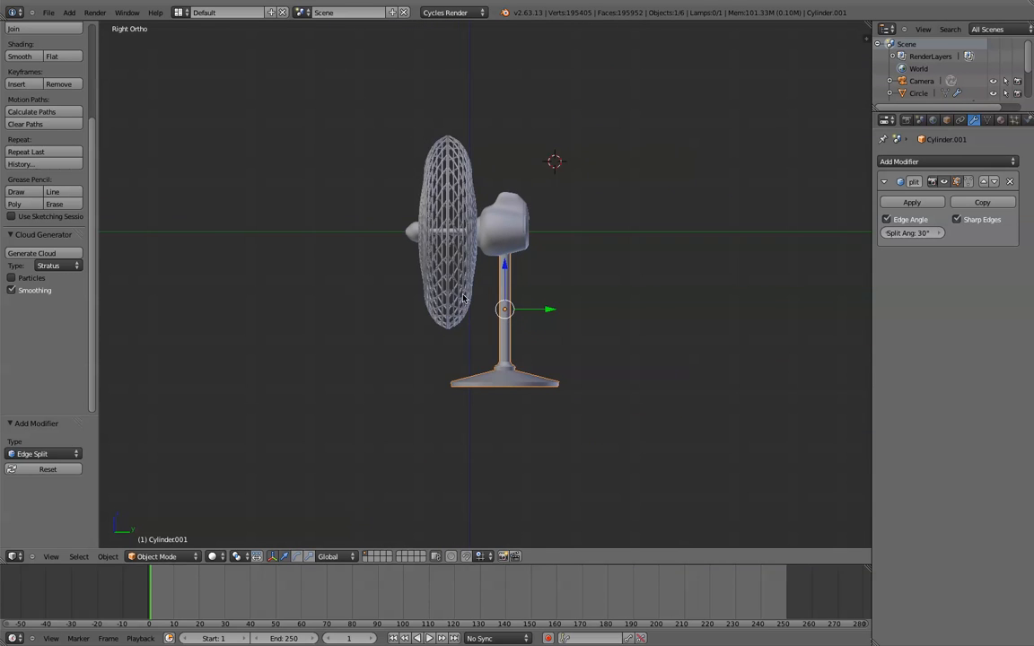
scroll(462, 266, up, 4)
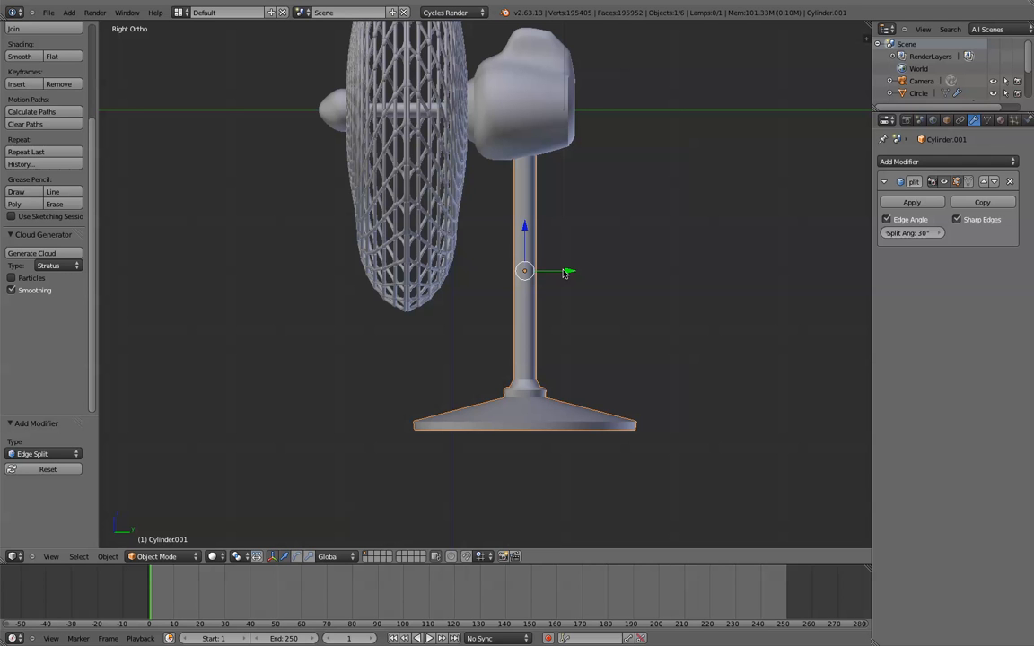
key(KP_1)
scroll(566, 340, down, 2)
key(a)
middle_drag(569, 335, 485, 337)
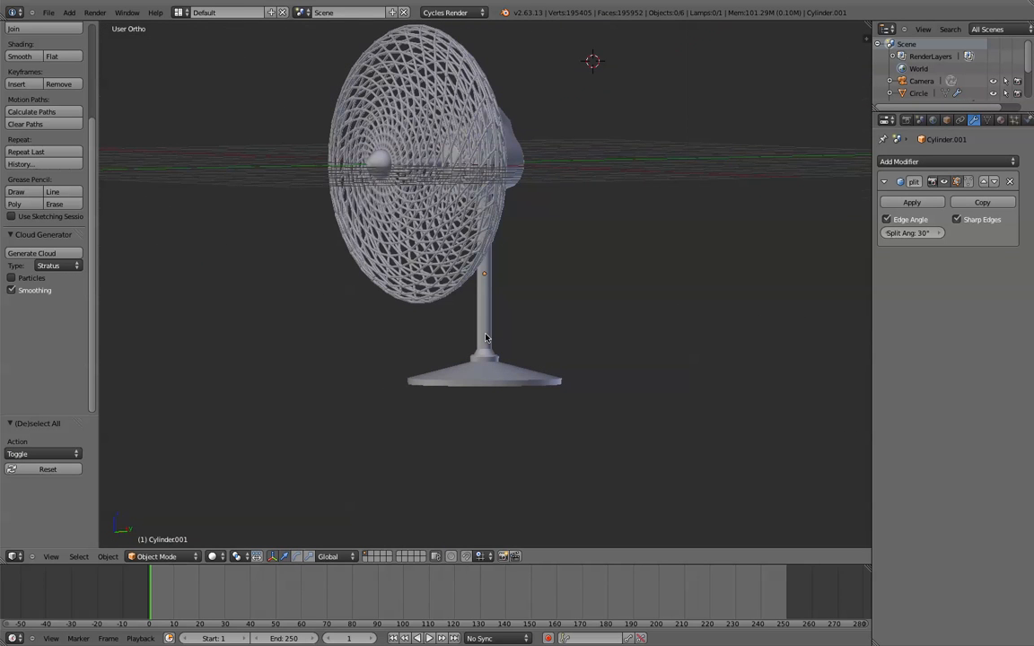
key(KP_5)
middle_drag(478, 301, 533, 342)
scroll(556, 329, down, 3)
scroll(545, 363, up, 4)
- Add a plane mesh and rotate it 90° about the X axis so it stands upright
key(KP_5)
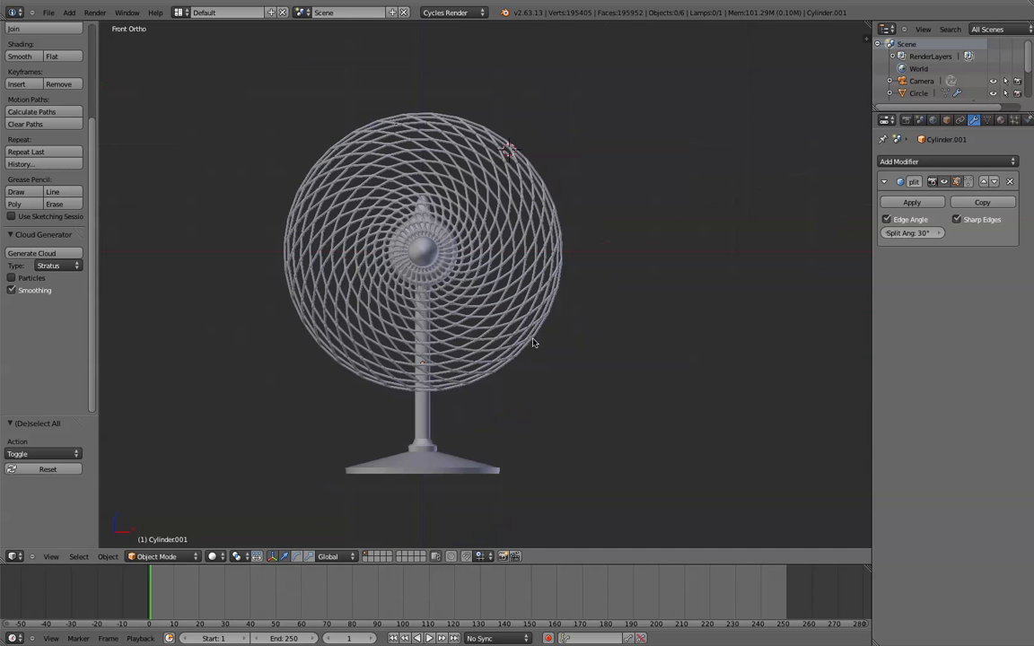
key(shift+a)
mouse_move(544, 339)
key(shift+a)
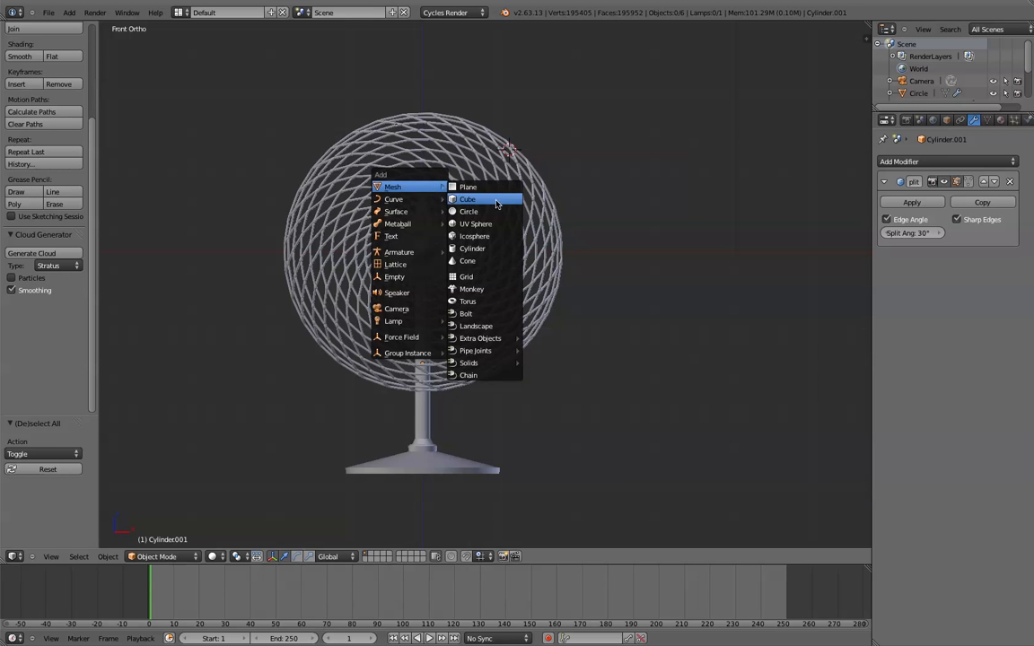
click(449, 180)
key(KP_3)
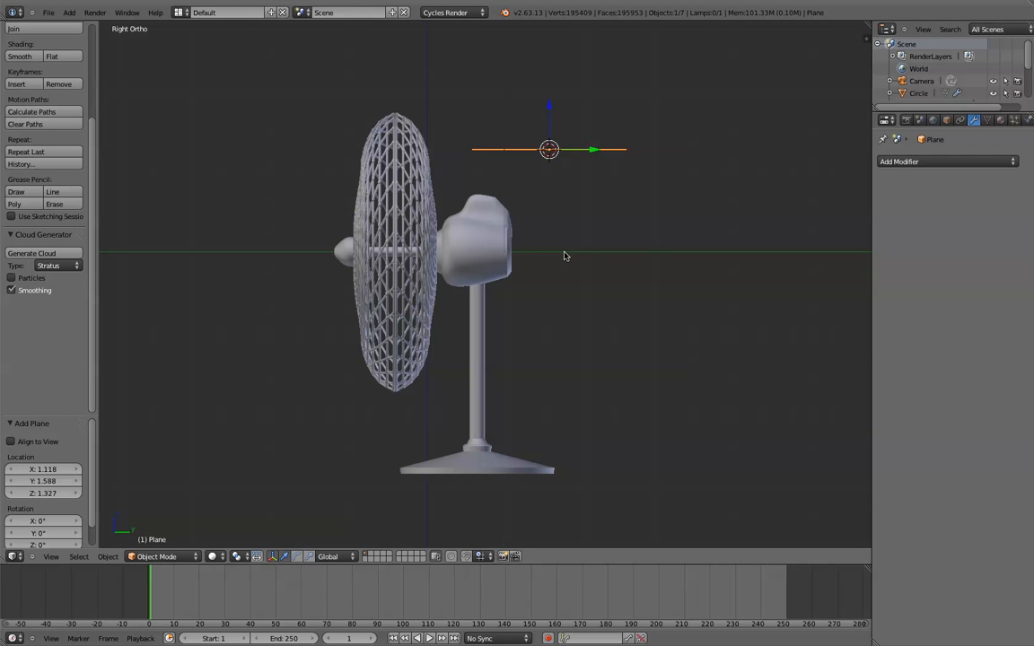
key(r)
key(x)
key(9)
key(0)
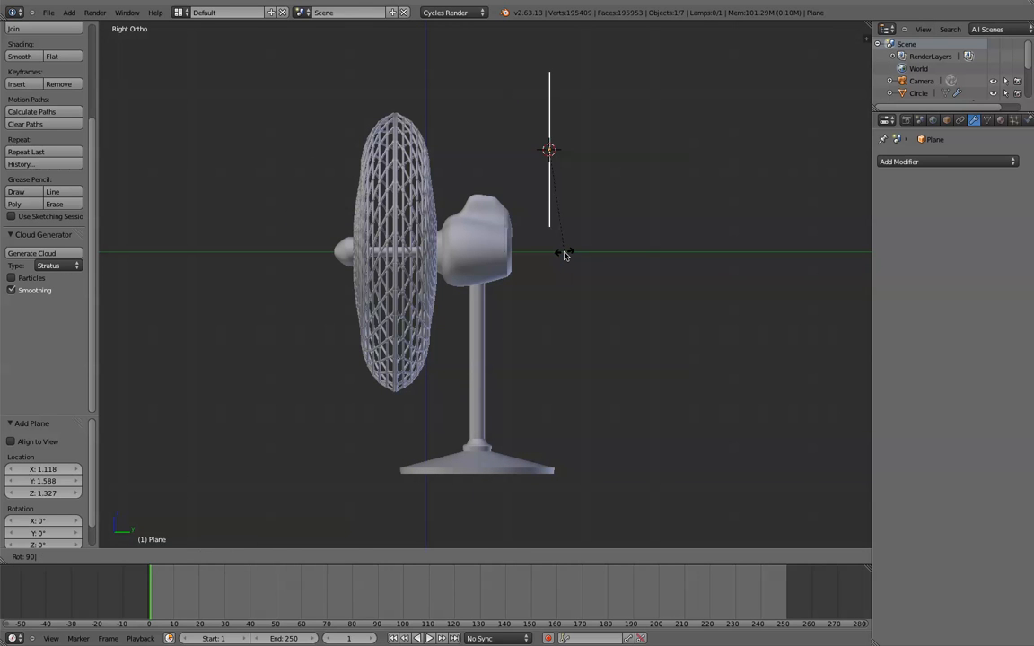
key(Return)
- Move the plane about -2.79 along Y and about -1.0 along X, placing it above the hub
drag(569, 155, 373, 180)
key(KP_1)
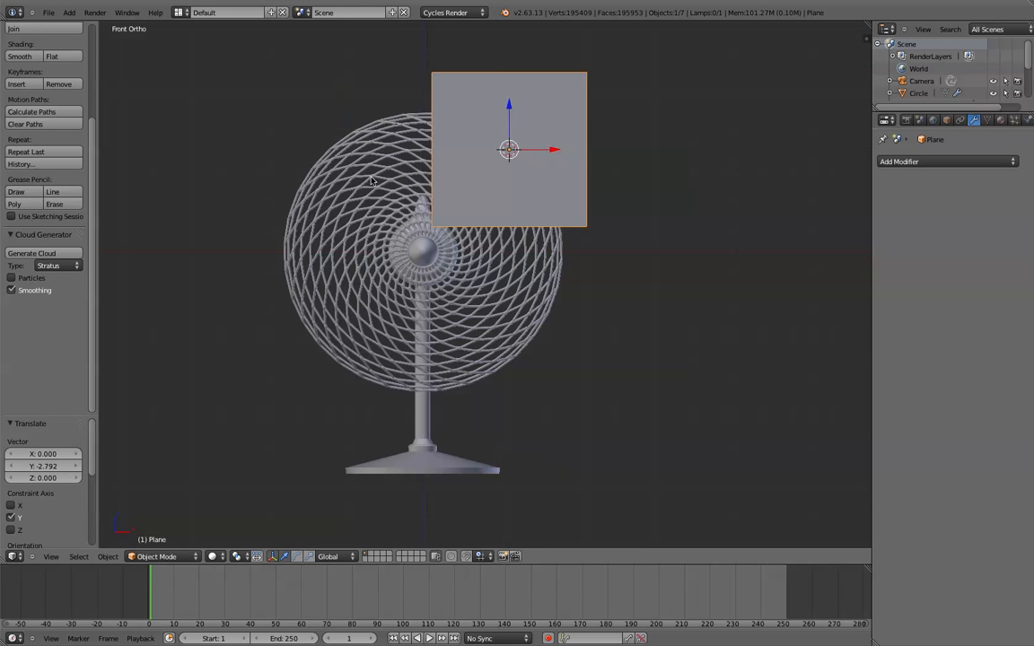
drag(555, 153, 433, 152)
- Scale the plane to about 0.148 along X and shift it about -0.1 along X to centre it over the hub
scroll(480, 151, up, 2)
shift+middle_drag(480, 150, 528, 273)
scroll(528, 274, up, 3)
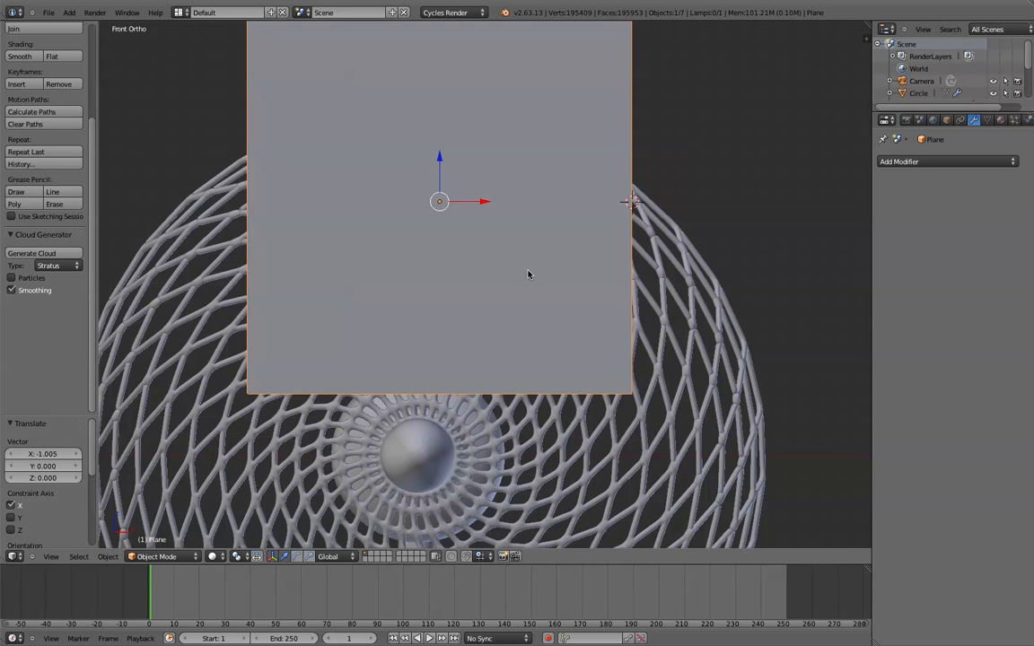
key(s)
key(x)
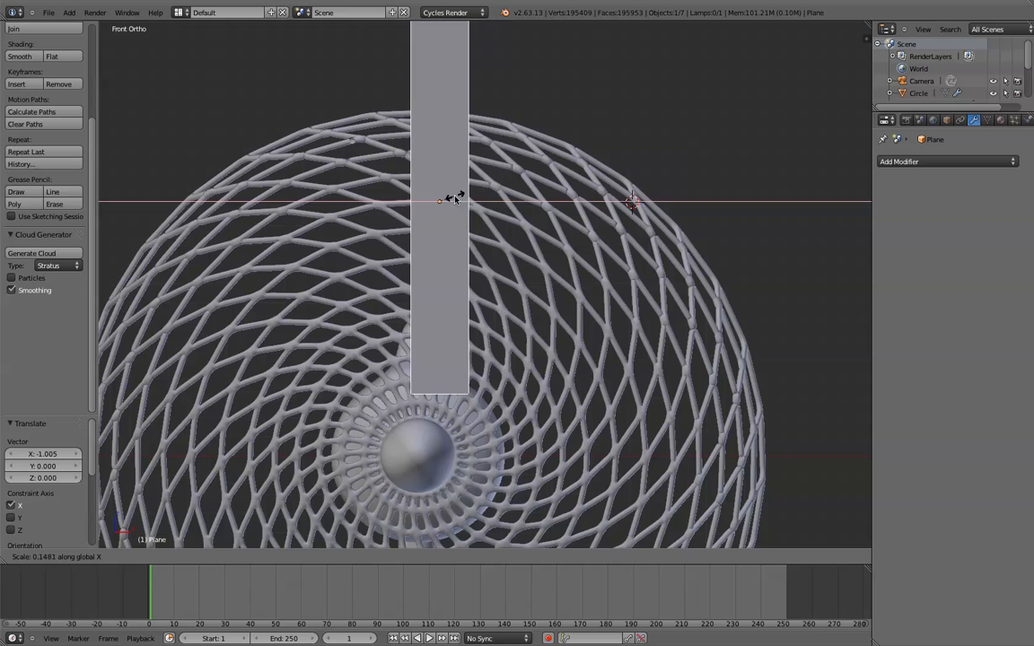
click(455, 199)
key(g)
key(x)
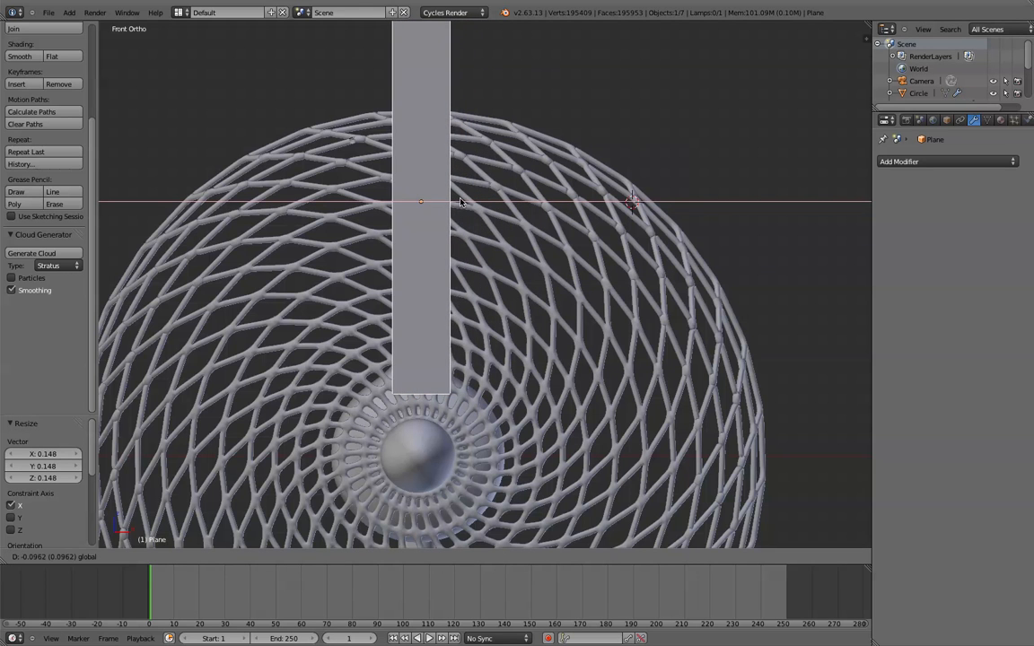
click(463, 188)
- Lower the plane's top edge by about 0.66 along Z so the strip ends inside the grille's rim
scroll(463, 186, down, 2)
key(Tab)
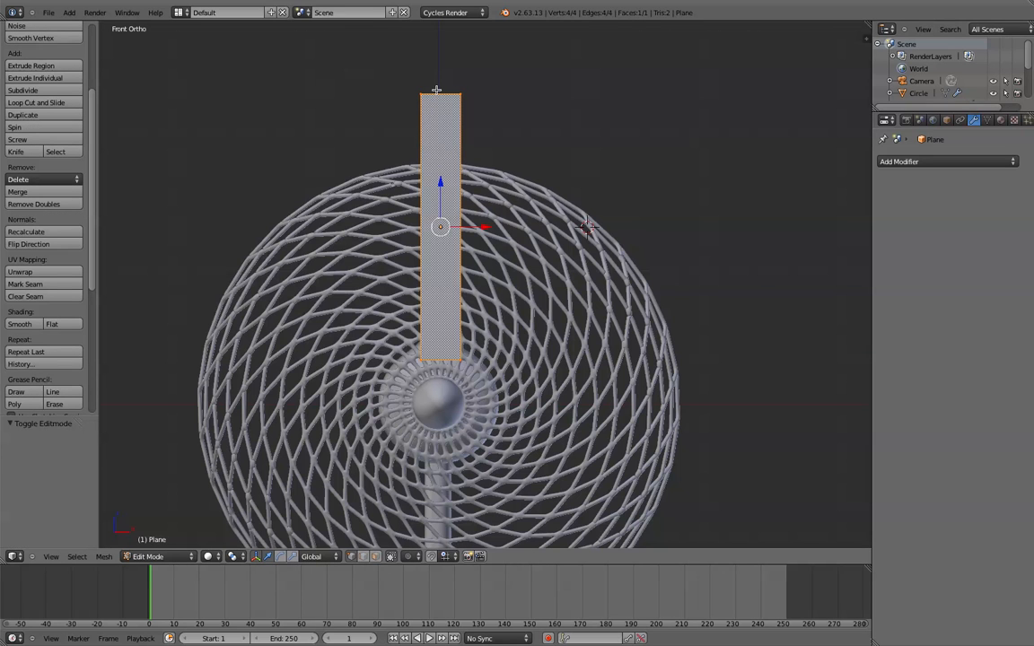
key(a)
key(b)
drag(405, 75, 555, 123)
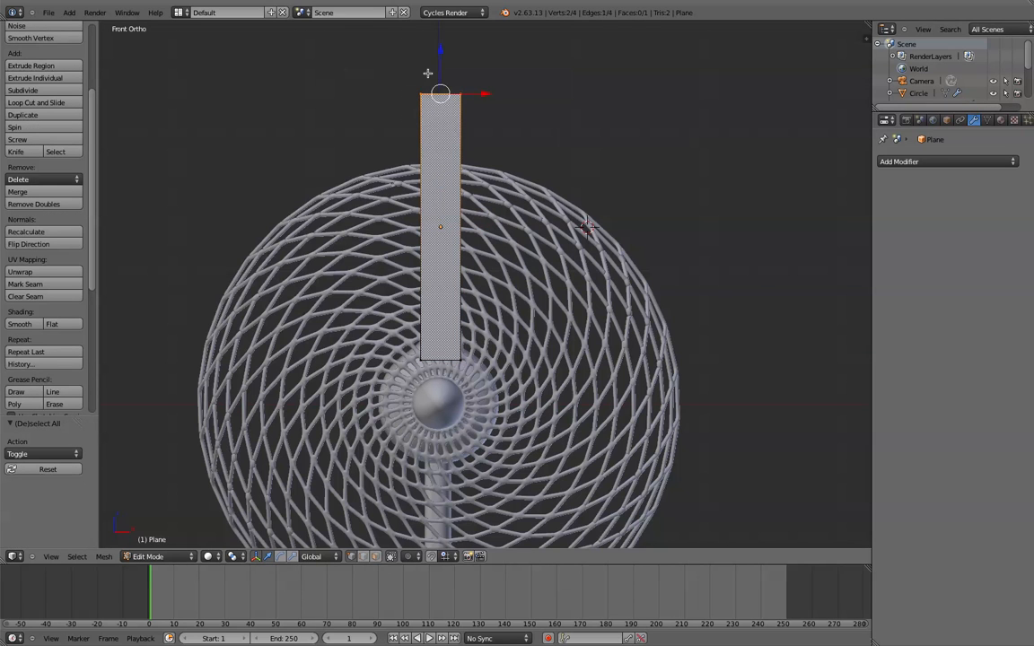
drag(438, 63, 427, 148)
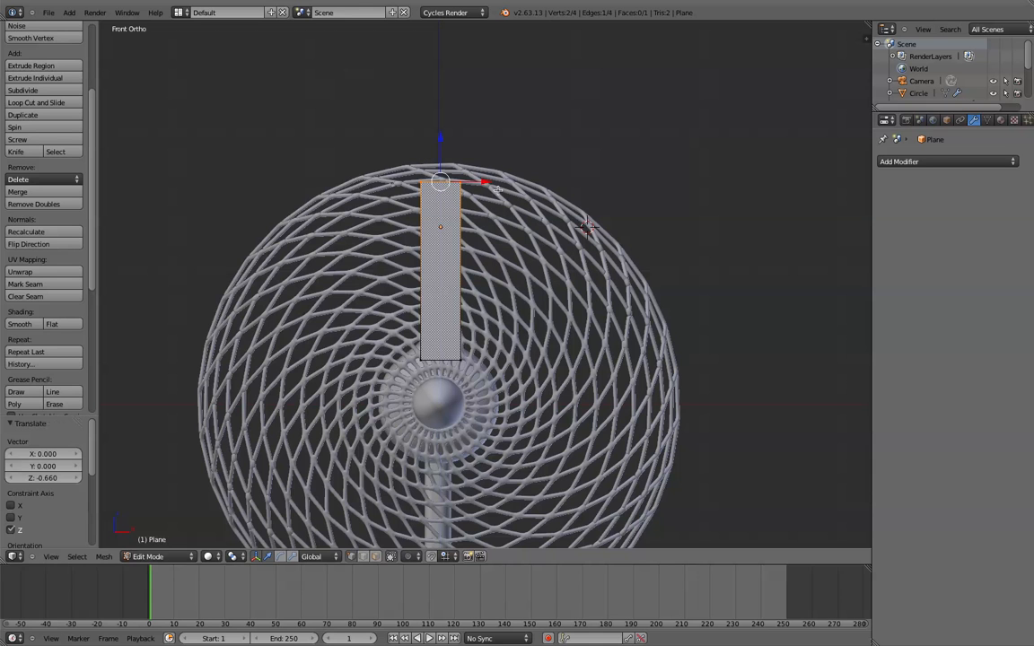
shift+middle_drag(483, 290, 474, 214)
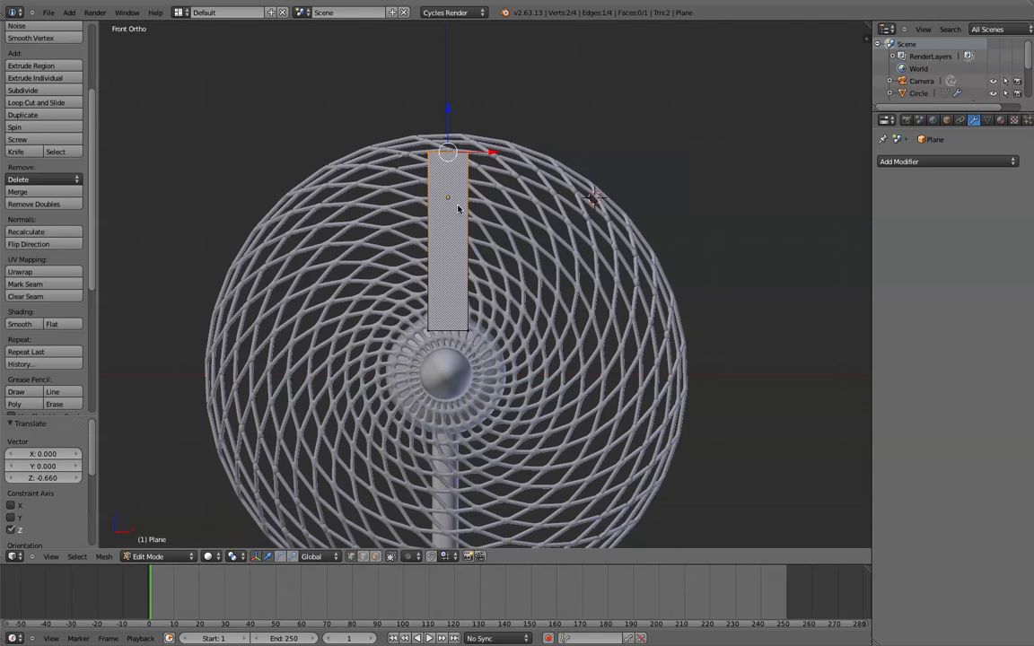
- Shift the whole plane about 0.05 along X in Object Mode and deselect it
key(Tab)
key(g)
key(x)
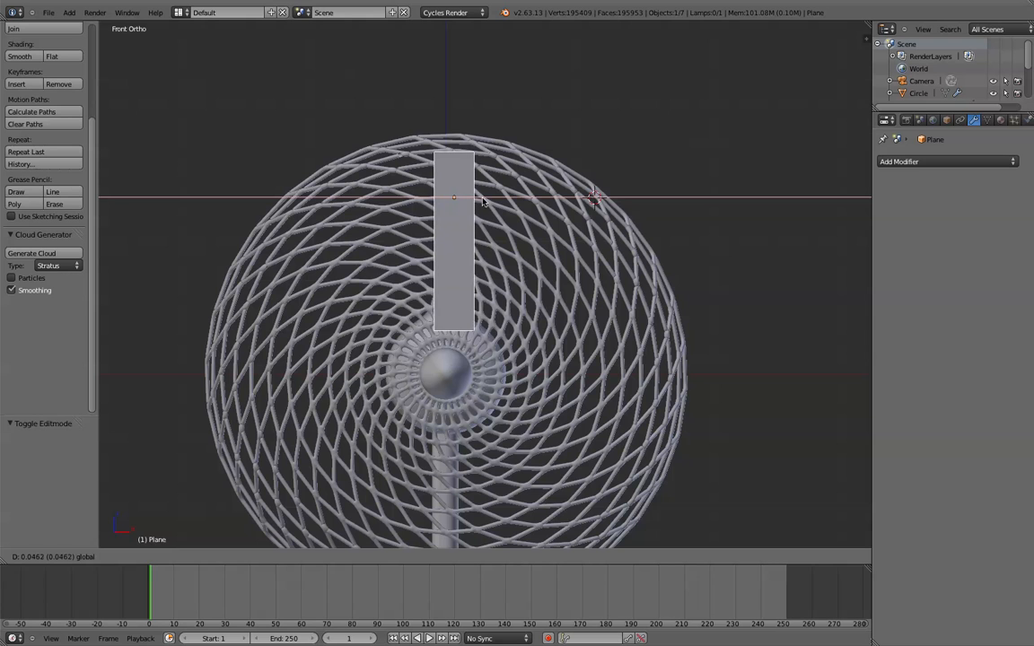
click(478, 201)
key(a)
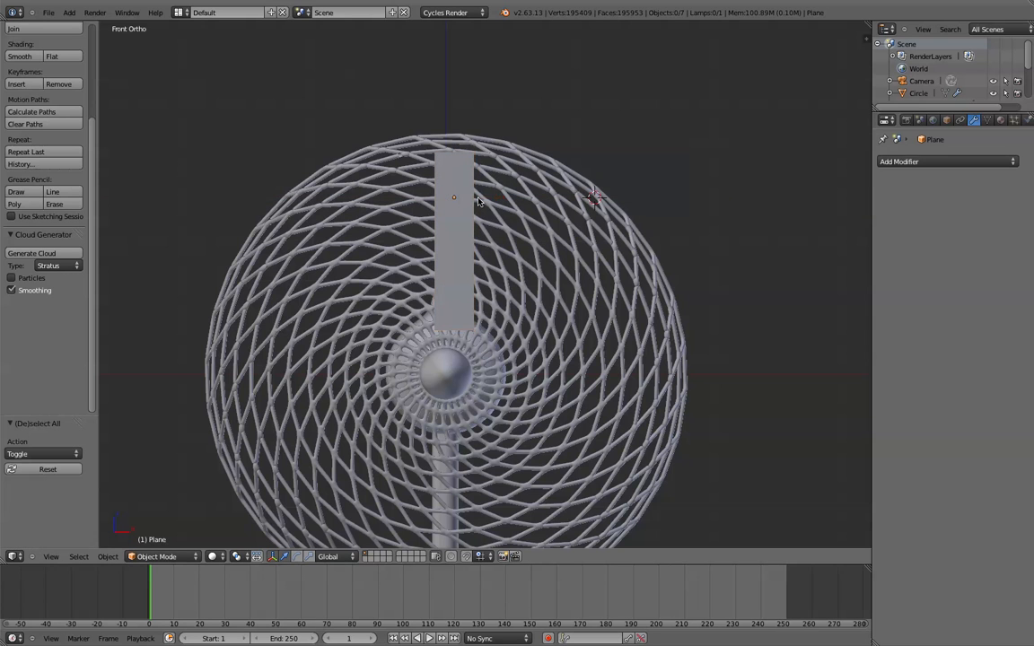
- Divide the plane crosswise with 19 evenly spaced loop cuts along its height
right_click(456, 205)
key(Tab)
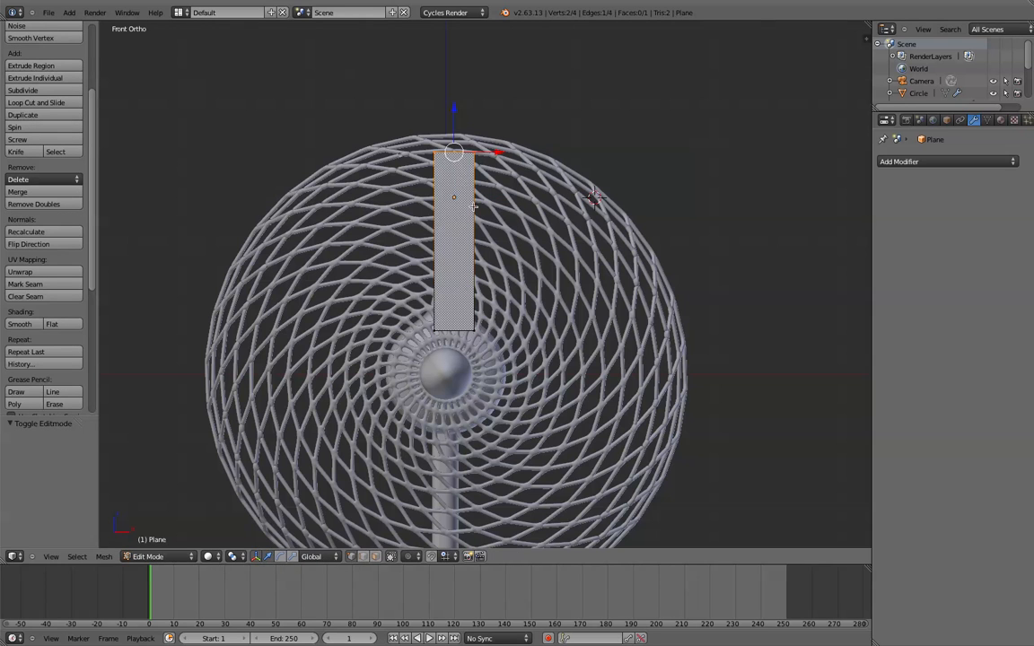
key(ctrl+r)
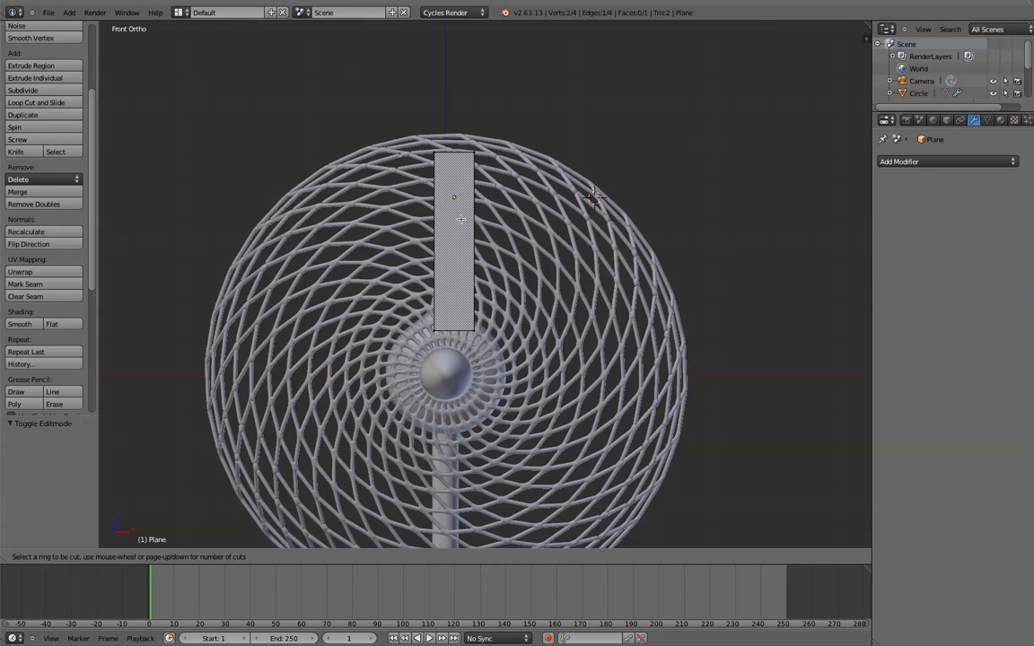
scroll(473, 248, up, 8)
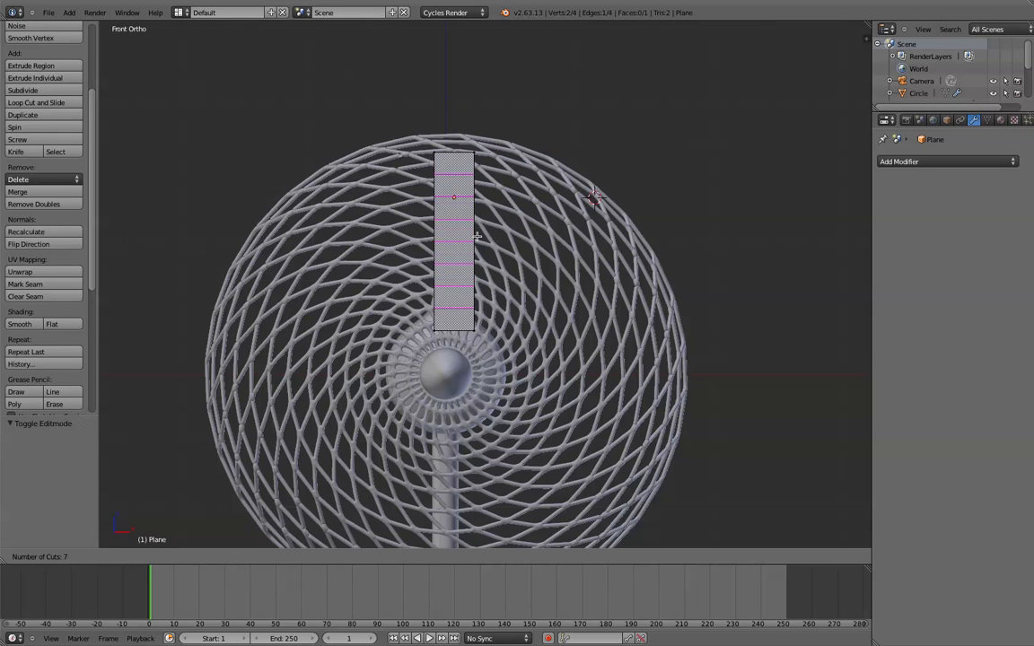
scroll(478, 236, up, 9)
scroll(478, 236, down, 2)
click(477, 236)
right_click(478, 236)
scroll(492, 239, up, 2)
key(a)
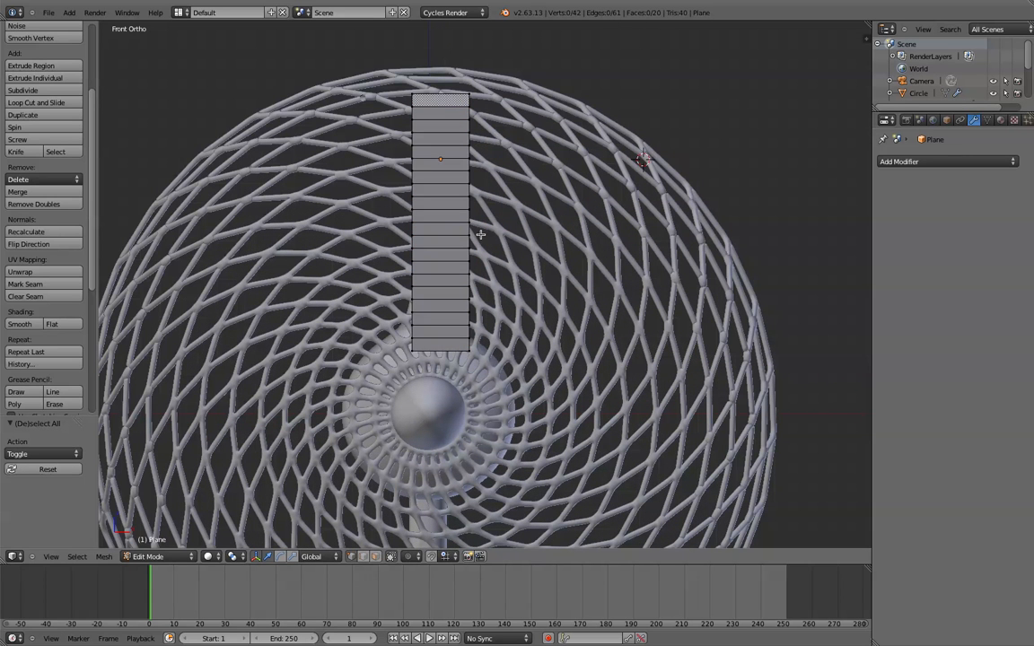
- Add a centred lengthwise loop cut and raise its top vertex about 0.103 along Z to form a pointed tip
key(ctrl+r)
click(438, 105)
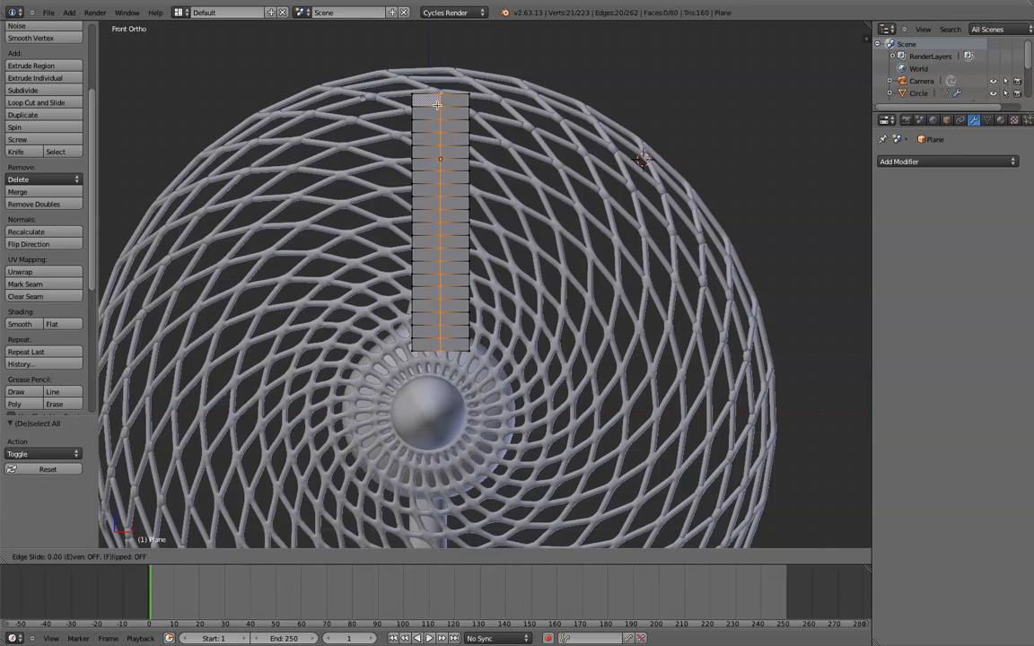
right_click(439, 102)
key(a)
right_click(440, 94)
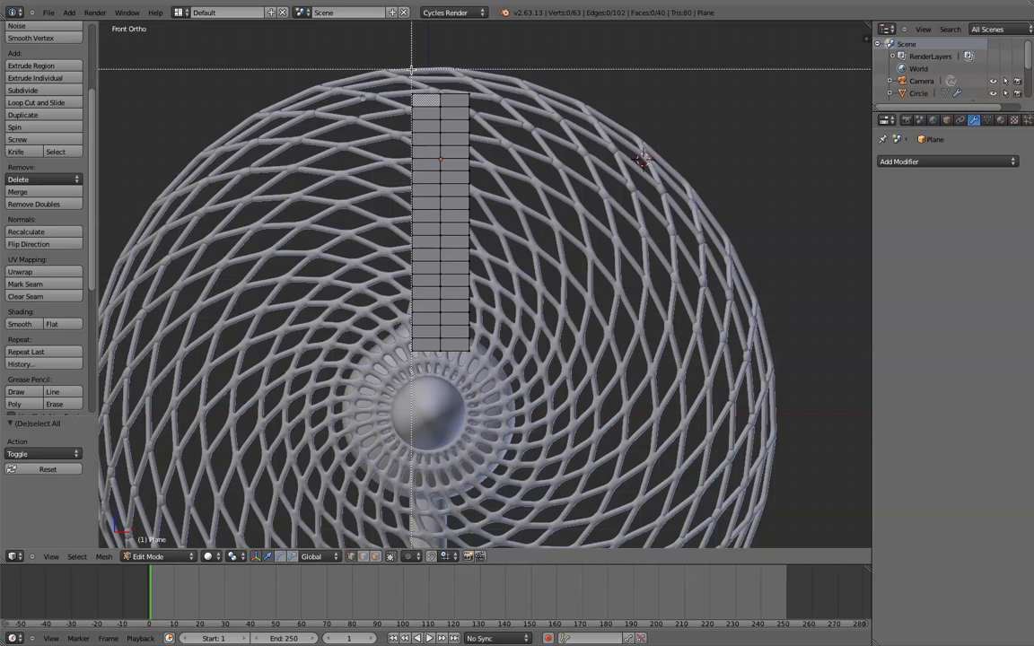
drag(441, 67, 444, 45)
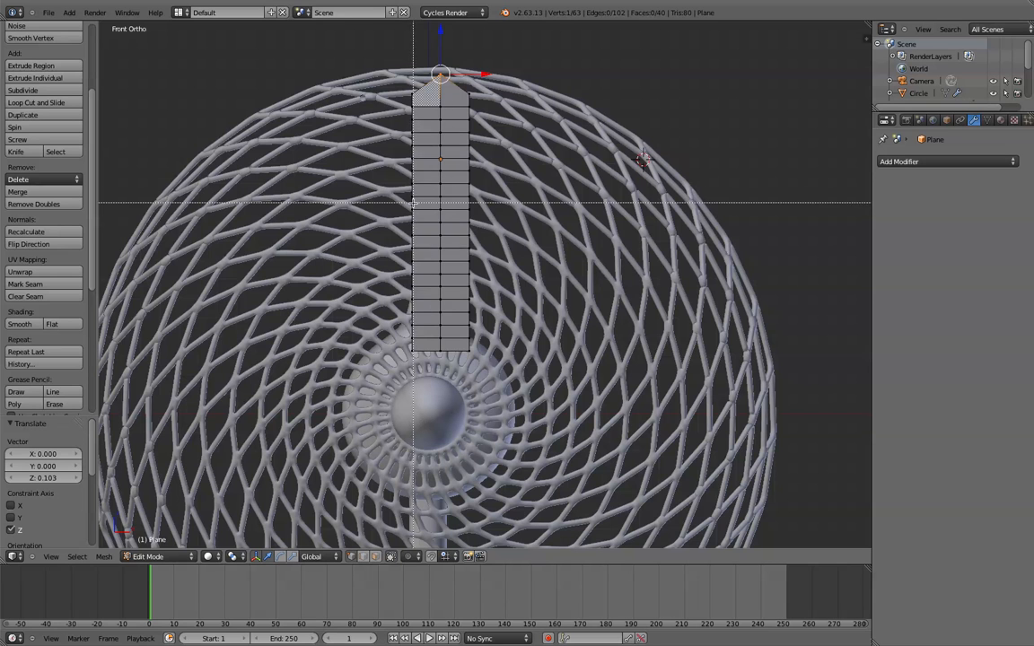
- Add a horizontal edge row around mid-blade to the selection and enable proportional editing
alt+shift+right_click(453, 209)
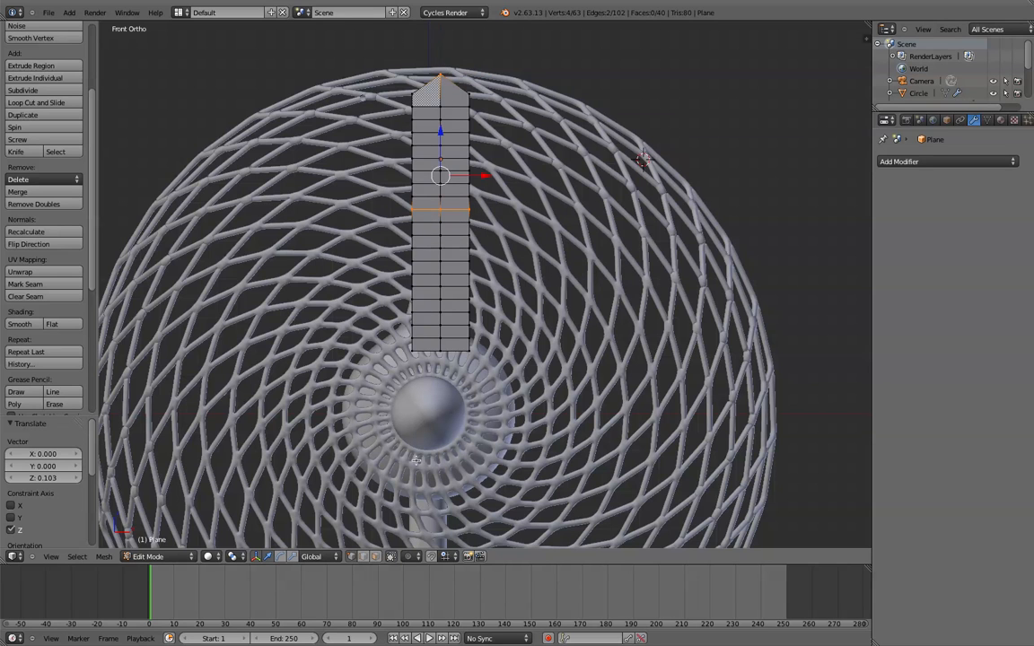
click(409, 557)
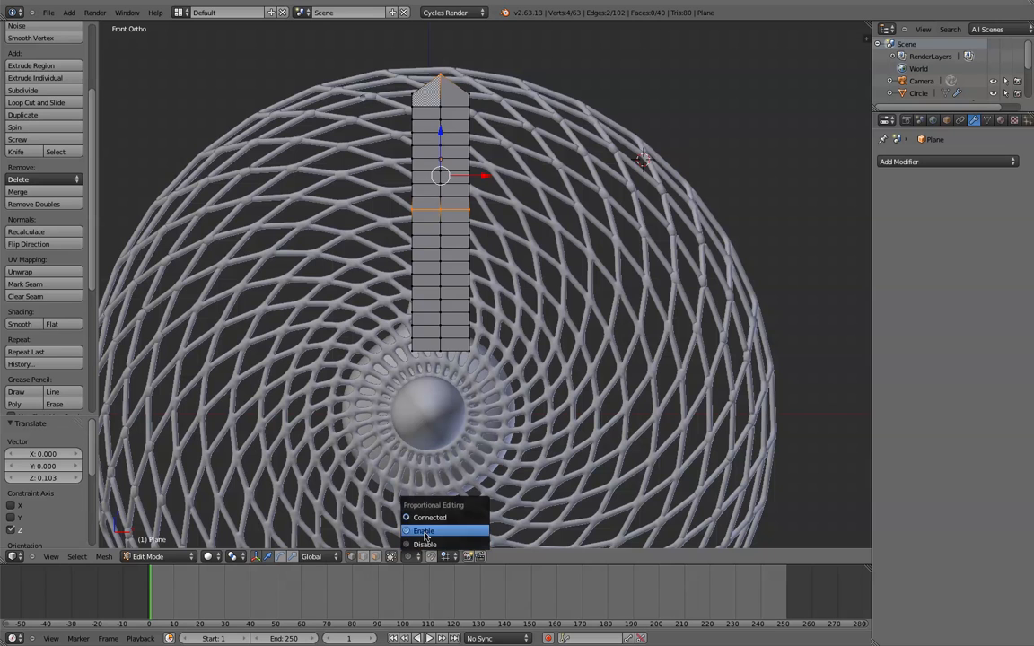
click(422, 525)
key(s)
key(x)
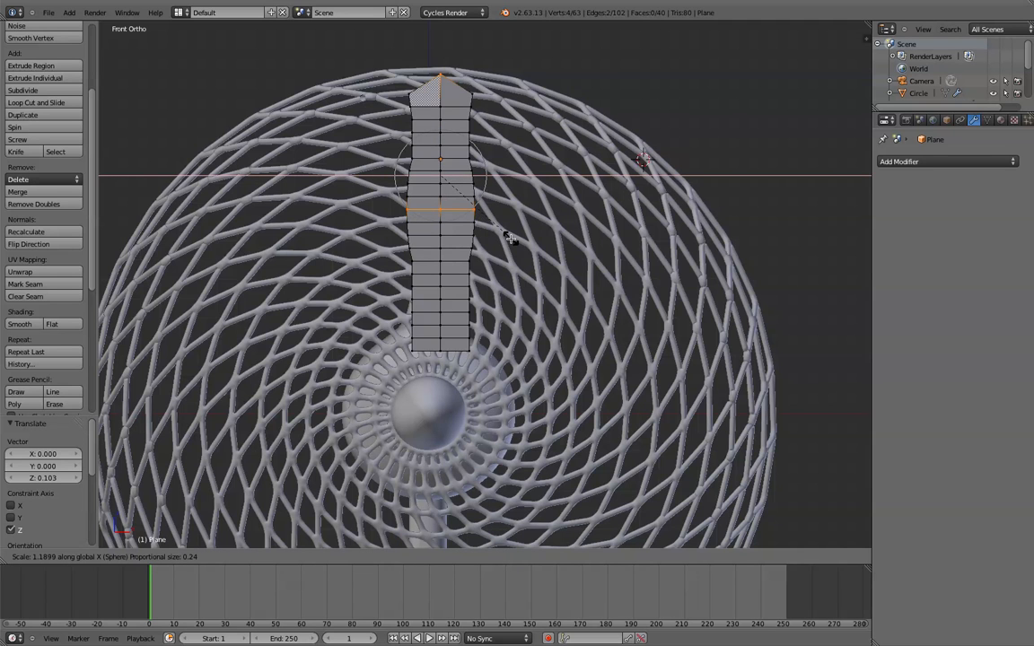
key(Escape)
- Deselect the tip vertex and widen the mid-blade row to about 1.48 along X with a proportional size of 0.56
shift+click(440, 77)
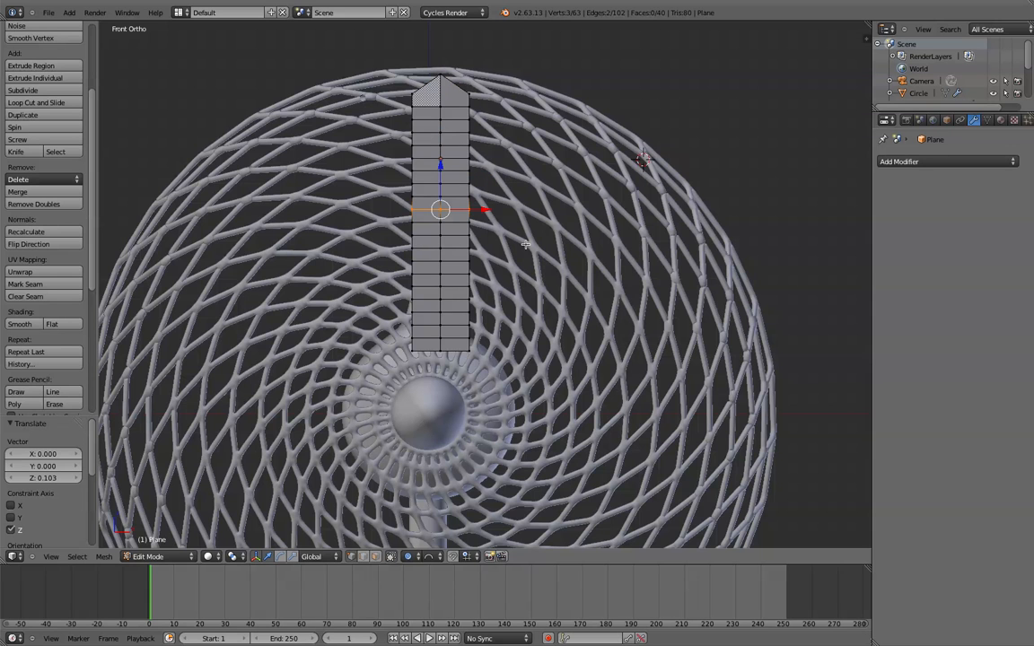
key(s)
key(x)
scroll(526, 244, down, 3)
scroll(563, 261, down, 4)
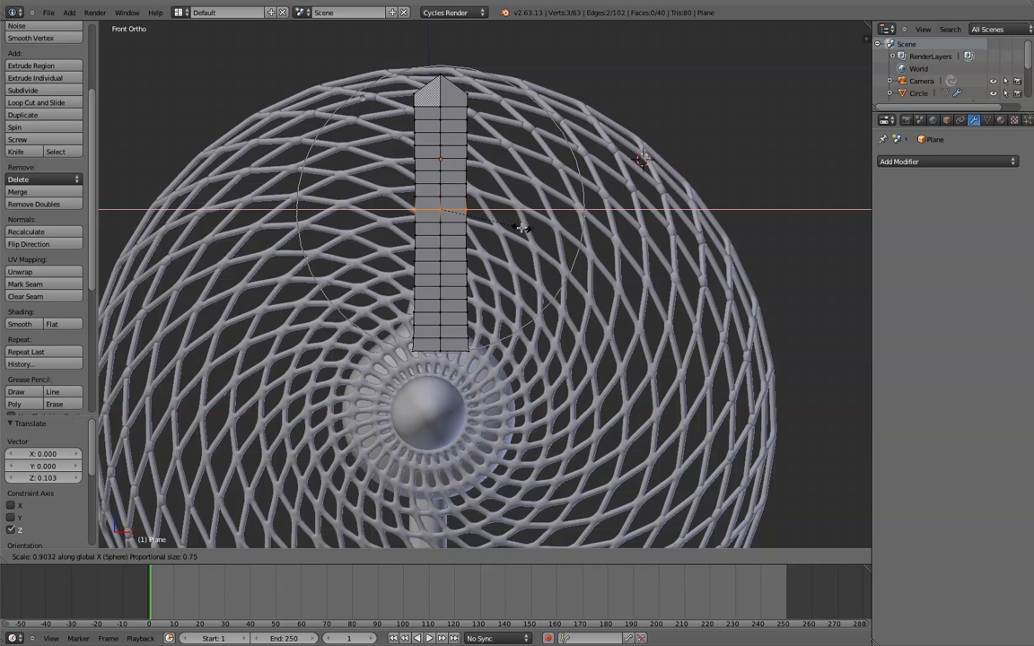
scroll(525, 228, up, 3)
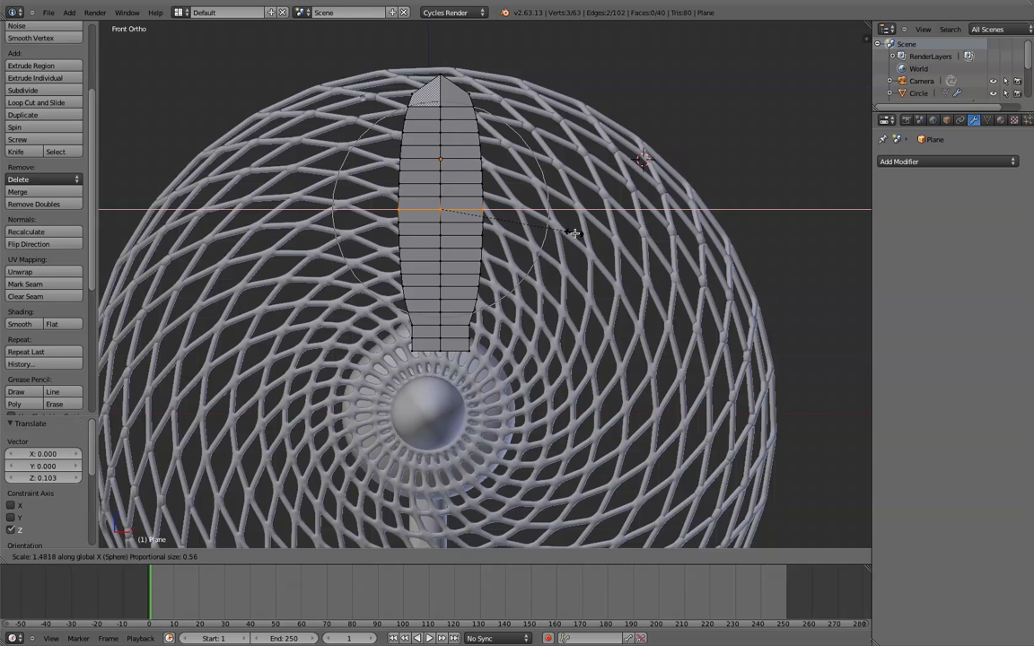
click(574, 232)
key(a)
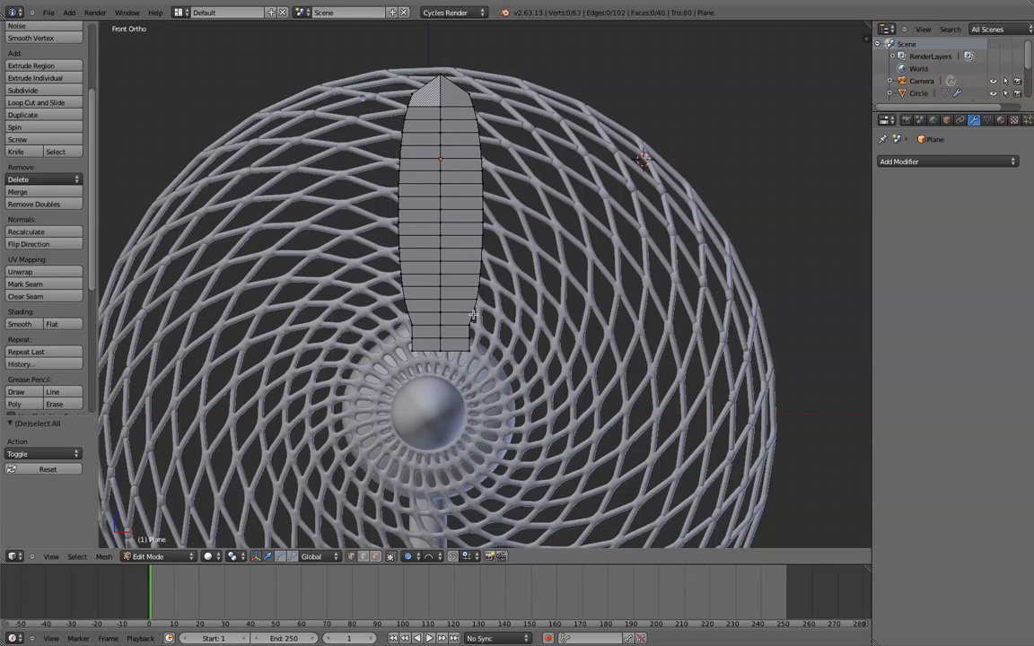
- Scale the two opposite side vertices near the blade's base to about 0.702 with proportional editing, narrowing the root
shift+right_click(411, 321)
key(s)
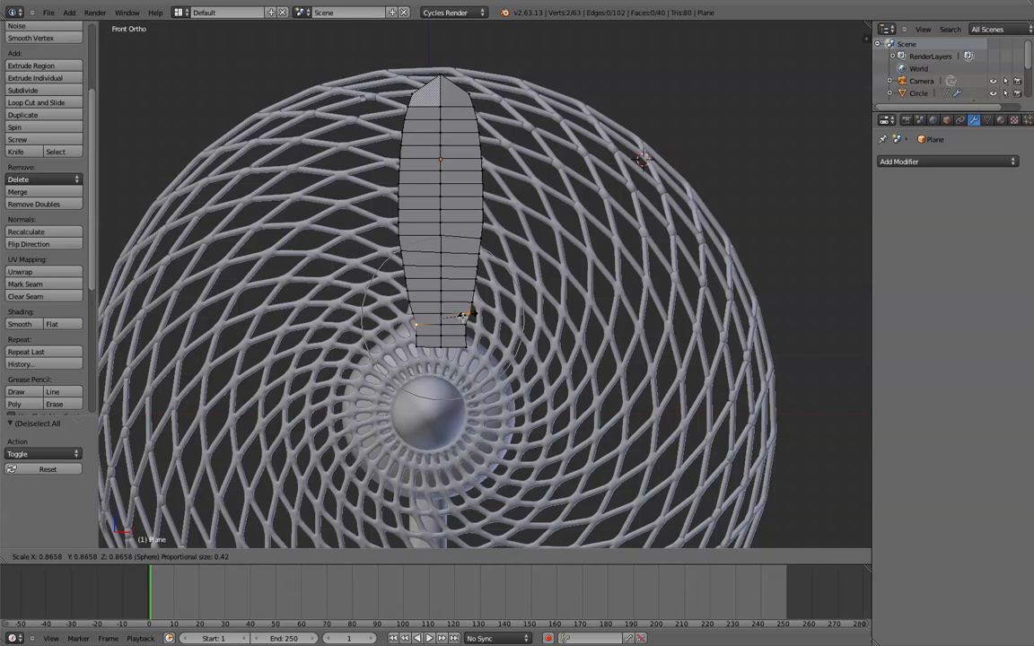
scroll(459, 320, up, 4)
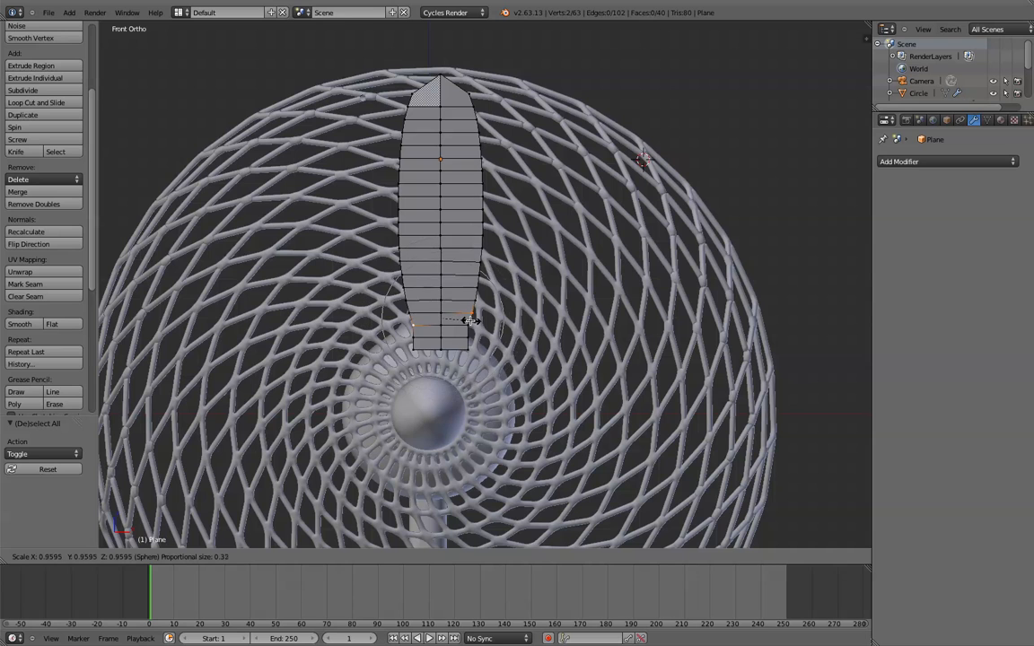
click(463, 319)
key(a)
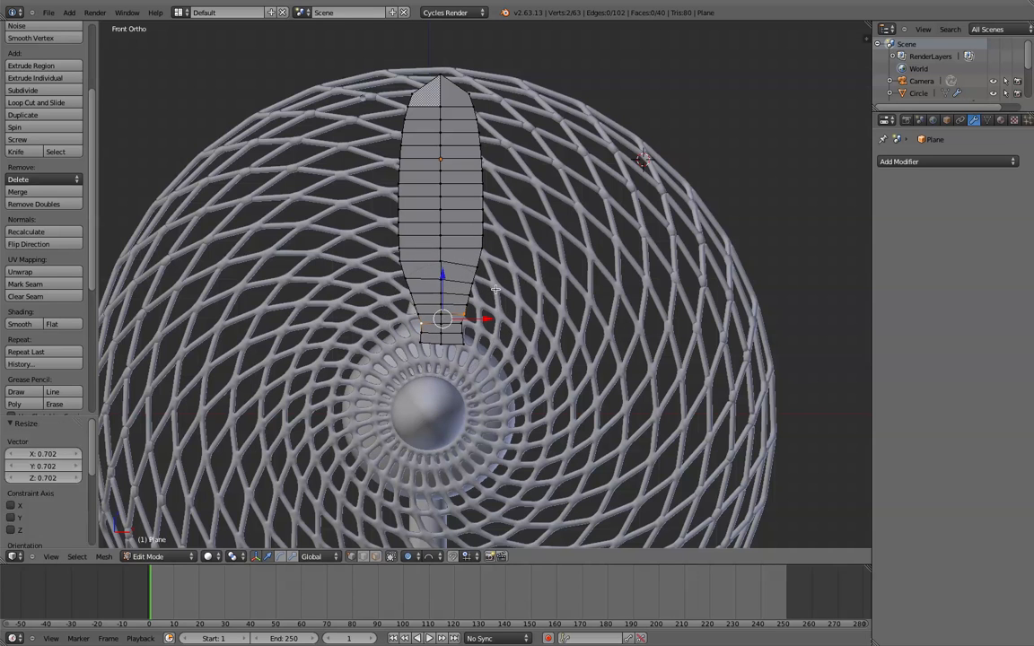
- Box-select the five vertices on the right edge of the blade's upper part
key(v)
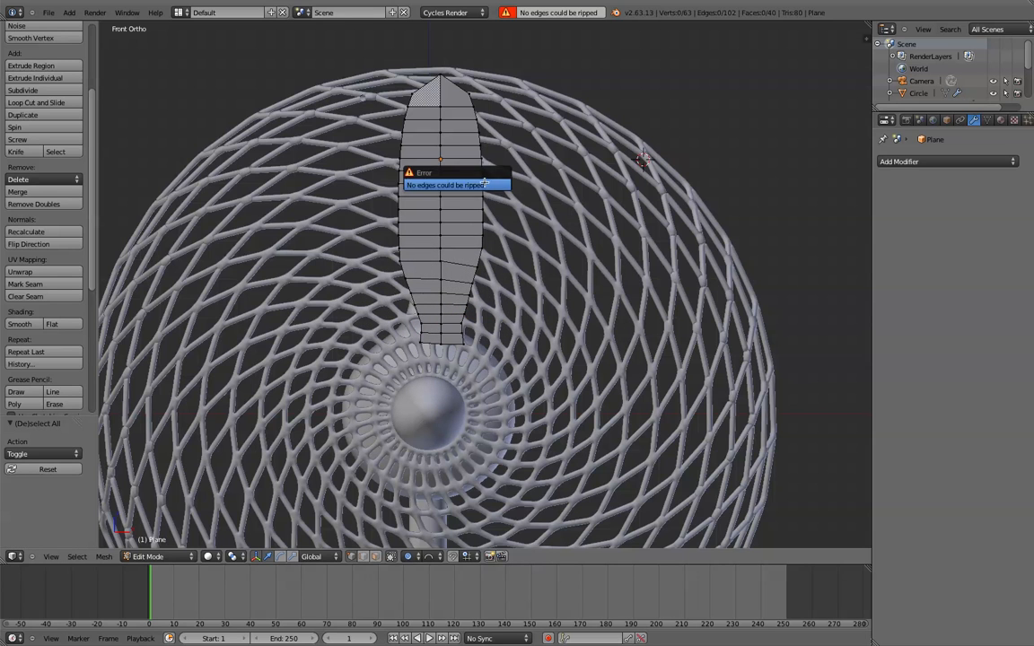
key(b)
drag(489, 96, 465, 166)
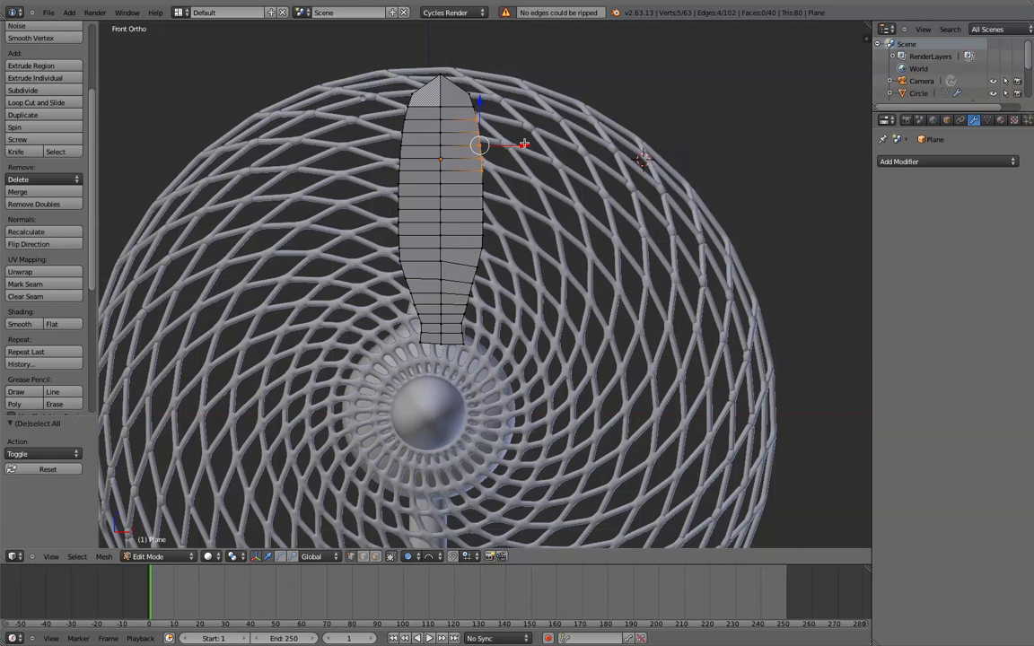
- Try to move the selected edge vertices about -0.045 along X and undo the move
key(g)
key(x)
click(641, 159)
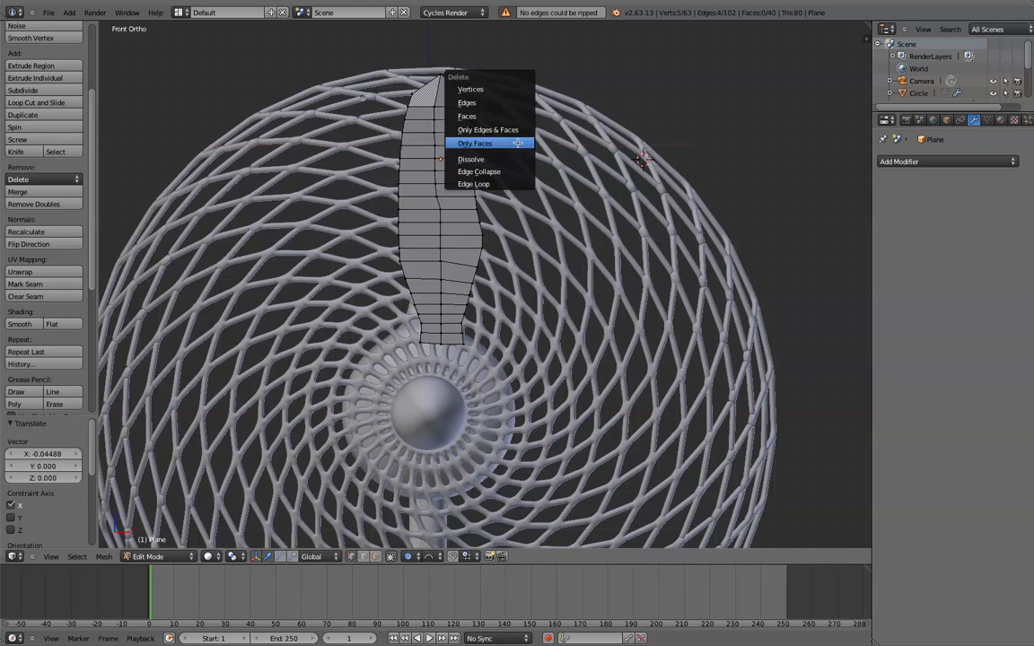
key(ctrl+z)
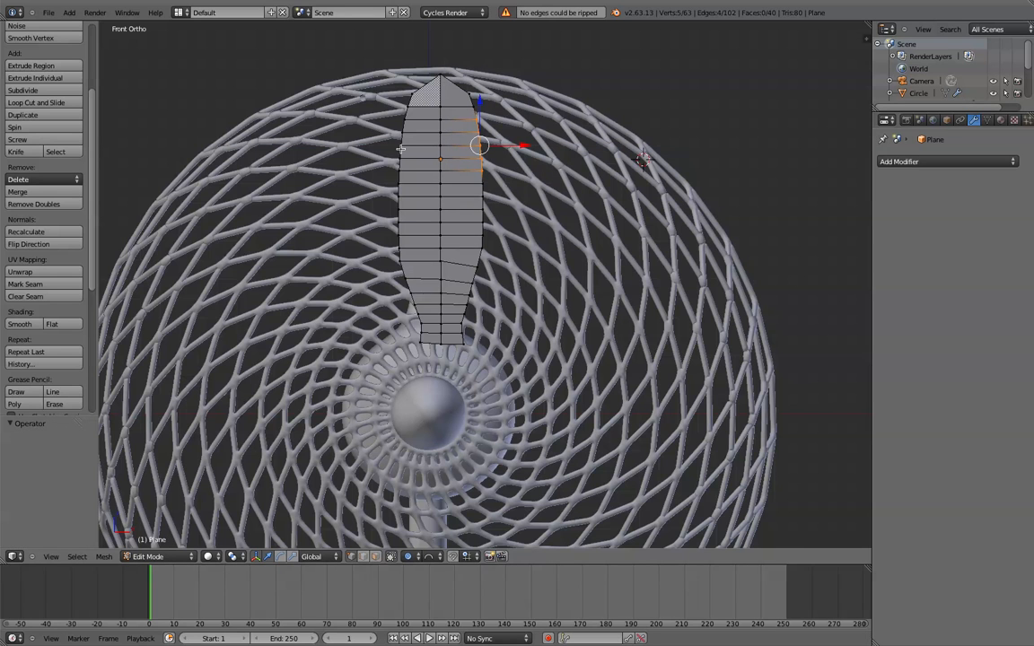
- Add the matching left-edge vertices to the selection and scale the upper blade to about 0.663 along X
key(b)
drag(367, 113, 416, 172)
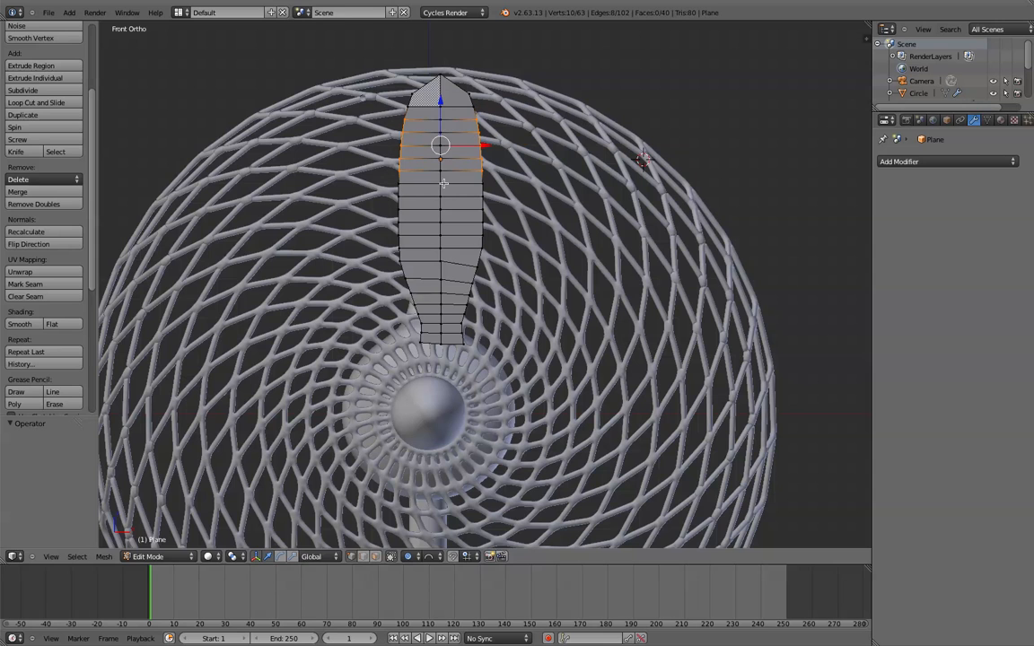
key(s)
key(x)
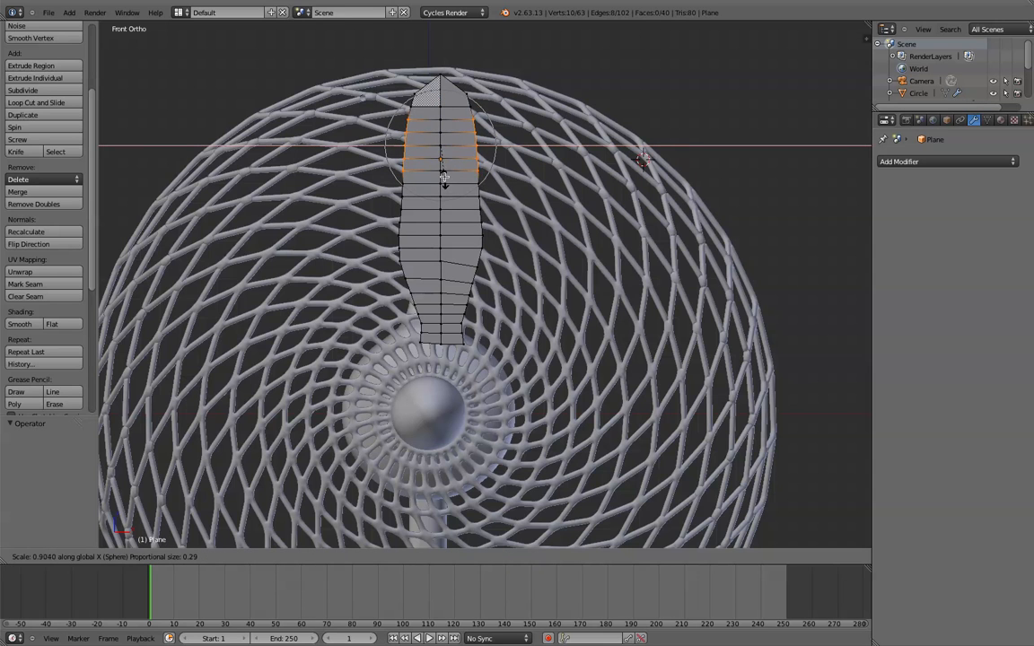
click(445, 170)
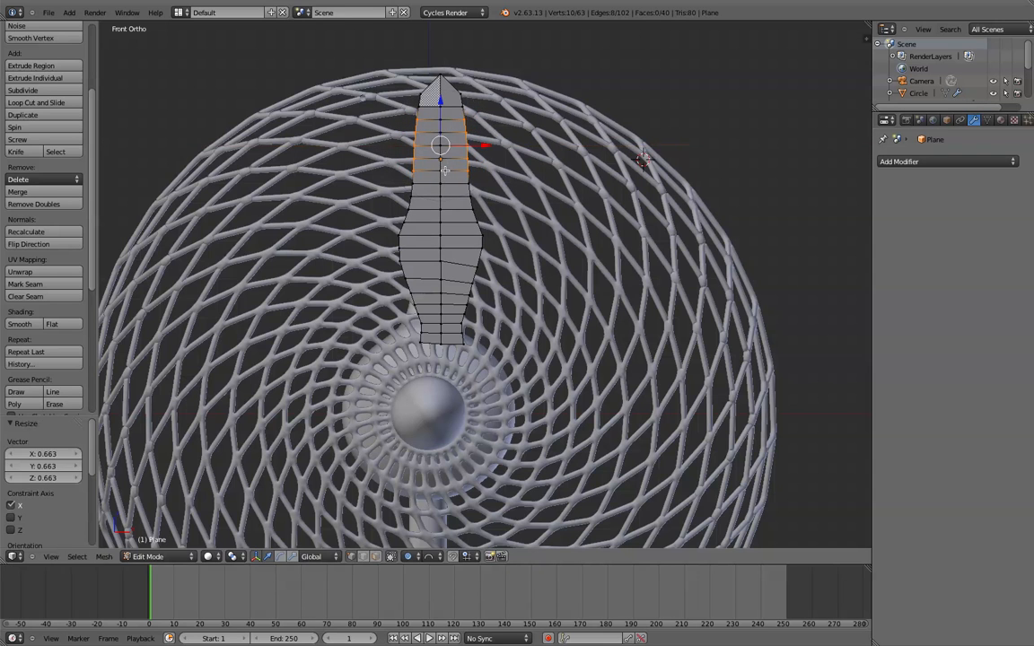
key(s)
right_click(458, 175)
key(s)
right_click(476, 182)
- Rotate the blade's tip vertex about 71° from the top view with proportional editing at size 1.33, twisting the blade
key(a)
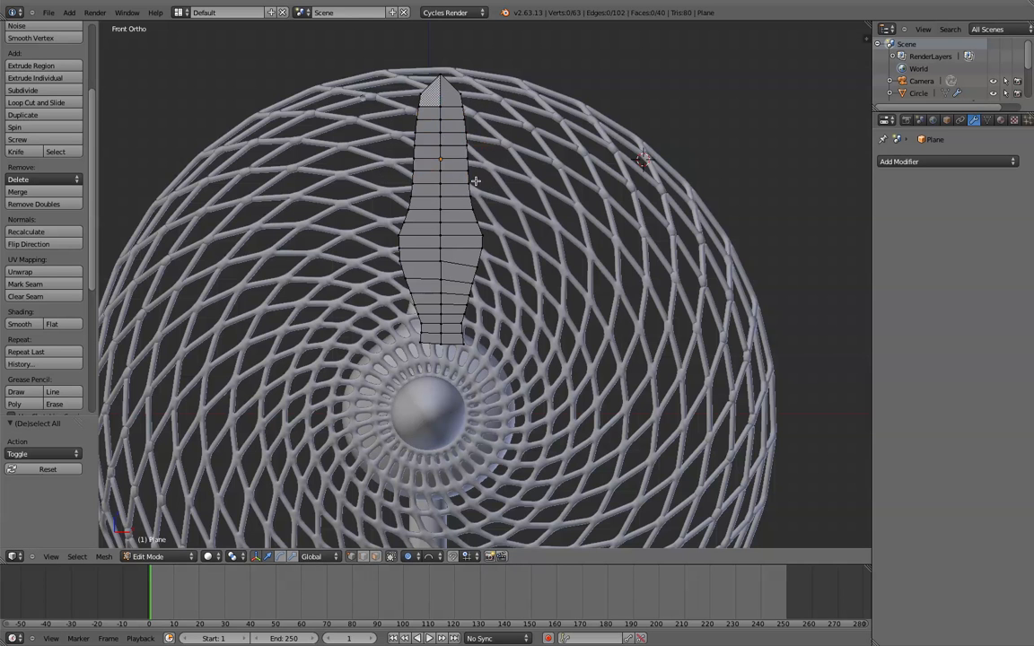
scroll(475, 181, down, 2)
right_click(455, 141)
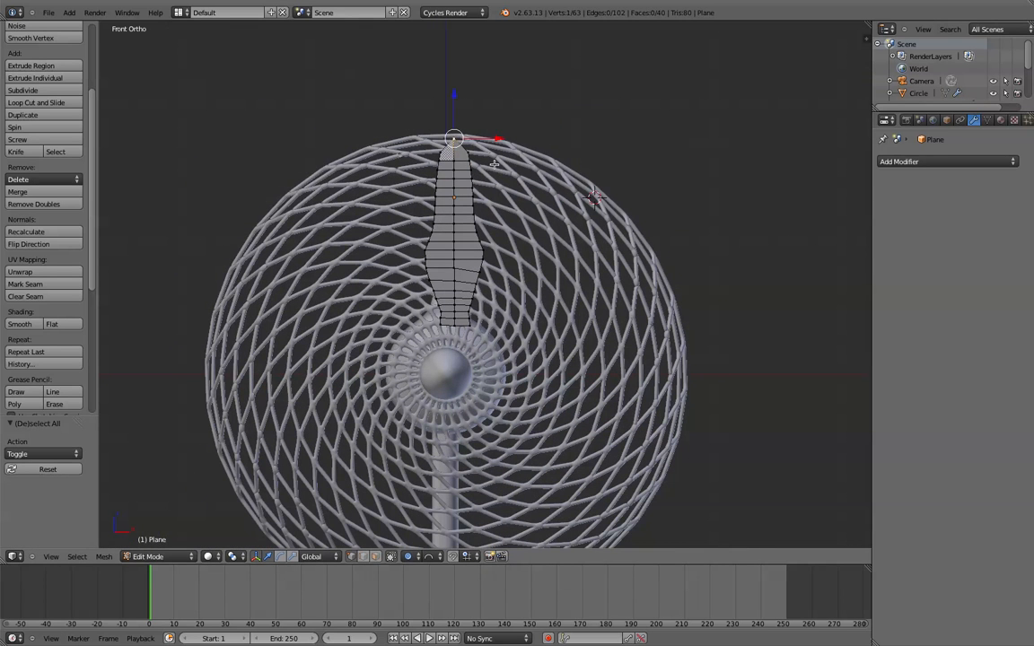
key(KP_7)
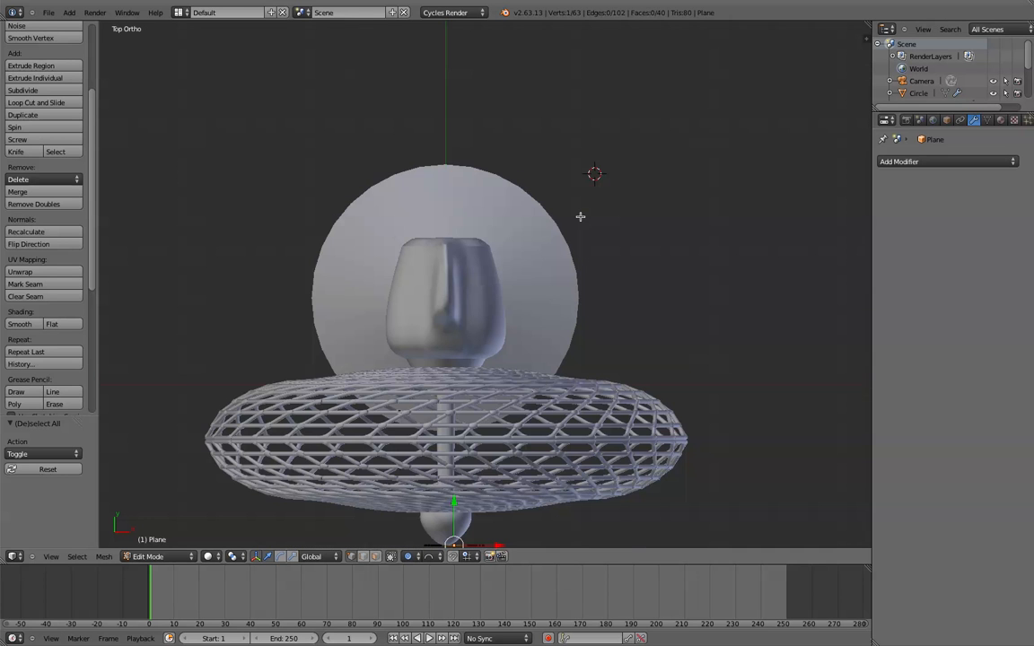
shift+middle_drag(529, 324, 521, 116)
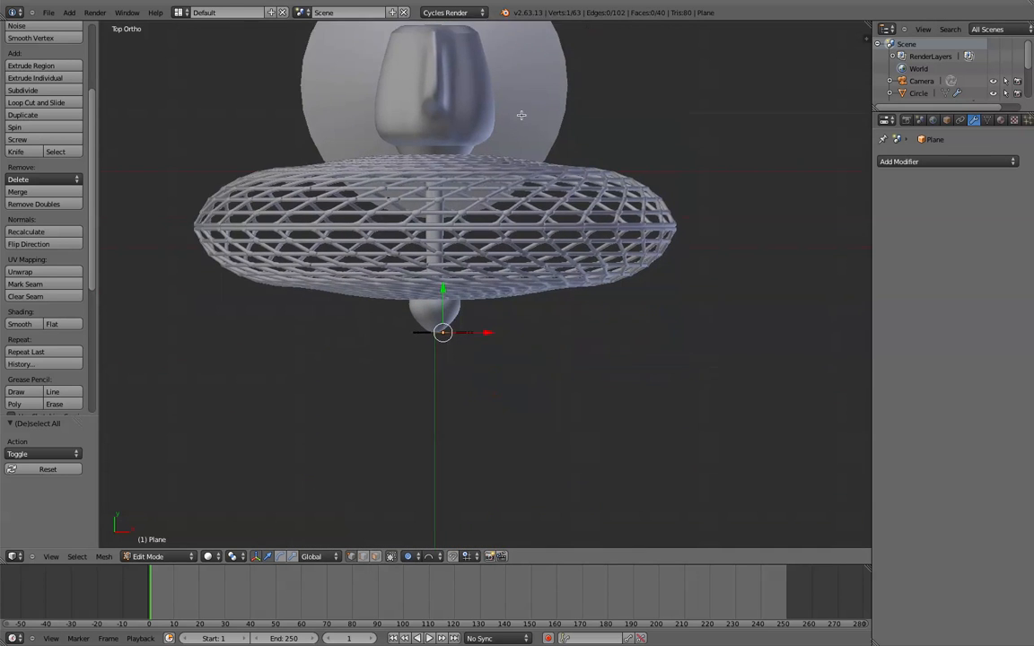
scroll(519, 271, up, 4)
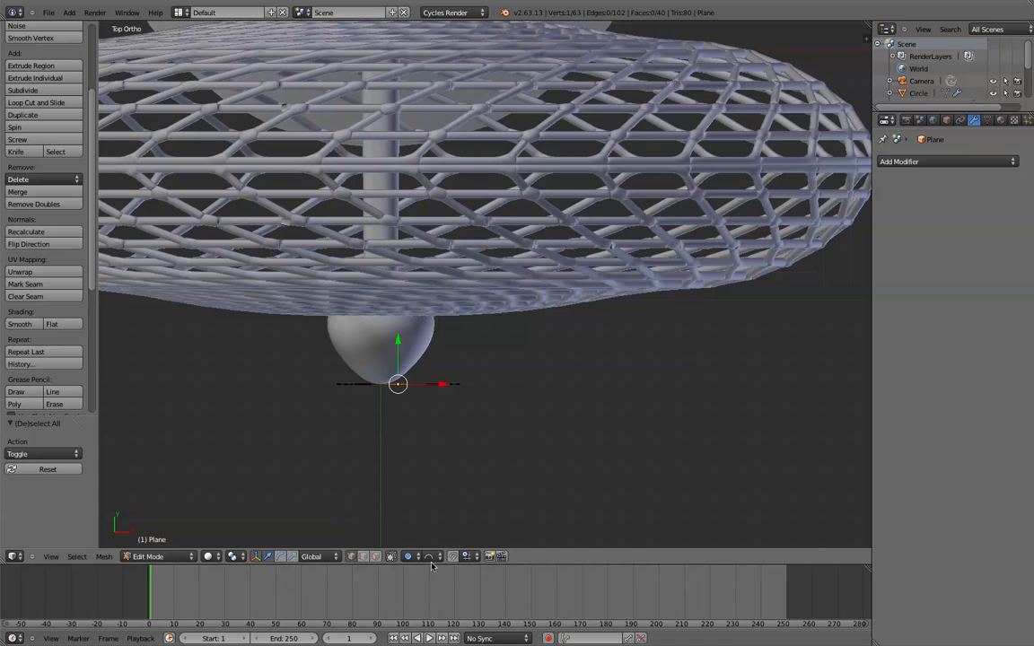
key(r)
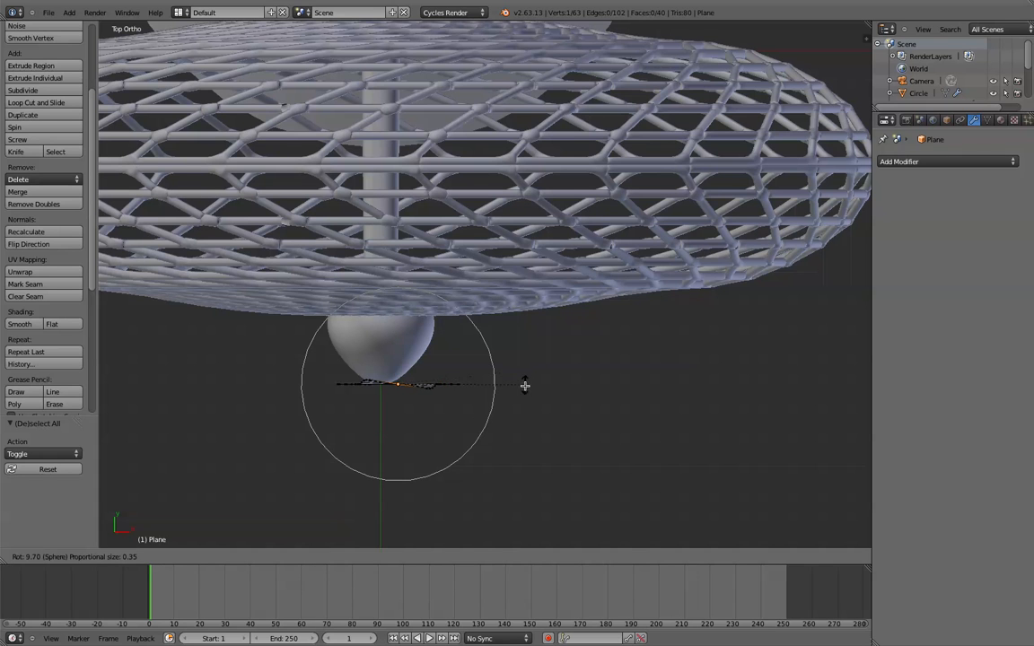
scroll(525, 384, down, 3)
scroll(522, 402, down, 2)
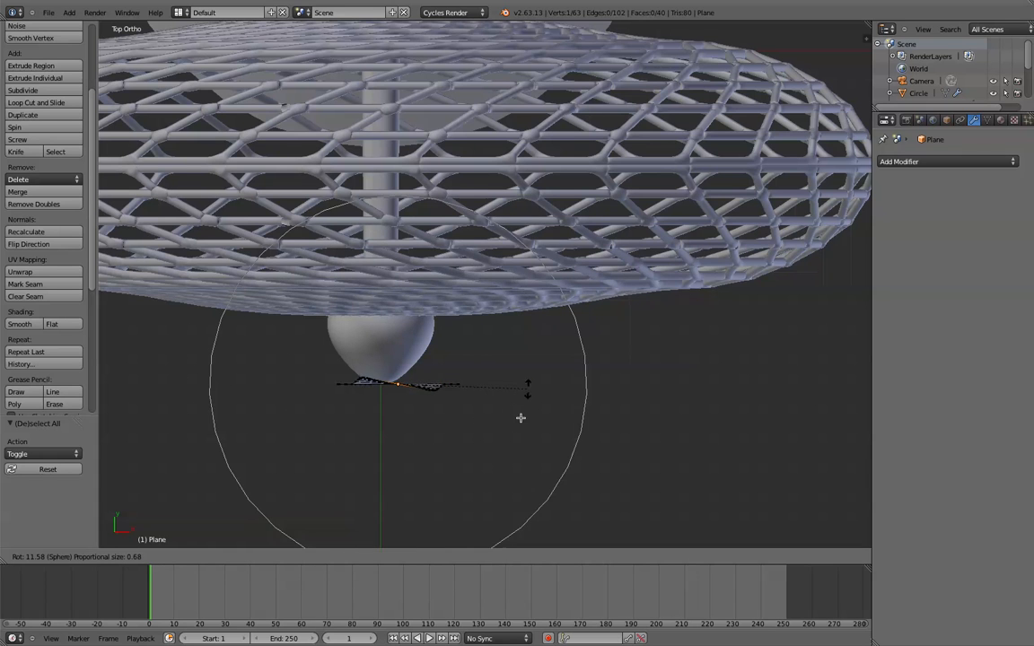
scroll(519, 421, down, 7)
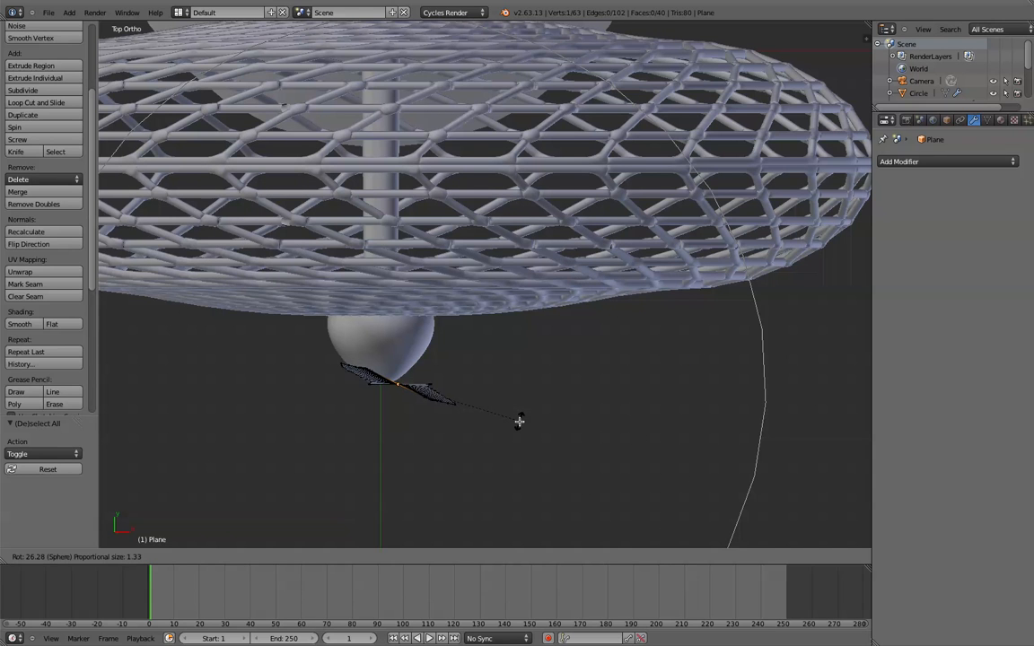
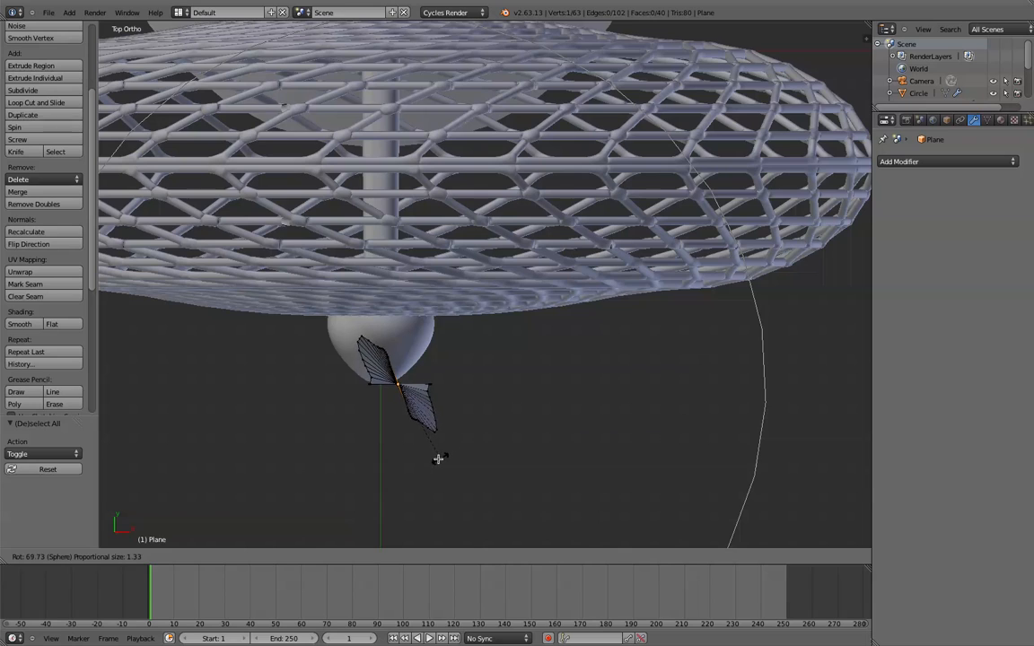
click(440, 458)
- Add a Solidify modifier to the blade and set its thickness to about 0.0497
middle_drag(438, 457, 532, 320)
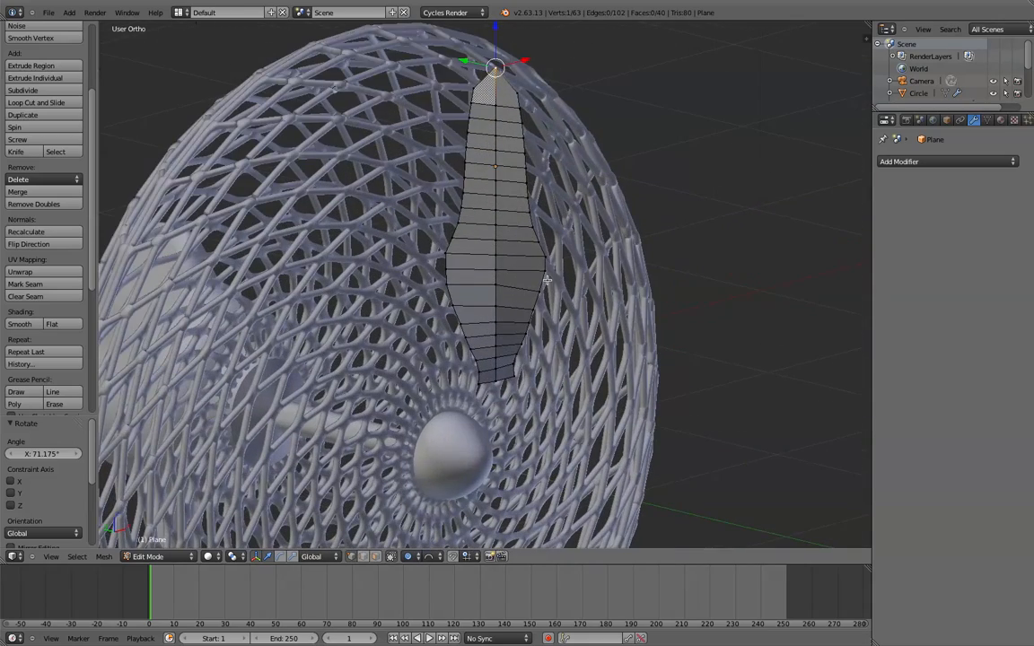
middle_drag(552, 279, 370, 294)
click(933, 161)
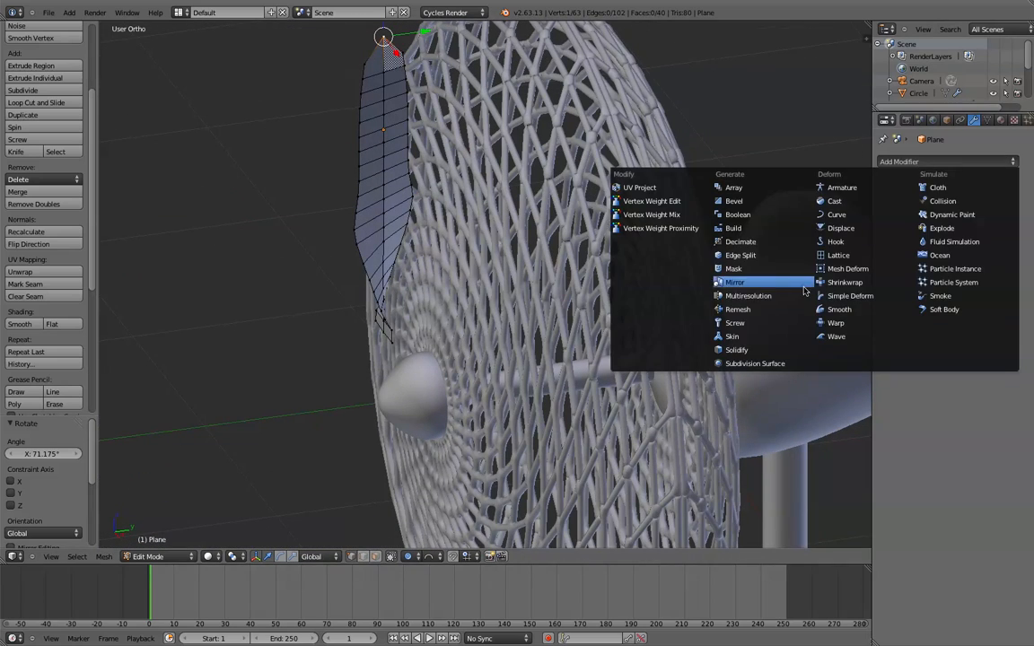
click(774, 350)
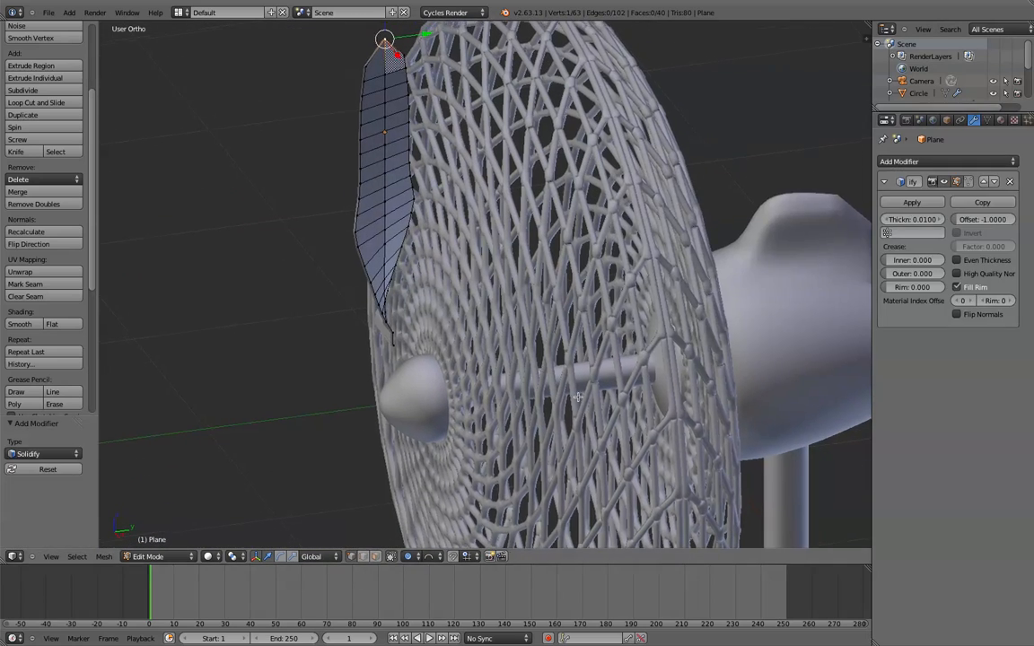
scroll(542, 375, up, 4)
middle_drag(542, 375, 548, 296)
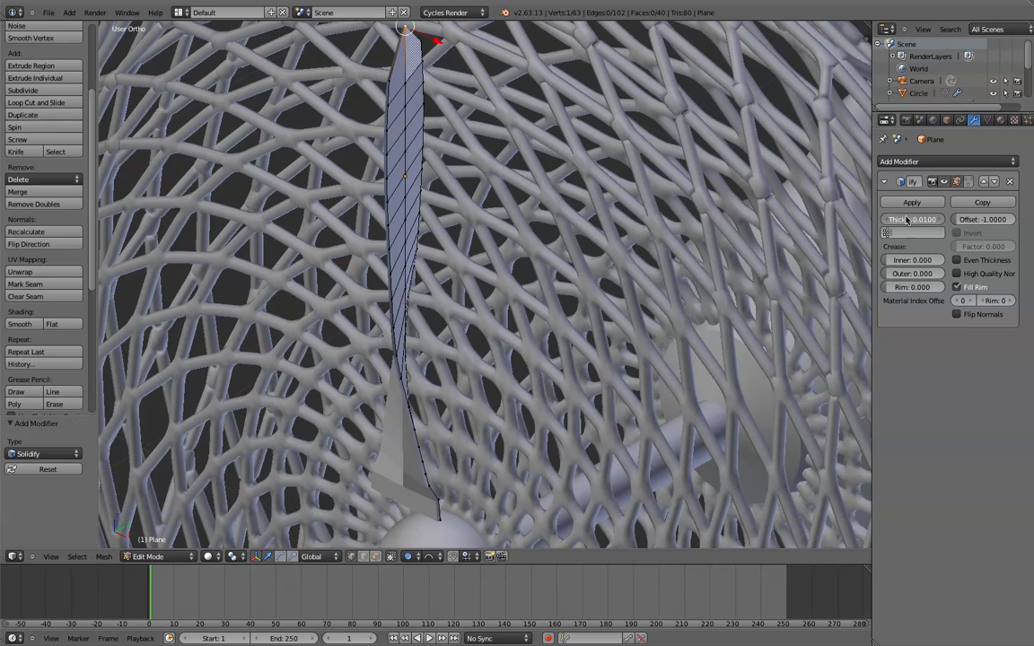
drag(888, 221, 930, 236)
scroll(556, 314, down, 3)
middle_drag(531, 323, 641, 249)
scroll(627, 291, up, 1)
drag(904, 222, 908, 222)
- Add a Subdivision Surface modifier to the blade with 2 view subdivisions, and return to Object Mode
click(933, 163)
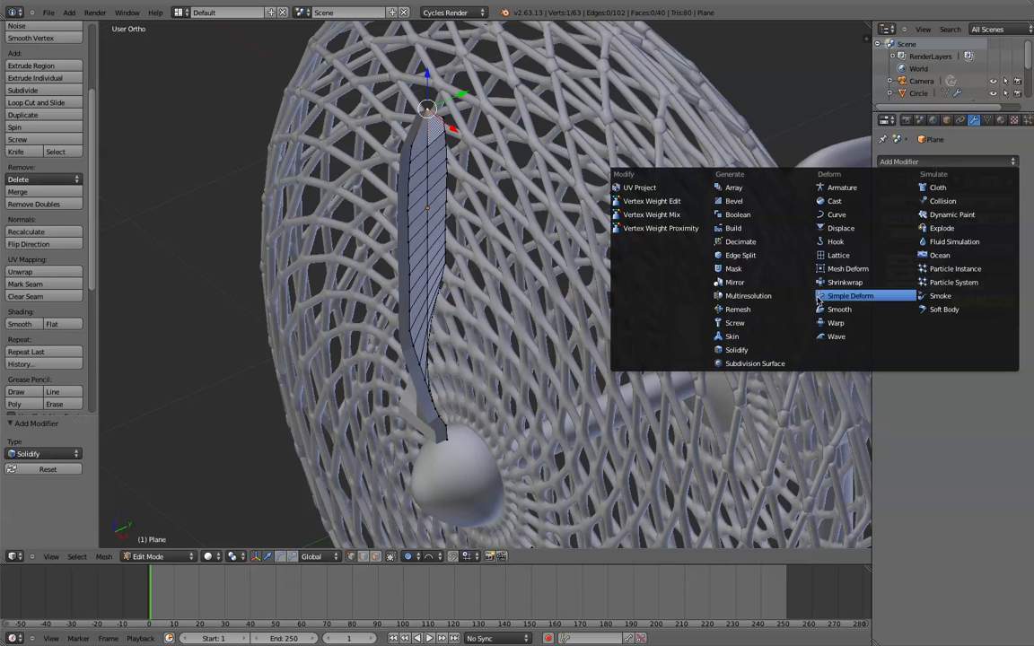
click(752, 364)
middle_drag(557, 399, 530, 384)
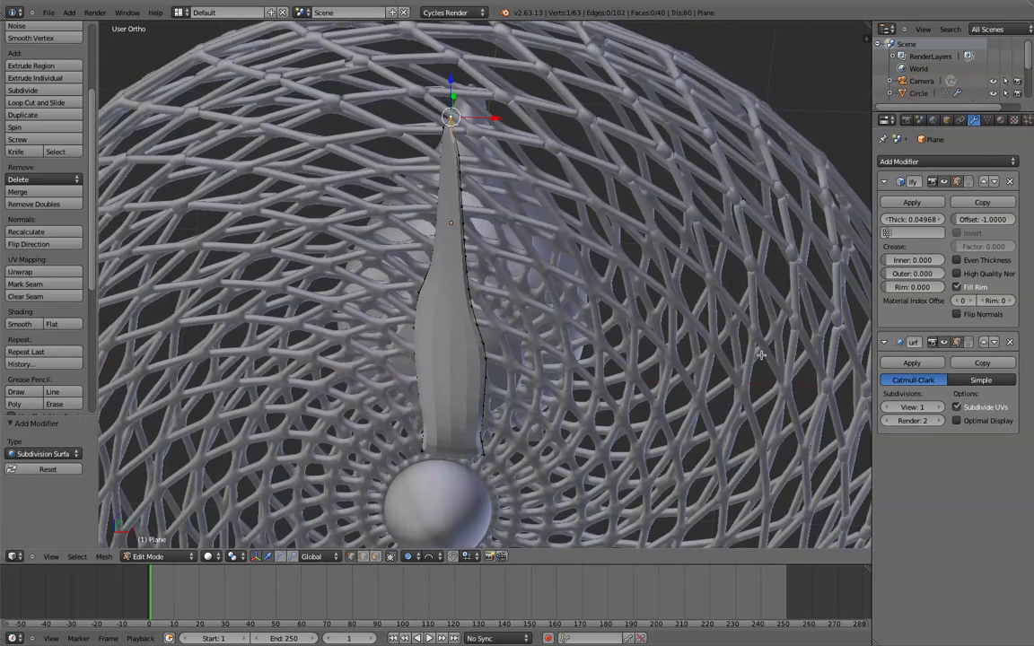
click(937, 407)
scroll(722, 382, down, 1)
middle_drag(716, 378, 820, 388)
key(Tab)
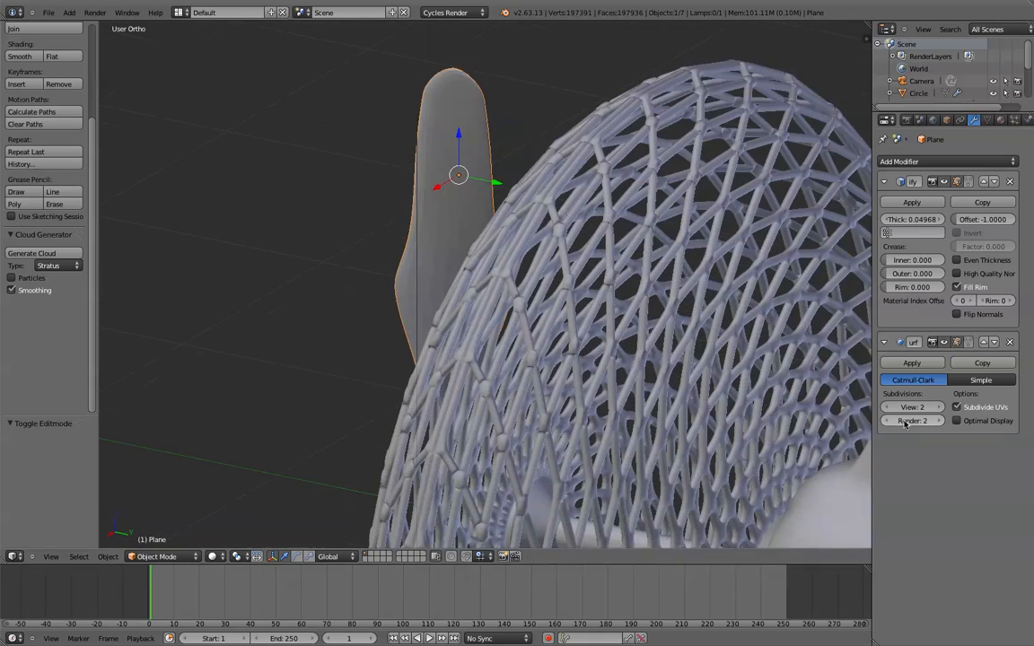
- Move the Subdivision Surface modifier above Solidify in the blade's modifier stack
middle_drag(500, 232, 619, 231)
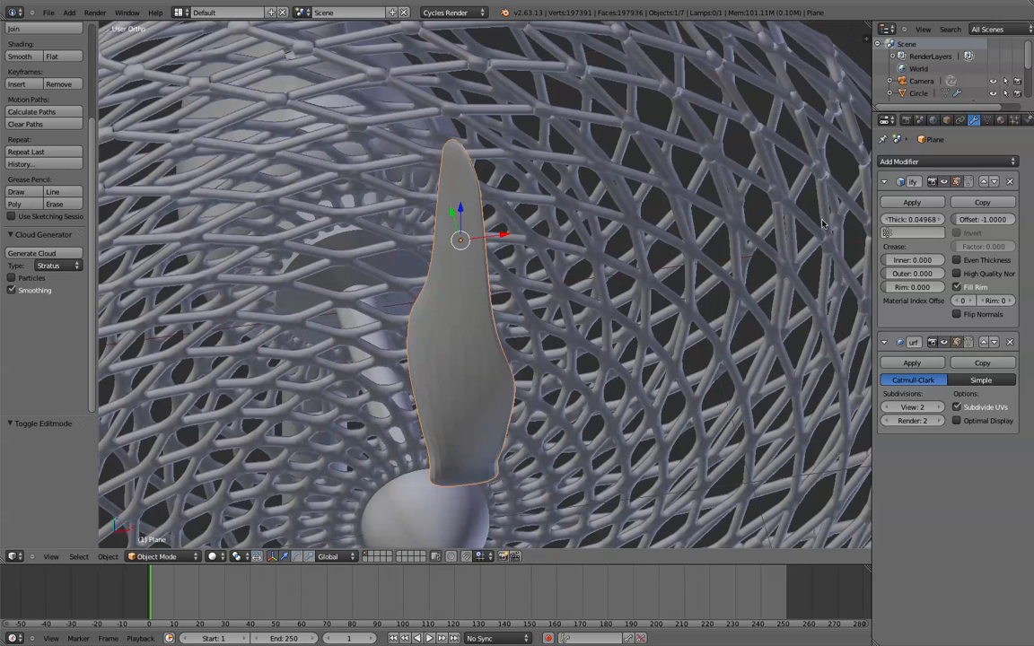
click(985, 343)
middle_drag(595, 412, 488, 265)
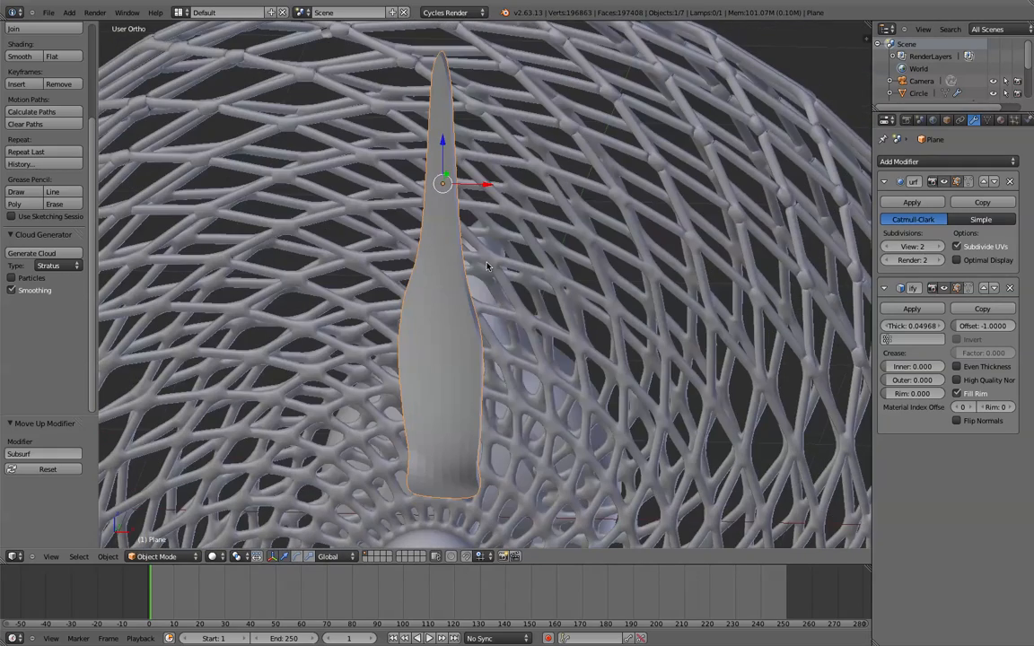
right_click(443, 473)
key(Tab)
key(Tab)
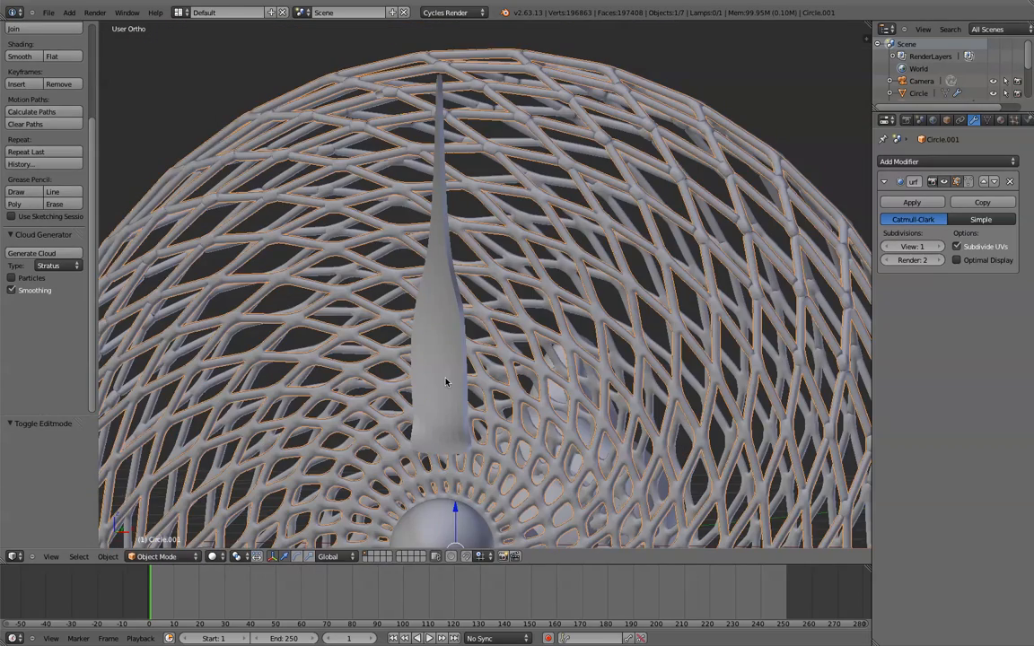
right_click(473, 344)
middle_drag(429, 289, 501, 368)
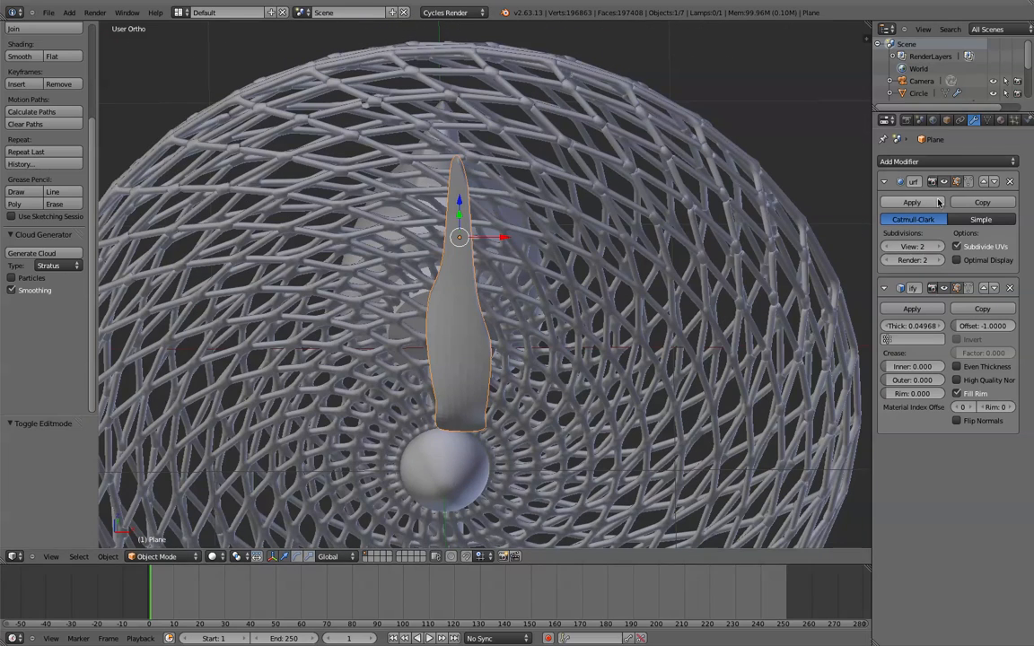
- Edit the blade in front wireframe view and place the 3D cursor exactly at the hub's centre point
middle_drag(518, 287, 518, 275)
key(KP_1)
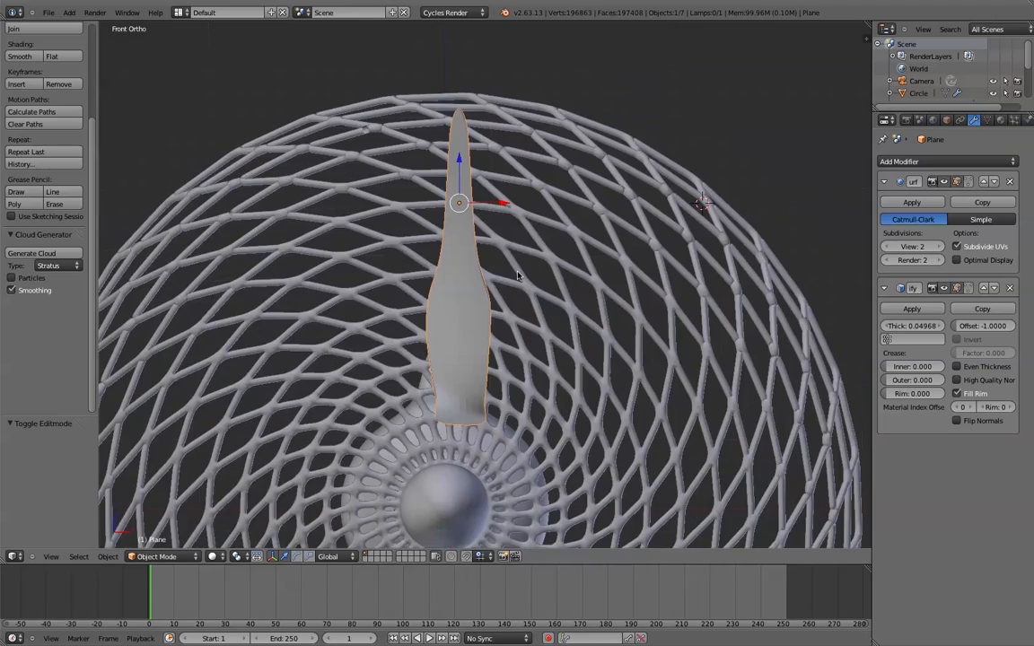
key(Tab)
scroll(526, 273, down, 2)
key(z)
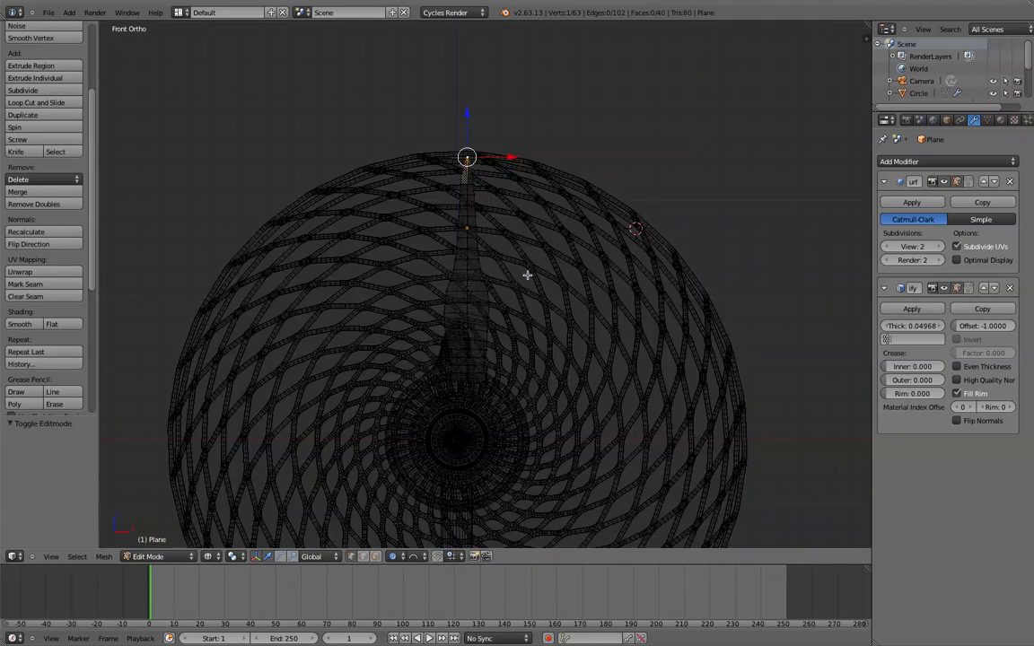
shift+middle_drag(526, 275, 517, 224)
scroll(518, 223, up, 2)
shift+middle_drag(483, 403, 517, 343)
scroll(514, 229, up, 4)
scroll(498, 224, up, 5)
scroll(498, 328, up, 4)
shift+middle_drag(422, 223, 547, 399)
scroll(558, 330, up, 3)
scroll(467, 262, up, 7)
scroll(547, 399, up, 4)
shift+middle_drag(454, 255, 489, 351)
scroll(500, 373, up, 2)
shift+middle_drag(514, 398, 489, 325)
scroll(435, 263, up, 3)
scroll(476, 306, up, 4)
scroll(476, 305, up, 1)
scroll(467, 300, up, 4)
shift+middle_drag(397, 244, 515, 331)
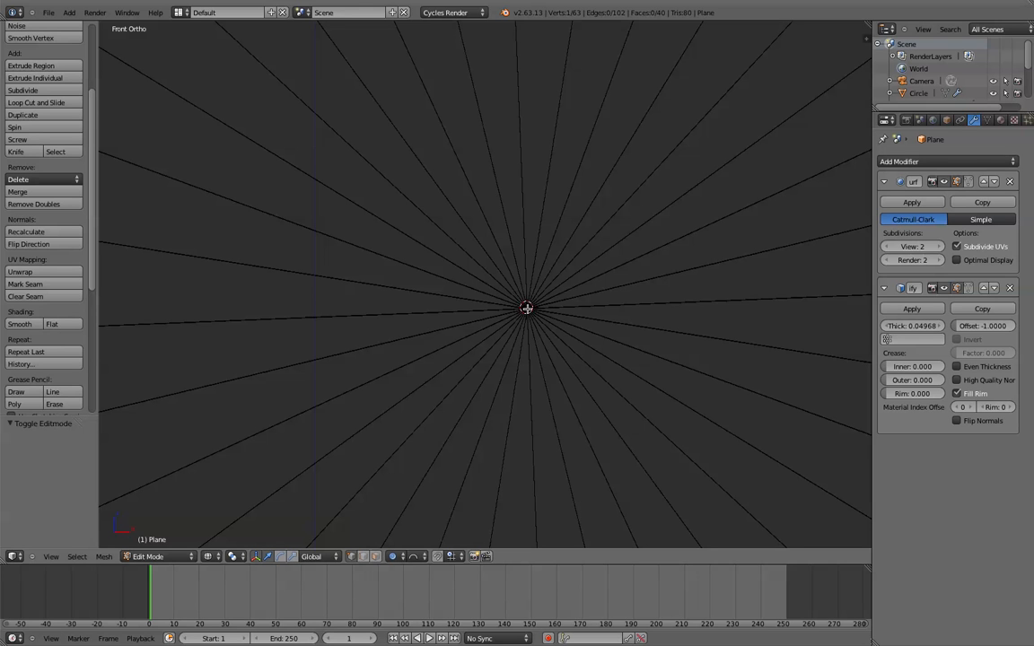
- Select the whole blade mesh and move it about -0.028 along X toward the hub's centre line
scroll(528, 306, down, 10)
scroll(528, 306, down, 8)
scroll(529, 302, down, 10)
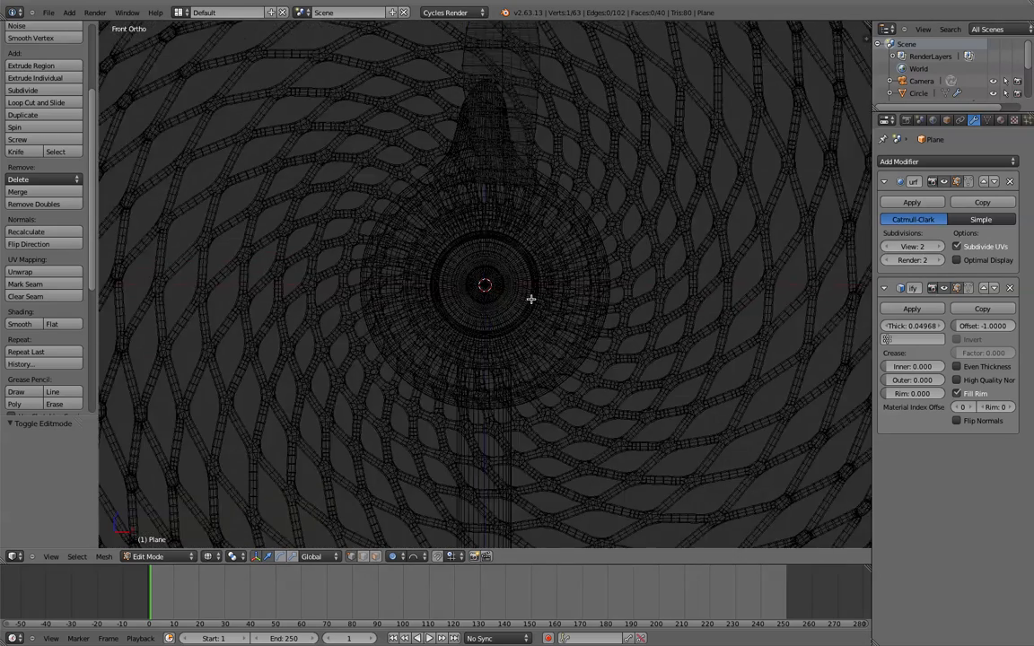
scroll(531, 299, down, 8)
key(a)
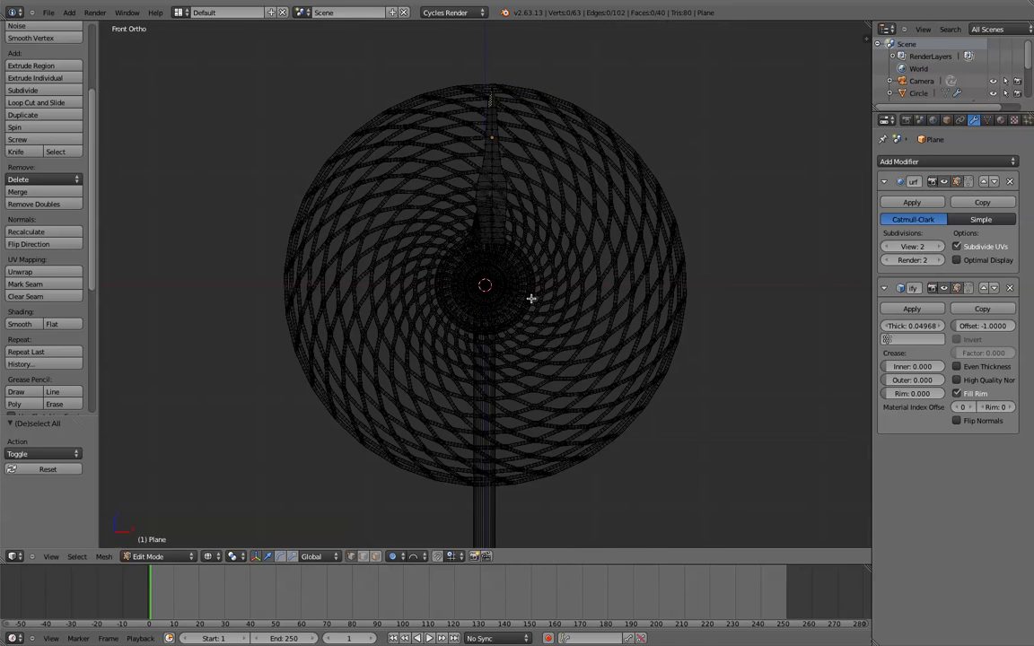
key(a)
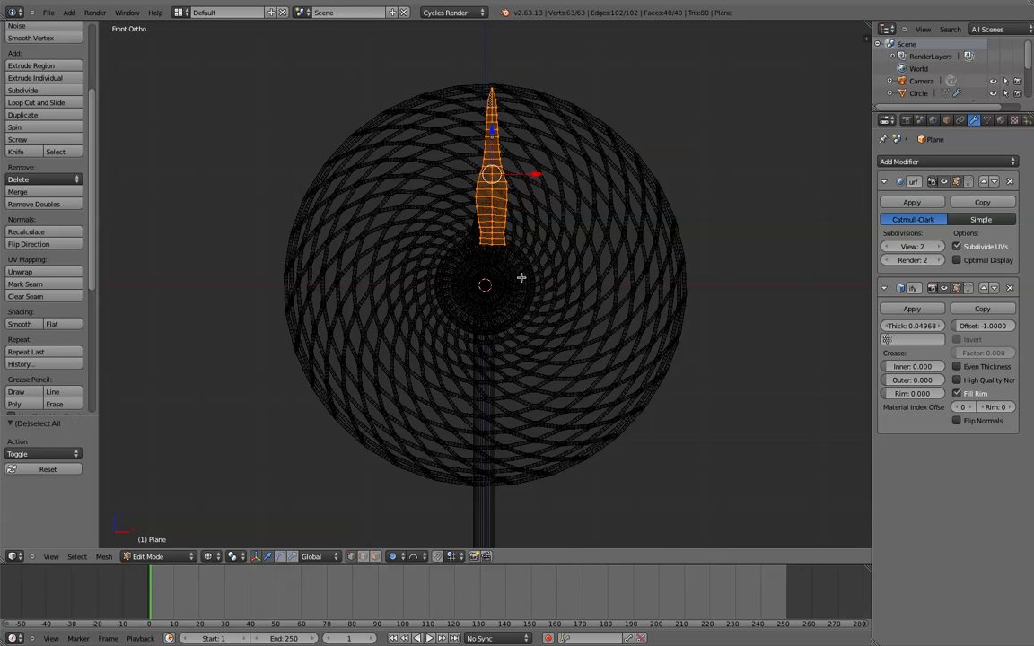
drag(528, 173, 524, 173)
- Disable proportional editing and move the blade about another -0.011 along X
click(403, 557)
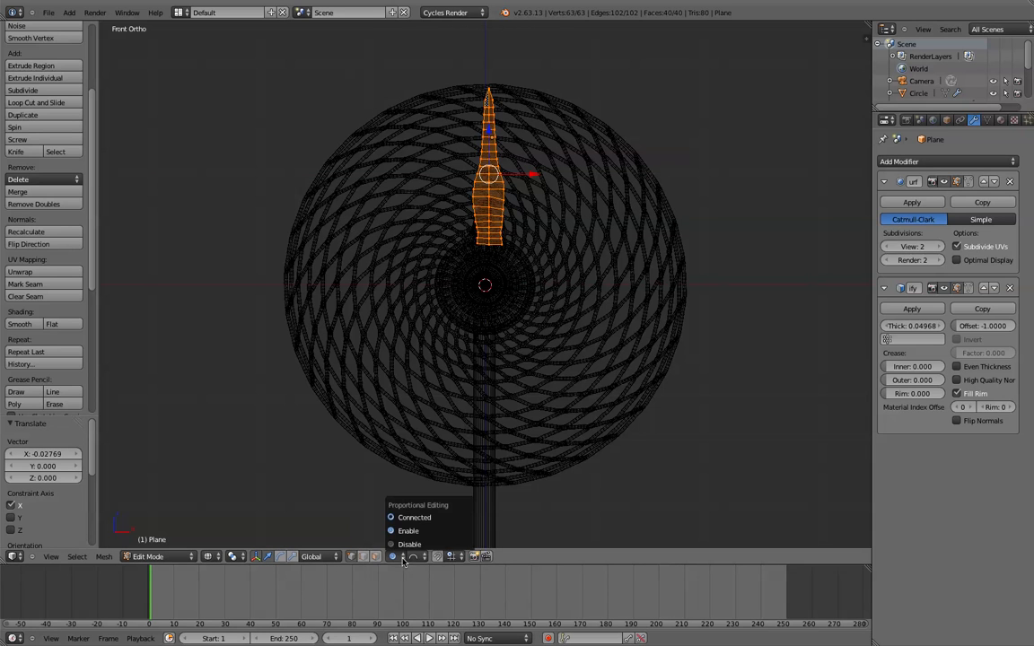
click(406, 543)
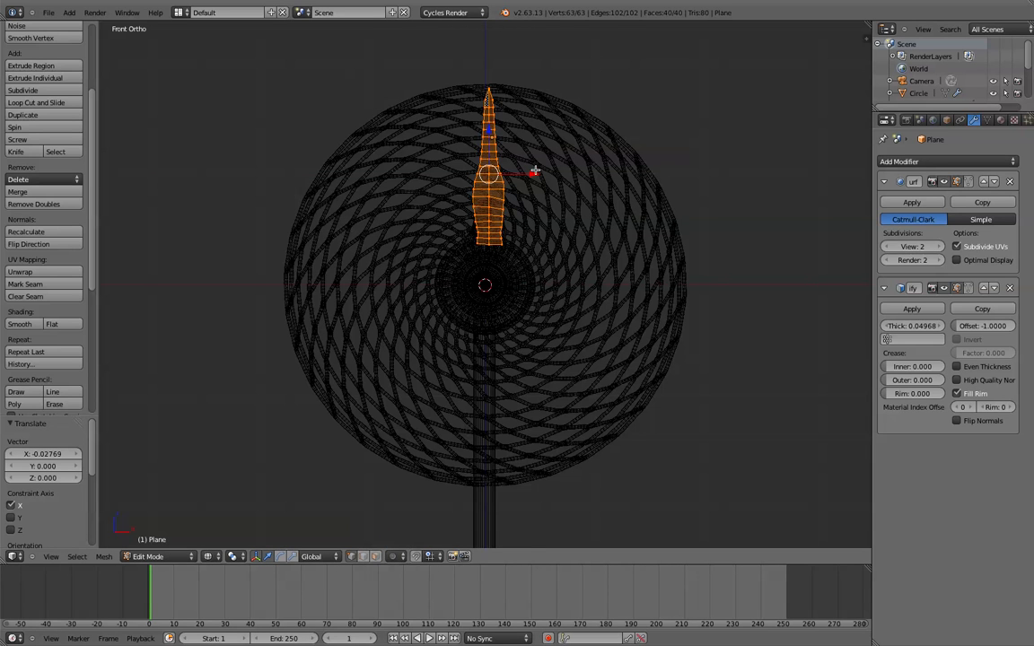
drag(524, 174, 523, 176)
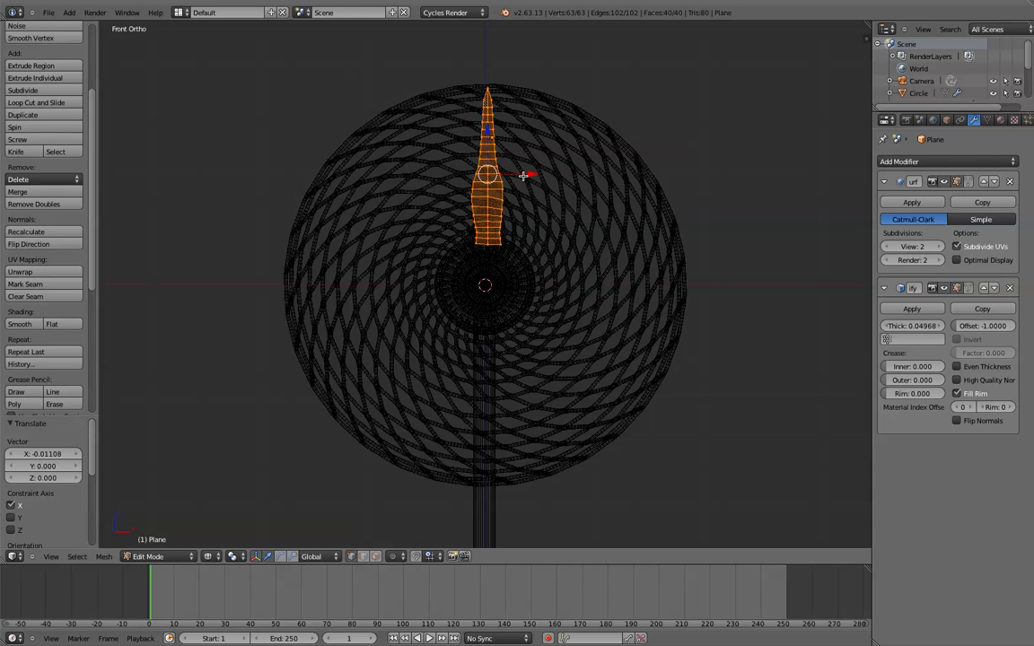
- Duplicate the selected blade mesh in place
key(shift+d)
right_click(528, 169)
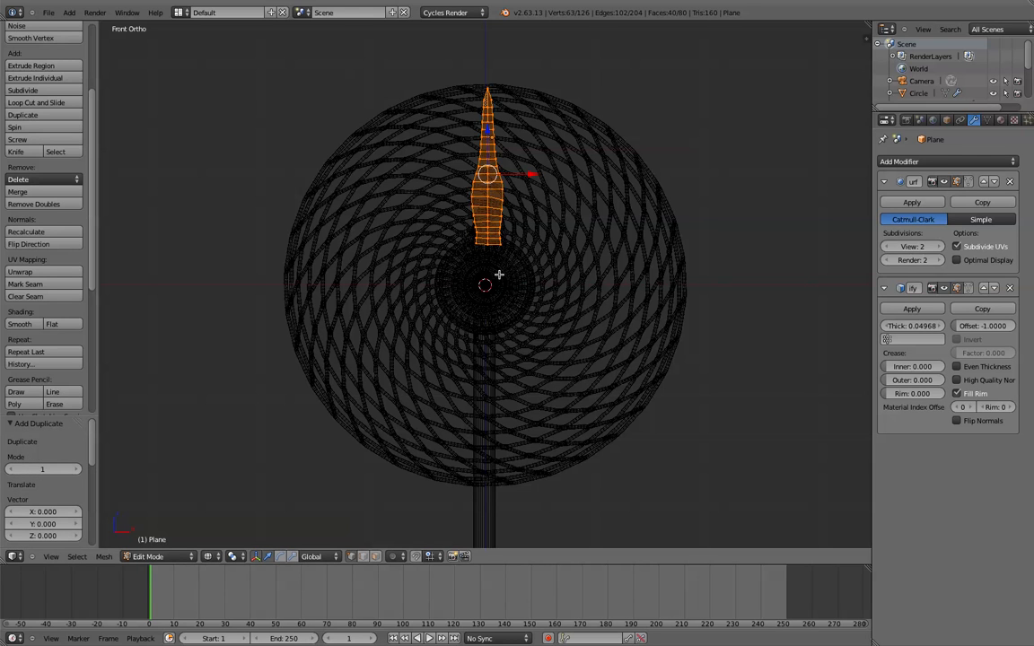
- Try to rotate the duplicate blade 120° about its median point and undo the rotation
key(r)
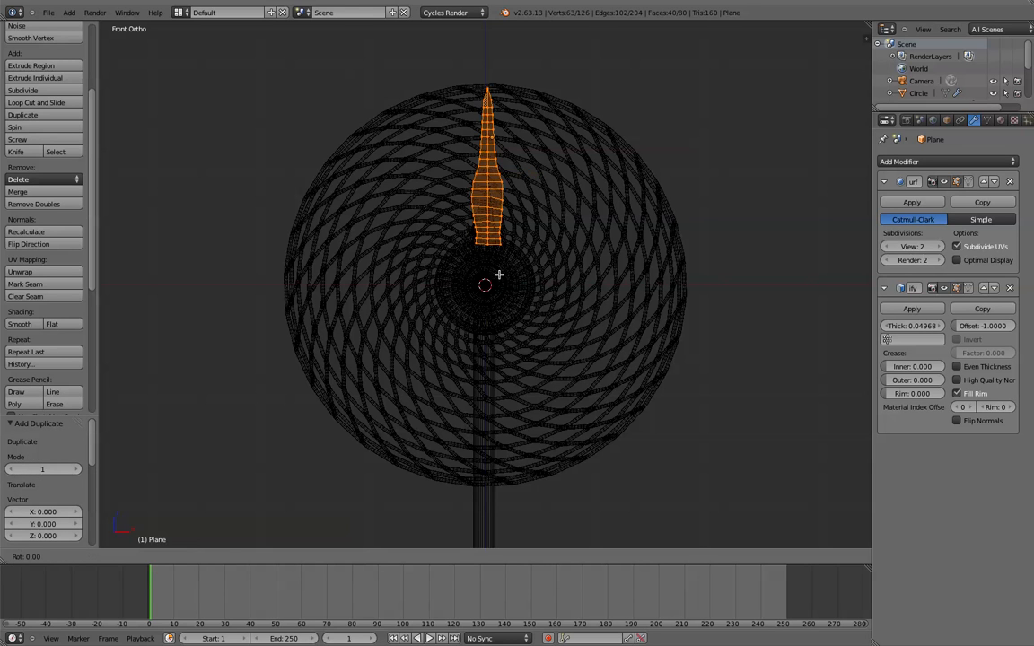
text(120)
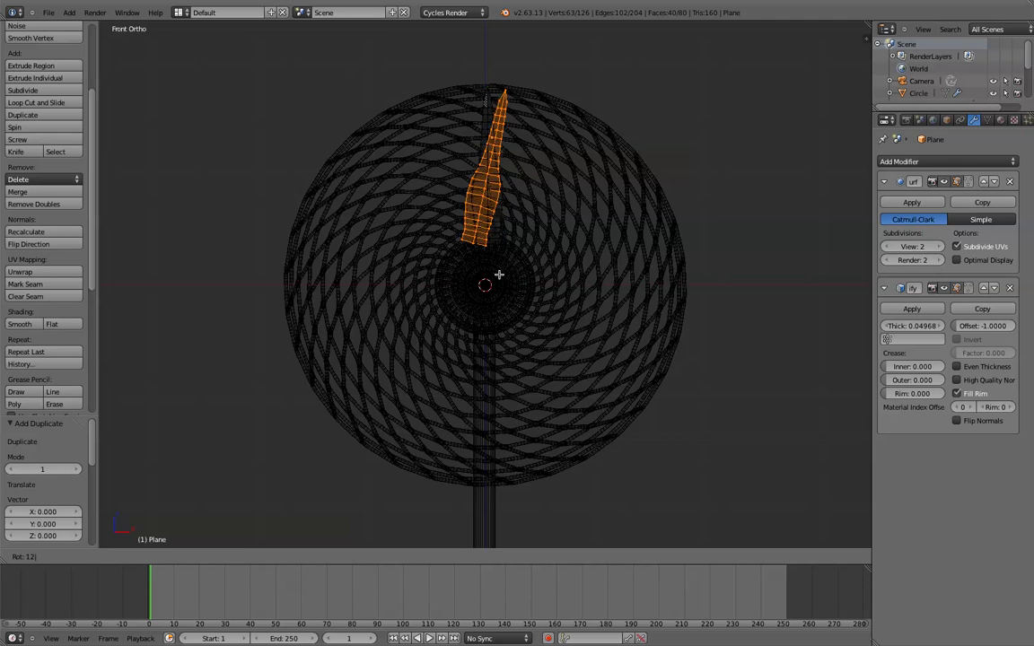
key(Return)
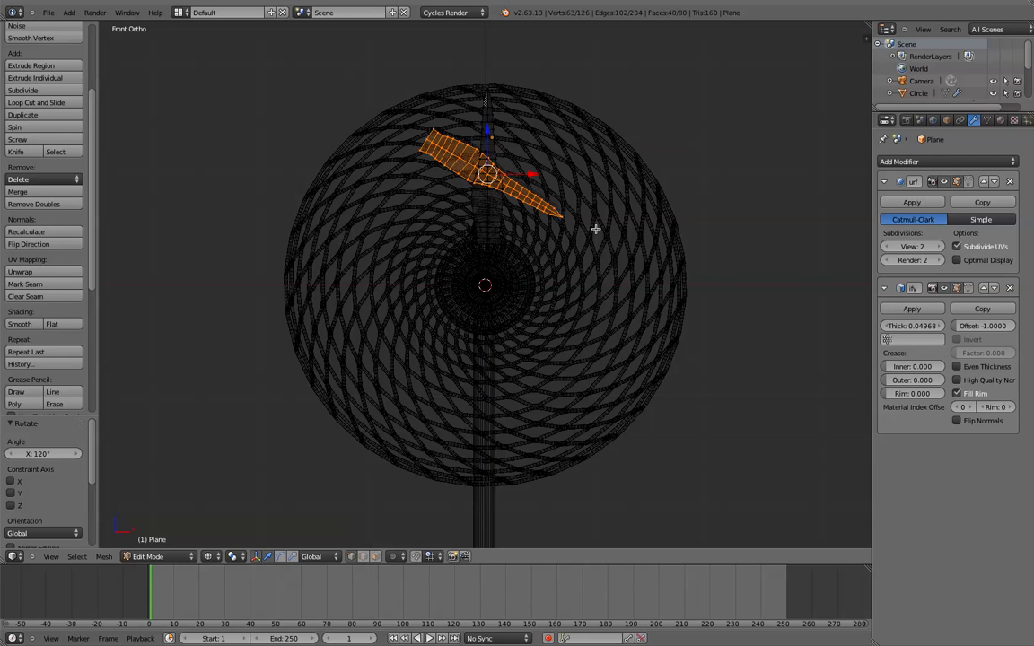
key(ctrl+z)
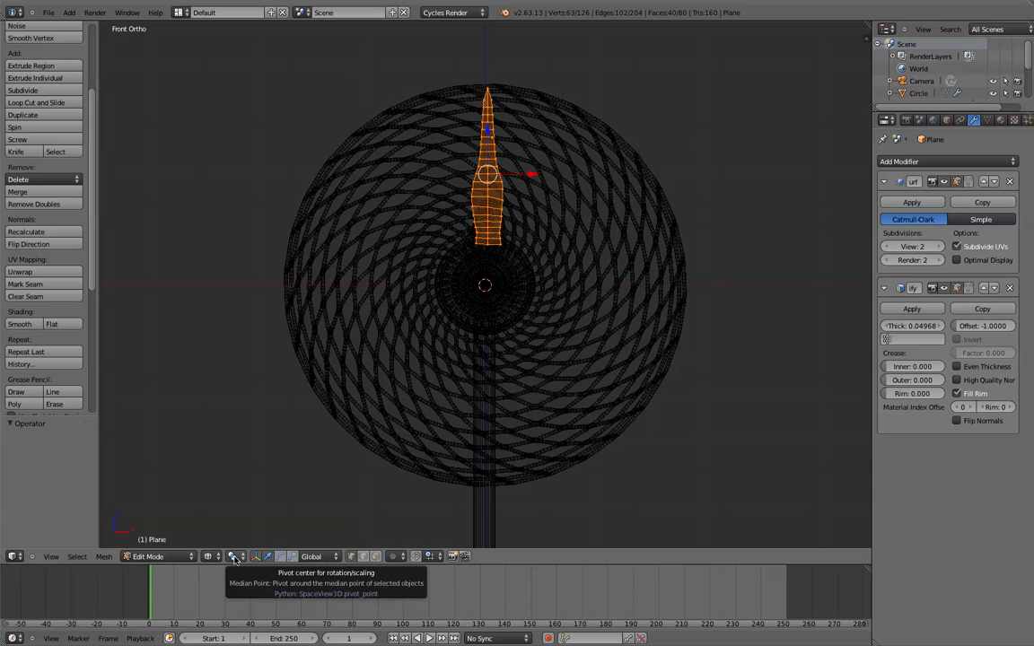
- Set the pivot point to the 3D Cursor at the hub centre and rotate the duplicate blade 120°
click(234, 557)
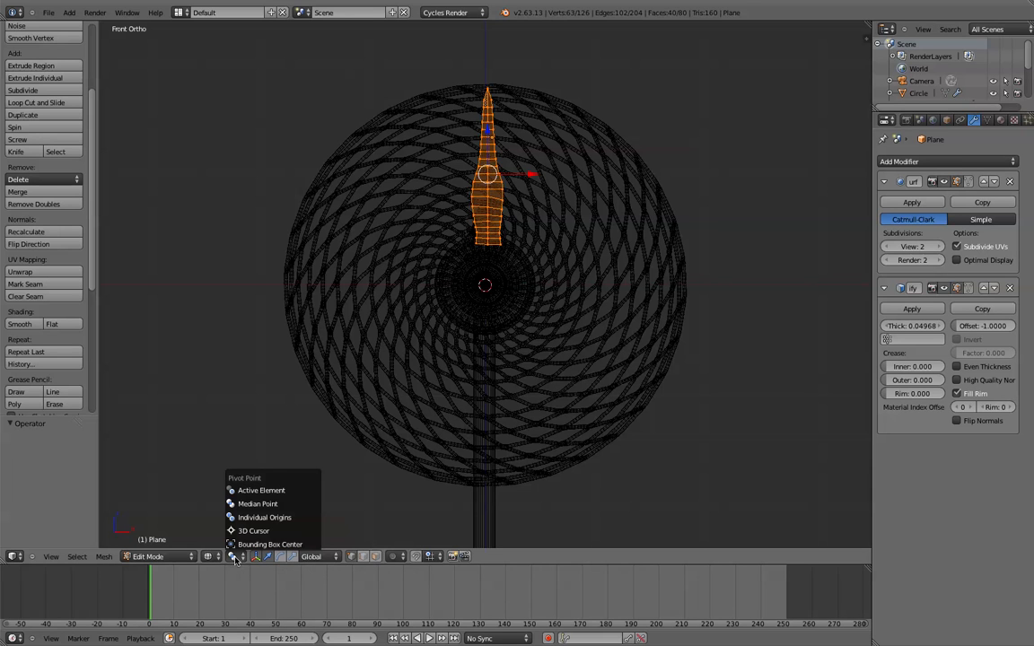
click(298, 532)
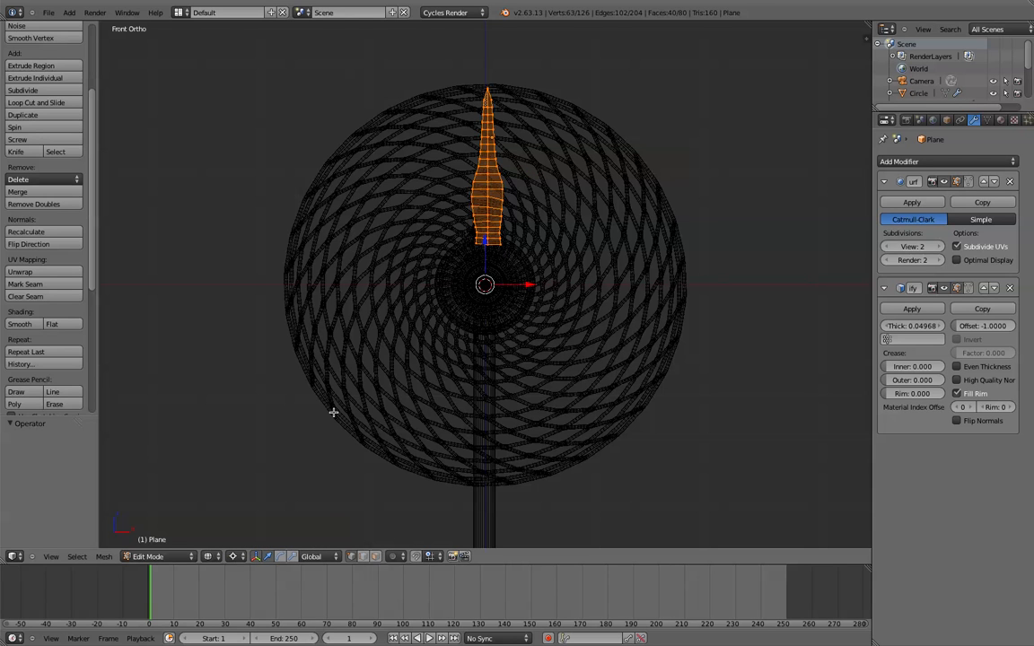
text(r120)
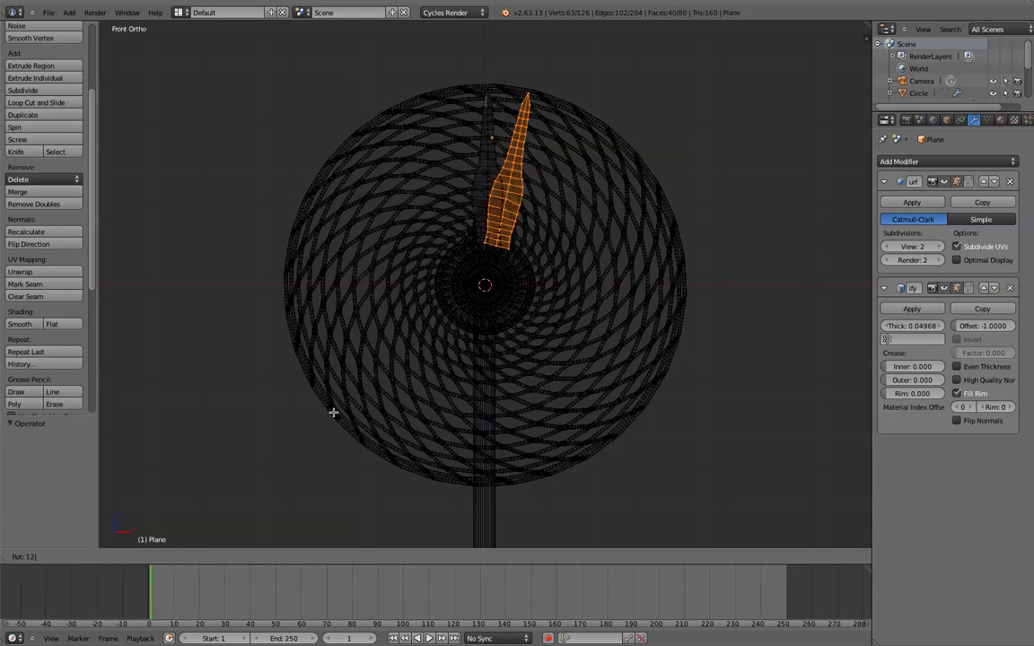
key(Return)
- Duplicate the rotated blade in place and rotate the new copy another 120° around the hub
key(shift+d)
right_click(333, 412)
text(r)
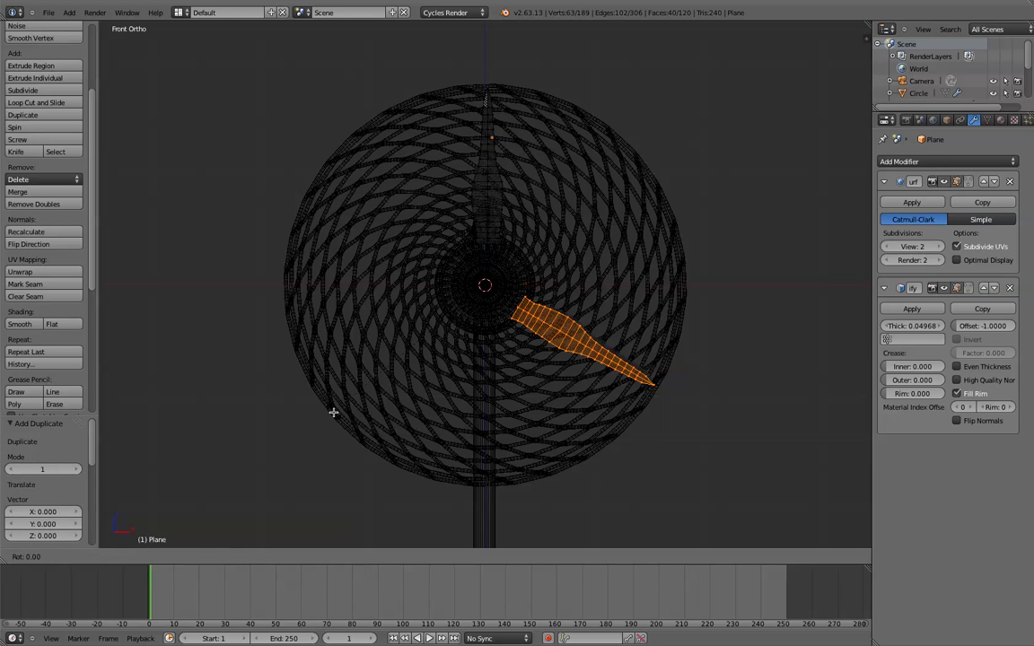
text(120)
key(Return)
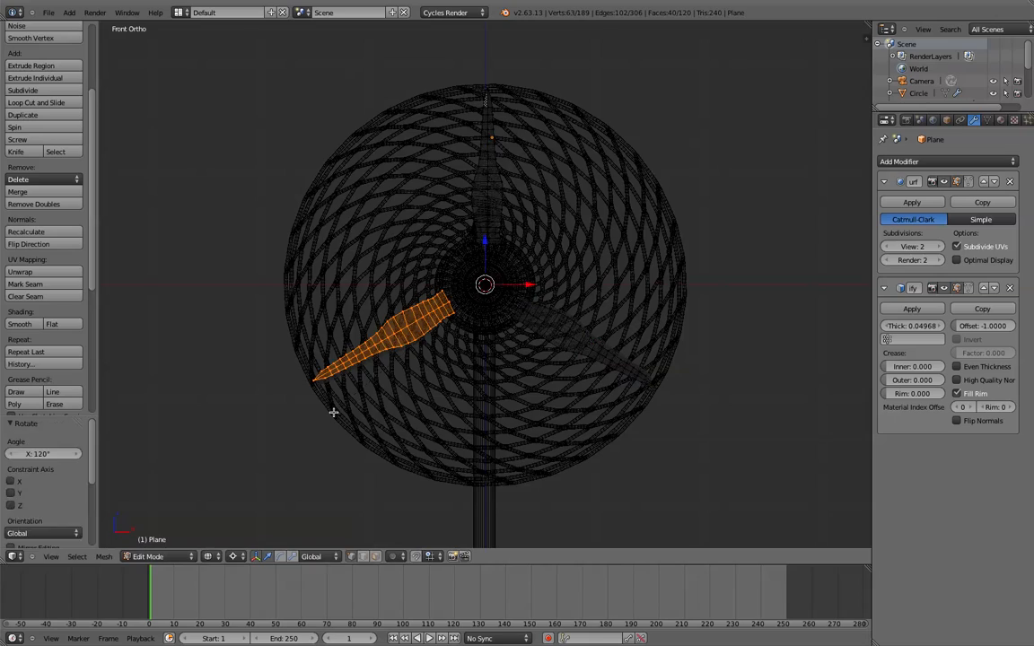
- Clear the selection, switch to solid shading and select the inner root edges of all three blades
key(a)
scroll(449, 362, up, 4)
key(z)
scroll(496, 347, down, 2)
mouse_move(506, 328)
middle_down()
mouse_move(446, 347)
mouse_move(371, 348)
mouse_move(476, 334)
mouse_move(492, 320)
mouse_move(611, 376)
mouse_move(578, 412)
mouse_move(471, 414)
mouse_move(497, 189)
middle_up()
scroll(497, 188, up, 2)
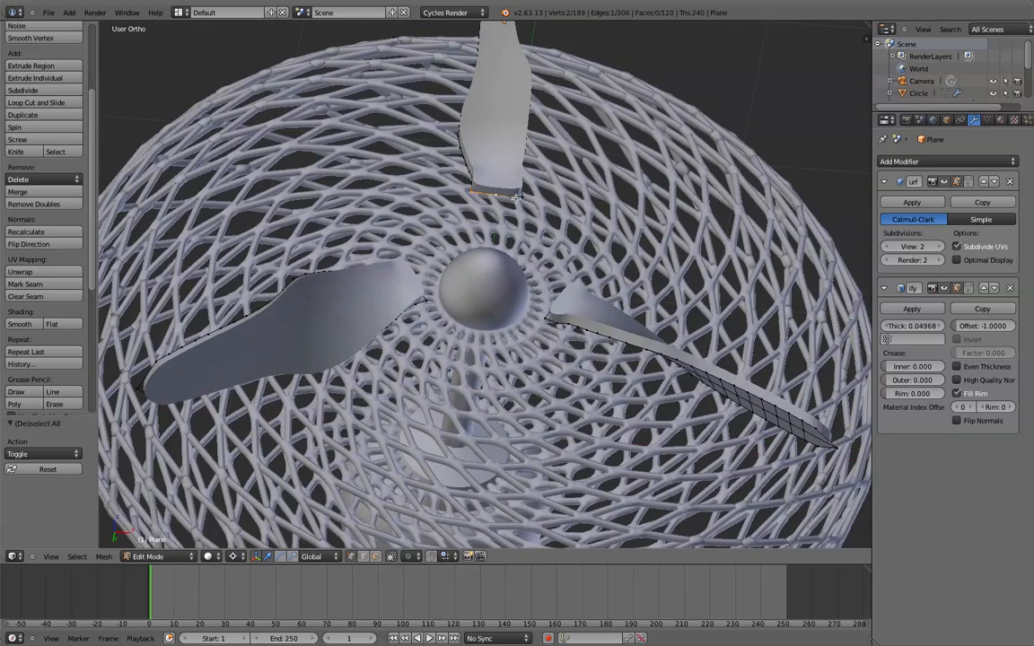
middle_drag(513, 205, 404, 291)
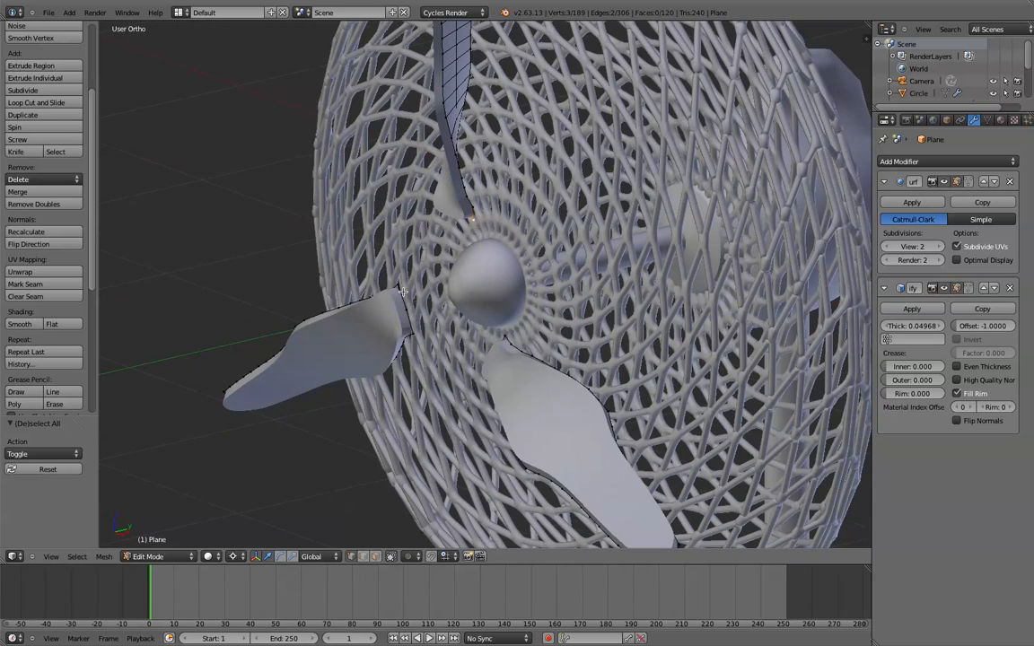
middle_drag(415, 334, 556, 348)
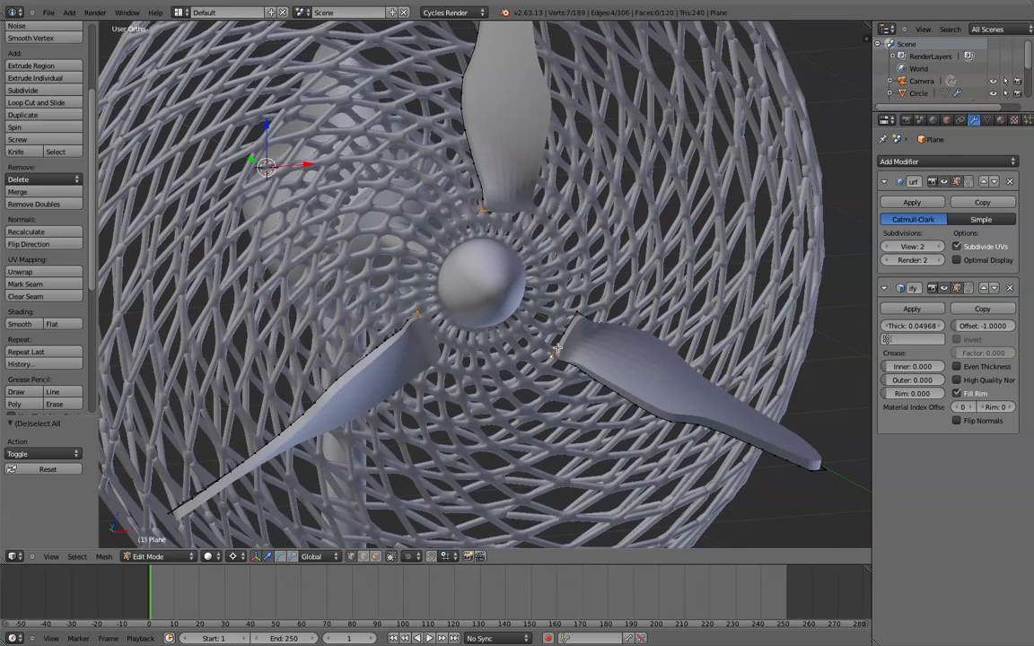
shift+right_click(563, 331)
shift+right_click(577, 324)
scroll(586, 391, down, 3)
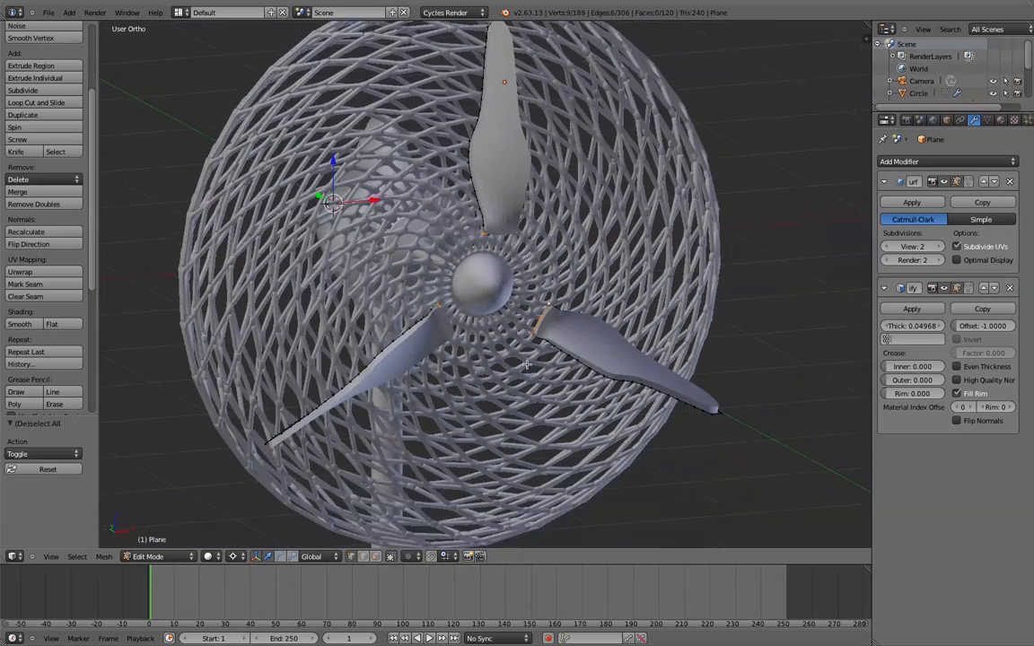
- Extrude the three blade root edges in place, try scaling them inward about the 3D cursor, and undo the scaling
middle_drag(586, 391, 512, 353)
key(KP_1)
scroll(513, 353, up, 2)
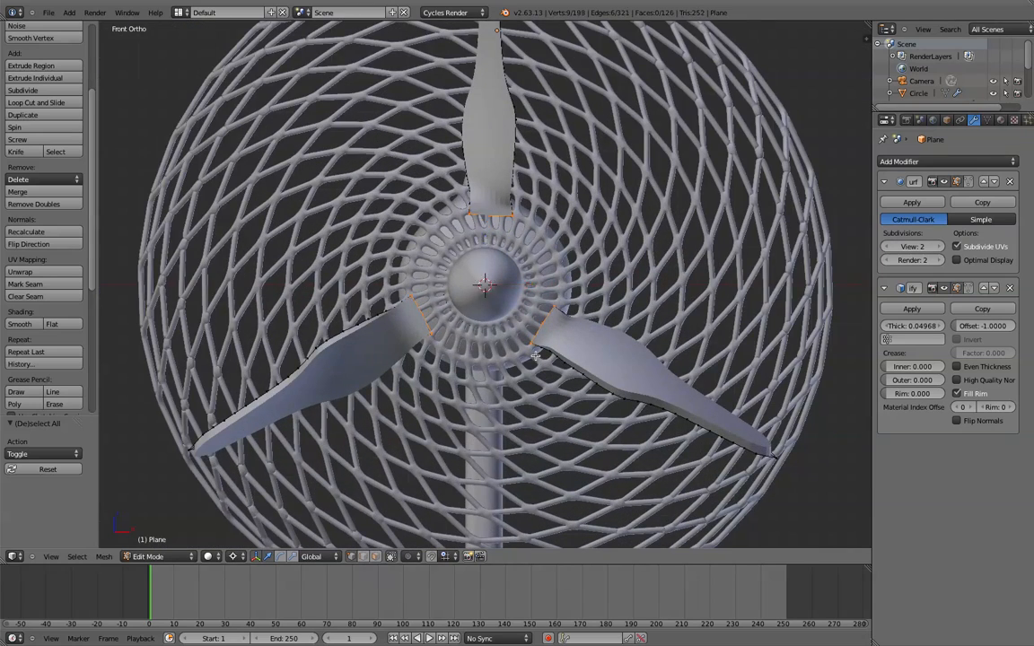
key(e)
right_click(592, 306)
key(s)
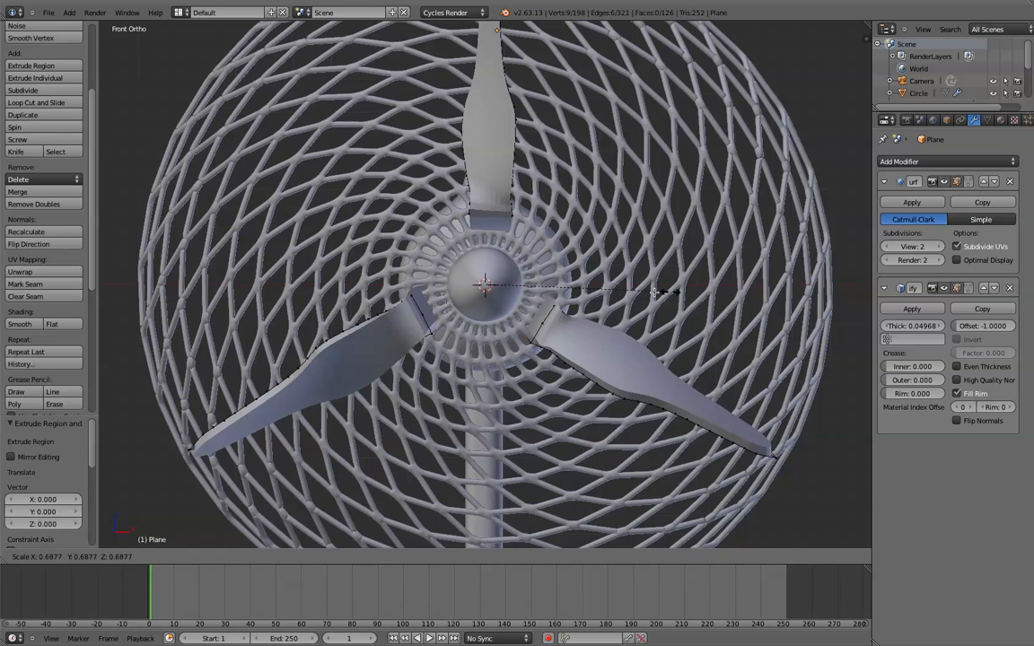
click(549, 253)
middle_drag(549, 252, 478, 261)
scroll(477, 261, up, 1)
key(ctrl+z)
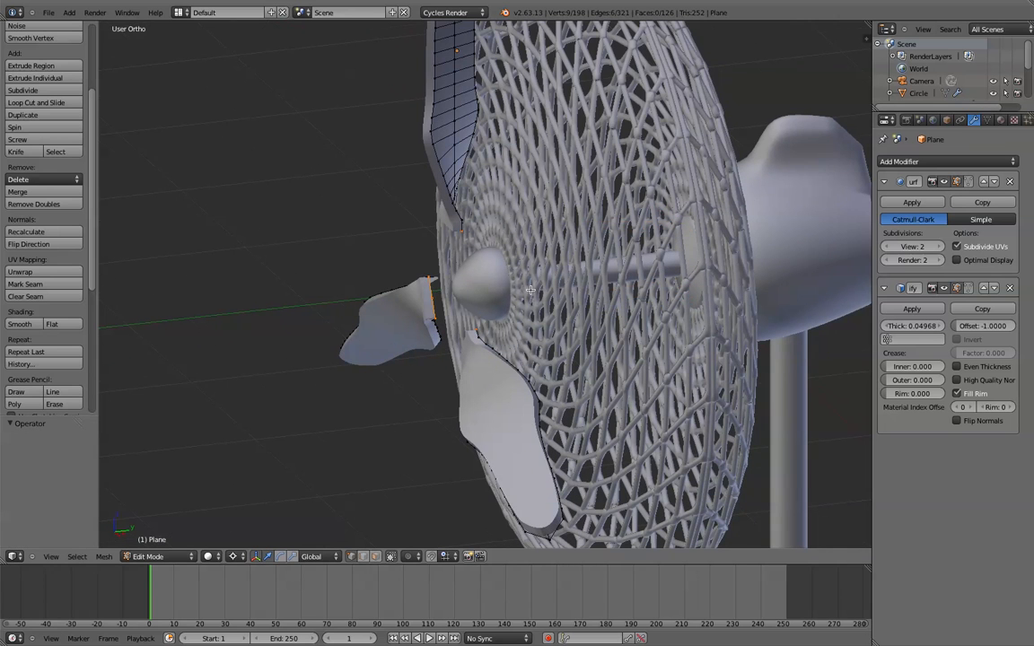
- Set the pivot point to Median Point and scale the extruded blade root edges inward toward the hub
click(232, 555)
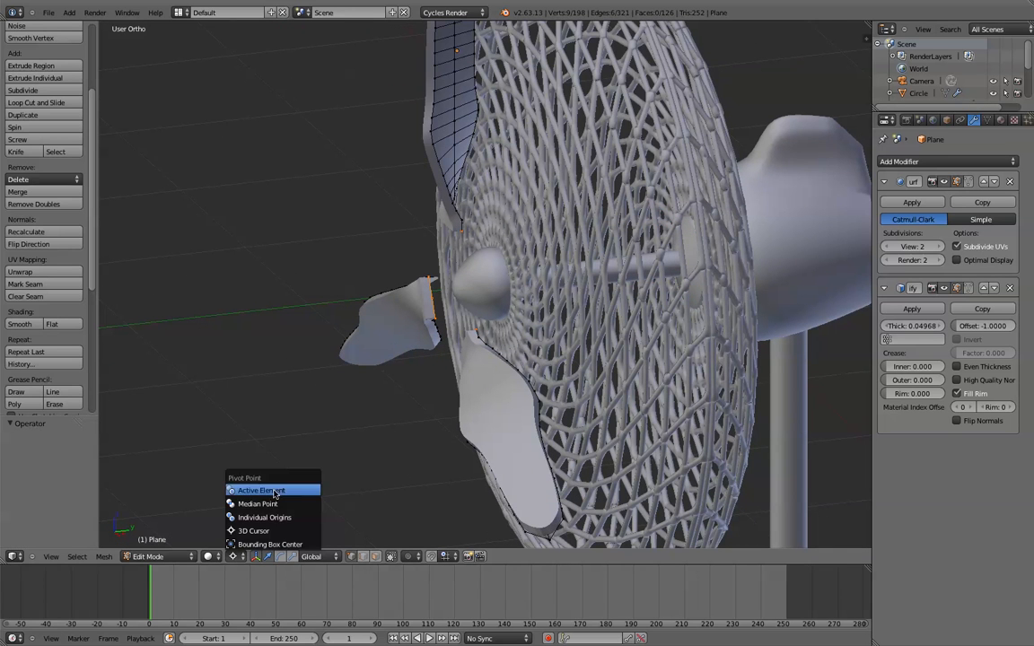
click(247, 456)
key(KP_1)
key(s)
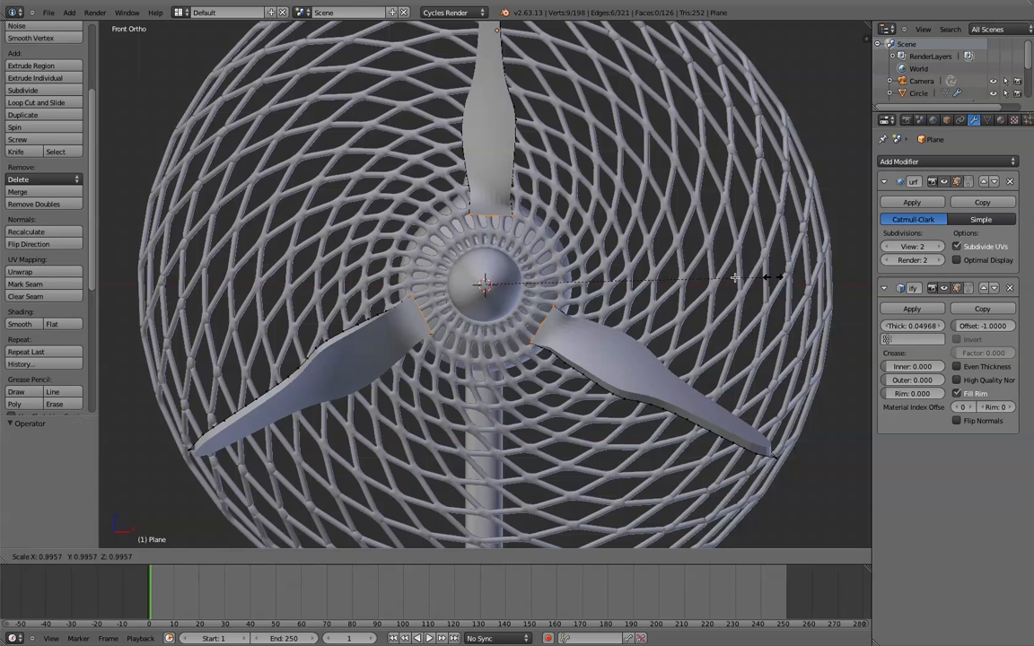
click(611, 278)
- Examine the extended blade roots and their position relative to the fan hub from several angles and the side
scroll(657, 247, down, 3)
middle_drag(658, 246, 520, 354)
scroll(495, 284, up, 4)
middle_drag(495, 284, 362, 254)
scroll(530, 287, down, 3)
key(Tab)
scroll(449, 255, down, 2)
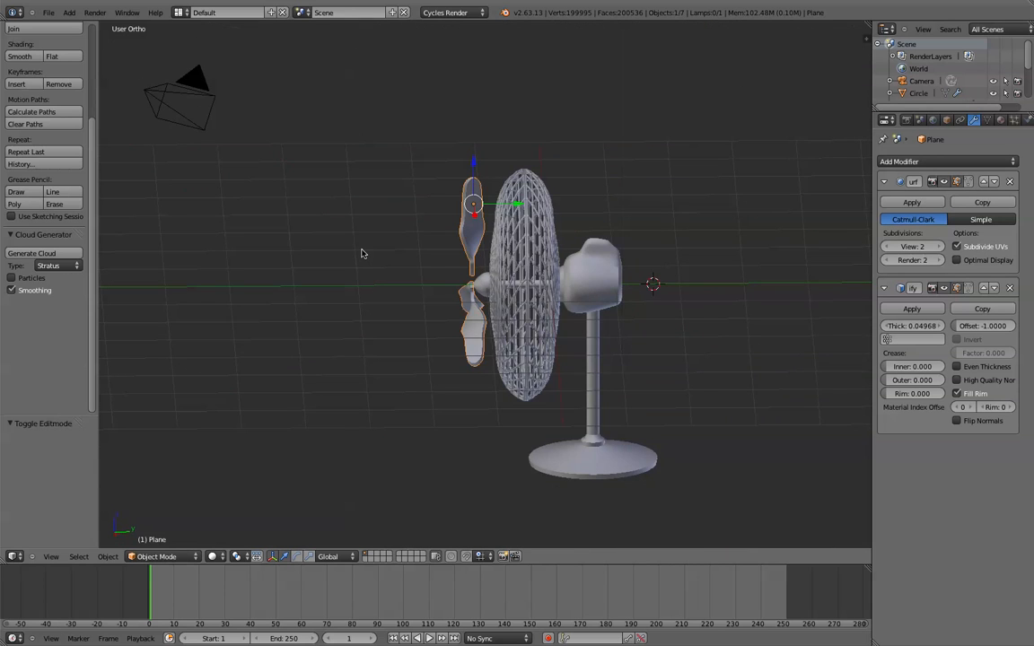
key(KP_1)
key(KP_3)
scroll(362, 254, up, 5)
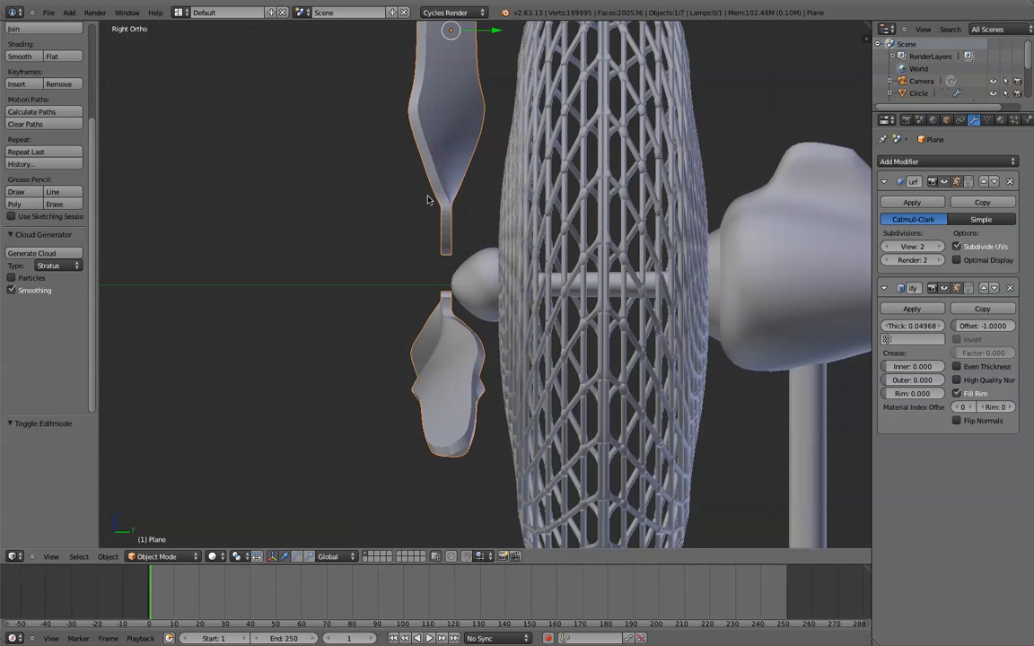
- Try to add a cylinder to the blade mesh while its modifiers are active, and undo the addition
key(Tab)
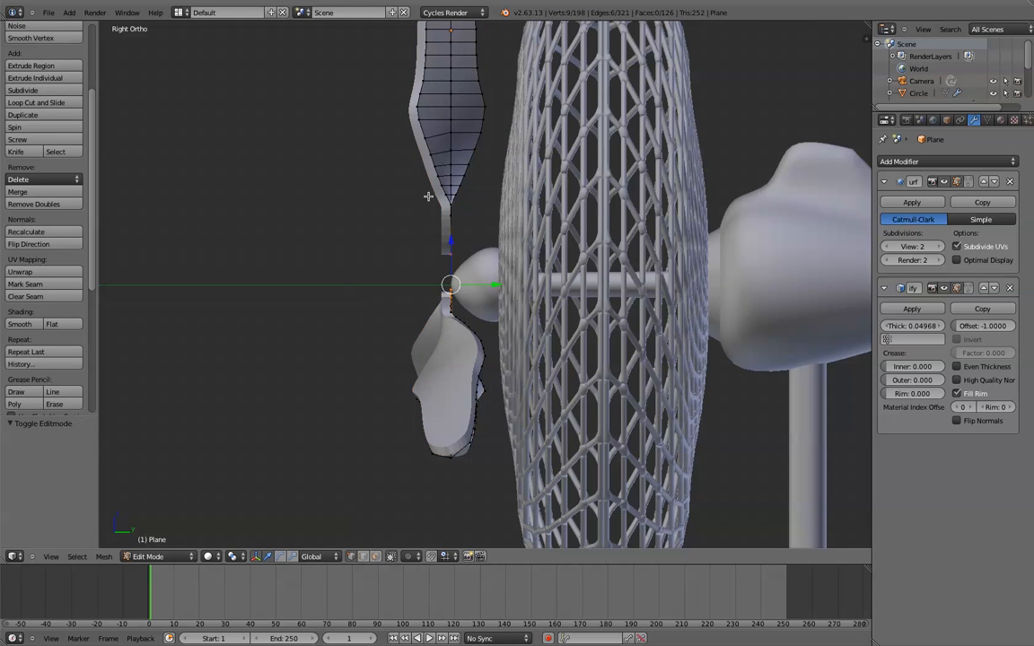
key(shift+a)
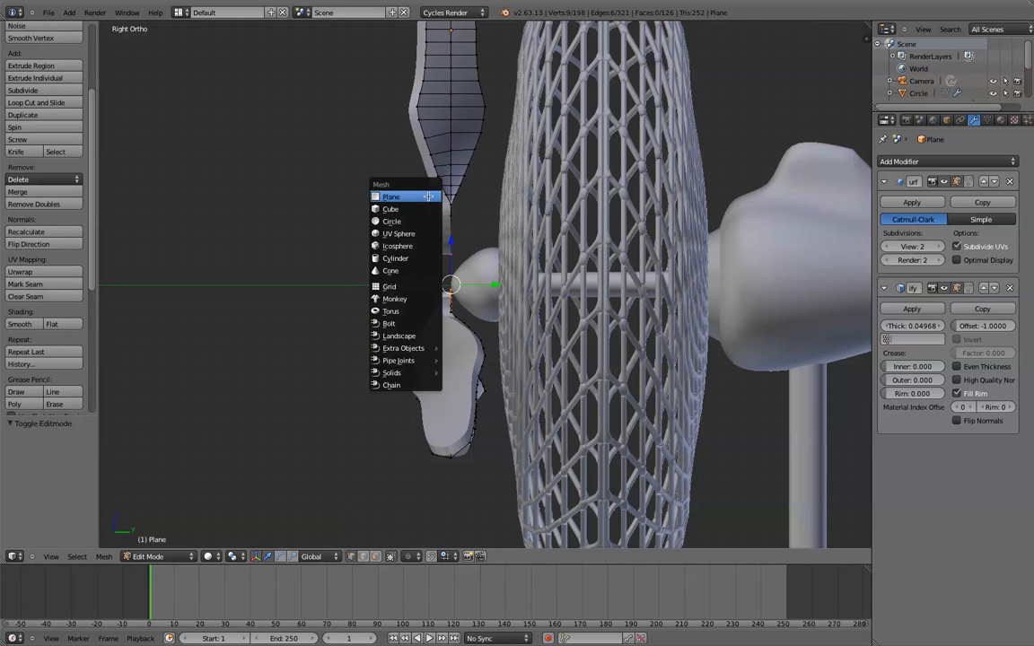
click(426, 259)
scroll(492, 249, down, 1)
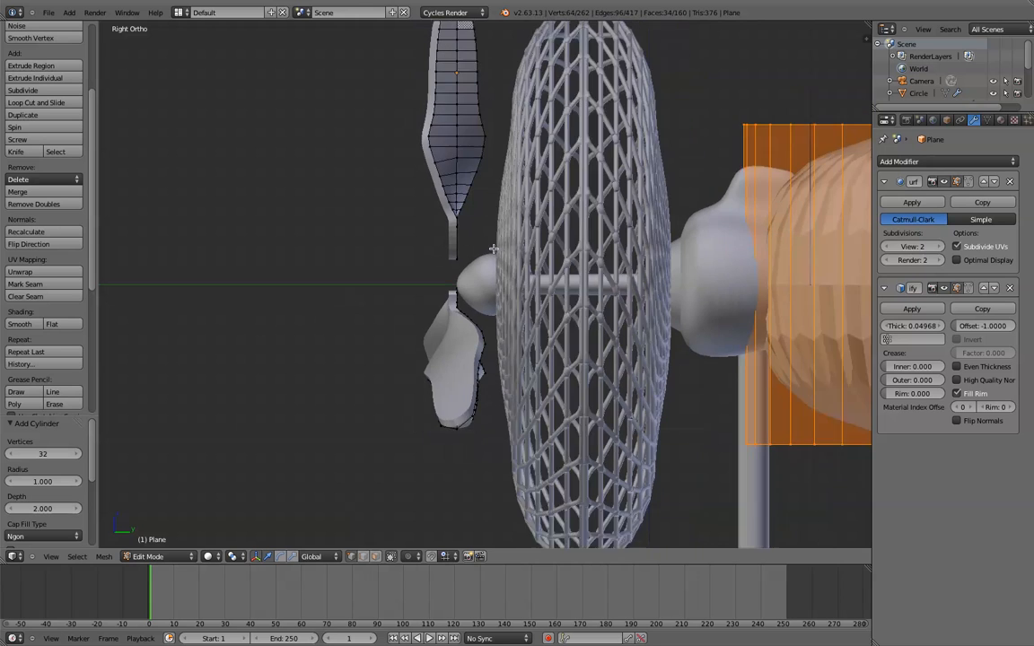
scroll(493, 249, down, 1)
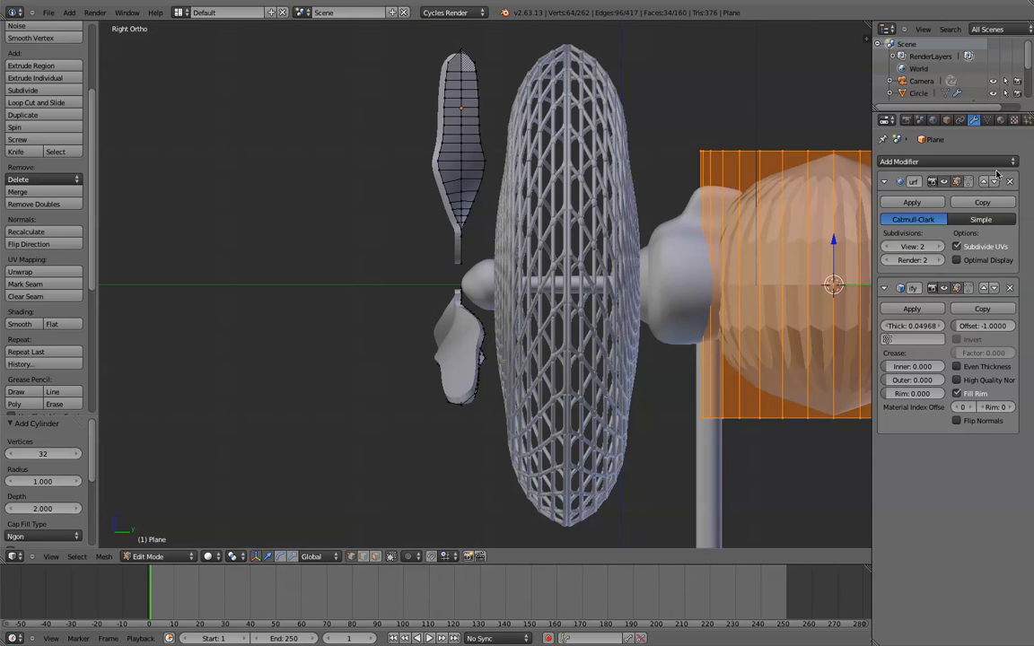
key(ctrl+z)
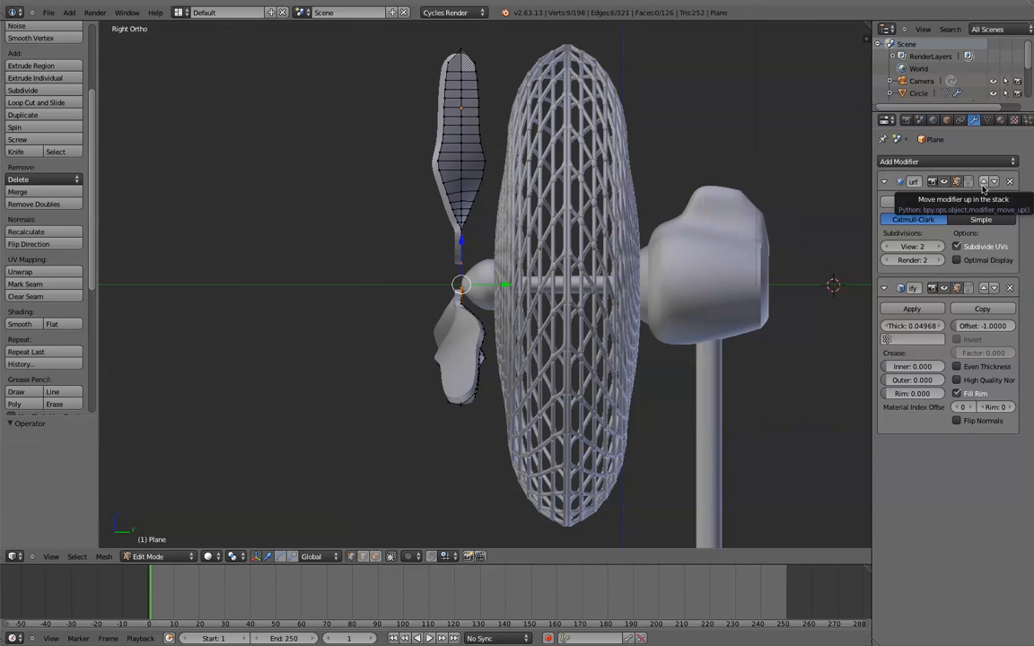
- Apply the Subdivision Surface and Solidify modifiers to the blade object in Object Mode
key(Tab)
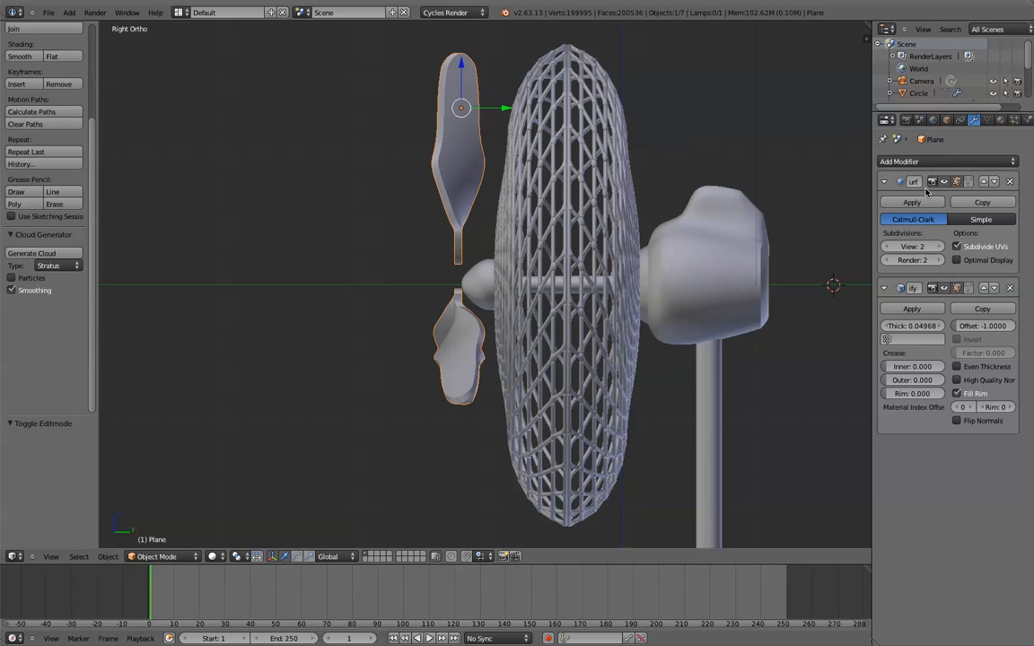
click(911, 202)
click(912, 202)
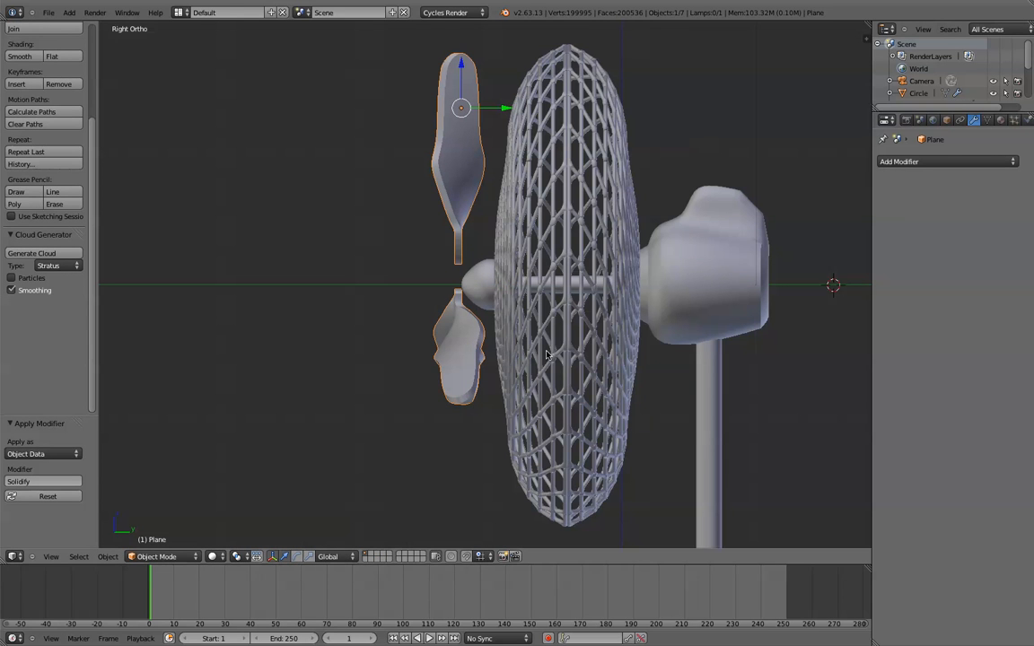
middle_drag(467, 316, 649, 324)
middle_drag(500, 275, 531, 288)
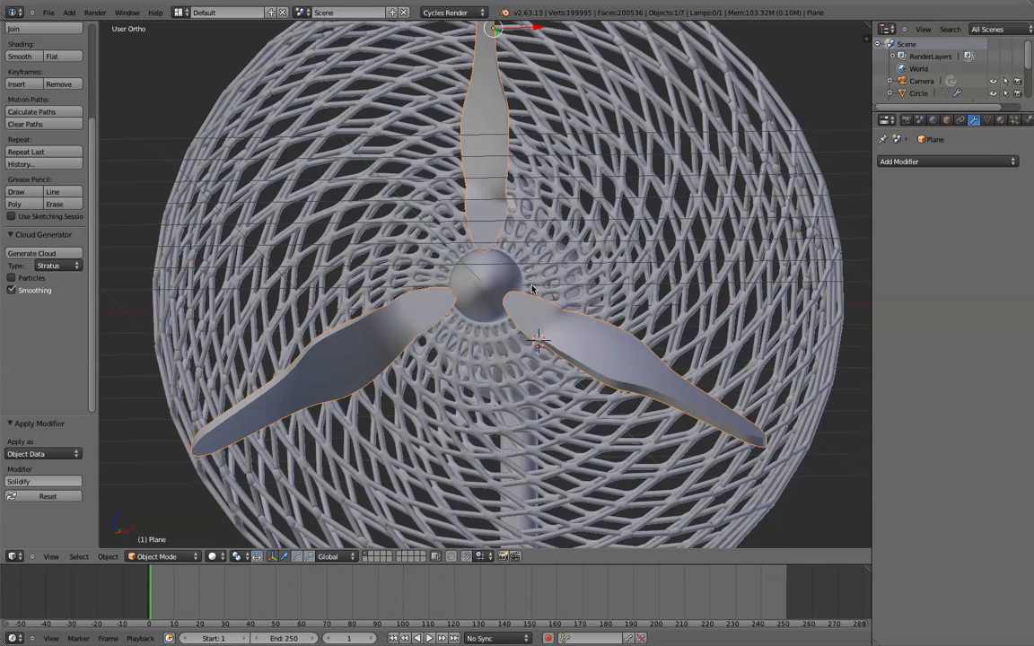
- Add a 32-vertex cylinder with radius 1 and depth 2 to the blade mesh and rotate it 90° about X
key(KP_3)
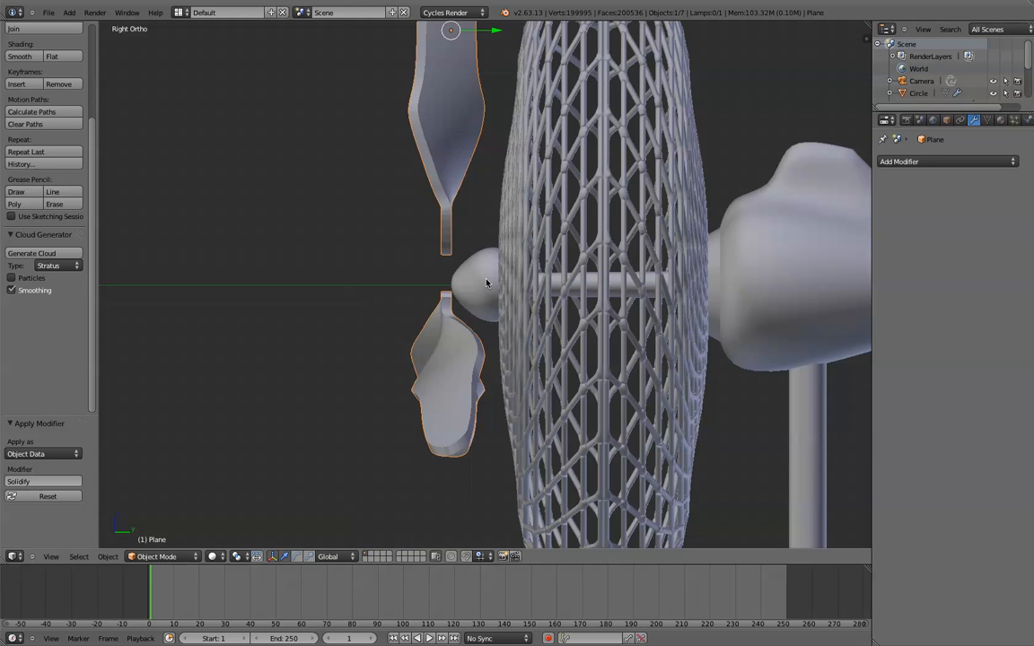
key(Tab)
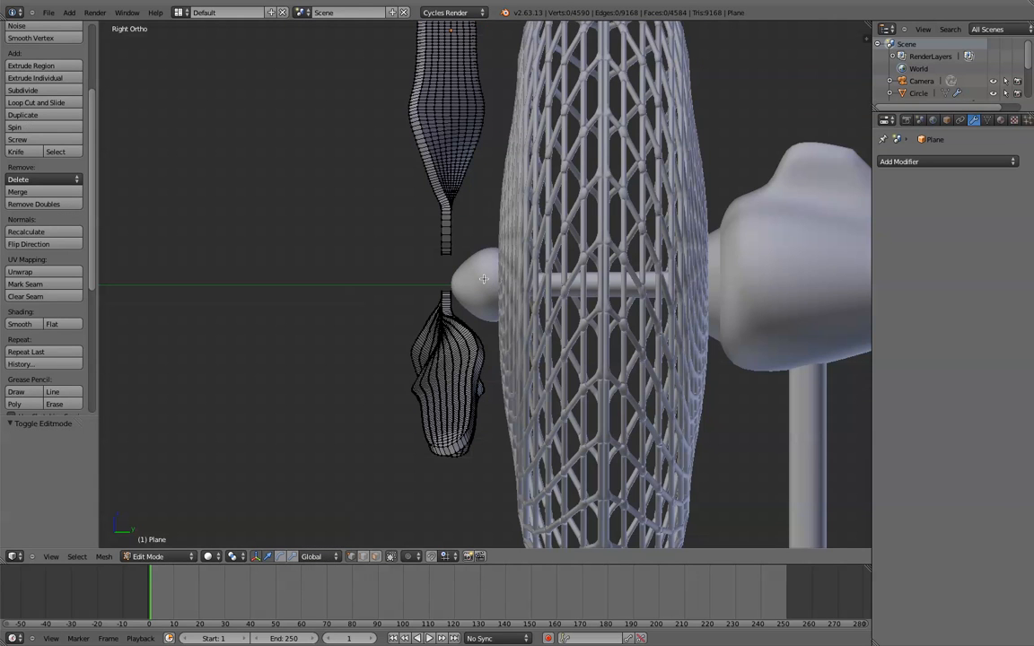
key(shift+a)
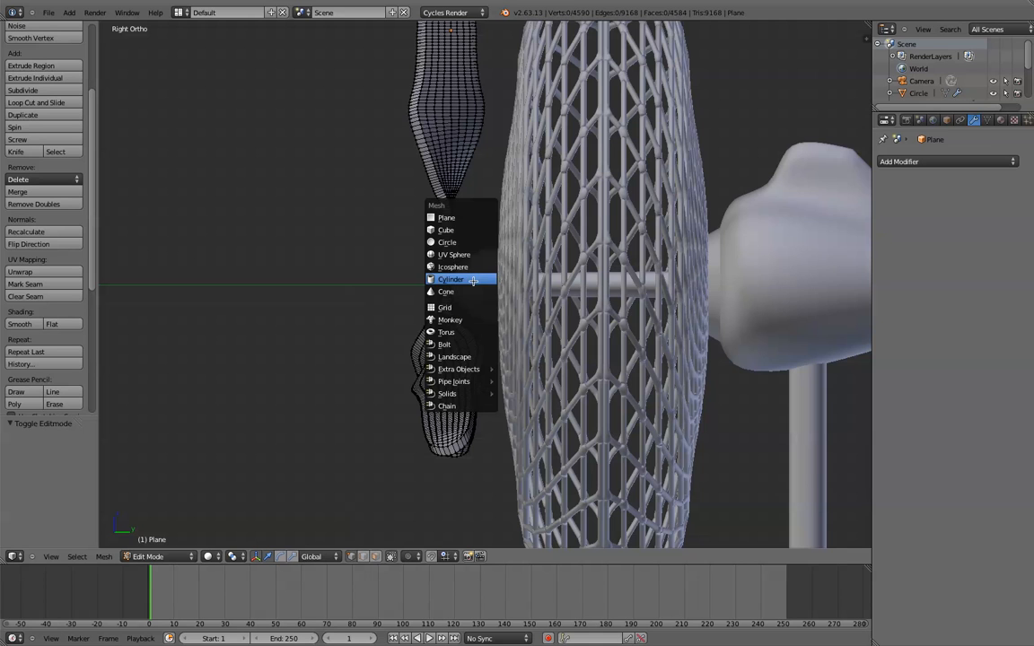
click(473, 280)
scroll(473, 282, down, 4)
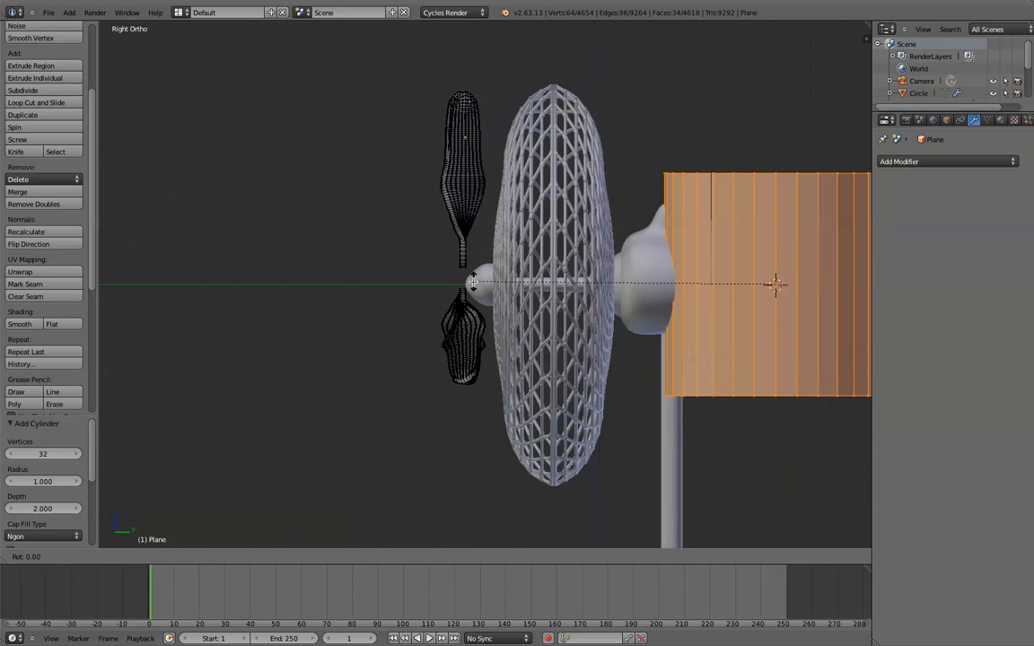
text(x90)
key(Return)
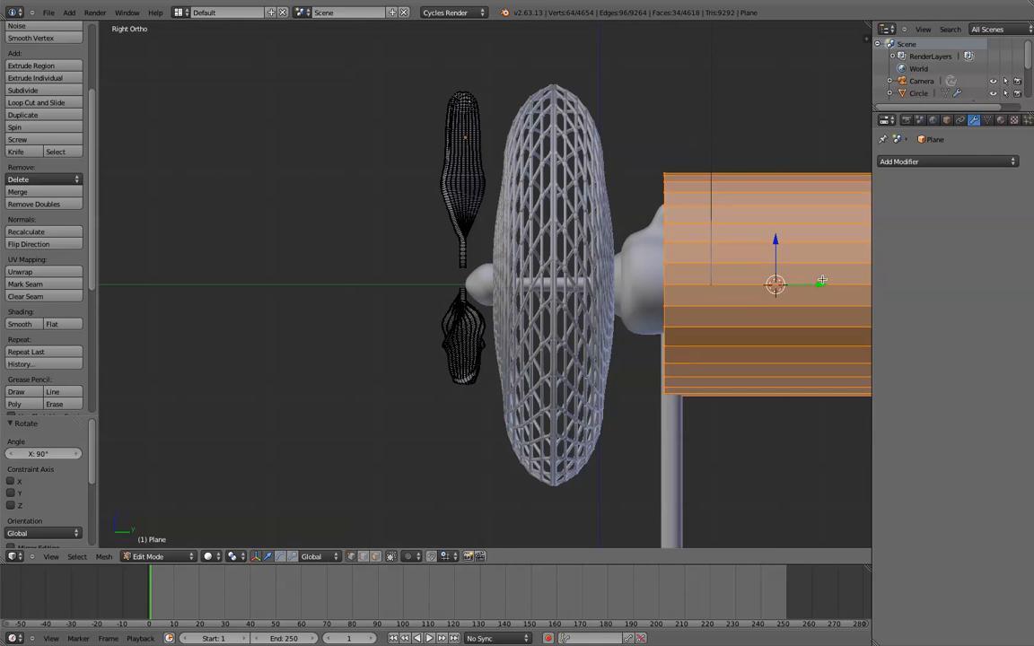
- Move the cylinder about -2.83 along Y to the blade centre and scale it to about 0.274 to form the hub
key(g)
key(y)
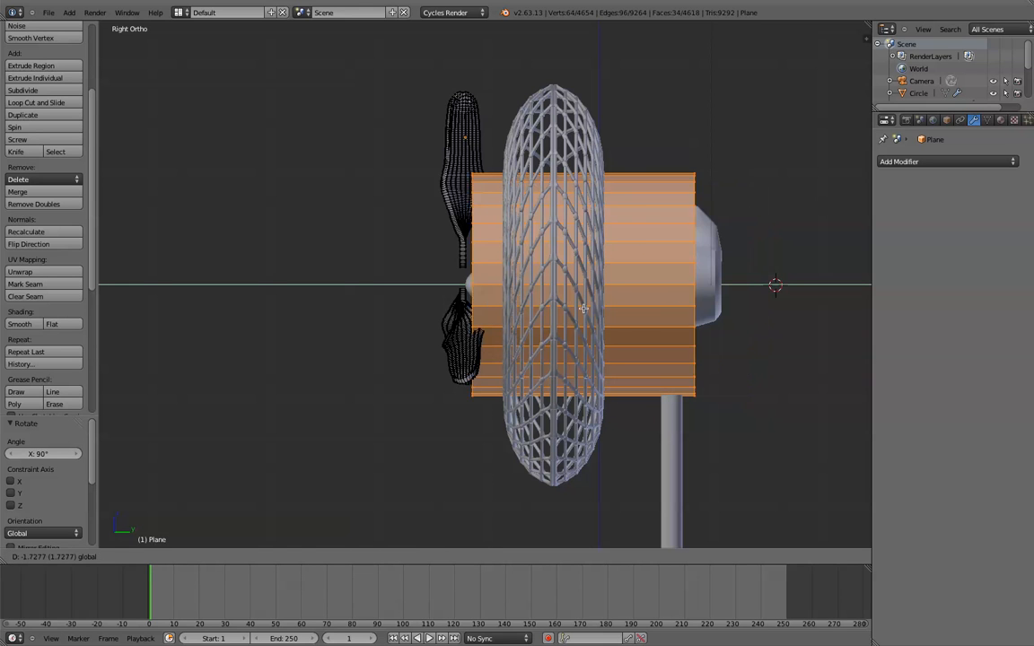
click(507, 305)
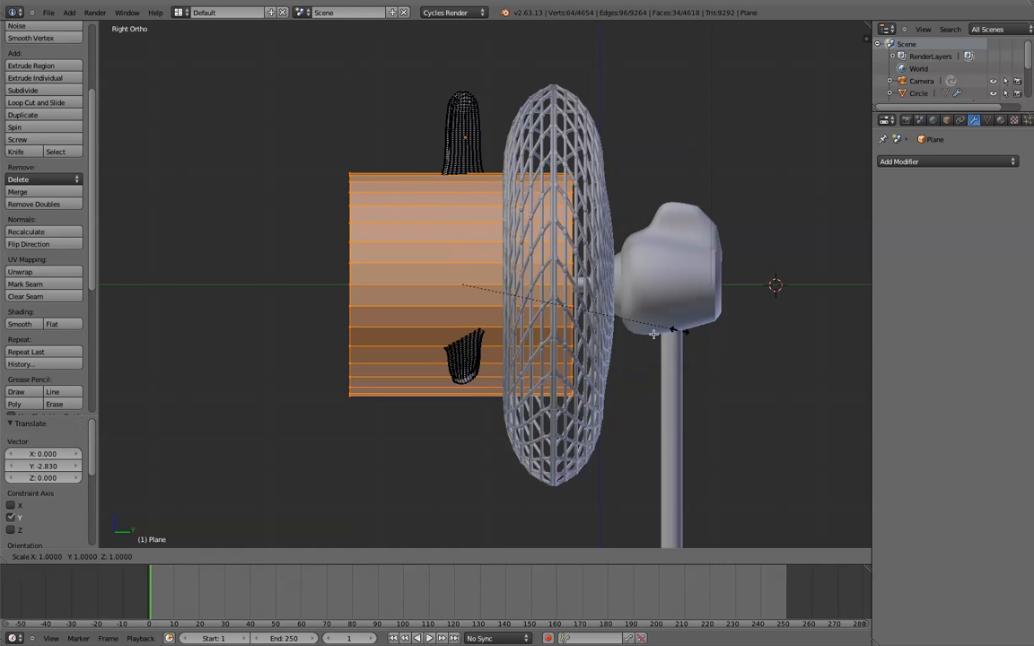
key(s)
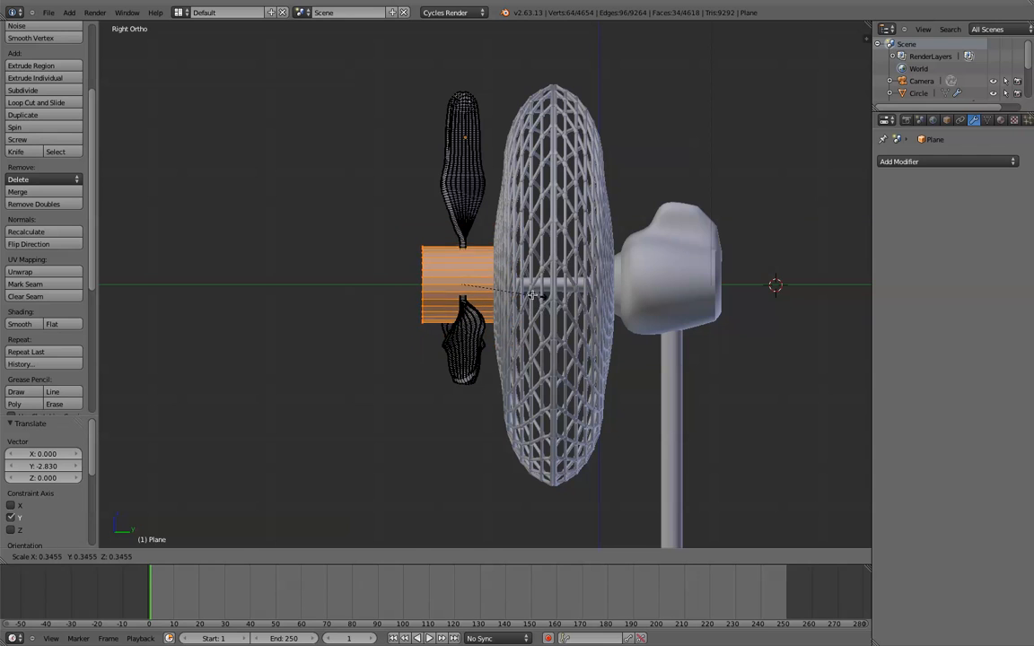
click(490, 296)
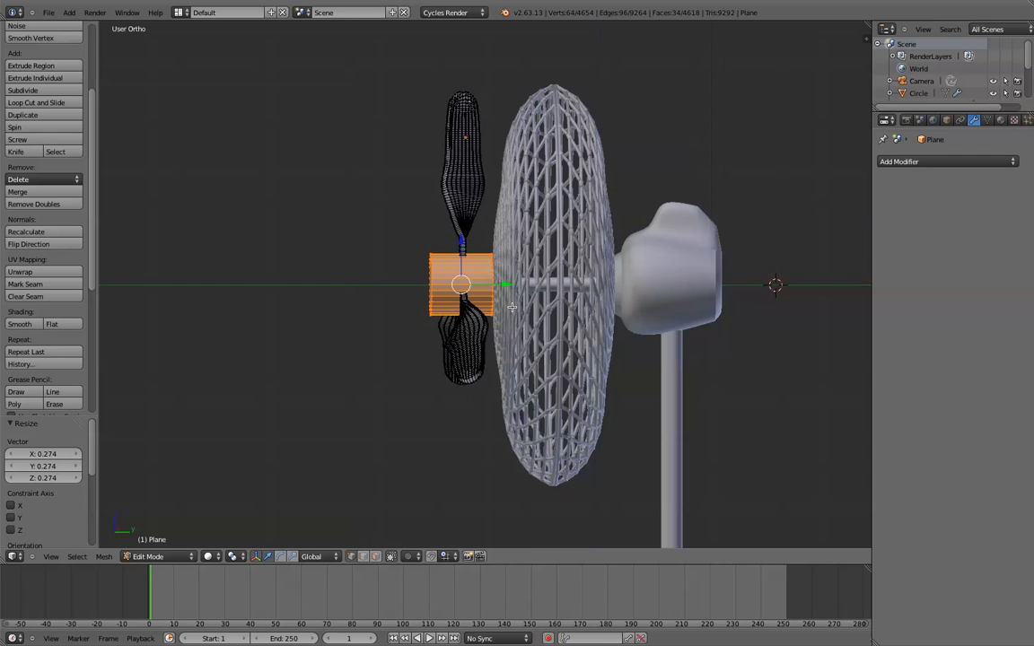
key(KP_1)
scroll(512, 306, up, 3)
scroll(511, 307, up, 1)
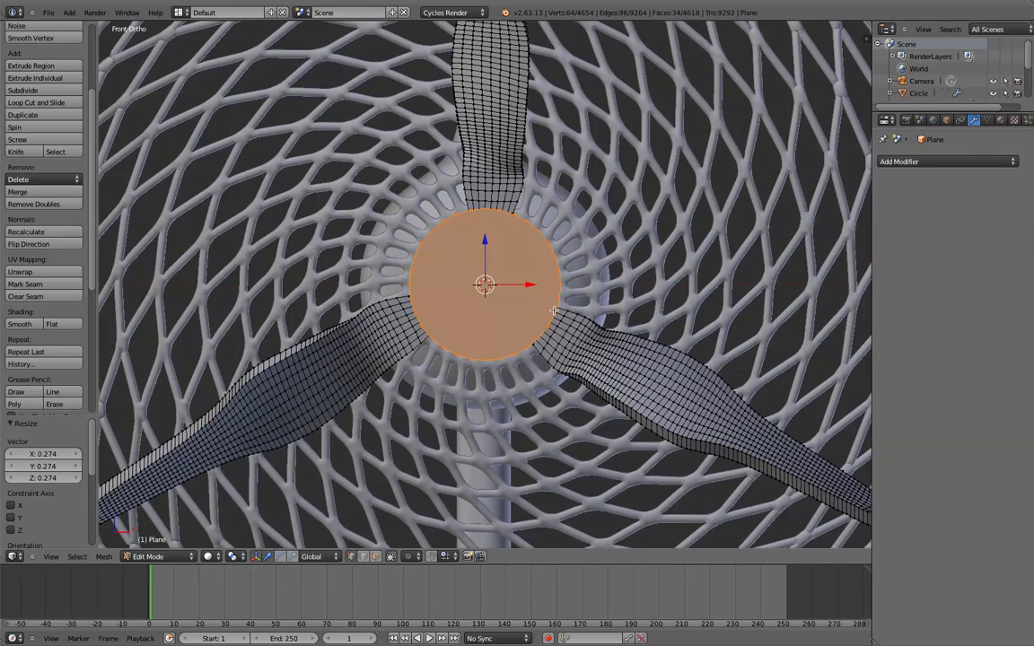
key(KP_3)
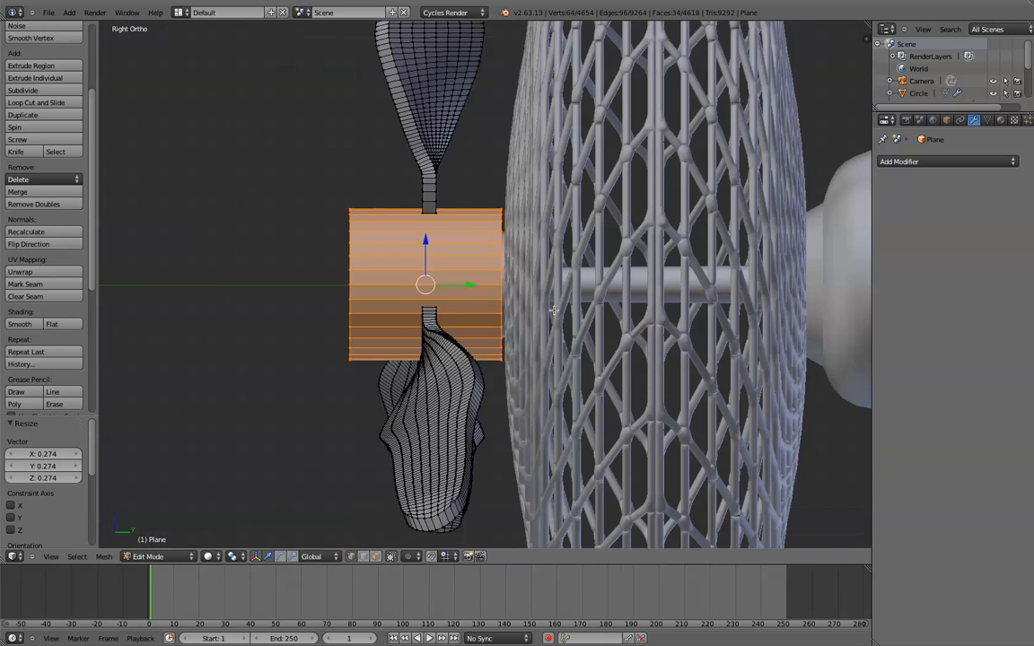
- Scale the hub cylinder to about 0.376 along Y to shorten it, and return to Object Mode
key(s)
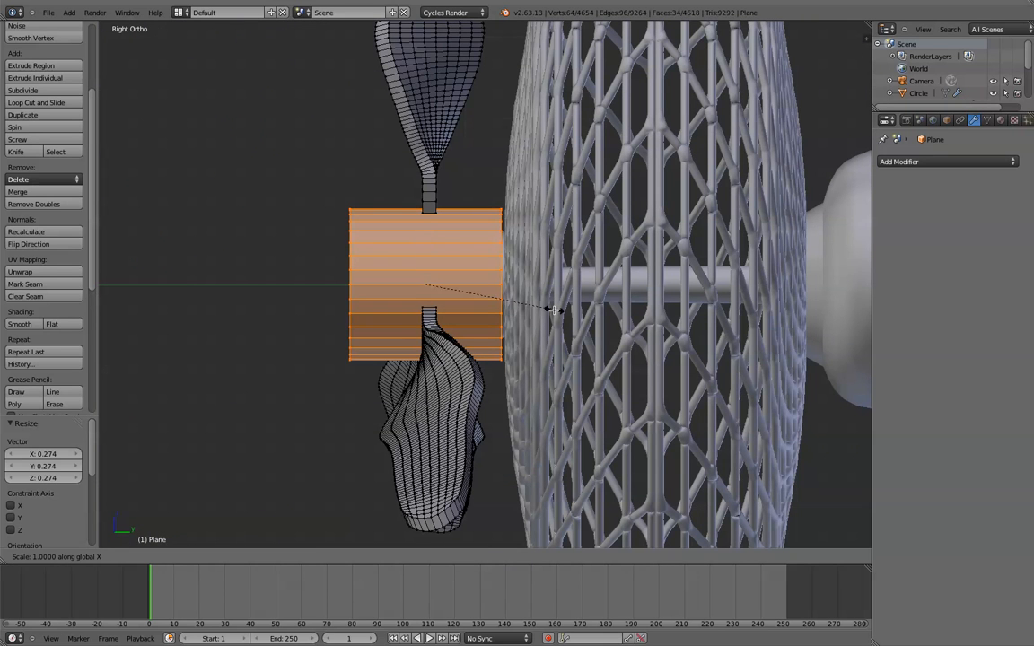
key(z)
key(y)
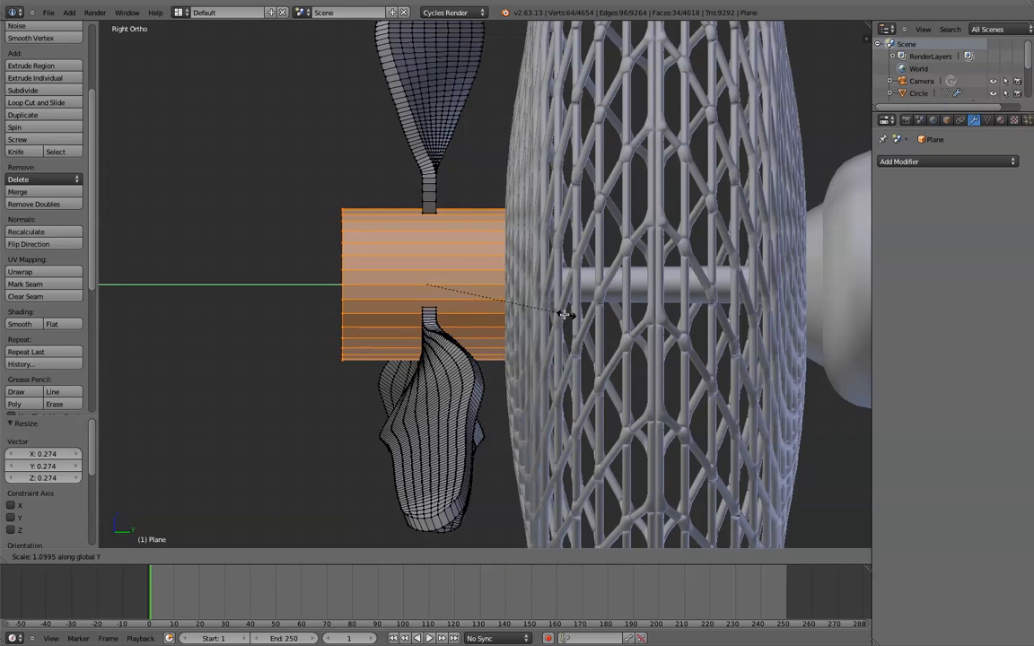
click(473, 284)
middle_drag(445, 328, 513, 347)
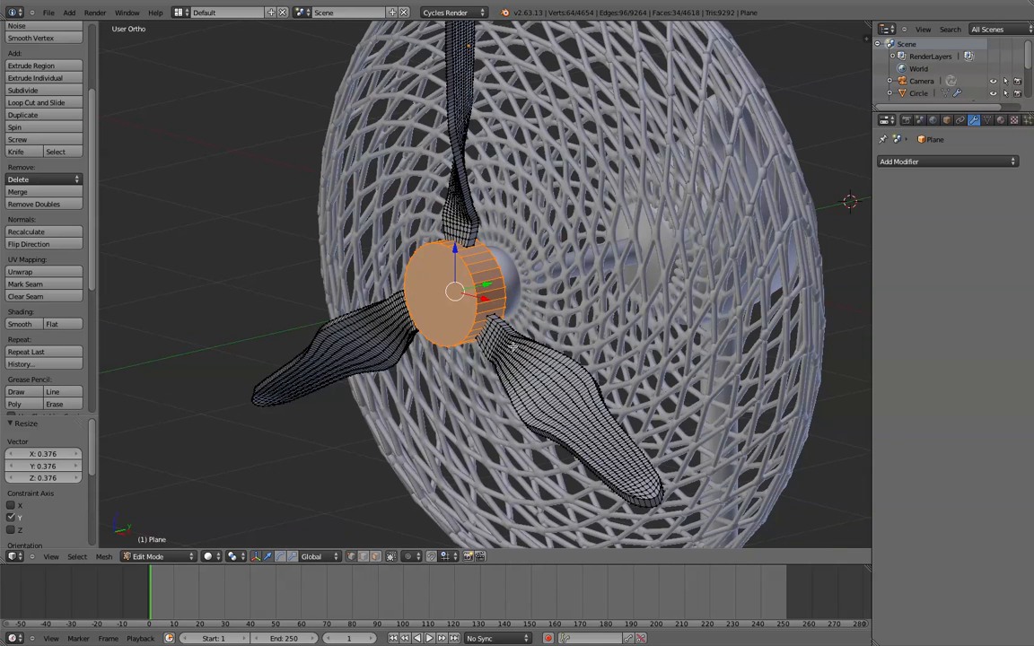
key(Tab)
- Move the blade and hub object along Y into the inside of the wire cage, and deselect everything
scroll(496, 275, down, 4)
middle_drag(524, 272, 488, 265)
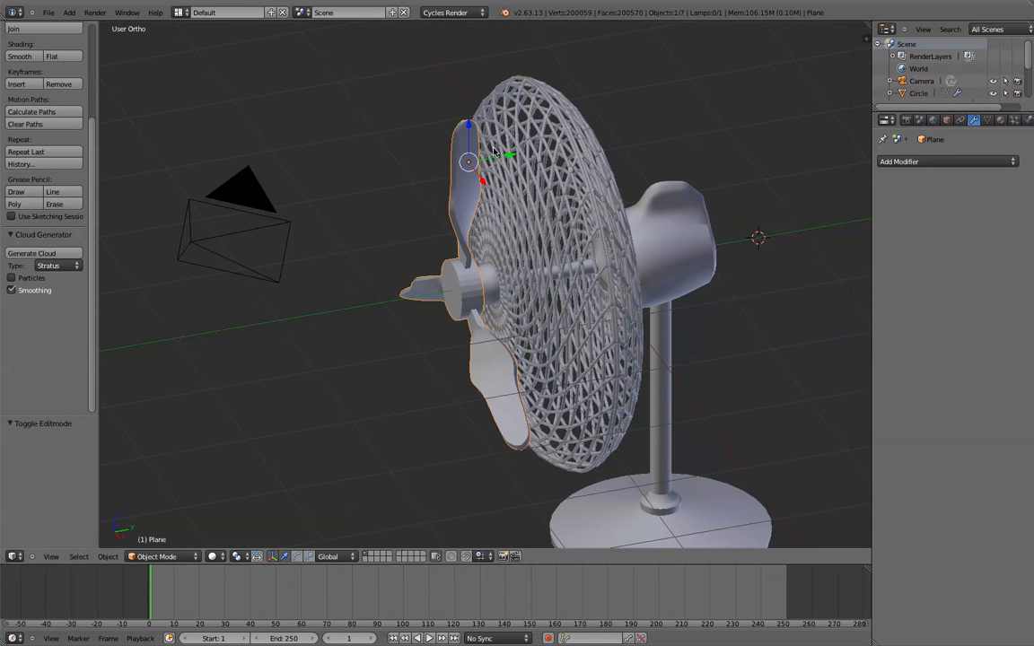
scroll(518, 162, down, 1)
middle_drag(524, 162, 497, 172)
drag(508, 177, 582, 191)
middle_drag(392, 397, 592, 359)
scroll(592, 359, up, 4)
key(a)
- Examine the fan in perspective from front, back and close up to check how the blades sit inside the cage
scroll(582, 352, down, 3)
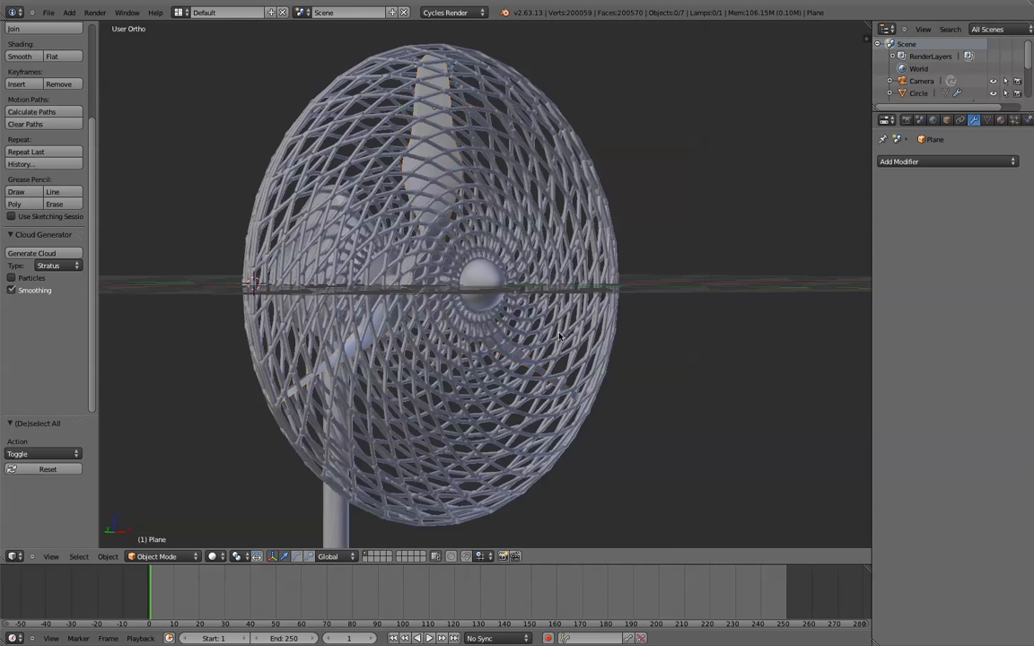
middle_drag(543, 318, 553, 371)
key(KP_5)
scroll(553, 371, up, 4)
middle_drag(618, 356, 448, 334)
scroll(500, 342, up, 1)
scroll(489, 350, down, 6)
scroll(588, 331, up, 4)
scroll(667, 315, down, 4)
scroll(639, 323, up, 5)
scroll(451, 331, up, 4)
scroll(451, 331, down, 6)
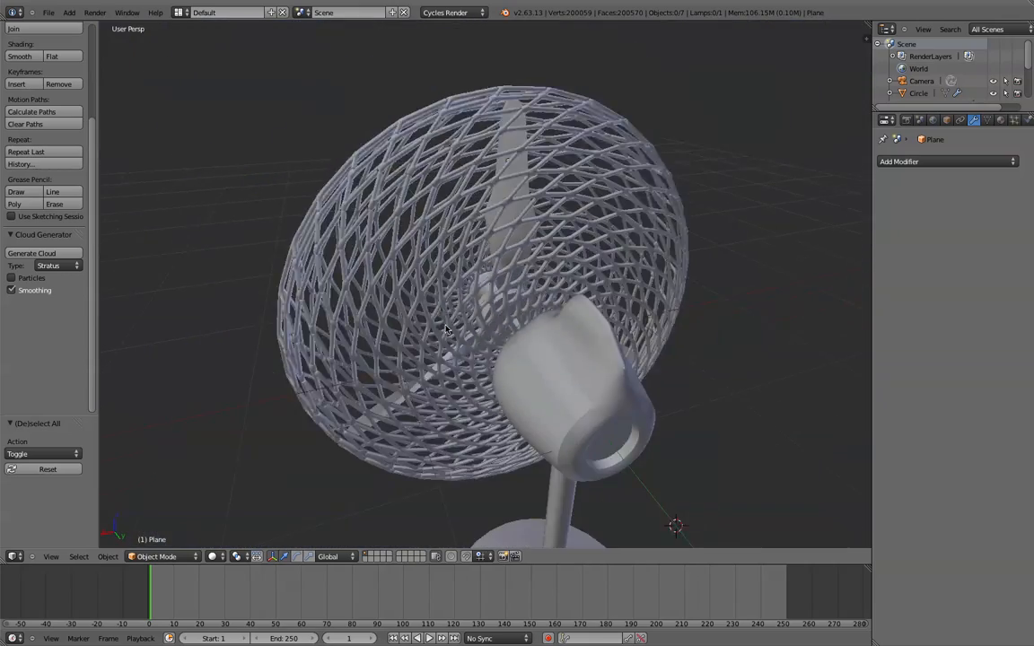
middle_drag(619, 453, 616, 311)
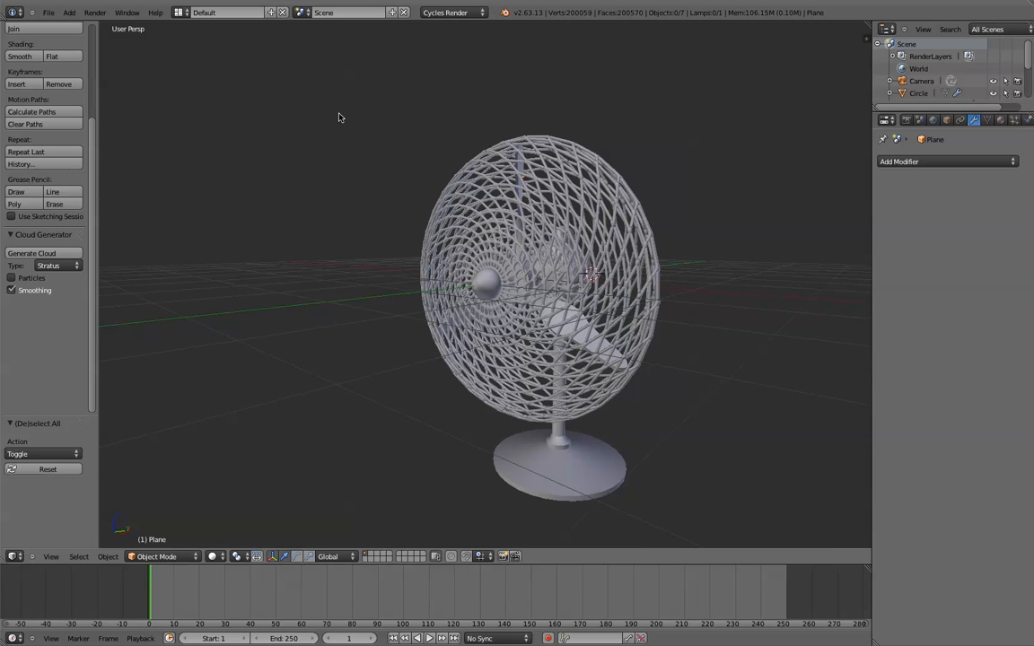
- Preview the fan in Rendered viewport shading and return the viewport to Solid shading
click(125, 15)
click(213, 556)
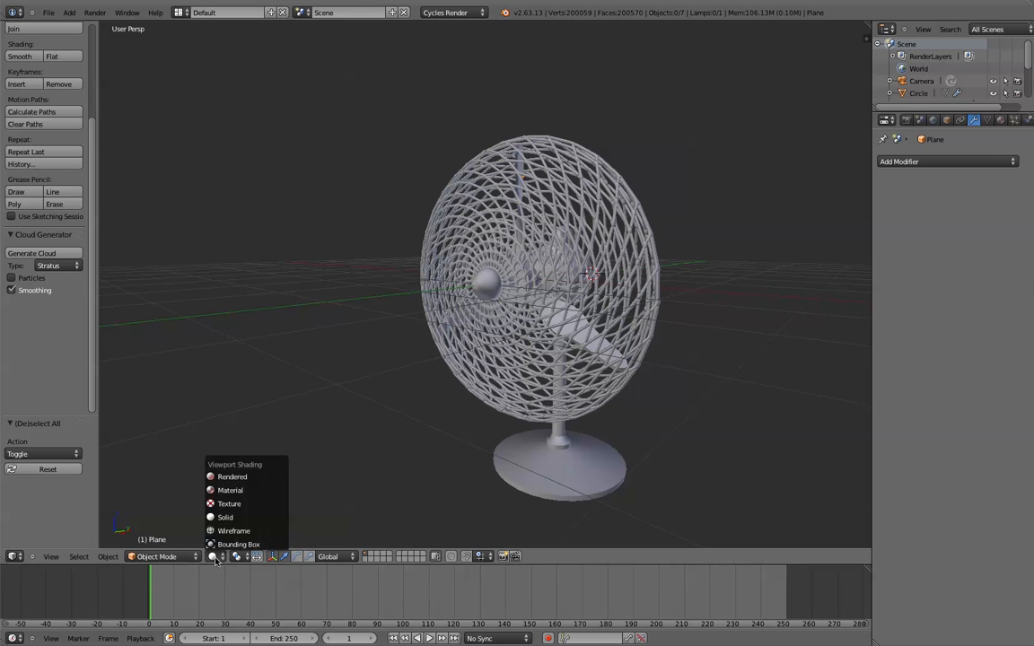
click(246, 483)
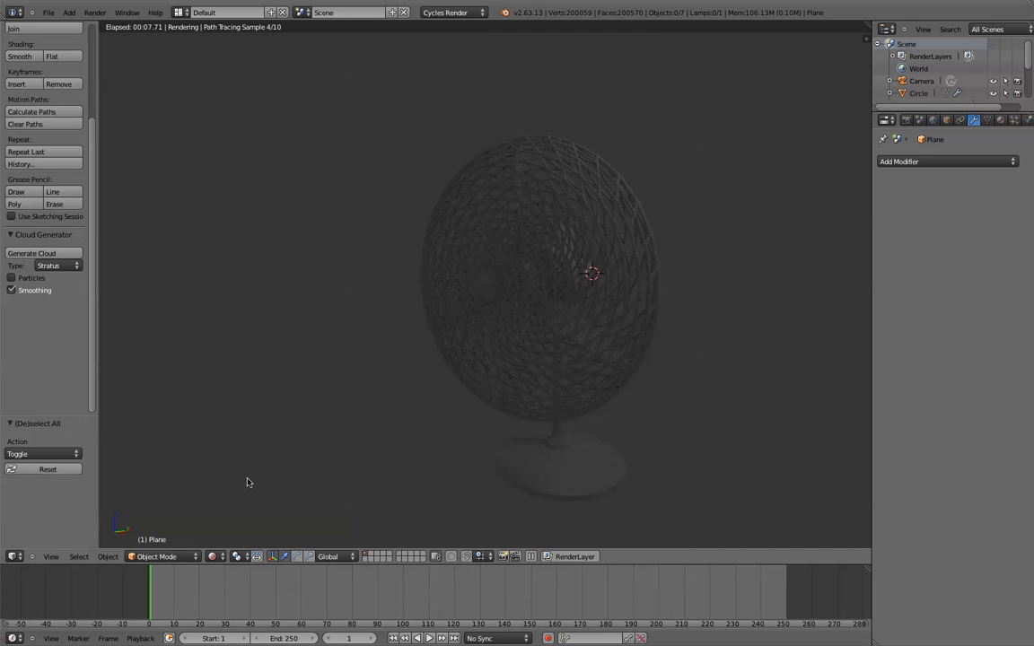
middle_drag(248, 483, 591, 320)
key(z)
scroll(592, 314, down, 4)
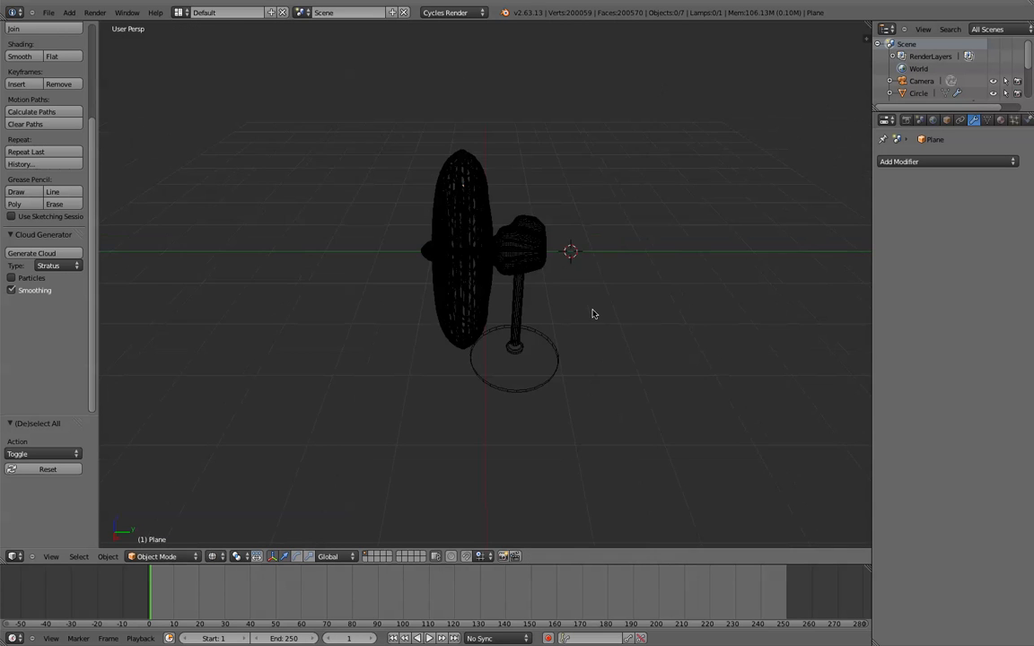
key(z)
- Shade the blade and hub object smooth and add an Edge Split modifier to it
scroll(593, 314, up, 2)
scroll(592, 314, up, 5)
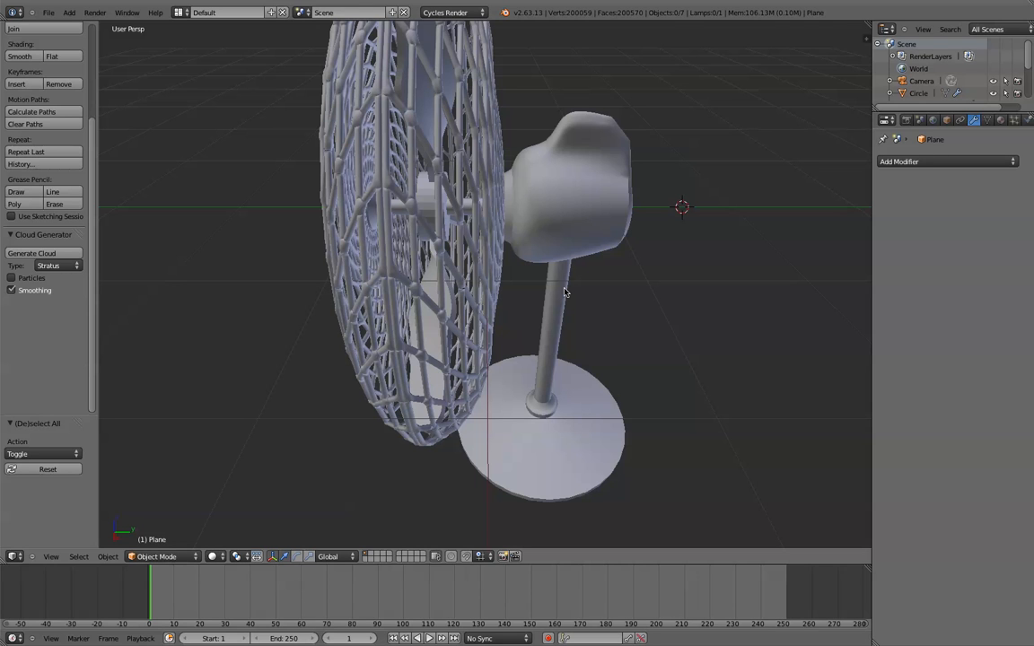
right_click(440, 334)
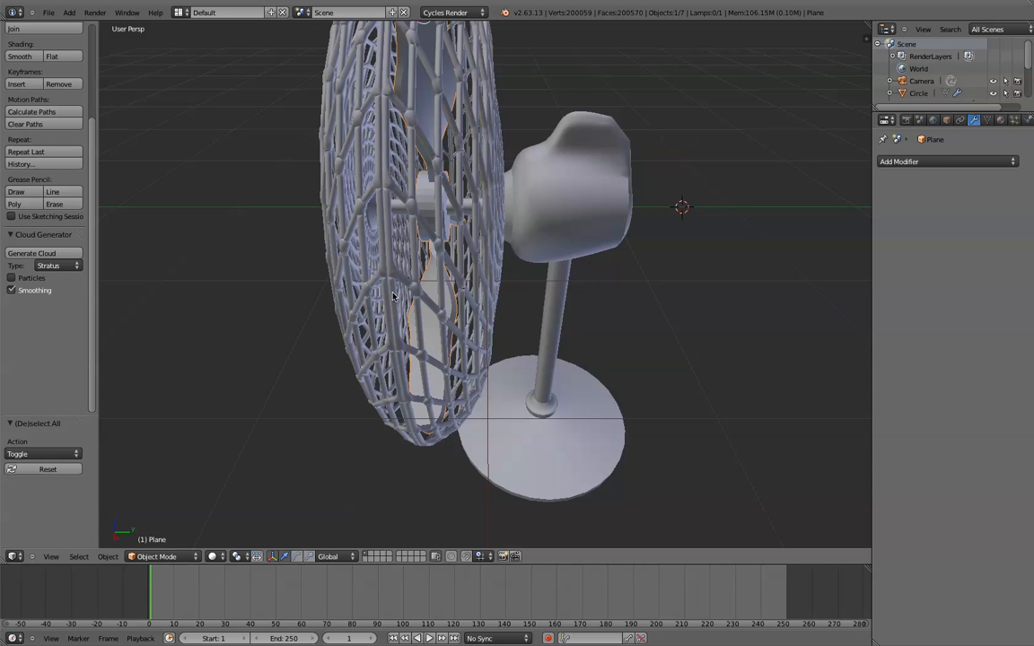
click(32, 58)
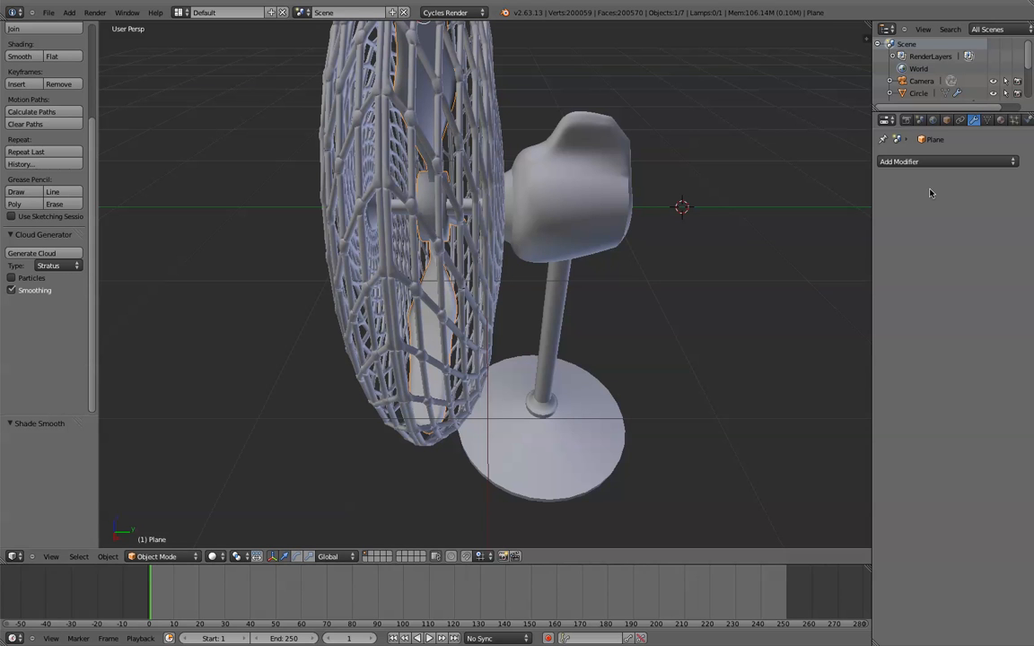
click(927, 164)
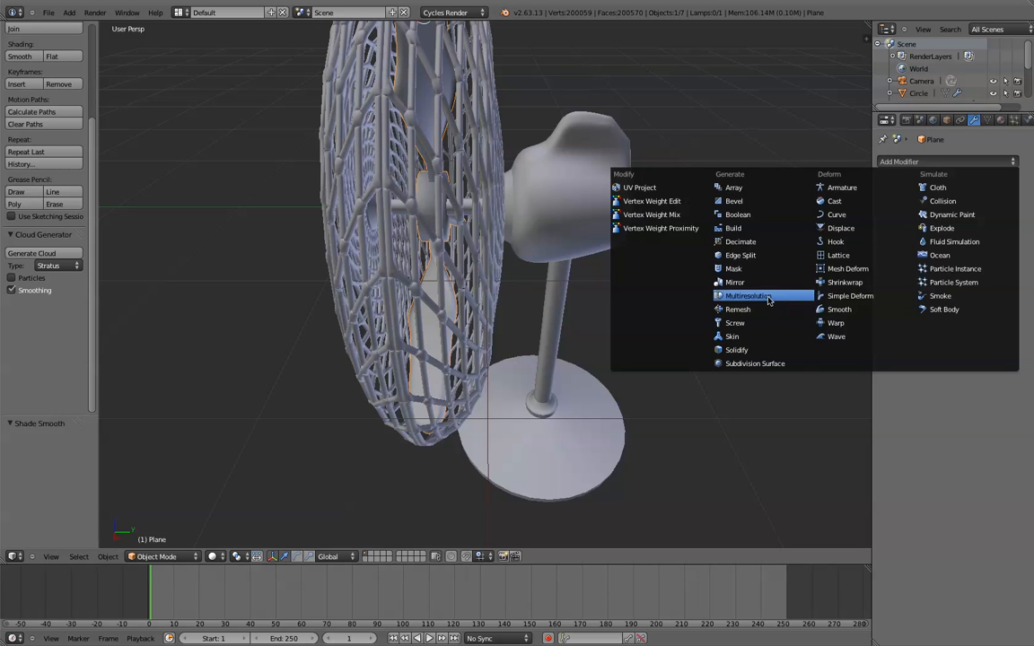
click(773, 257)
middle_drag(635, 358, 730, 304)
scroll(731, 304, up, 2)
scroll(729, 305, down, 6)
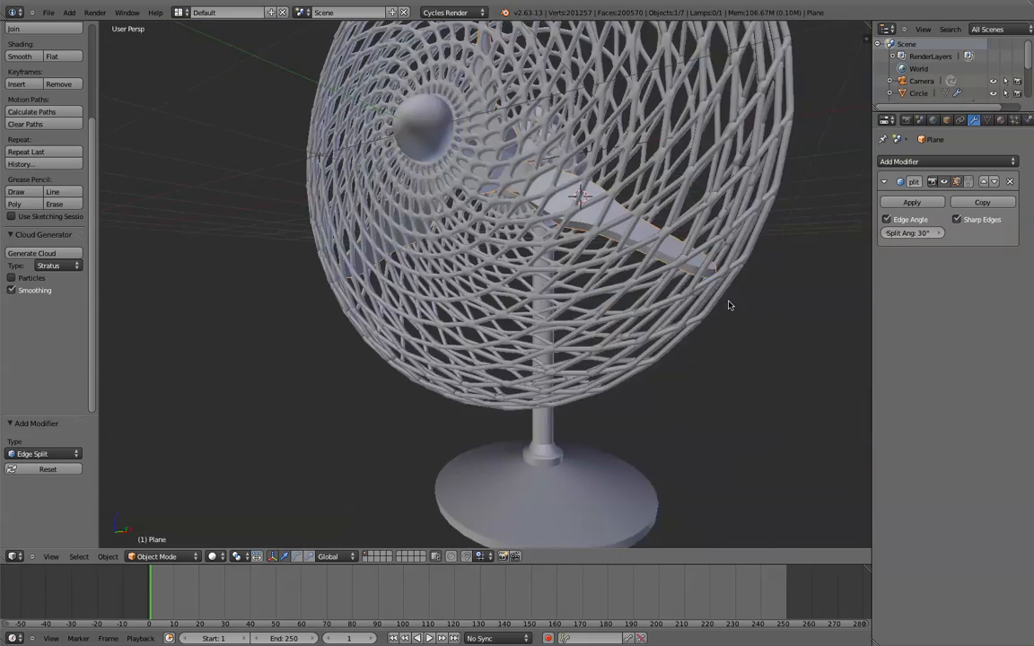
- Set the pivot point to the 3D cursor and try spinning the blades around it in the front orthographic view
key(KP_1)
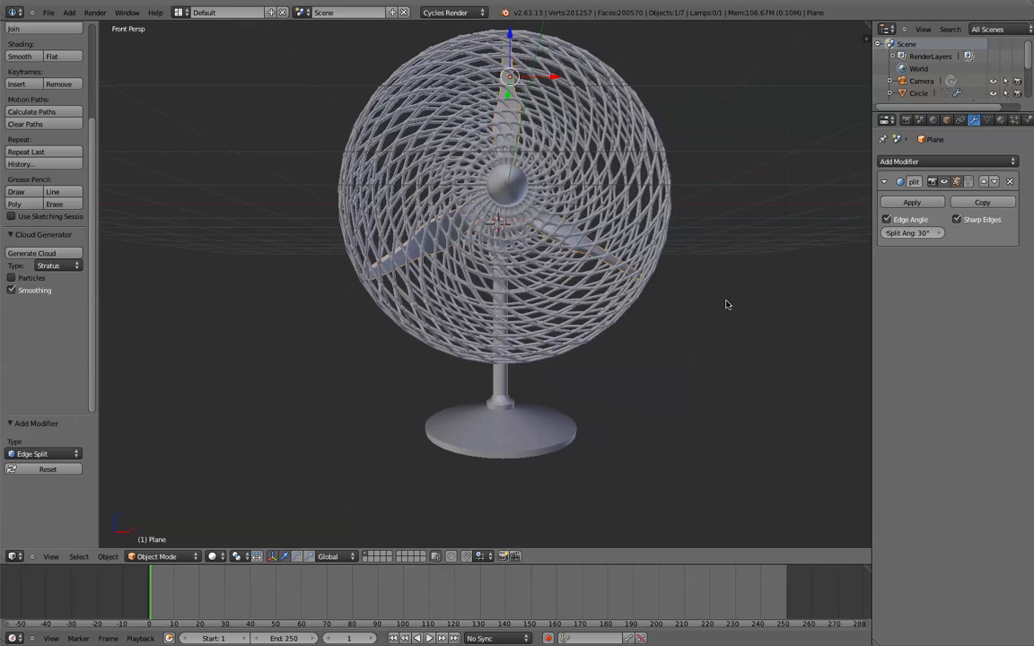
scroll(549, 294, up, 2)
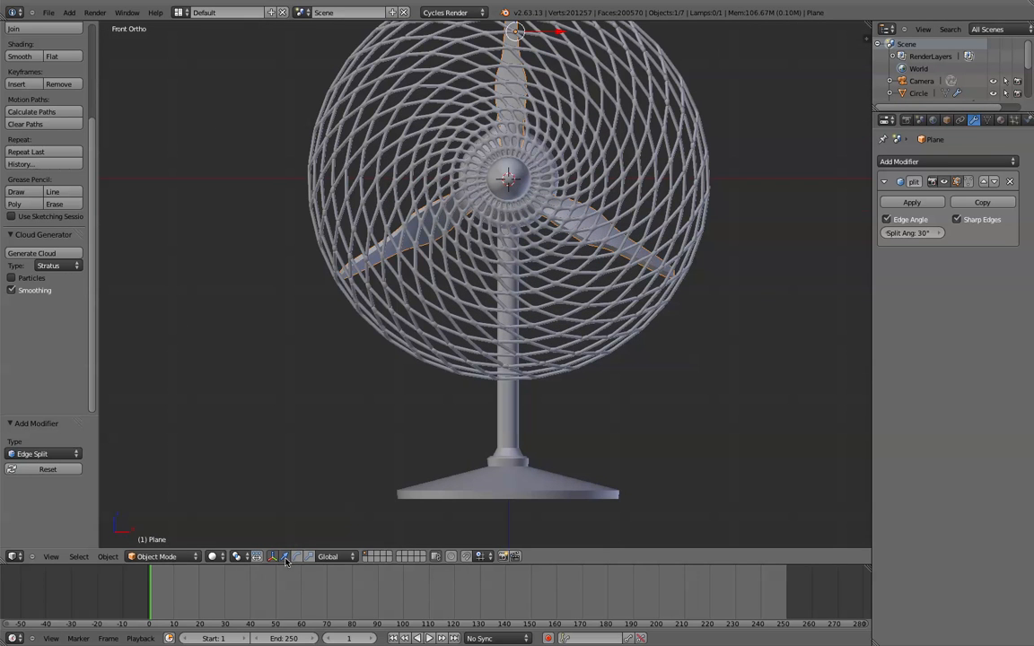
click(237, 557)
click(265, 504)
click(228, 557)
click(269, 528)
key(r)
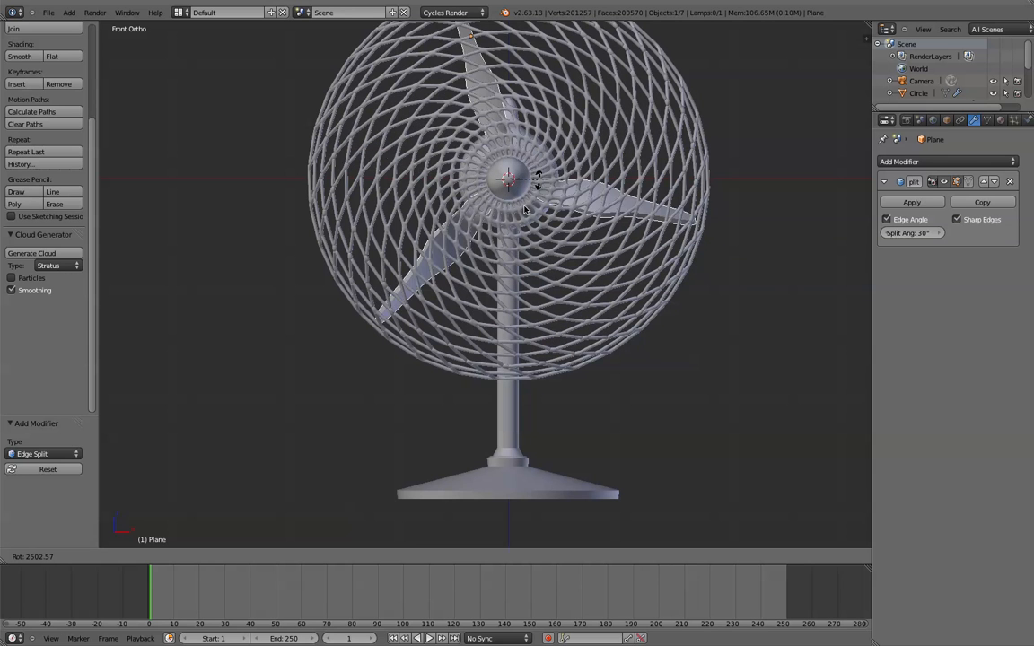
right_click(697, 482)
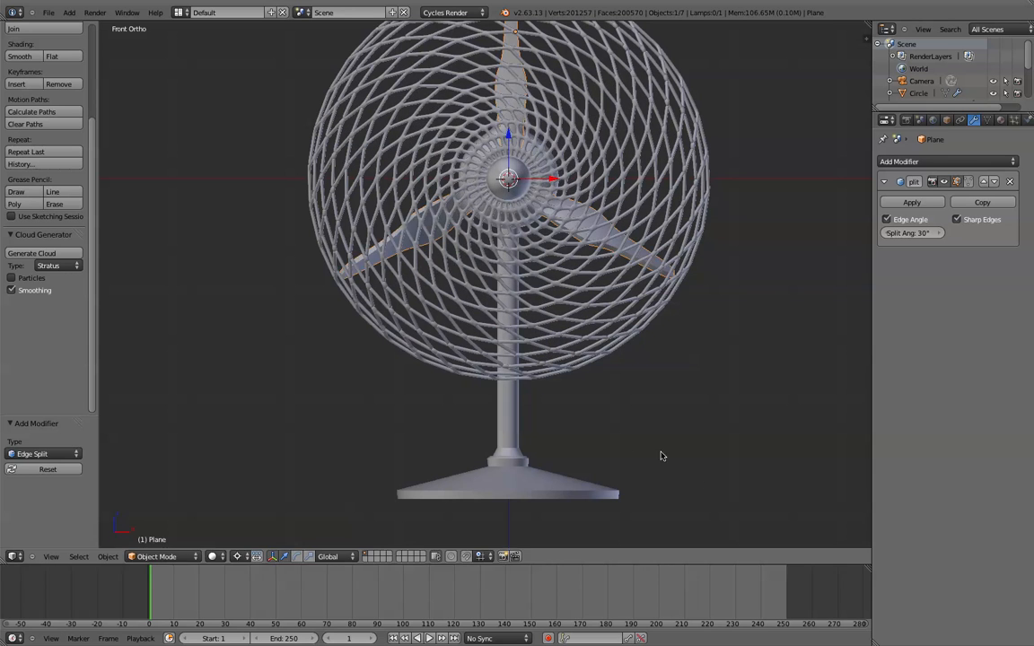
- Inspect the assembled fan's cage, motor housing and stand from the sides and rear
scroll(607, 362, down, 1)
scroll(606, 361, down, 2)
middle_drag(611, 351, 447, 399)
scroll(473, 376, up, 4)
scroll(660, 277, down, 1)
middle_drag(633, 275, 413, 247)
middle_drag(512, 260, 843, 300)
scroll(746, 272, up, 2)
scroll(745, 274, down, 3)
middle_drag(745, 271, 634, 269)
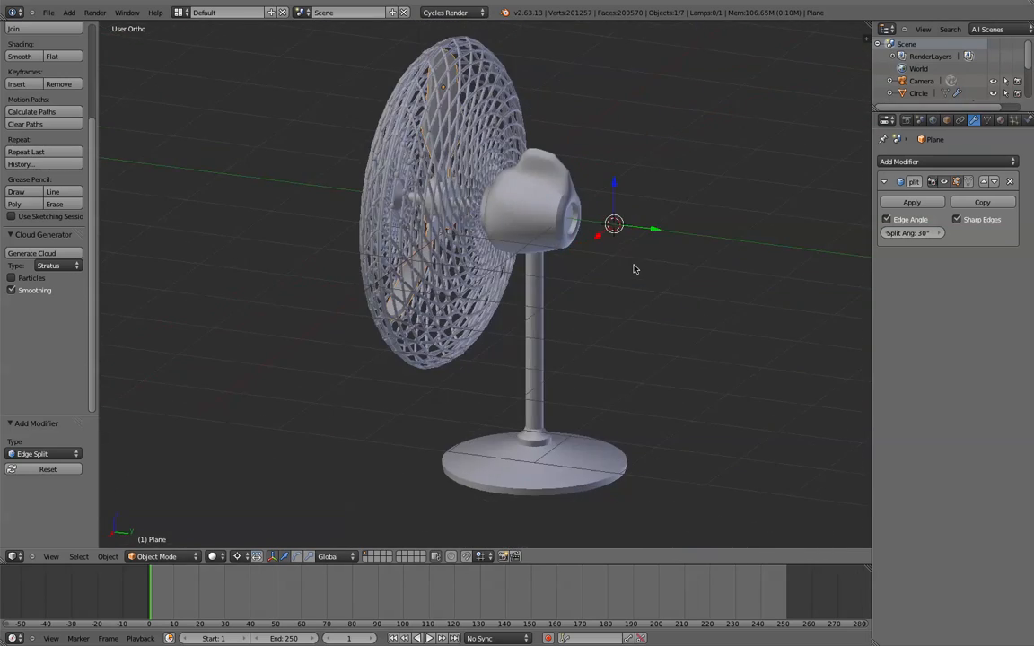
- Add a Bezier curve at the 3D cursor behind the fan and rotate it 90° in the top view
key(KP_7)
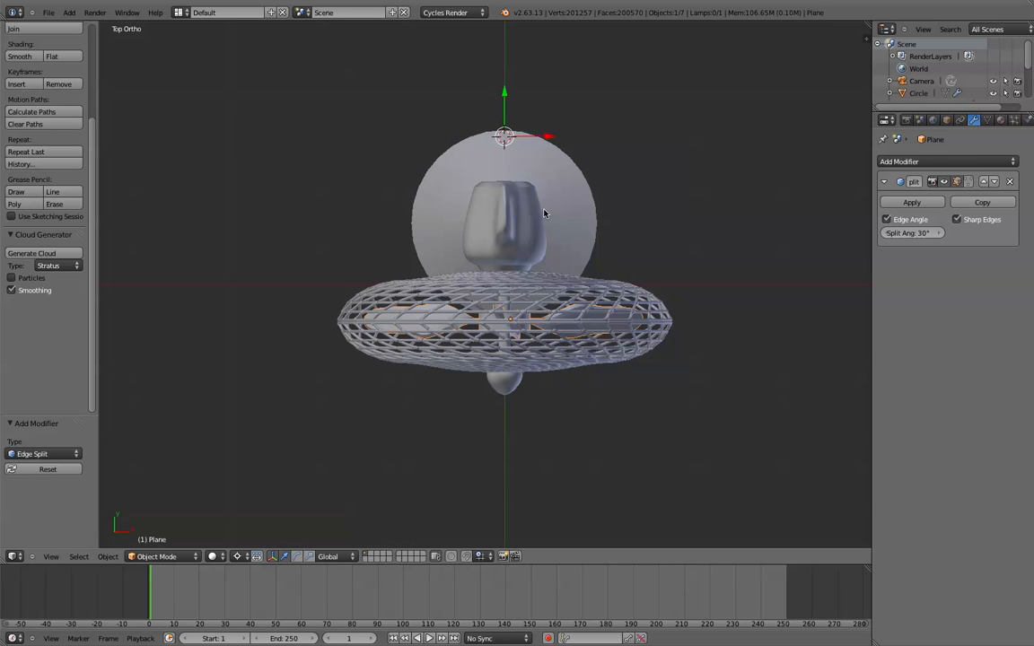
key(shift+a)
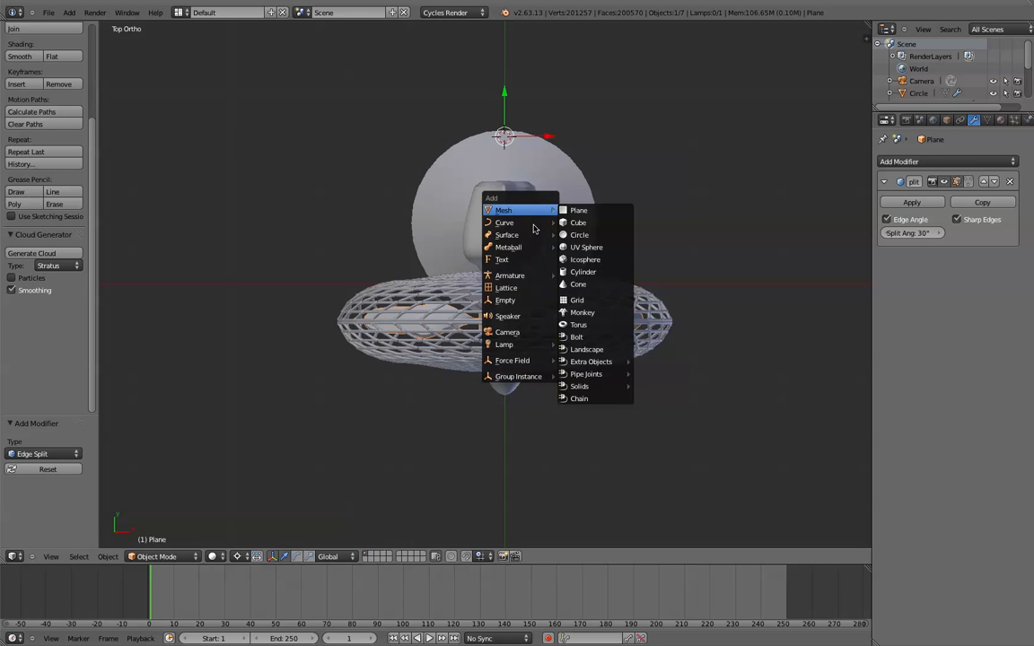
mouse_move(534, 223)
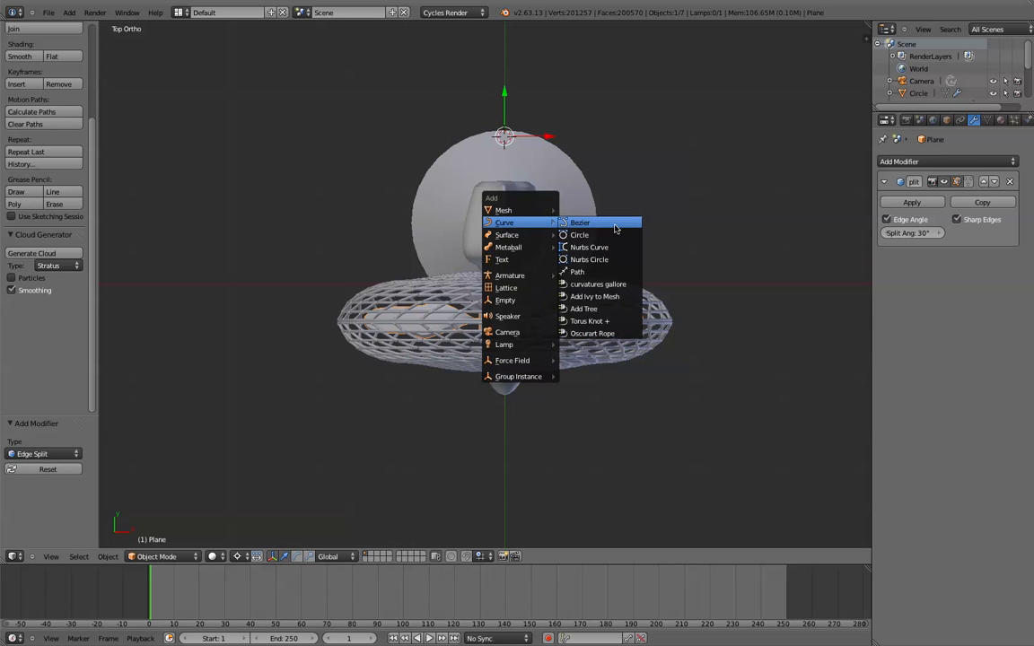
click(611, 223)
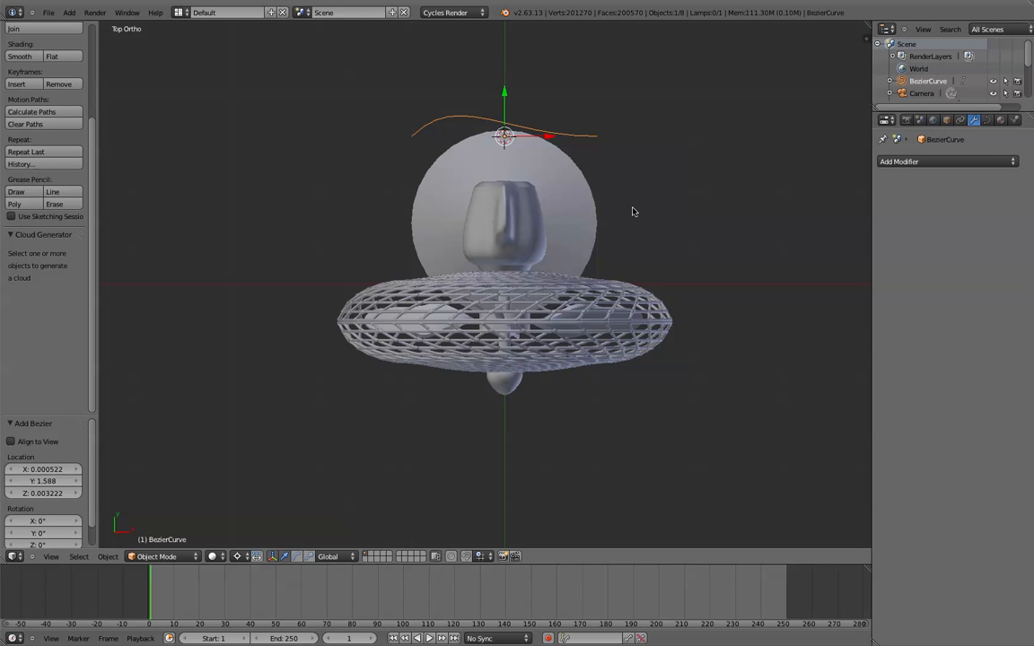
text(r90)
key(Return)
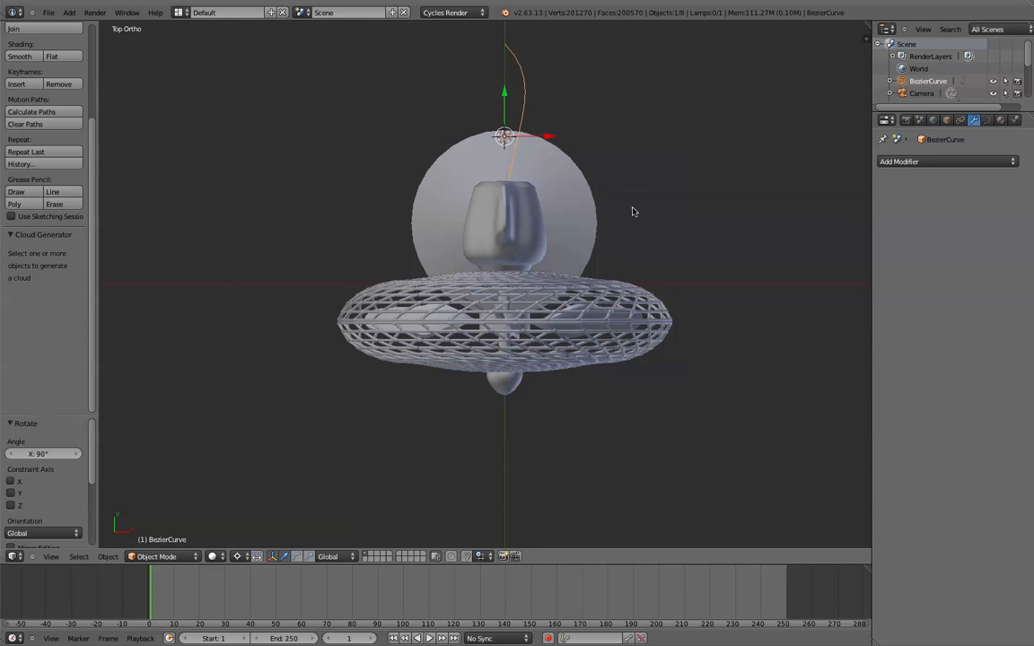
- Move the Bezier curve about 0.977 along Y, away from the fan
middle_drag(634, 203, 504, 279)
key(KP_7)
scroll(505, 279, up, 3)
drag(440, 205, 492, 49)
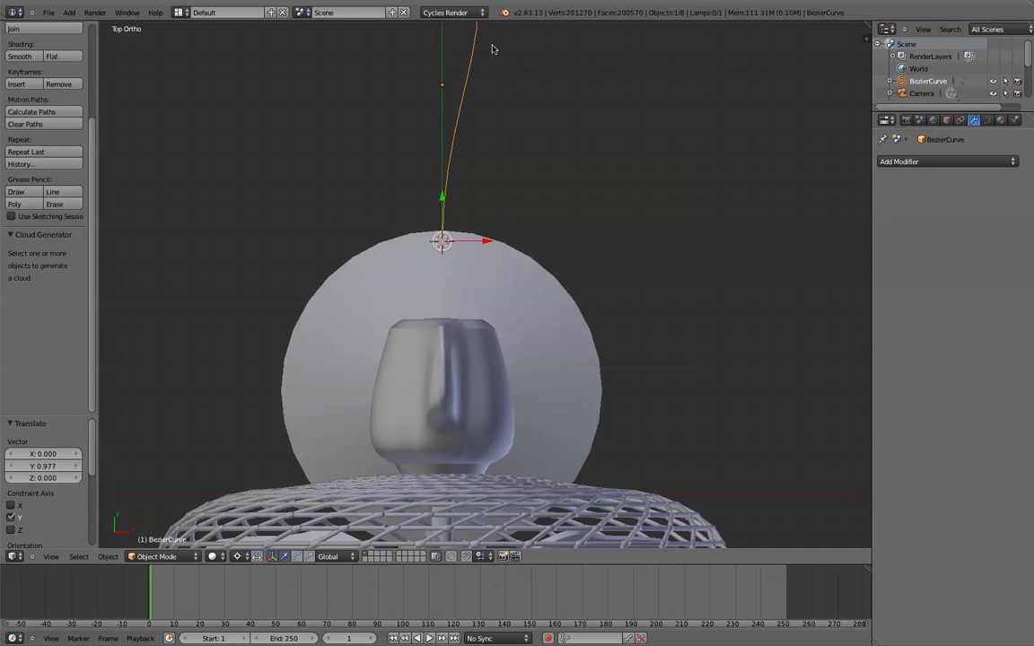
- Lower the Bezier curve by about 2.857 along Z to the level of the fan's base in the side view
key(KP_3)
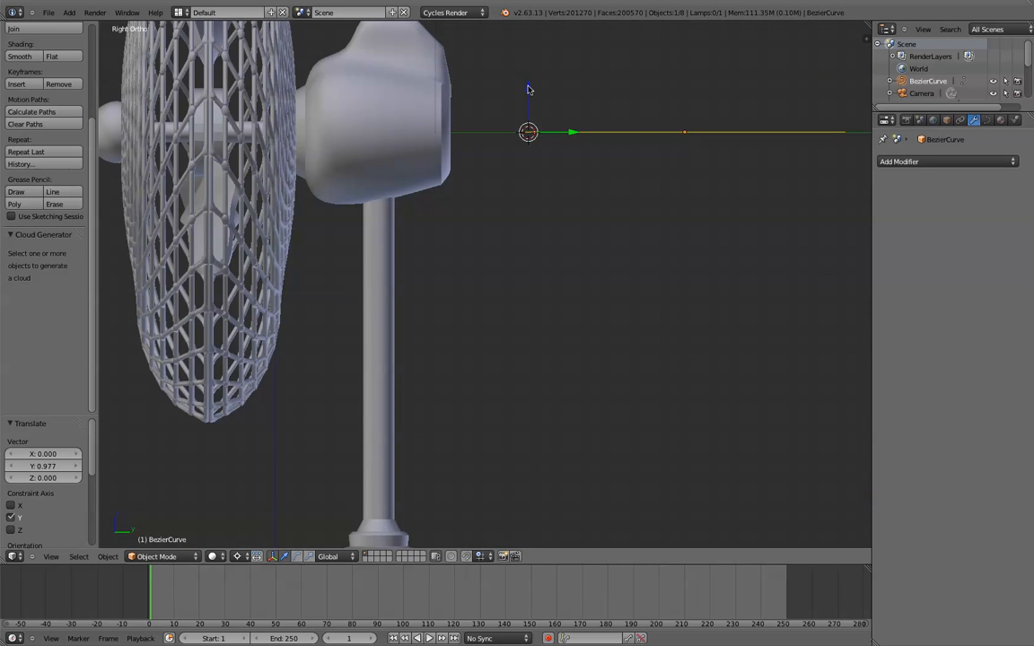
scroll(535, 255, down, 4)
shift+middle_drag(538, 254, 509, 166)
scroll(509, 162, up, 2)
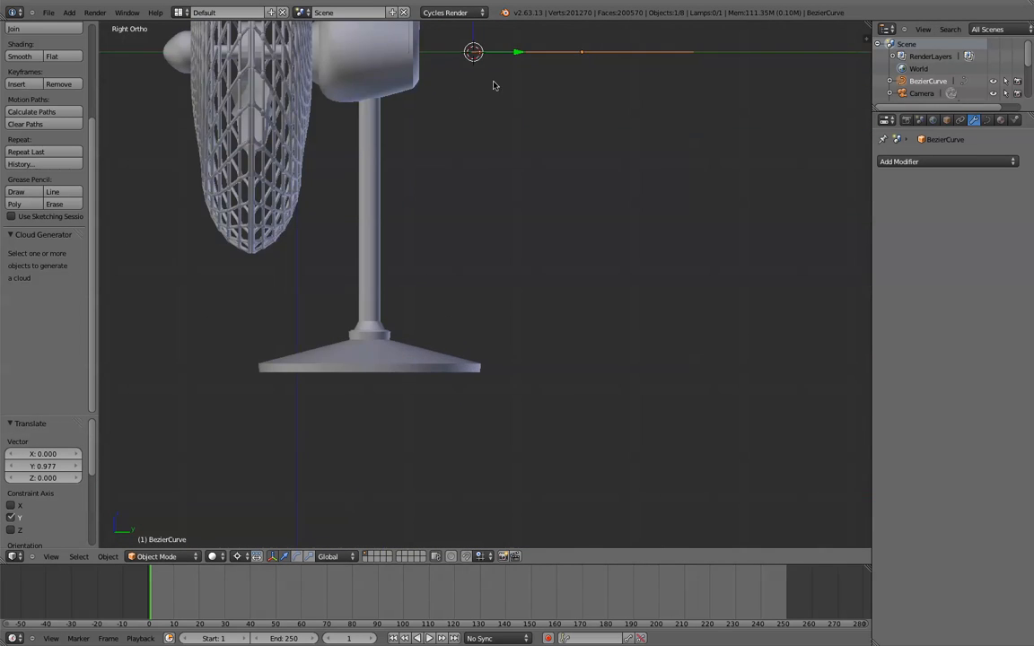
key(g)
key(z)
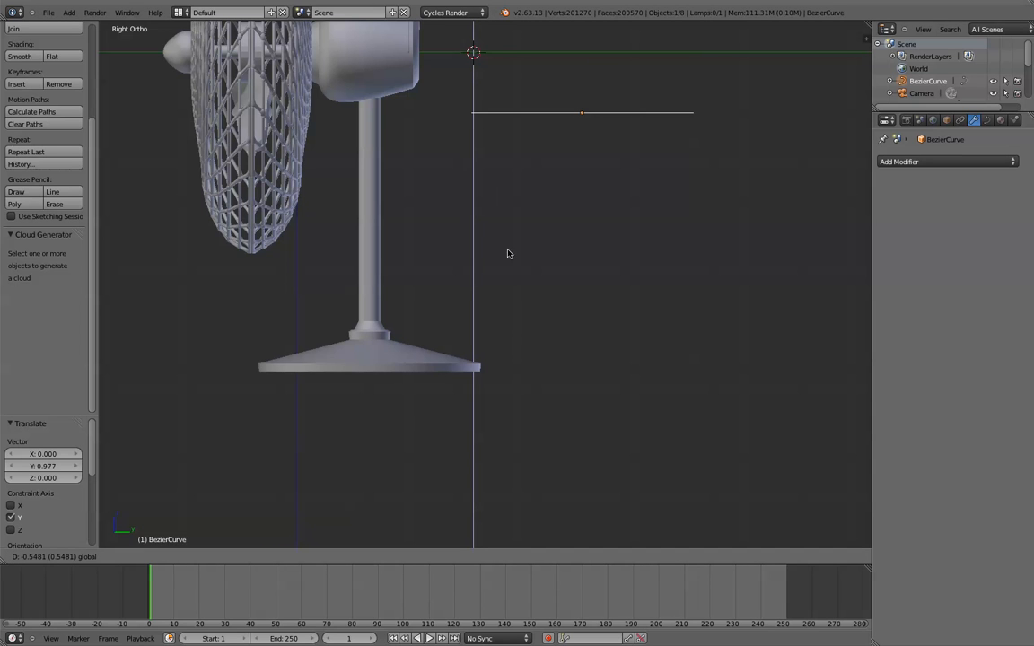
click(505, 357)
- Add a Bezier circle at the 3D cursor and rename the object "curve profile"
scroll(571, 300, down, 1)
middle_drag(571, 300, 542, 357)
scroll(545, 353, up, 3)
key(shift+a)
mouse_move(552, 346)
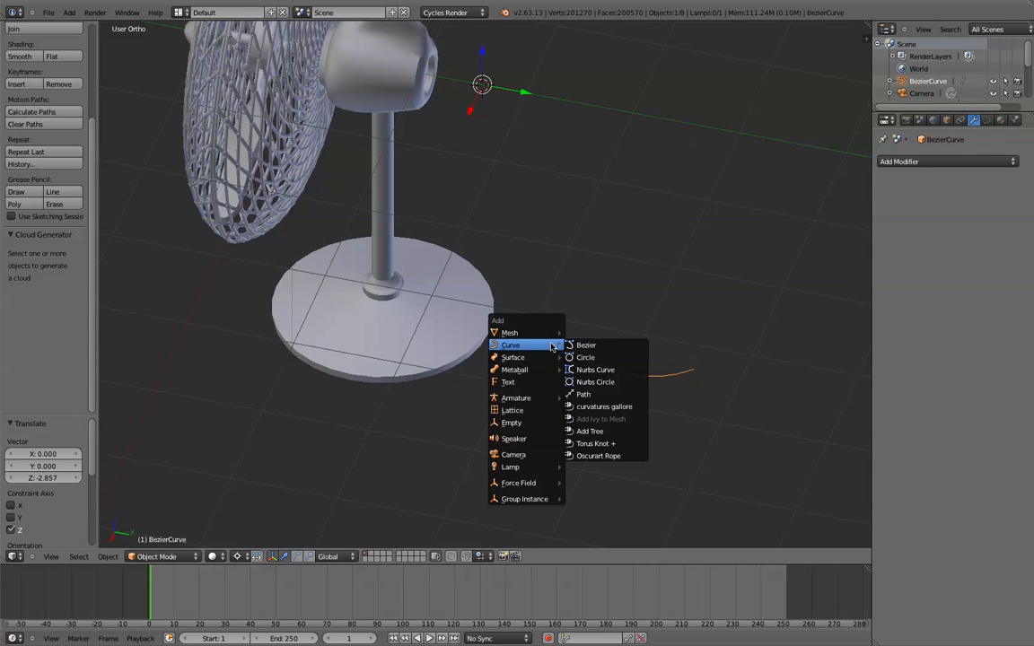
click(601, 357)
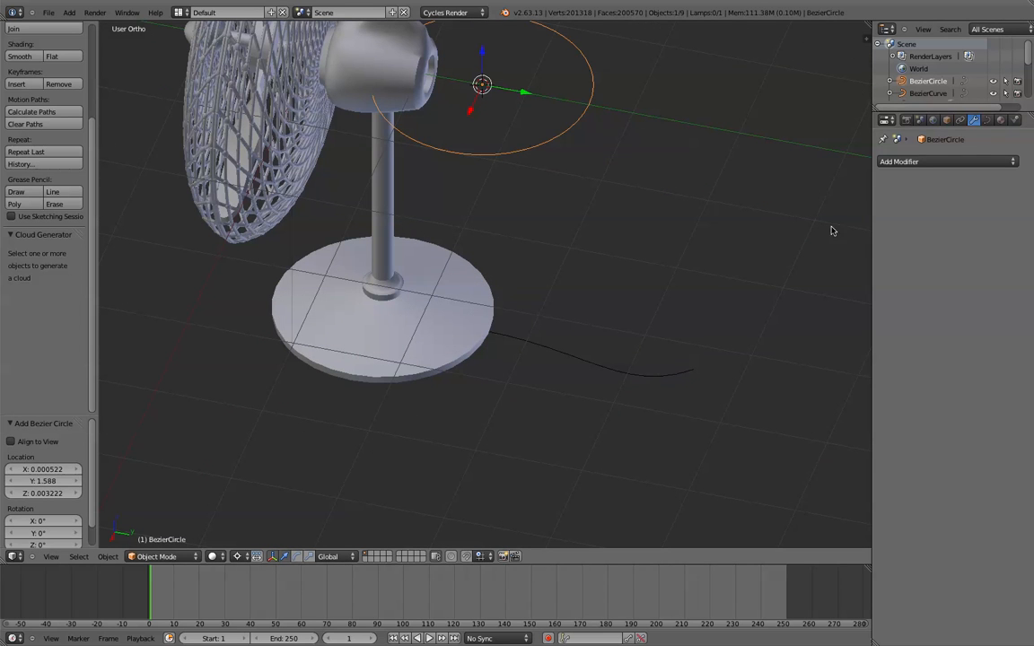
click(945, 119)
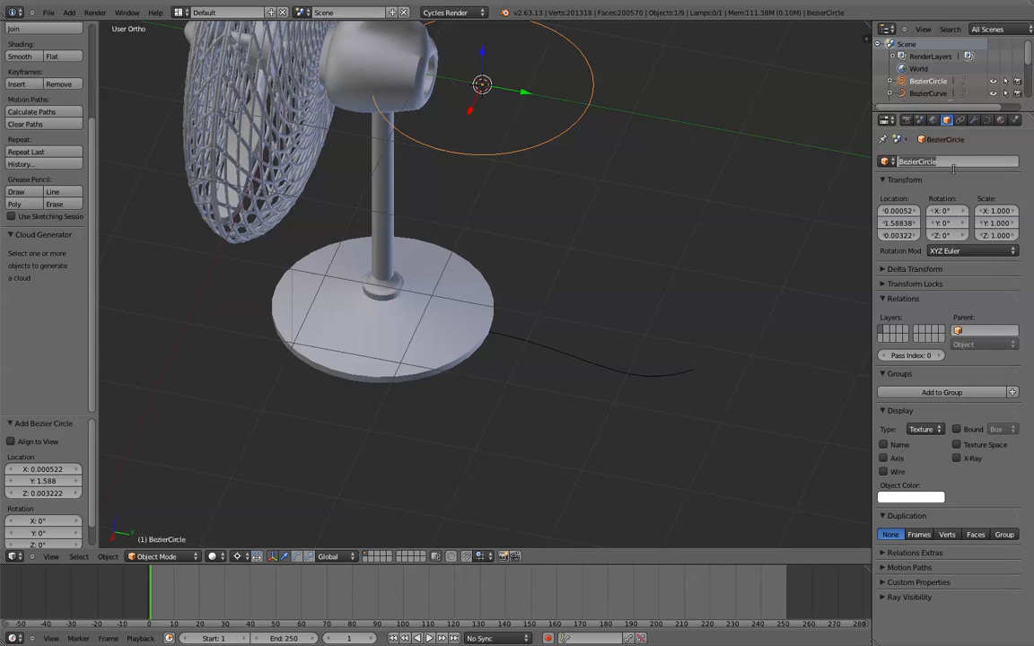
key(BackSpace)
text(e profil)
key(Return)
- Scale the "curve profile" circle down uniformly to about 0.0815
scroll(572, 272, down, 5)
middle_drag(566, 299, 556, 335)
middle_drag(489, 323, 475, 277)
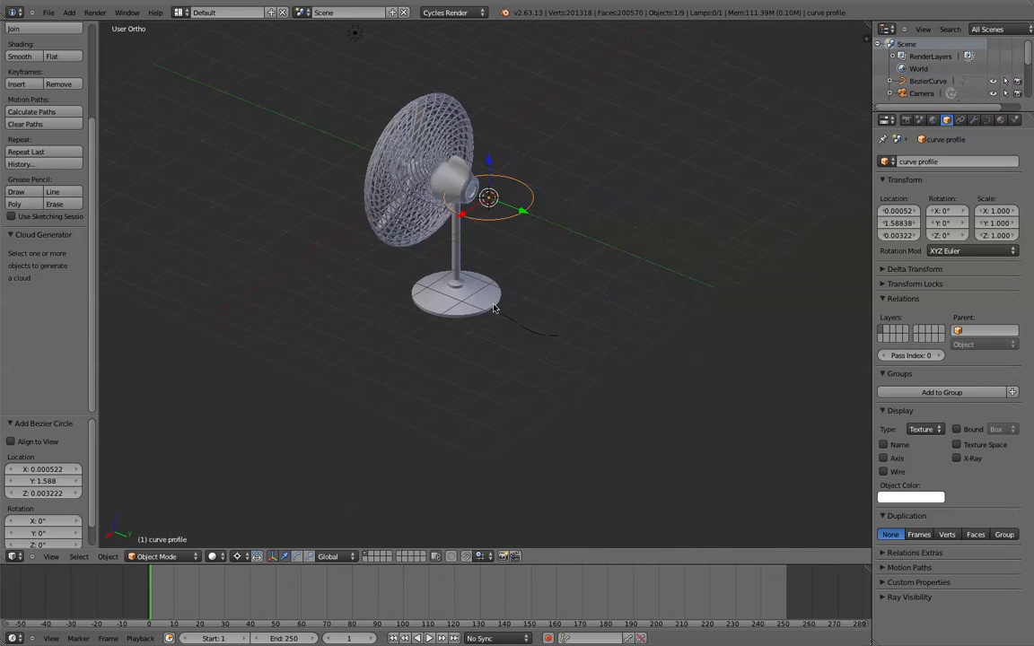
middle_drag(502, 321, 658, 304)
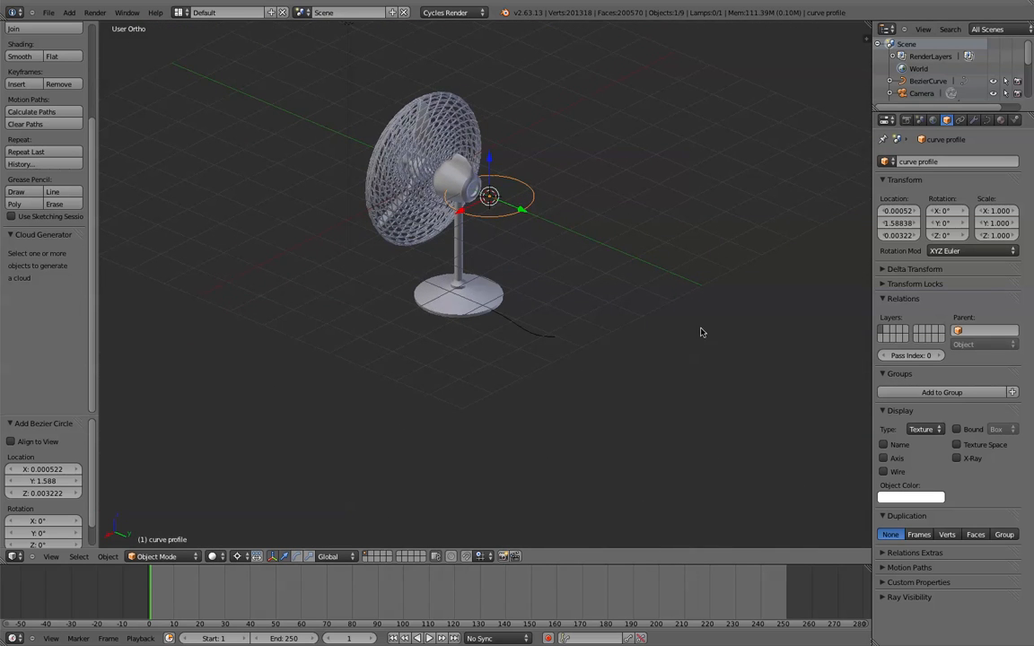
key(s)
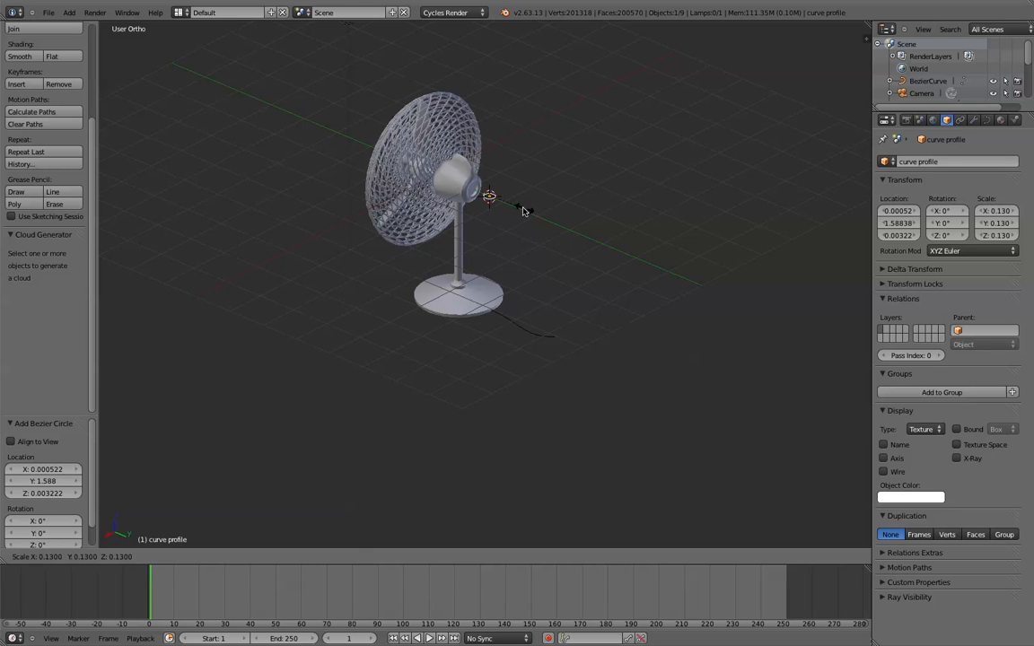
click(513, 201)
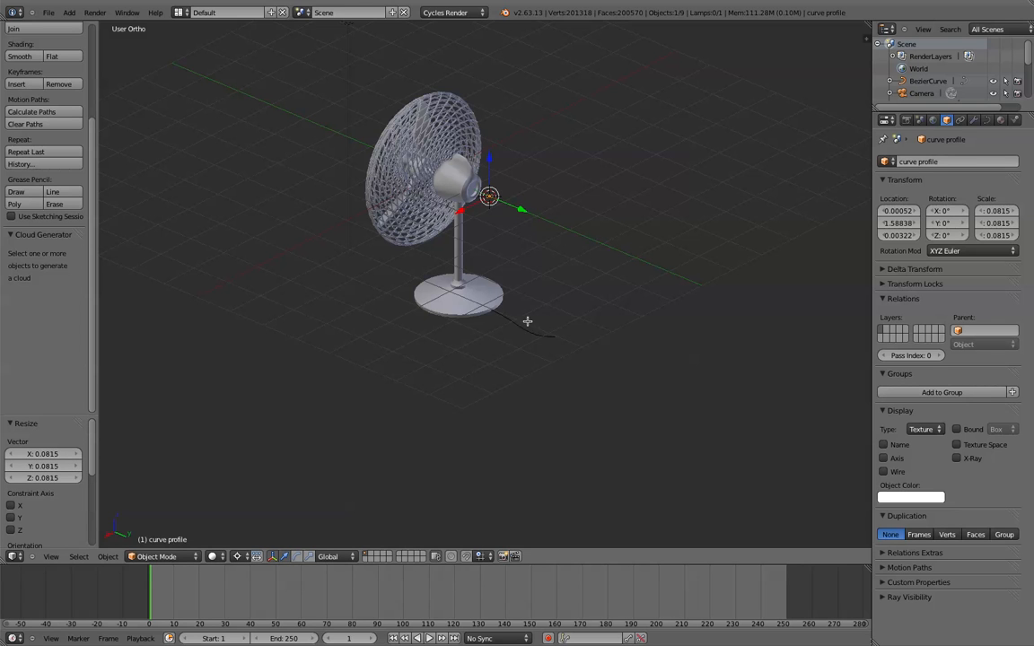
key(Tab)
key(Tab)
- Select the Bezier curve at the fan's base and look through its constraint, world, object and modifier properties for the bevel settings
scroll(538, 341, up, 3)
right_click(528, 357)
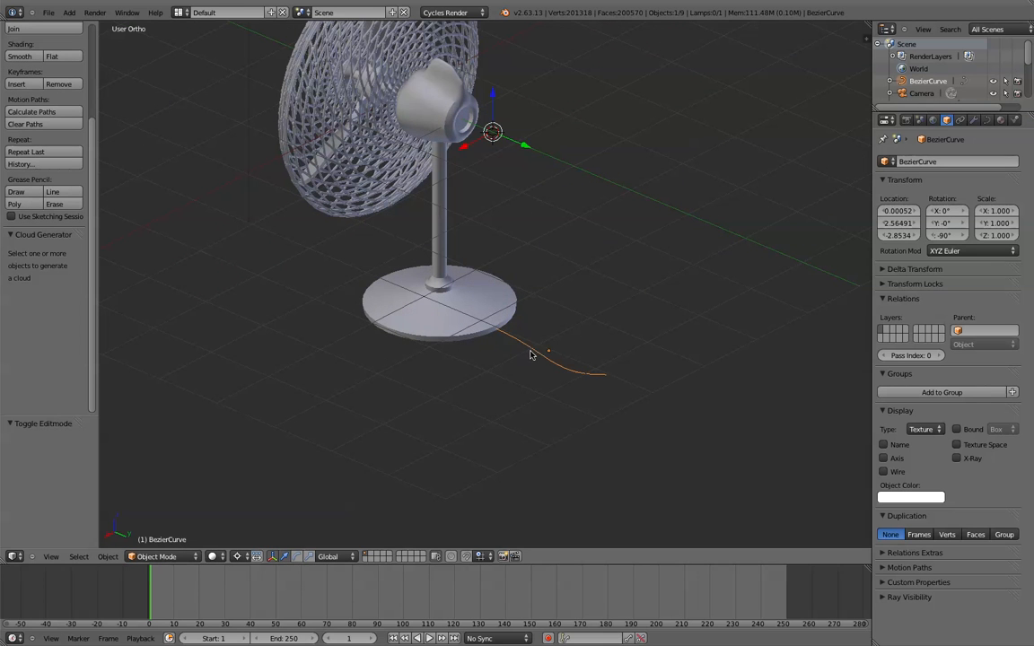
click(959, 120)
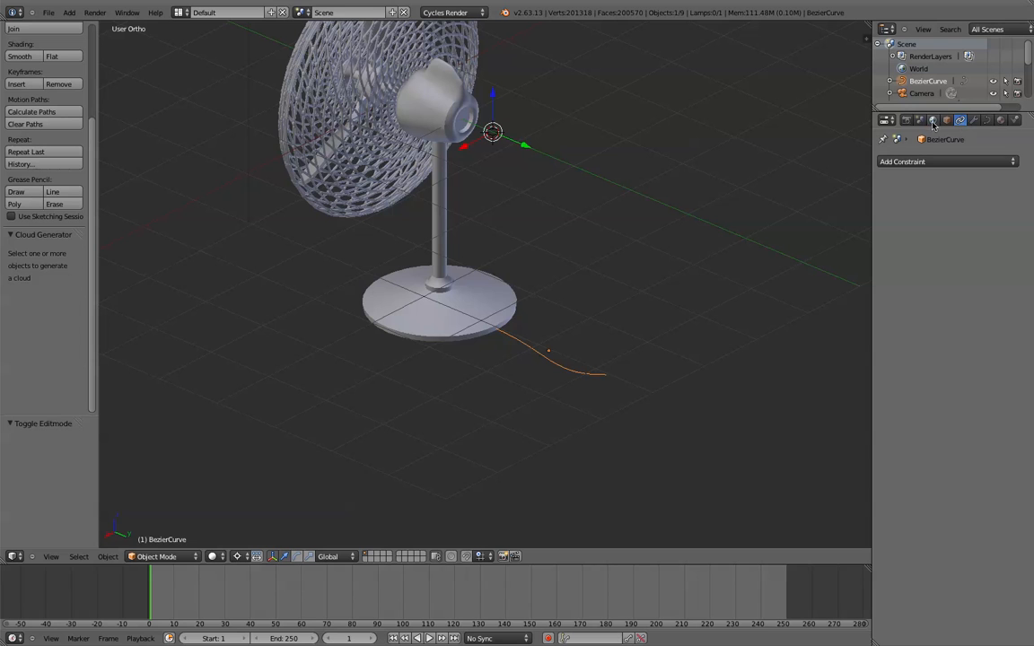
click(933, 119)
click(946, 119)
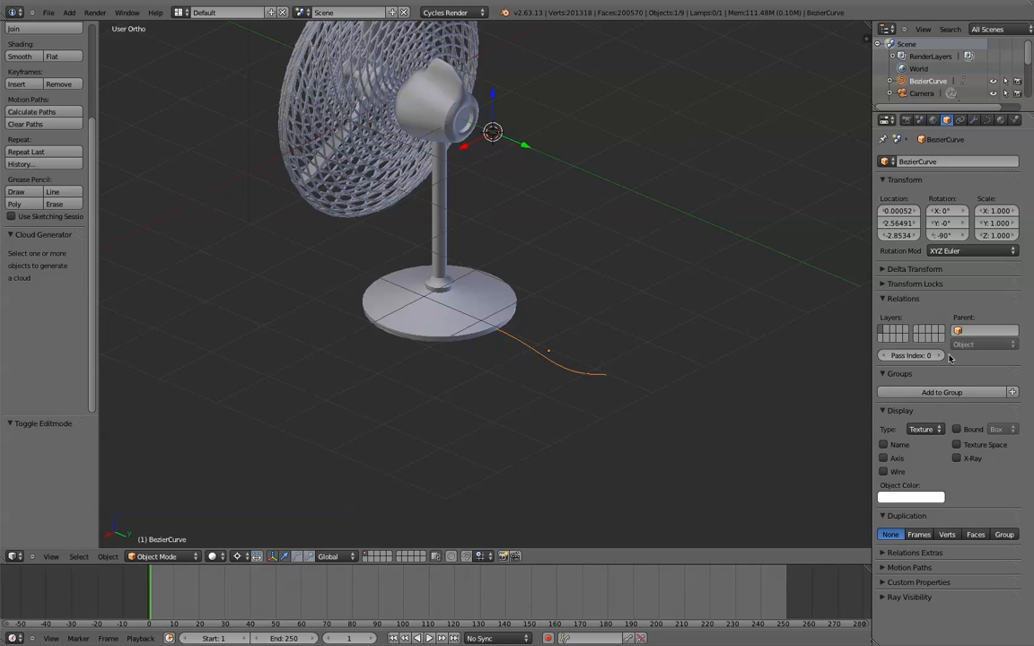
click(883, 285)
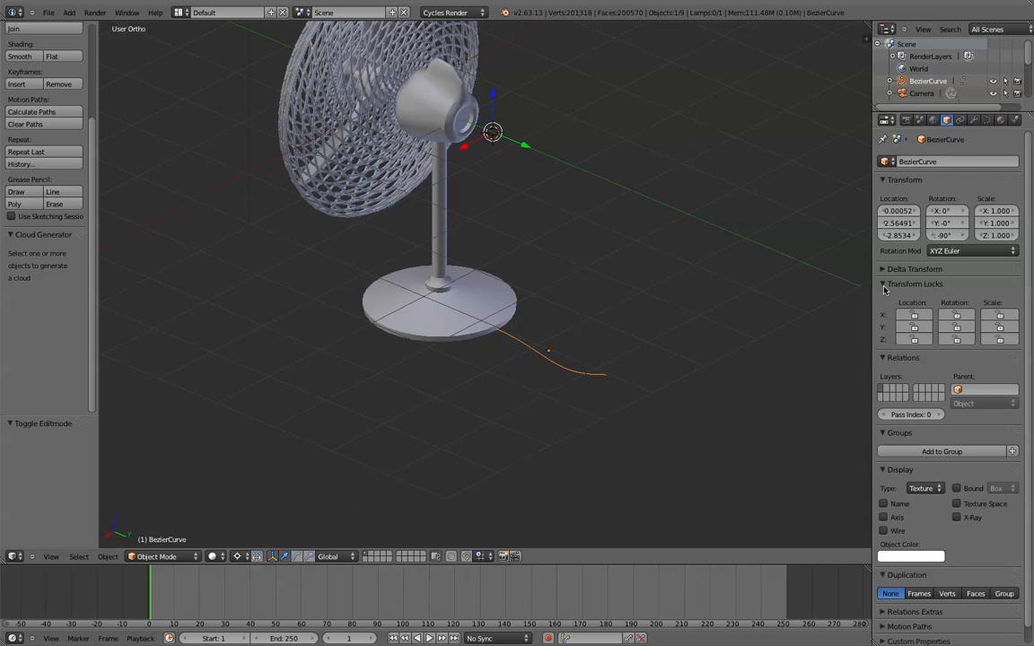
click(883, 284)
click(883, 269)
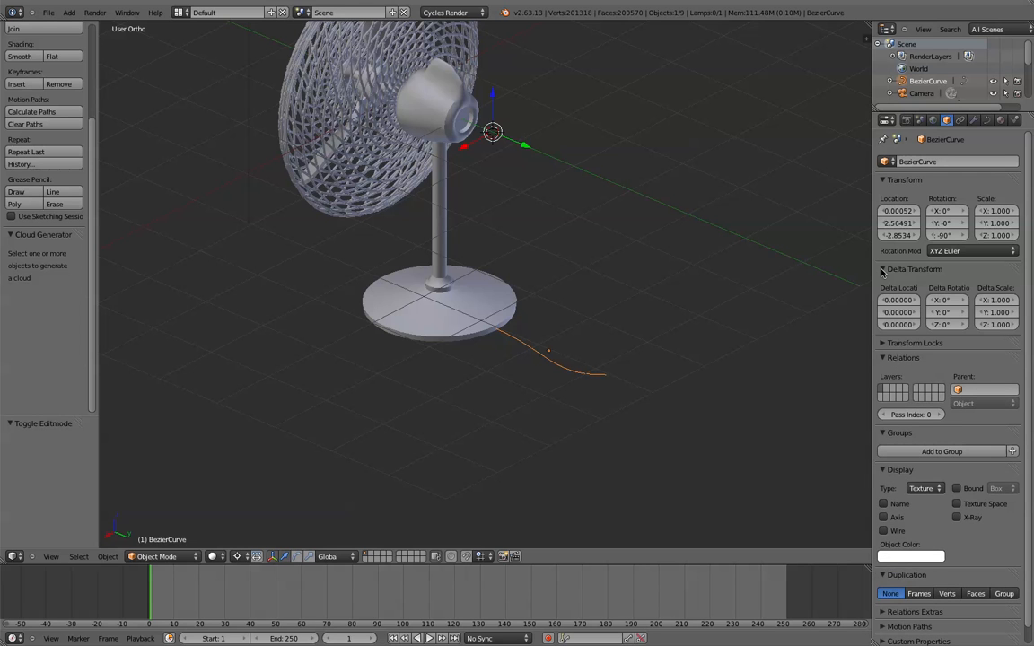
click(882, 269)
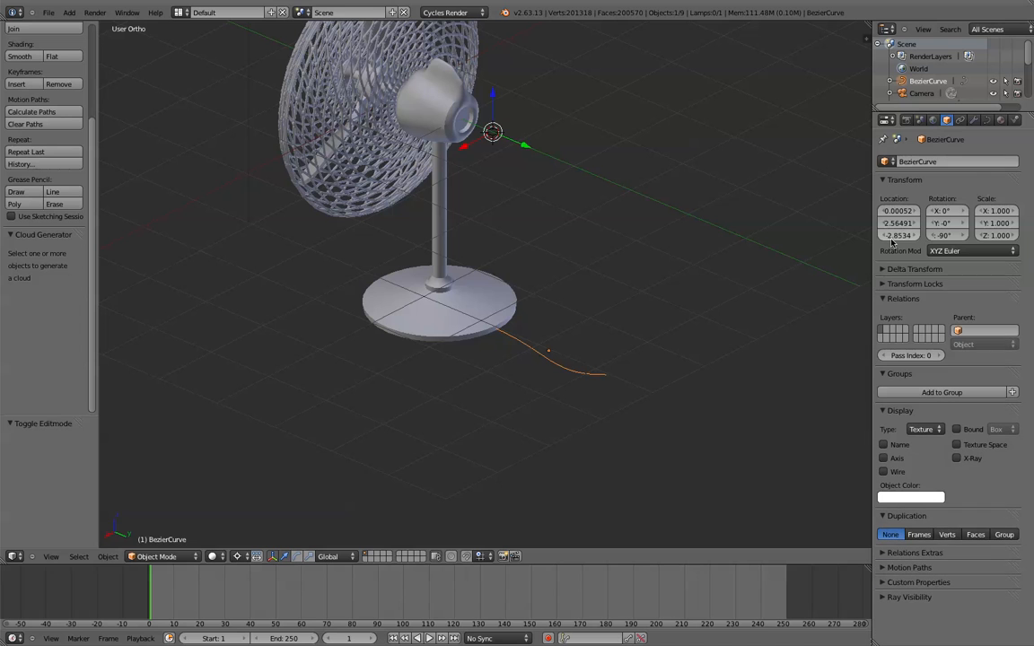
click(882, 569)
scroll(880, 572, down, 2)
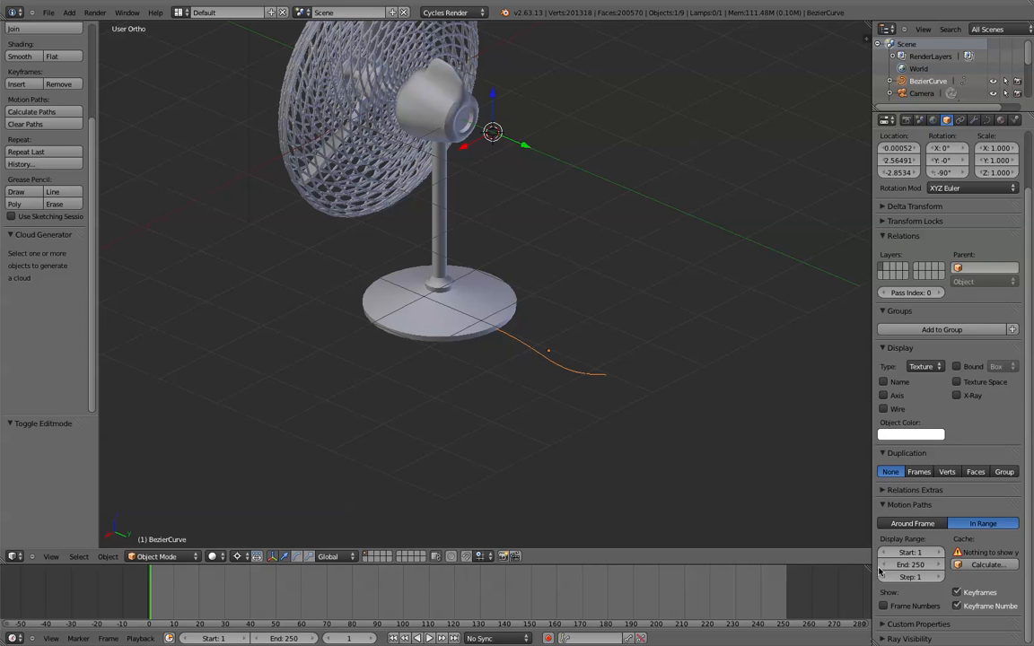
click(883, 506)
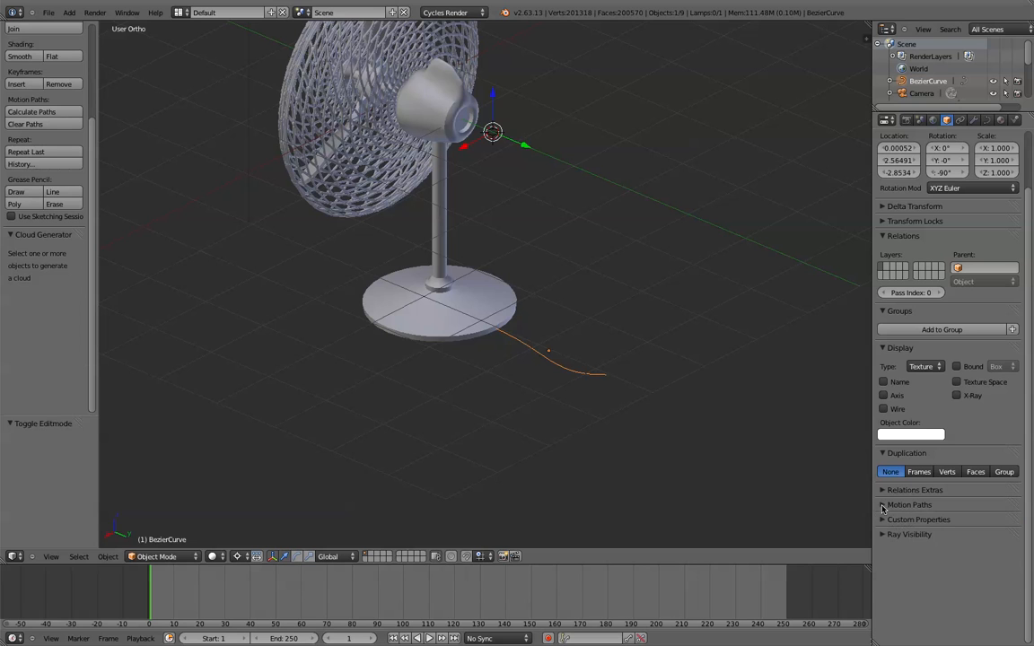
click(881, 490)
click(882, 491)
click(881, 520)
click(882, 519)
click(974, 120)
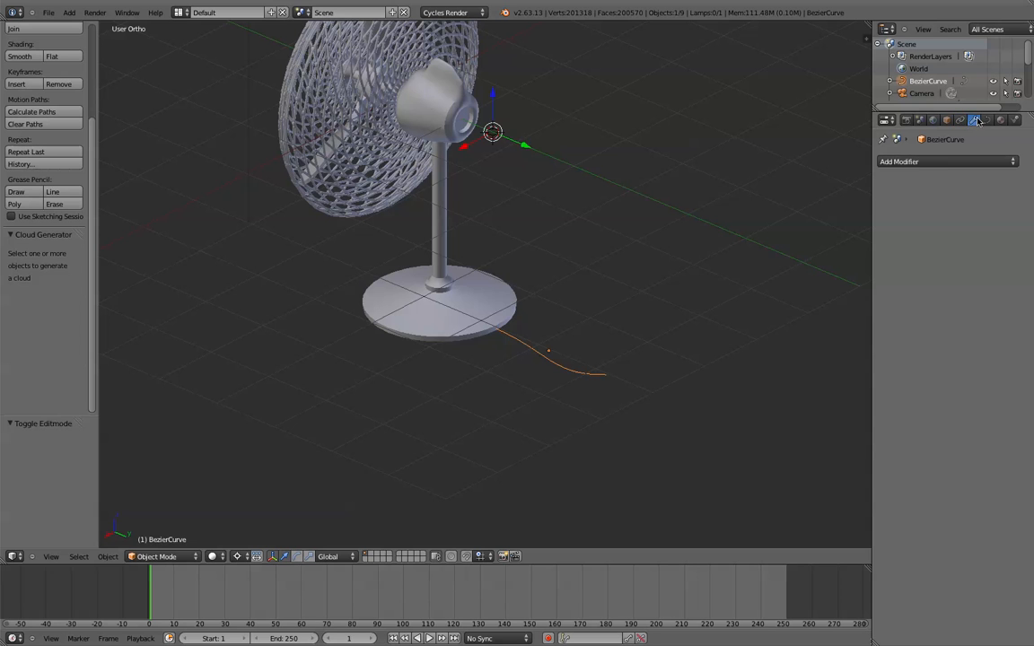
- Assign "curve profile" as the bevel object of the Bezier curve in its curve data settings
click(987, 120)
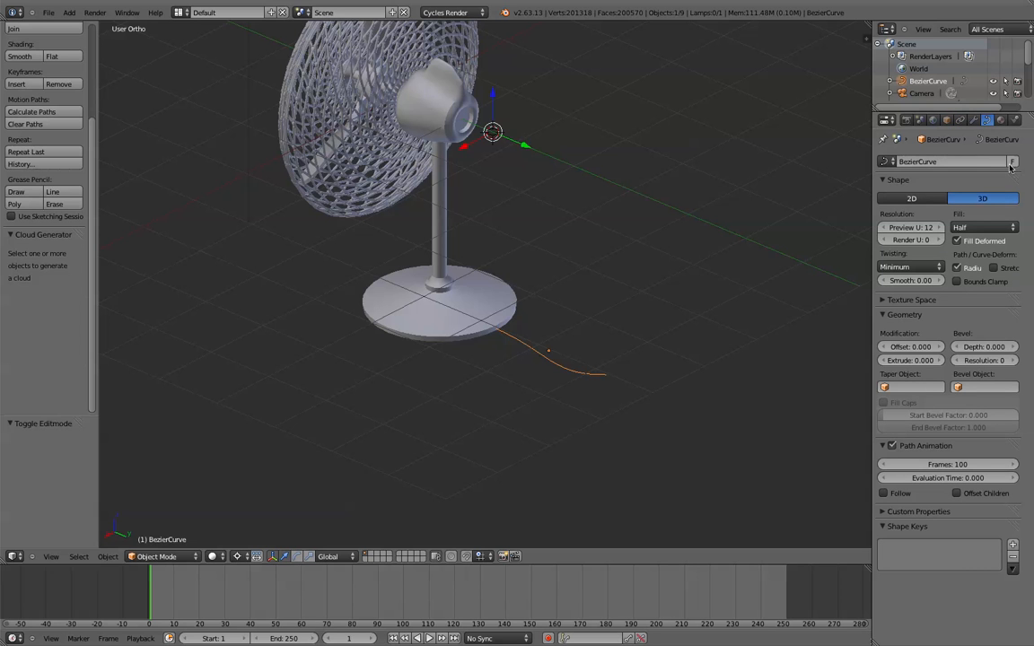
click(962, 387)
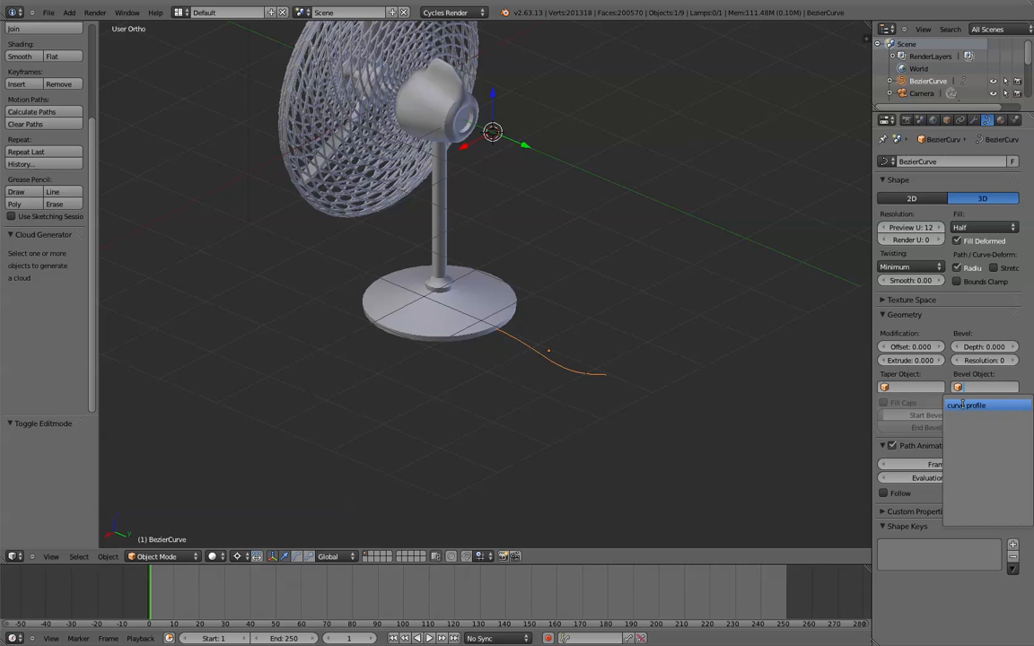
click(962, 405)
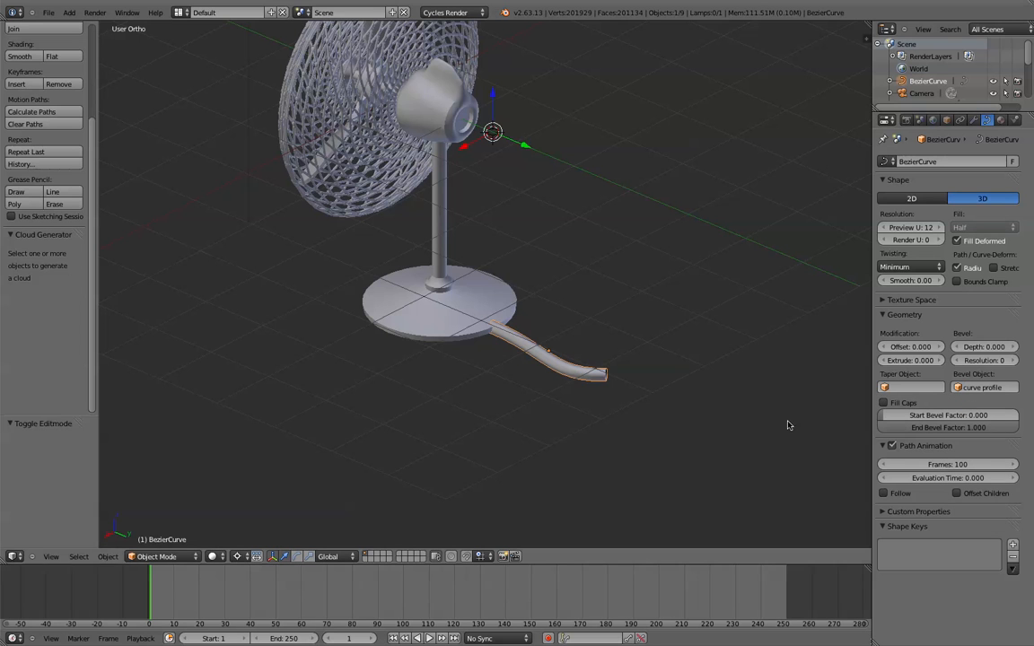
- Scale the "curve profile" circle by about 0.273 to thin the cord
key(s)
right_click(669, 195)
middle_drag(563, 145, 542, 251)
scroll(518, 150, up, 2)
scroll(542, 254, up, 3)
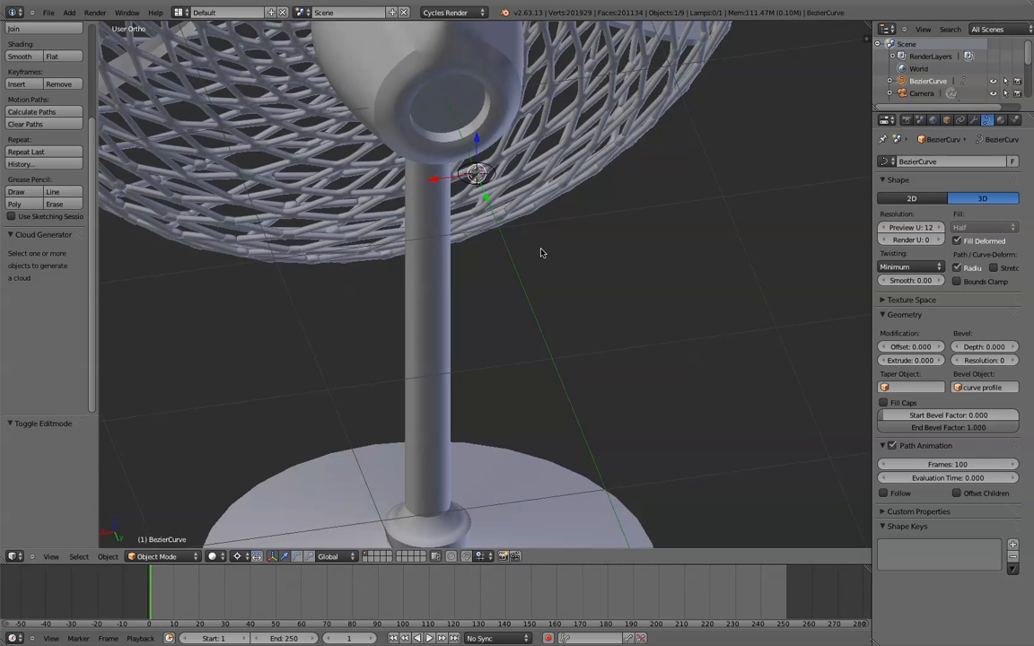
right_click(491, 174)
scroll(544, 270, down, 3)
scroll(645, 368, down, 3)
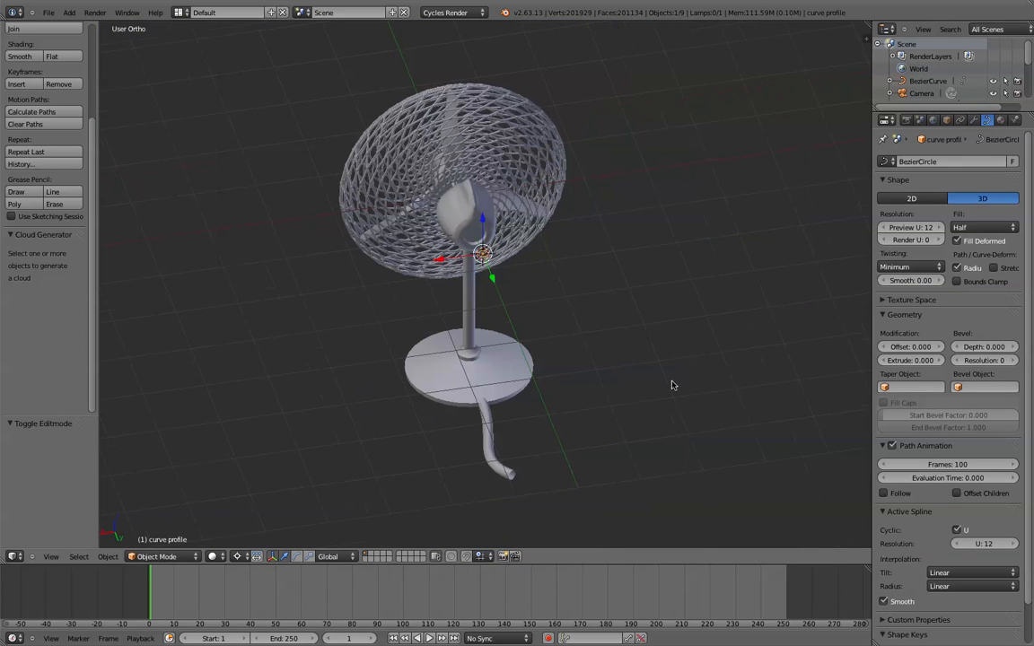
key(s)
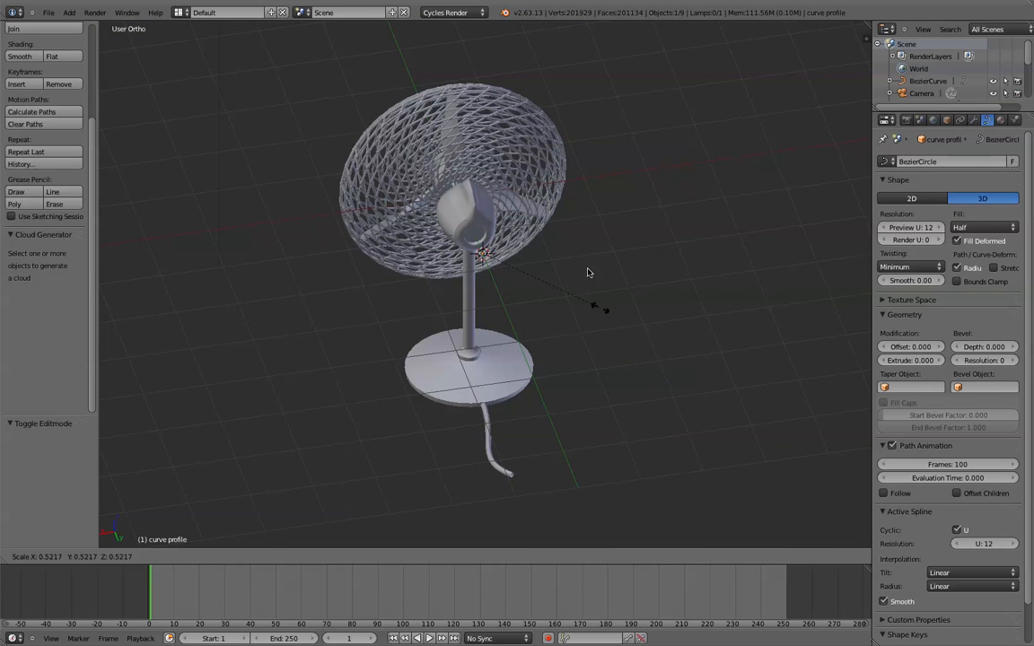
click(549, 254)
- Extrude the far end of the Bezier curve three times in the top view, alternating sideways to form a long winding cord
shift+middle_drag(536, 431, 549, 366)
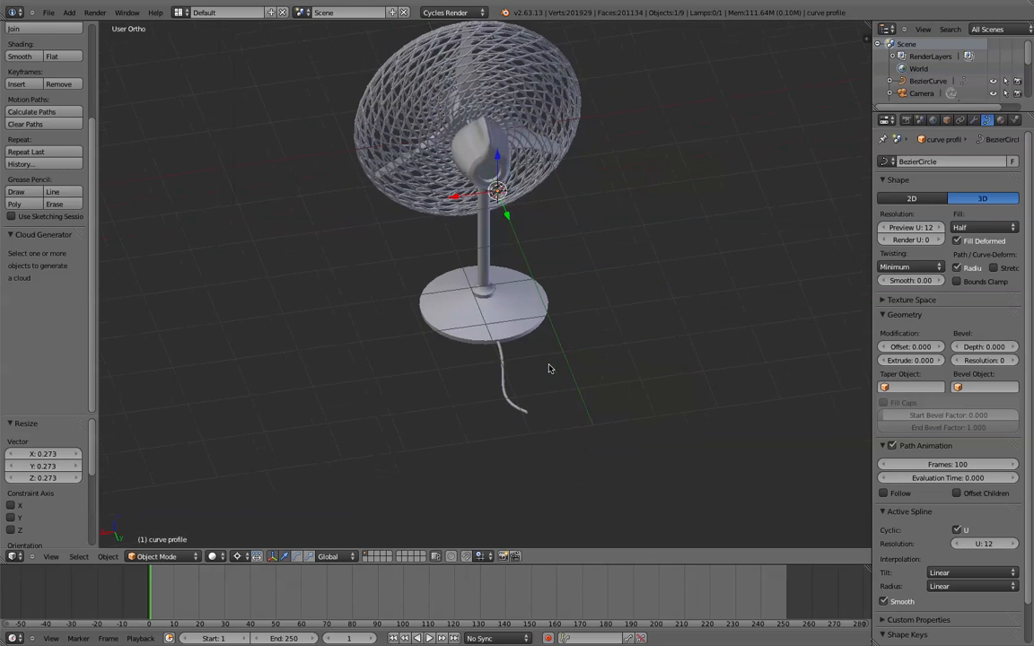
key(KP_7)
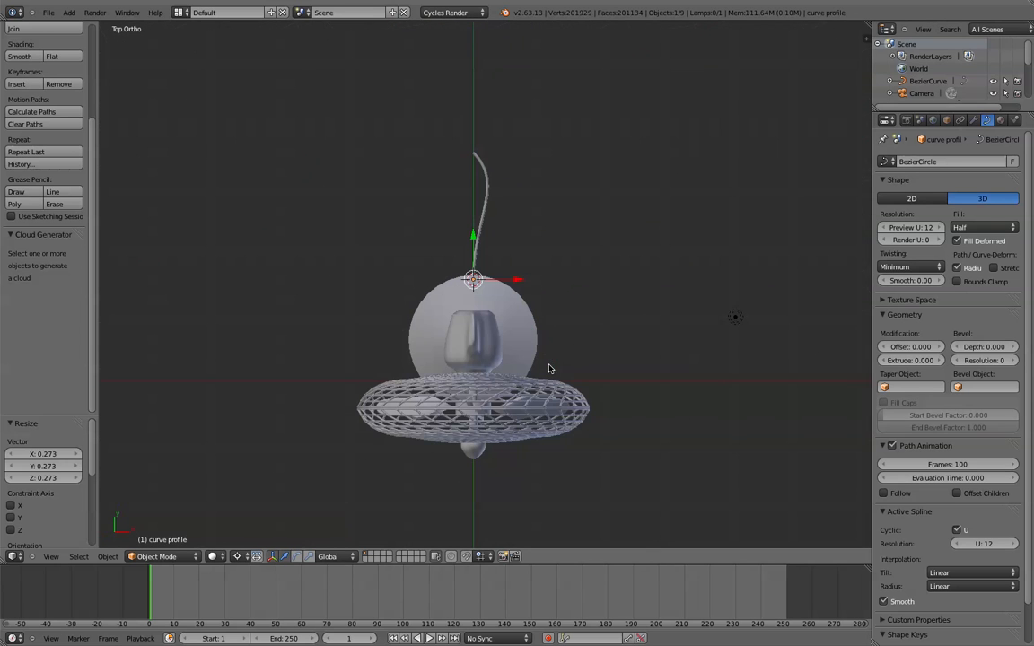
right_click(489, 197)
key(Tab)
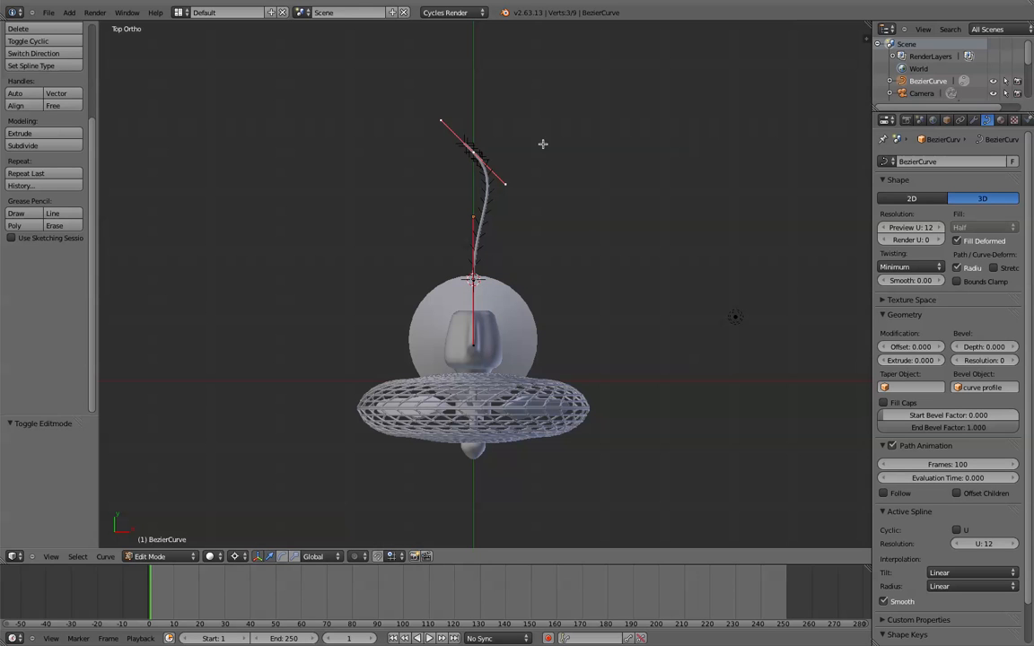
key(e)
click(565, 97)
shift+middle_drag(563, 102, 523, 184)
key(e)
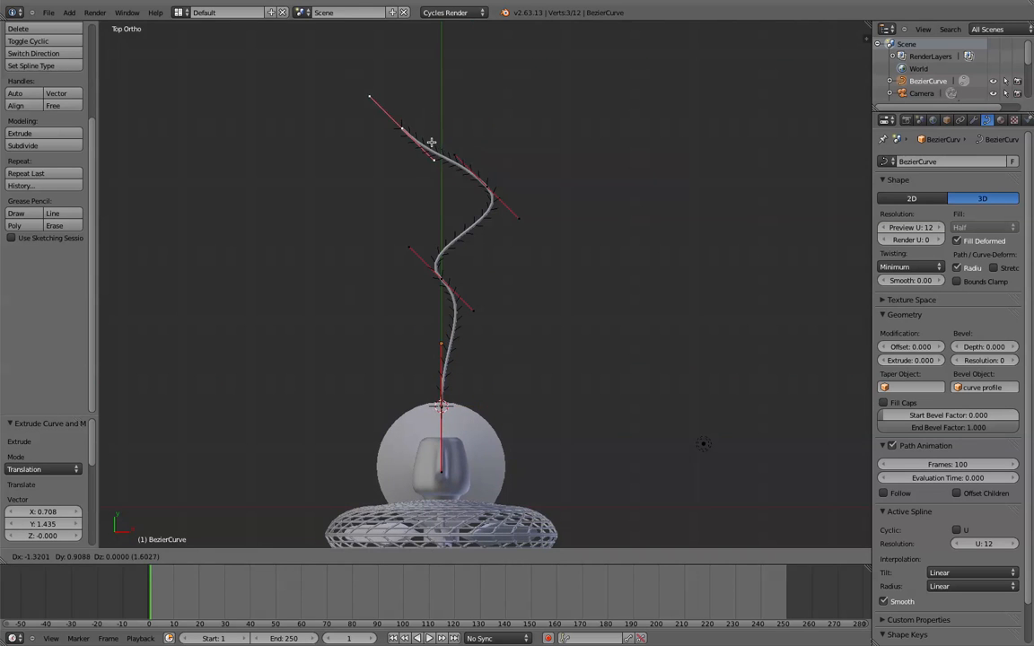
click(410, 192)
key(e)
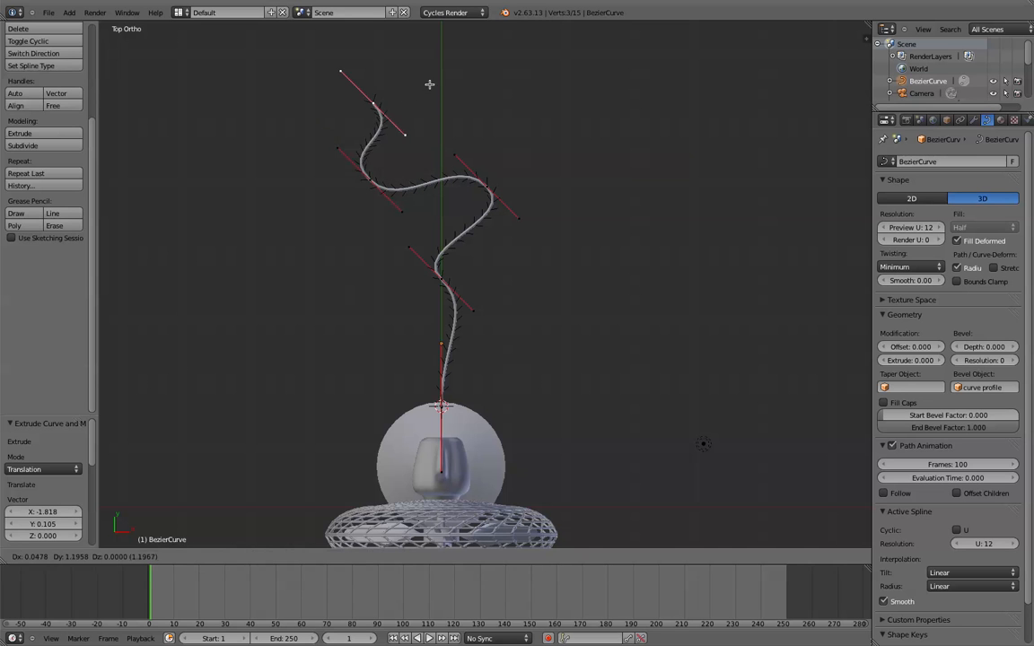
click(521, 74)
middle_drag(528, 238, 525, 266)
scroll(525, 266, up, 2)
scroll(525, 267, down, 3)
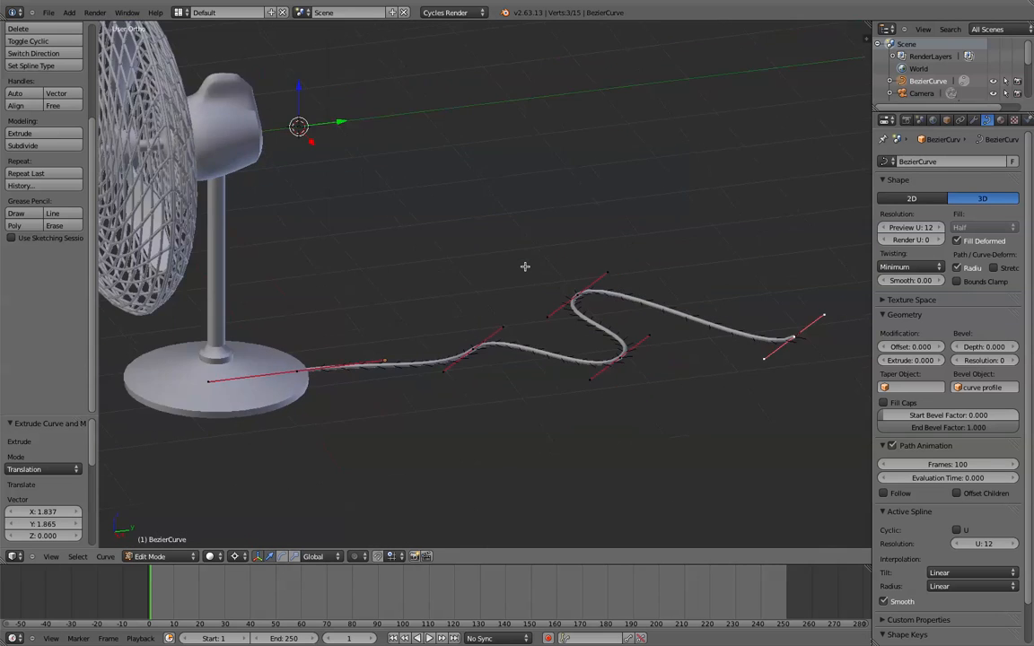
key(KP_5)
key(a)
key(Tab)
- Move the "curve profile" circle behind the fan motor to layer 2
middle_drag(529, 271, 556, 315)
key(a)
scroll(344, 215, up, 4)
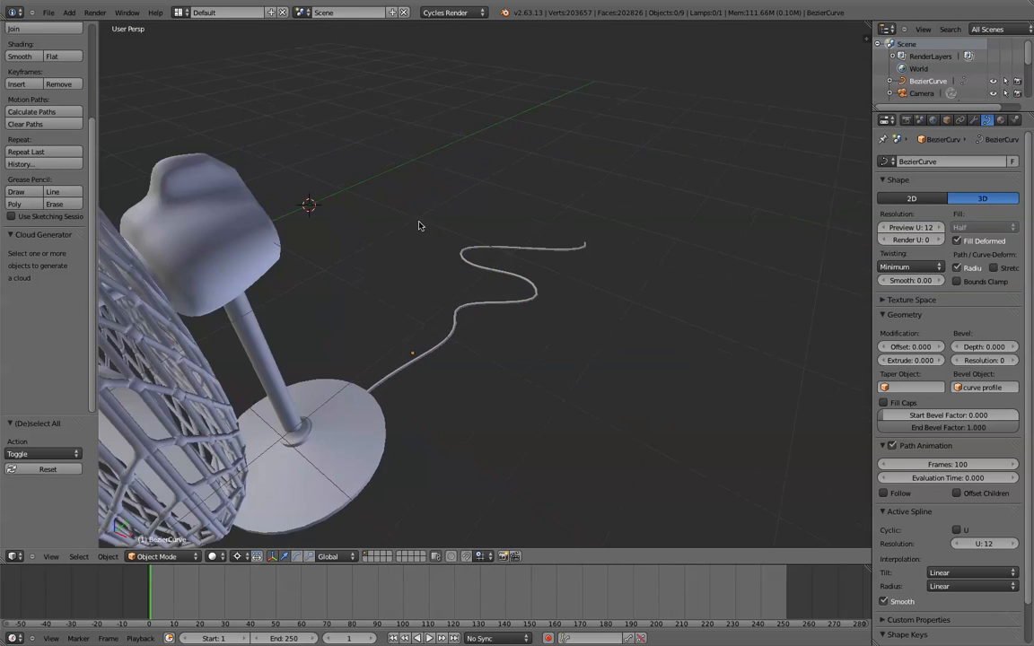
right_click(308, 206)
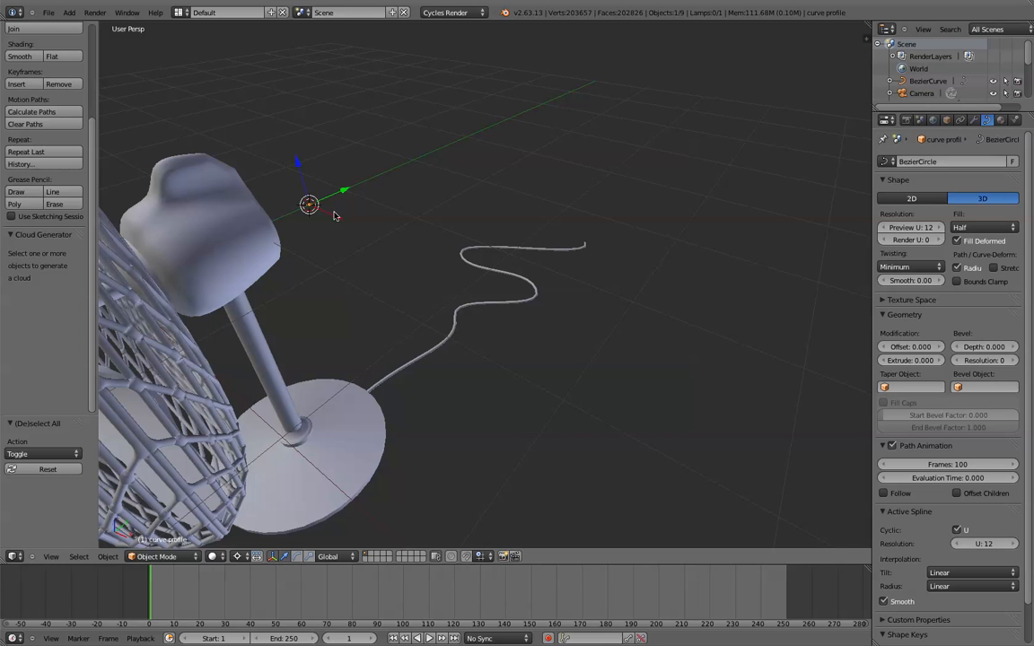
key(m)
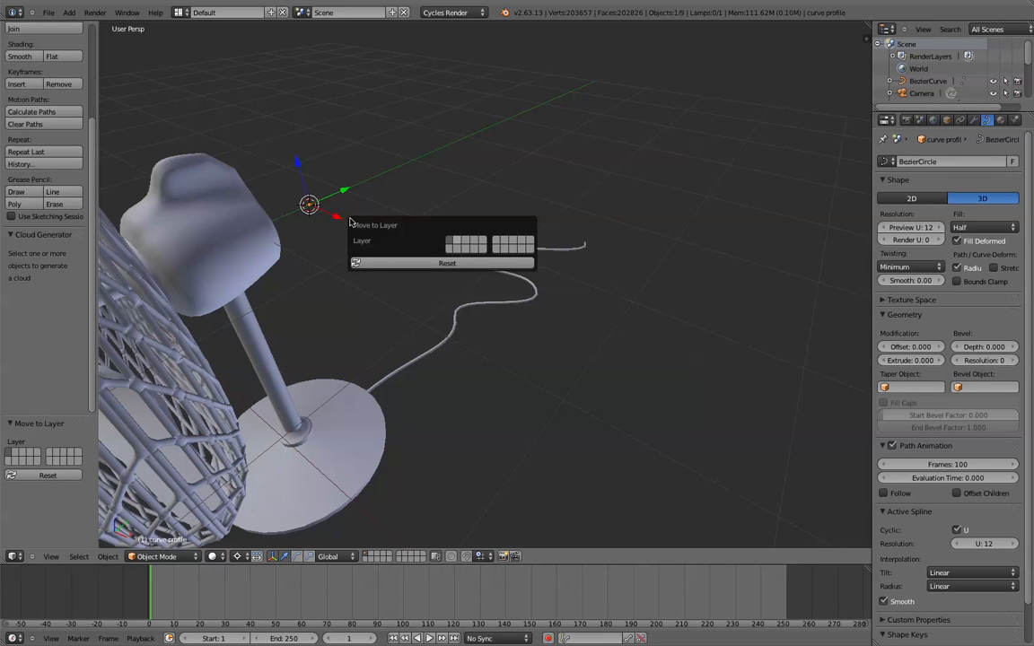
key(2)
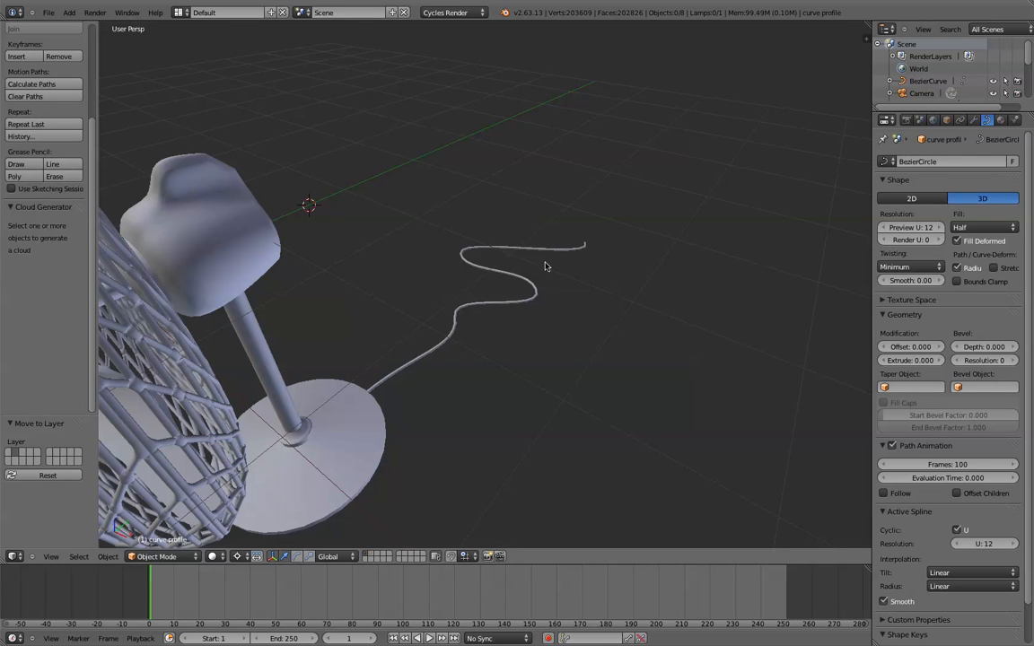
- Move the Bezier curve cord to layer 2 and display that layer
scroll(600, 294, down, 4)
middle_drag(508, 289, 396, 242)
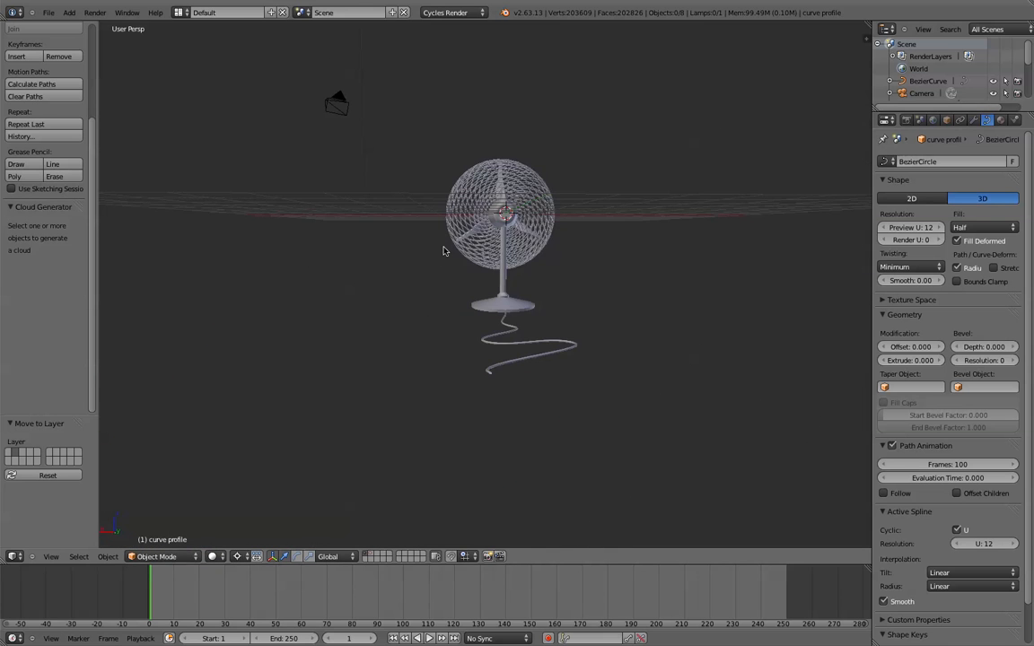
middle_drag(466, 260, 577, 270)
scroll(549, 298, down, 2)
scroll(520, 273, up, 3)
scroll(577, 271, up, 3)
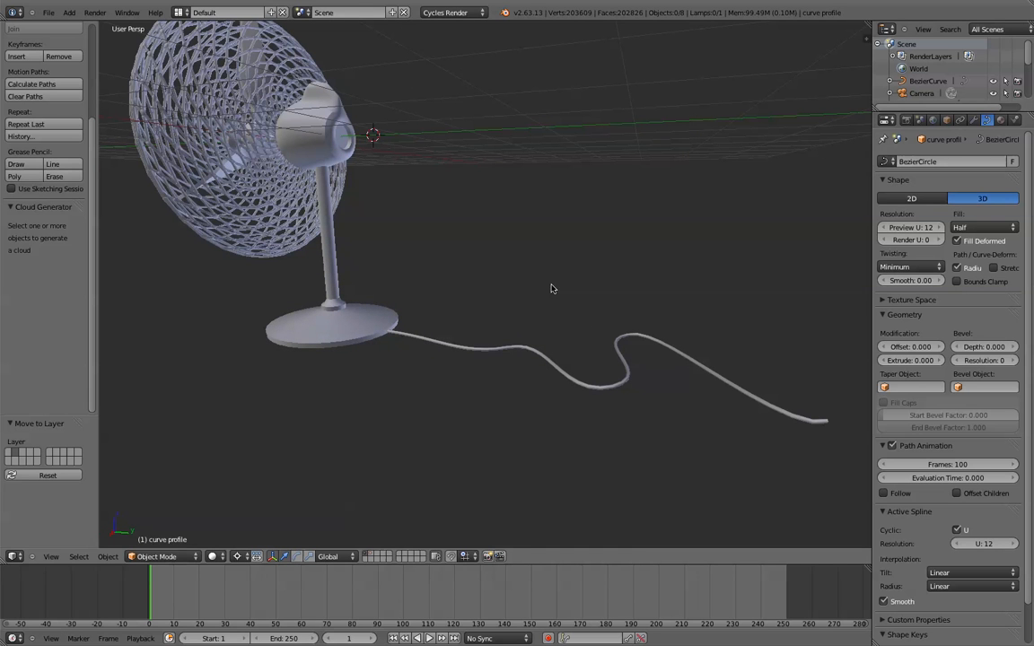
right_click(511, 356)
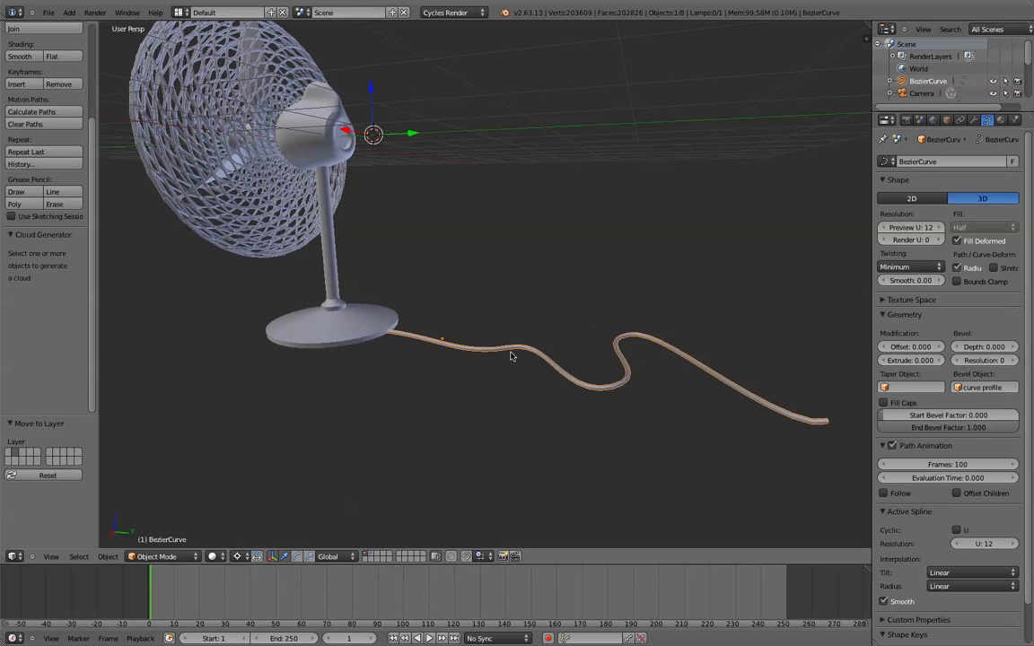
key(m)
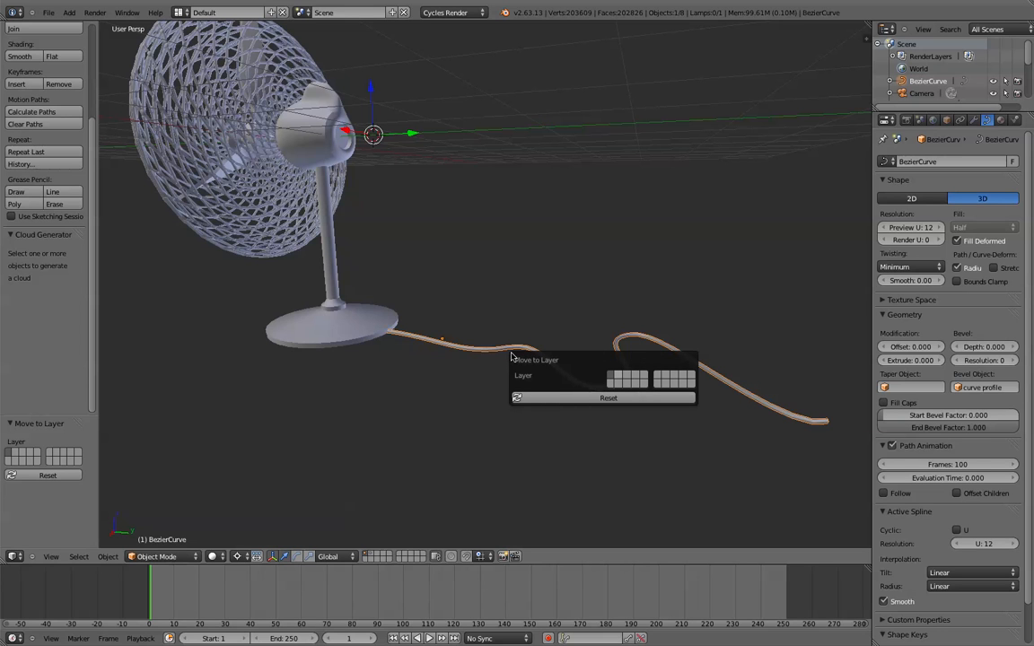
key(2)
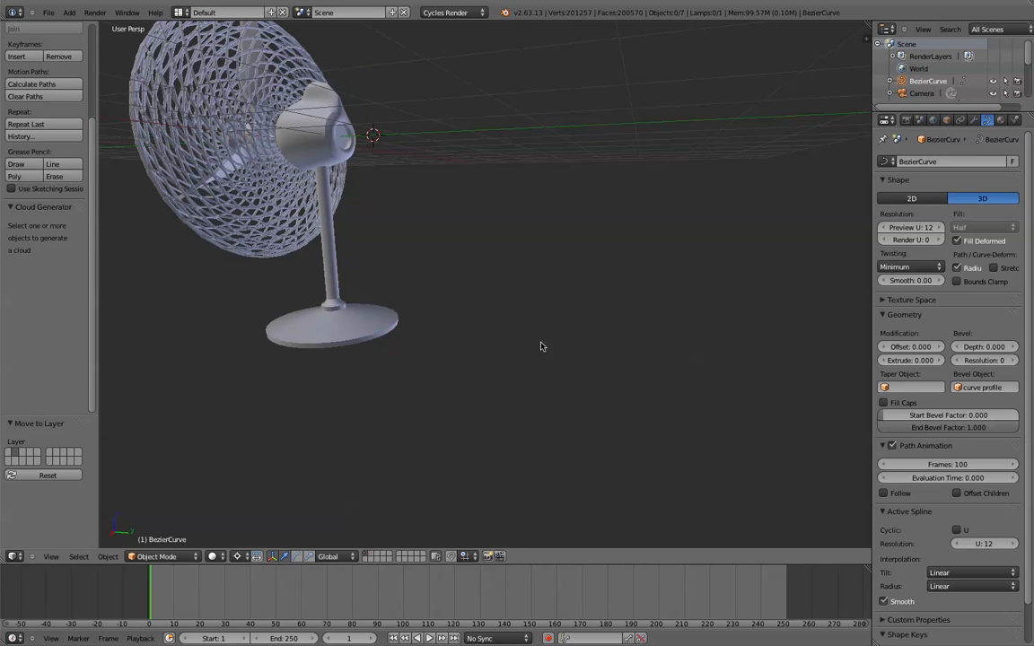
key(2)
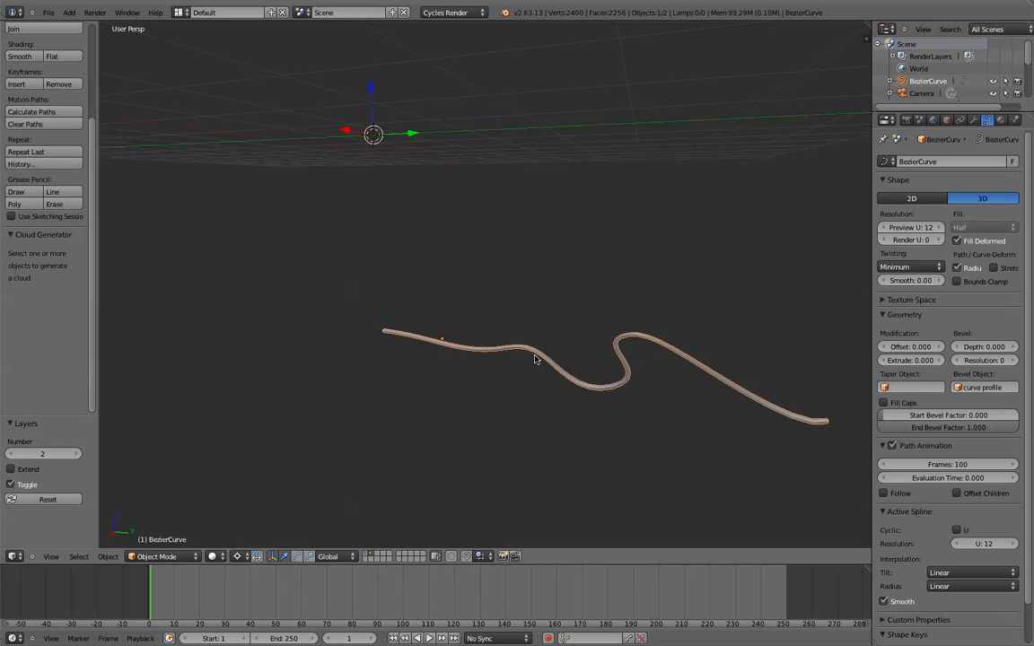
- Move the Bezier curve cord back to layer 1 and display that layer
key(m)
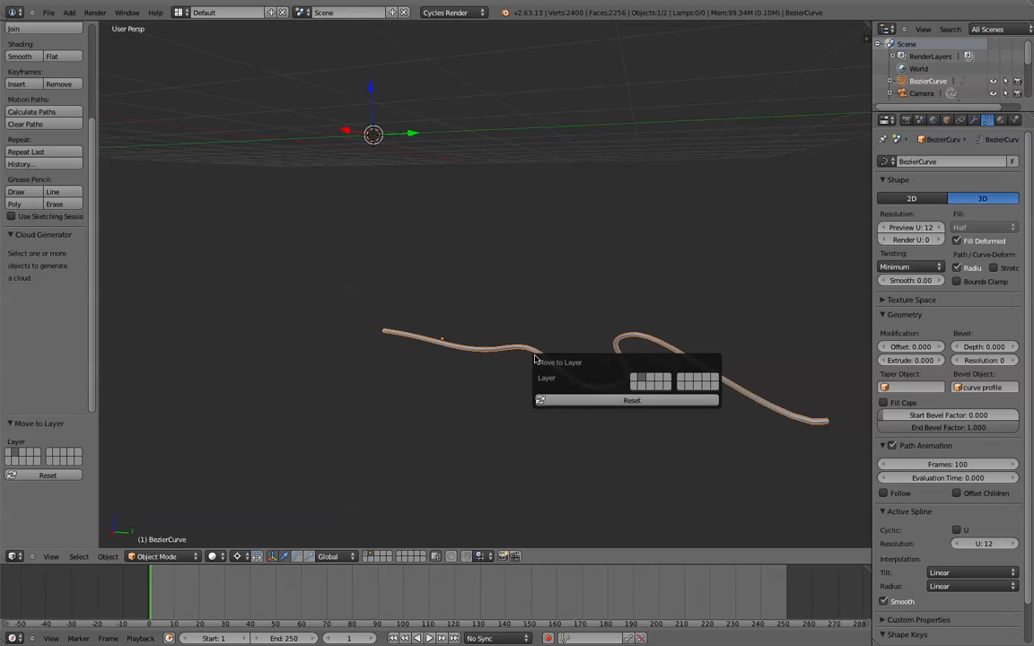
key(1)
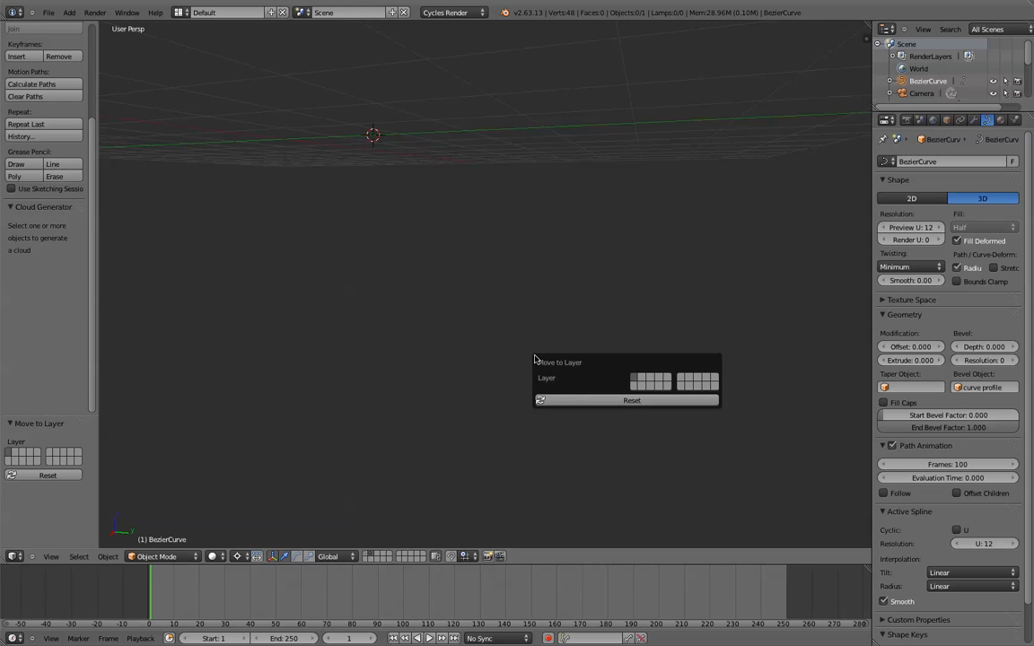
key(Return)
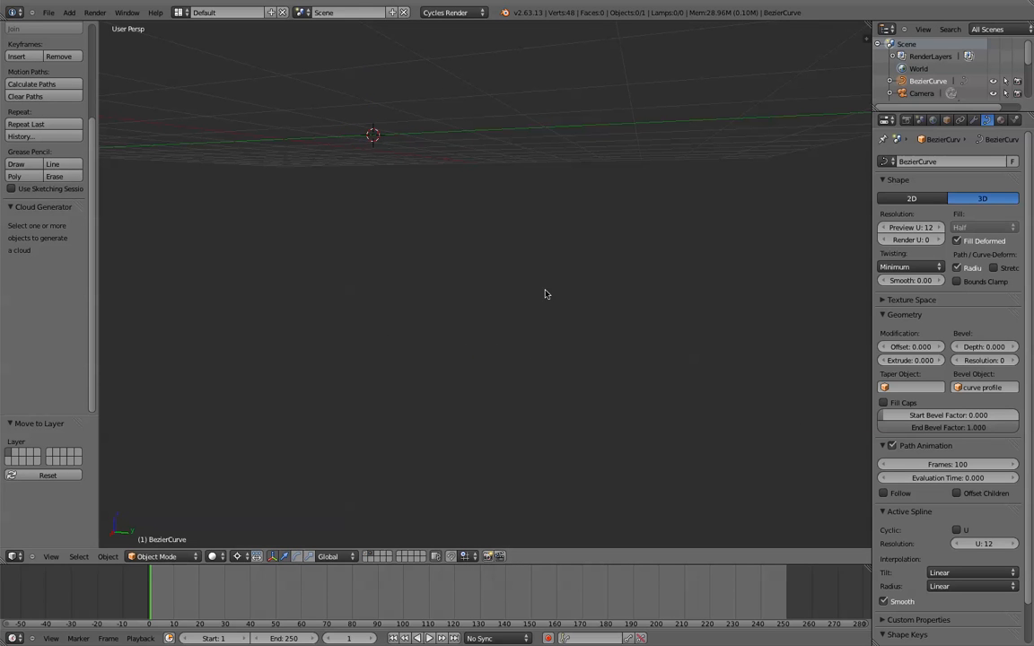
key(1)
- Examine how the cord lies behind the fan base from several angles
scroll(507, 339, down, 4)
scroll(530, 335, down, 2)
middle_drag(536, 335, 521, 326)
scroll(522, 326, up, 4)
middle_drag(468, 290, 619, 356)
scroll(618, 356, down, 2)
key(KP_1)
key(KP_3)
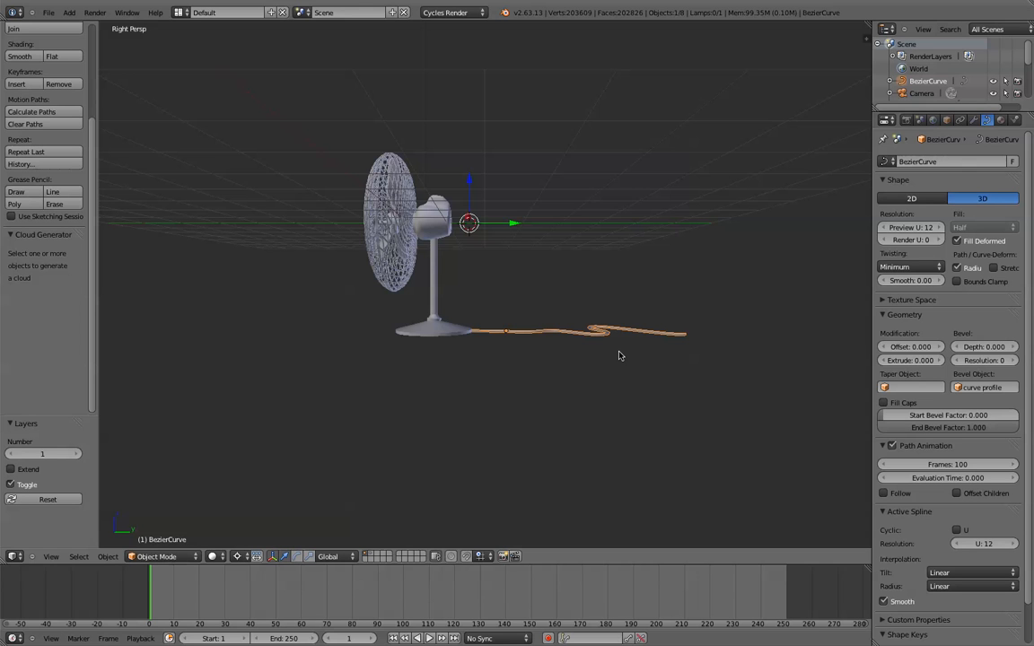
middle_drag(509, 242, 510, 243)
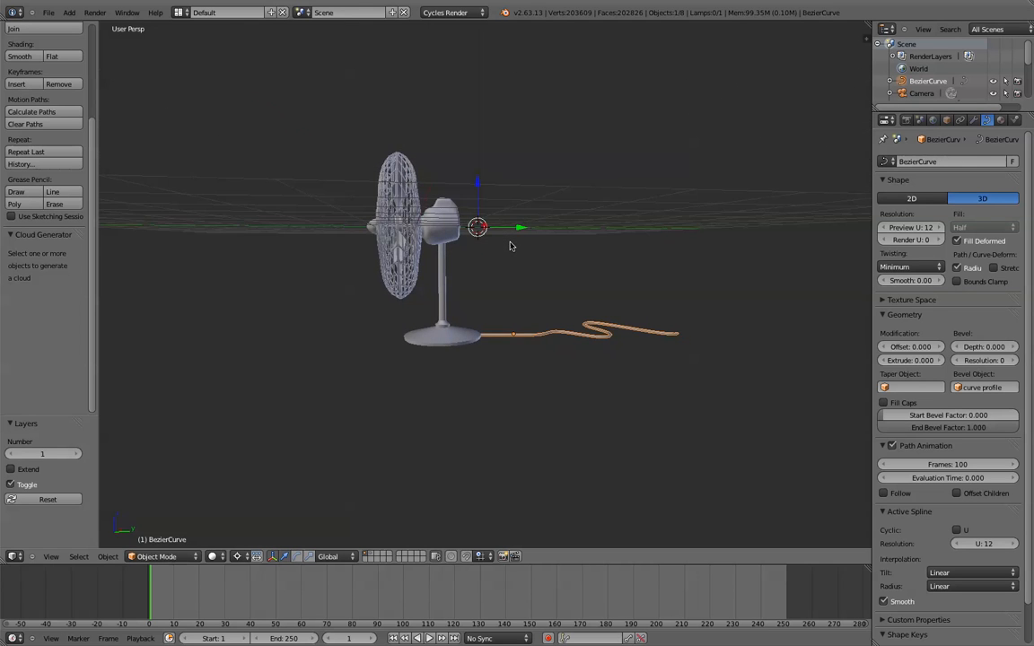
- Deselect everything and add a cube mesh in the right orthographic view
key(KP_1)
key(KP_3)
key(KP_5)
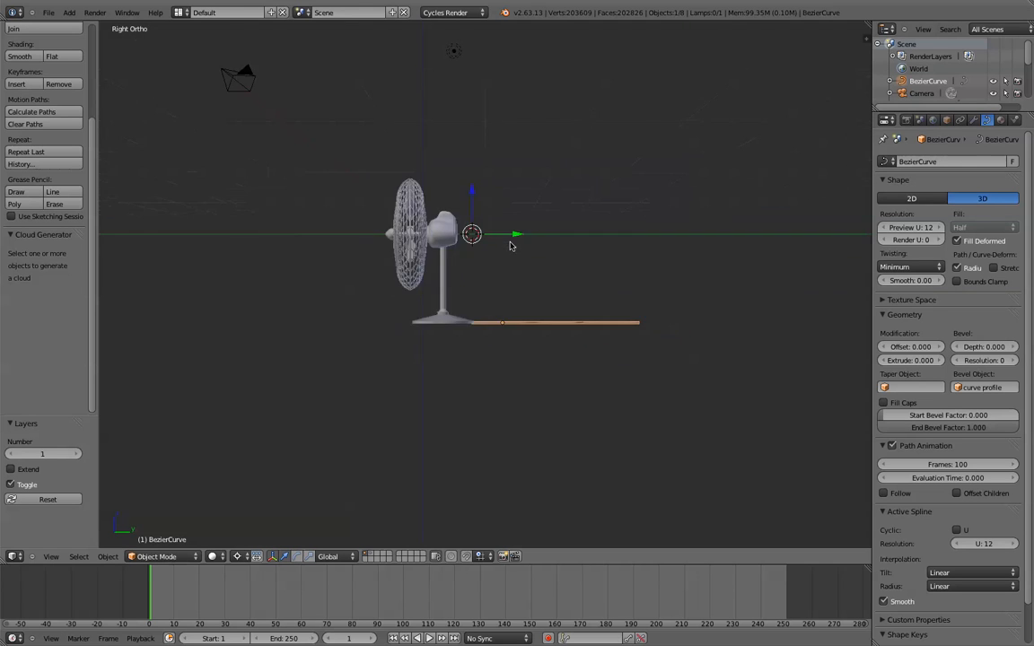
key(shift+a)
key(a)
scroll(577, 310, up, 3)
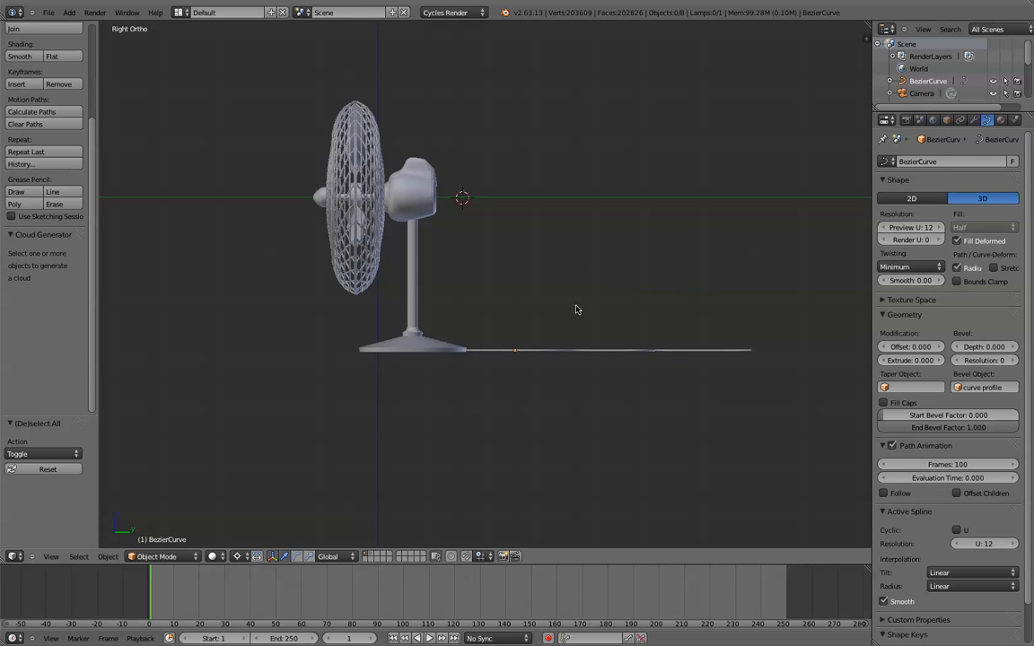
key(shift+a)
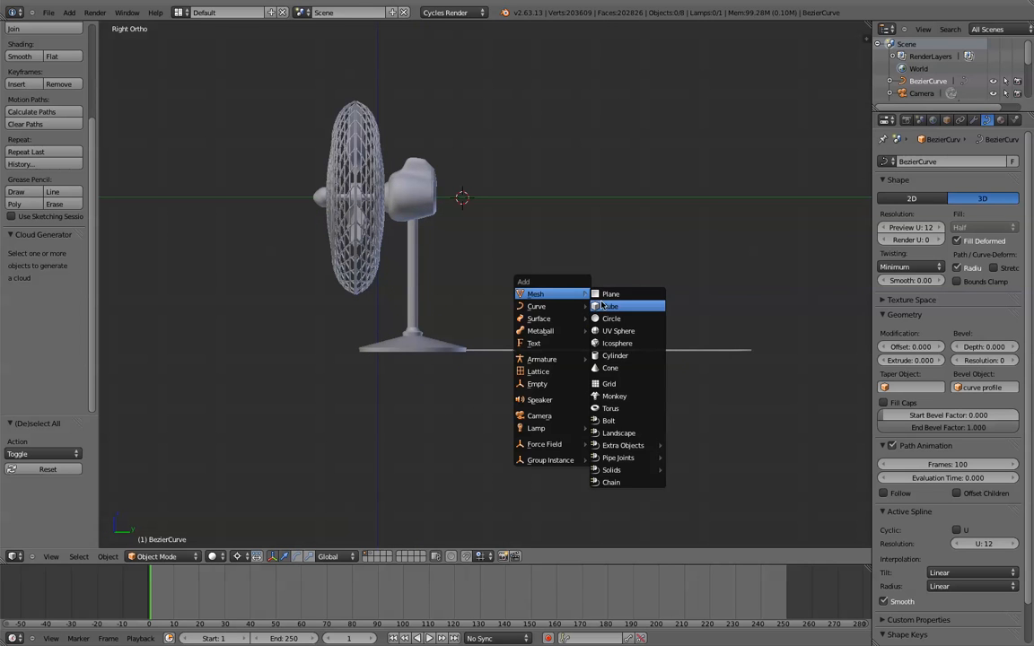
click(610, 306)
- Scale the cube uniformly to about eight times its size so it encloses the whole fan and cord
scroll(507, 290, down, 2)
scroll(507, 290, down, 2)
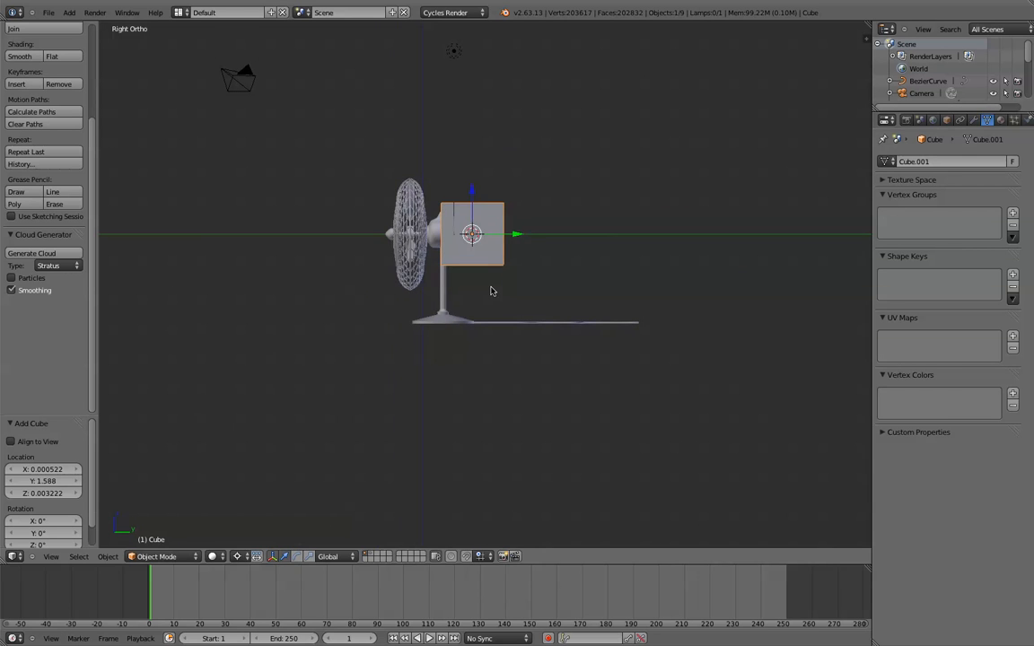
key(s)
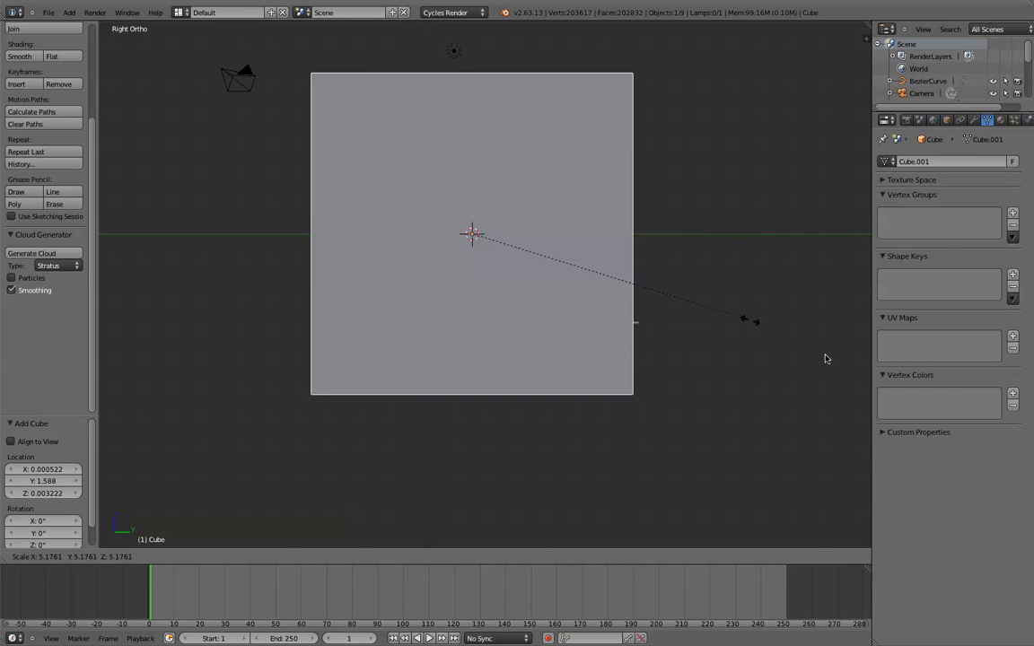
click(829, 355)
key(s)
click(652, 367)
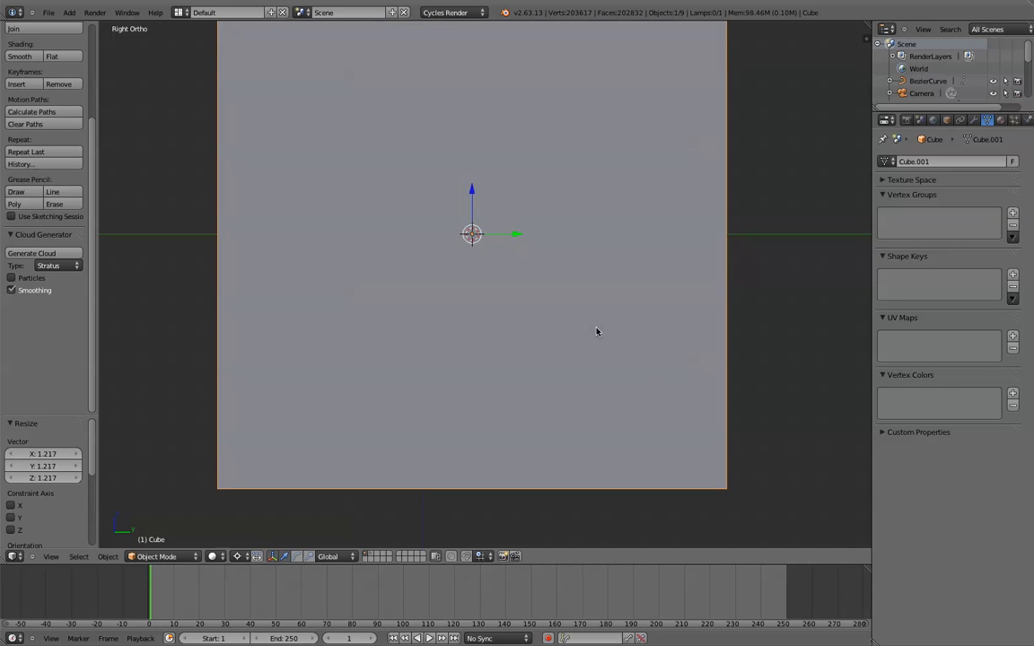
- Switch to wireframe shading and raise the cube about 5.28 units along Z to bring its floor up to the fan base
key(z)
key(g)
key(z)
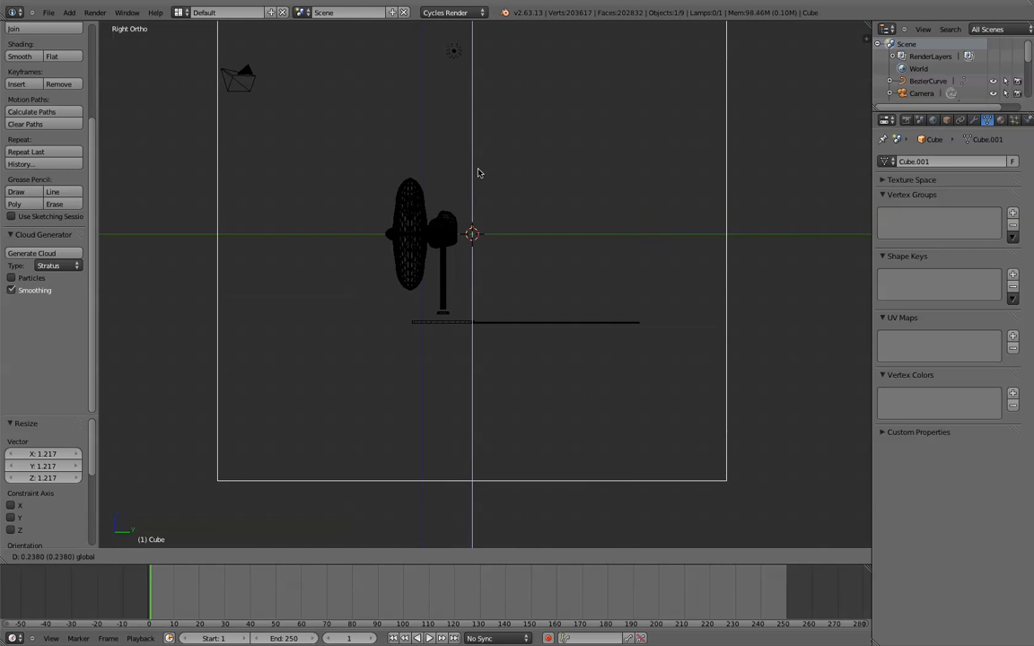
click(514, 37)
- Lower the cube's top face along Z in Edit Mode to reduce the box height by roughly a third
scroll(364, 170, down, 6)
middle_drag(376, 187, 370, 308)
scroll(386, 247, up, 4)
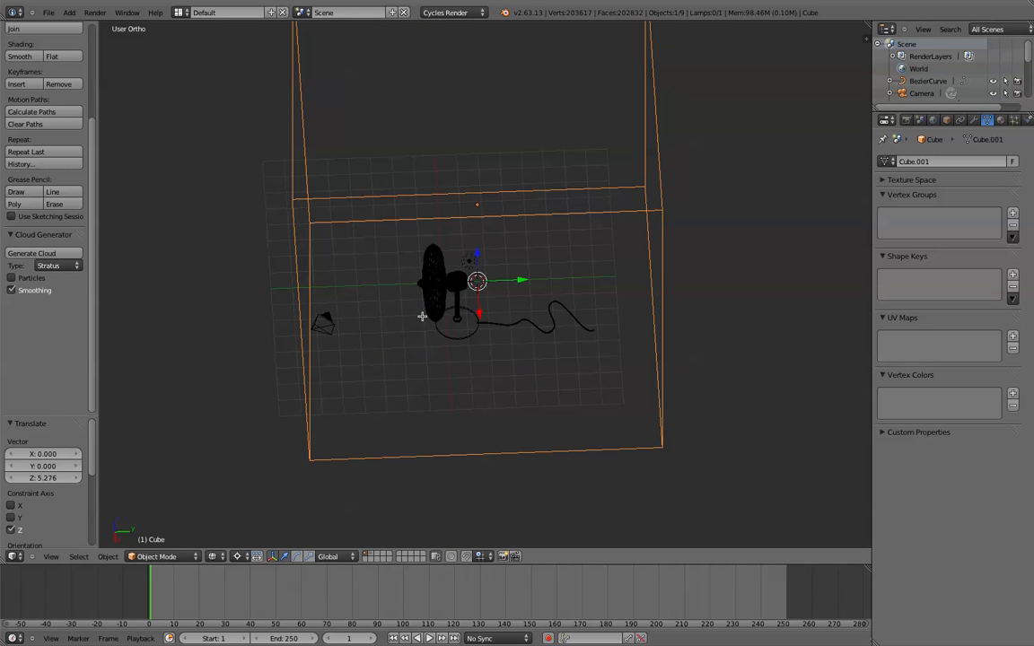
key(Tab)
scroll(477, 145, down, 2)
middle_drag(466, 179, 528, 210)
right_click(453, 227)
scroll(494, 283, up, 3)
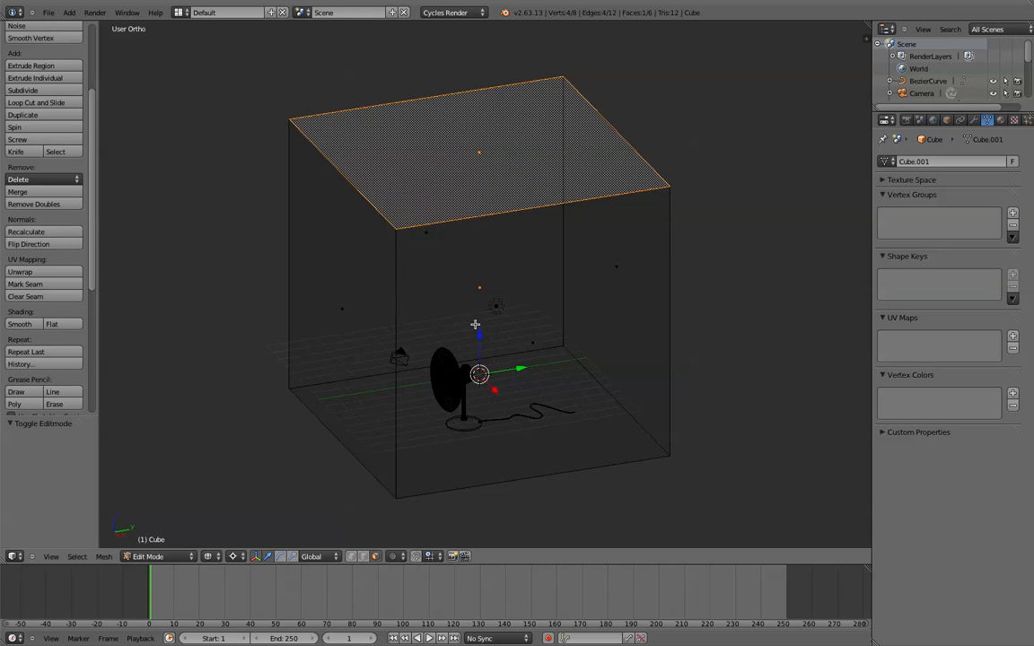
key(g)
key(z)
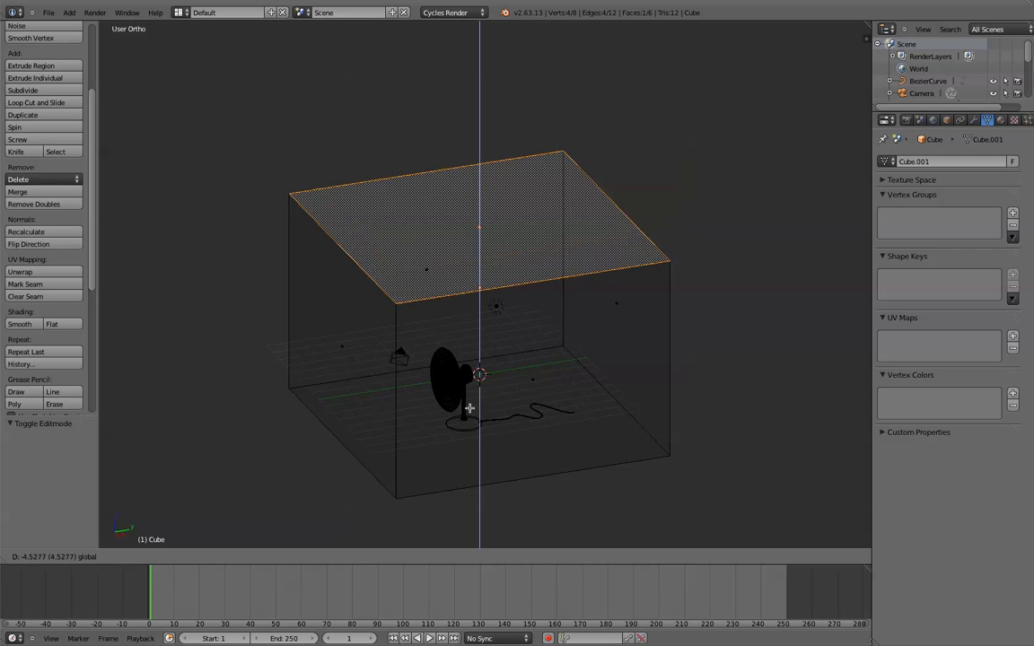
click(464, 430)
key(Tab)
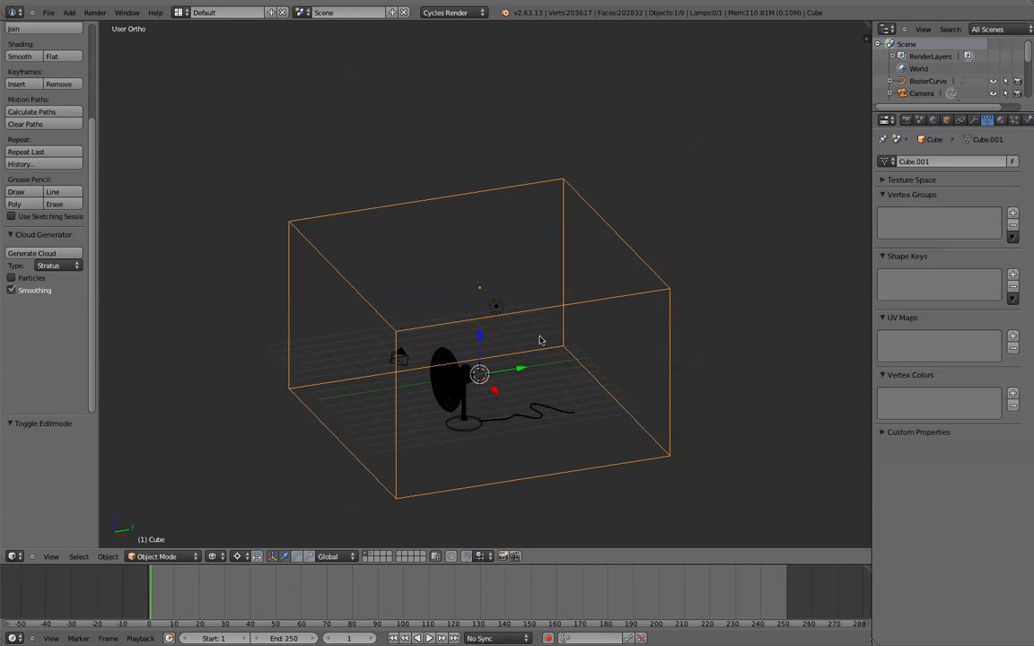
- Move the box about -4.66 units along Y so the fan stands nearer its back wall
middle_drag(551, 343, 514, 375)
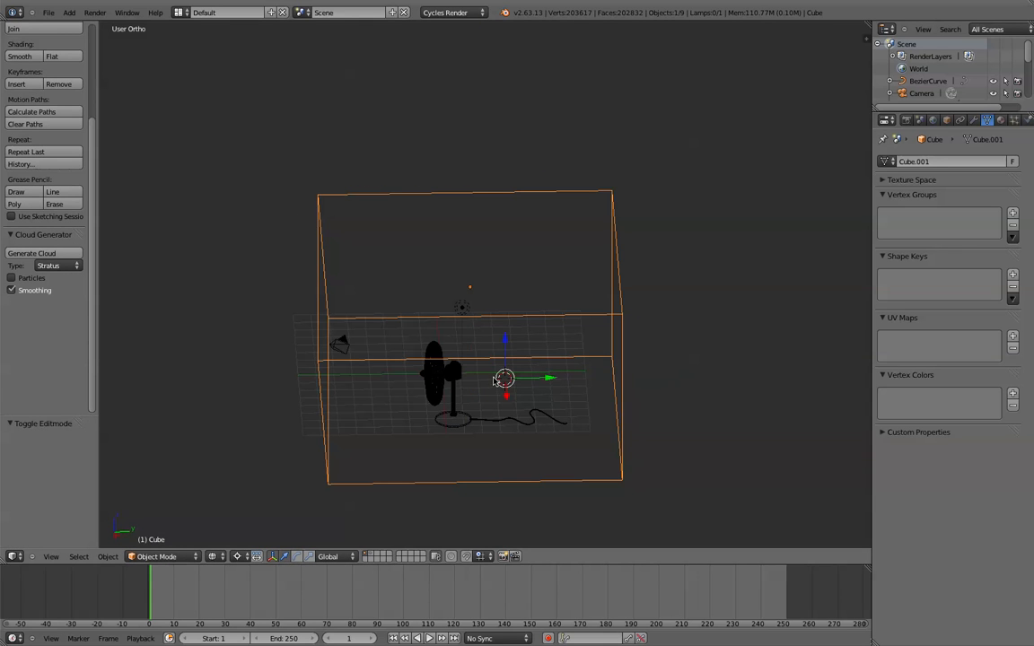
key(g)
key(y)
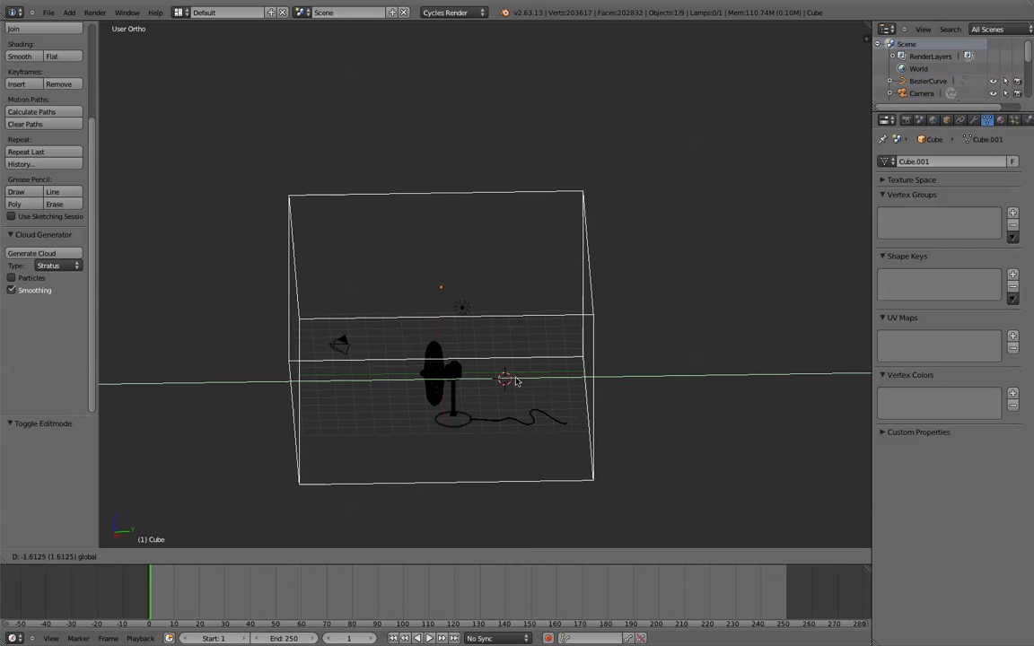
click(503, 376)
- Examine the placement of the box around the fan and cord
middle_drag(427, 436, 514, 442)
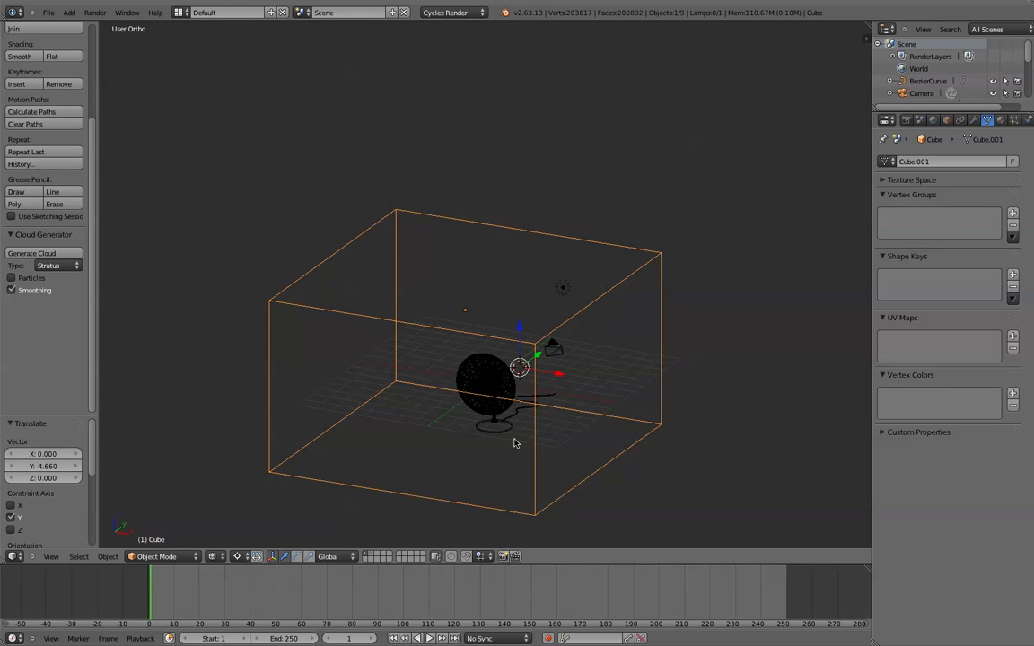
scroll(514, 440, up, 2)
scroll(514, 432, down, 2)
shift+middle_drag(519, 425, 491, 366)
scroll(507, 359, up, 2)
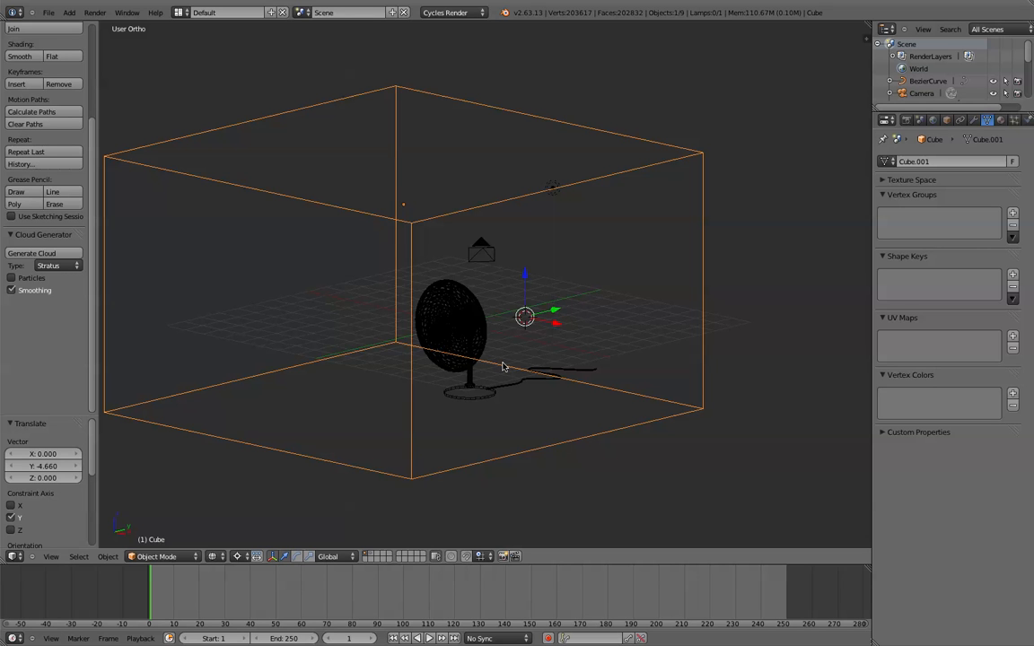
scroll(482, 358, up, 1)
mouse_move(482, 358)
middle_down()
mouse_move(532, 380)
mouse_move(496, 362)
middle_up()
scroll(531, 380, down, 2)
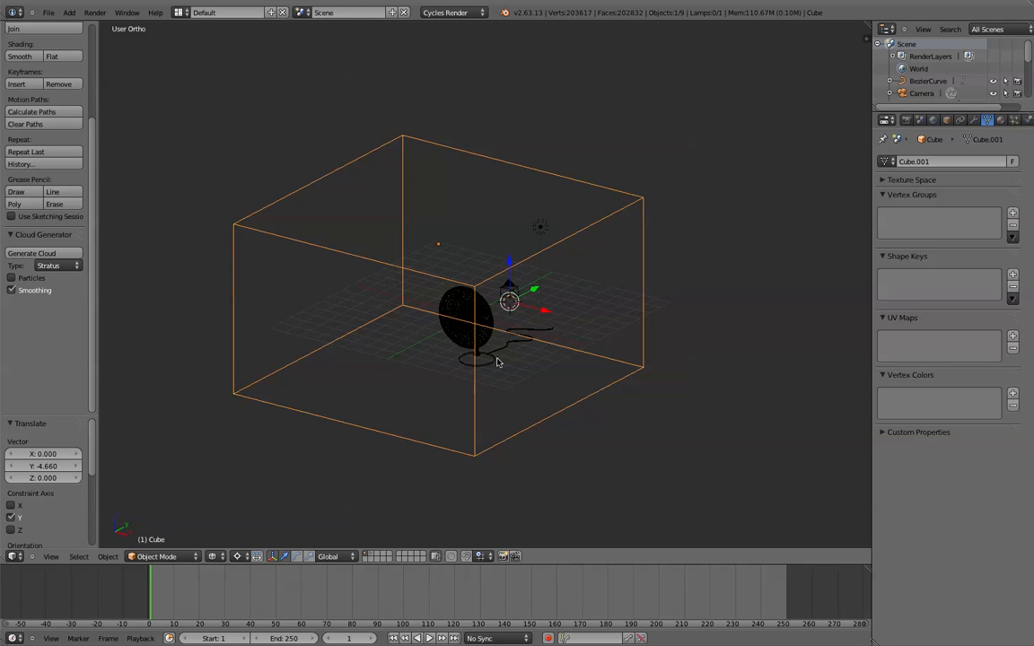
scroll(489, 346, up, 4)
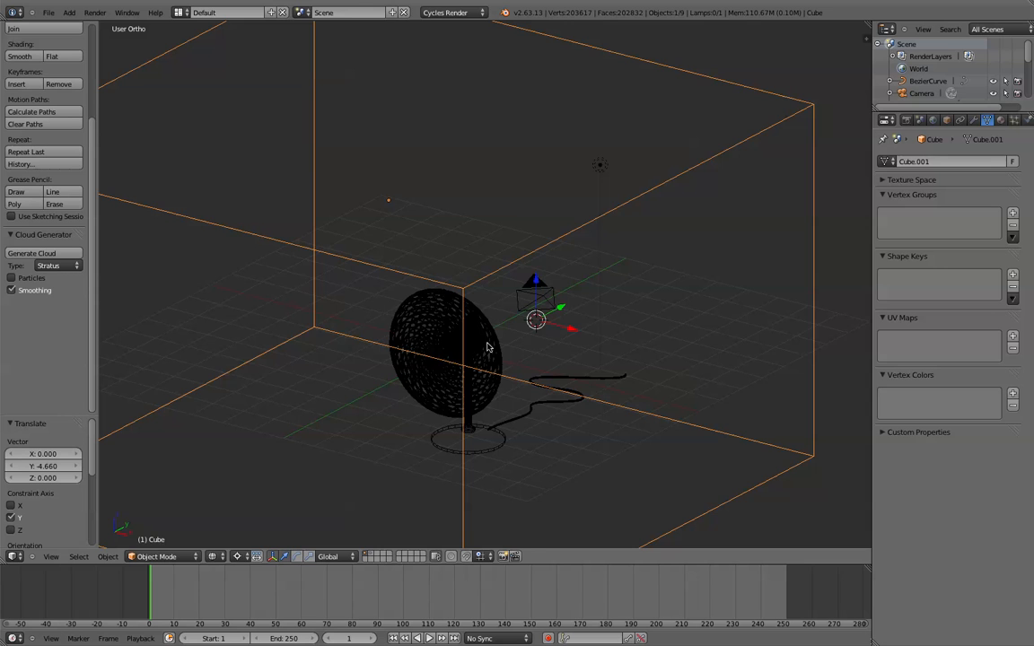
- Return to solid shading and separate the box's front and top faces into a new object
key(z)
scroll(485, 325, down, 3)
key(Tab)
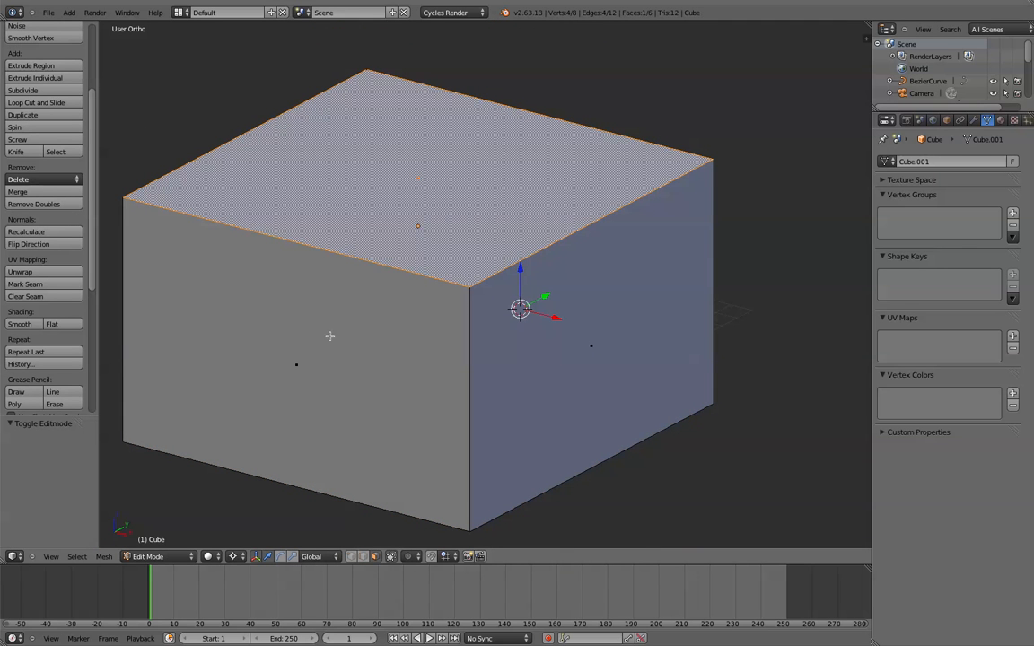
right_click(283, 321)
shift+right_click(395, 190)
middle_drag(445, 217, 432, 210)
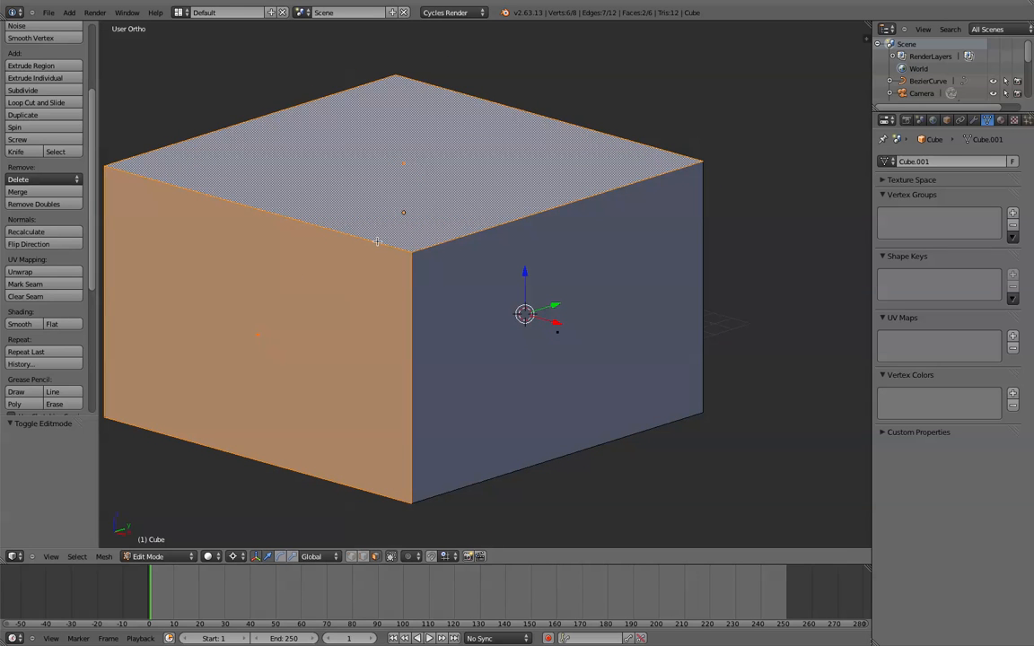
key(p)
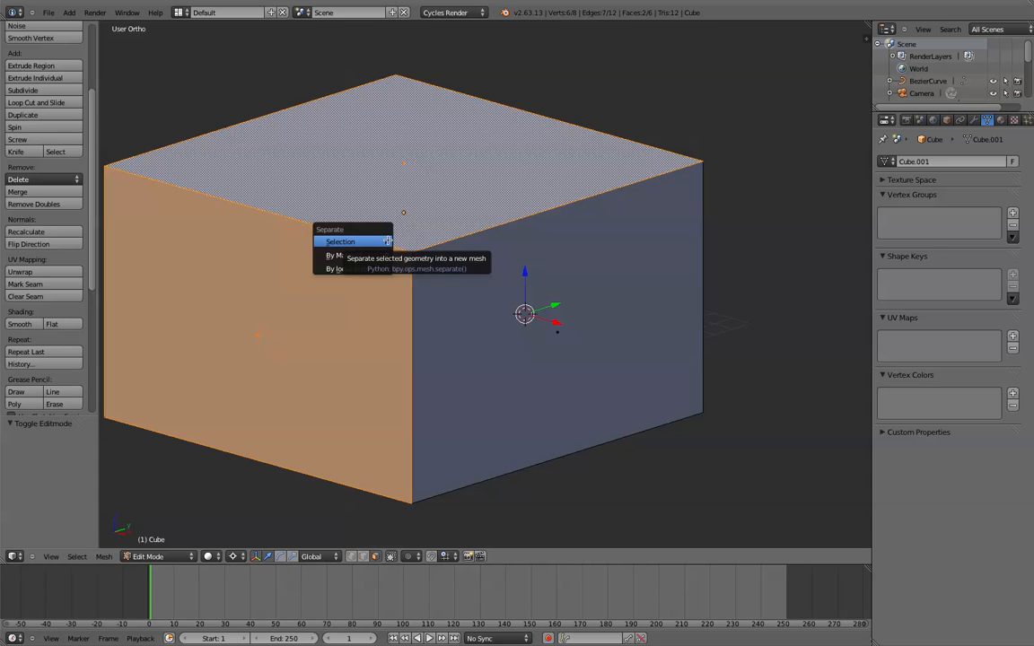
click(387, 241)
scroll(388, 239, down, 2)
middle_drag(388, 240, 432, 235)
key(Tab)
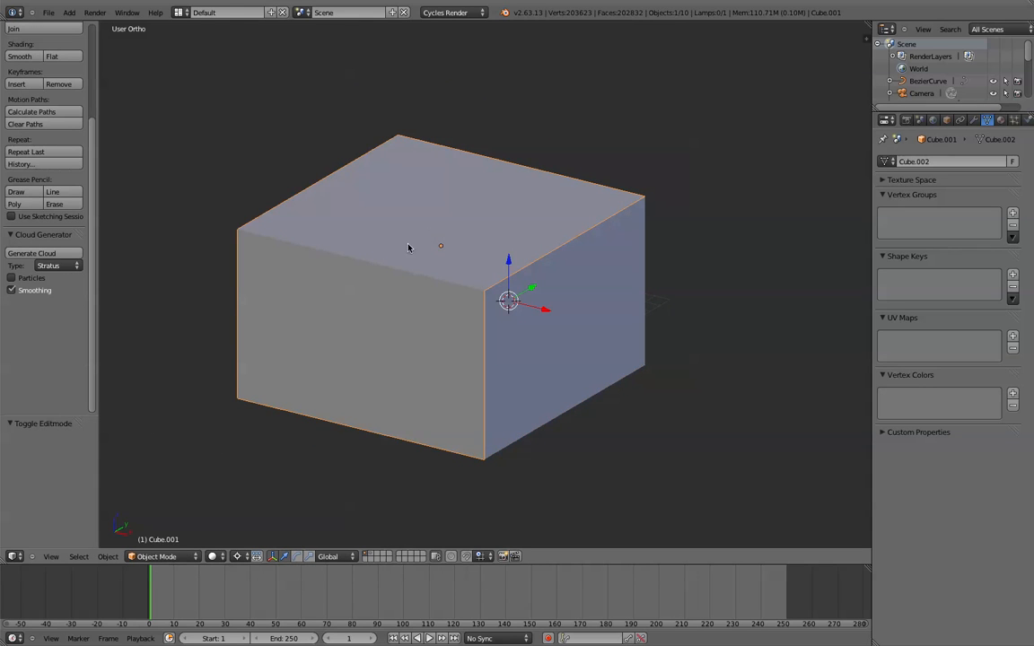
- Select the separated front and top faces and move that object to layer 3
middle_drag(395, 310, 386, 303)
key(Tab)
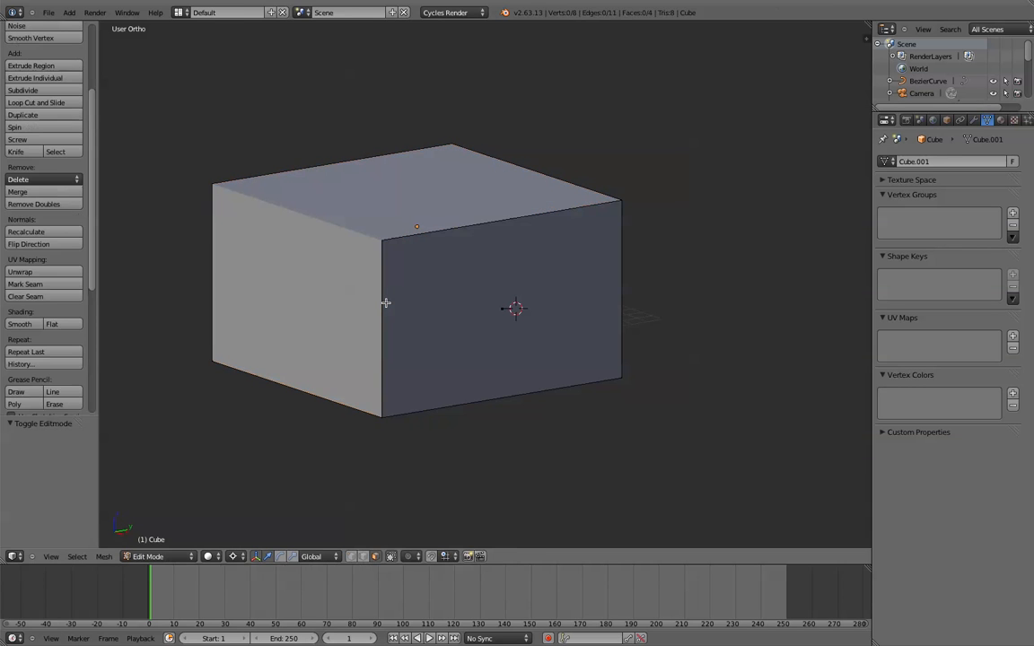
key(Tab)
right_click(346, 266)
key(Tab)
key(Tab)
key(m)
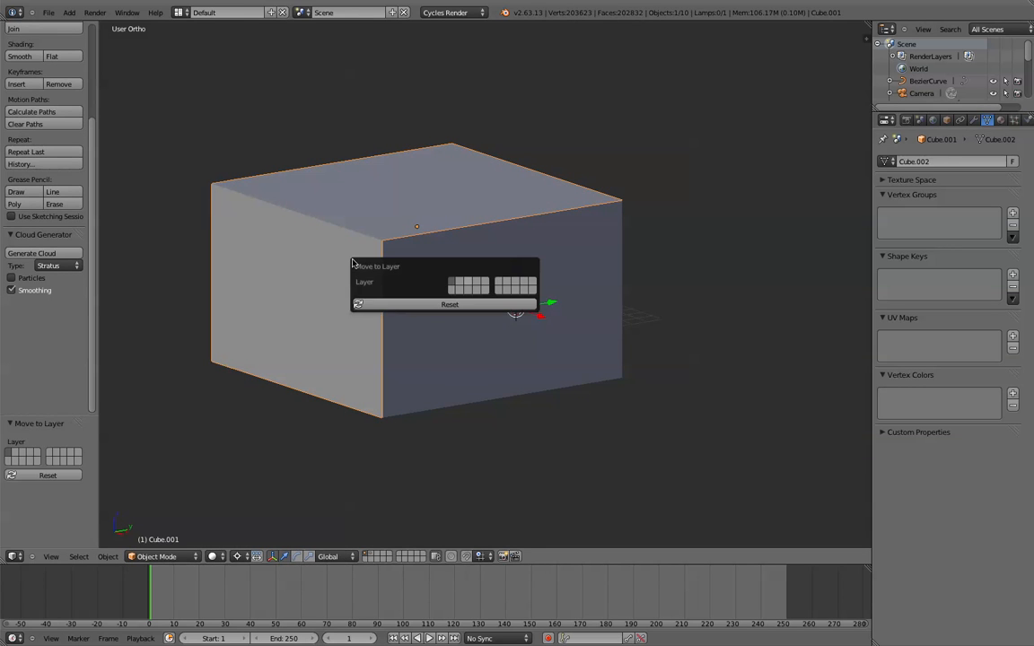
key(3)
key(Return)
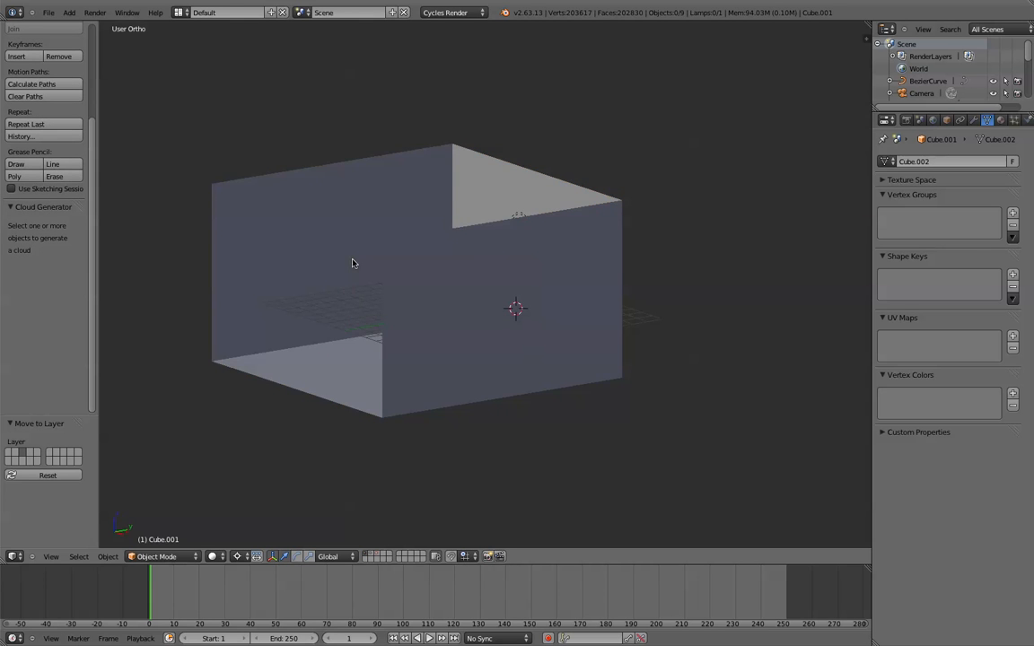
- Try a Subdivision Surface modifier on the separated faces object and undo it
middle_drag(288, 269, 361, 263)
middle_drag(478, 375, 546, 300)
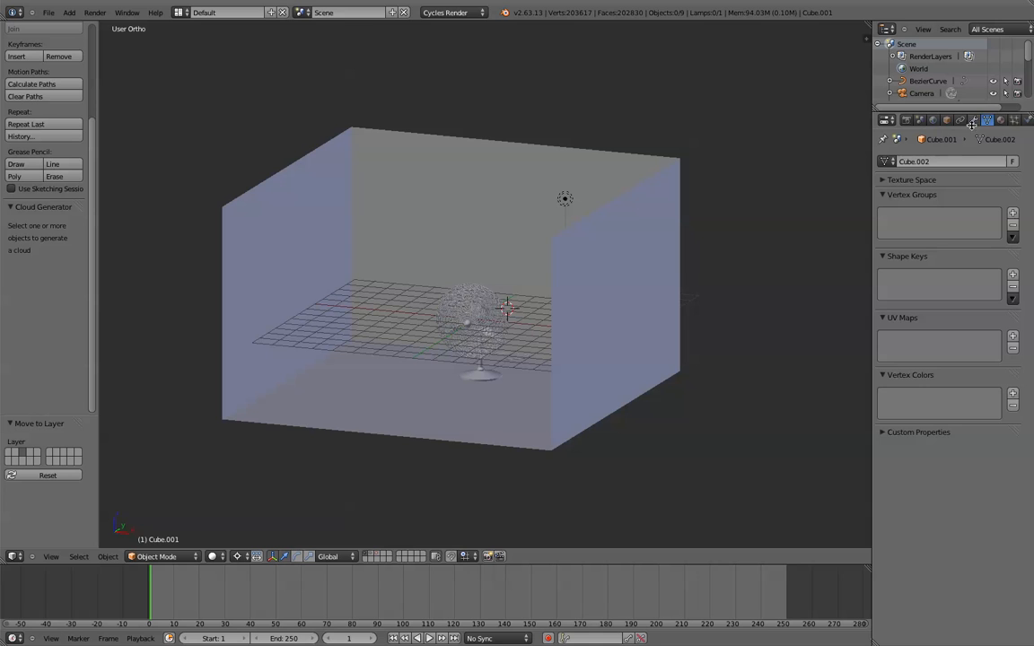
click(974, 121)
click(931, 162)
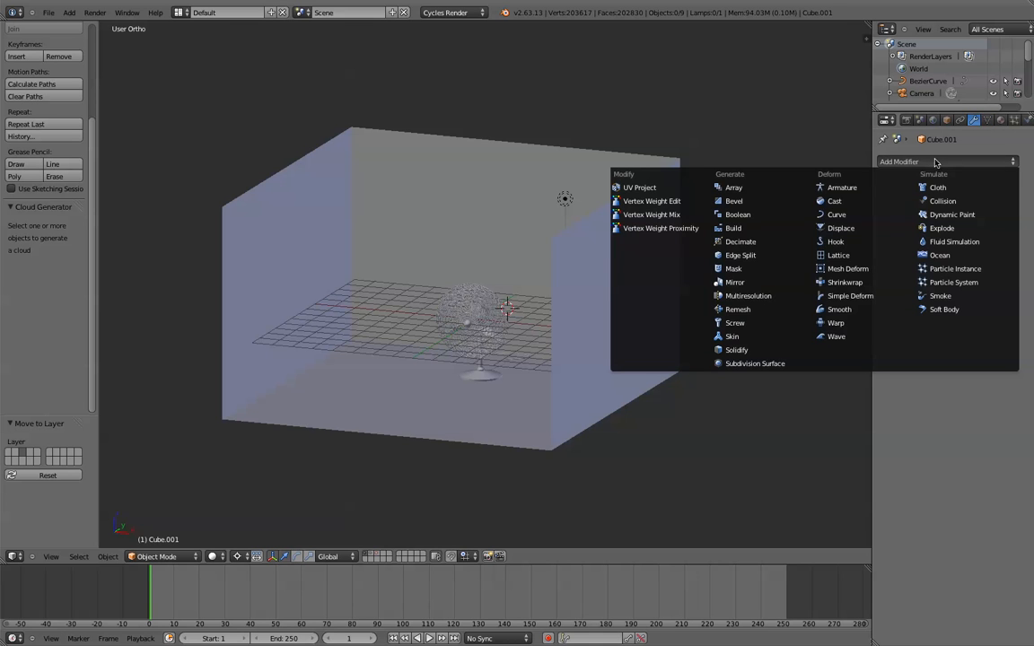
click(777, 367)
middle_drag(786, 266, 678, 318)
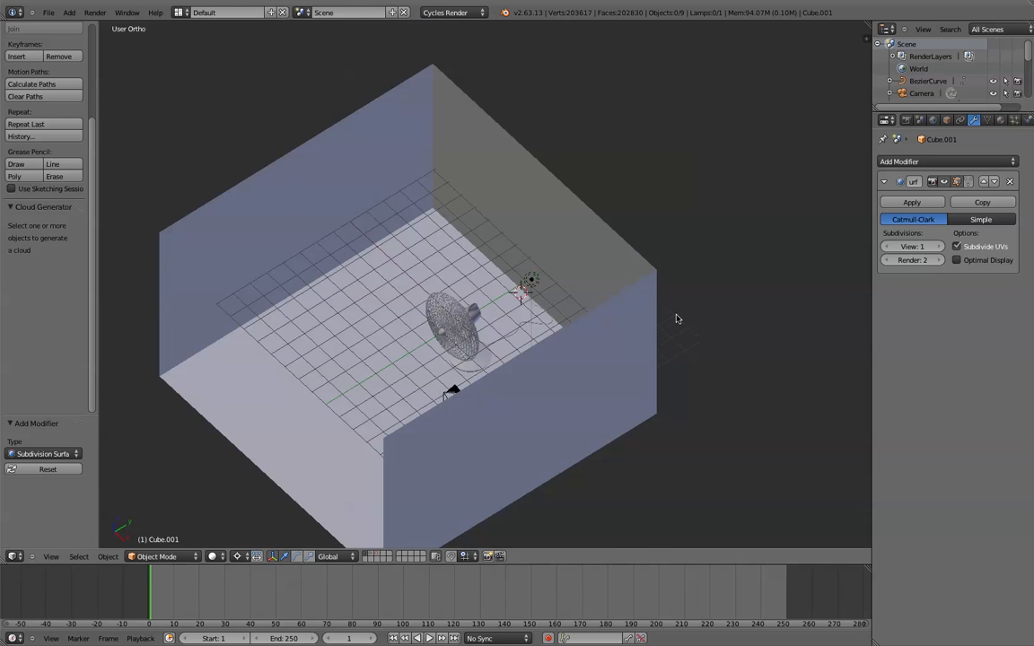
key(ctrl+z)
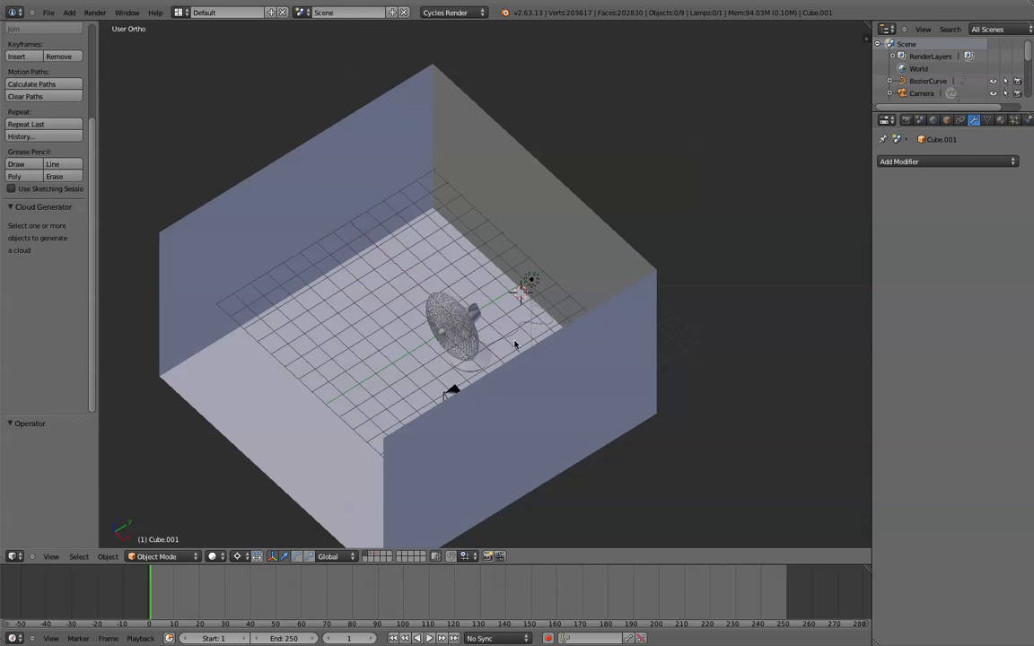
- Select the open room box and add a Subdivision Surface modifier with 2 view subdivisions
right_click(554, 383)
middle_drag(561, 364, 756, 258)
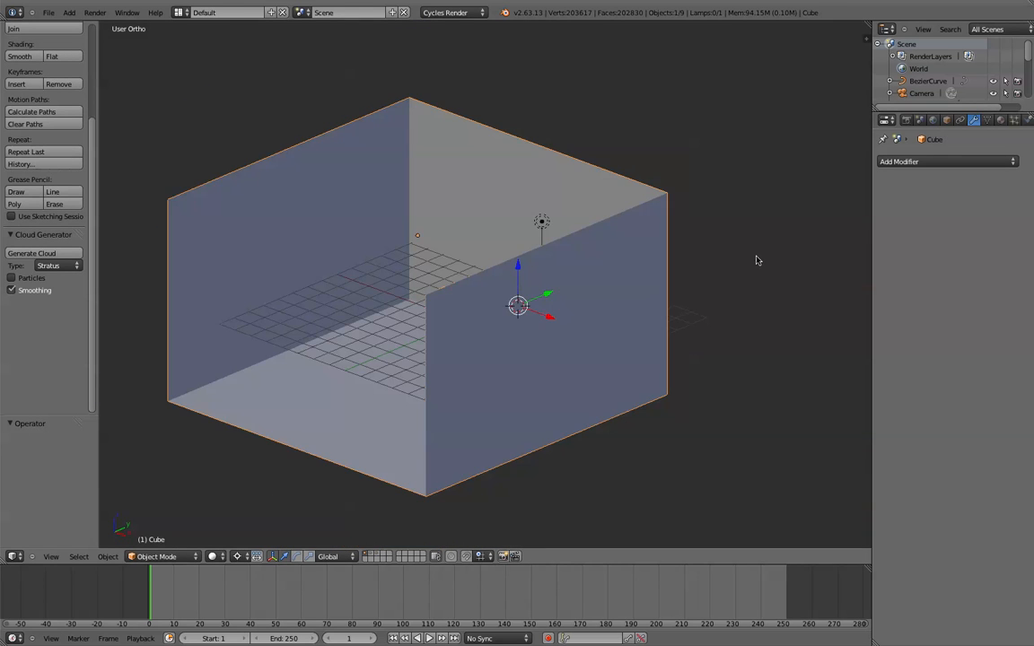
click(909, 161)
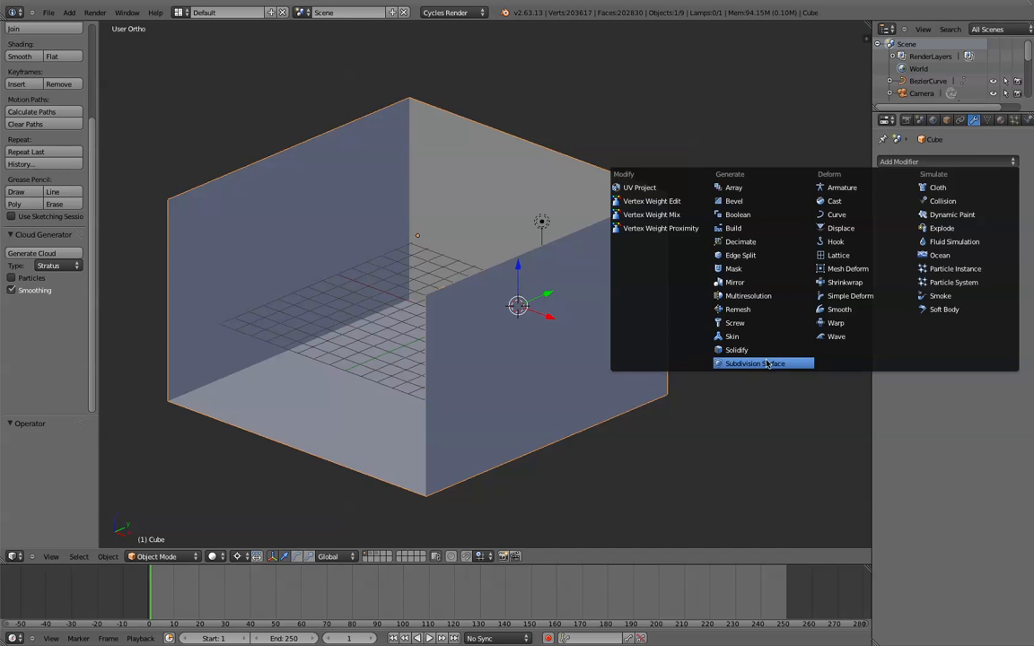
click(718, 364)
middle_drag(680, 366, 755, 260)
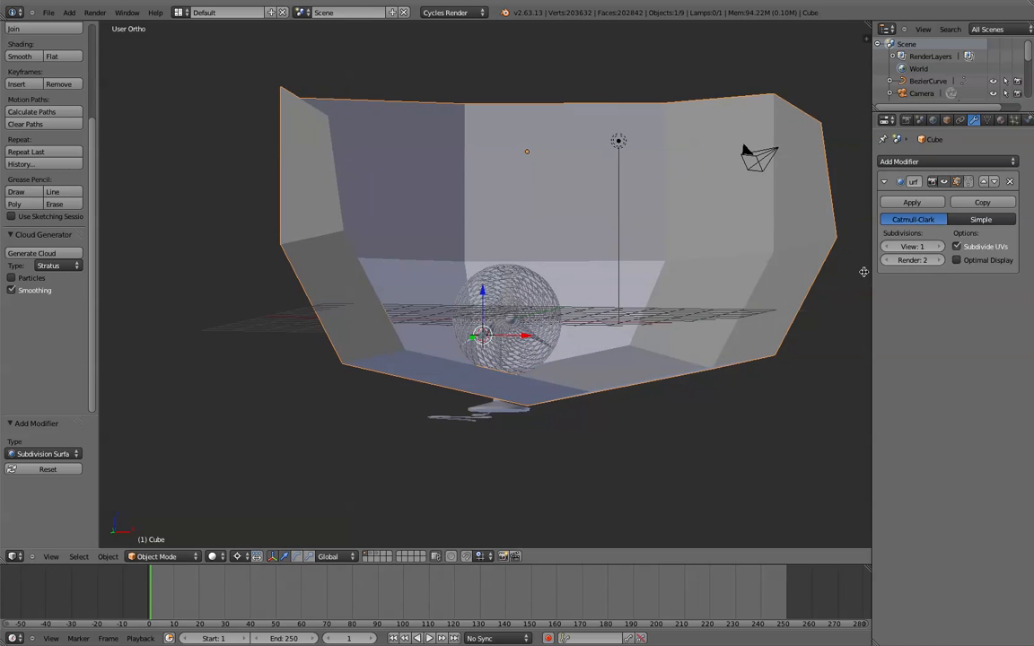
click(937, 247)
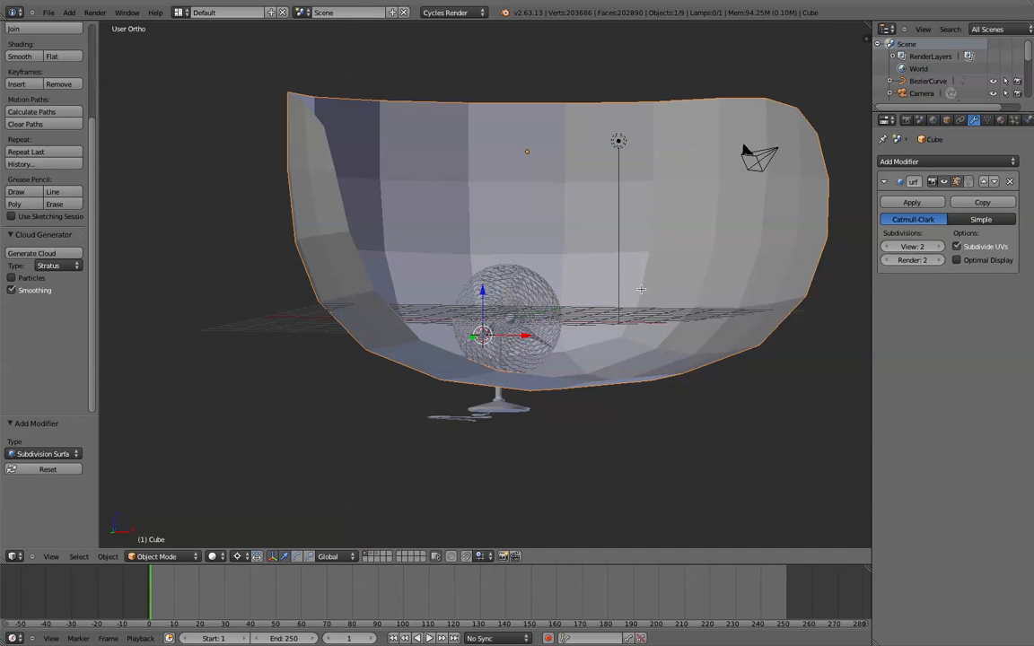
- In Edit Mode, select the floor edges along the back wall and both side walls and crease them fully
key(Tab)
middle_drag(597, 378, 554, 376)
scroll(553, 375, down, 1)
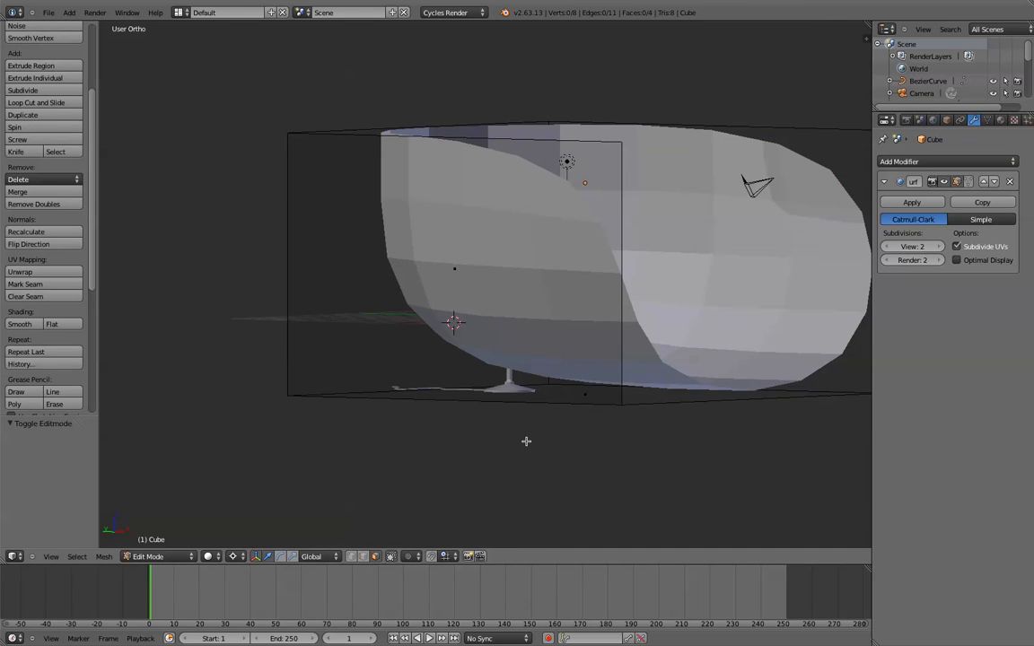
click(363, 562)
middle_drag(411, 448, 279, 454)
right_click(443, 449)
shift+right_click(397, 397)
shift+right_click(281, 432)
key(shift+e)
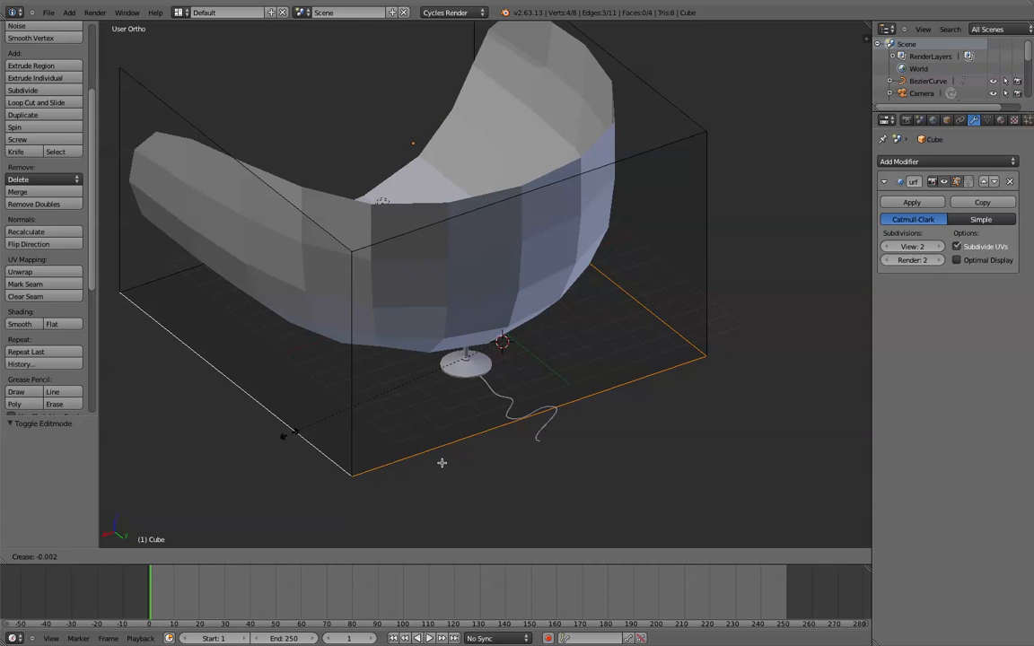
click(965, 643)
- Select the upper edges of all three walls plus one side wall's front vertical edge and crease them by 1.000
middle_drag(545, 330, 643, 343)
key(a)
scroll(539, 335, down, 3)
scroll(511, 363, up, 1)
right_click(353, 422)
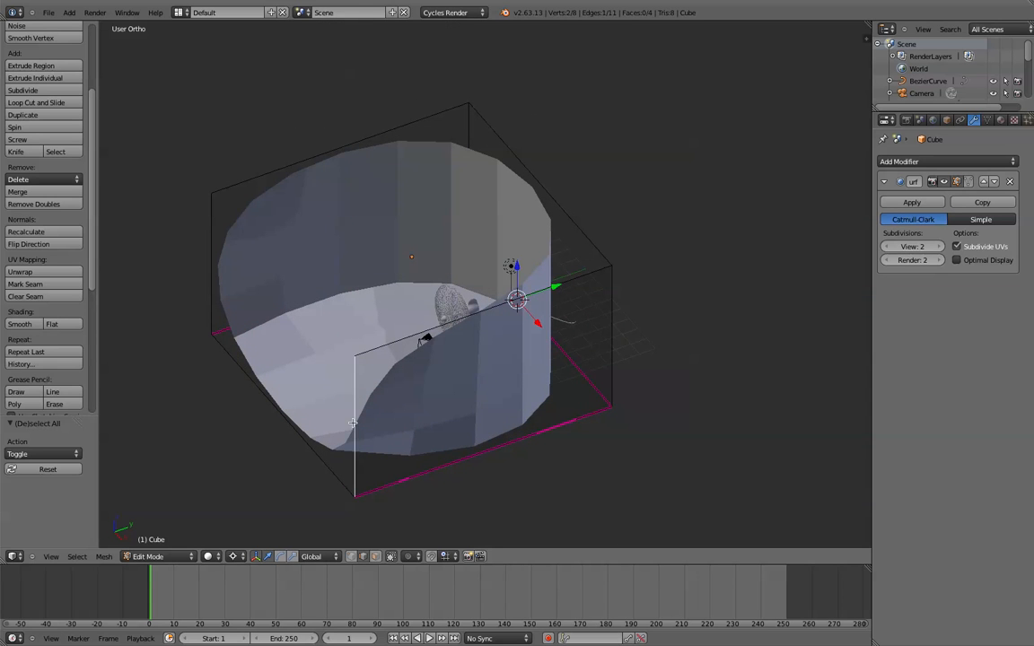
shift+right_click(393, 308)
middle_drag(449, 328, 500, 348)
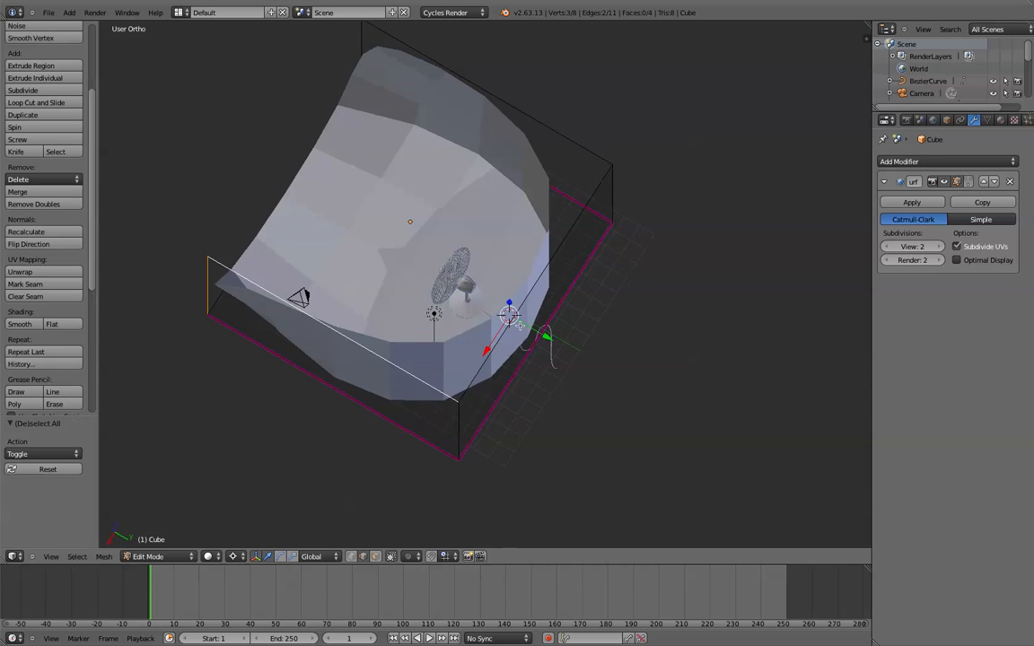
shift+right_click(548, 285)
middle_drag(602, 336, 519, 280)
shift+right_click(596, 276)
middle_drag(596, 276, 583, 309)
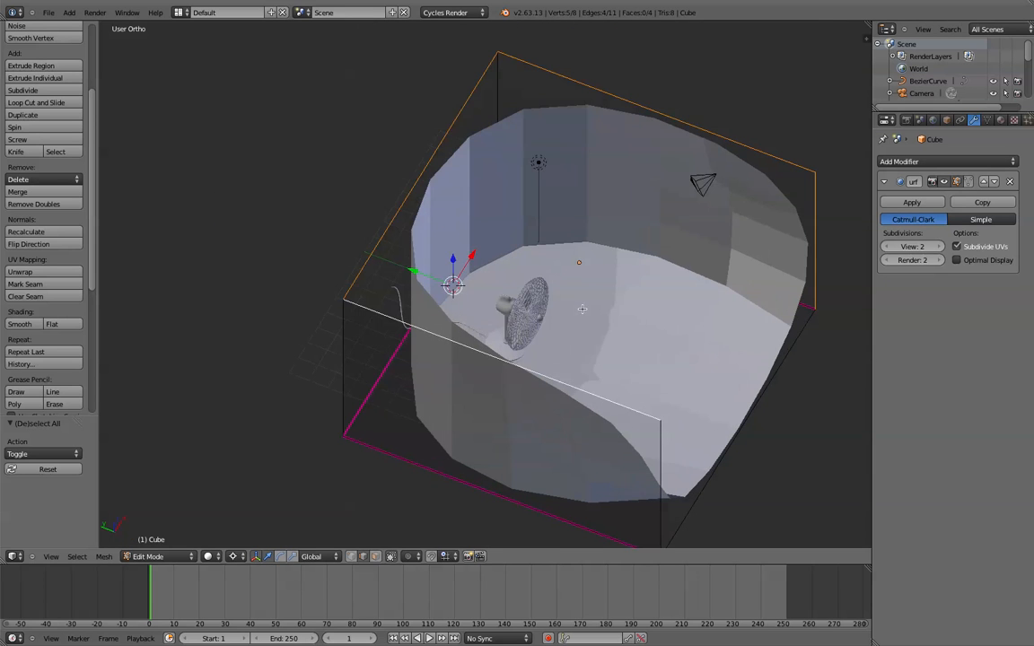
key(shift+e)
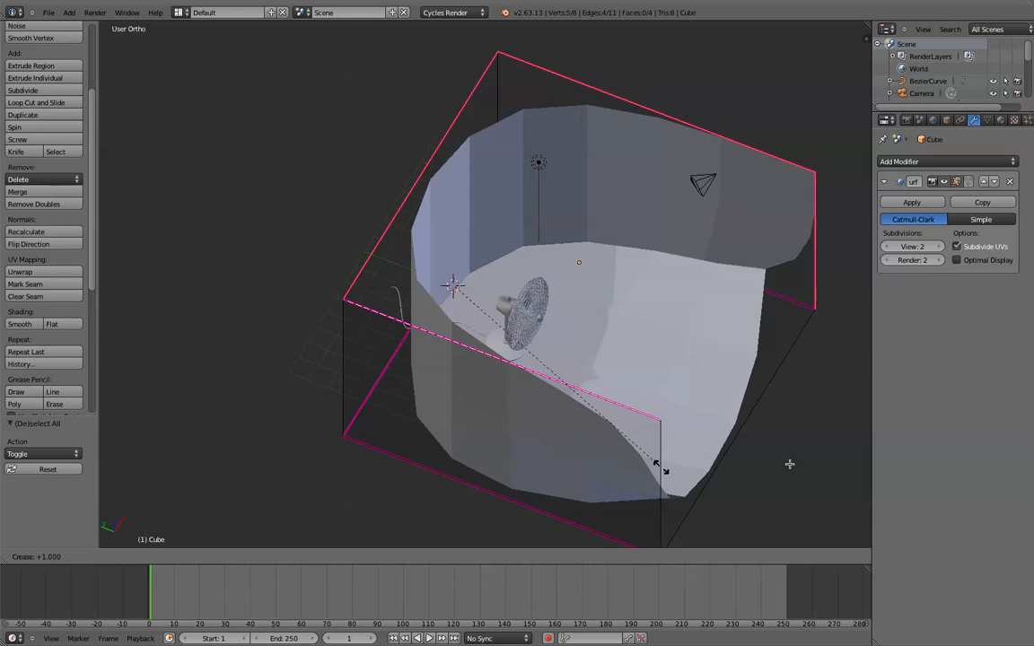
click(826, 478)
- Add the other side wall's front vertical edge and the front floor edge to the selection and crease them fully
middle_drag(827, 477, 575, 368)
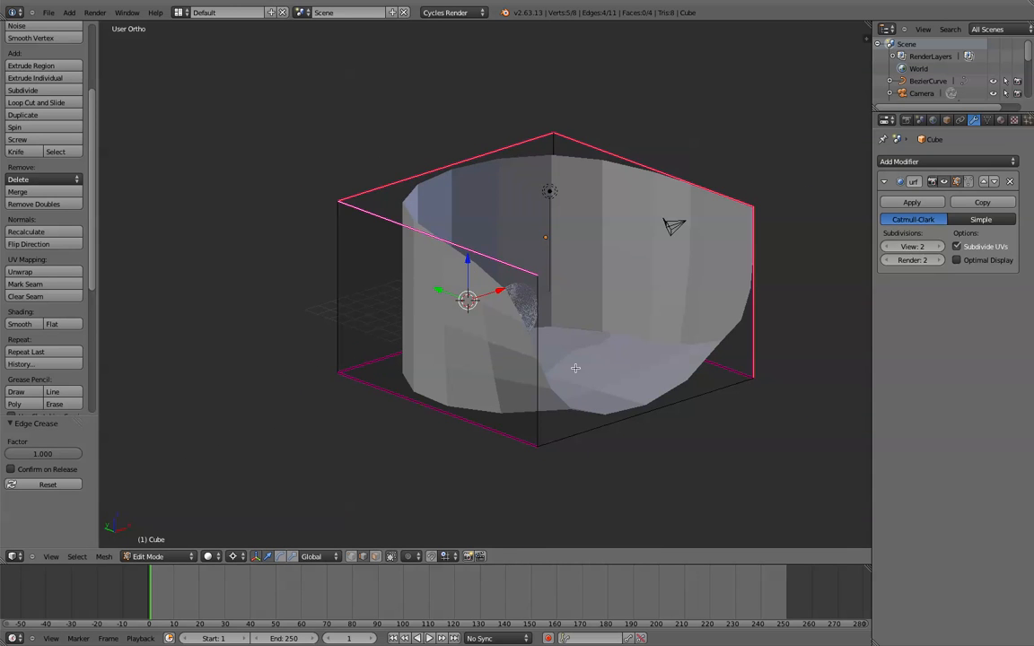
shift+right_click(538, 351)
shift+right_click(631, 420)
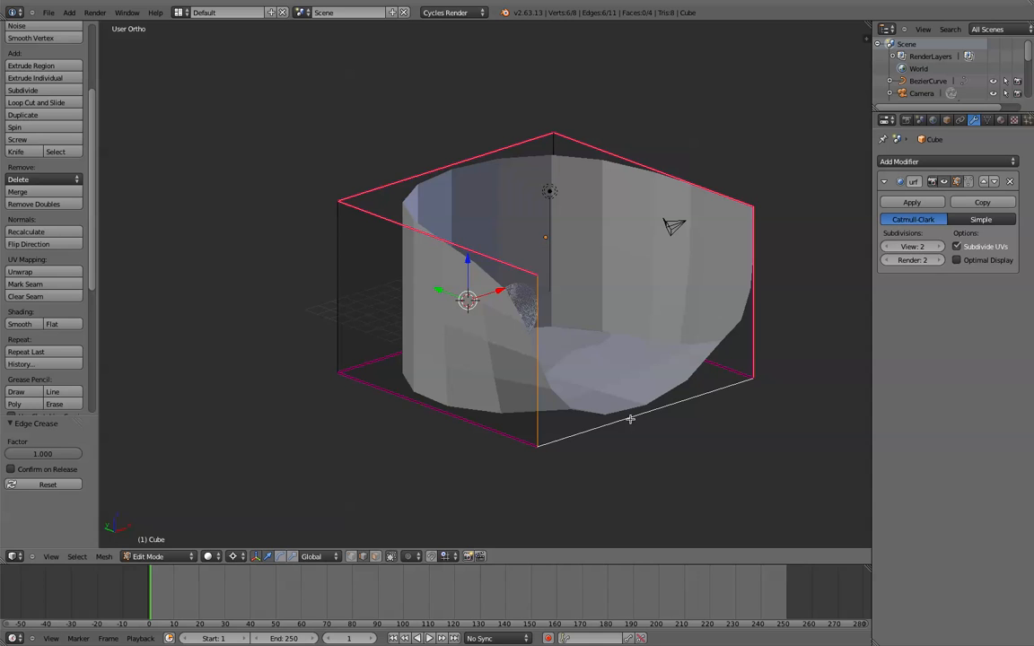
key(shift+e)
click(835, 512)
key(a)
middle_drag(655, 387, 648, 313)
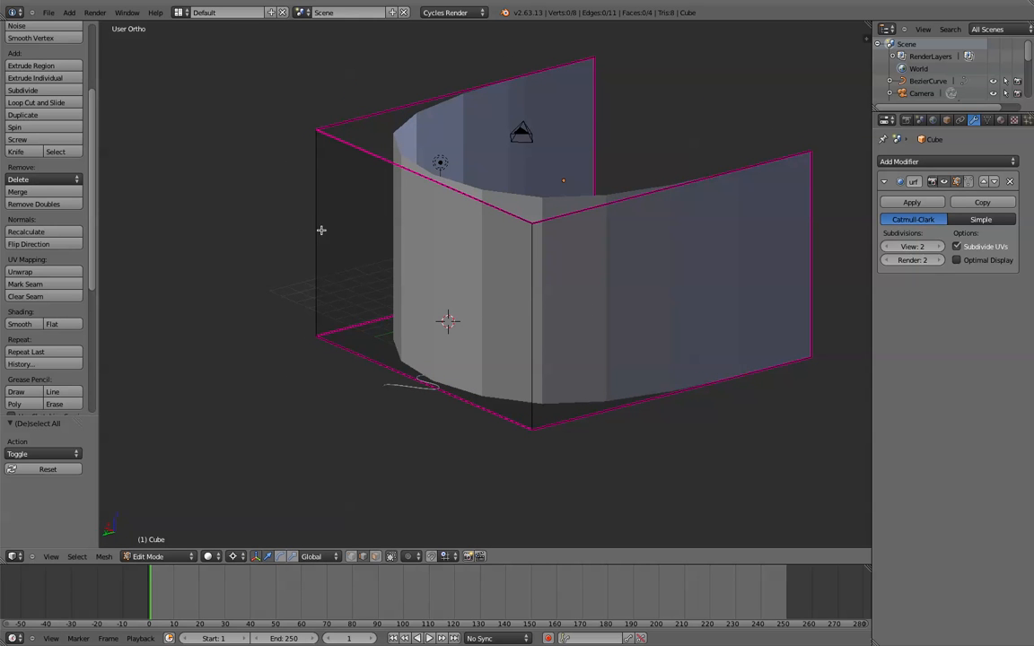
- Return to Object Mode, shade the room smooth, and set its view subdivisions to 3
middle_drag(500, 352, 566, 292)
key(Tab)
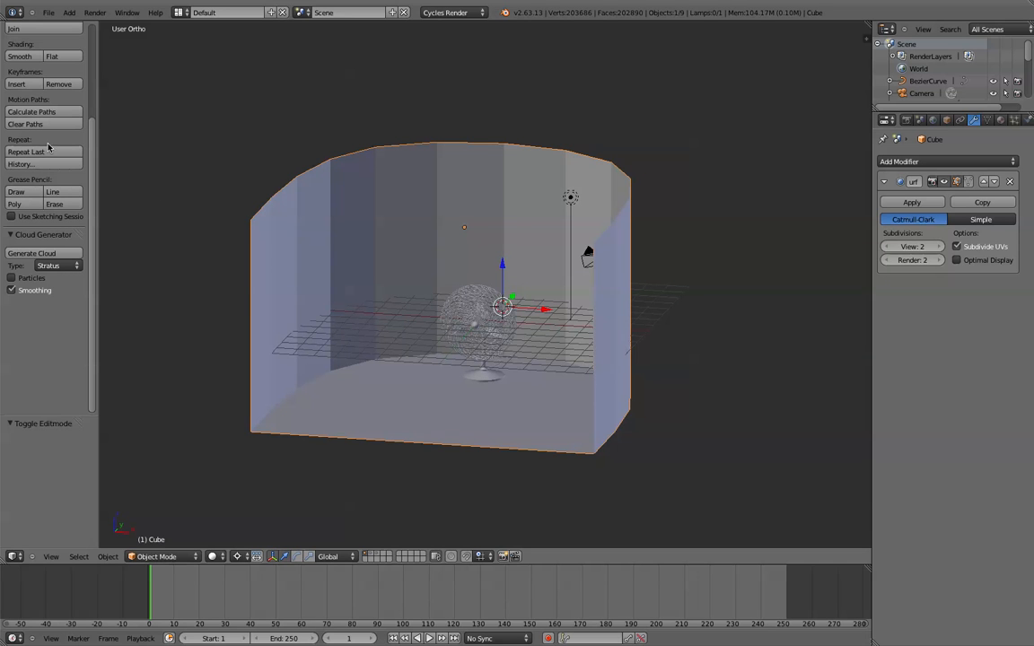
click(25, 56)
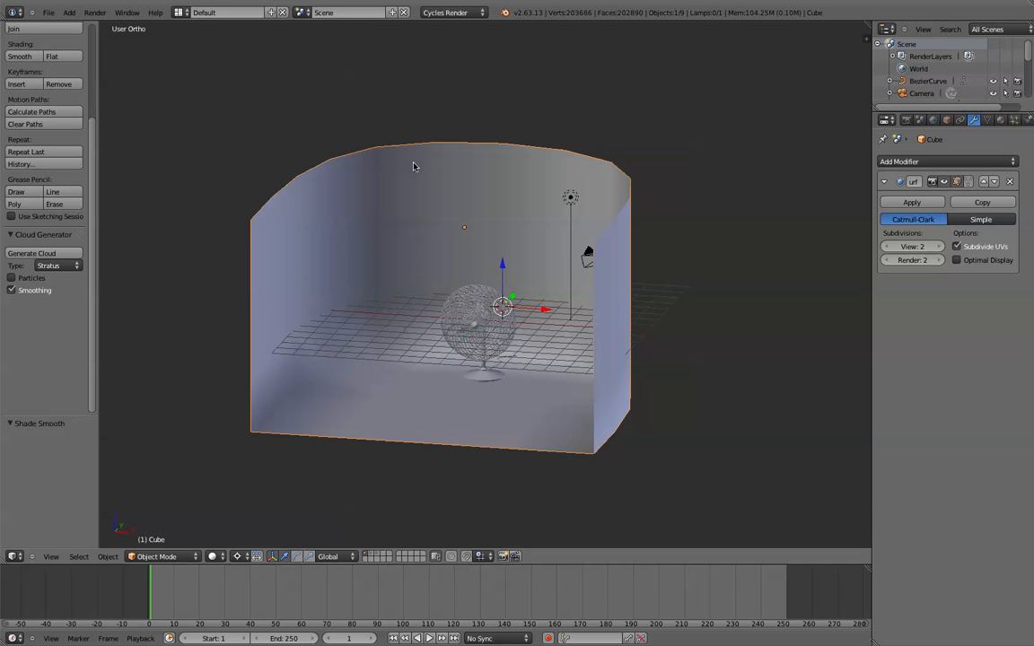
click(939, 246)
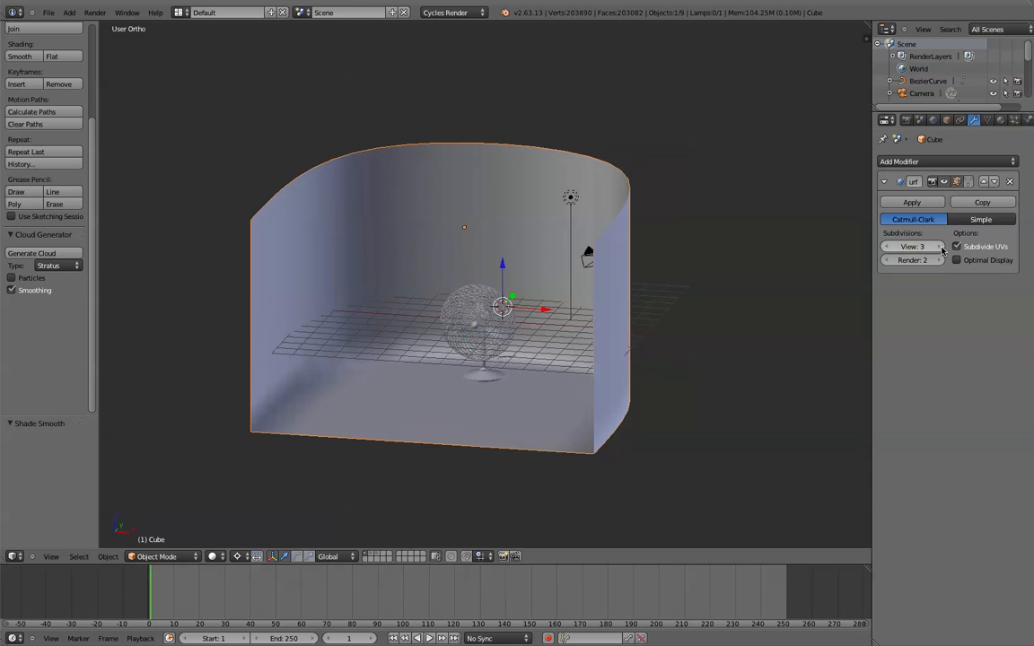
- Add an Edge Split modifier to the room box
click(933, 161)
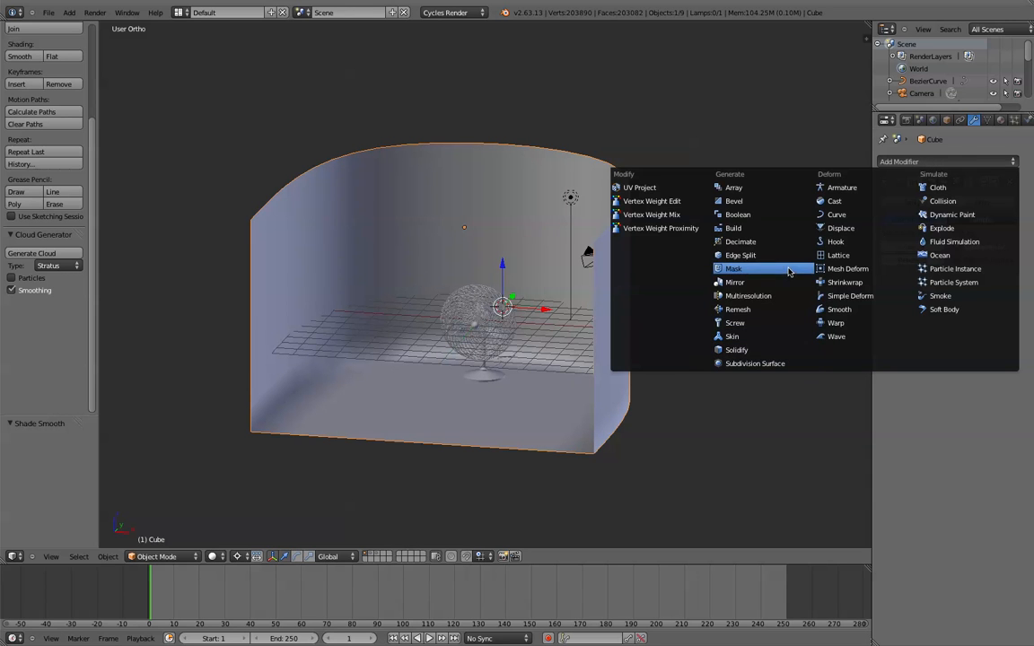
click(763, 255)
scroll(628, 377, up, 4)
key(a)
scroll(628, 376, down, 4)
middle_drag(602, 381, 654, 408)
- Move the room box up about 0.034 along Z in the right view to bring its floor closer to the fan base
right_click(654, 461)
key(KP_1)
key(KP_3)
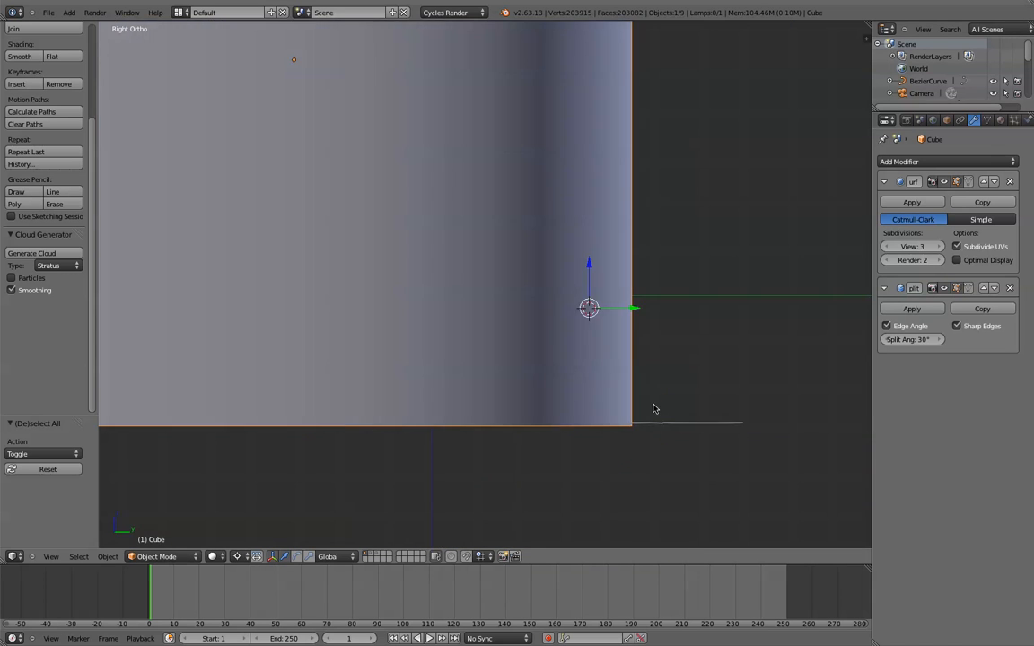
key(KP_5)
scroll(630, 401, down, 5)
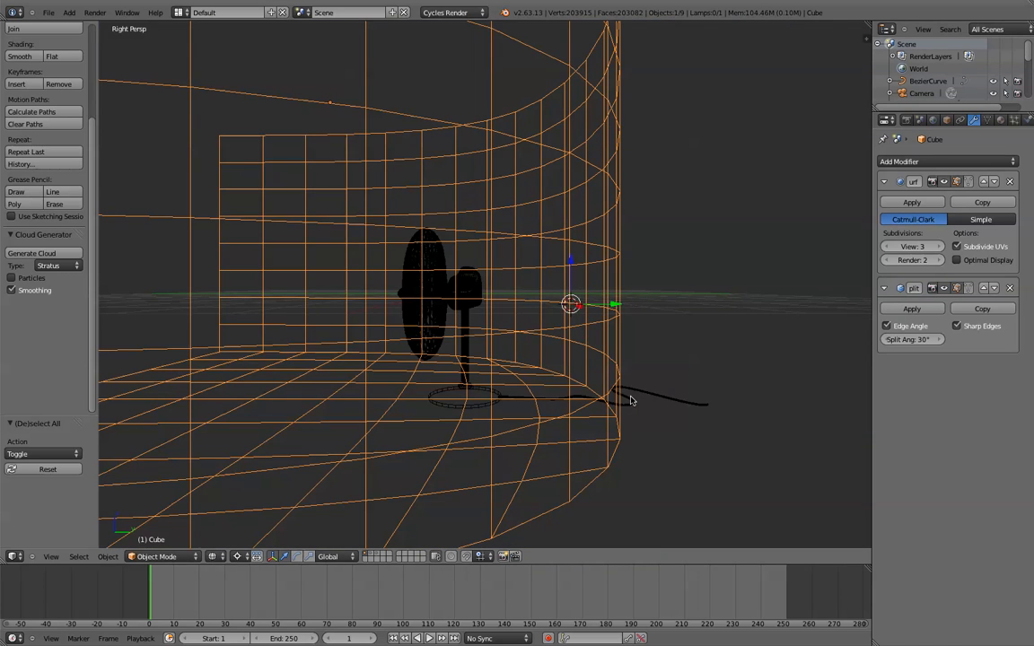
key(KP_5)
scroll(620, 393, up, 3)
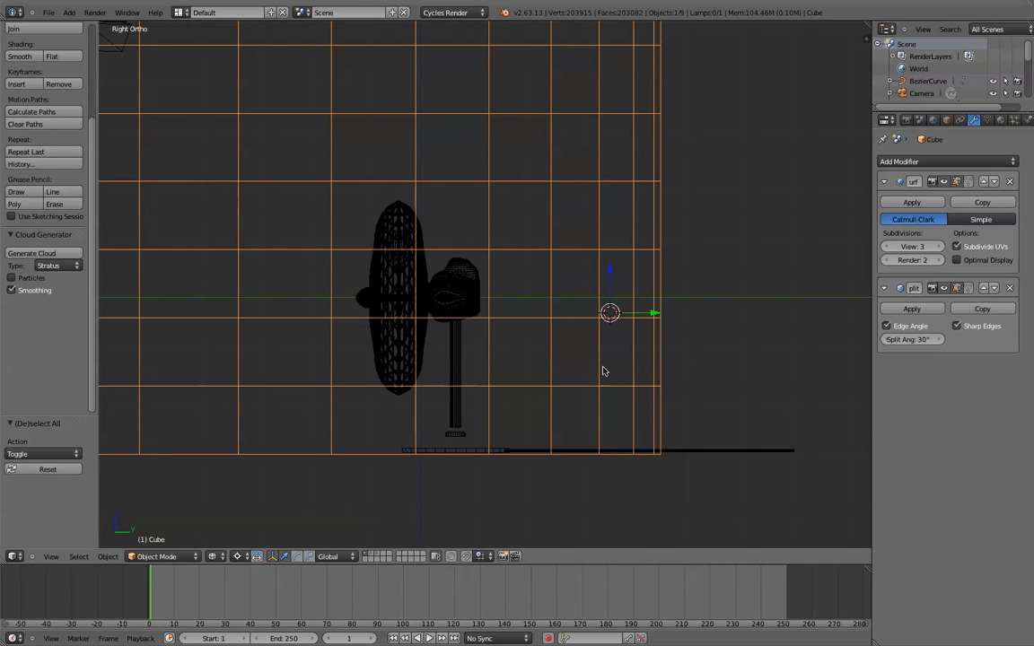
key(g)
key(z)
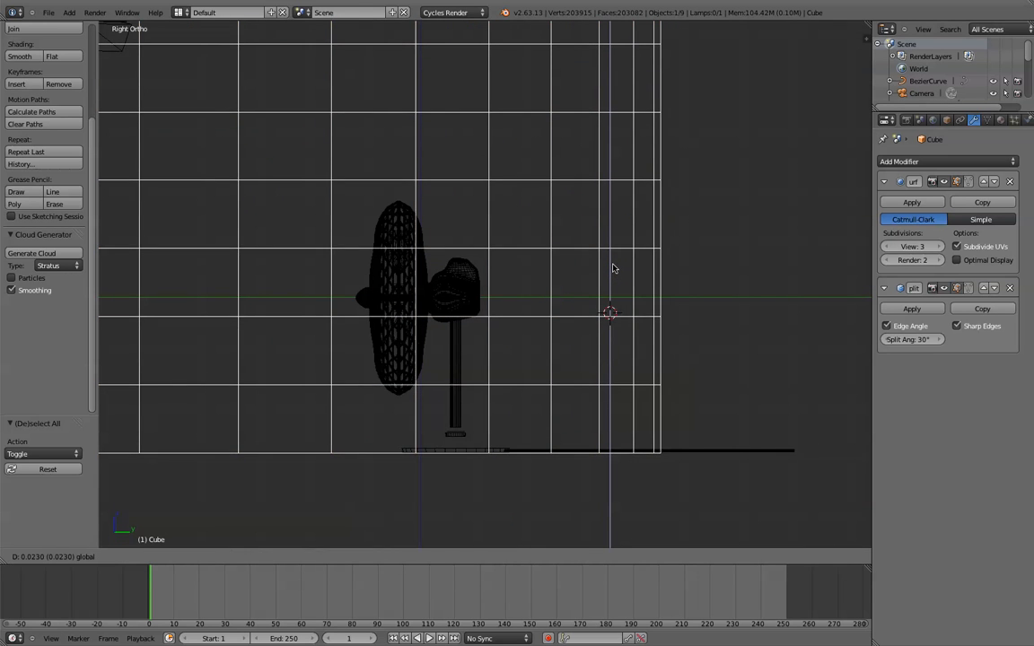
click(613, 268)
key(z)
- Examine how the fan's base sits on the room floor from the front in perspective
mouse_move(406, 256)
middle_down()
mouse_move(247, 161)
mouse_move(460, 279)
middle_up()
scroll(440, 235, up, 1)
shift+middle_drag(515, 304, 457, 242)
scroll(457, 242, up, 2)
mouse_move(504, 299)
shift+middle_down()
mouse_move(465, 228)
mouse_move(448, 288)
mouse_move(425, 283)
mouse_move(458, 249)
mouse_move(552, 298)
mouse_move(545, 279)
mouse_move(515, 295)
shift+middle_up()
scroll(480, 225, down, 2)
key(KP_5)
scroll(480, 225, down, 2)
scroll(481, 229, down, 1)
scroll(514, 295, up, 2)
key(KP_1)
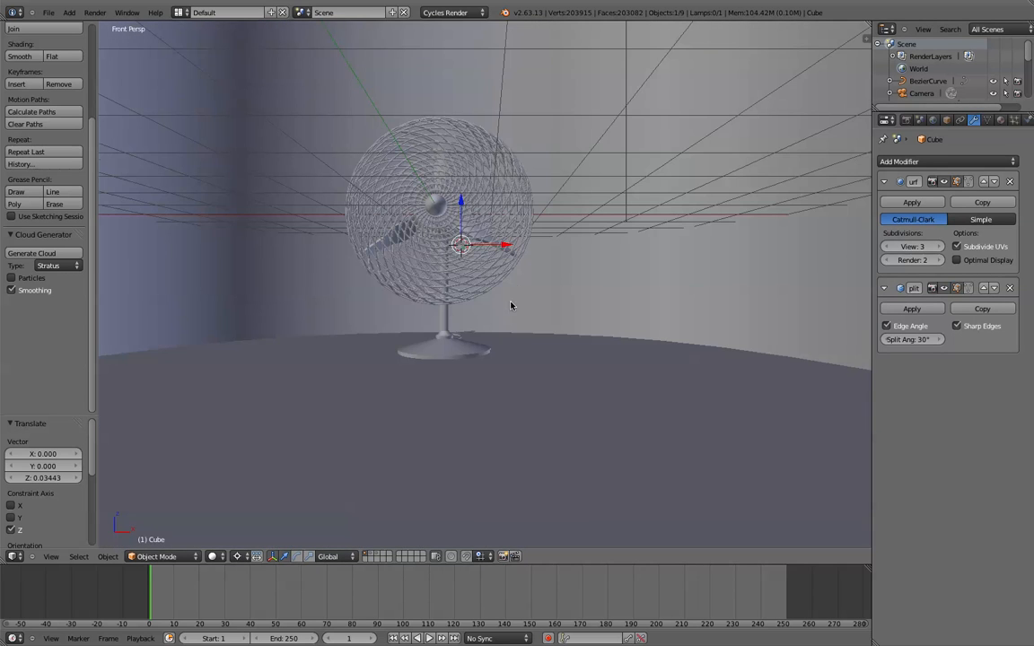
key(KP_Decimal)
shift+middle_drag(561, 392, 571, 307)
scroll(547, 314, up, 2)
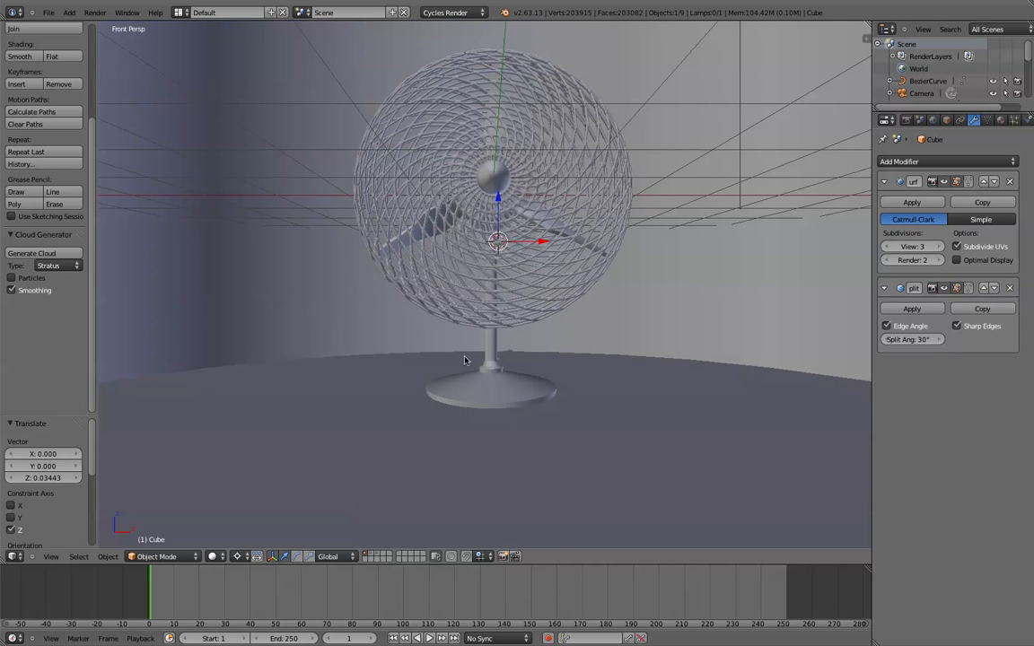
- Preview the fan inside the curved room with Rendered viewport shading
click(213, 556)
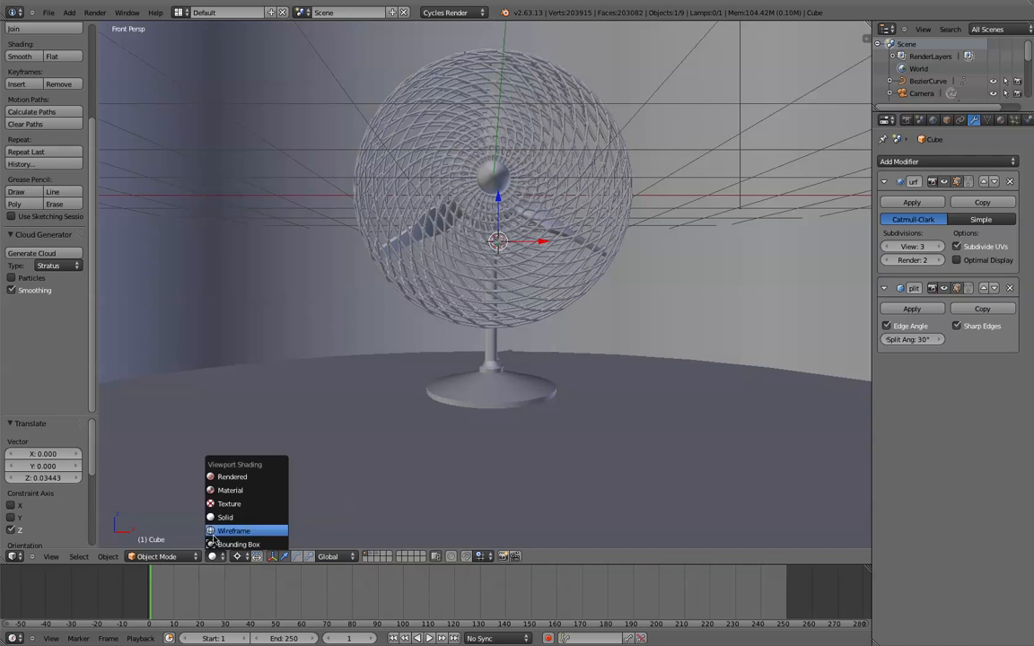
click(246, 477)
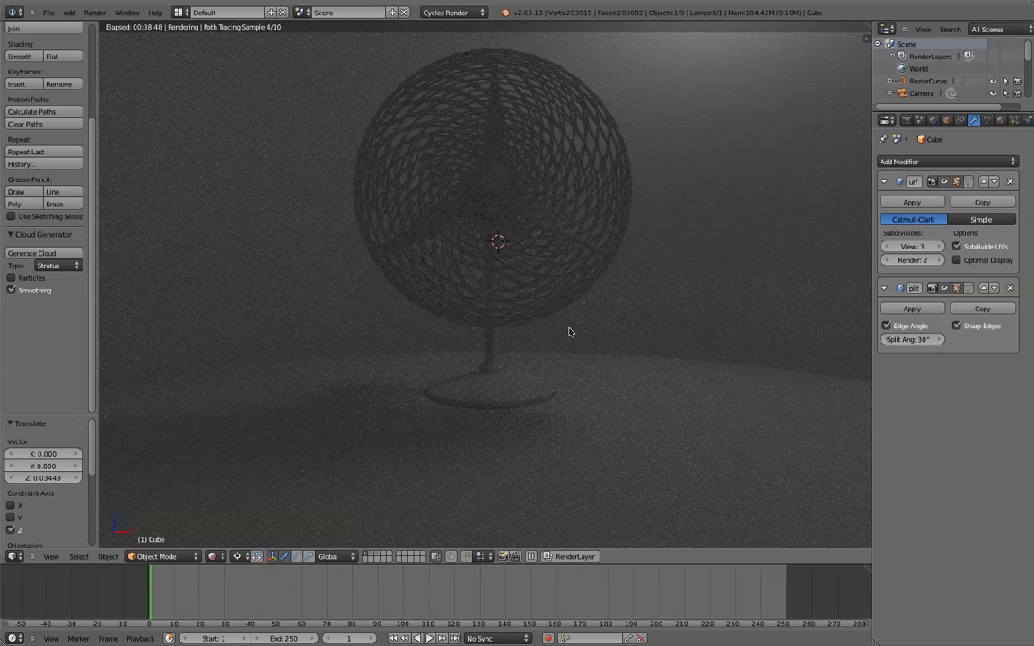
scroll(509, 296, down, 3)
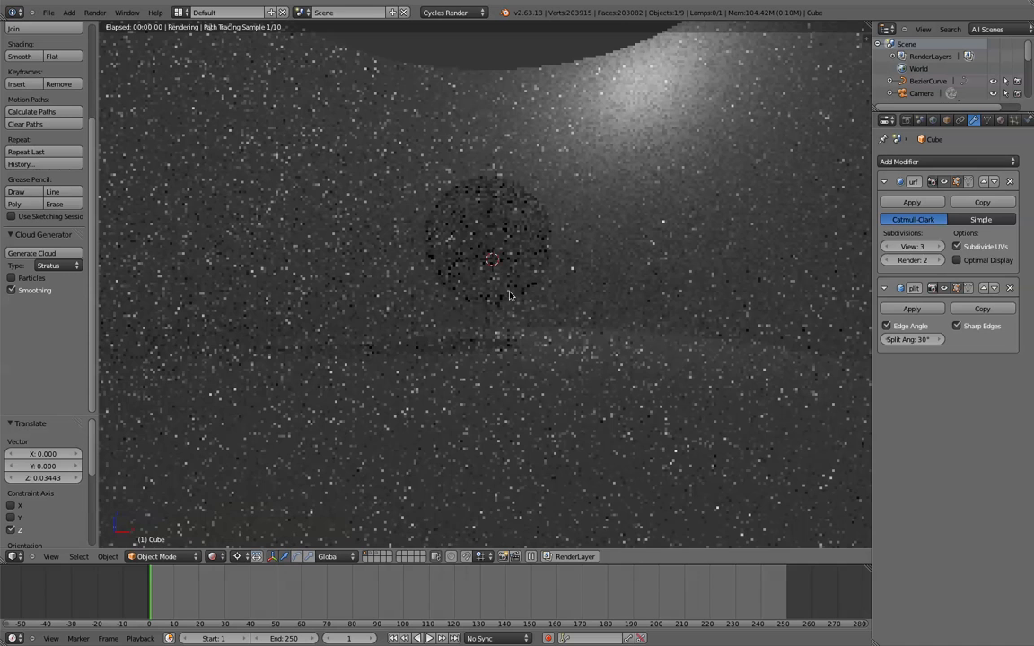
key(shift+z)
- Select the fan's separate parts one by one in wireframe, ending with the front wire guard
middle_drag(531, 305, 480, 287)
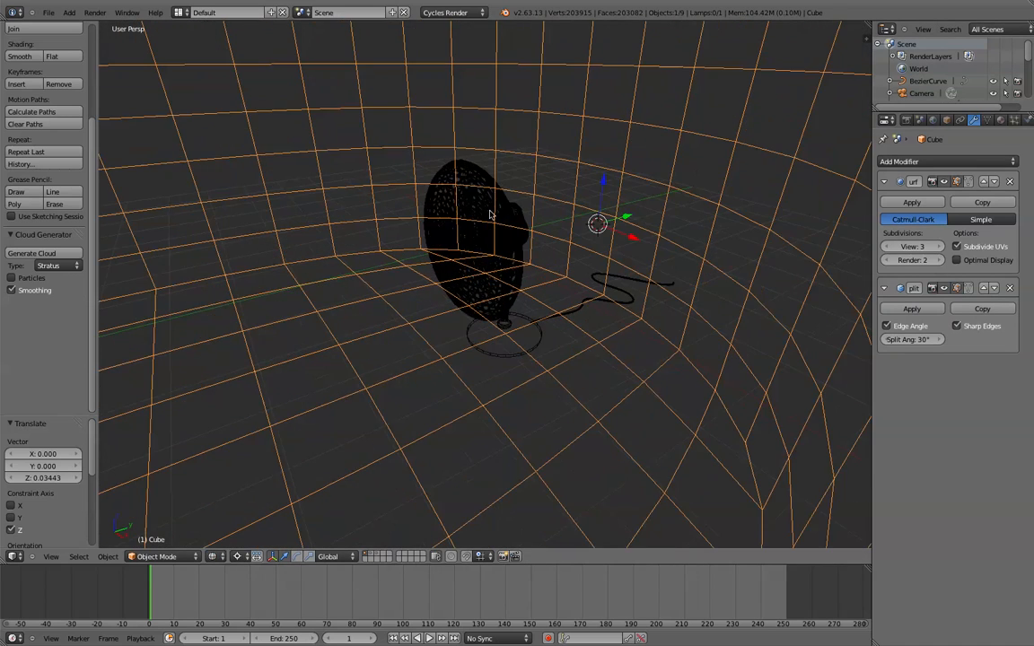
right_click(440, 195)
middle_drag(448, 217, 489, 203)
scroll(489, 202, up, 4)
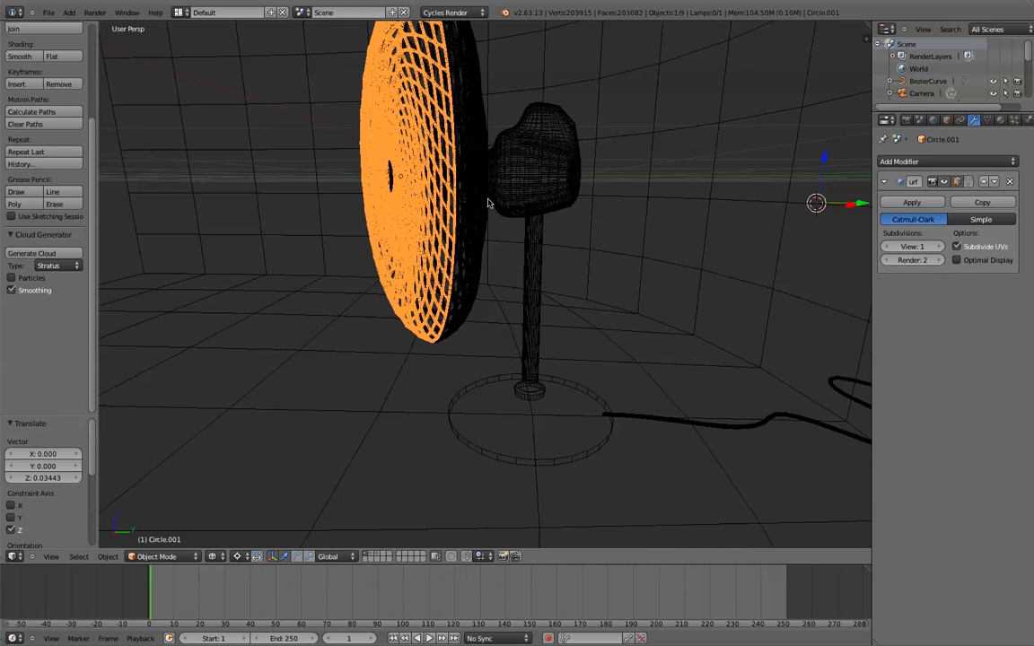
right_click(476, 227)
right_click(521, 190)
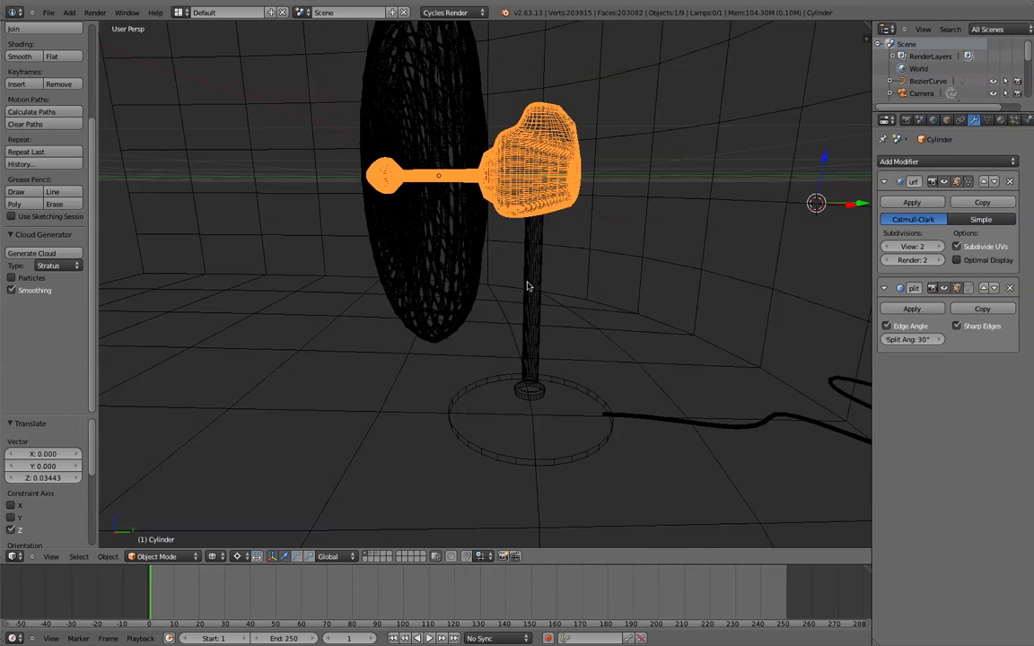
right_click(529, 276)
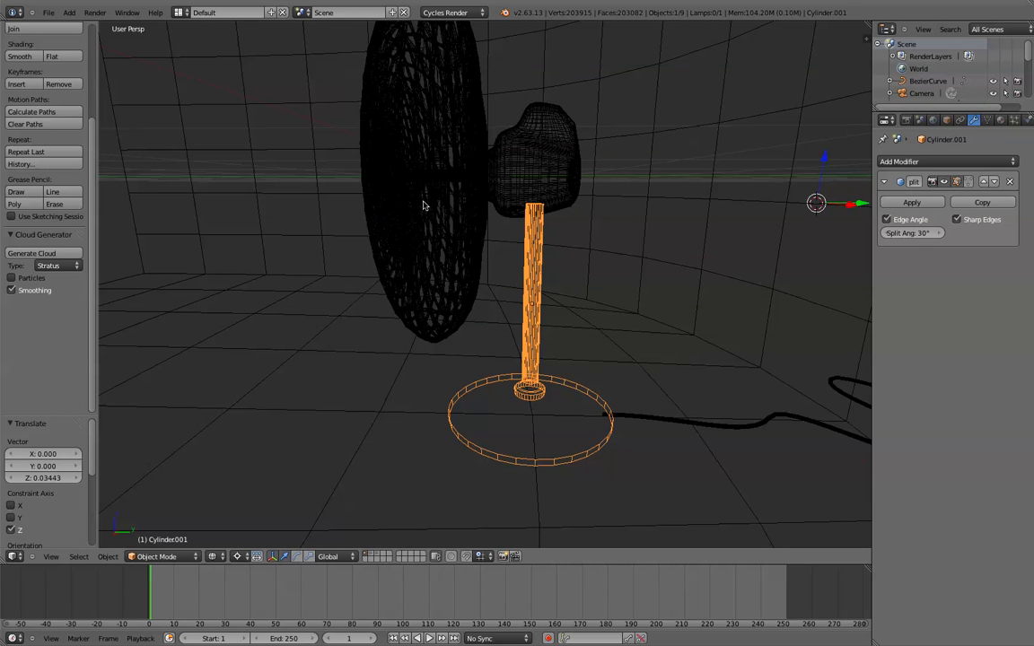
right_click(384, 185)
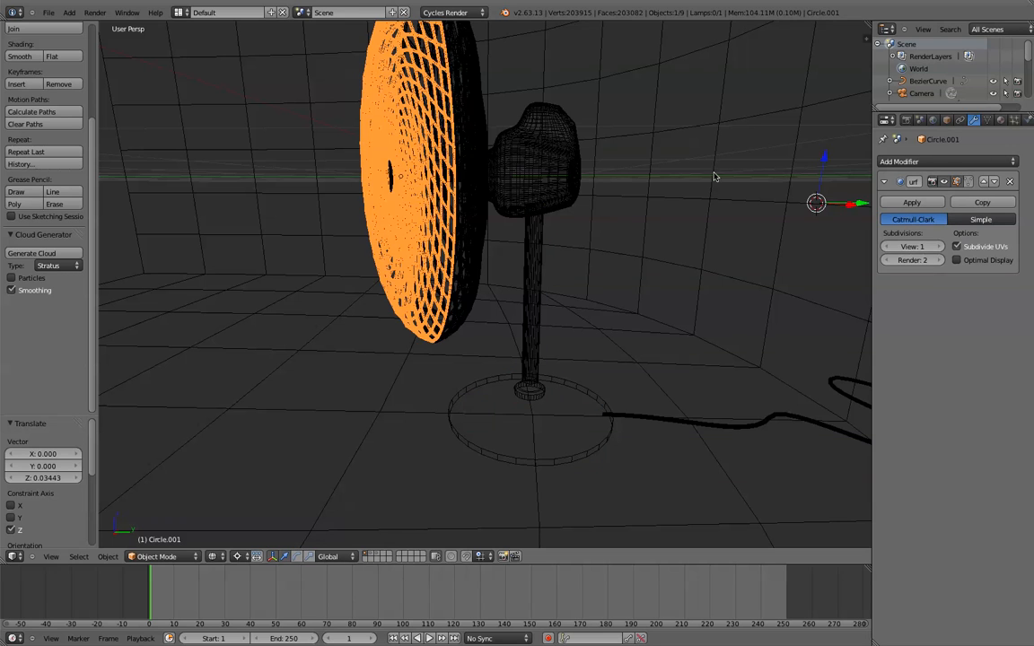
- Create a material named METAL for the front guard and set its surface shader to Glossy BSDF
click(999, 120)
click(913, 202)
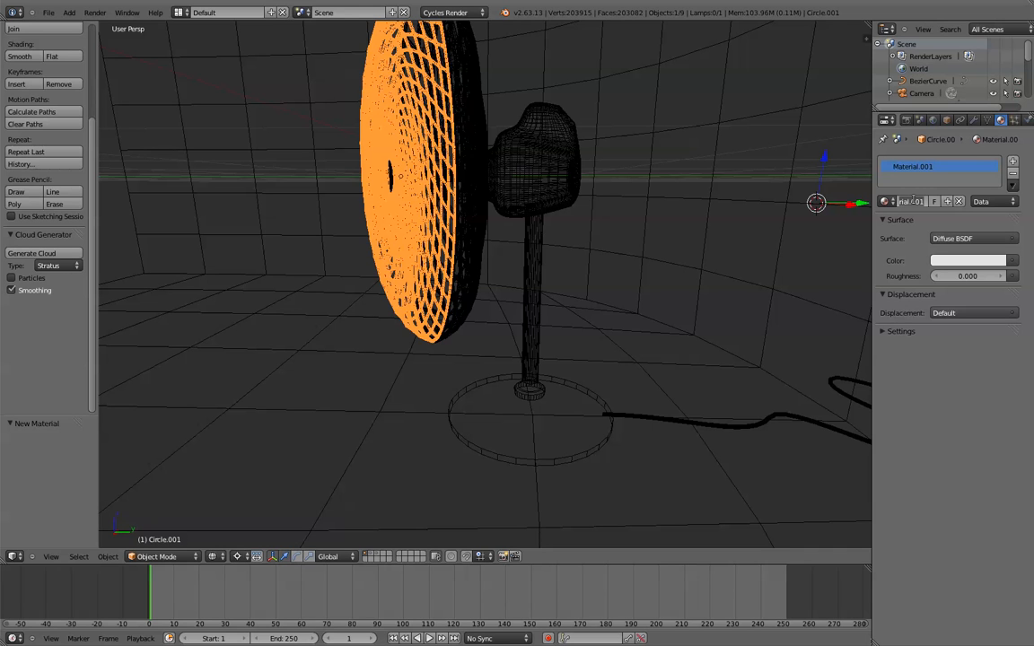
text(METAL)
key(Return)
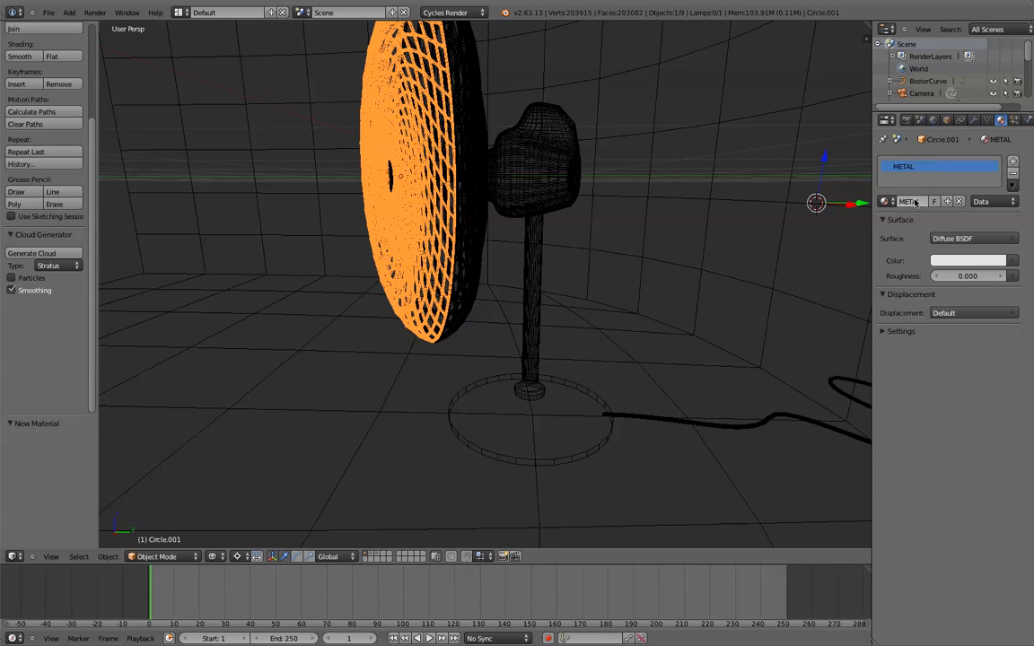
click(1012, 260)
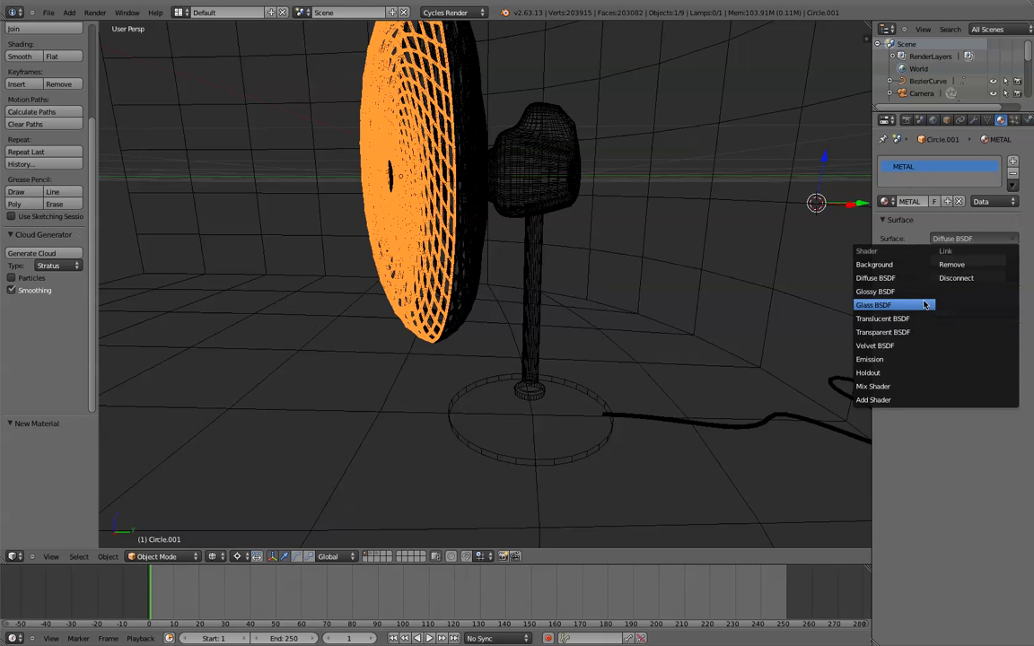
click(911, 292)
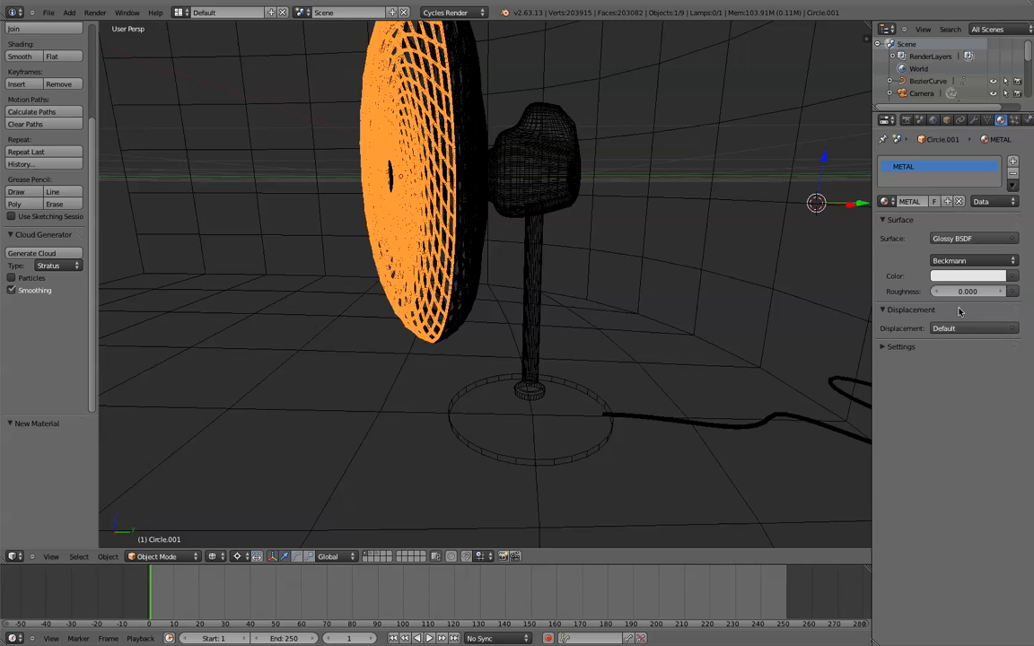
- Set the METAL material's glossy distribution to GGX, its roughness to 0.4 and its color to a mid grey of about 0.507
click(980, 261)
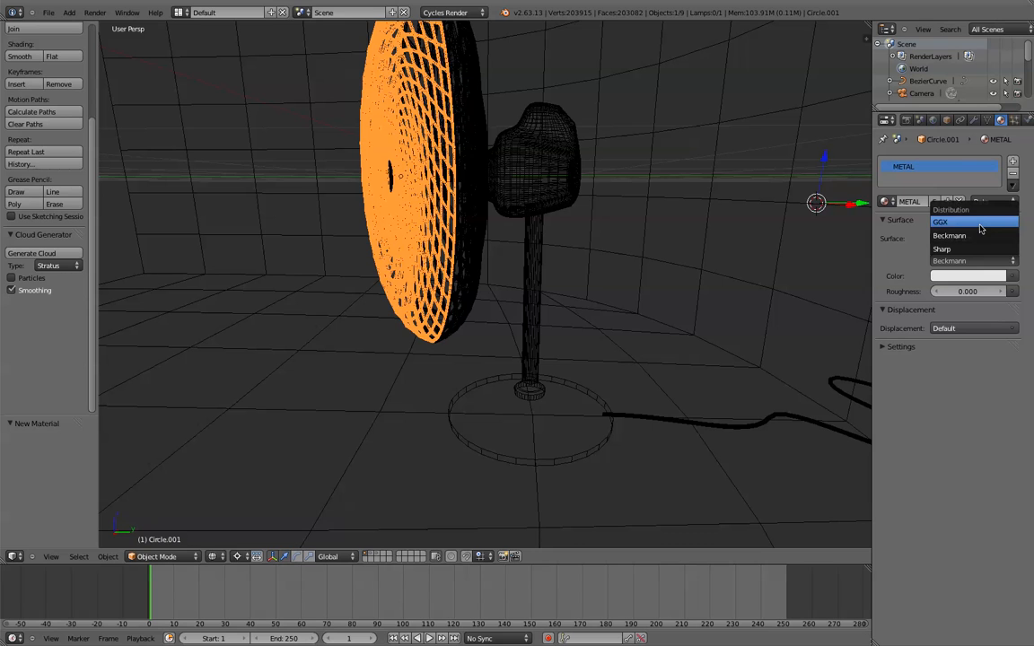
click(980, 224)
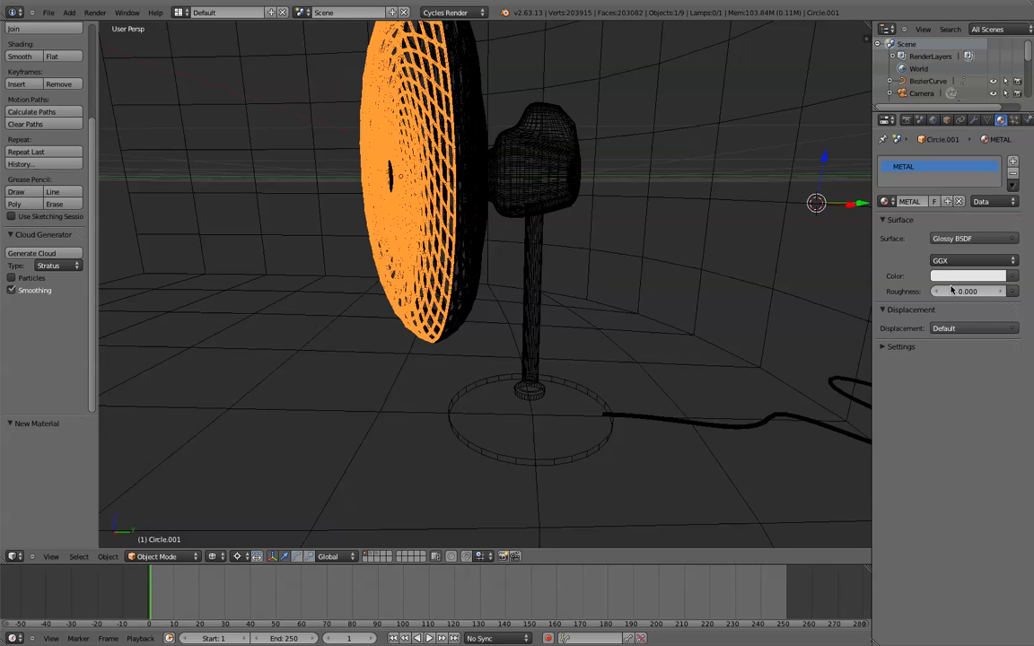
click(964, 290)
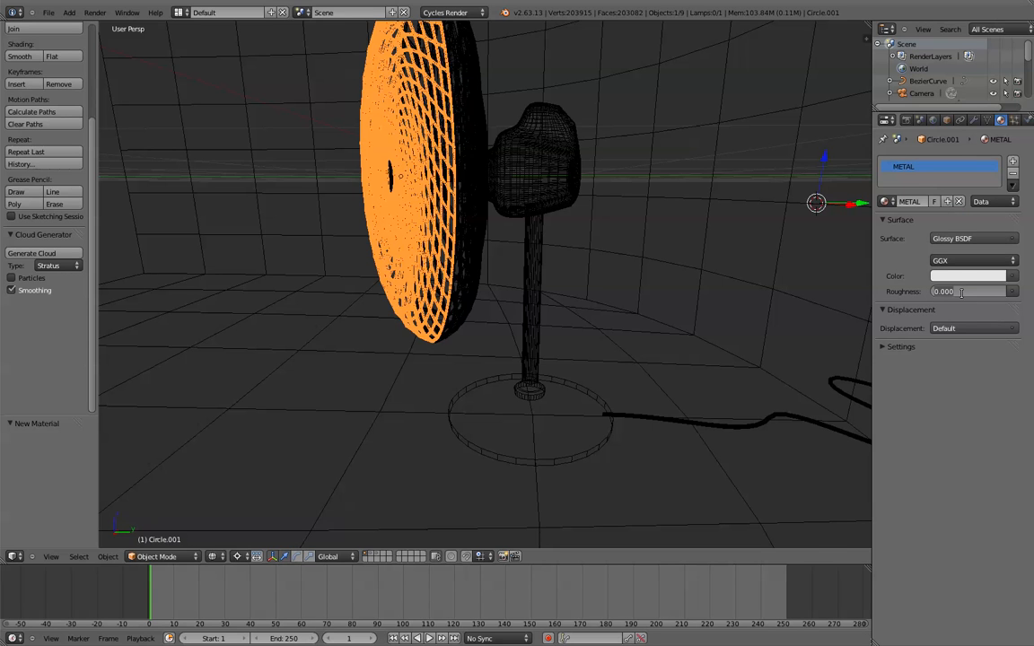
key(BackSpace)
text(.4)
key(Return)
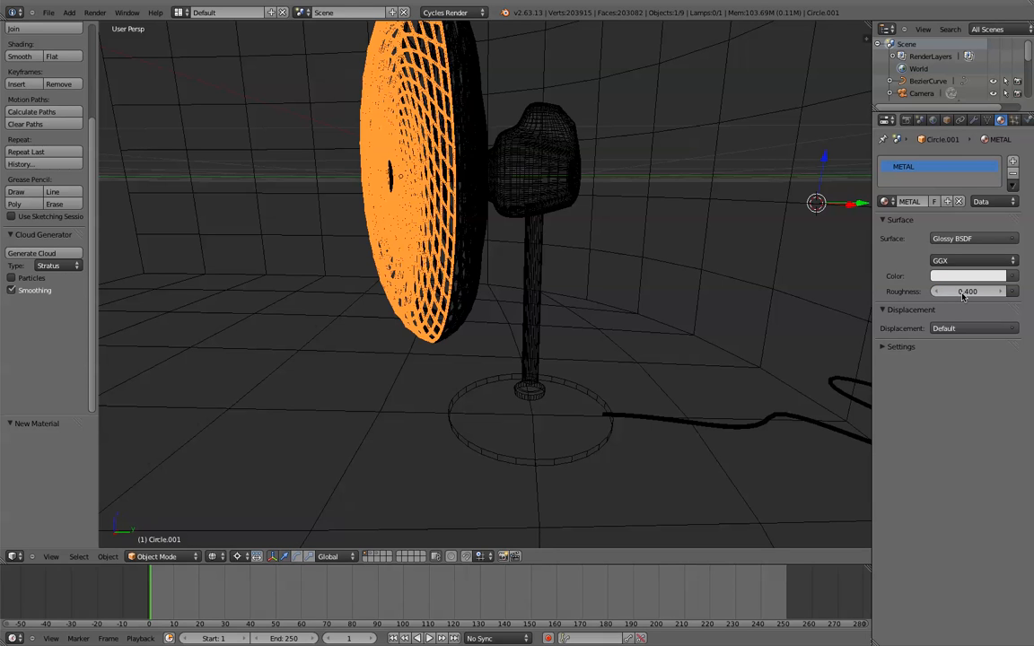
click(957, 278)
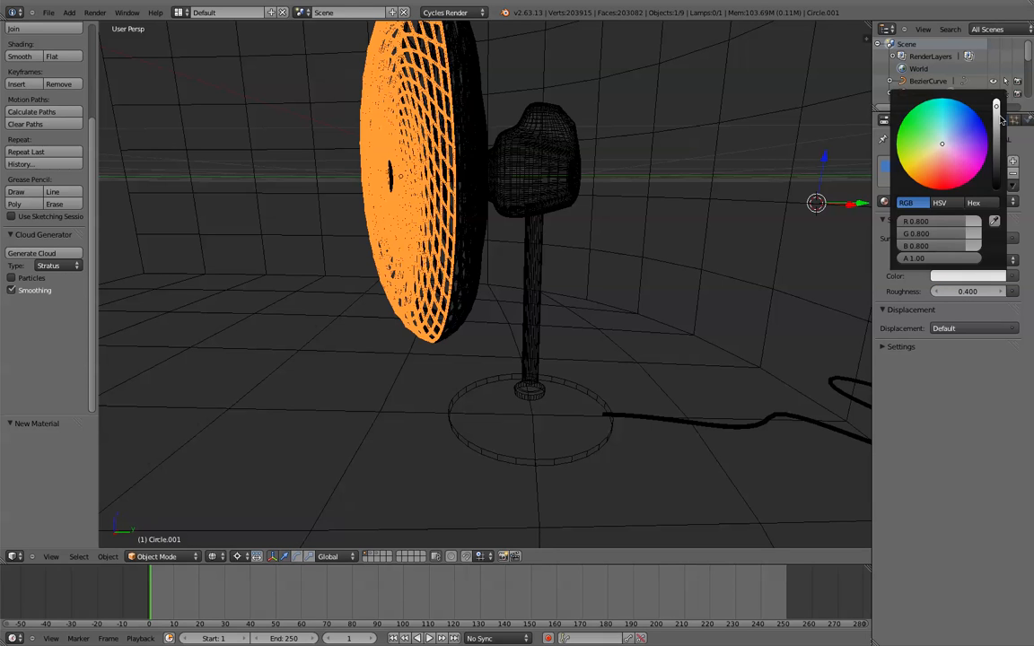
drag(996, 114, 996, 129)
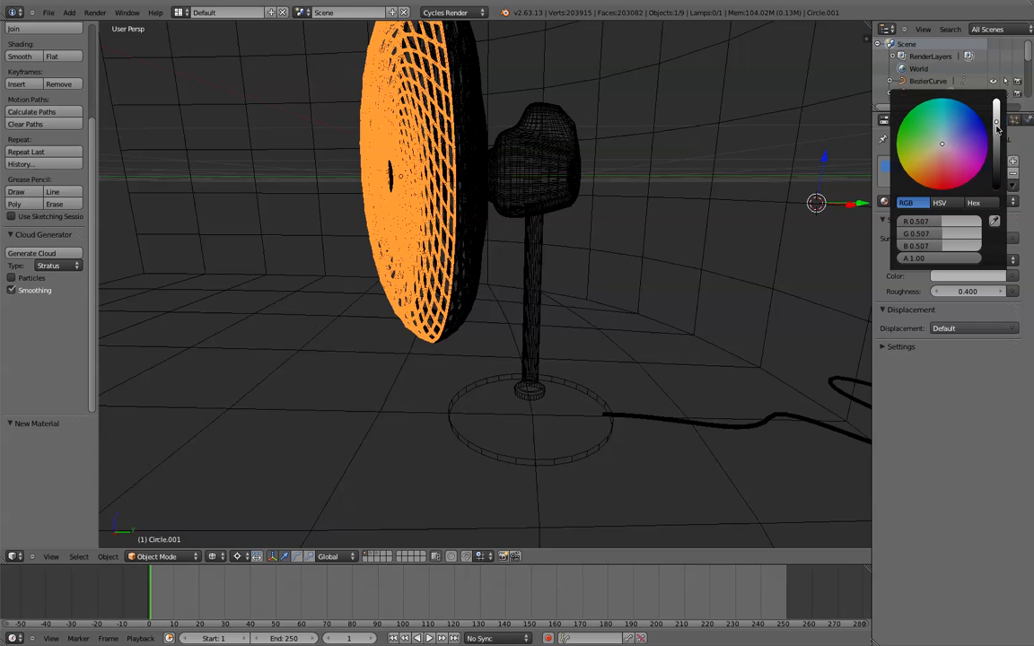
- Assign the existing METAL material to the fan's rear wire guard, the motor housing and the stand with its base
right_click(481, 201)
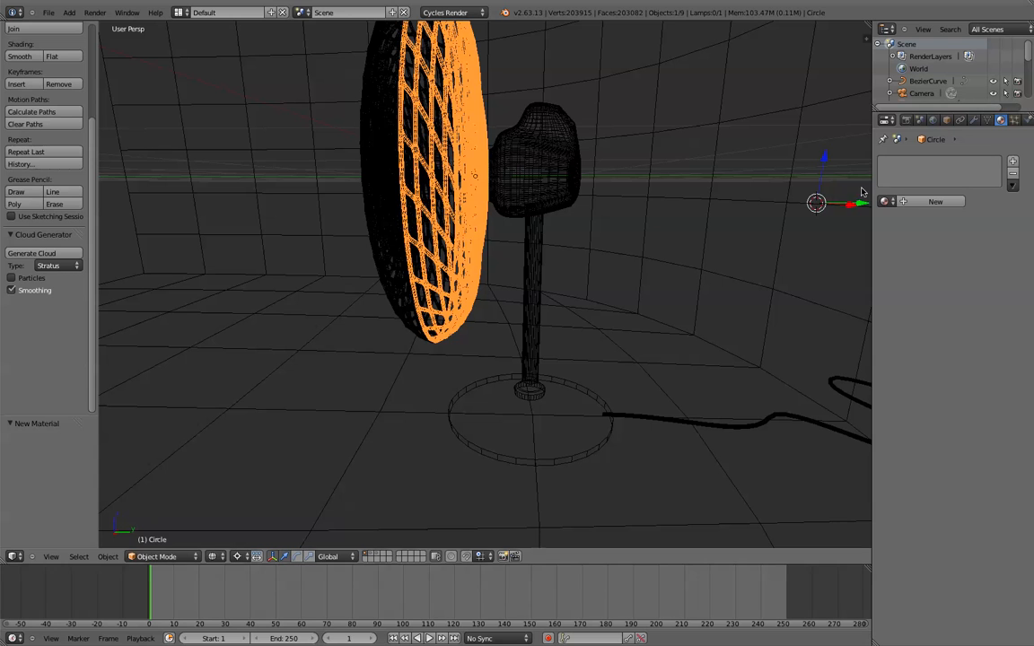
click(886, 201)
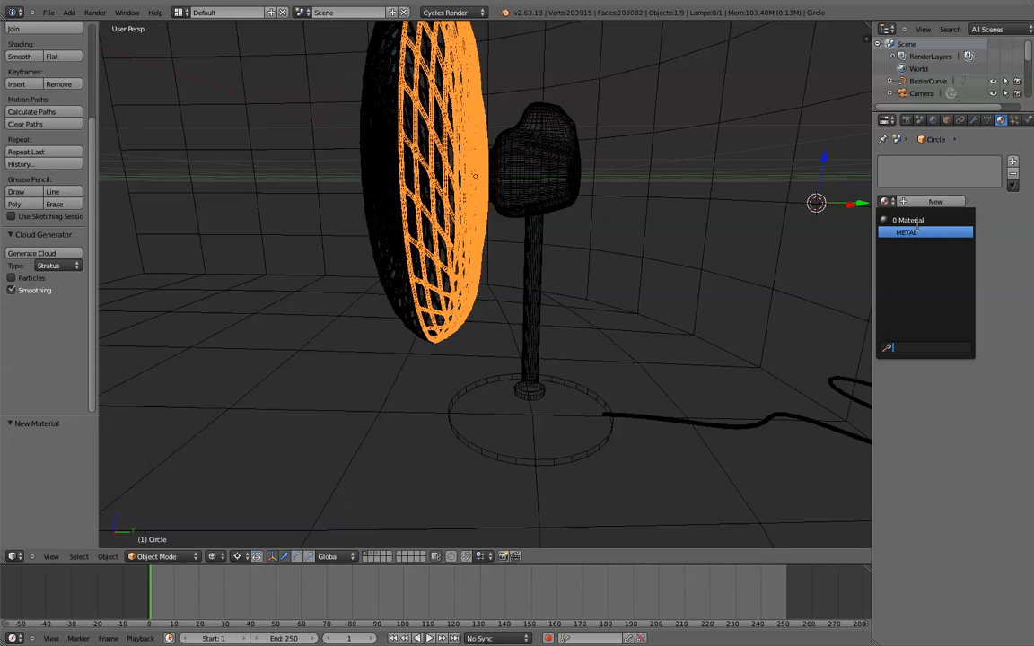
click(916, 233)
right_click(551, 193)
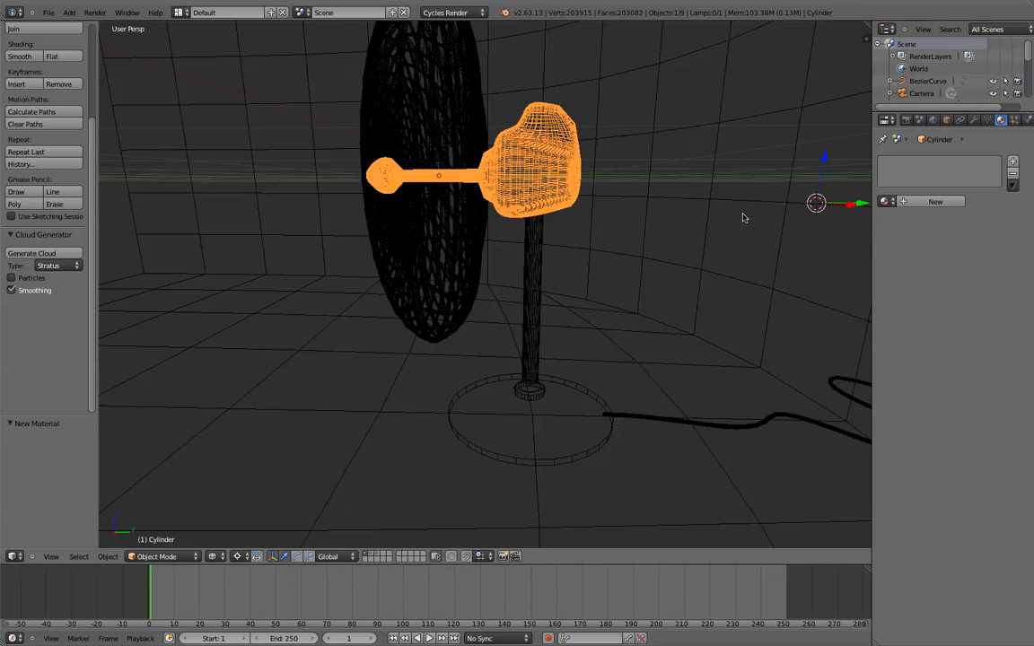
click(886, 201)
click(889, 234)
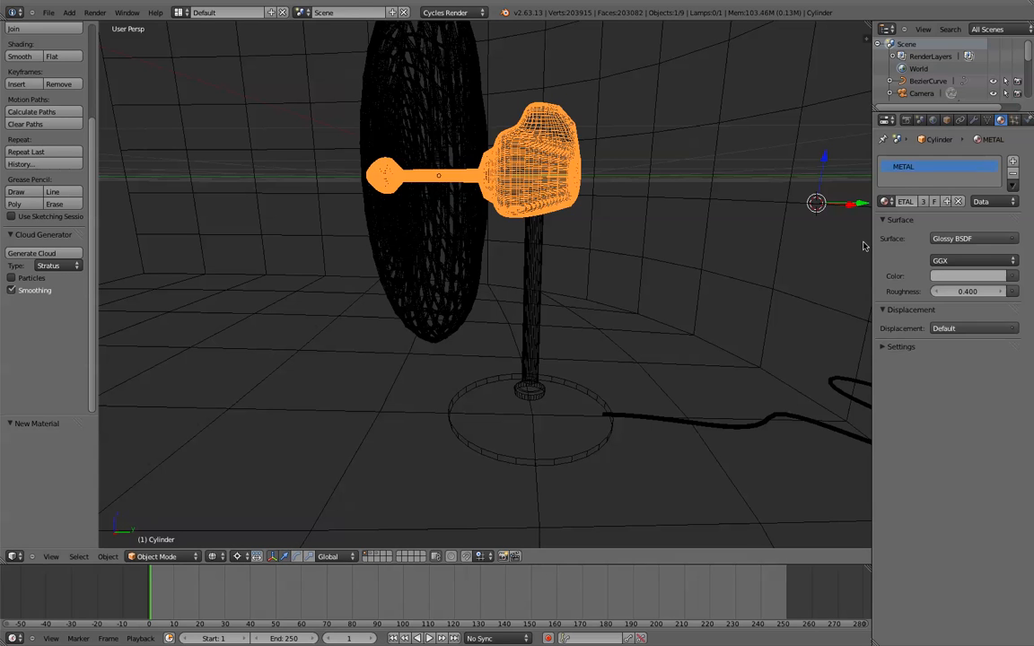
right_click(538, 274)
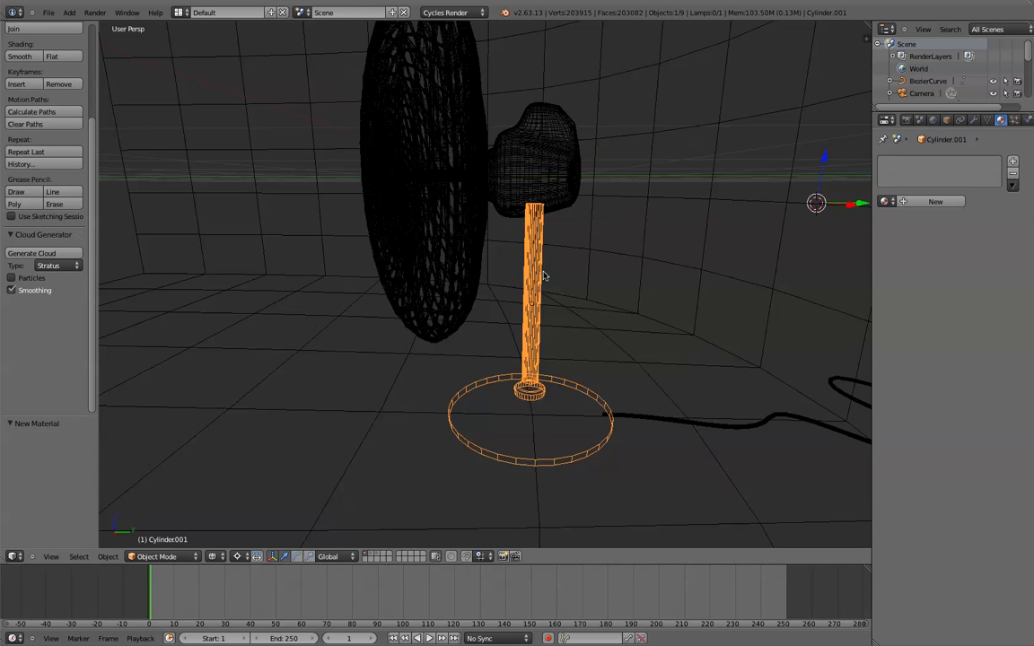
click(886, 201)
click(893, 228)
- Select the power cord curve and create a new material named PLASTIC for it
scroll(760, 319, down, 3)
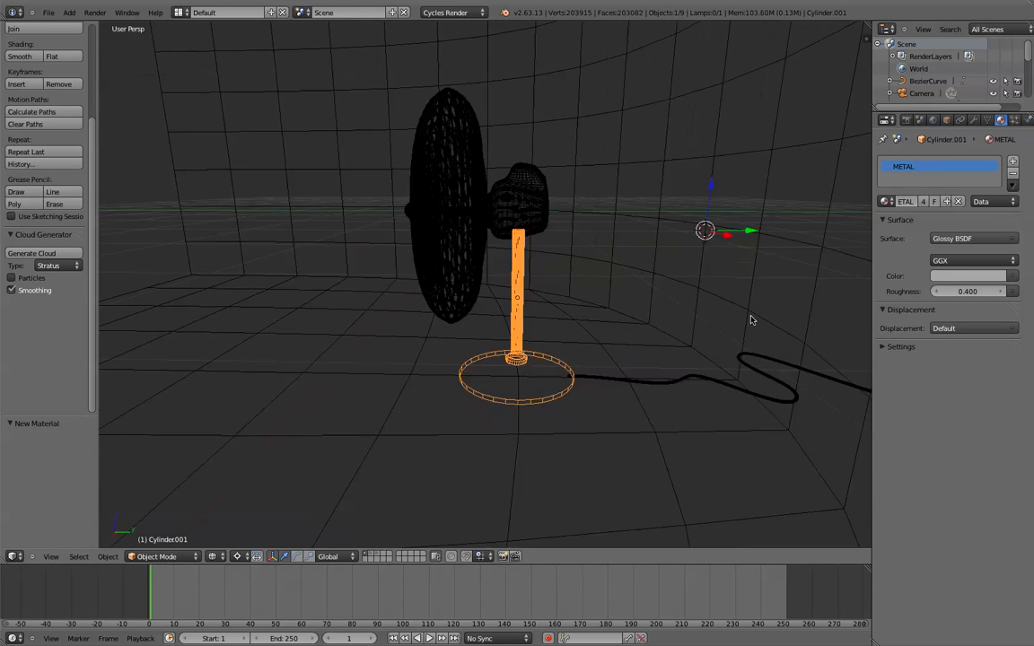
middle_drag(726, 311, 836, 314)
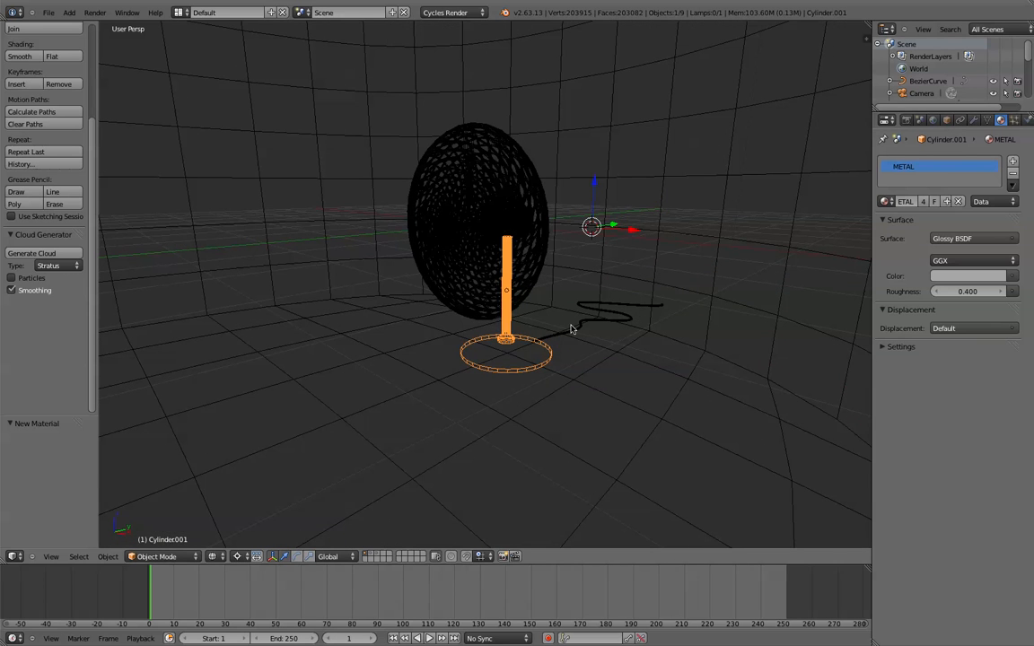
right_click(577, 326)
right_click(581, 326)
middle_drag(582, 325, 767, 260)
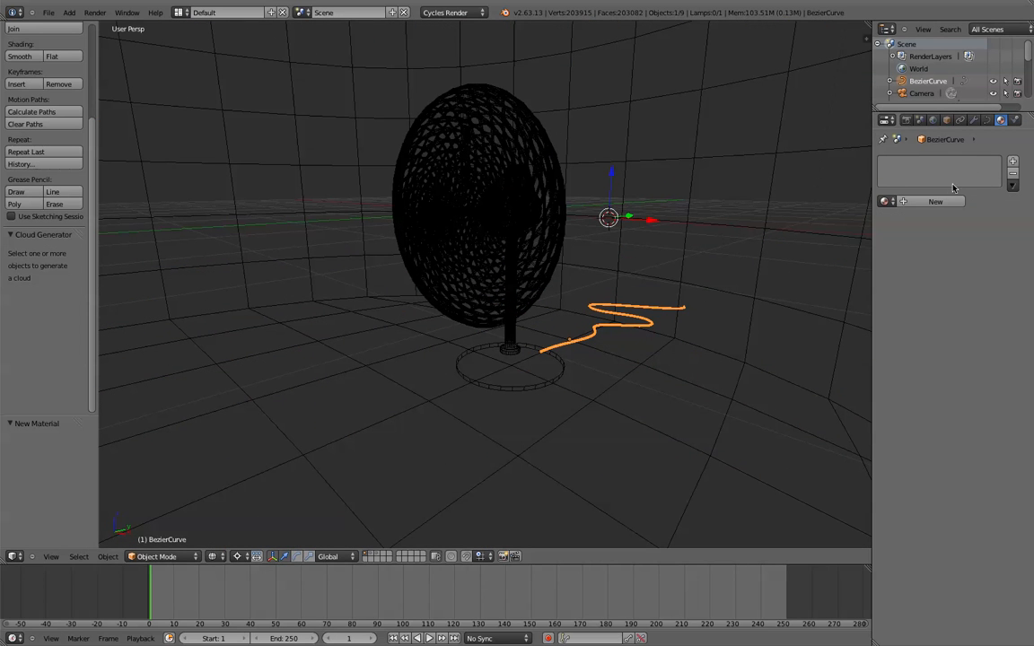
click(929, 202)
click(918, 200)
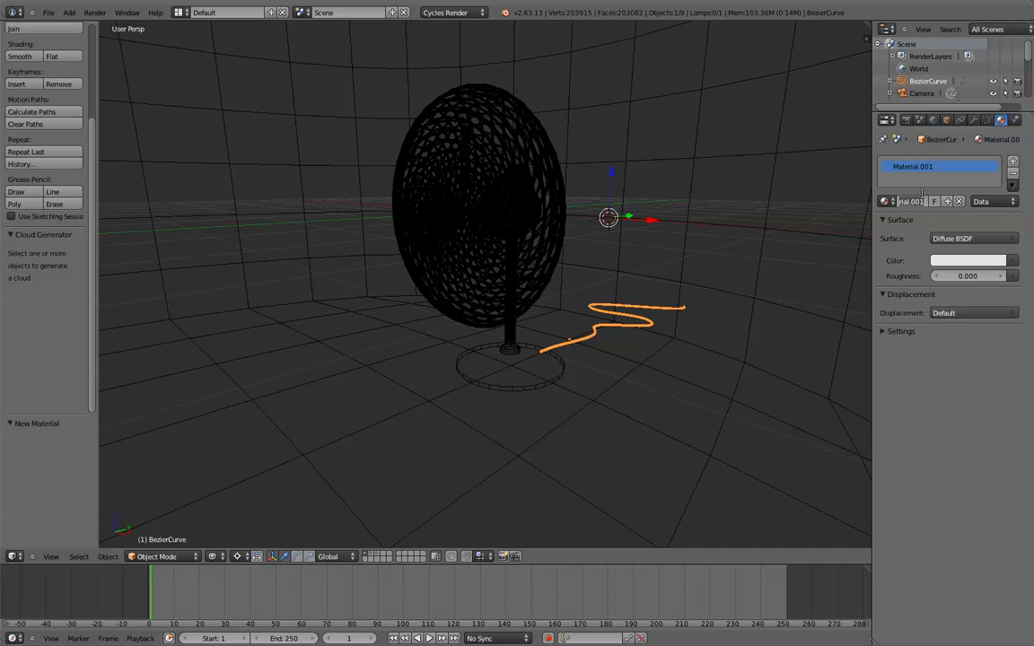
key(BackSpace)
text(PLASTIC)
key(Return)
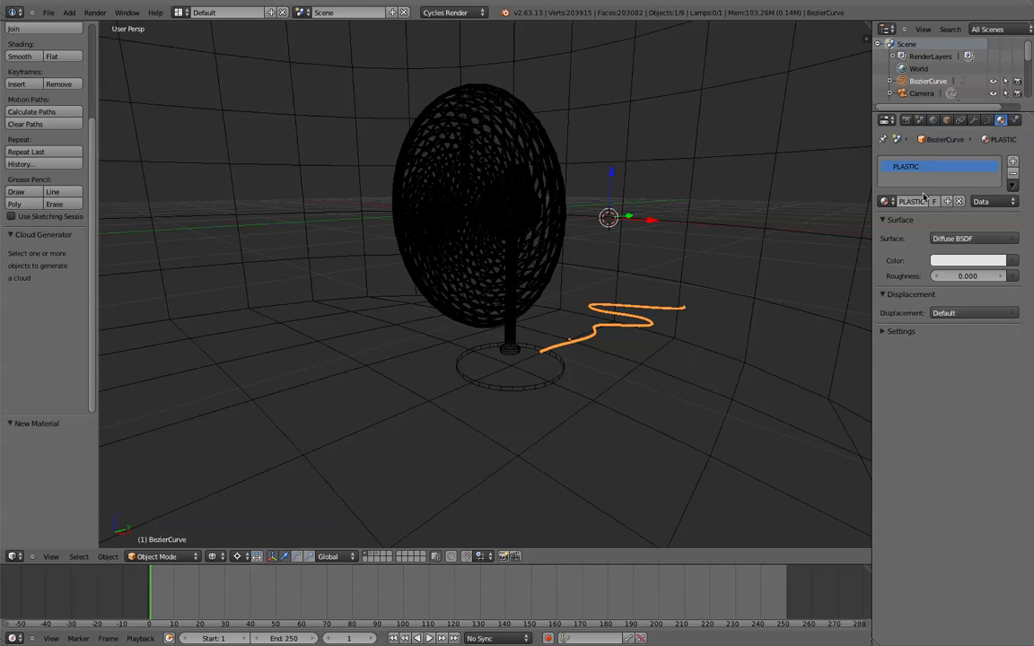
click(985, 260)
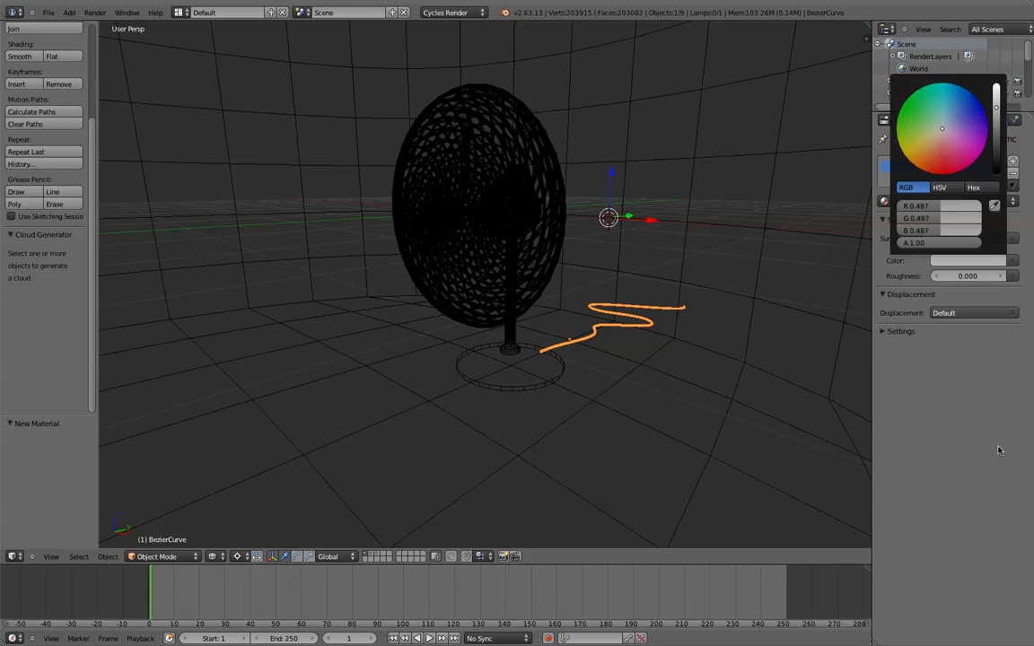
drag(1010, 385, 997, 466)
key(Escape)
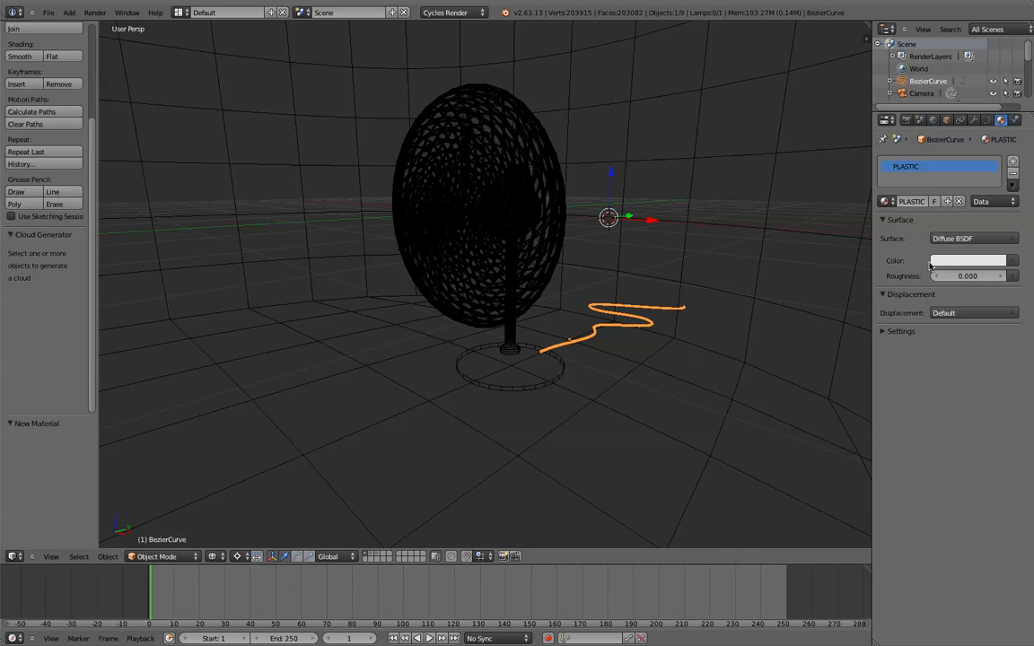
- Darken the PLASTIC material's diffuse color to black
click(979, 260)
drag(998, 126, 996, 202)
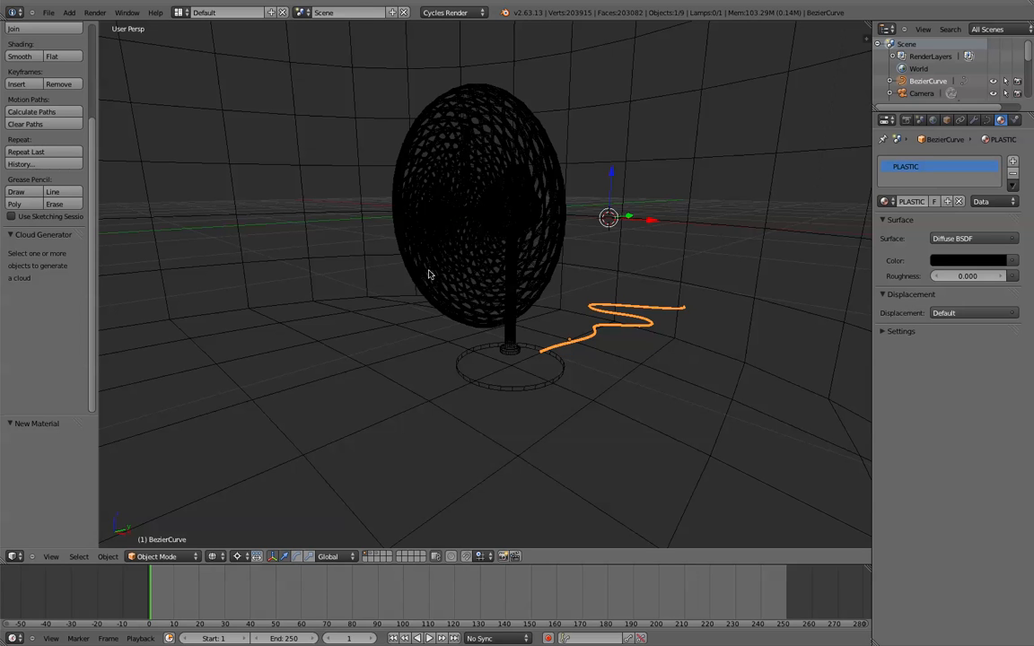
- Deselect everything and preview the fan from the front with Rendered viewport shading
key(KP_1)
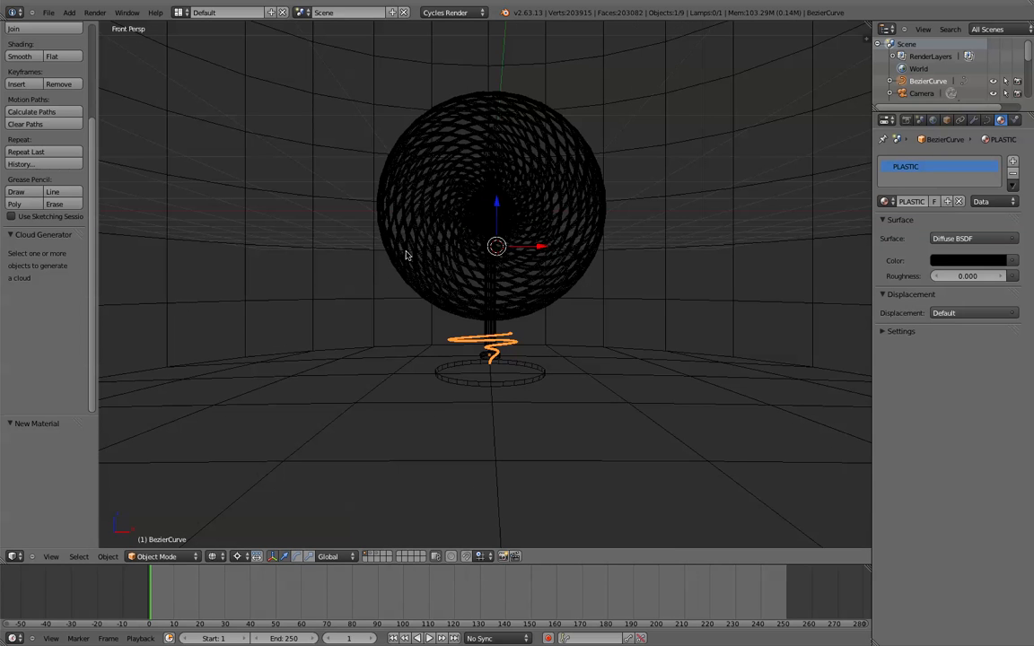
key(a)
shift+middle_drag(421, 206, 464, 231)
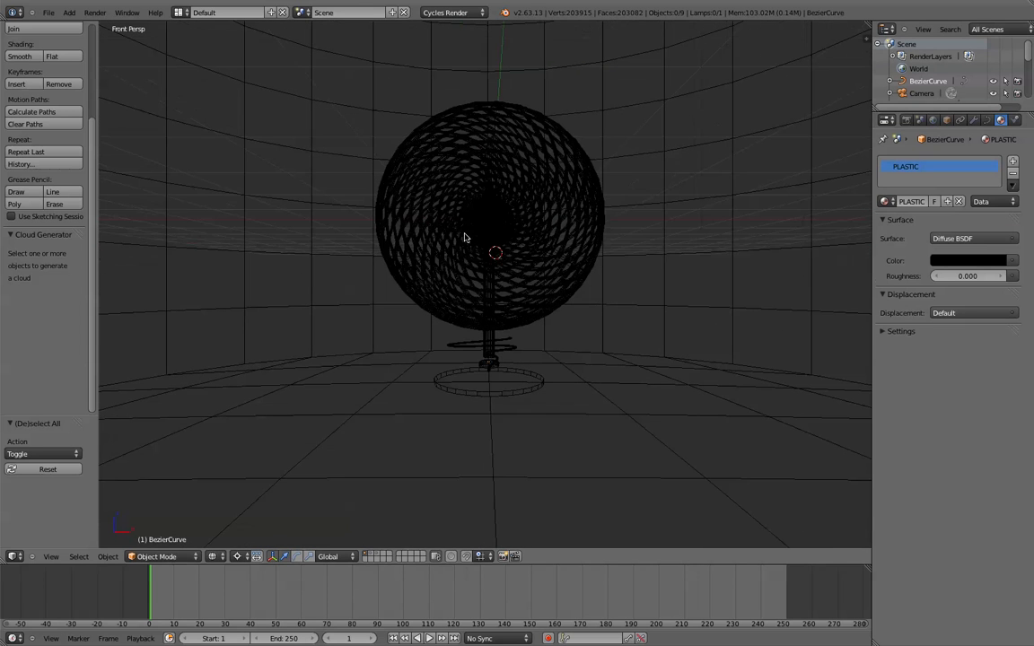
click(213, 556)
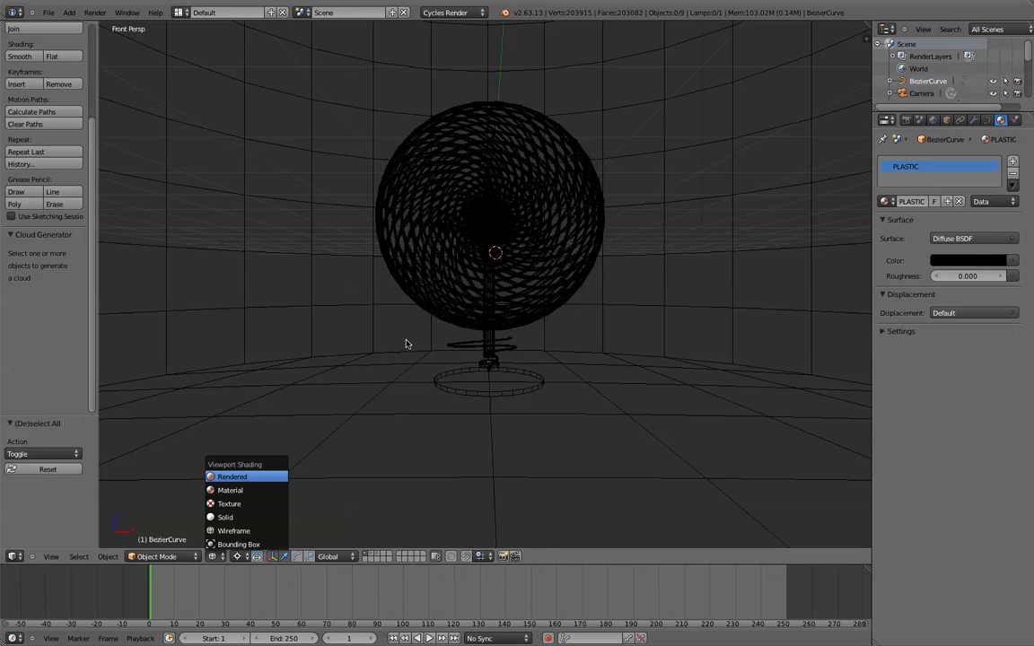
key(Return)
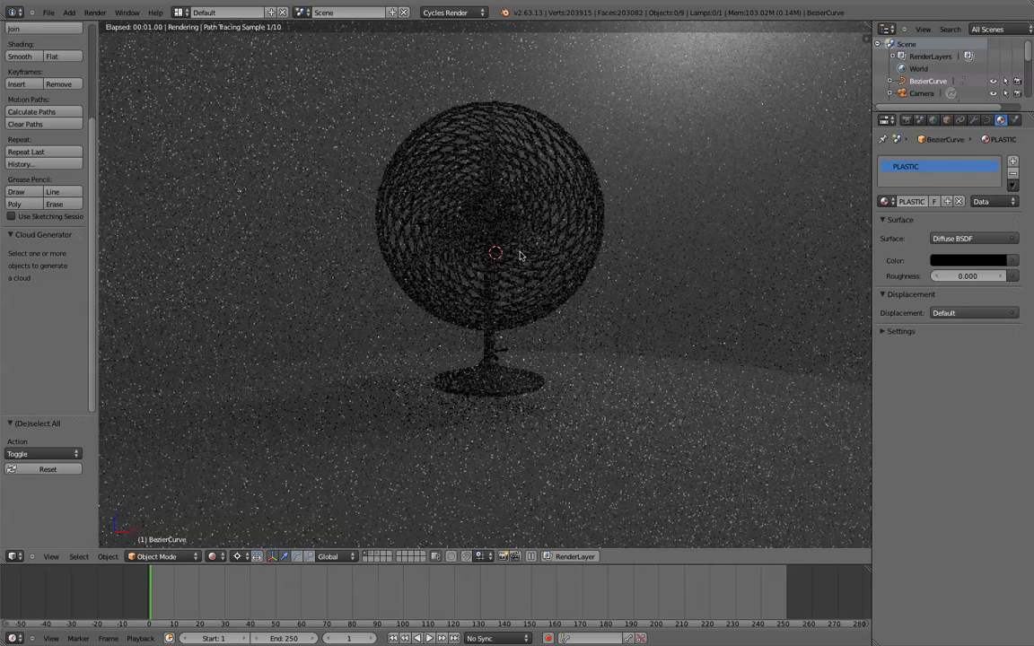
scroll(519, 255, up, 2)
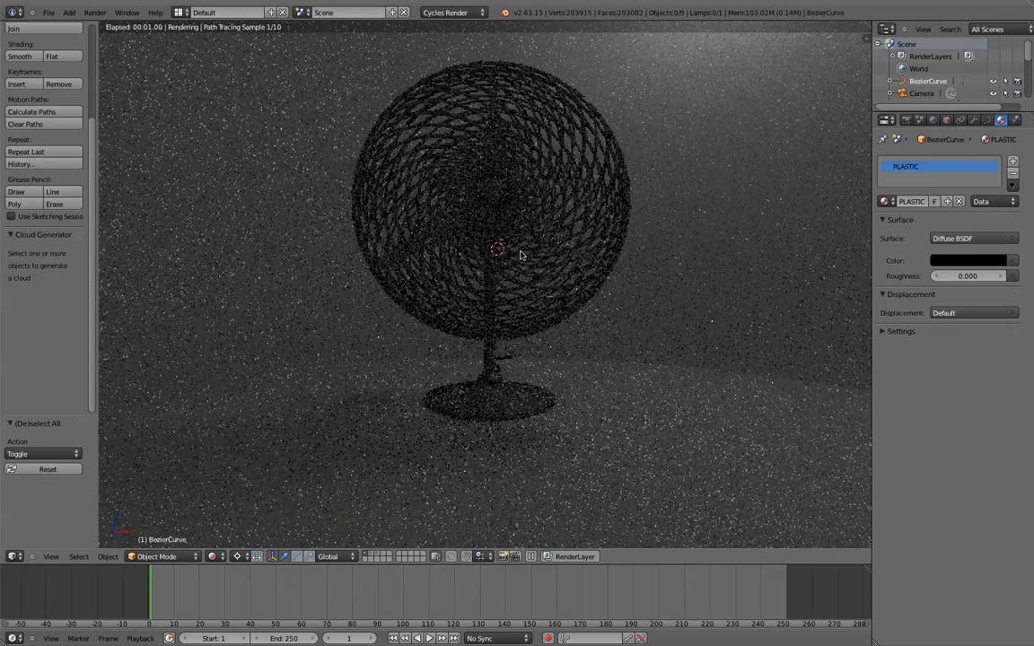
- Select the curved room and give it a new material with the default Diffuse BSDF surface
right_click(764, 257)
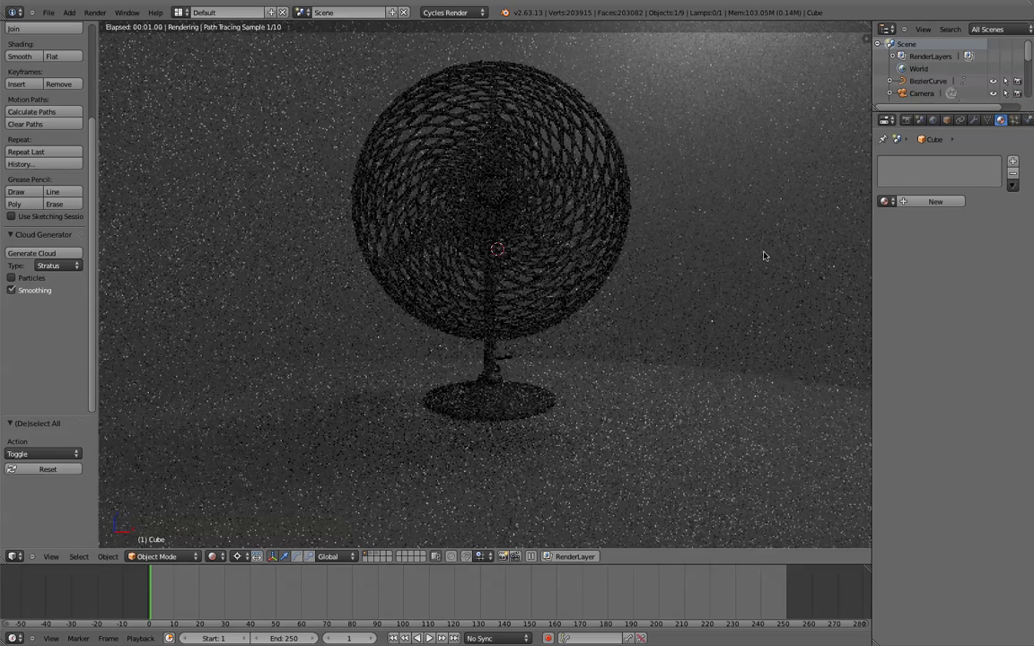
click(935, 201)
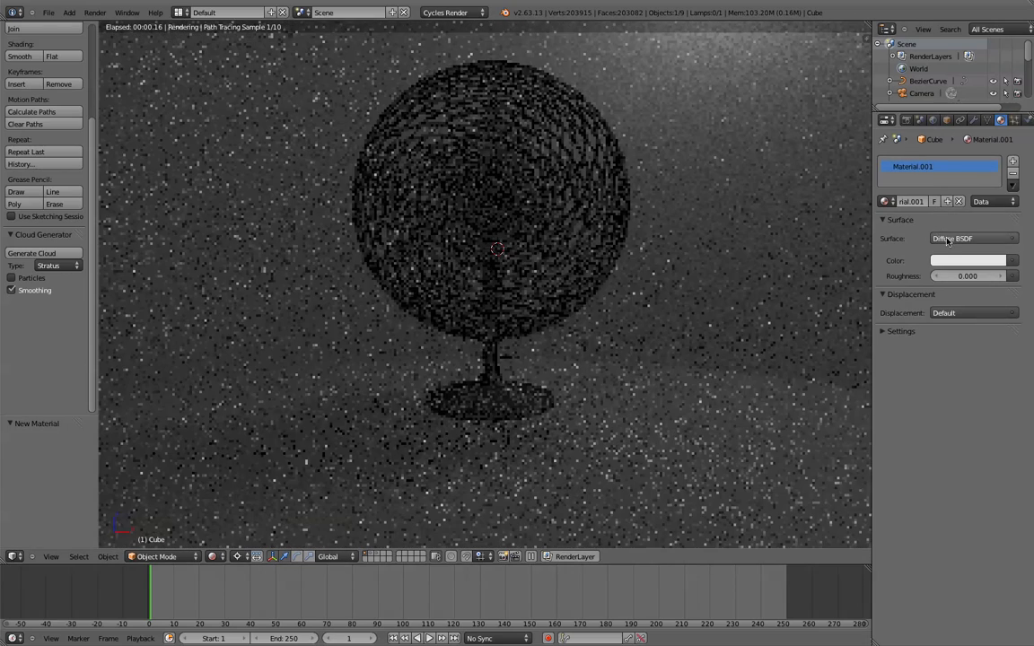
key(Tab)
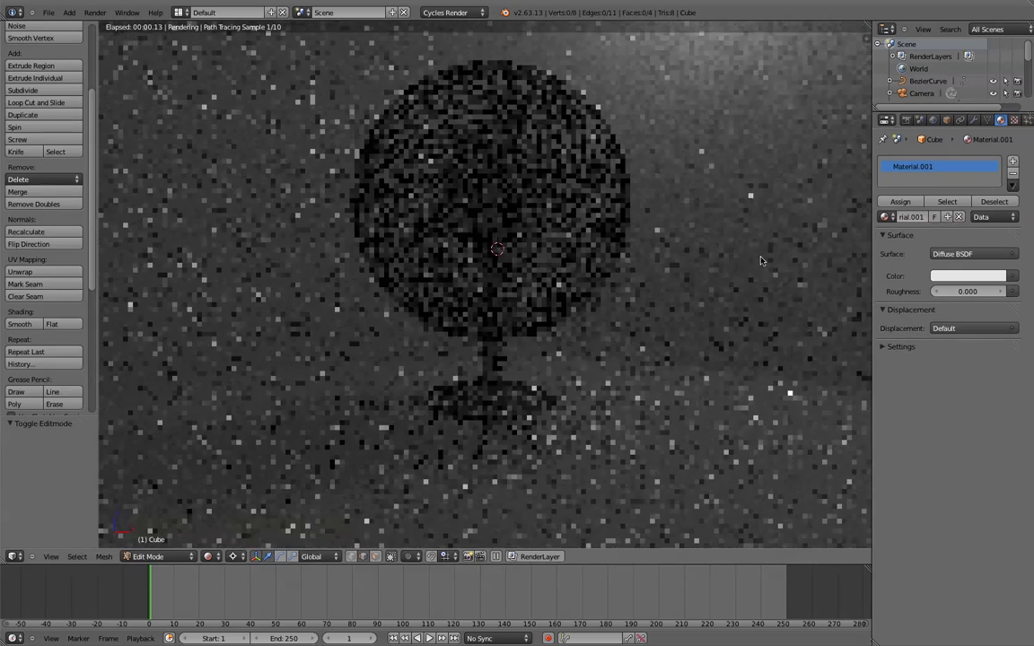
key(Tab)
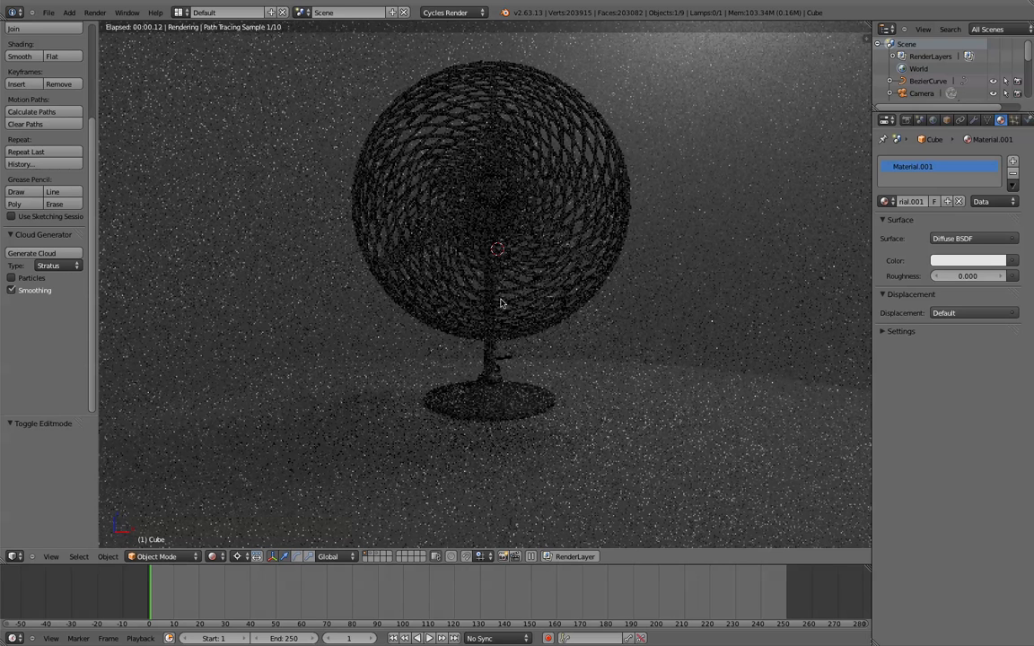
- Leave the rendered preview and examine the curved room from outside in solid and wireframe shading, then deselect everything
key(shift+z)
key(KP_0)
scroll(505, 294, down, 2)
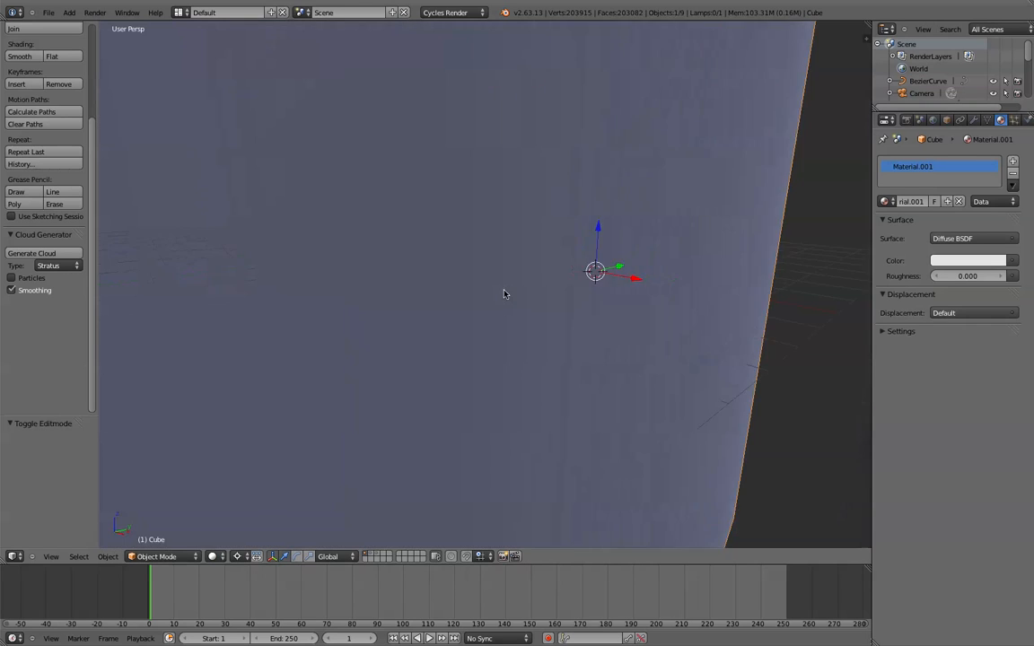
middle_drag(485, 304, 527, 310)
scroll(527, 309, down, 3)
key(z)
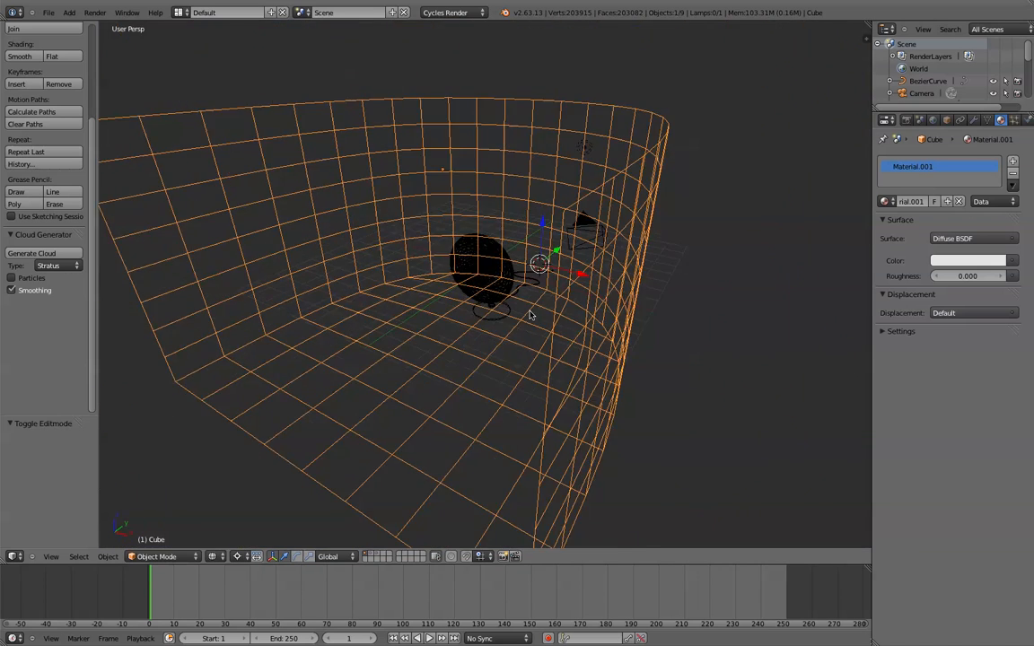
key(z)
key(a)
scroll(530, 313, down, 2)
middle_drag(531, 313, 540, 301)
scroll(541, 301, down, 1)
scroll(540, 300, up, 1)
- Move the separate wall-and-ceiling piece from layer 3 to layer 1, and display layer 1
key(3)
scroll(539, 299, down, 4)
right_click(482, 222)
middle_drag(482, 221, 454, 237)
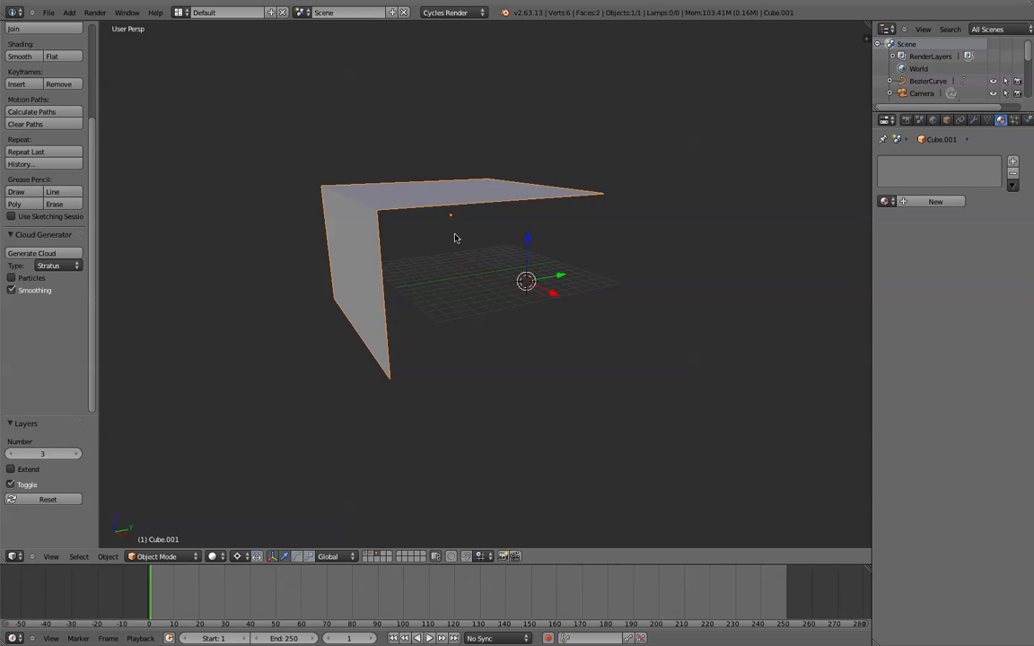
key(m)
key(1)
key(Return)
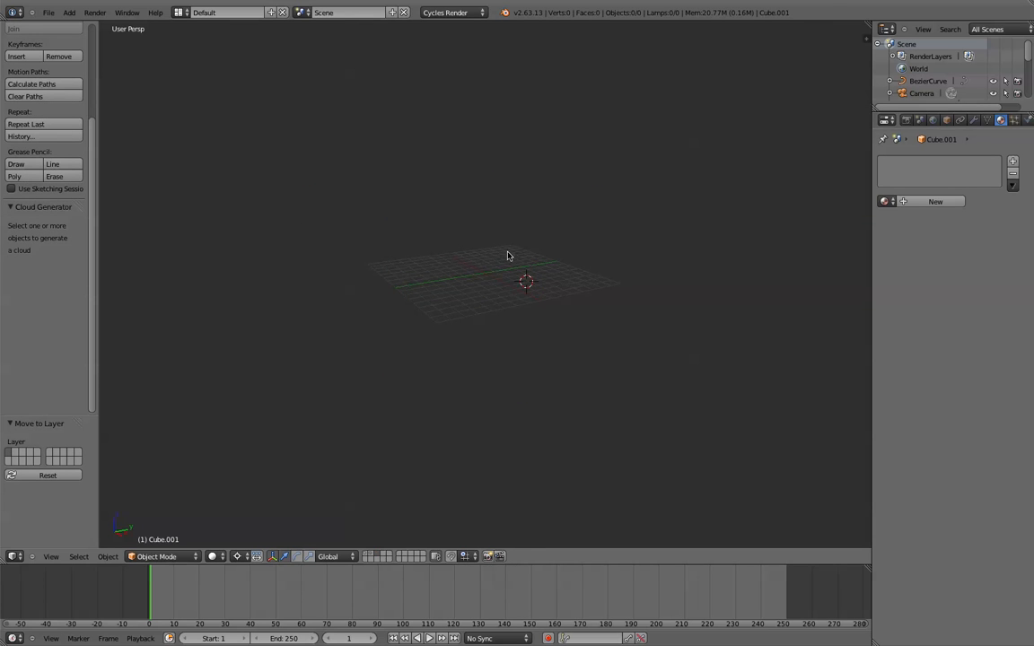
key(1)
- Add a Subdivision Surface modifier to the wall-and-ceiling piece, with 2 view subdivisions
scroll(556, 271, down, 1)
key(KP_5)
key(KP_1)
key(KP_5)
scroll(594, 273, up, 9)
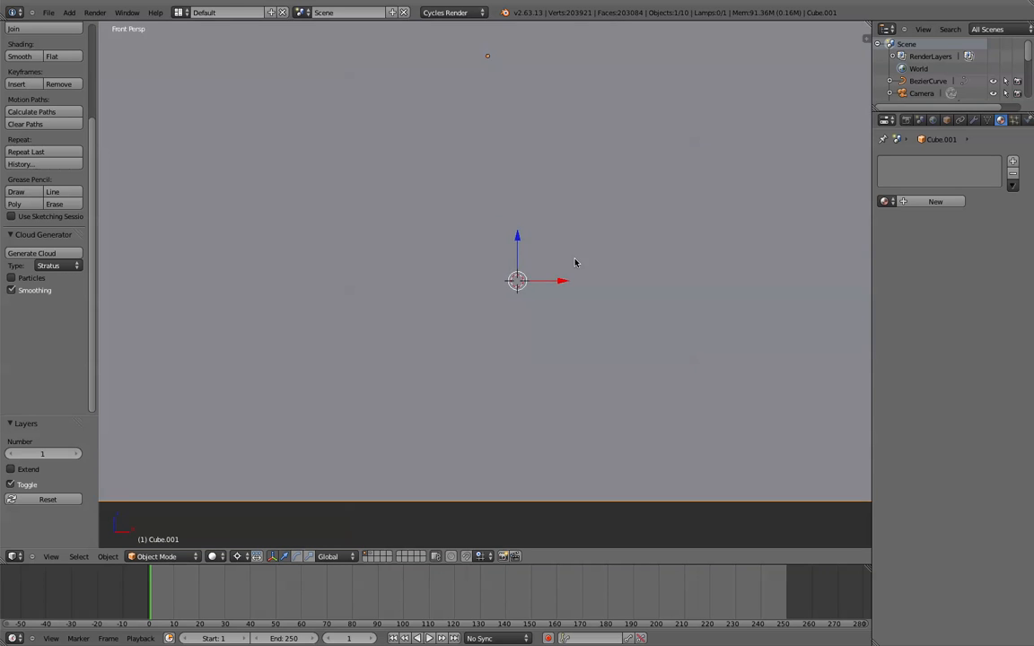
scroll(577, 255, down, 5)
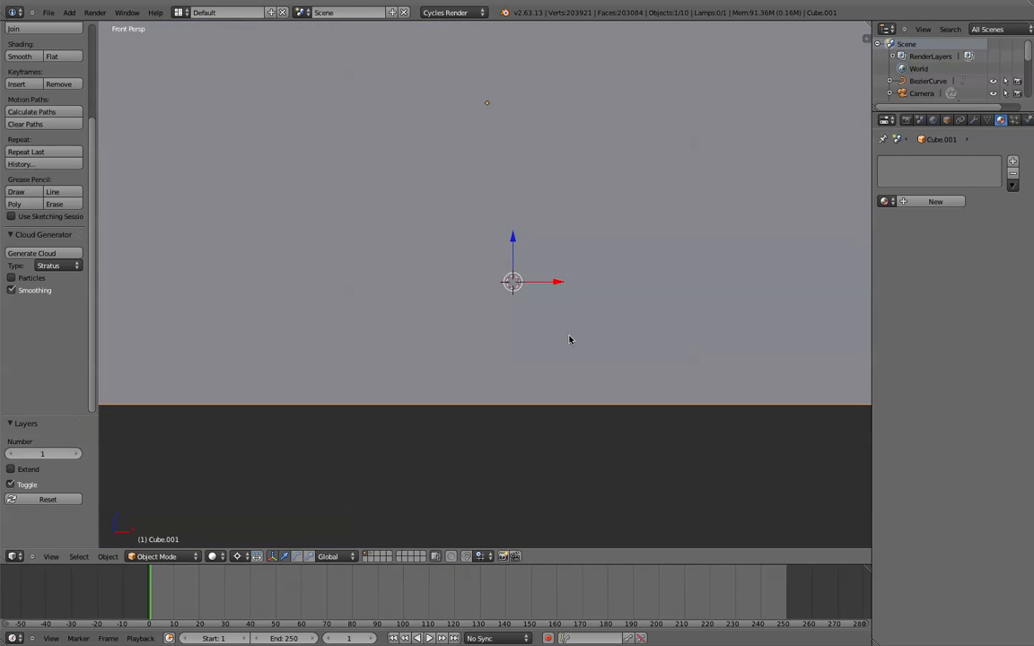
click(974, 120)
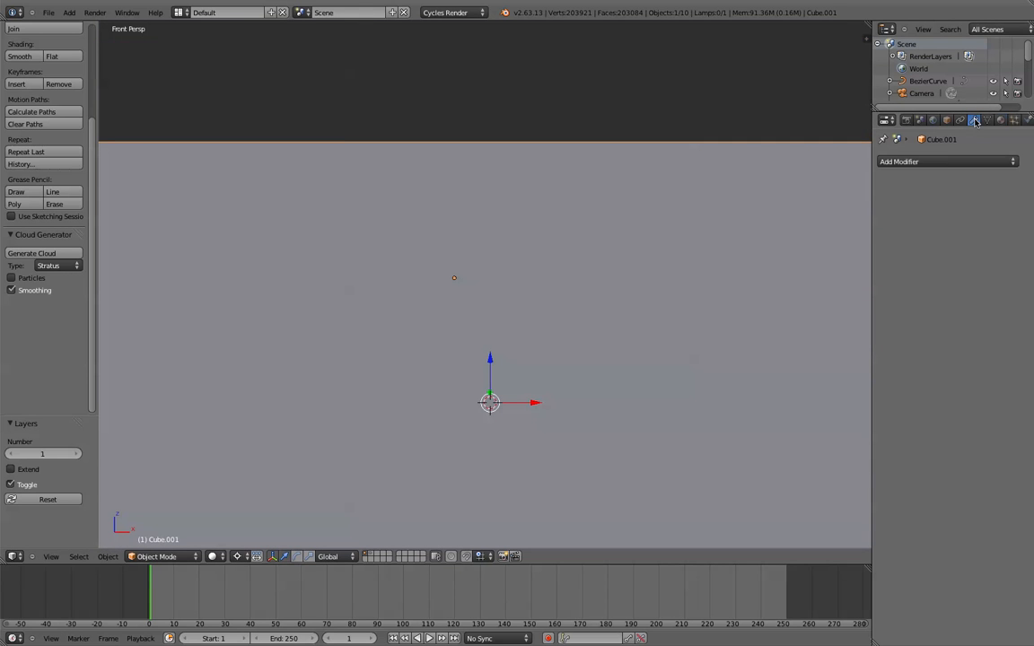
click(932, 163)
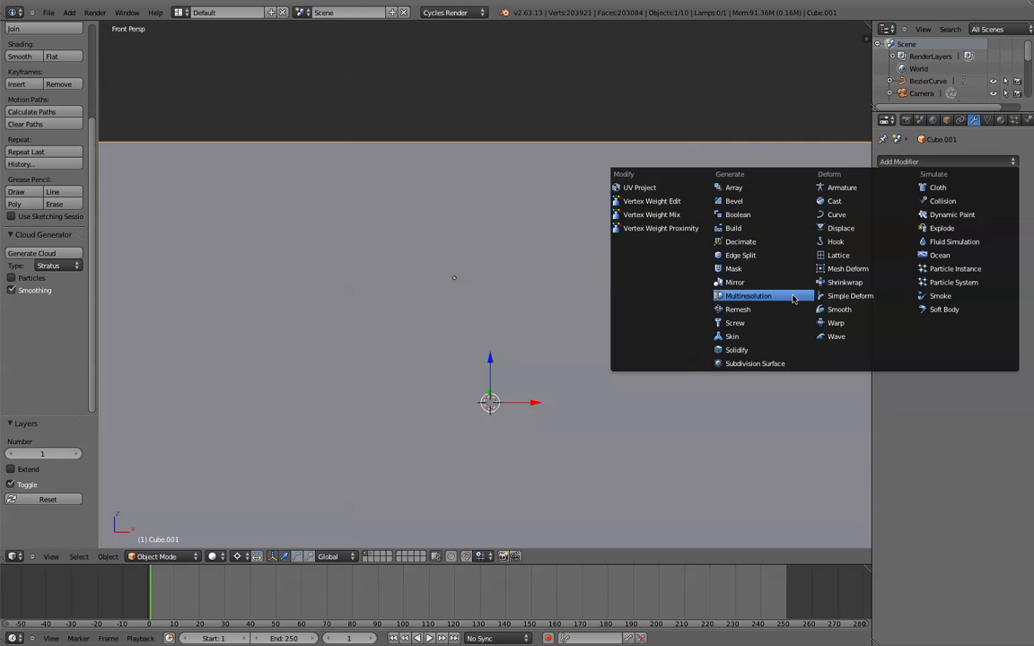
click(761, 361)
scroll(676, 375, down, 5)
middle_drag(637, 372, 591, 387)
click(936, 247)
middle_drag(704, 293, 653, 351)
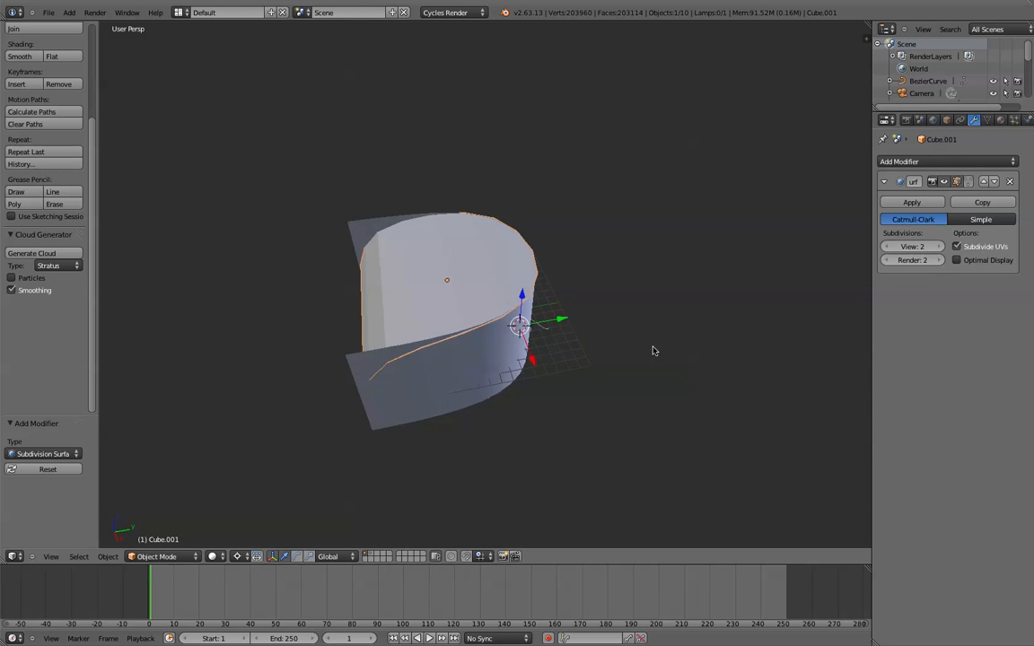
- Examine the subdivided wall-and-ceiling piece against the curved room from outside and from within
scroll(662, 304, up, 4)
middle_drag(665, 297, 667, 281)
scroll(667, 283, down, 2)
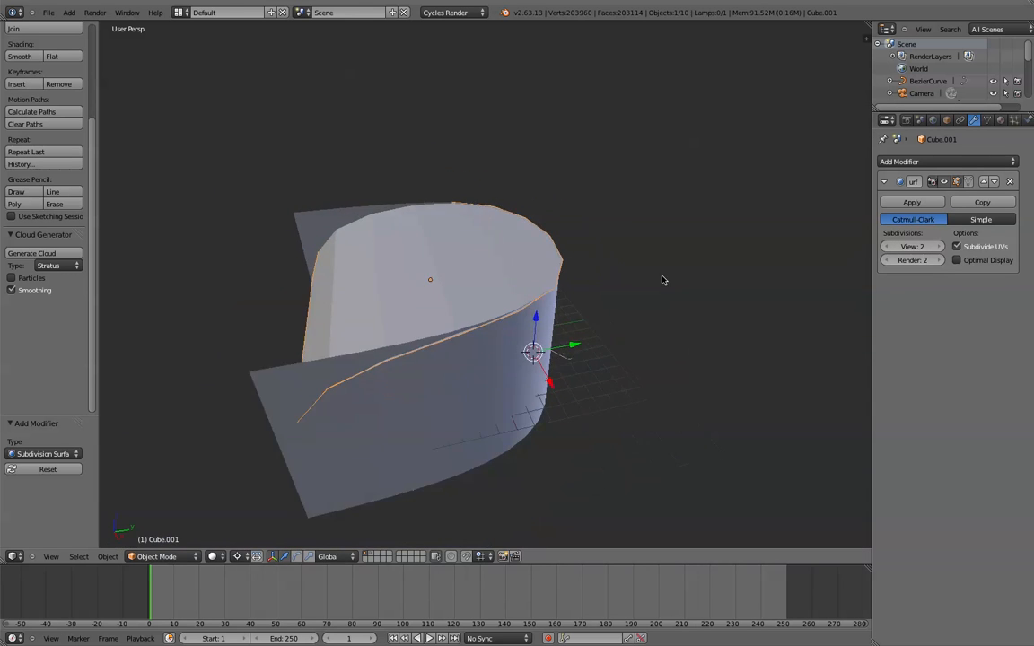
scroll(663, 284, down, 1)
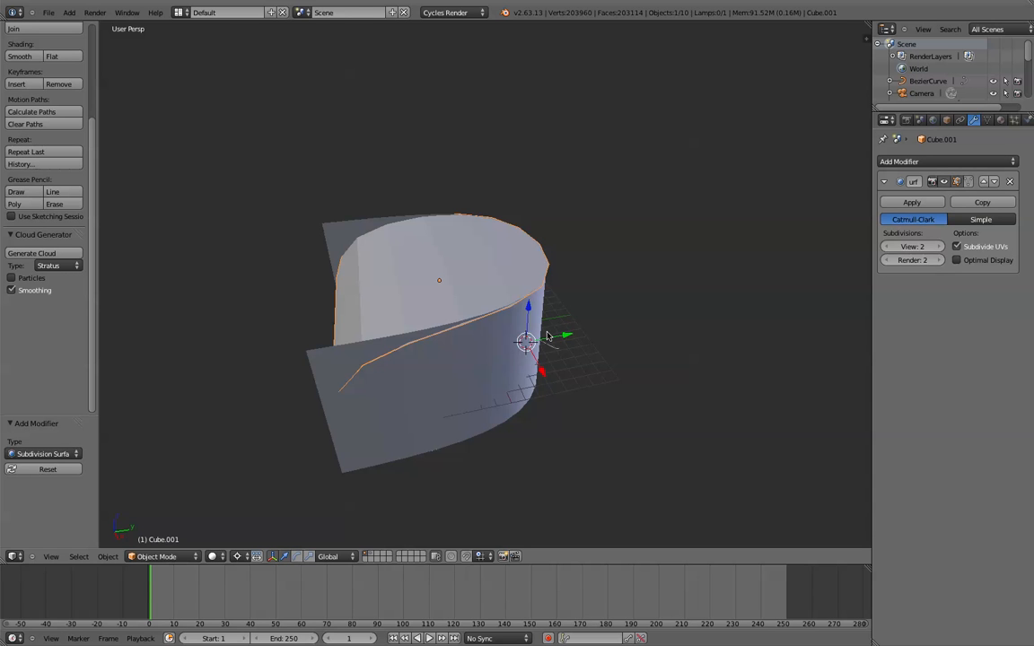
scroll(397, 323, up, 5)
middle_drag(397, 324, 498, 216)
scroll(502, 232, down, 5)
scroll(462, 295, up, 3)
scroll(485, 281, up, 2)
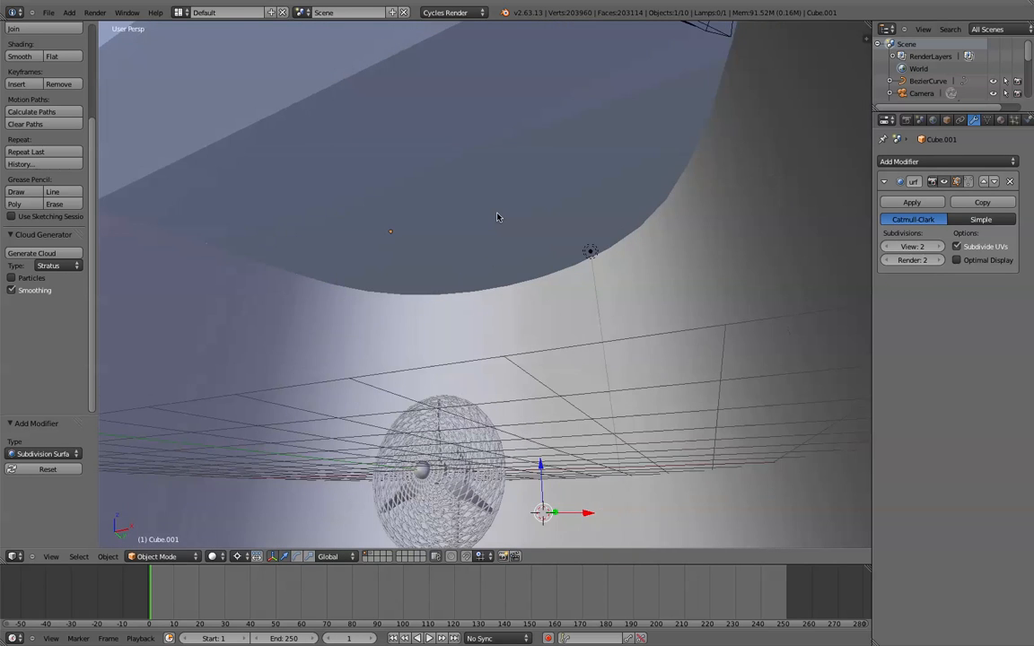
- Frame the whole fan inside the room in a front perspective view
key(KP_1)
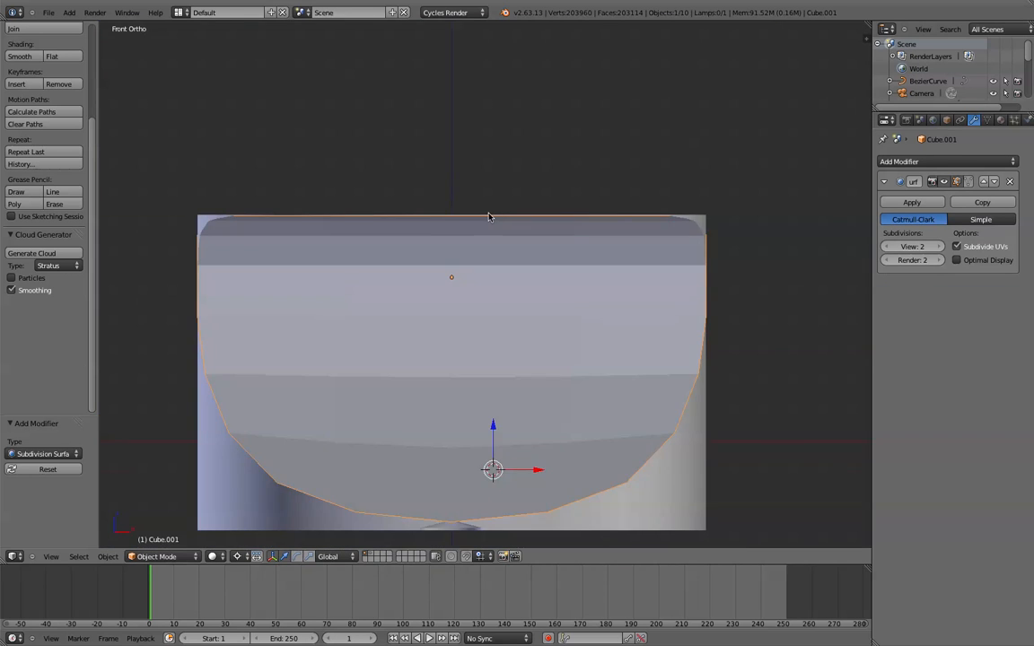
scroll(497, 216, up, 5)
shift+middle_drag(491, 230, 543, 81)
key(KP_5)
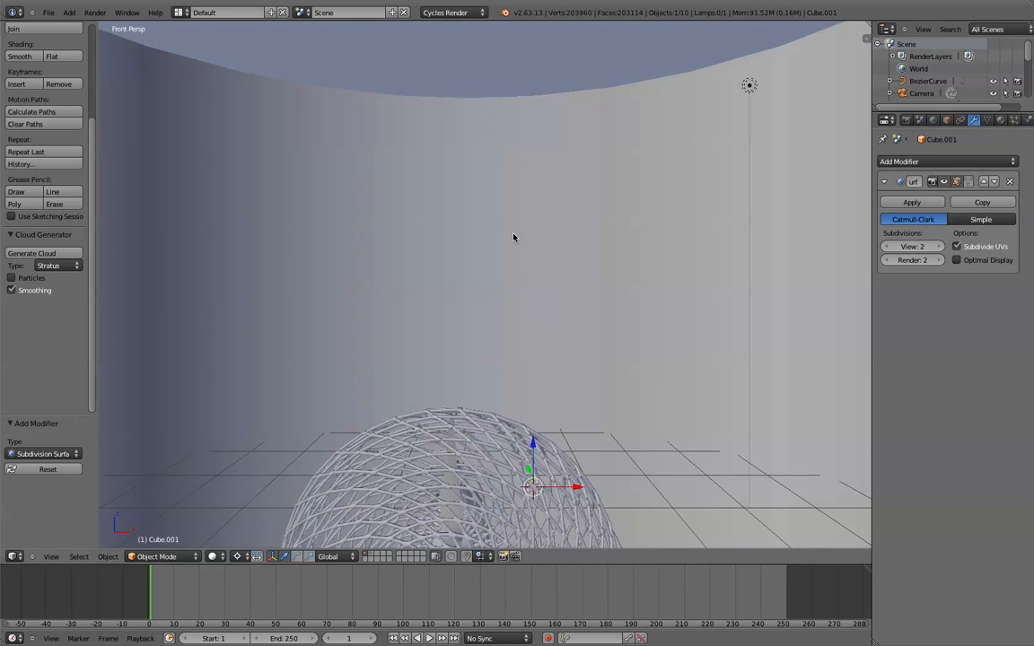
shift+middle_drag(513, 237, 561, 4)
scroll(510, 213, down, 2)
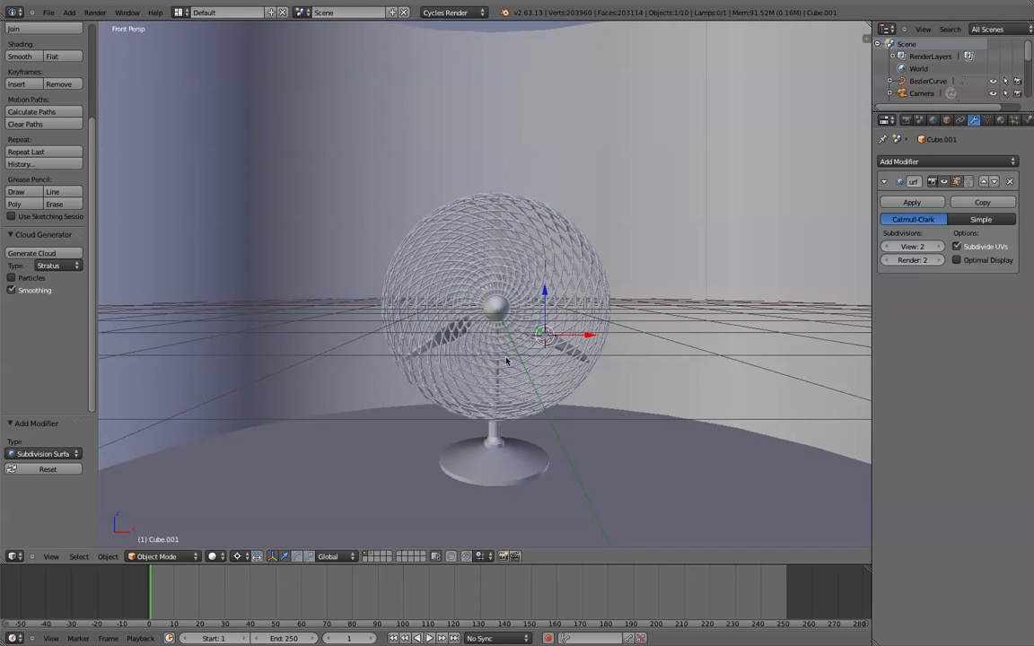
scroll(496, 377, down, 2)
shift+middle_drag(514, 344, 513, 309)
scroll(520, 317, up, 1)
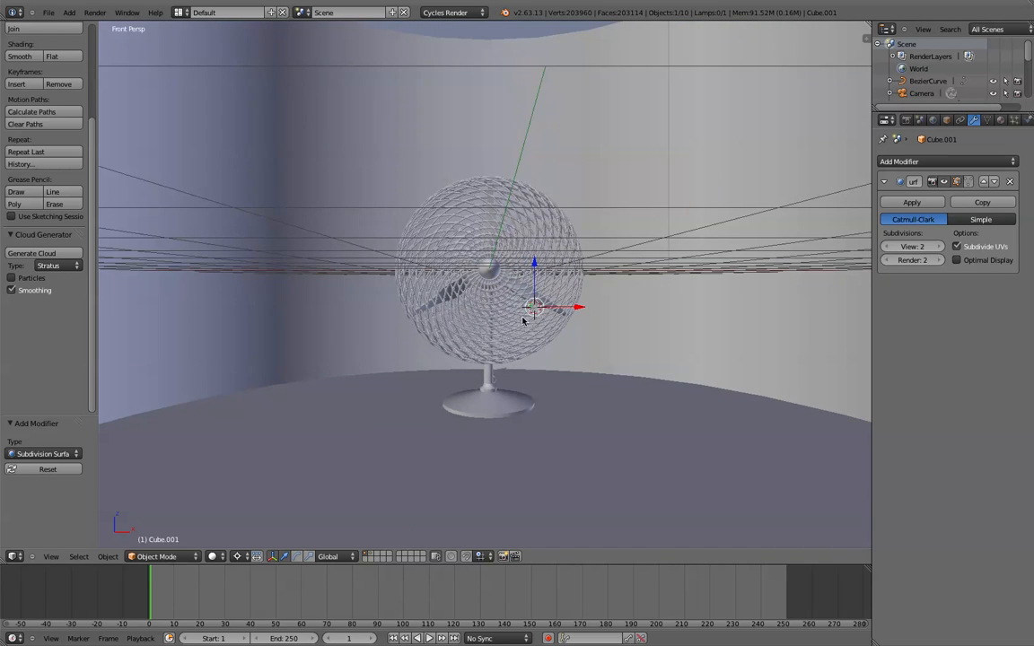
scroll(520, 314, up, 4)
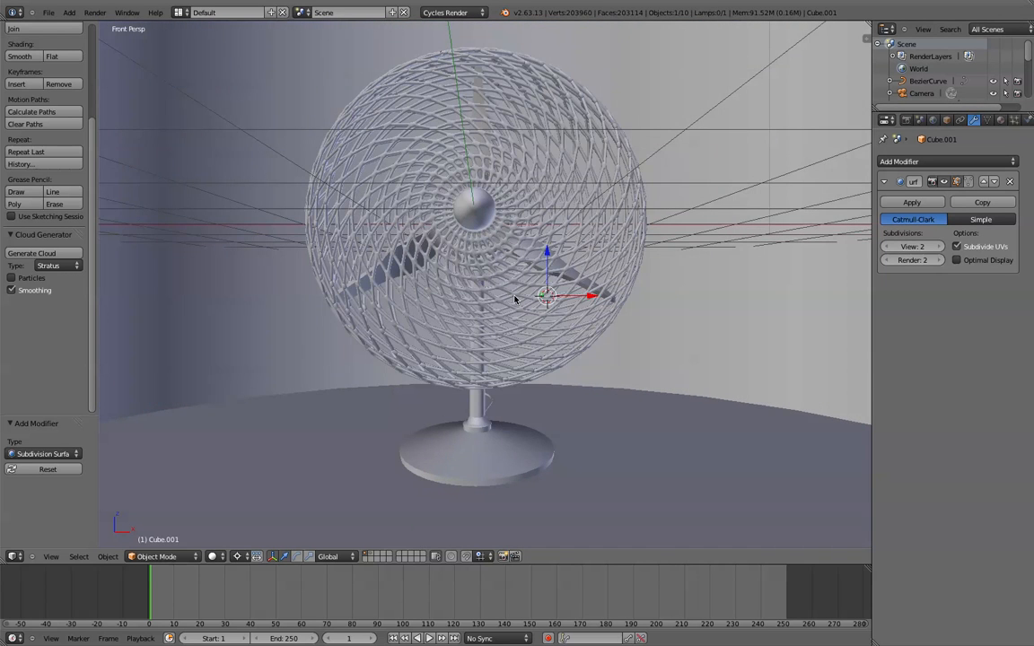
scroll(517, 296, down, 1)
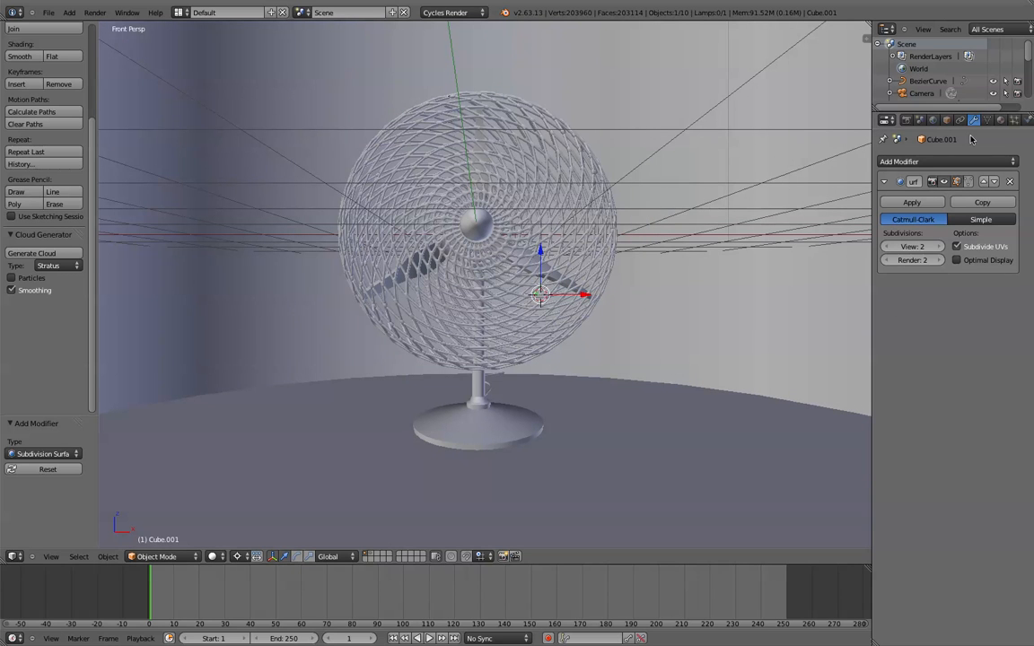
- Give the wall-and-ceiling piece a new Emission material in pale peach and preview the scene with Rendered shading
click(1001, 121)
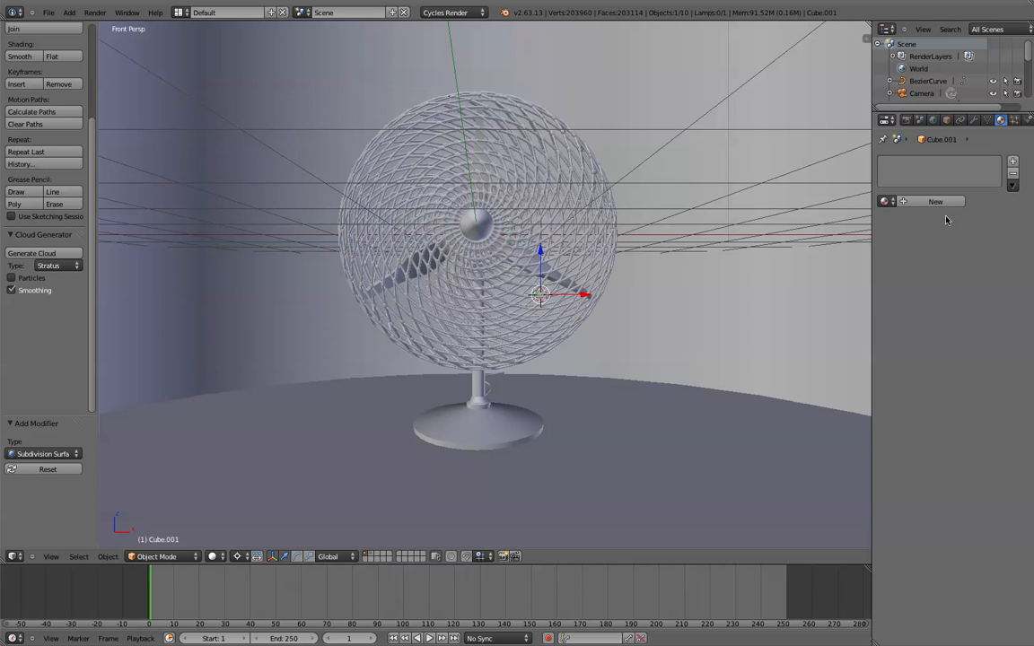
click(934, 200)
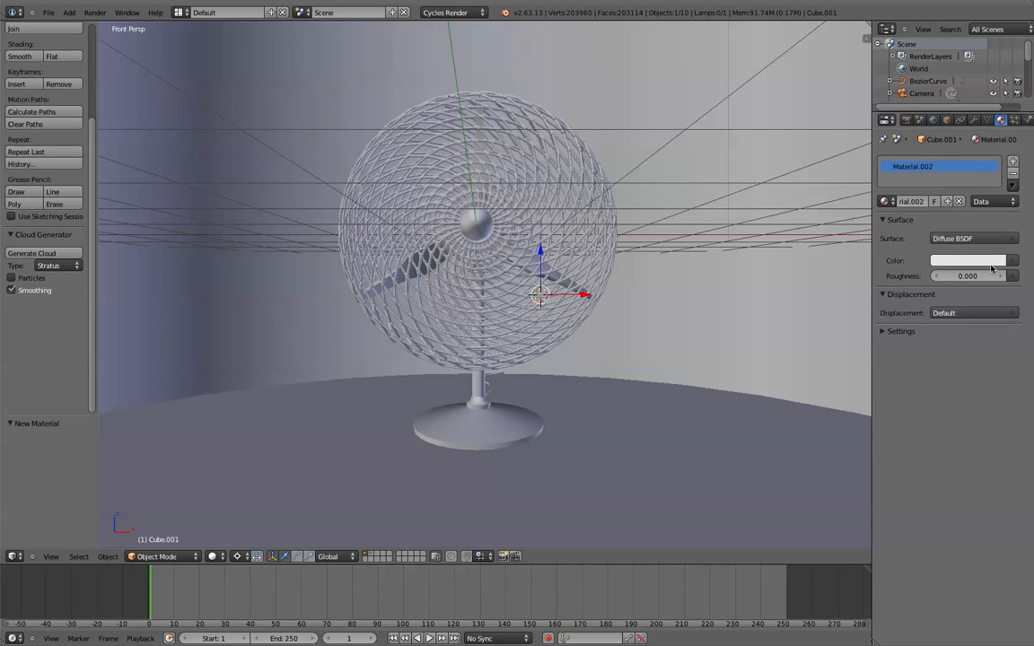
click(979, 240)
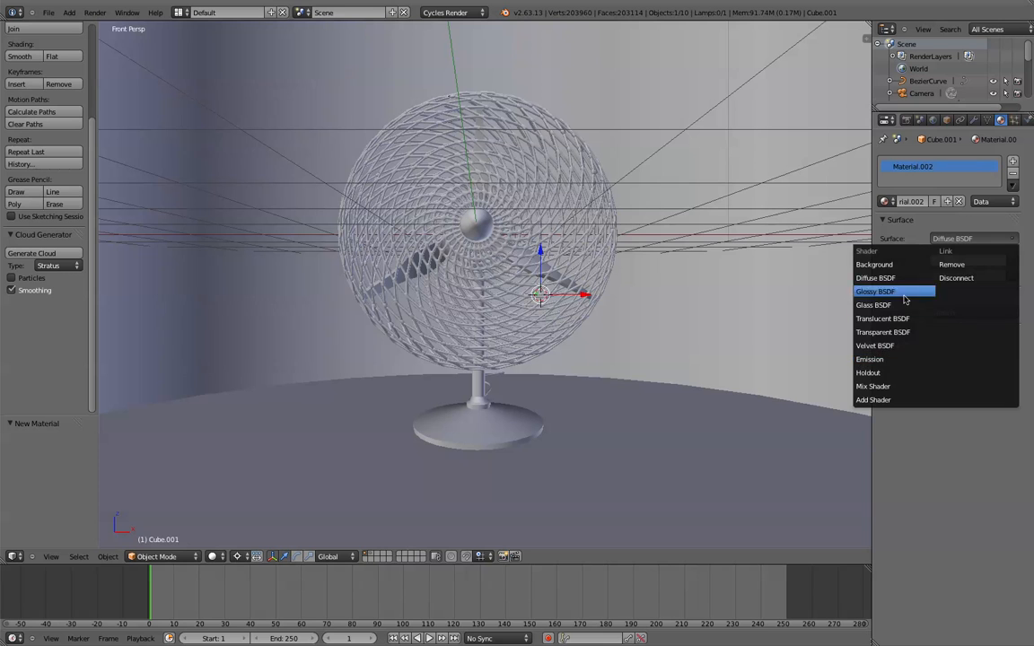
click(885, 361)
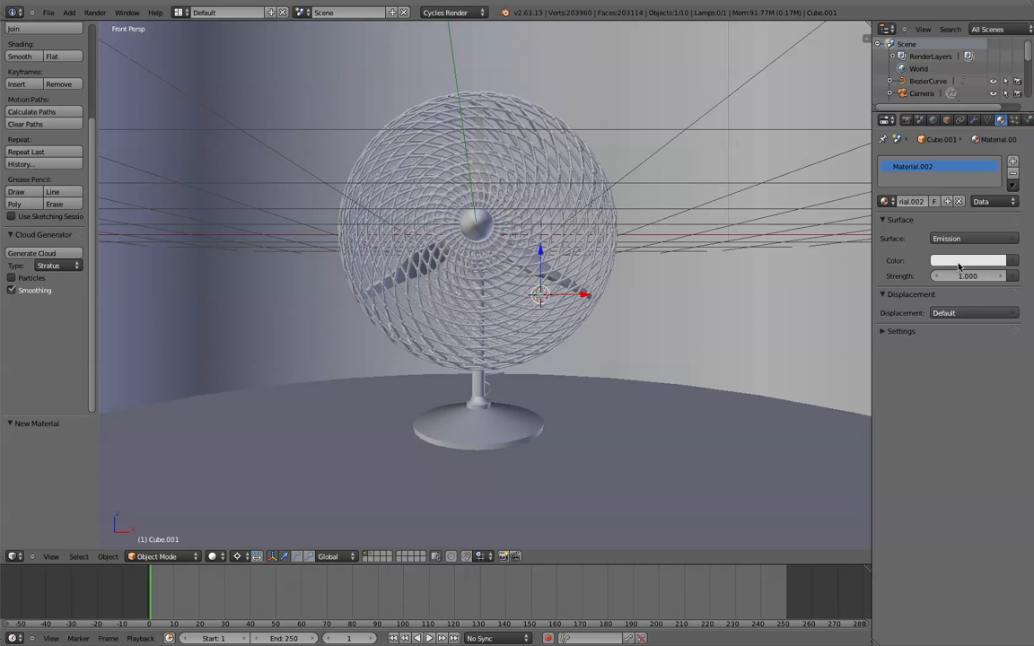
click(937, 263)
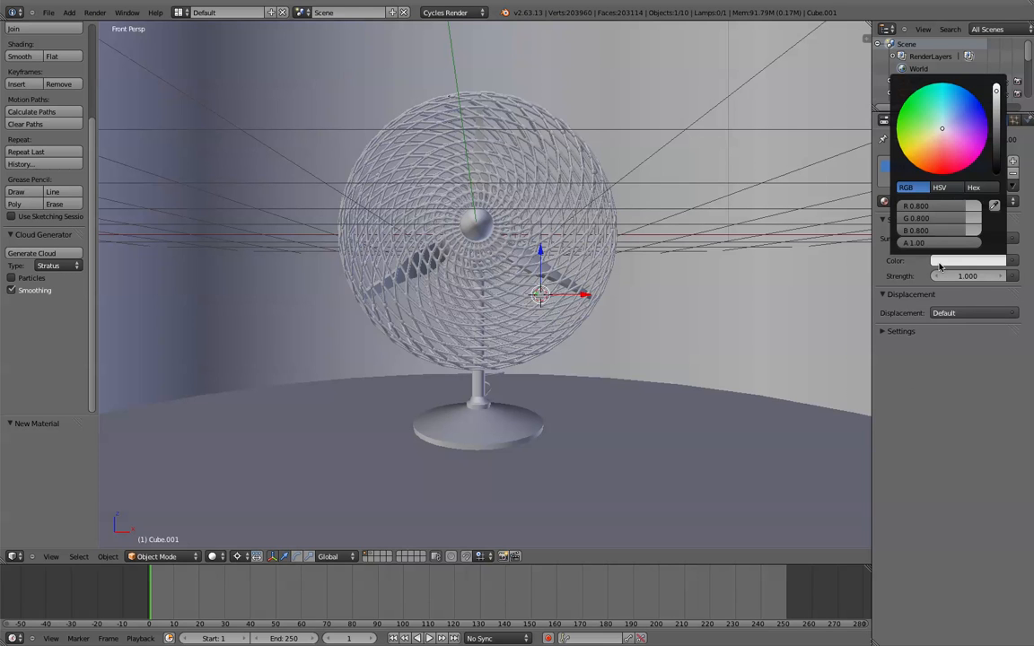
click(935, 137)
drag(934, 137, 935, 148)
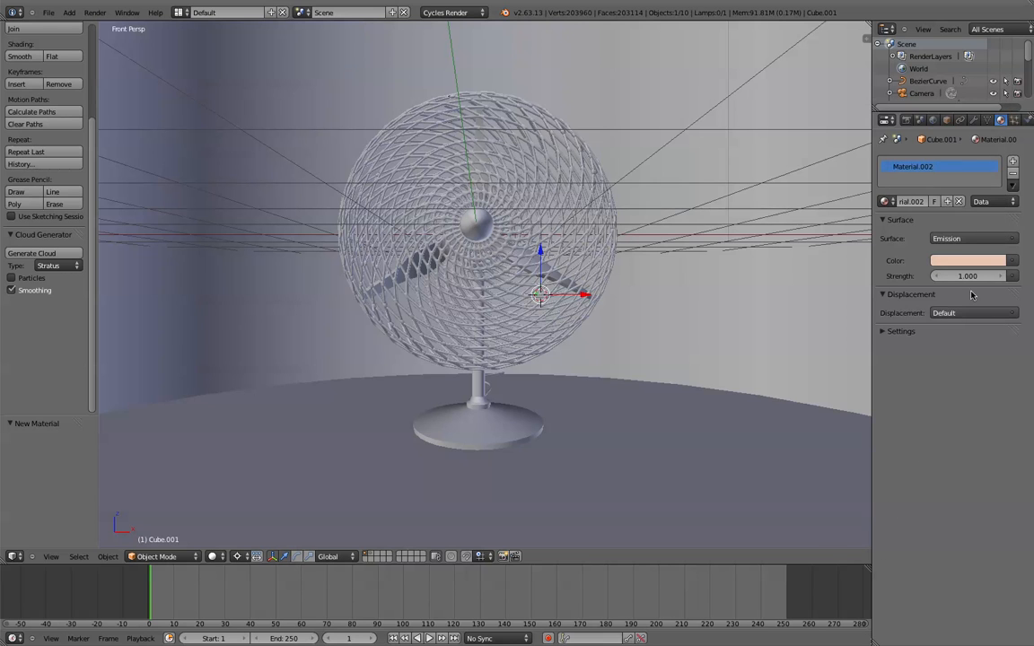
click(213, 557)
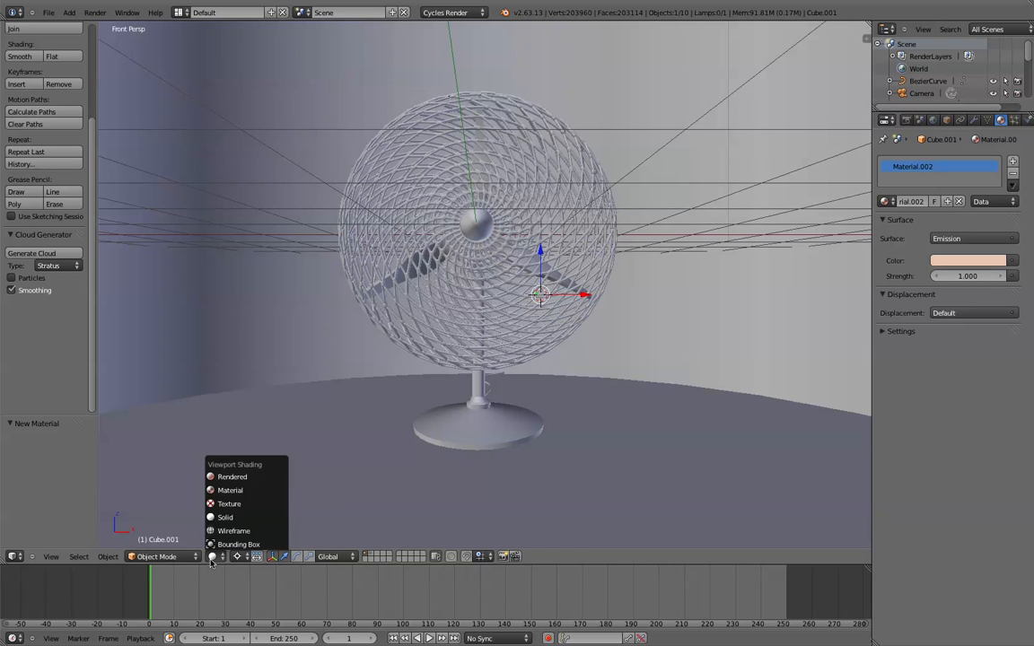
click(246, 477)
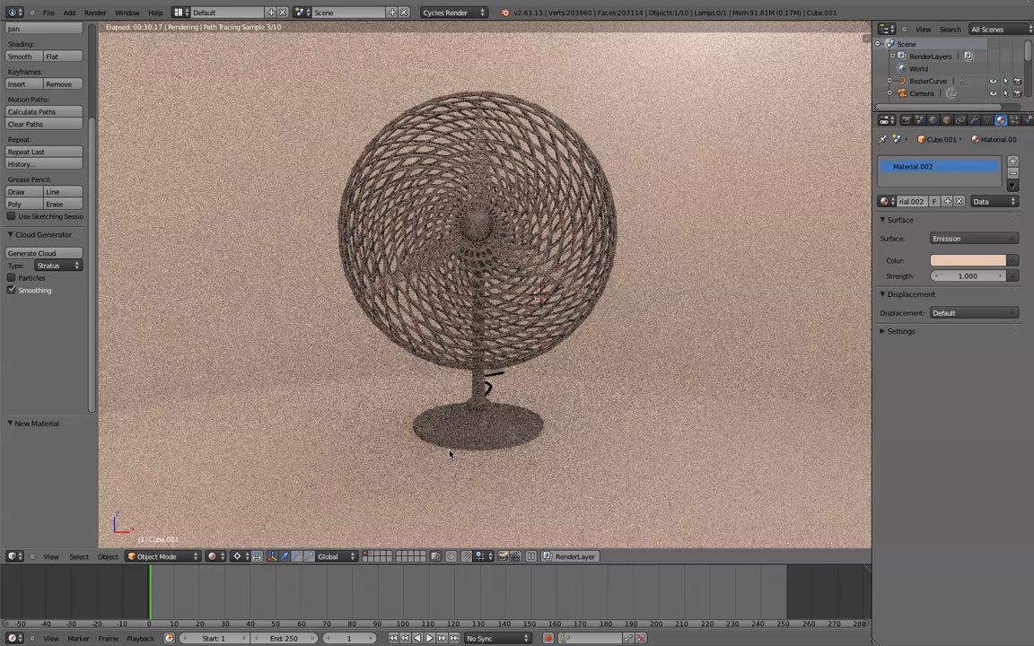
- Select the fan stand, lighten its METAL material to a near-white grey and lower the roughness to 0.356
right_click(485, 382)
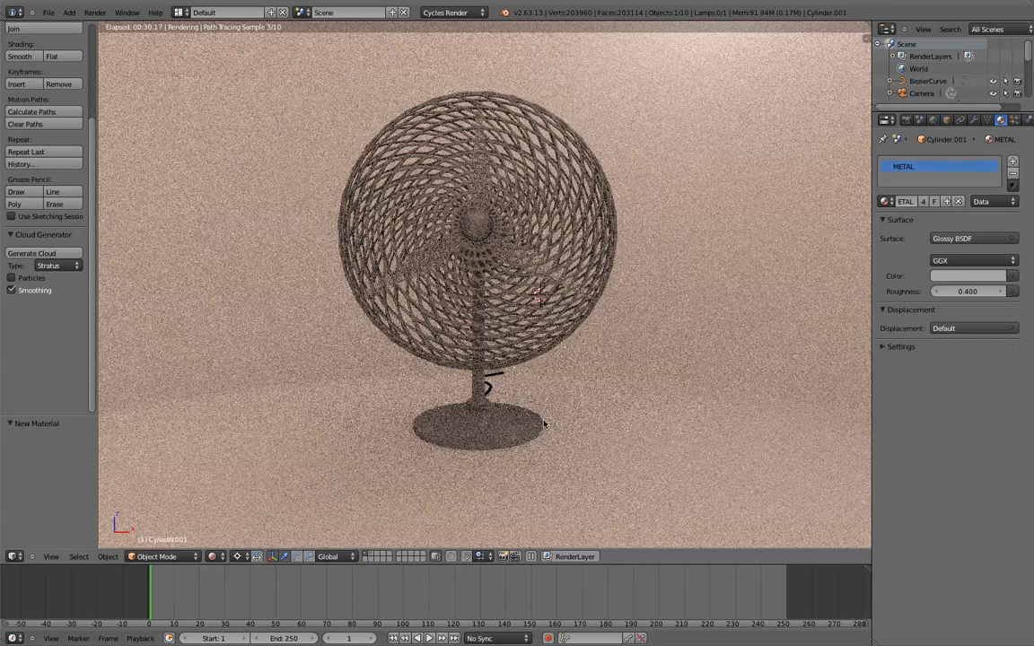
click(970, 276)
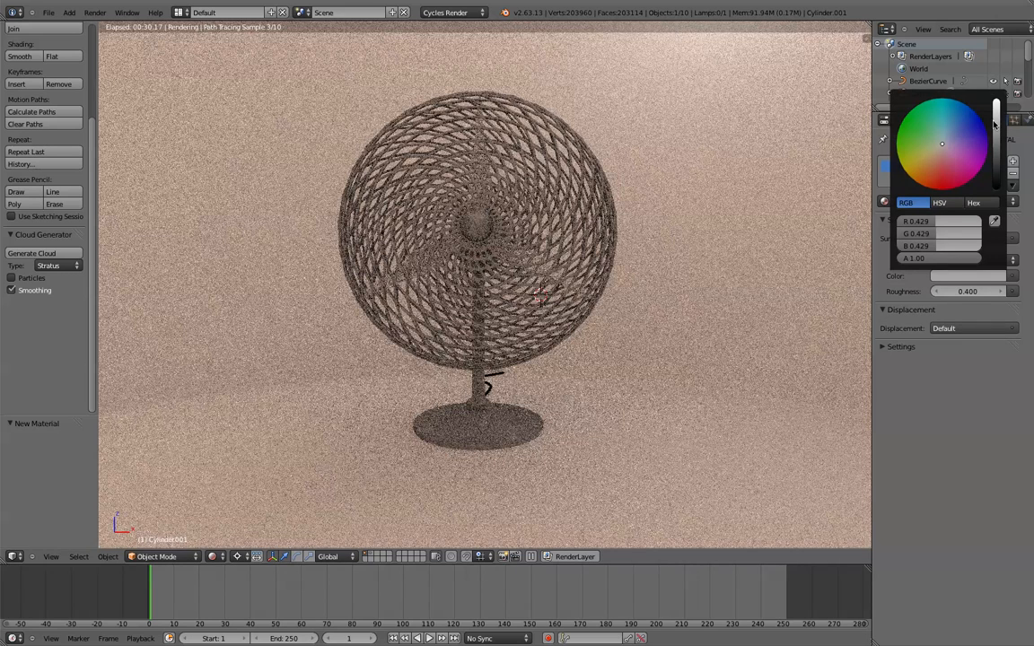
drag(997, 128, 997, 114)
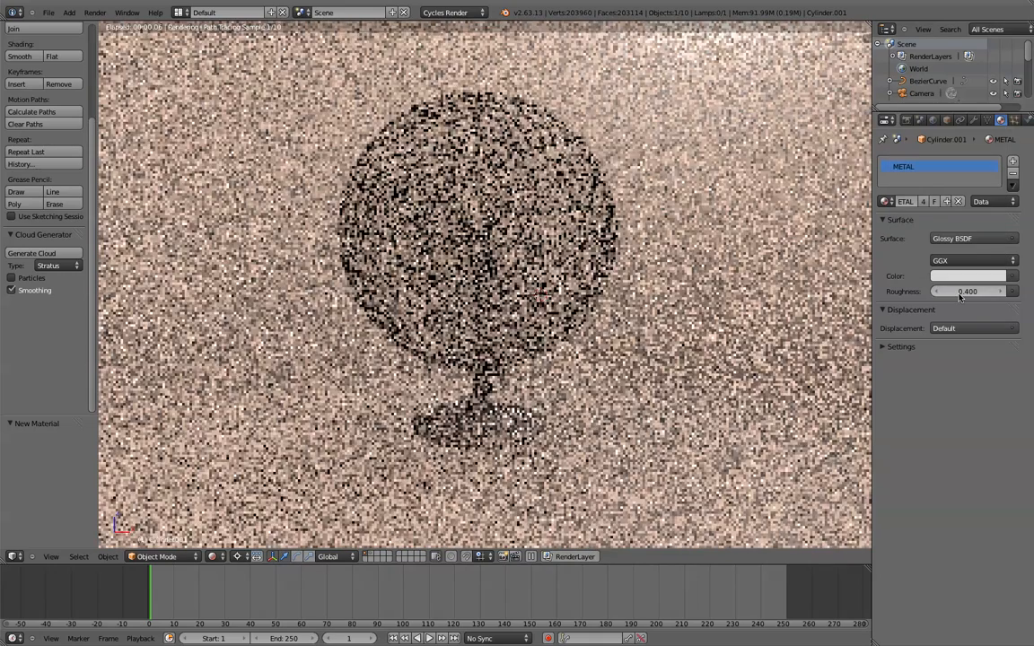
drag(961, 294, 946, 300)
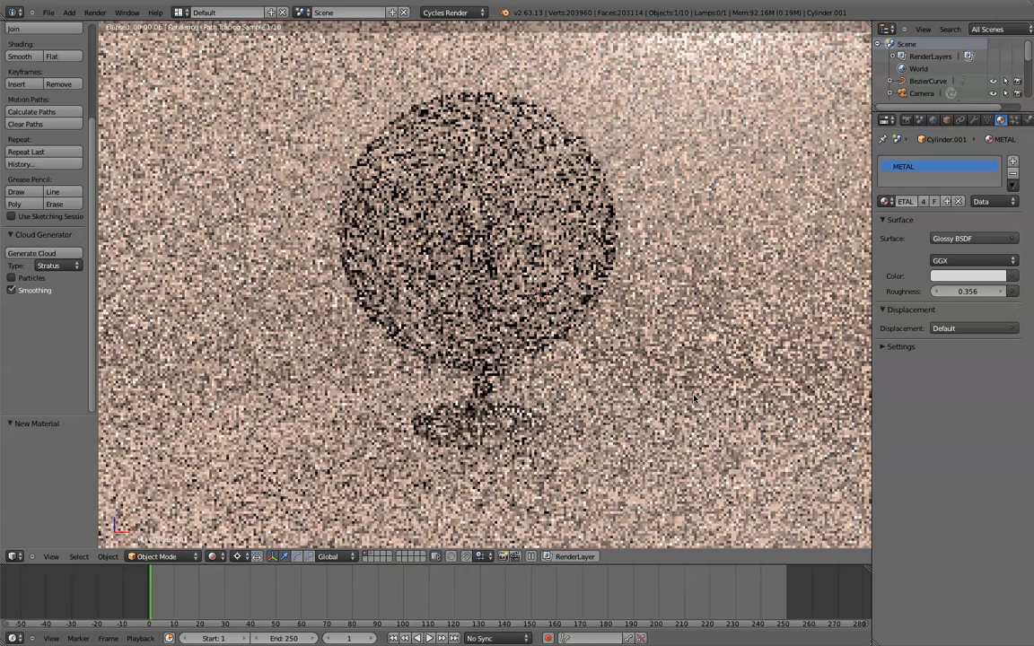
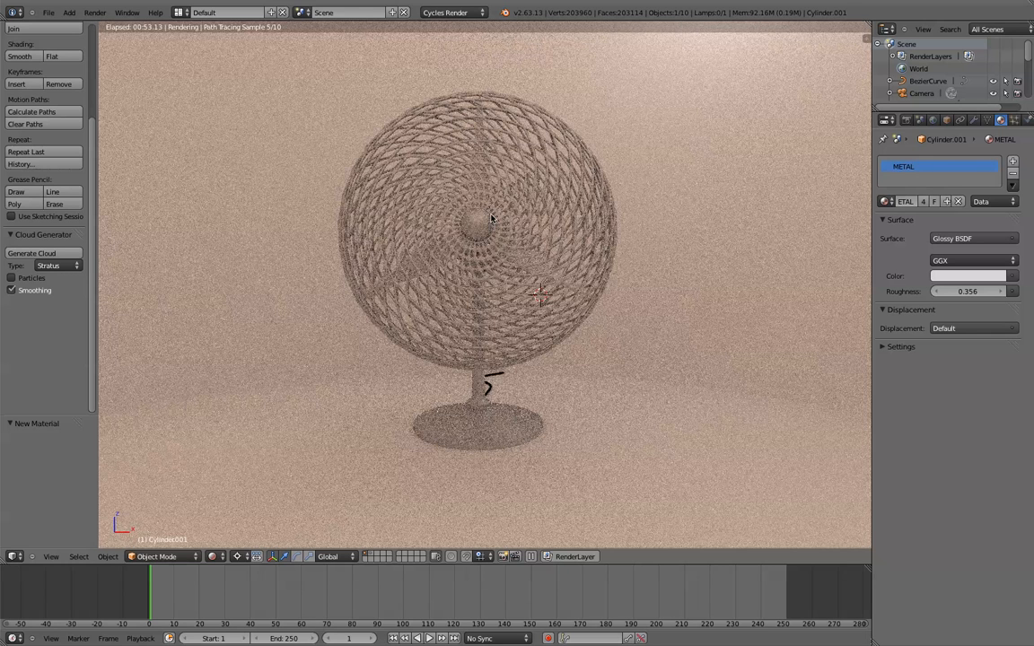
- Select the curved room and darken its Diffuse BSDF colour to black
right_click(655, 172)
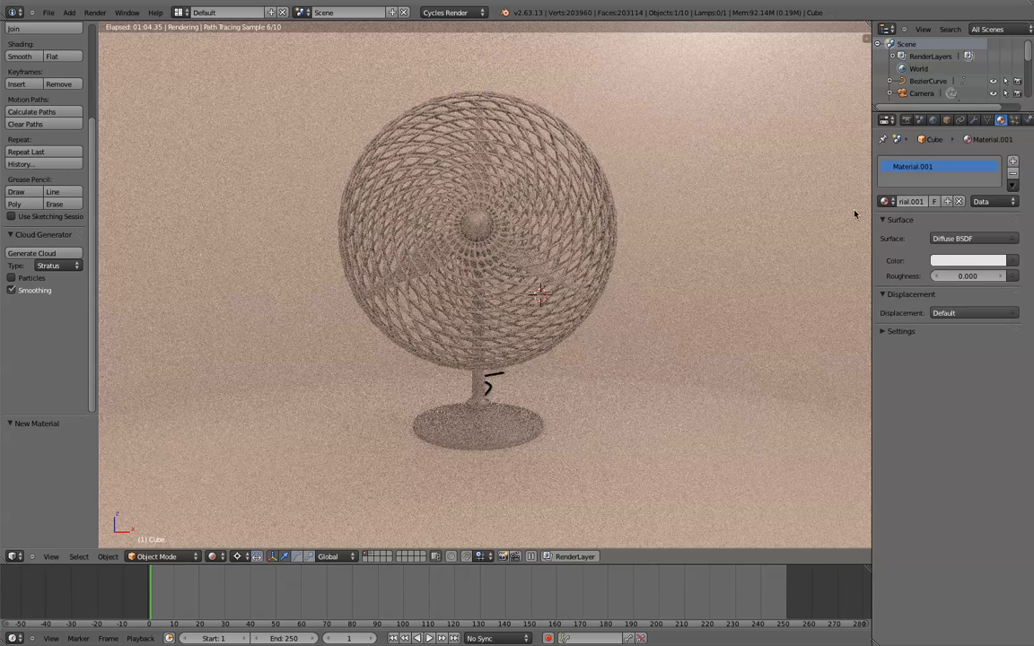
click(968, 260)
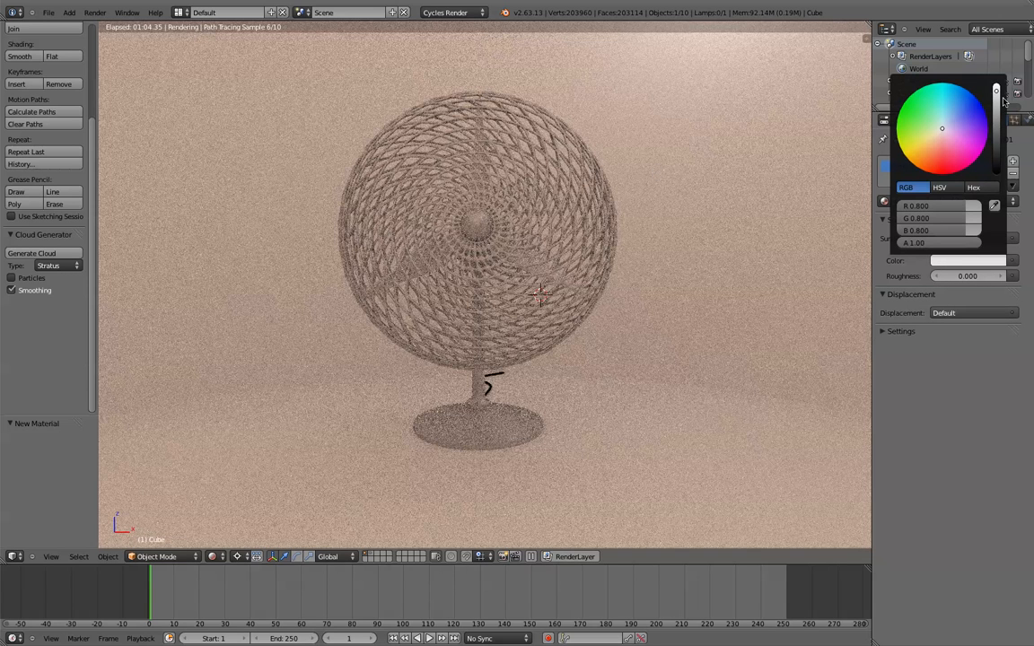
drag(997, 92, 997, 170)
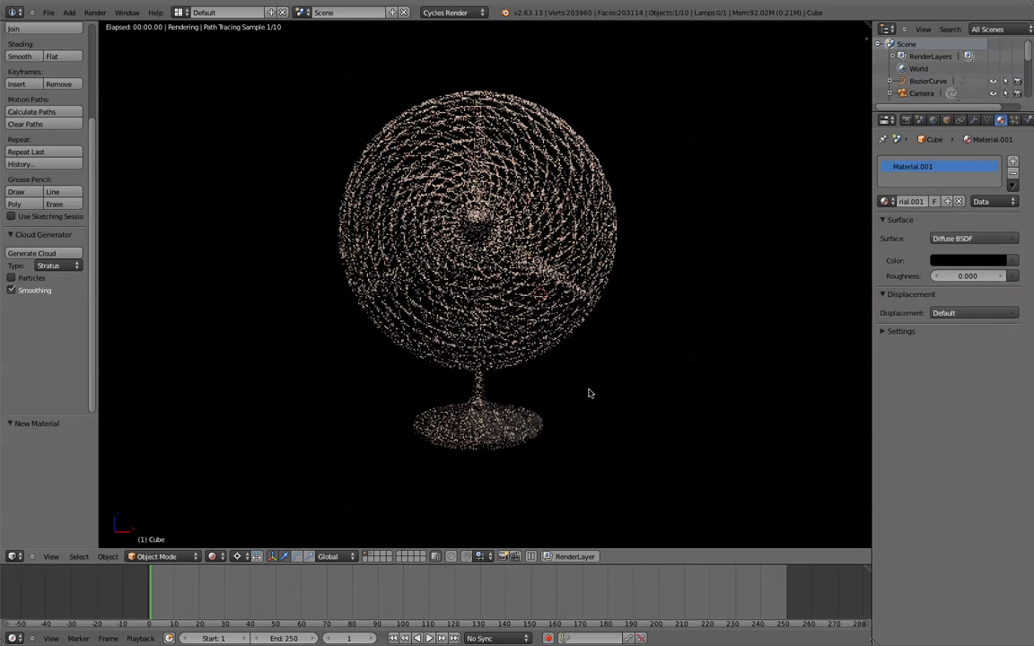
- In wireframe shading, select the power cord and set its PLASTIC material's colour to pure white (RGB 1.000)
key(z)
key(z)
key(z)
middle_drag(480, 370, 600, 381)
right_click(624, 369)
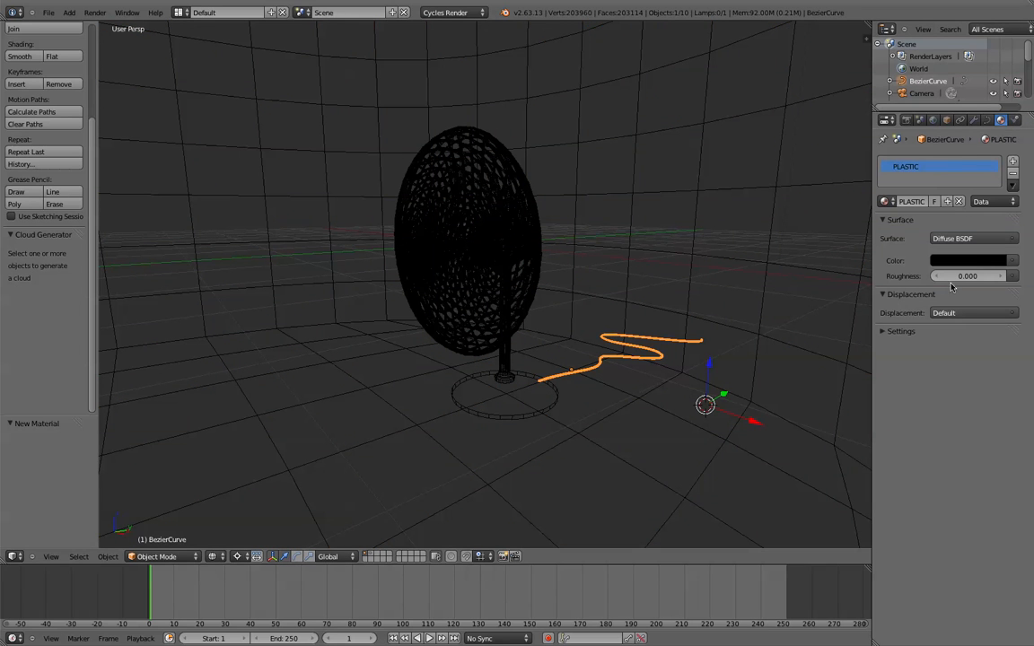
click(972, 258)
drag(998, 157, 997, 79)
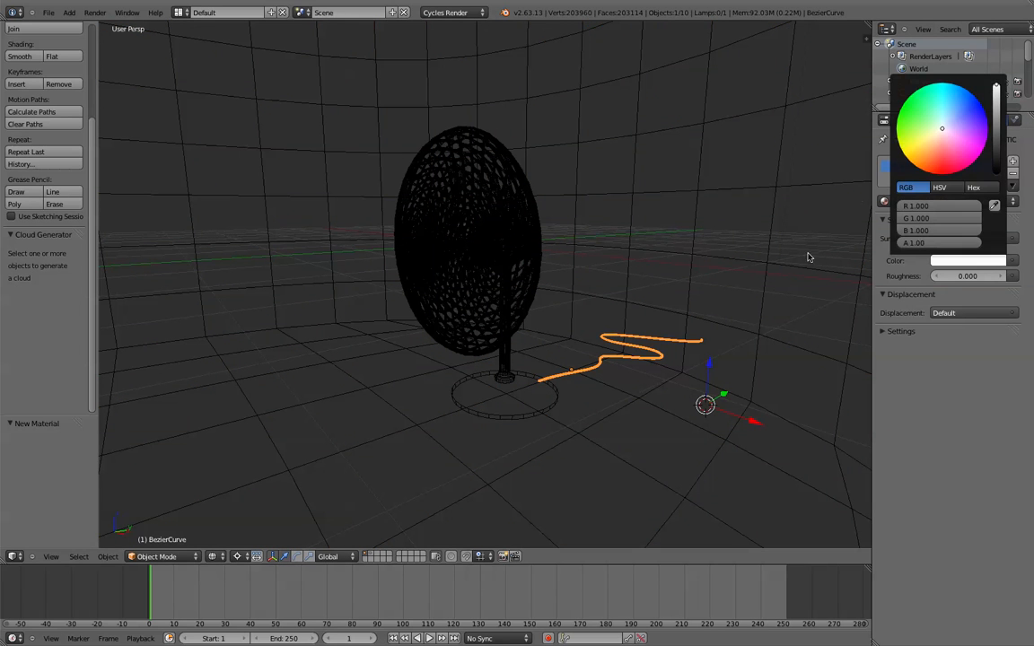
- Preview the fan and cord from the front with Rendered viewport shading
key(KP_1)
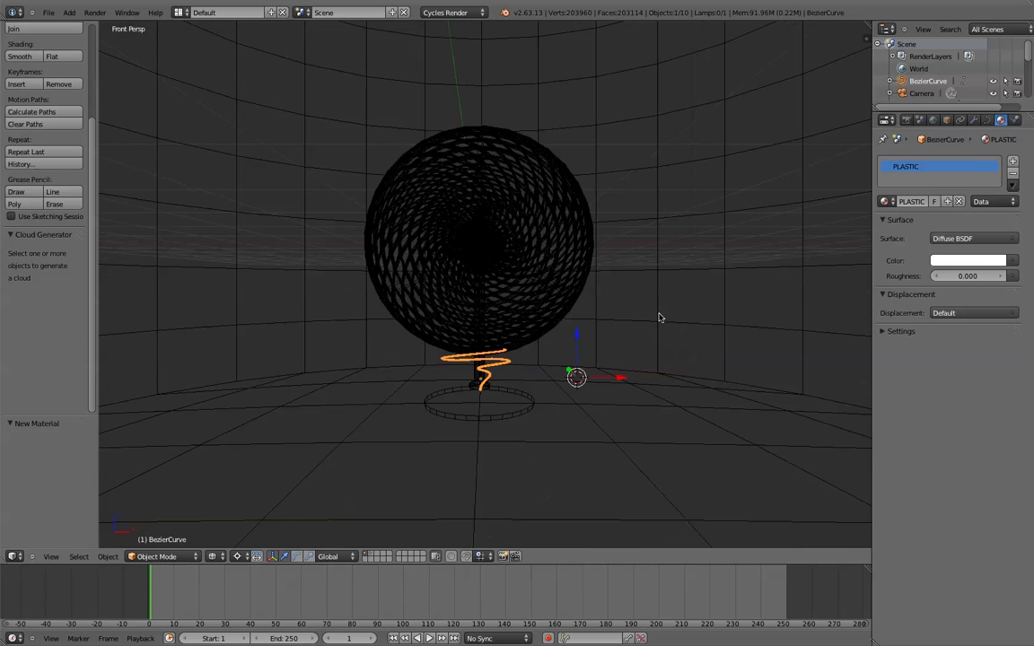
click(213, 557)
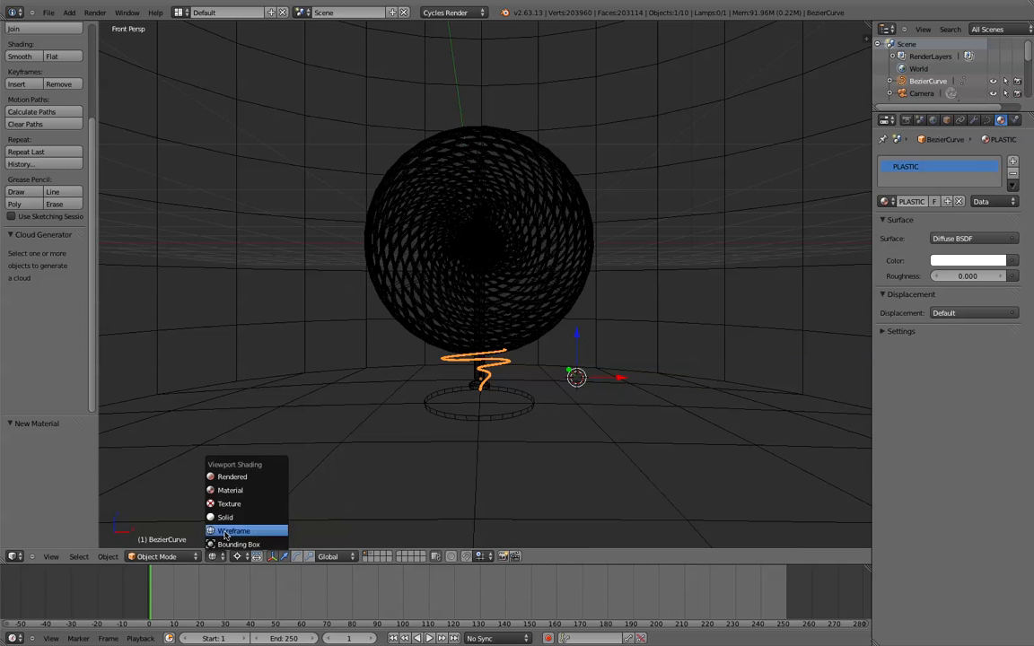
click(248, 481)
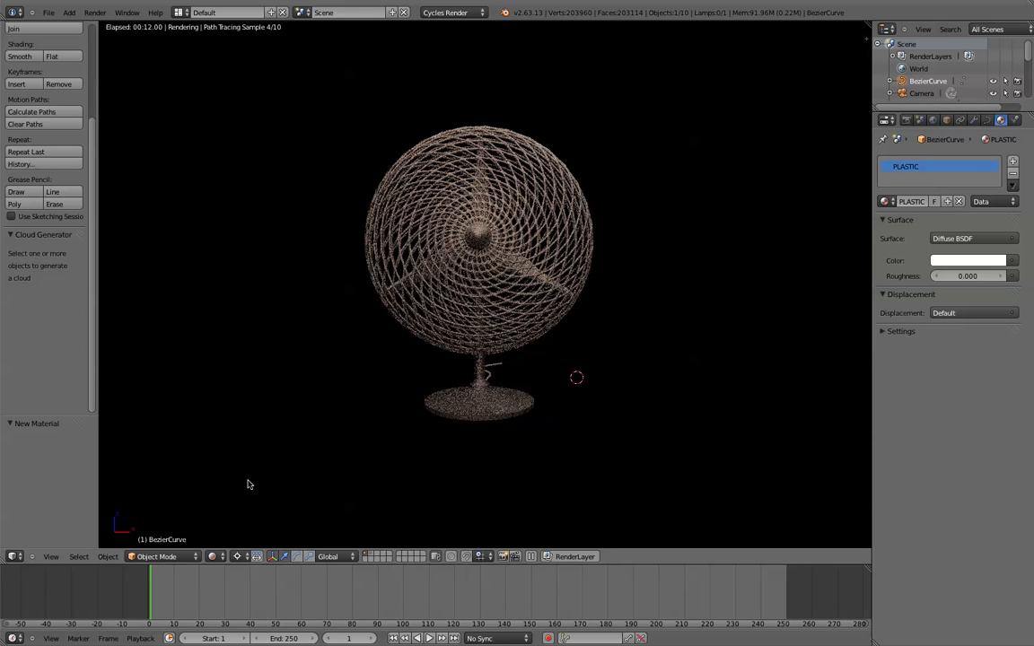
- Select the fan's wire grille, switch its METAL material to Beckmann distribution and set the roughness to 0.1
right_click(462, 209)
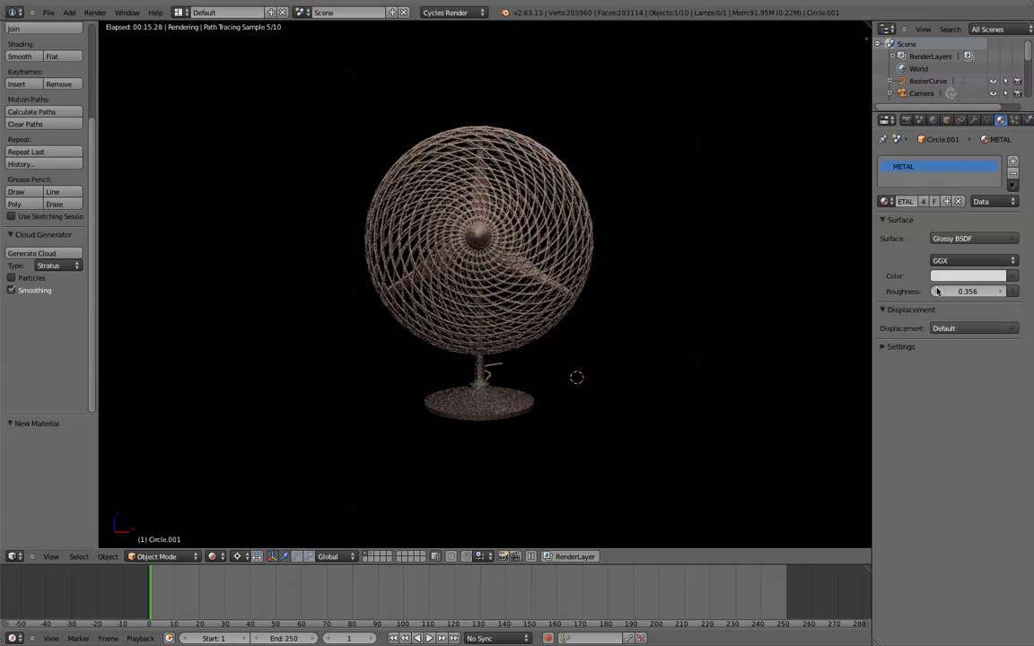
click(951, 260)
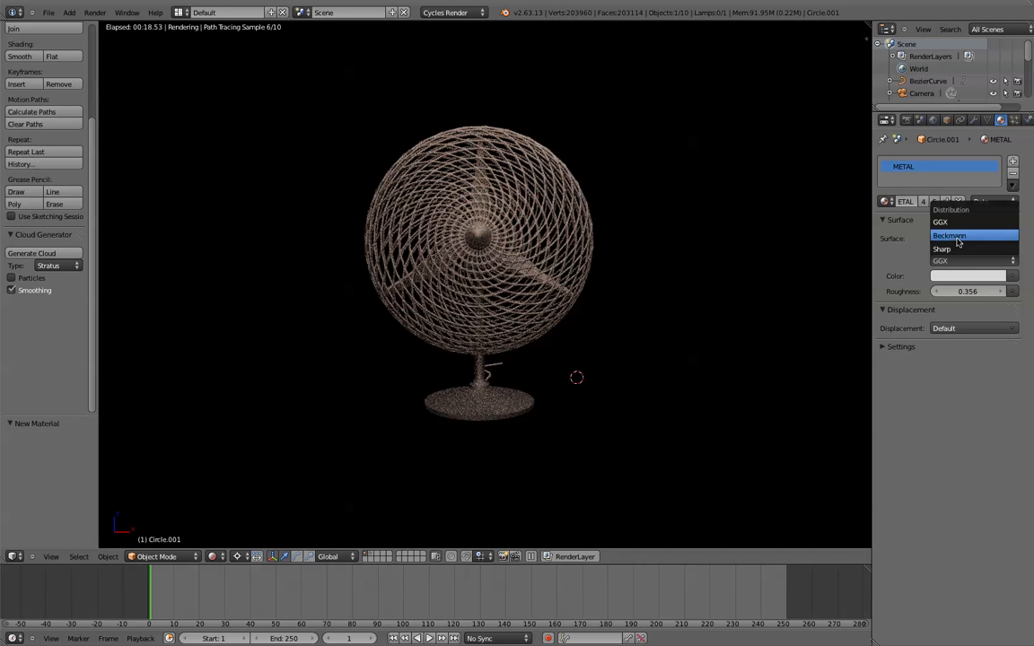
click(958, 236)
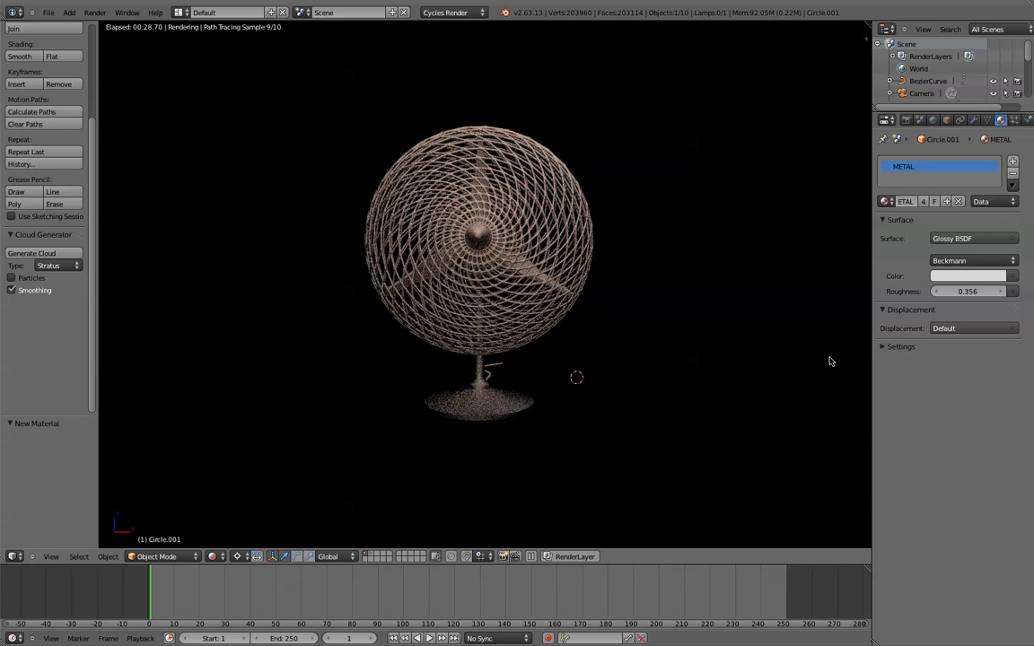
drag(981, 289, 945, 301)
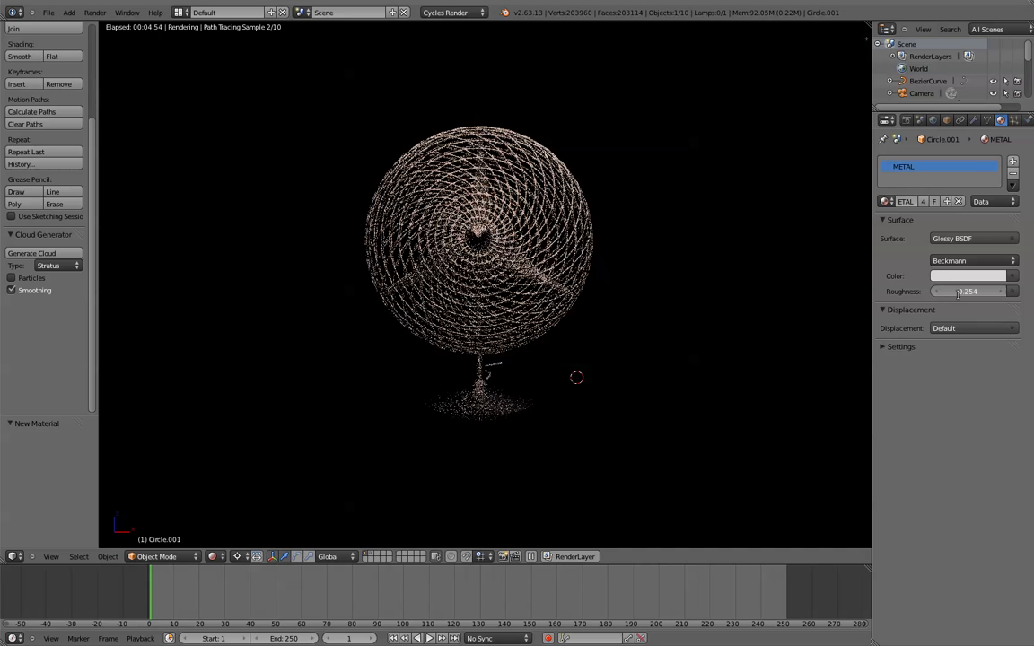
click(957, 292)
key(BackSpace)
text(.1)
key(Return)
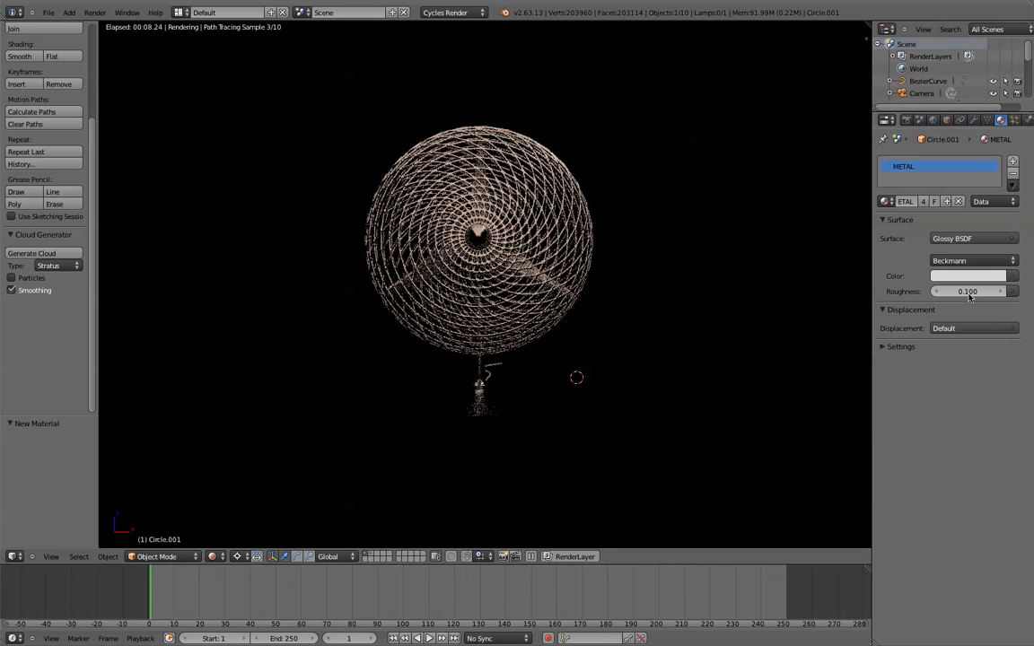
- Give the fan's base its own single-user copy of the METAL material and raise that copy's roughness to 0.328
right_click(480, 412)
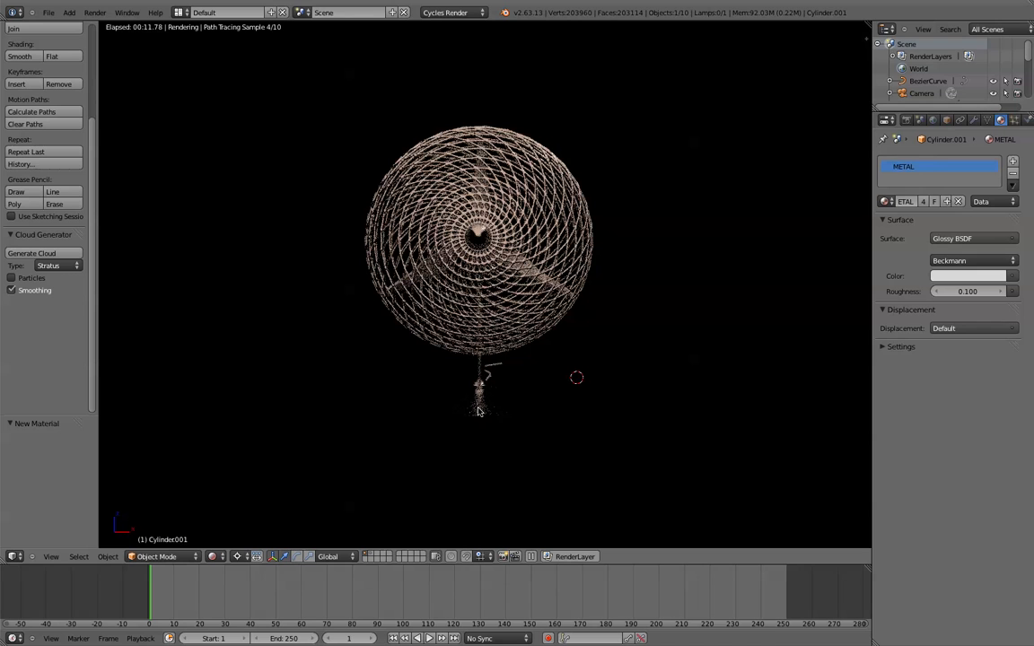
right_click(479, 411)
right_click(479, 411)
click(923, 202)
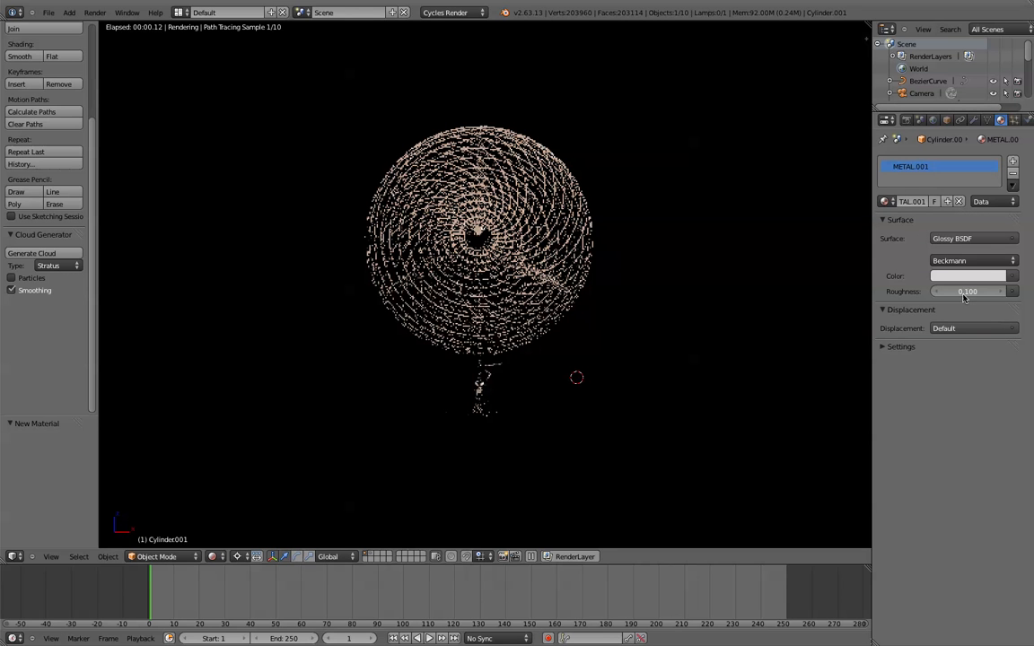
drag(966, 298, 1032, 303)
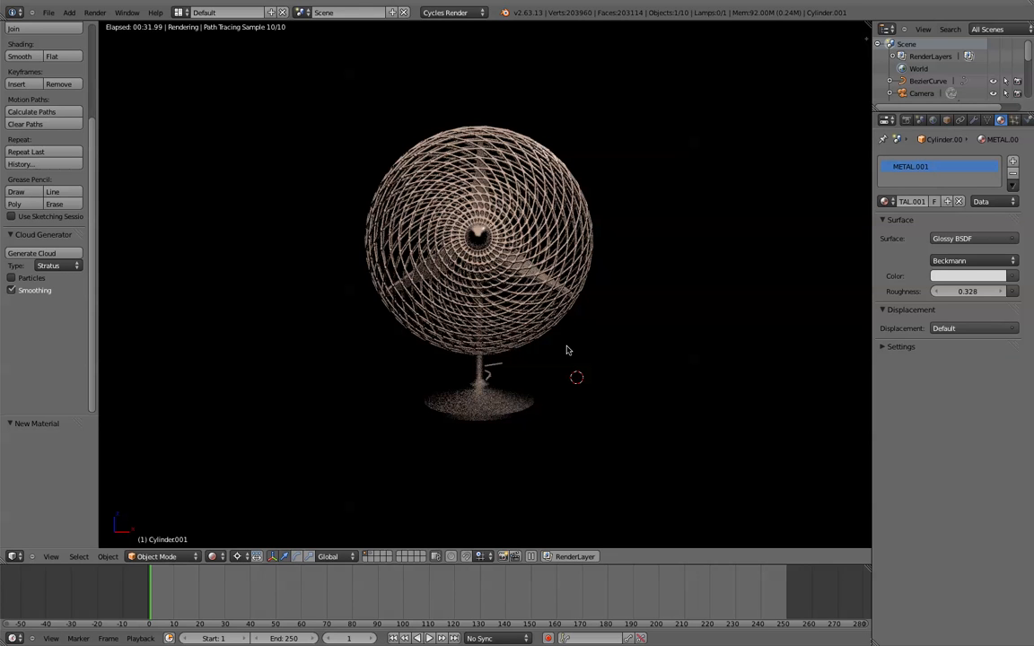
- Leave the rendered preview for solid shading and add a plane at the 3D cursor beside the fan
key(z)
scroll(567, 311, down, 2)
key(z)
mouse_move(567, 314)
middle_down()
mouse_move(517, 356)
mouse_move(595, 331)
middle_up()
key(shift+a)
click(653, 328)
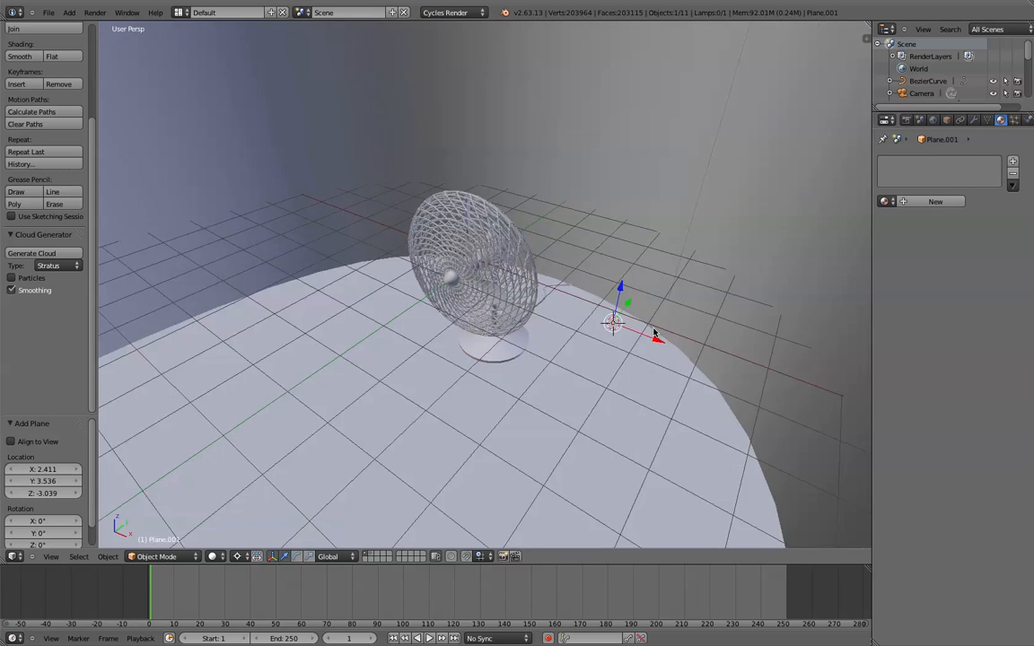
- Raise the new plane about 3.07 along Z and rotate it 90° about the global Y axis
scroll(653, 332, down, 3)
middle_drag(649, 333, 569, 318)
scroll(583, 320, up, 2)
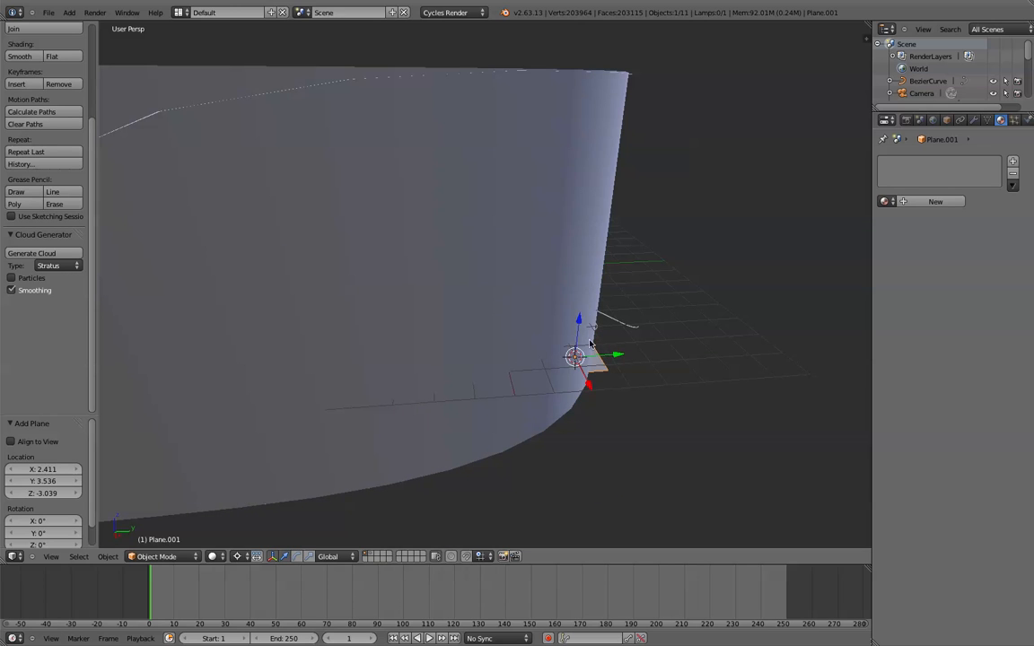
key(g)
key(z)
click(582, 265)
key(r)
key(x)
key(z)
text(y)
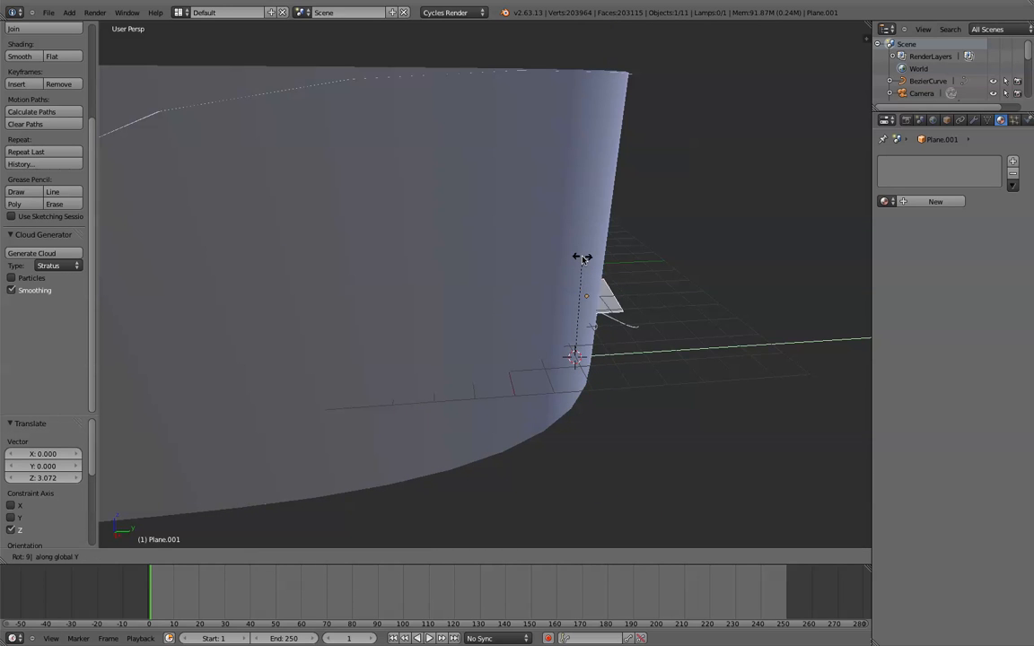
text(90)
key(Return)
- Move the plane about -8.26 along Y and, in wireframe shading, scale it up by about 2.82
scroll(559, 255, down, 4)
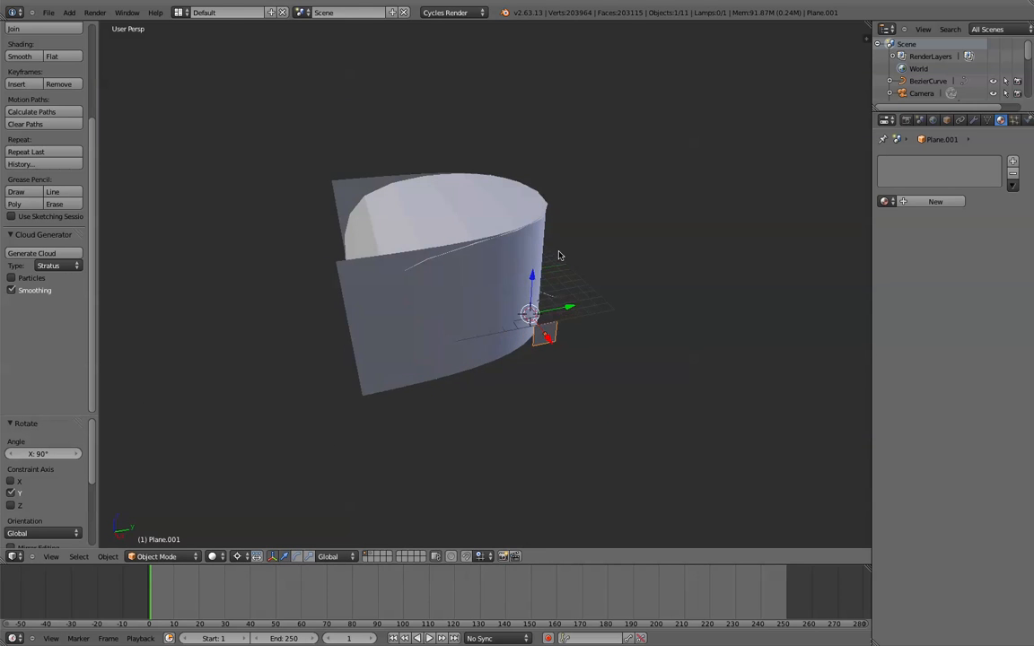
key(g)
key(y)
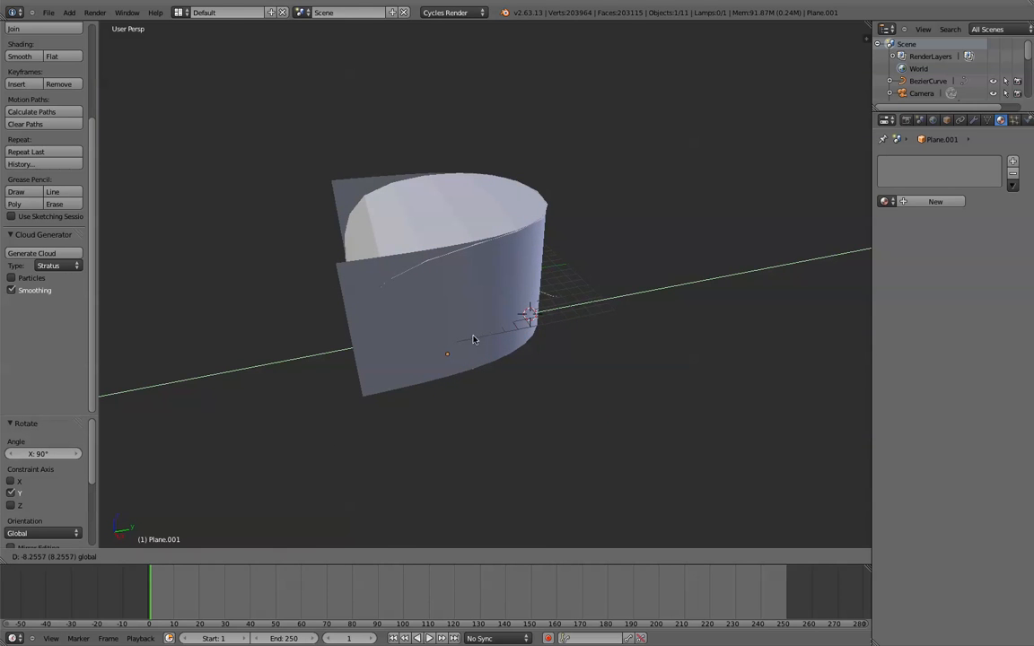
click(508, 313)
key(z)
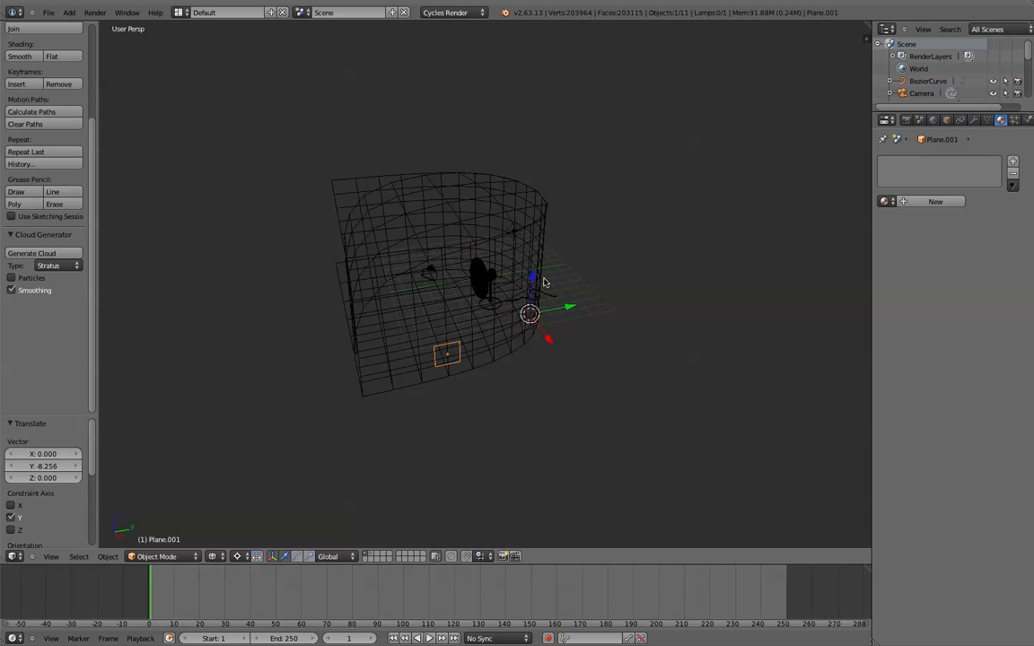
key(s)
click(648, 298)
- Set the pivot point to Active Element and move the plane about 22.9 along Y
click(237, 557)
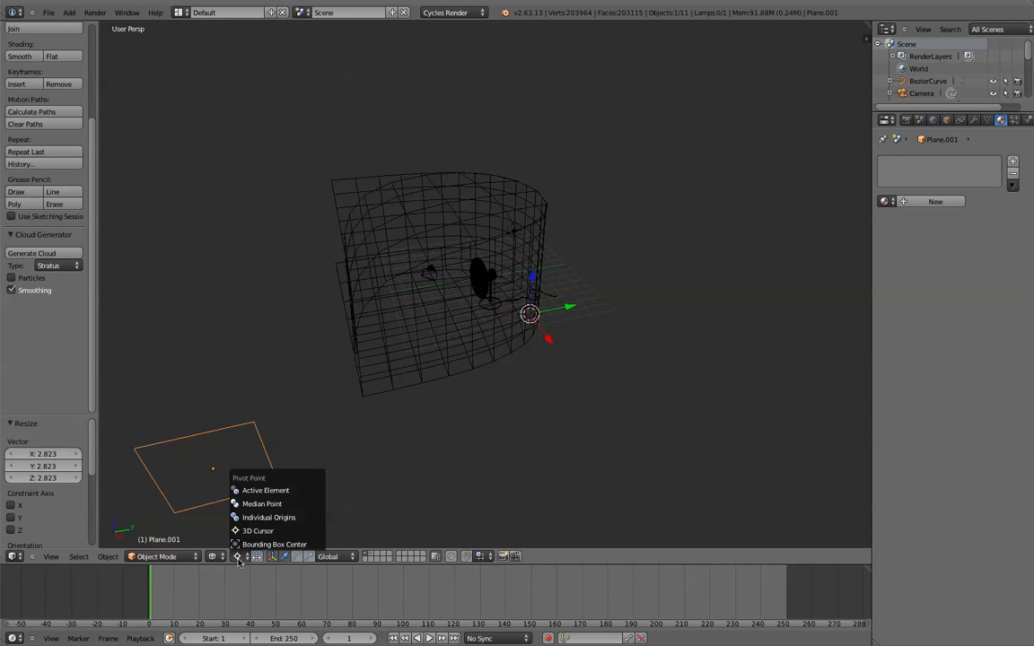
click(265, 490)
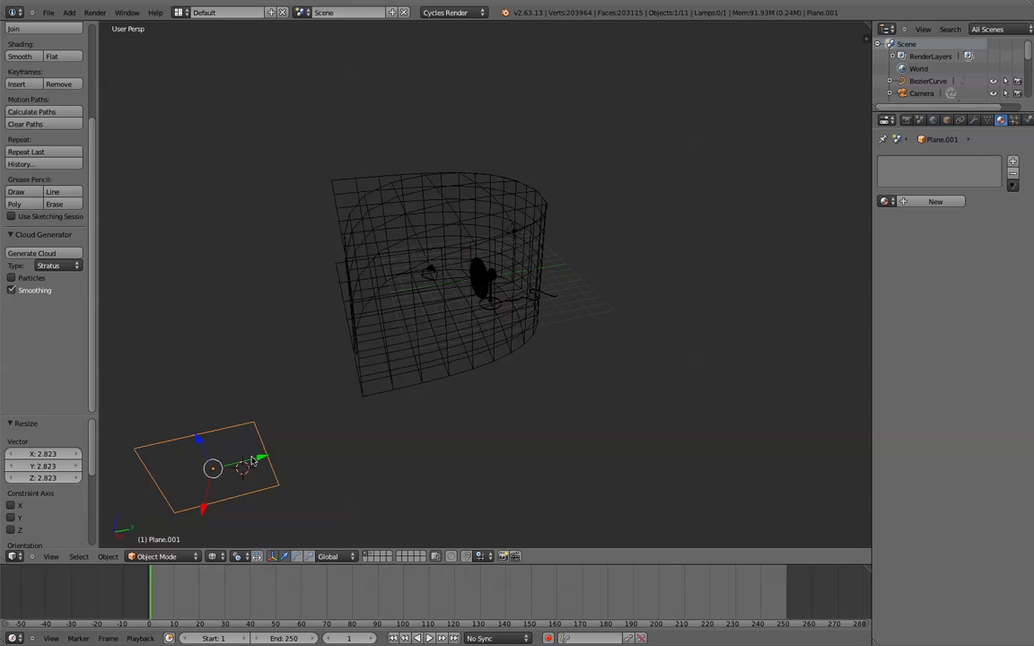
key(g)
key(y)
click(628, 368)
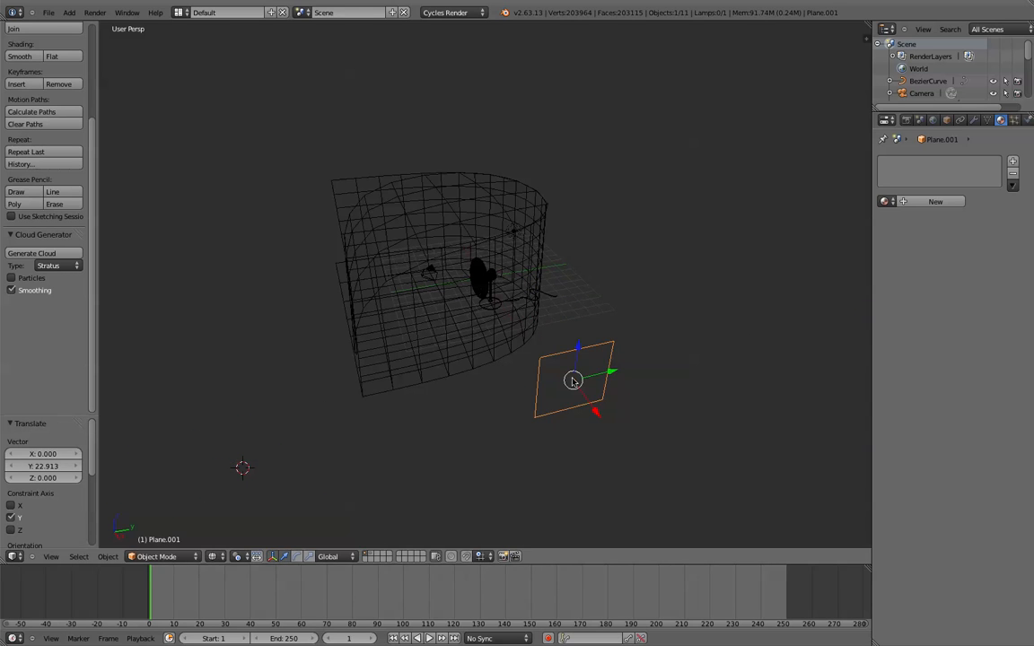
- Reposition the plane inside the curved room near the fan, ending with a shift of about 1.68 along X
key(g)
key(y)
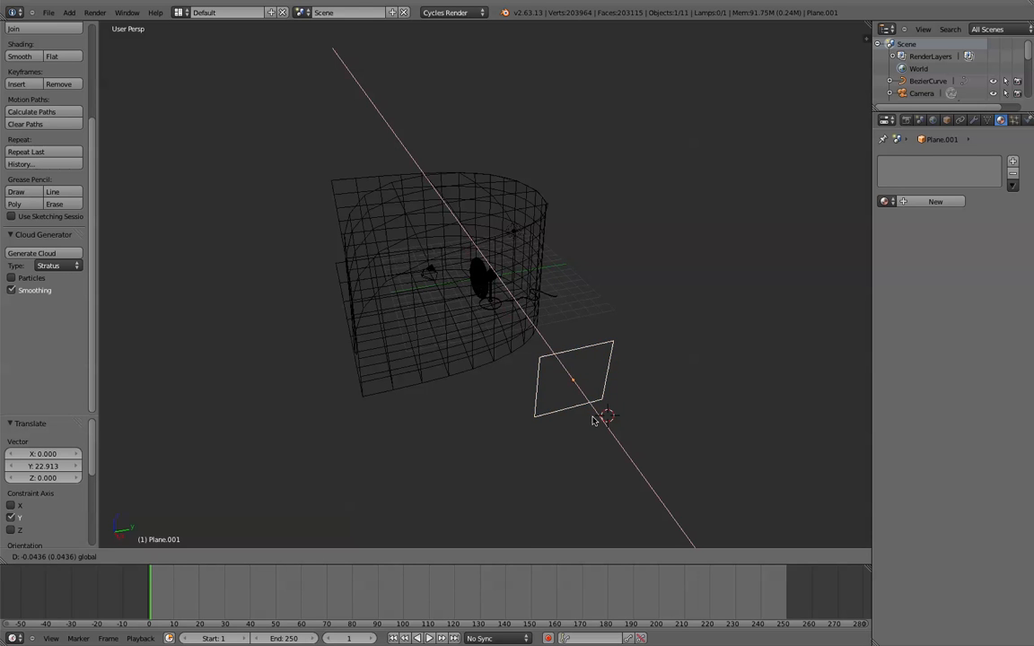
drag(504, 347, 516, 348)
middle_drag(515, 348, 579, 343)
scroll(579, 343, up, 4)
drag(507, 285, 542, 348)
middle_drag(542, 349, 556, 307)
scroll(557, 307, up, 3)
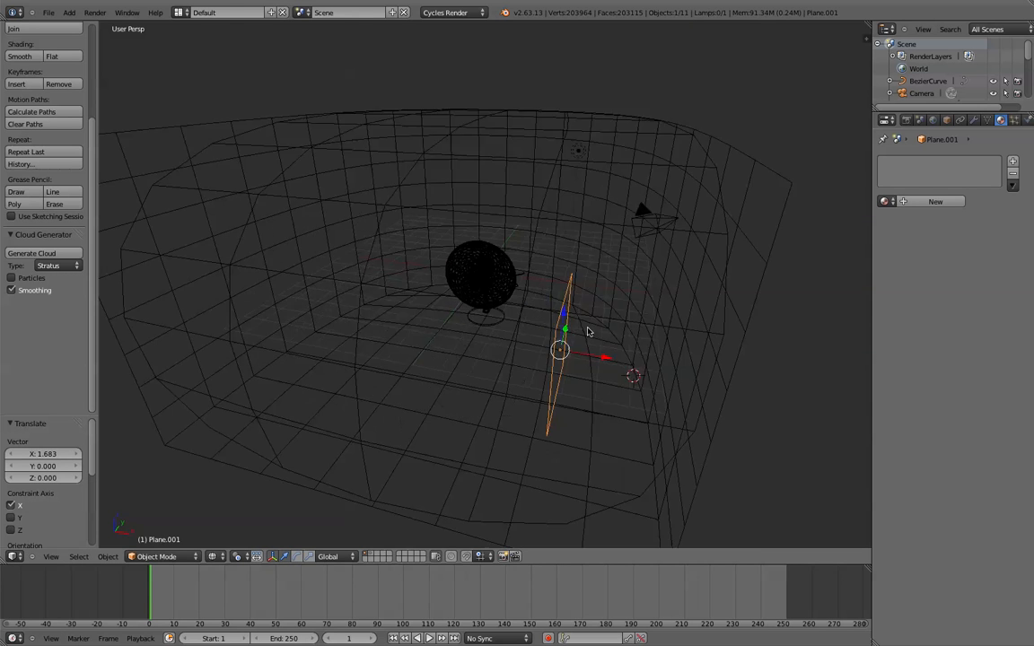
- Adjust the plane's place to one side of the fan and raise it about 1.53 along Z
drag(579, 333, 583, 290)
drag(613, 325, 592, 338)
middle_drag(592, 337, 618, 307)
scroll(618, 306, up, 2)
drag(636, 242, 711, 207)
middle_drag(711, 207, 750, 270)
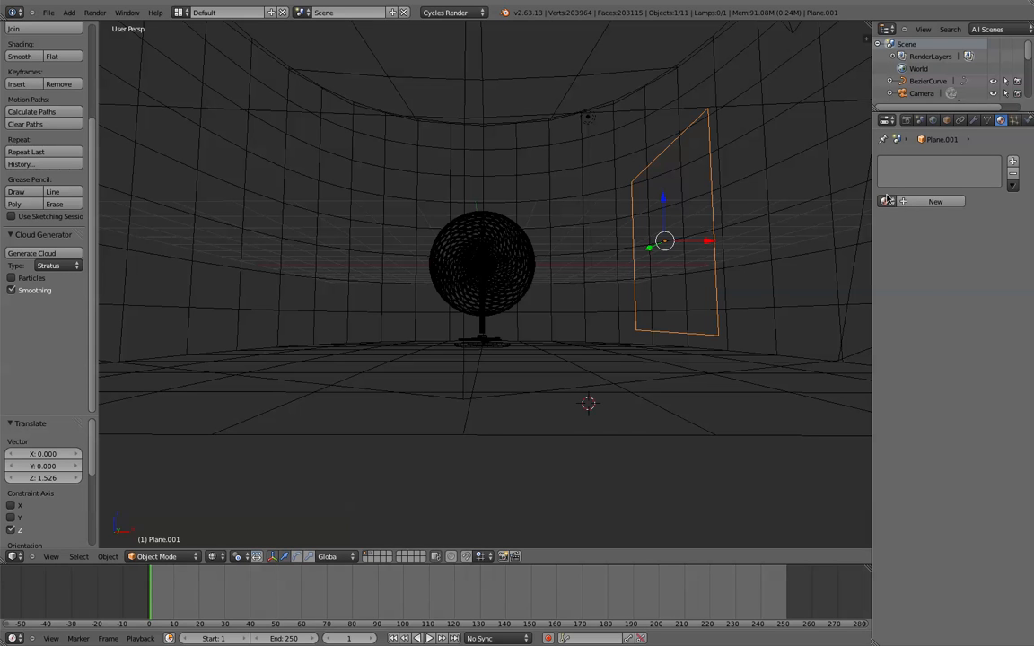
- Give the plane a new material with an Emission surface and tint its colour light blue
click(938, 206)
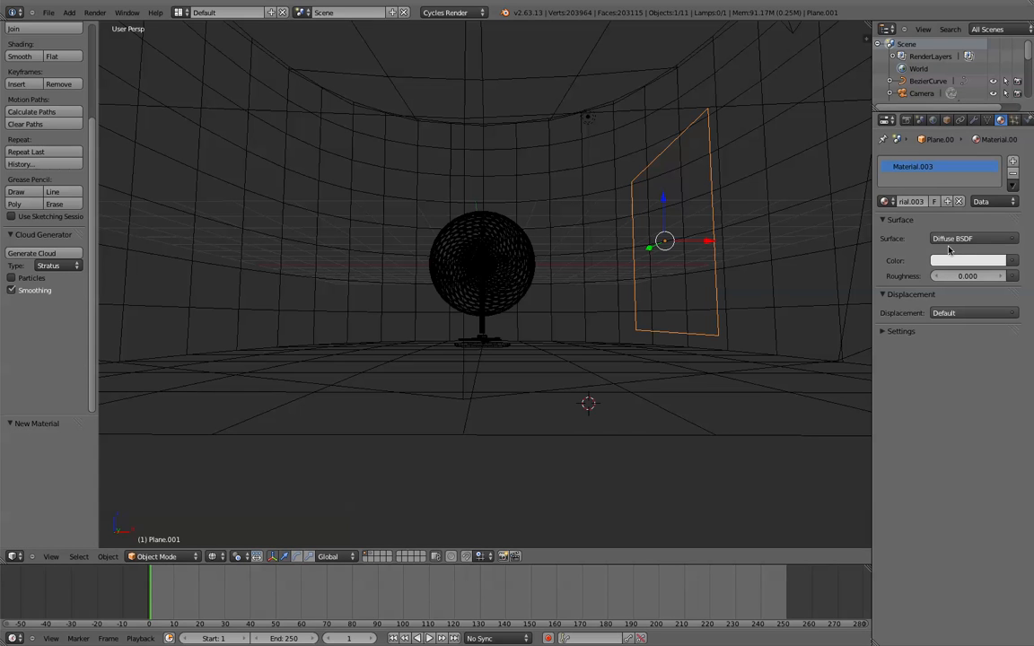
click(953, 239)
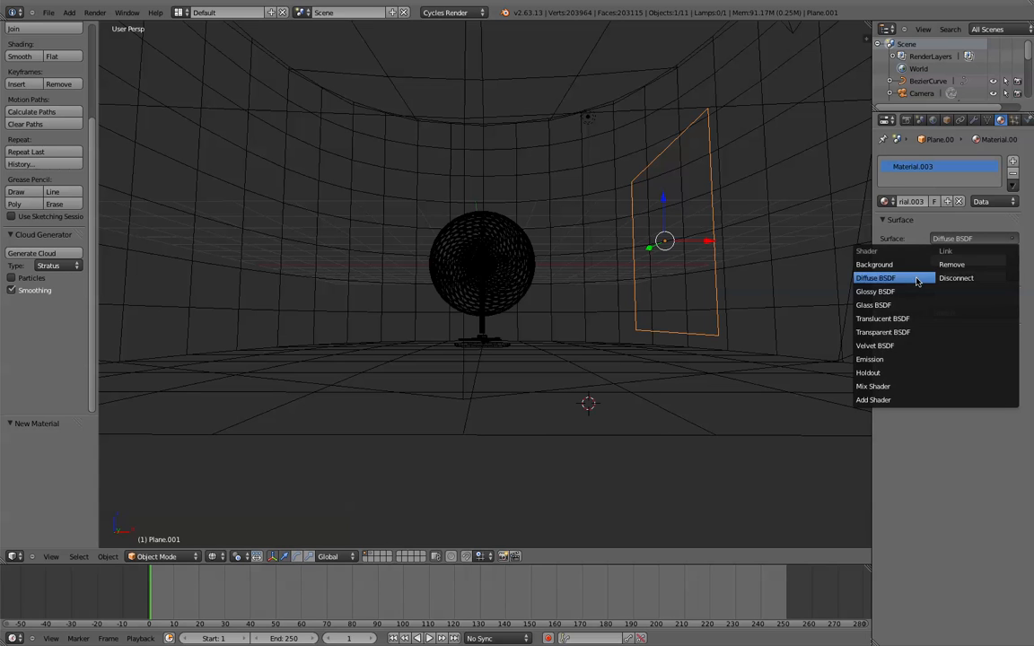
click(873, 360)
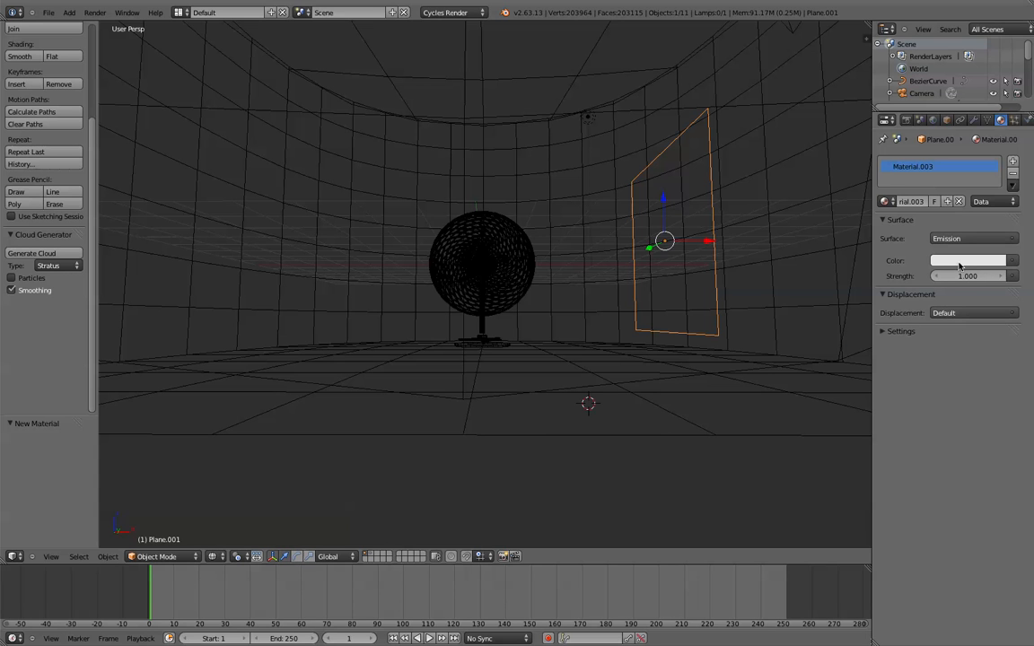
click(963, 261)
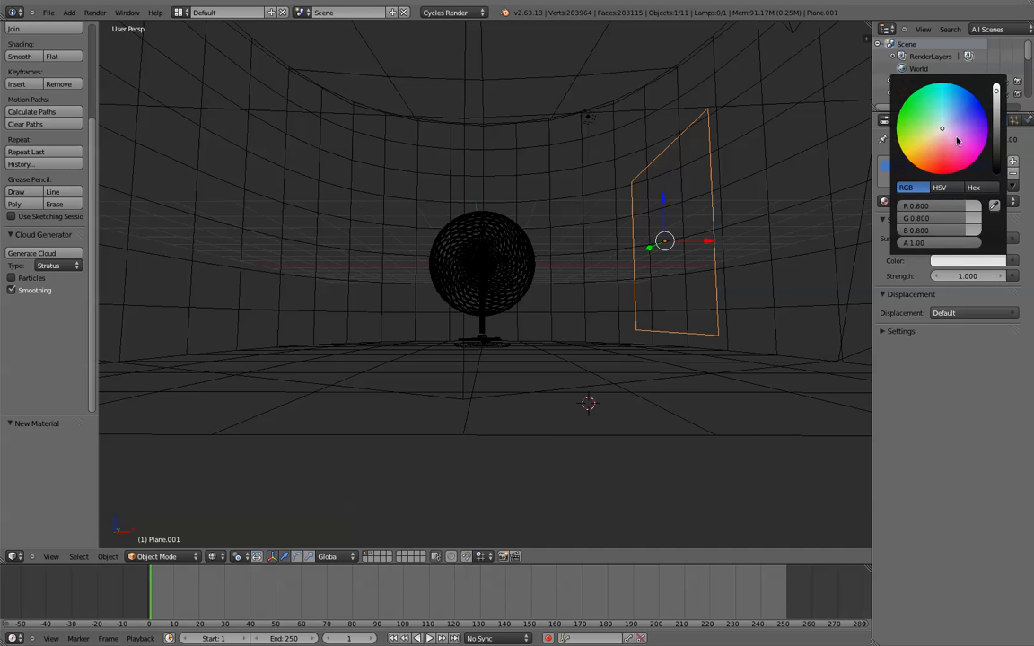
drag(948, 123, 950, 111)
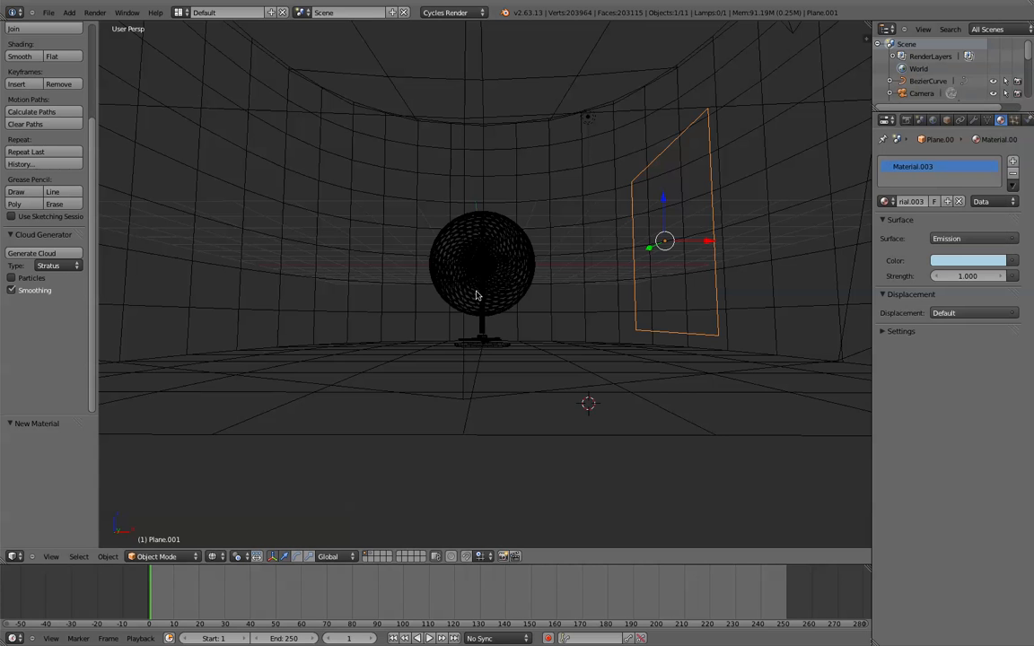
- Select the power cord and preview the fan under the new light with Rendered viewport shading
key(KP_5)
scroll(476, 295, up, 4)
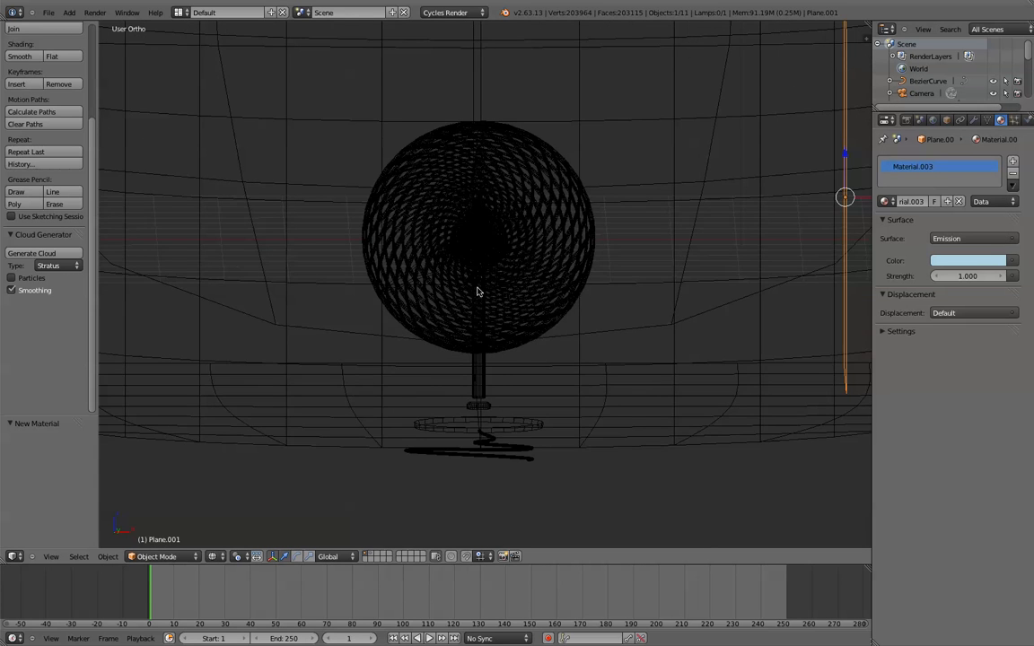
key(KP_5)
mouse_move(483, 276)
middle_down()
mouse_move(521, 280)
mouse_move(521, 296)
mouse_move(499, 278)
middle_up()
right_click(457, 394)
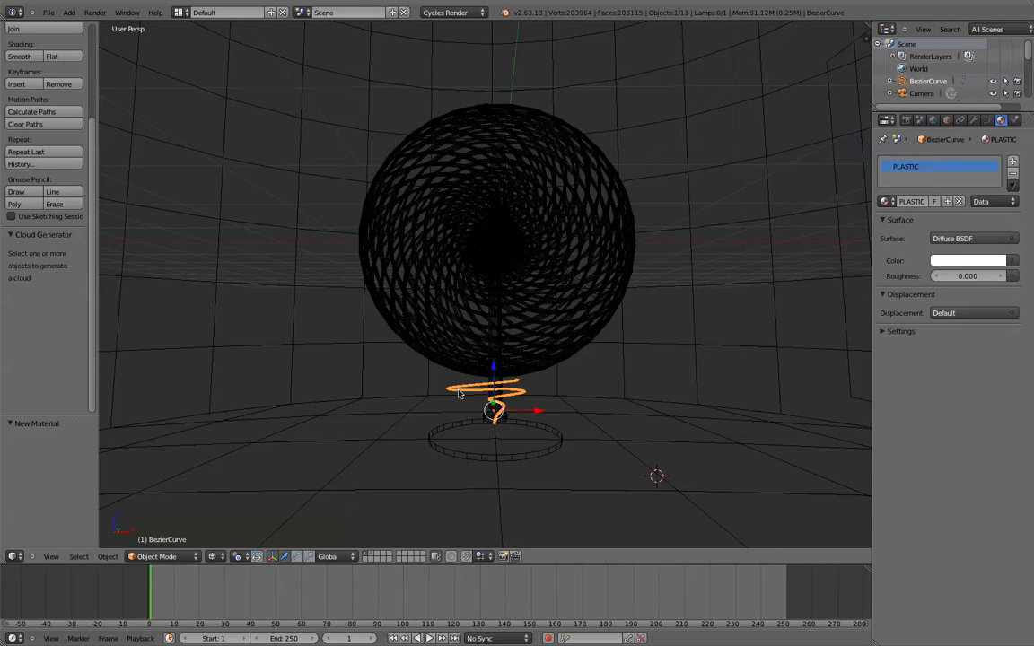
click(1015, 260)
click(215, 557)
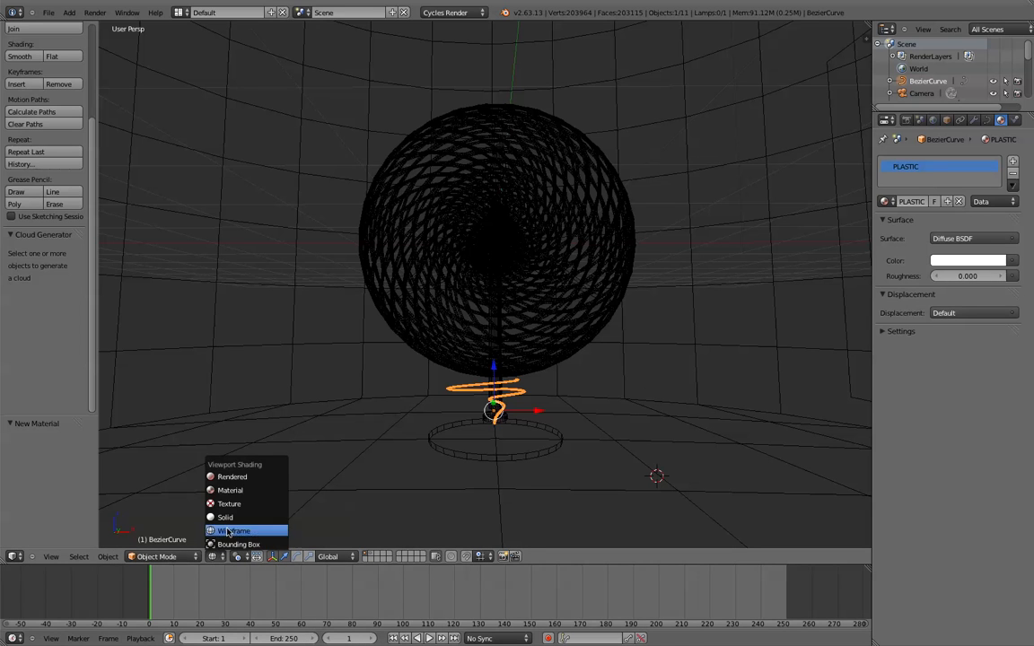
click(258, 483)
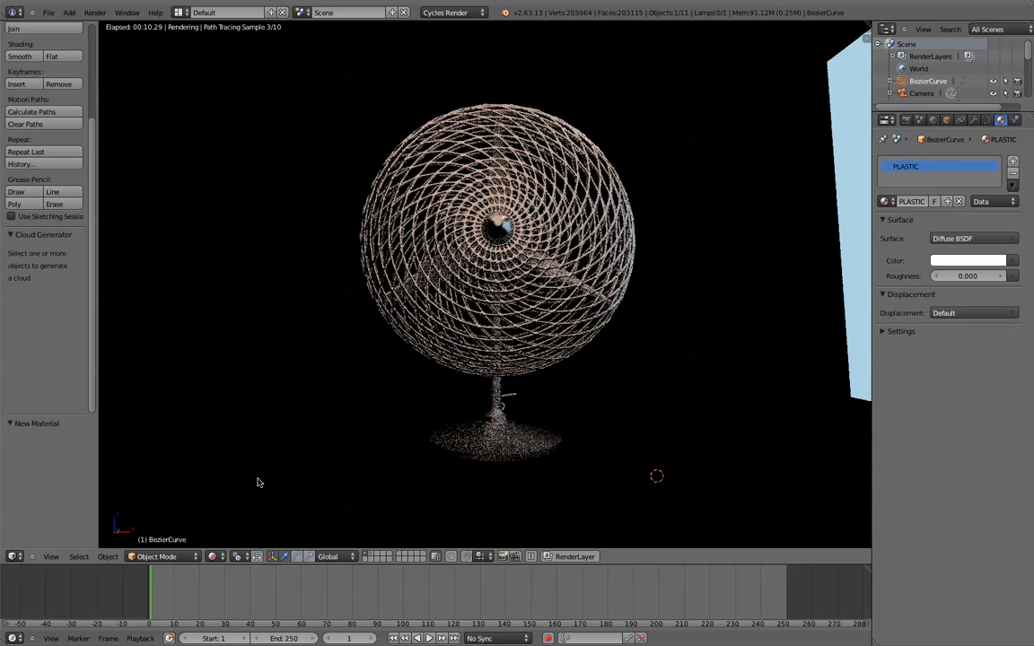
- Duplicate the light blue emission plane beside the fan, leaving the copy in the same place
right_click(843, 214)
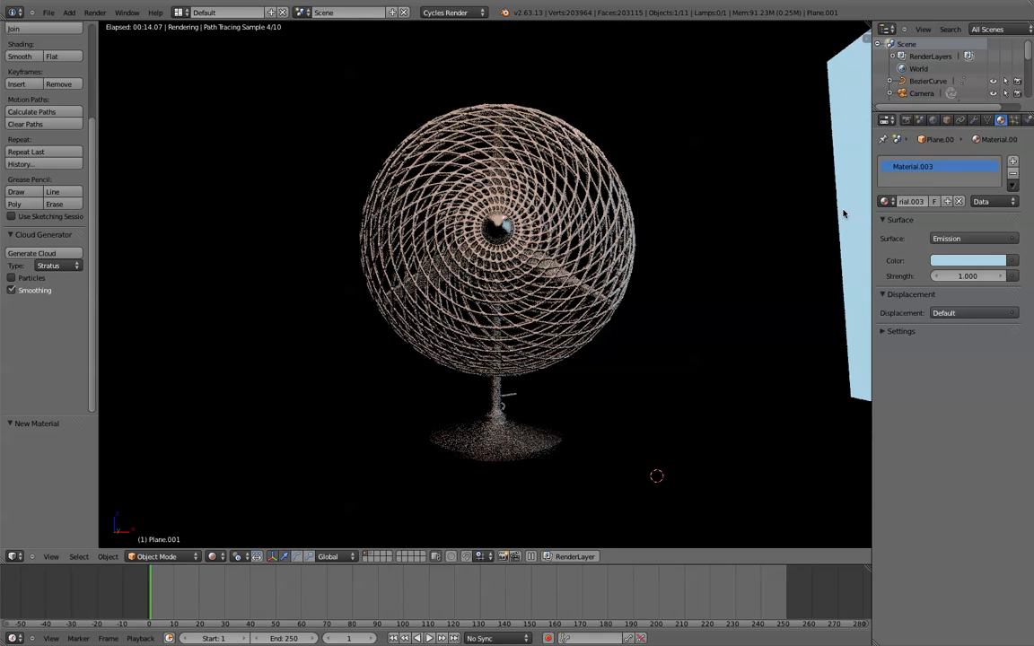
key(shift+d)
right_click(844, 213)
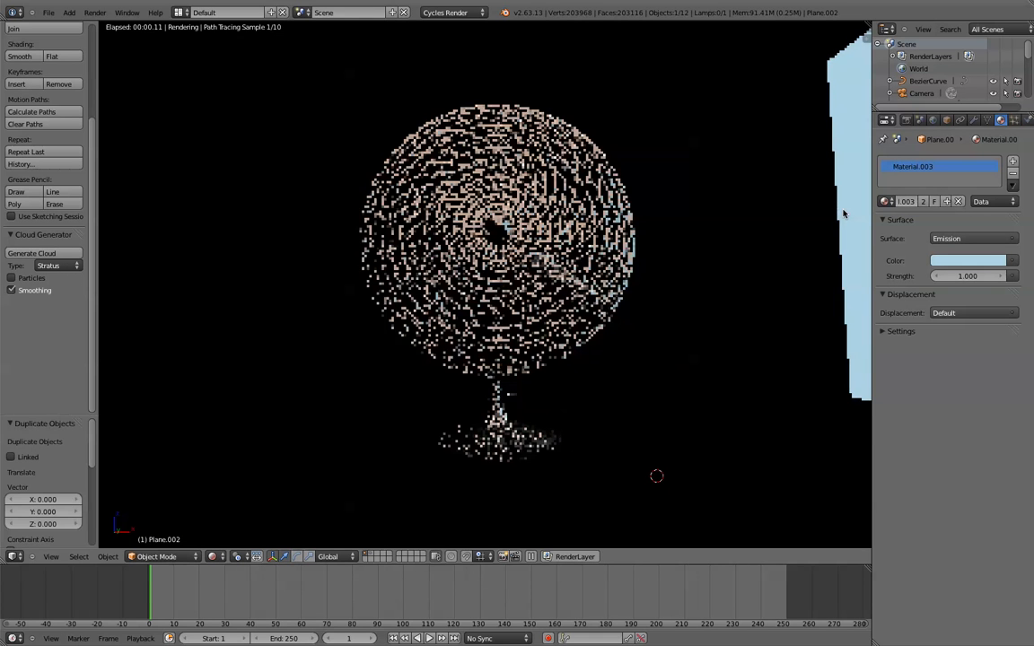
key(g)
key(y)
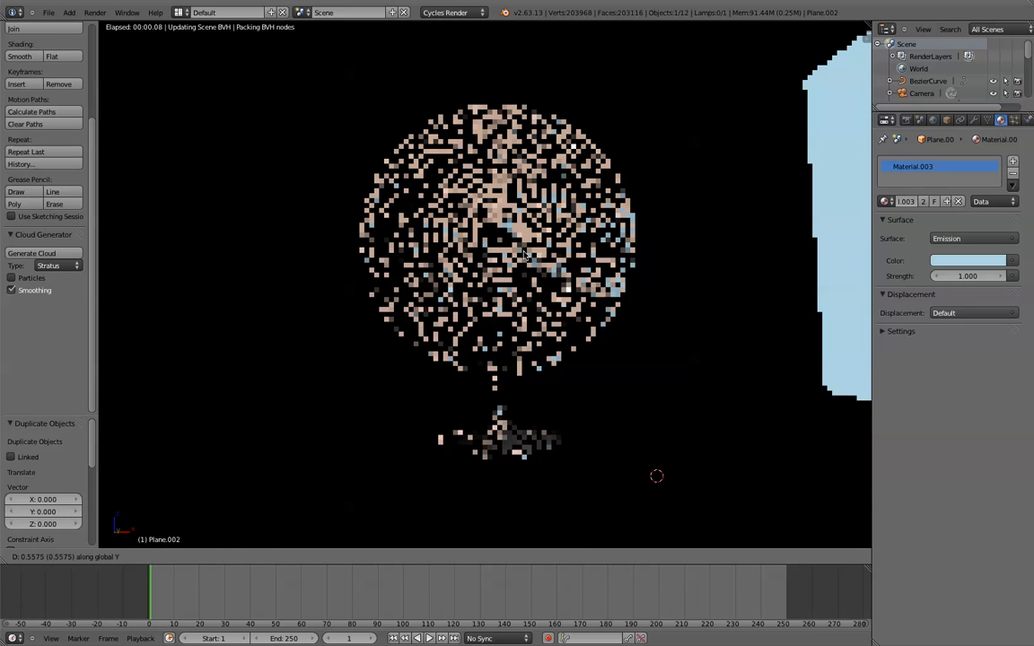
right_click(312, 261)
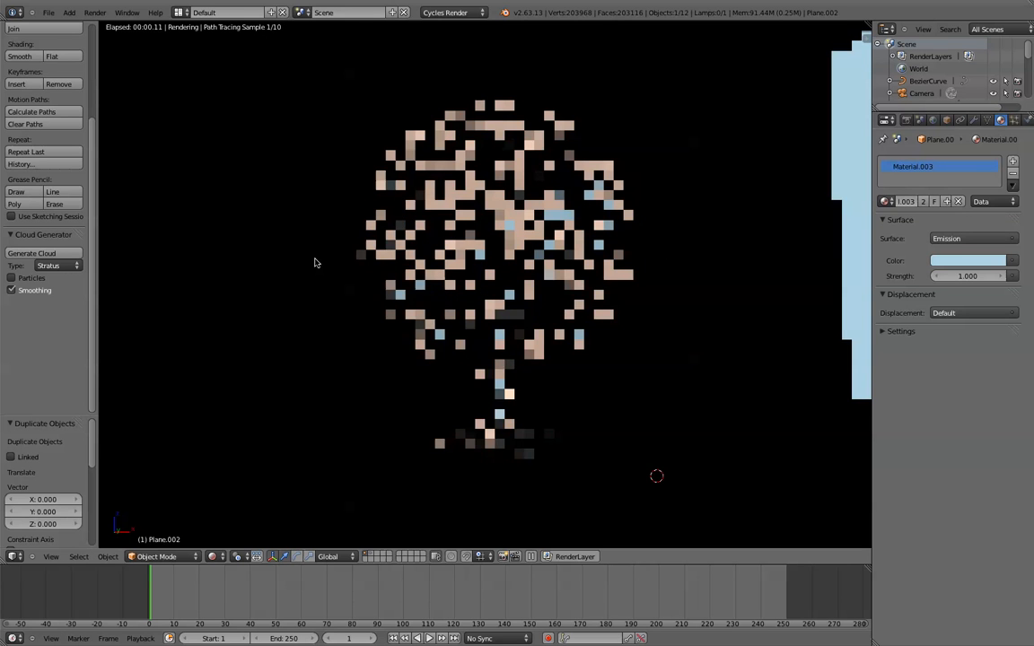
- Move the duplicated light plane about -8.25 along the X axis to the opposite side of the fan
scroll(429, 247, down, 3)
scroll(429, 246, up, 1)
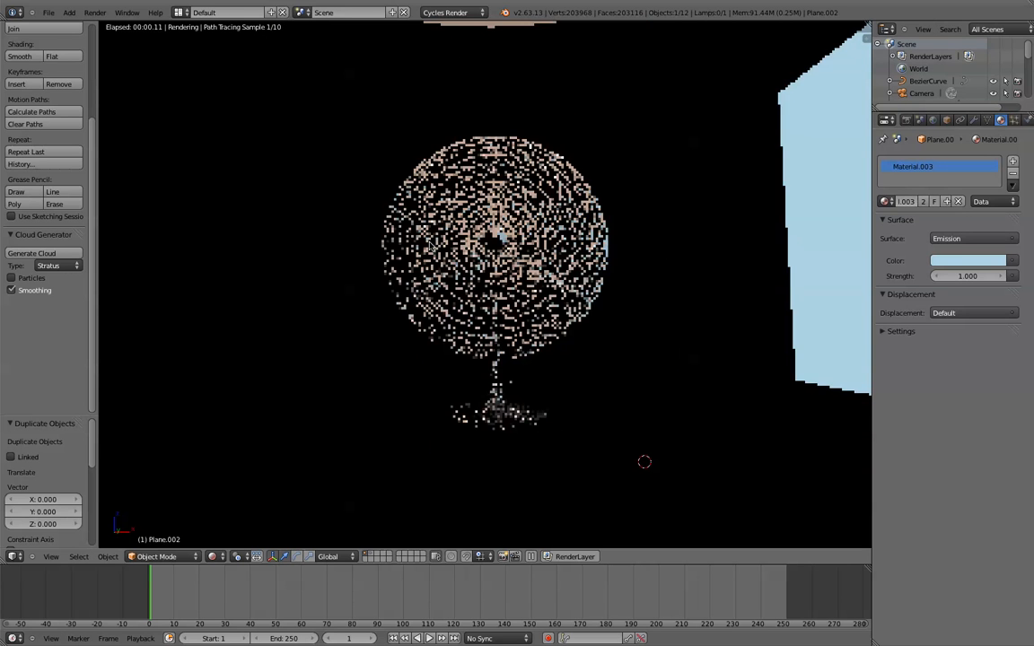
key(g)
key(x)
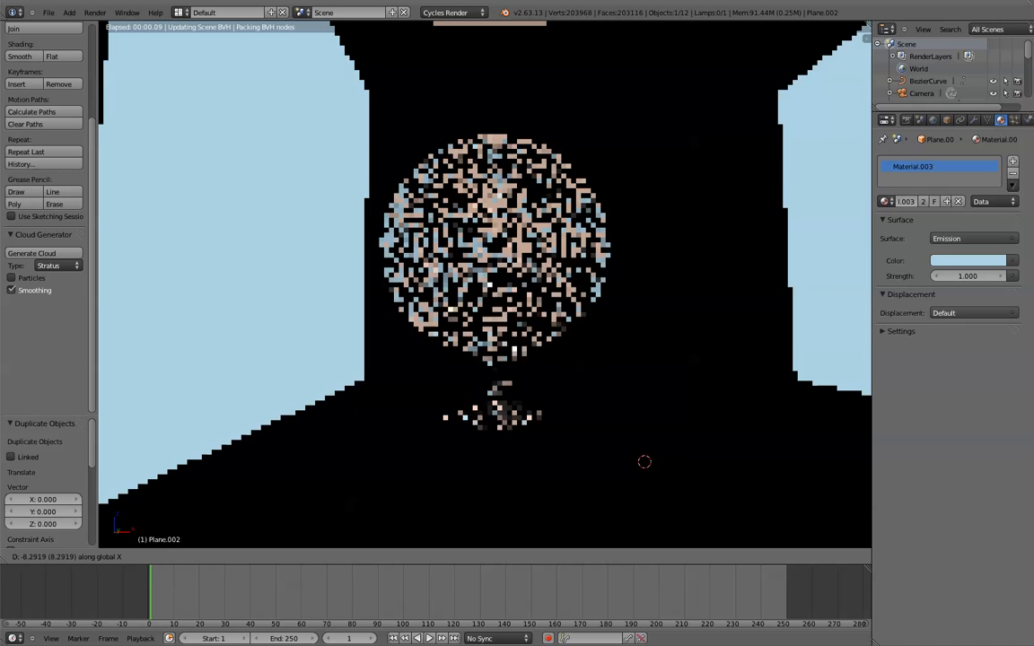
key(super+Tab)
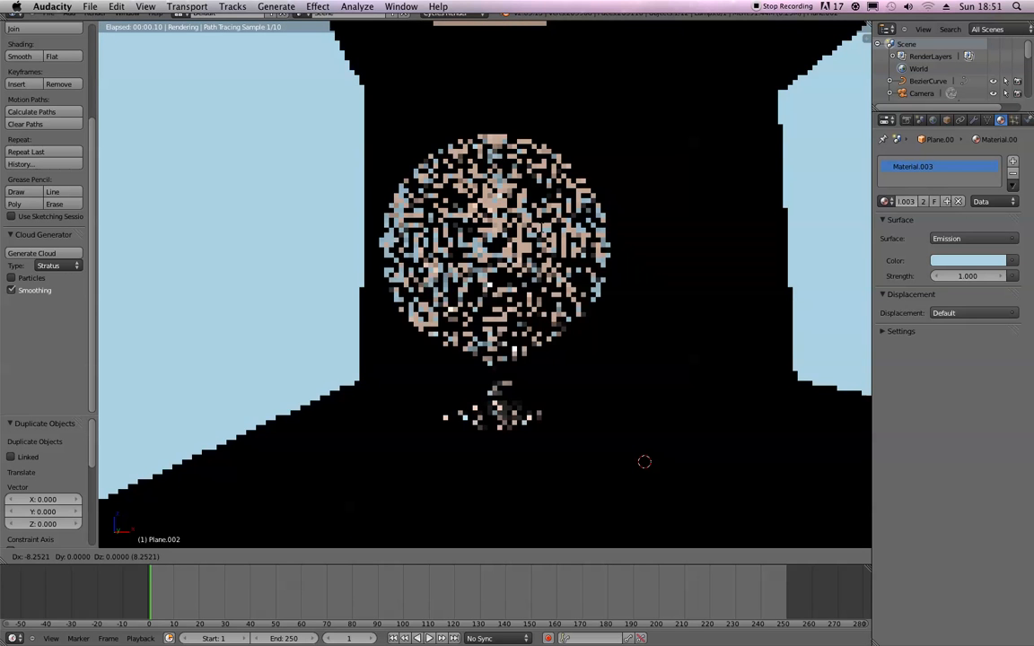
click(645, 461)
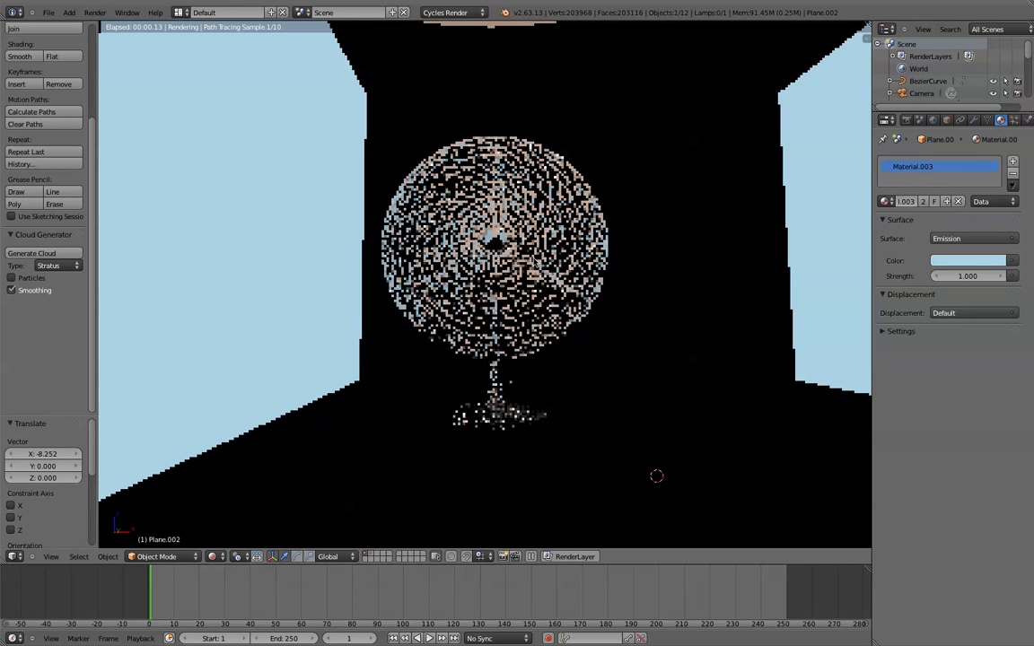
- Select the room cube and open the Ray Visibility settings in its object properties
scroll(536, 261, up, 1)
scroll(536, 261, down, 2)
right_click(680, 222)
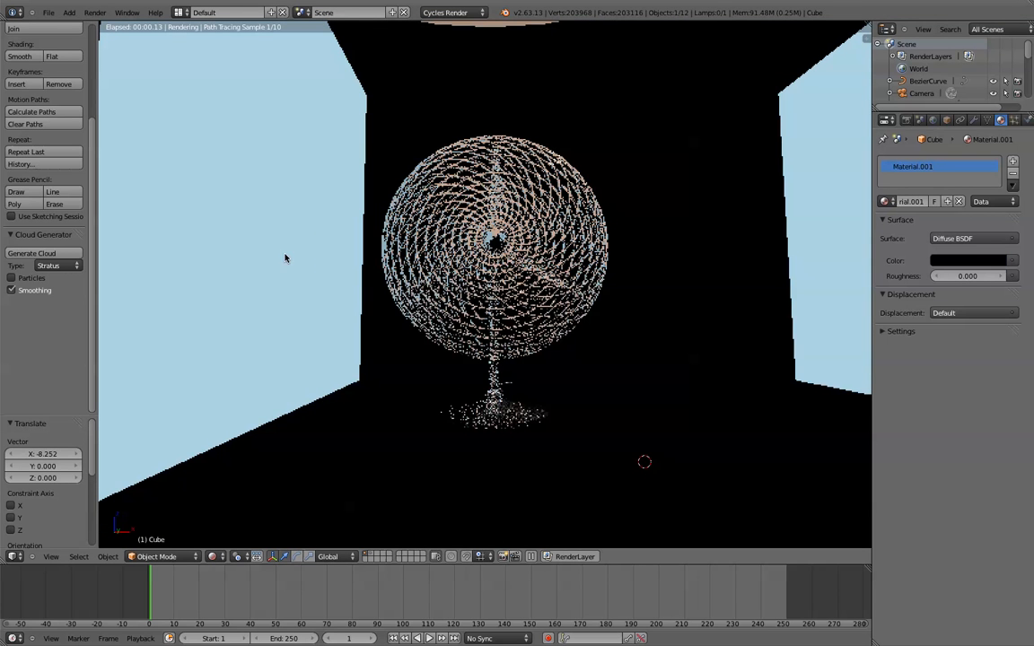
click(933, 122)
click(946, 119)
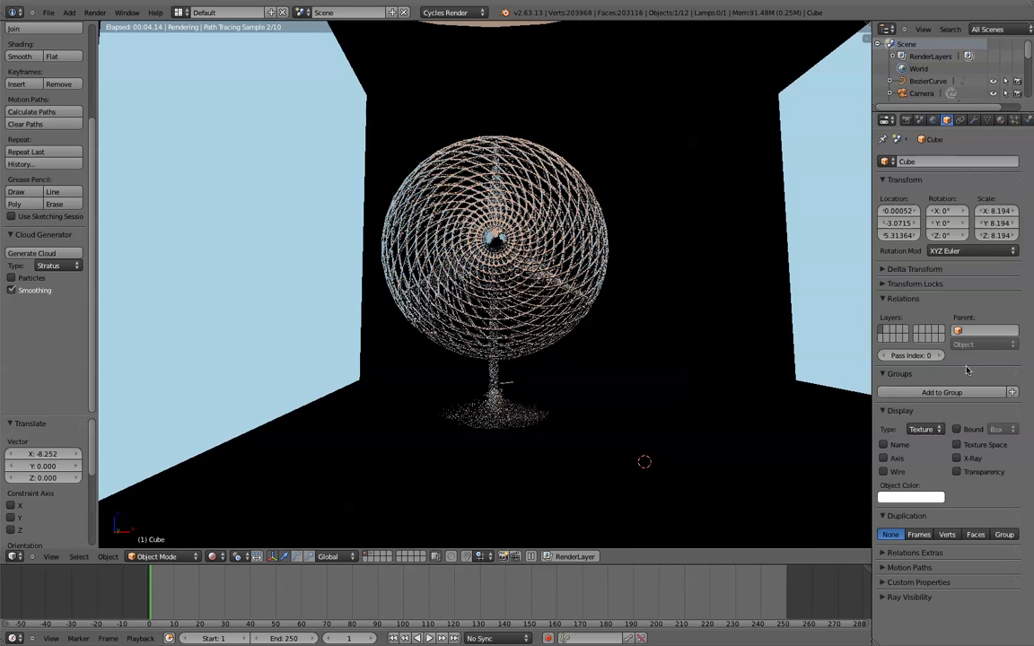
click(884, 598)
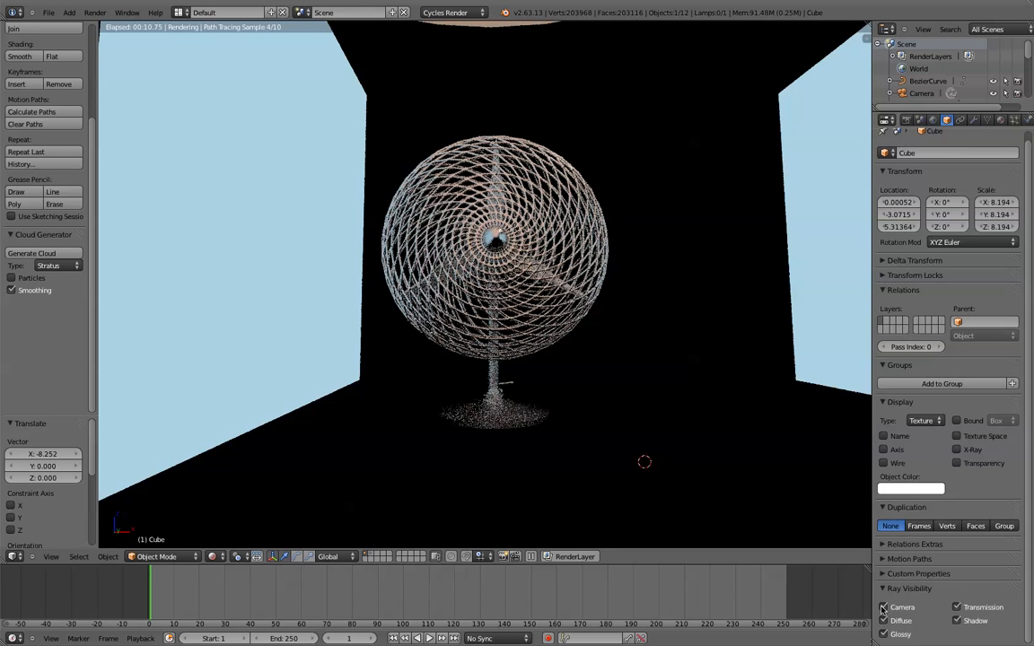
- Try excluding the room cube from Camera rays and restore its Camera visibility
click(883, 607)
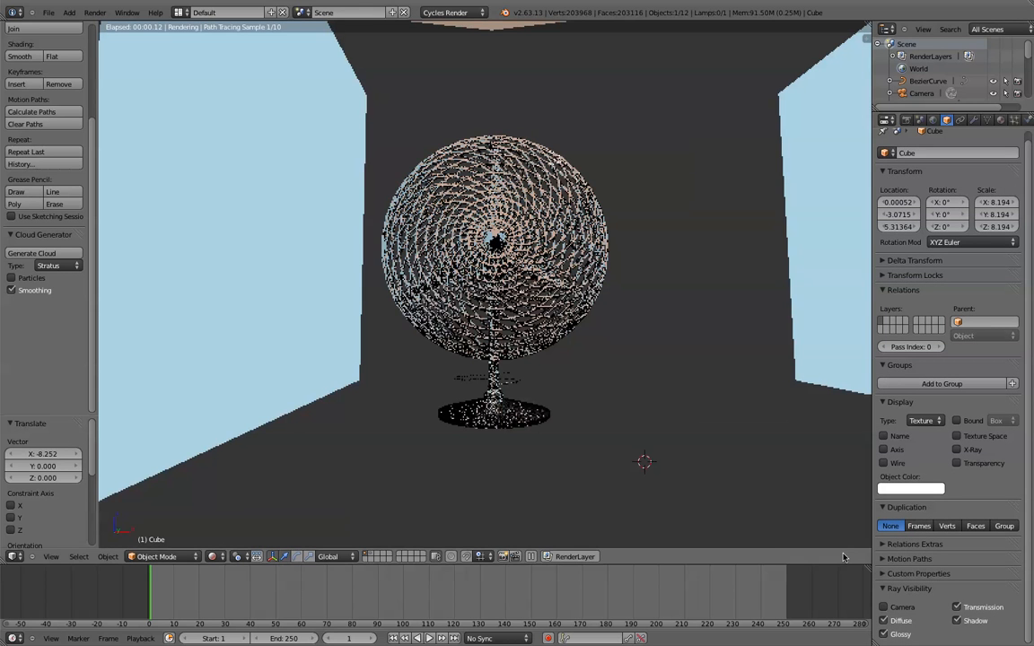
click(884, 608)
- Turn off Camera ray visibility for both light blue emission planes, one on each side of the fan
right_click(254, 222)
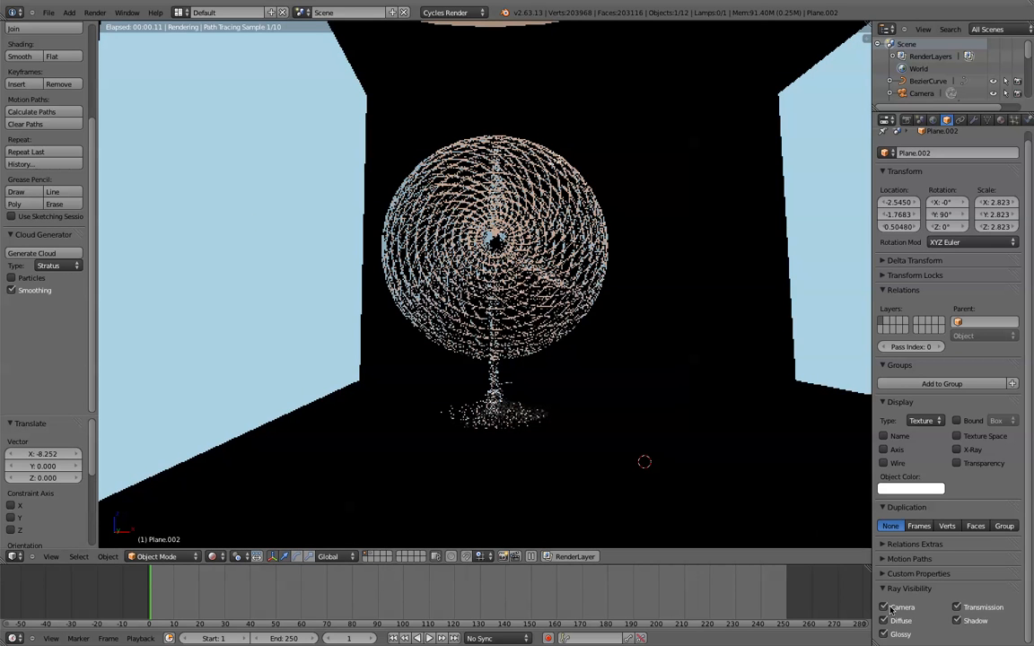
key(h)
right_click(857, 281)
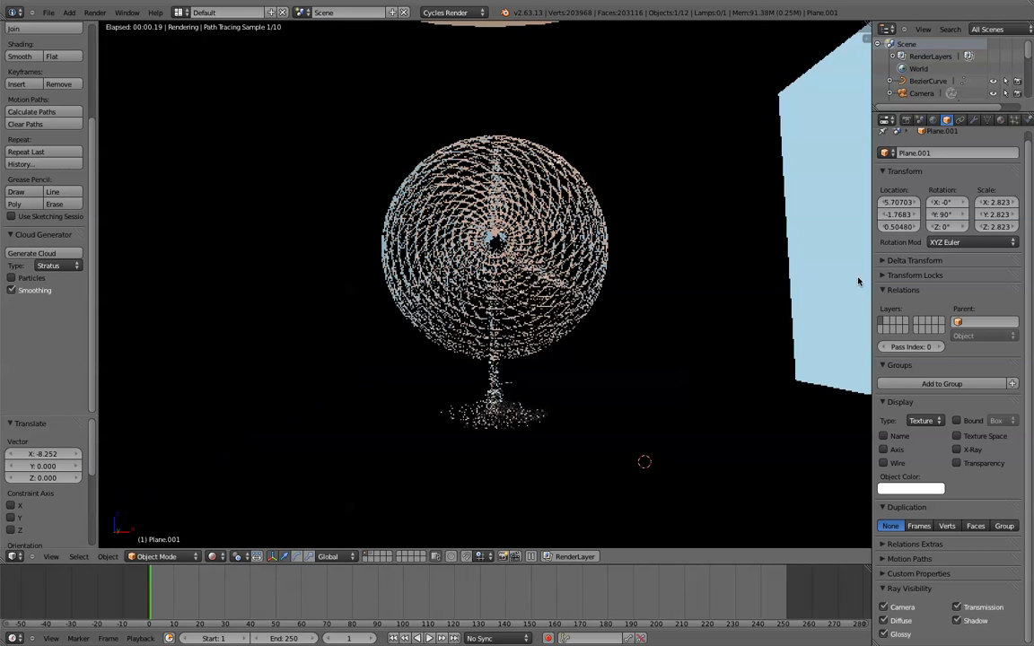
click(884, 607)
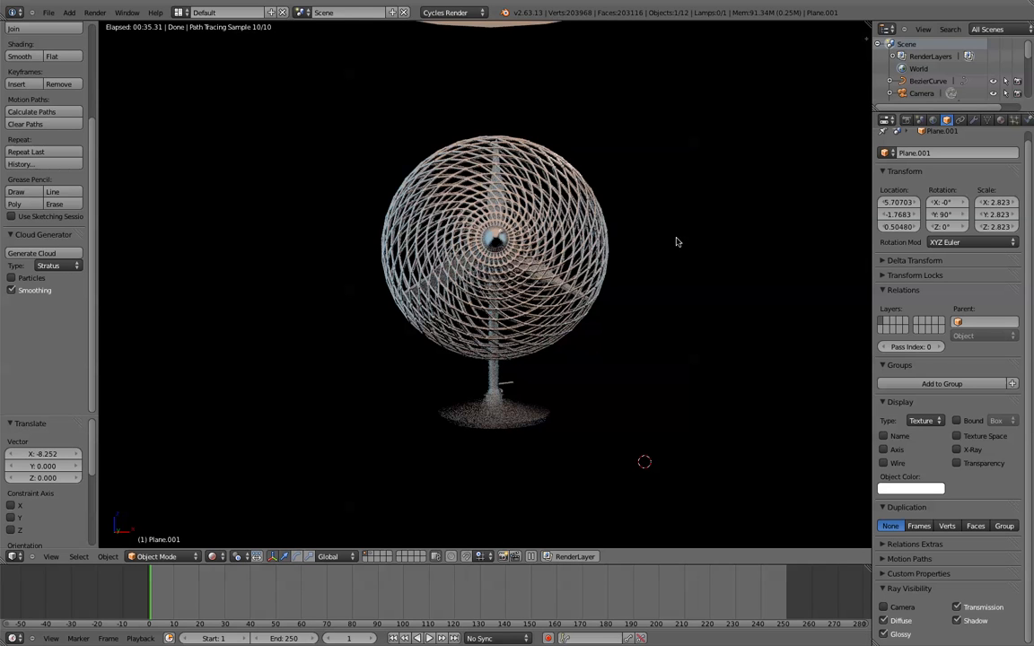
- Examine the fan, its base and the power cord from several angles in the rendered preview
middle_drag(619, 199, 604, 318)
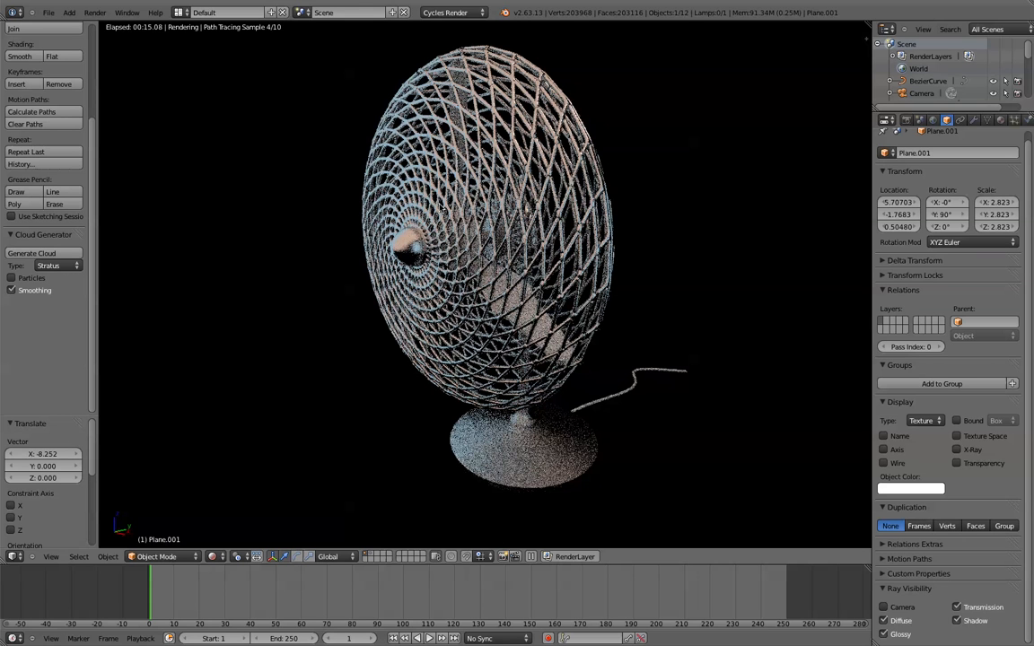
middle_drag(558, 151, 572, 231)
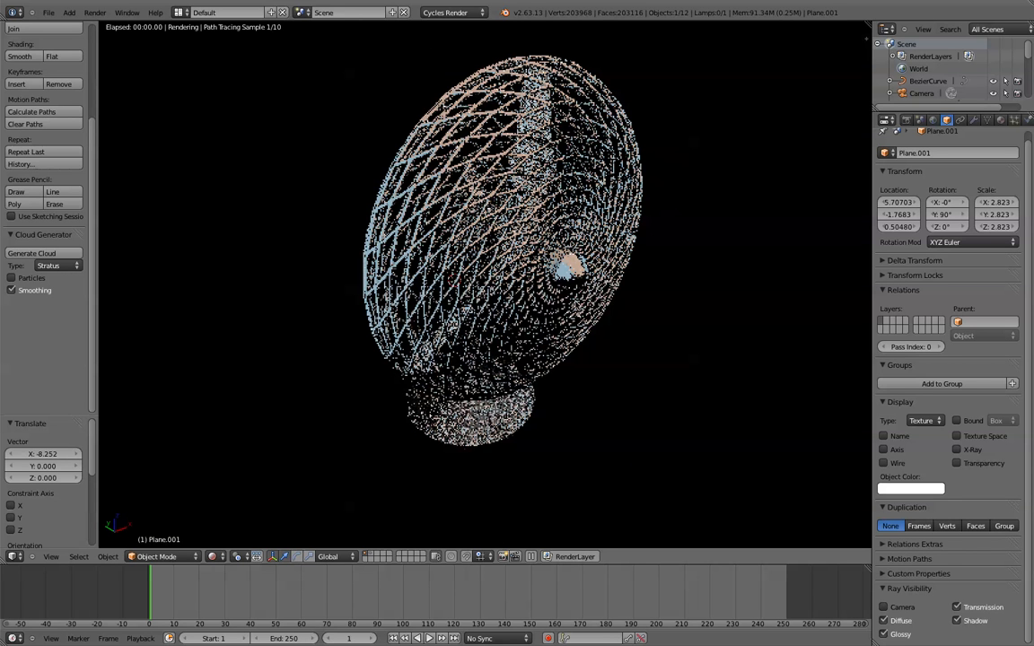
scroll(598, 207, down, 3)
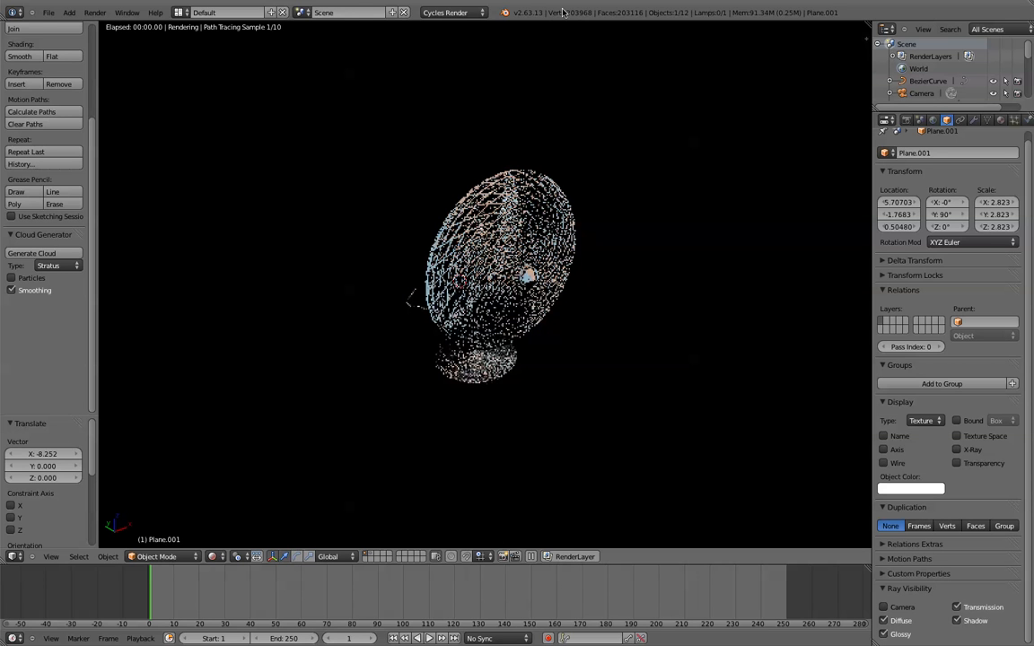
- Return the viewport to Solid shading and try to play back the rendered animation
key(shift+z)
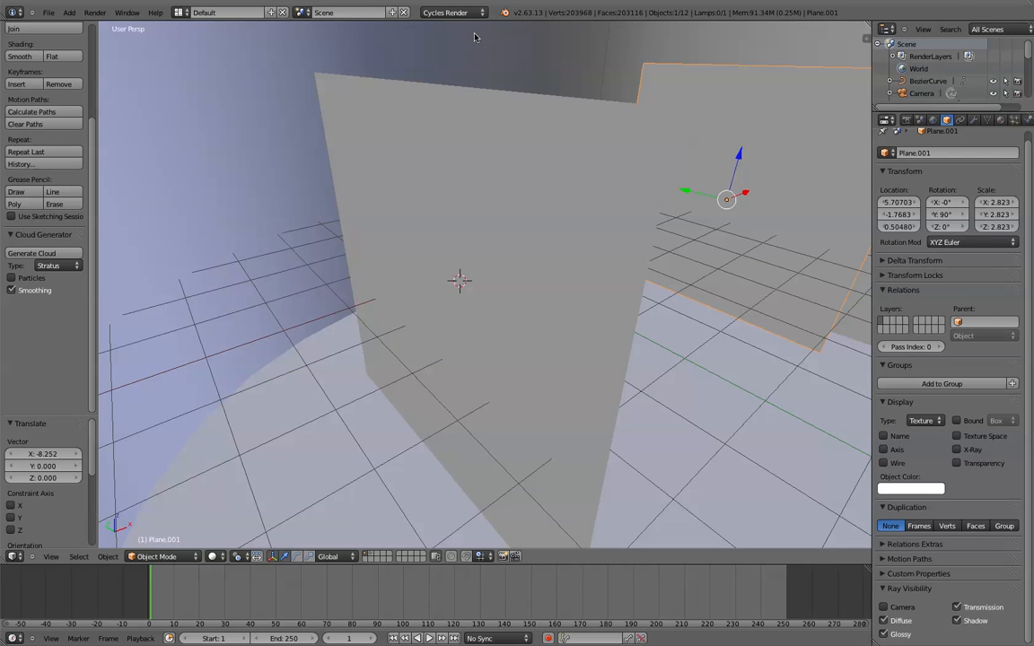
key(ctrl+F11)
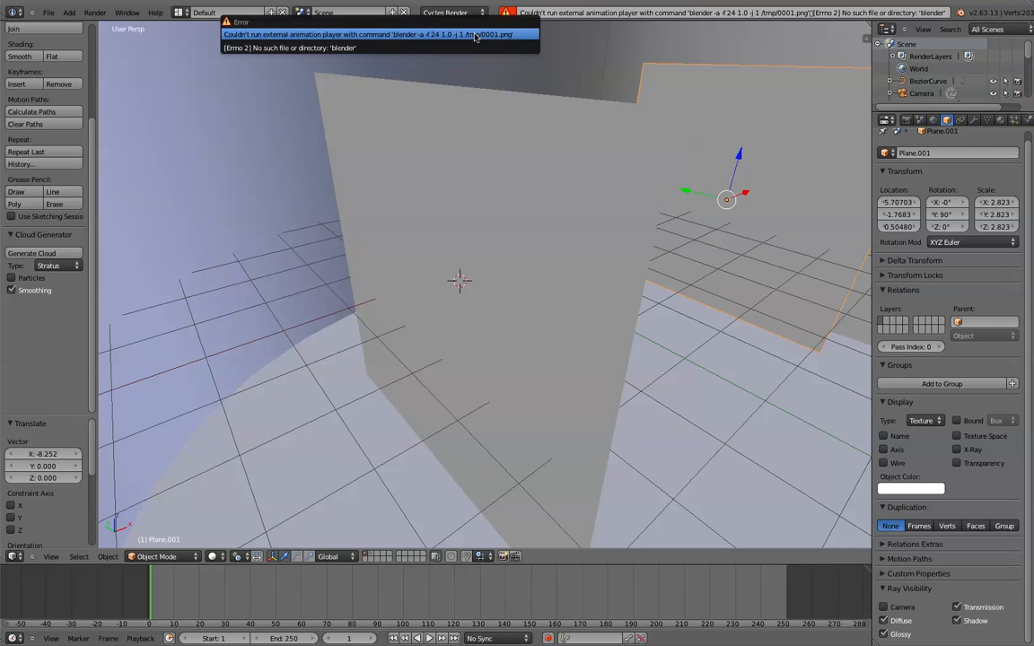